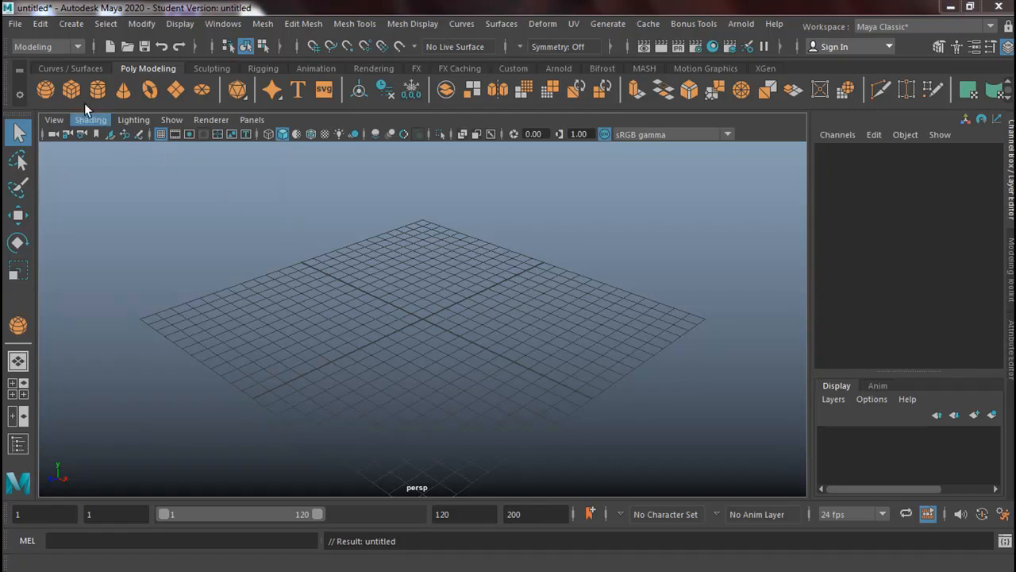
# Create a polygon sphere near the center of the grid and set its radius to 4.
pyautogui.click(46, 88)
pyautogui.moveTo(412, 314); pyautogui.dragTo(439, 338)
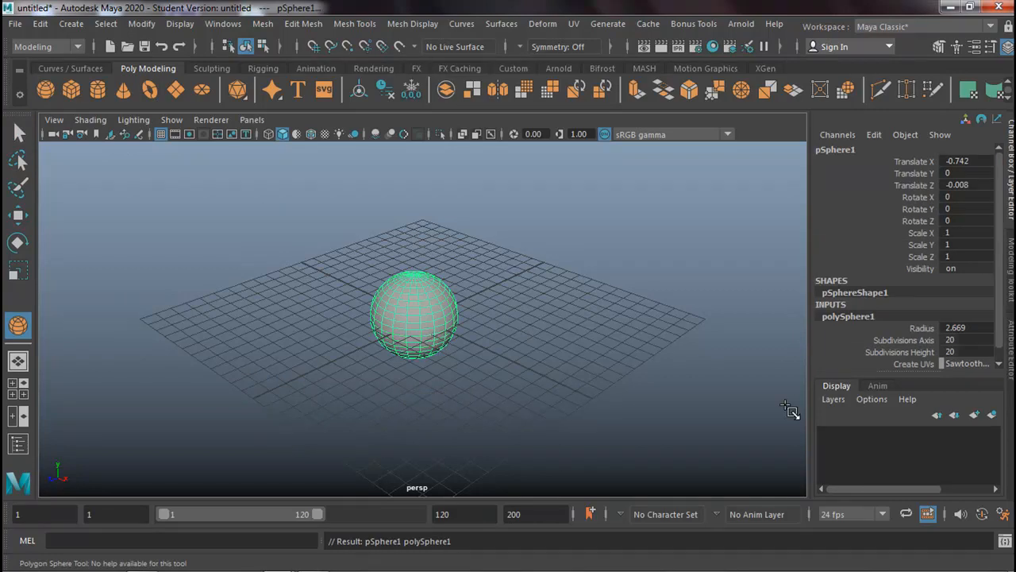
pyautogui.doubleClick(974, 328)
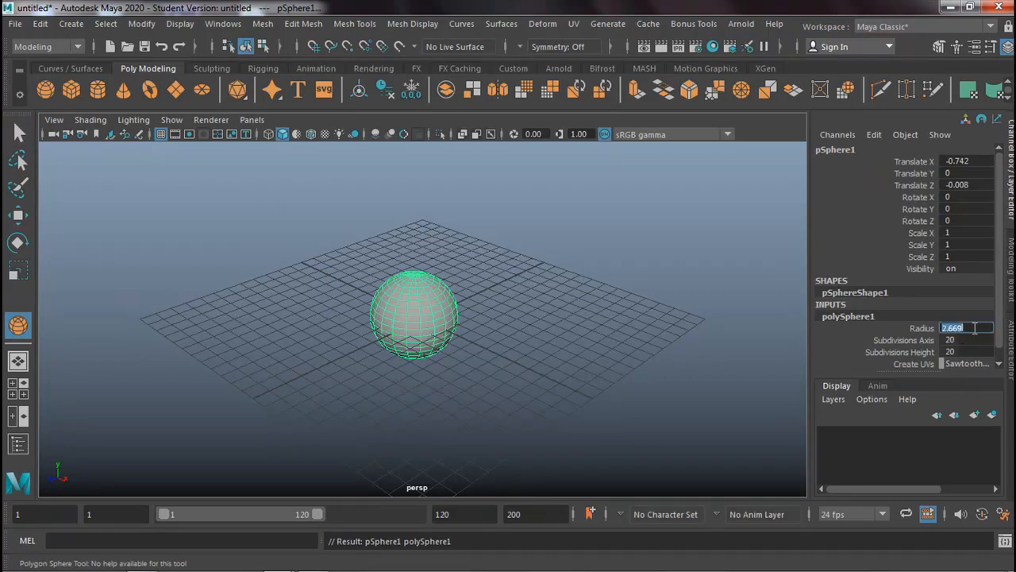
pyautogui.write('4')
pyautogui.press('Return')
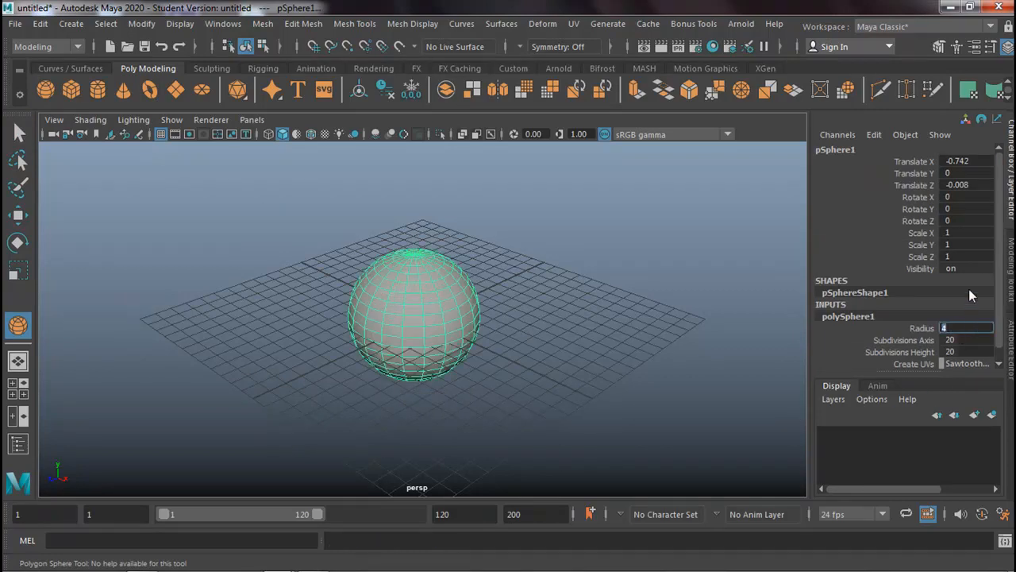
# Position the sphere at Translate X 0, Y 4 and Z 0, and deselect it.
pyautogui.doubleClick(953, 173)
pyautogui.write('4')
pyautogui.press('Return')
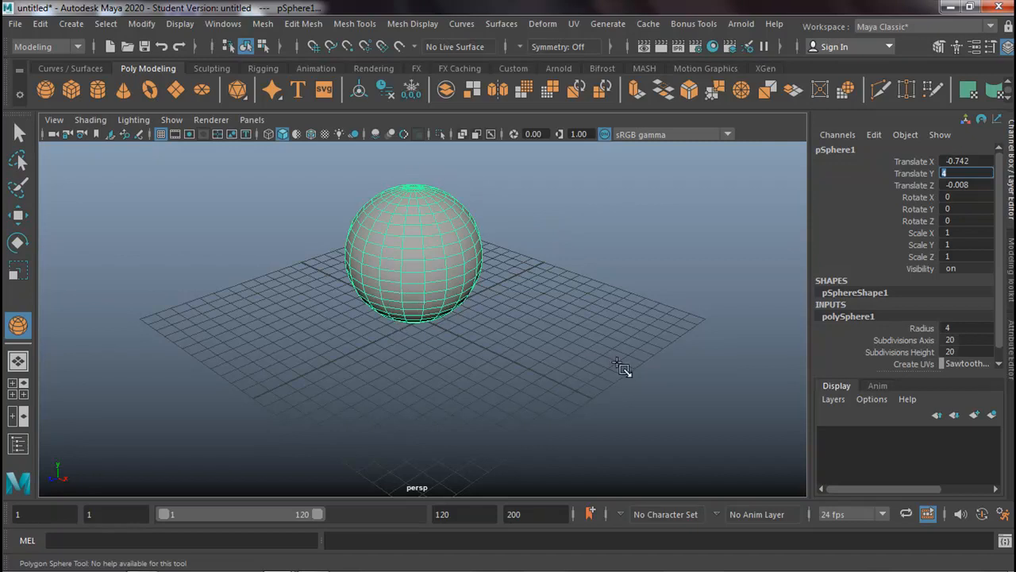
pyautogui.click(967, 162)
pyautogui.write('0')
pyautogui.click(970, 185)
pyautogui.write('0')
pyautogui.press('Return')
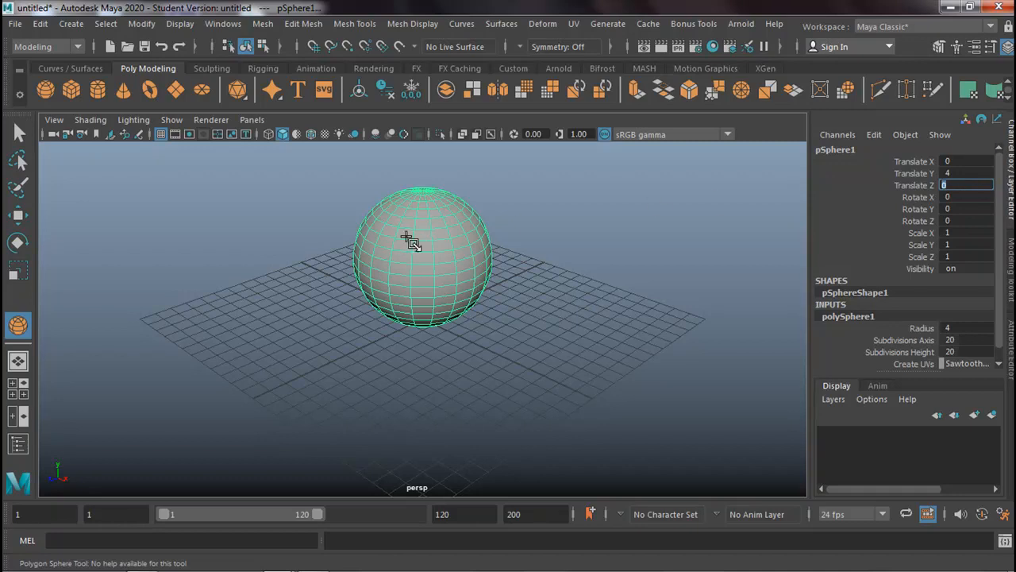
pyautogui.press('q')
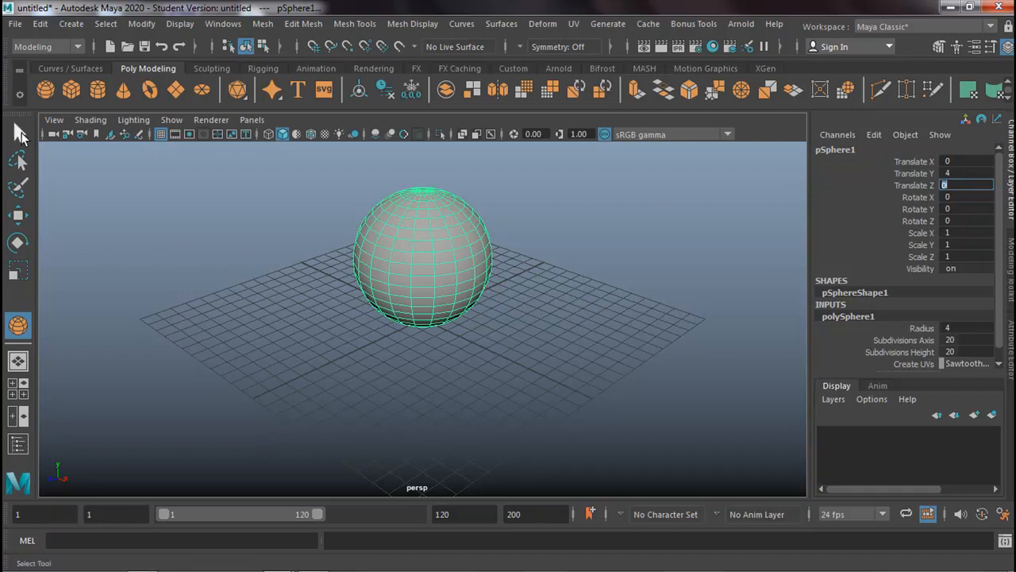
pyautogui.click(240, 254)
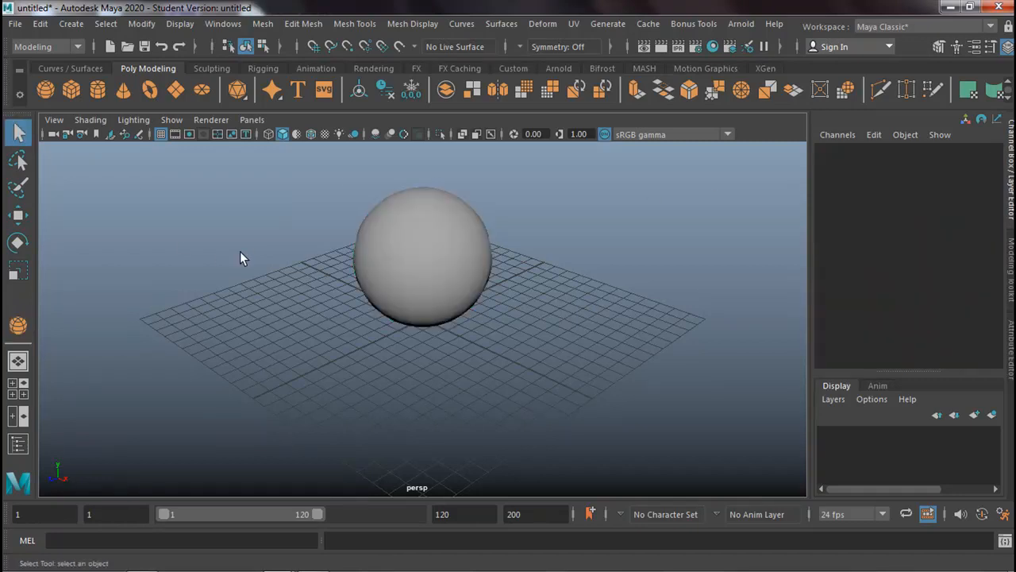
# Show the sphere's lambert1 material attributes and set the material color to pure blue.
pyautogui.click(455, 286)
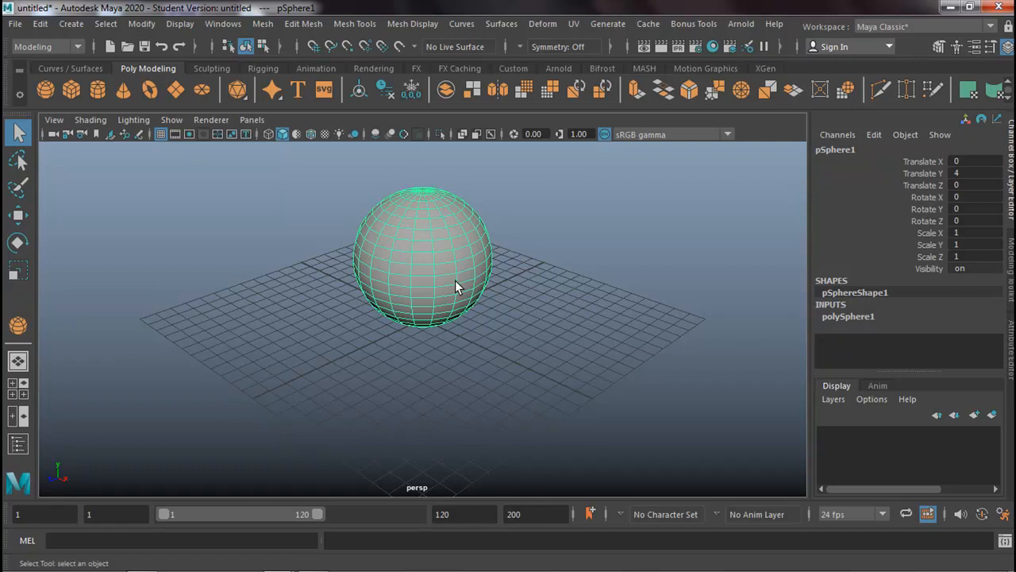
pyautogui.click(1011, 354)
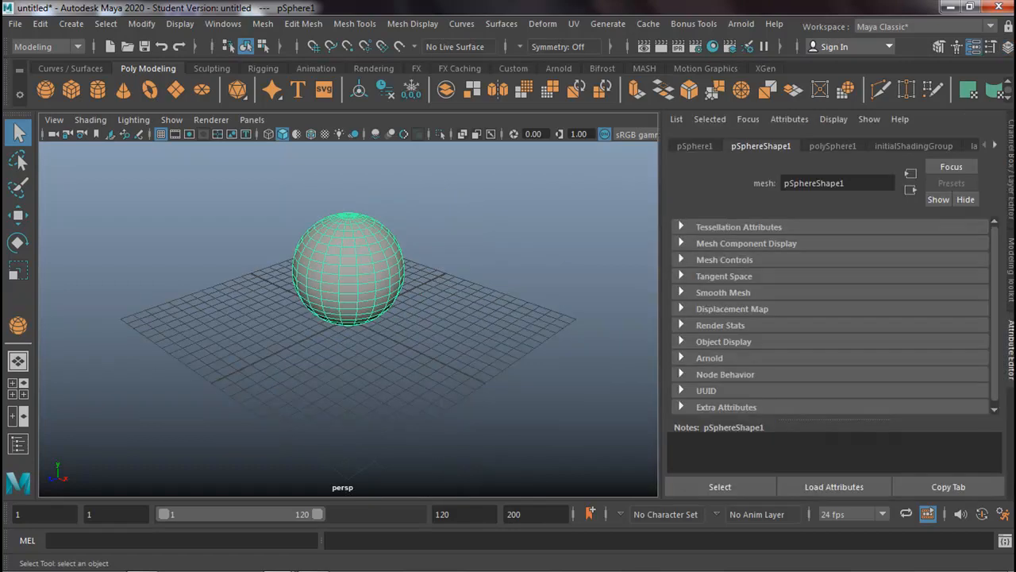
pyautogui.click(997, 146)
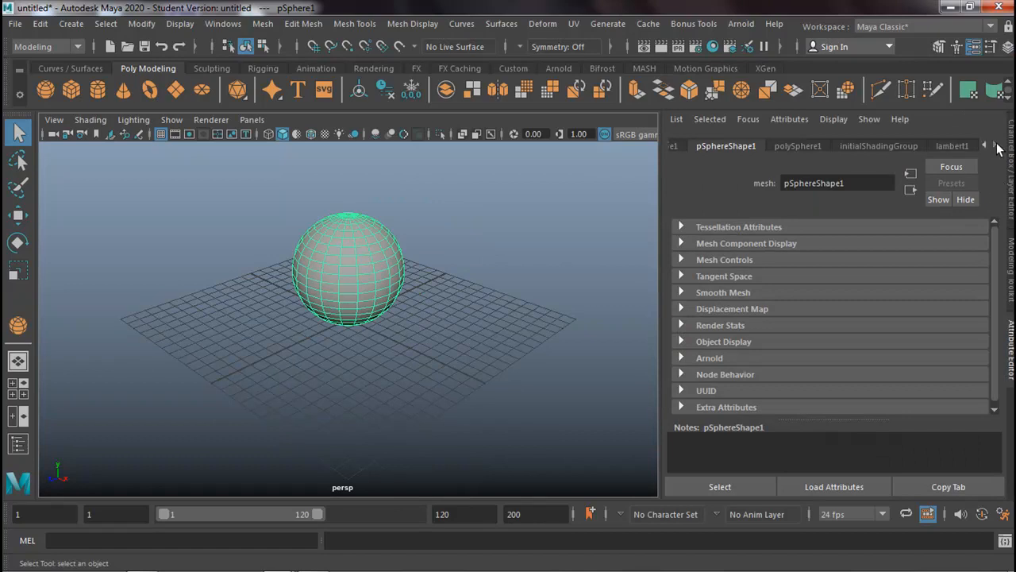
pyautogui.click(956, 148)
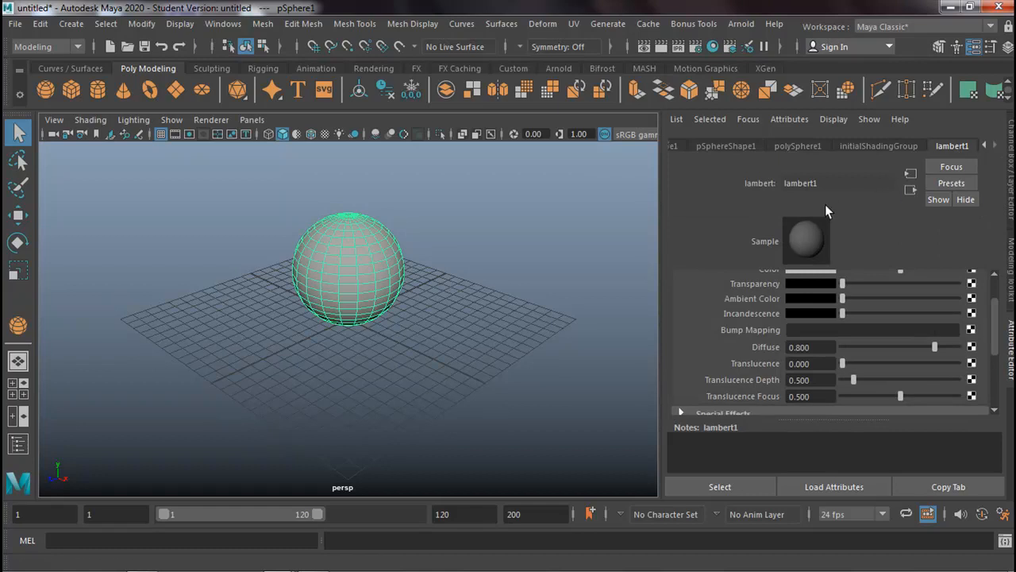
pyautogui.scroll(1, 839, 307)
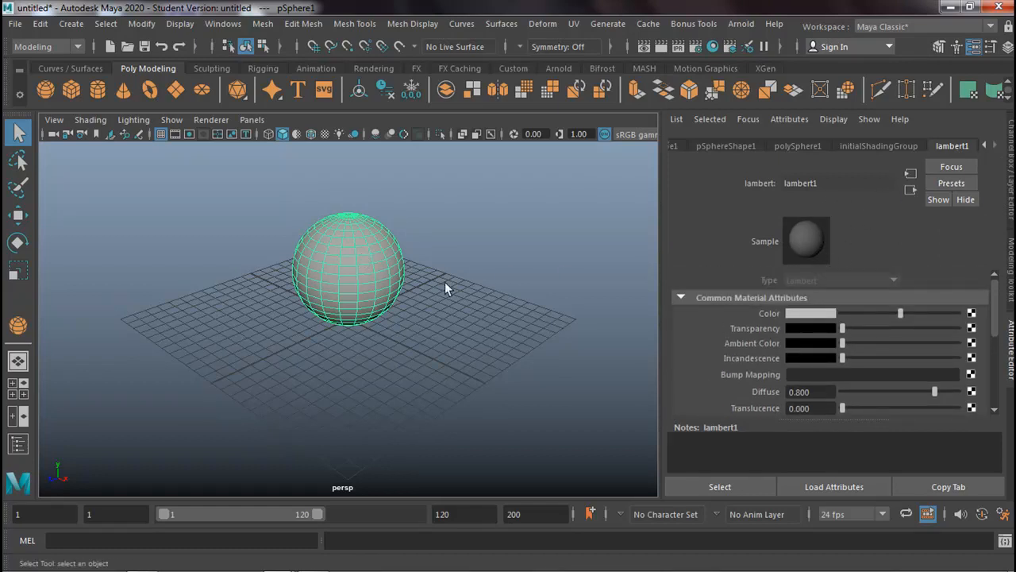
pyautogui.scroll(-3, 816, 365)
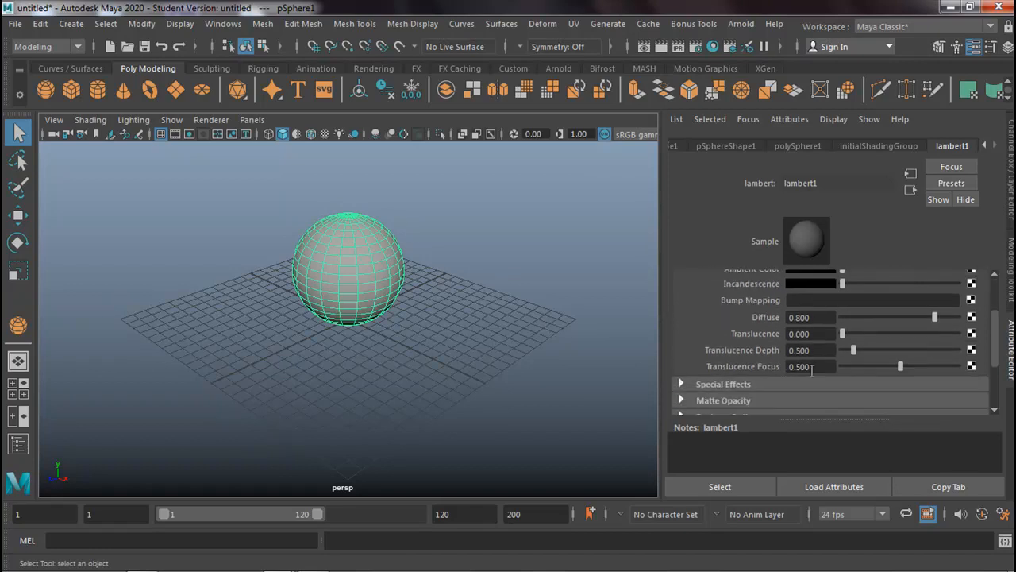
pyautogui.scroll(1, 811, 370)
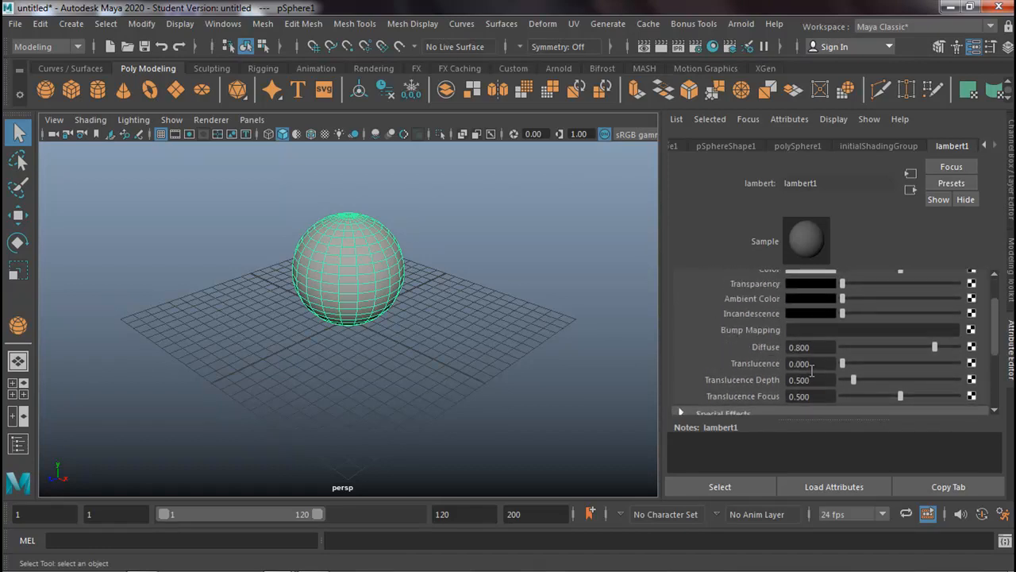
pyautogui.scroll(1, 812, 370)
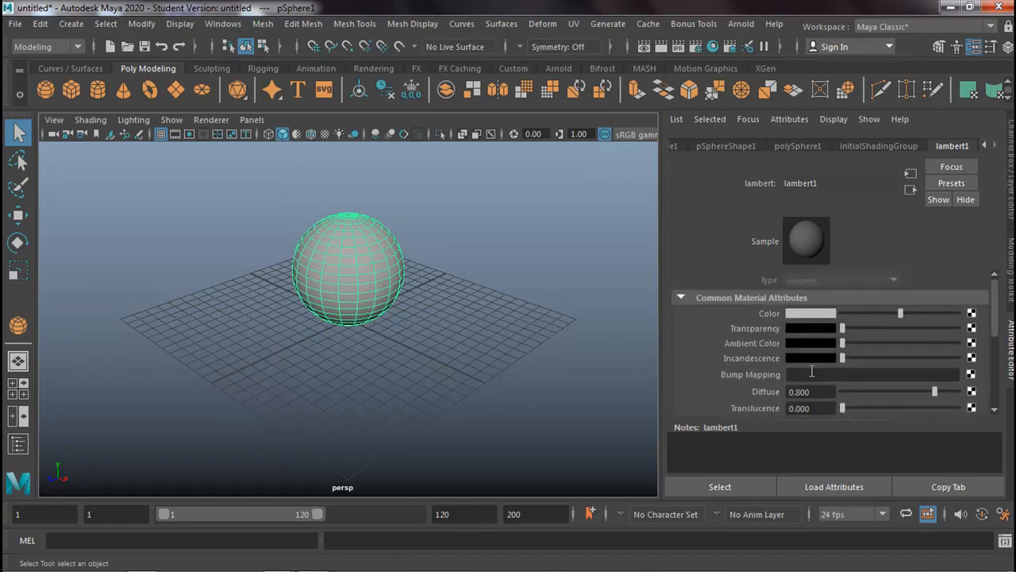
pyautogui.click(806, 315)
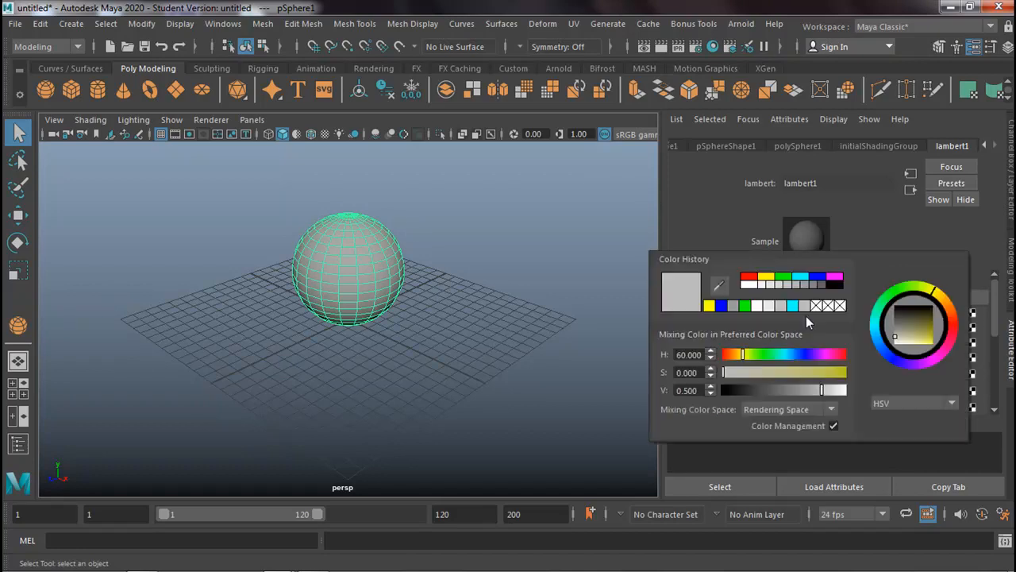
pyautogui.click(819, 276)
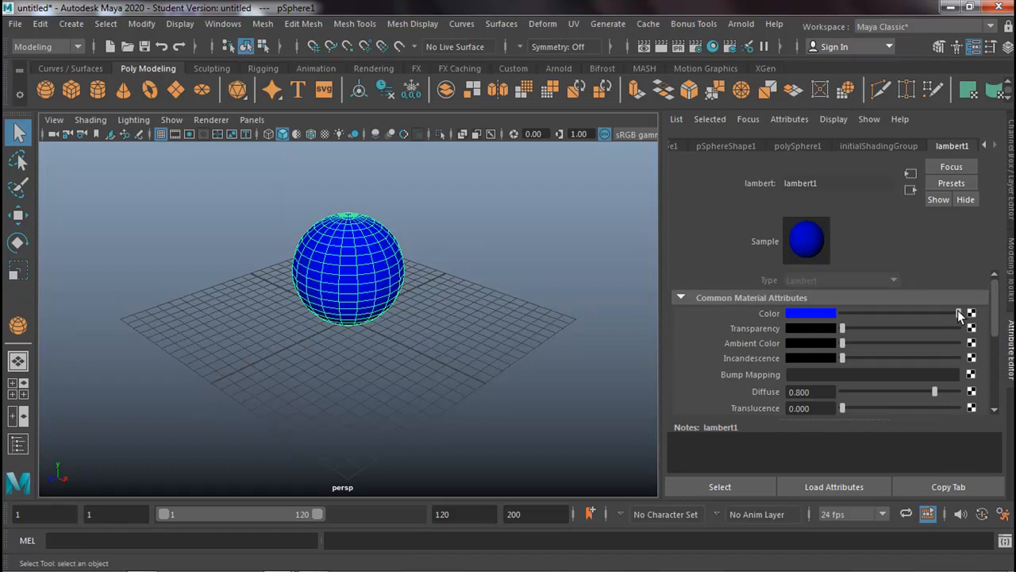
# Vary the material color's brightness down to black and up to near-white, and reset the color to pure blue.
pyautogui.moveTo(959, 312); pyautogui.dragTo(905, 309)
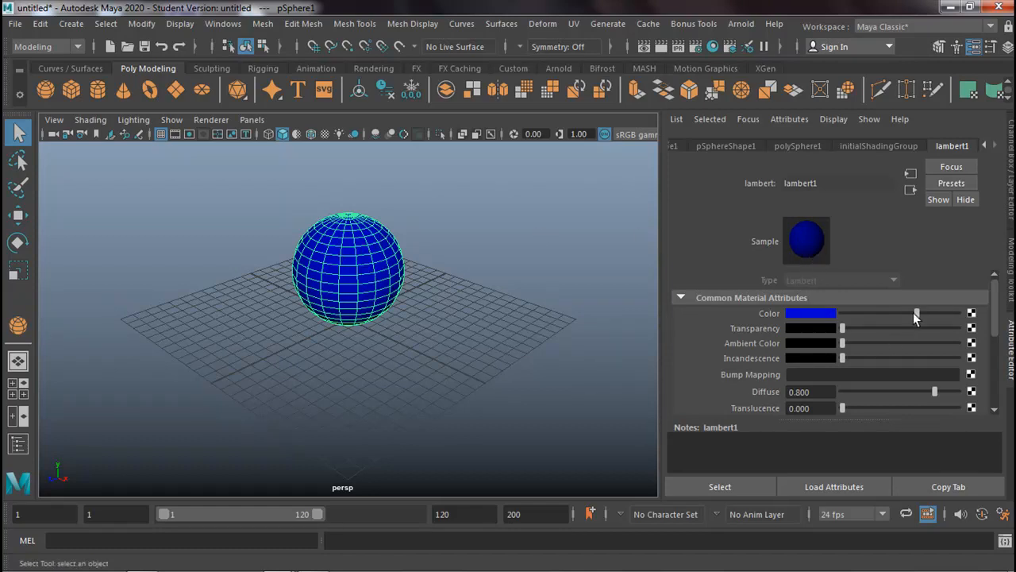
pyautogui.moveTo(869, 314); pyautogui.dragTo(841, 314)
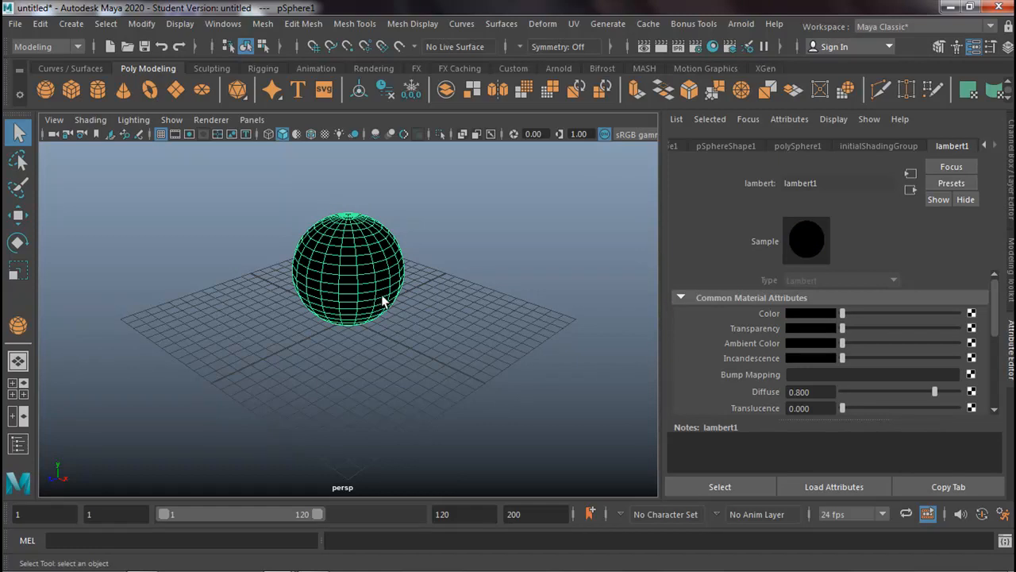
pyautogui.moveTo(843, 314); pyautogui.dragTo(942, 322)
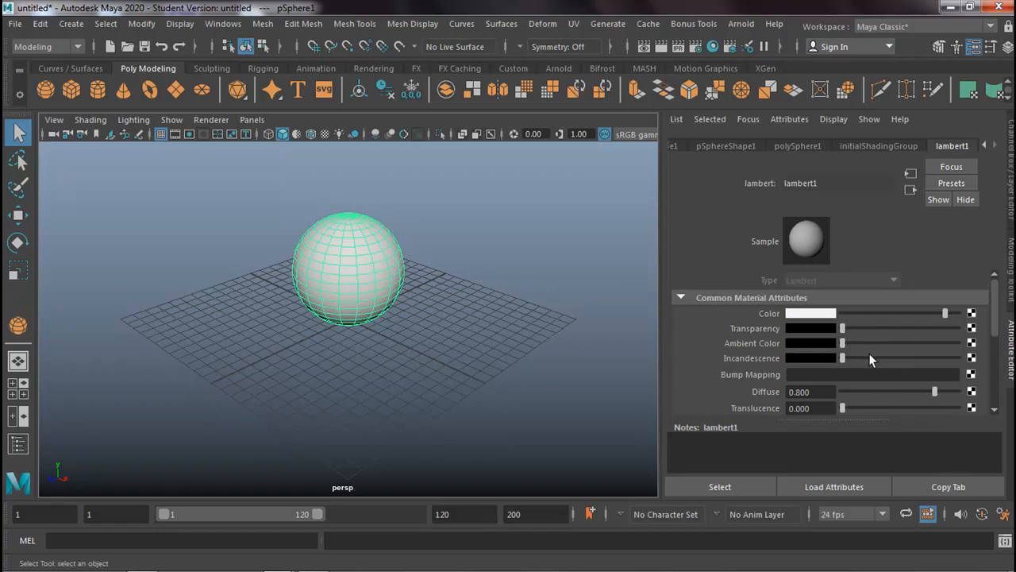
pyautogui.click(819, 314)
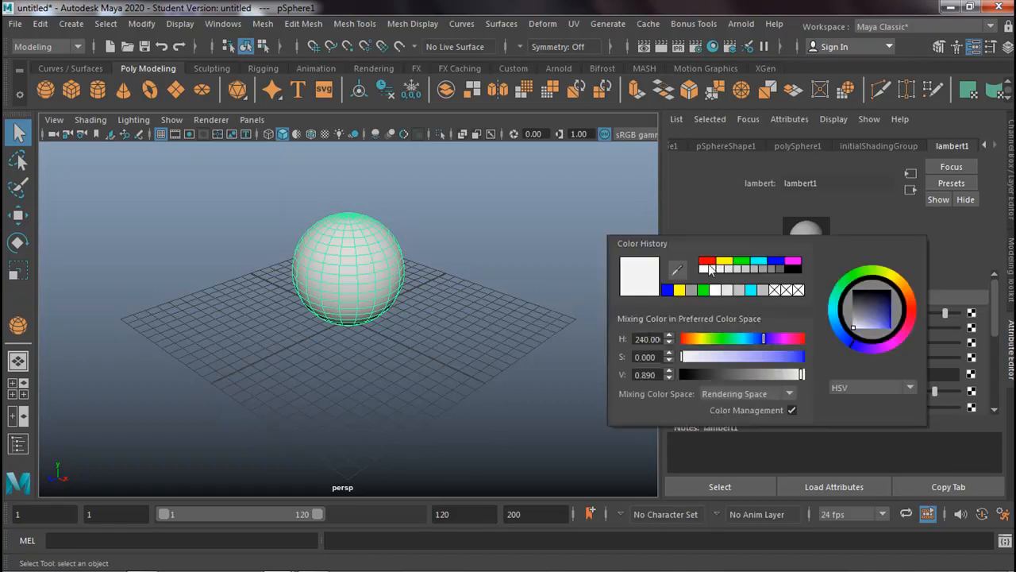
pyautogui.click(672, 287)
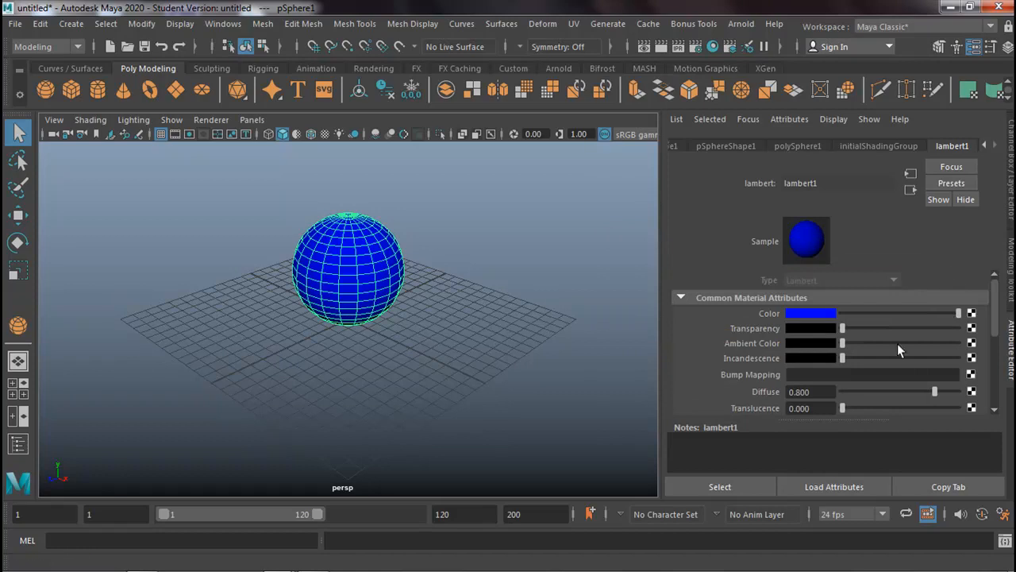
# Raise the lambert1 material's incandescence, change the incandescence color to yellow, and deselect the sphere.
pyautogui.scroll(-2, 893, 348)
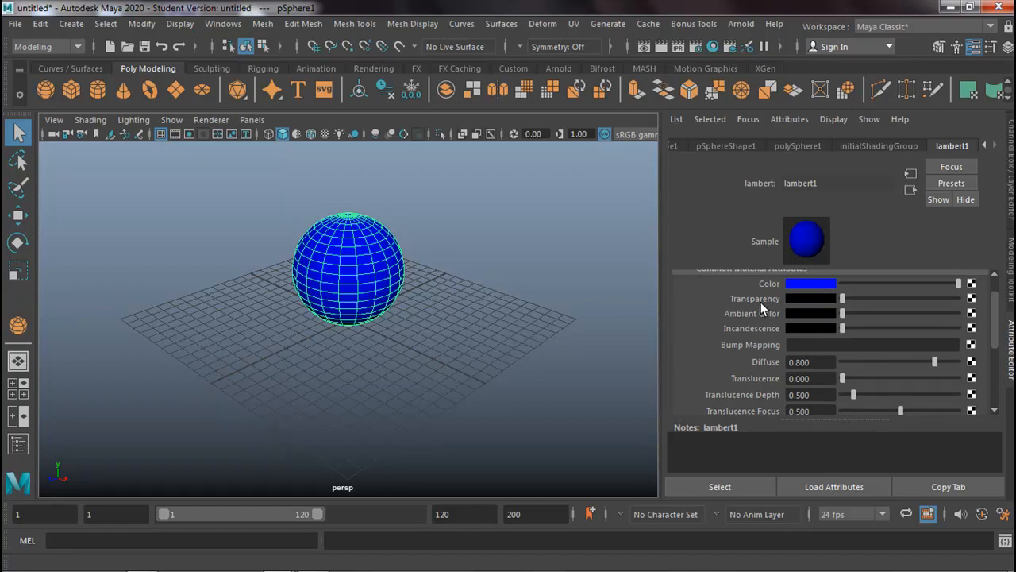
pyautogui.moveTo(841, 299)
pyautogui.mouseDown()
pyautogui.moveTo(937, 318)
pyautogui.moveTo(812, 311)
pyautogui.moveTo(875, 328)
pyautogui.moveTo(848, 339)
pyautogui.mouseUp()
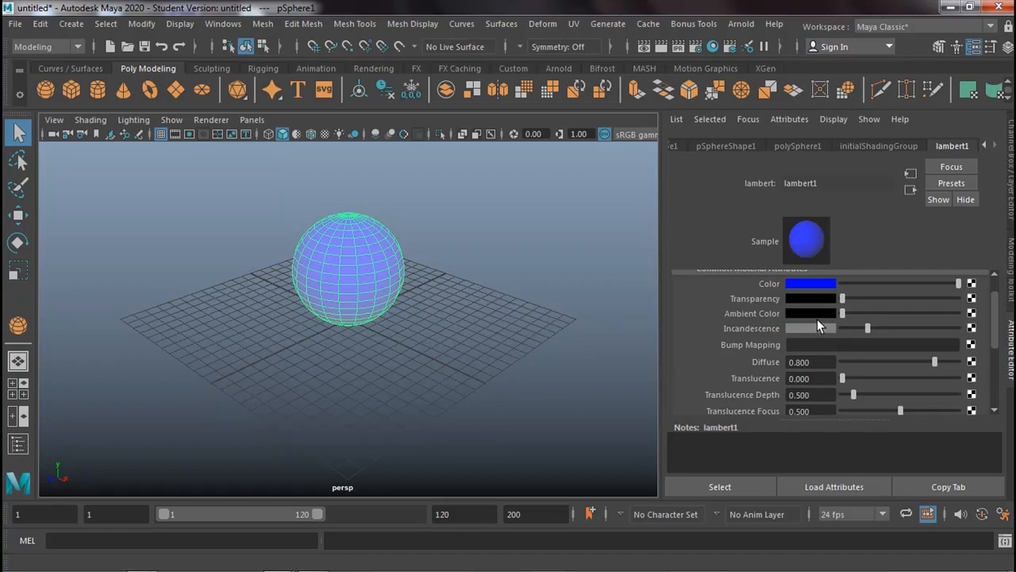
pyautogui.click(815, 326)
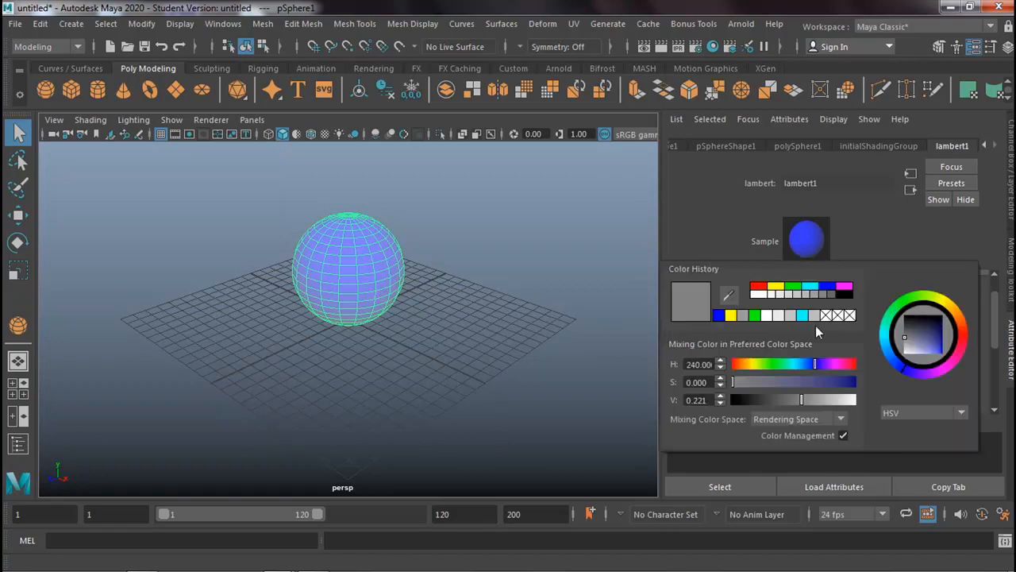
pyautogui.click(781, 286)
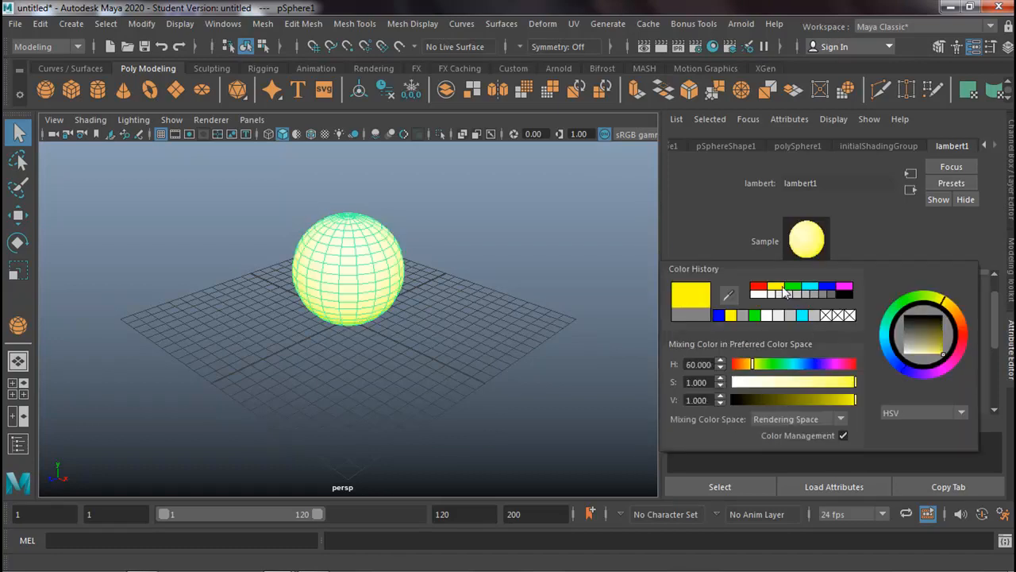
pyautogui.click(524, 293)
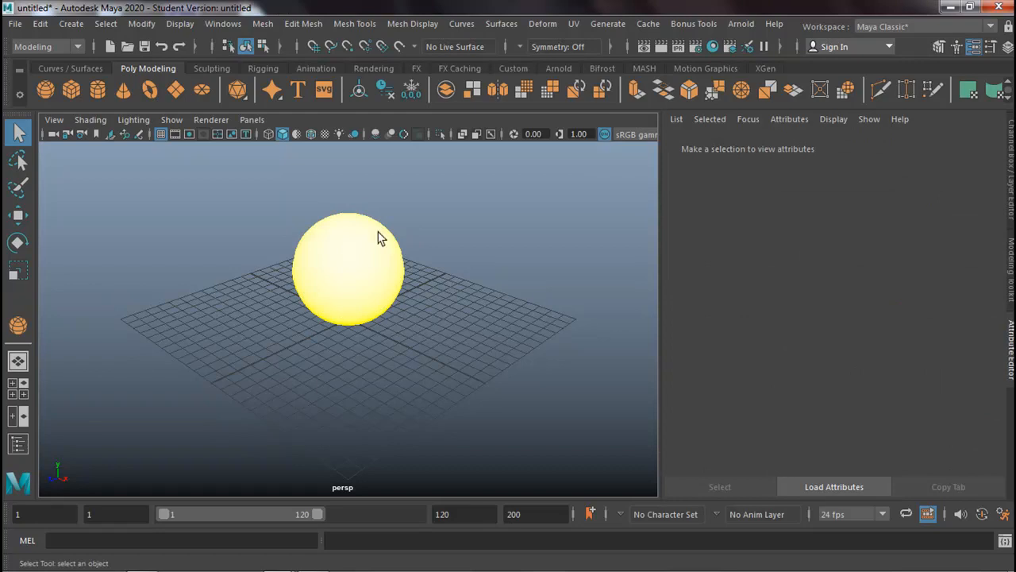
# Reselect the sphere and lower its material's incandescence completely to black.
pyautogui.click(338, 264)
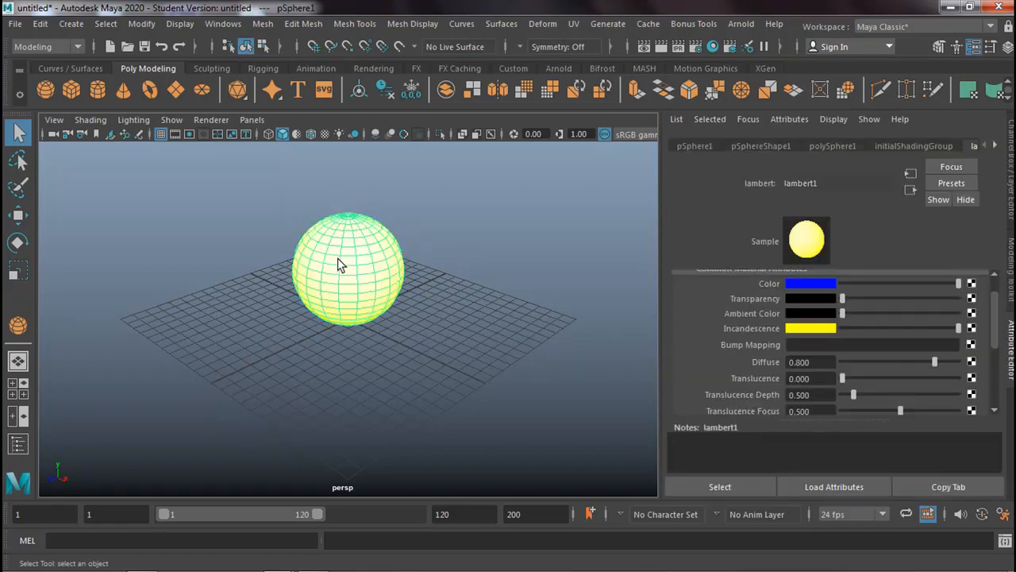
pyautogui.moveTo(959, 329); pyautogui.dragTo(892, 335)
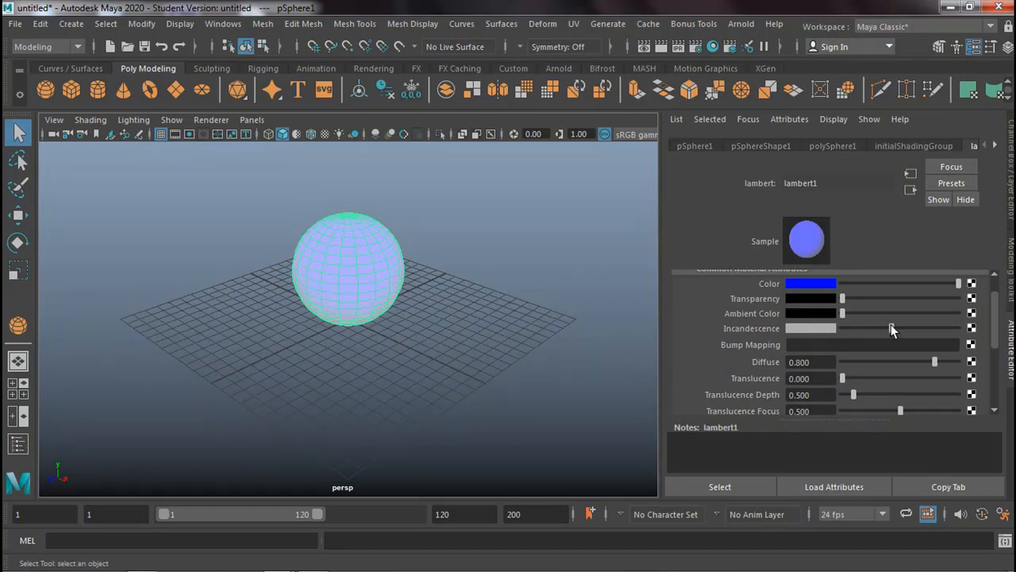
pyautogui.moveTo(891, 325); pyautogui.dragTo(829, 332)
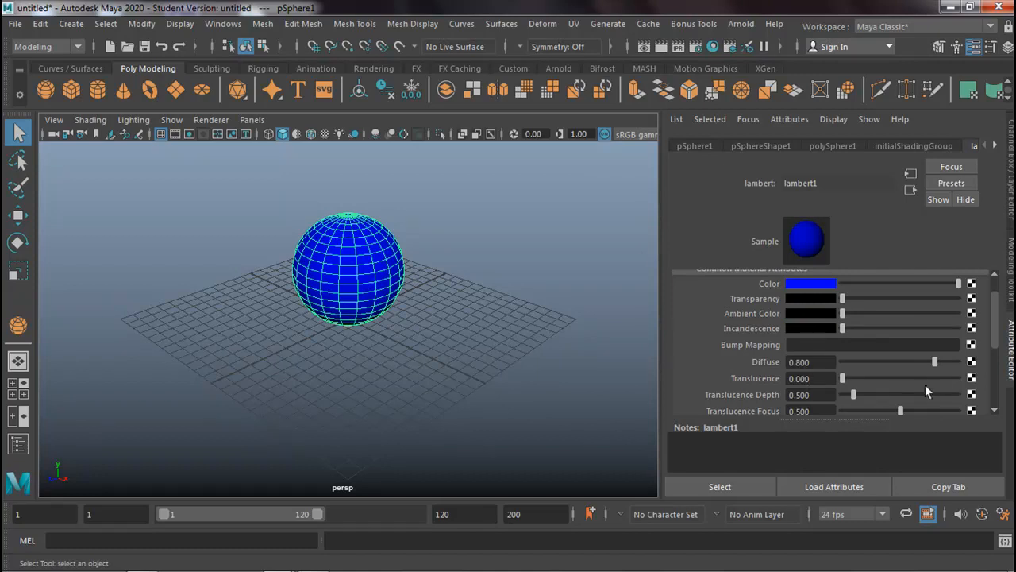
# Adjust the material's diffuse to about 0.942, translucence 0.208, translucence depth 2.175 and translucence focus 0.312, and deselect the sphere.
pyautogui.moveTo(937, 362)
pyautogui.mouseDown()
pyautogui.moveTo(861, 368)
pyautogui.moveTo(949, 373)
pyautogui.mouseUp()
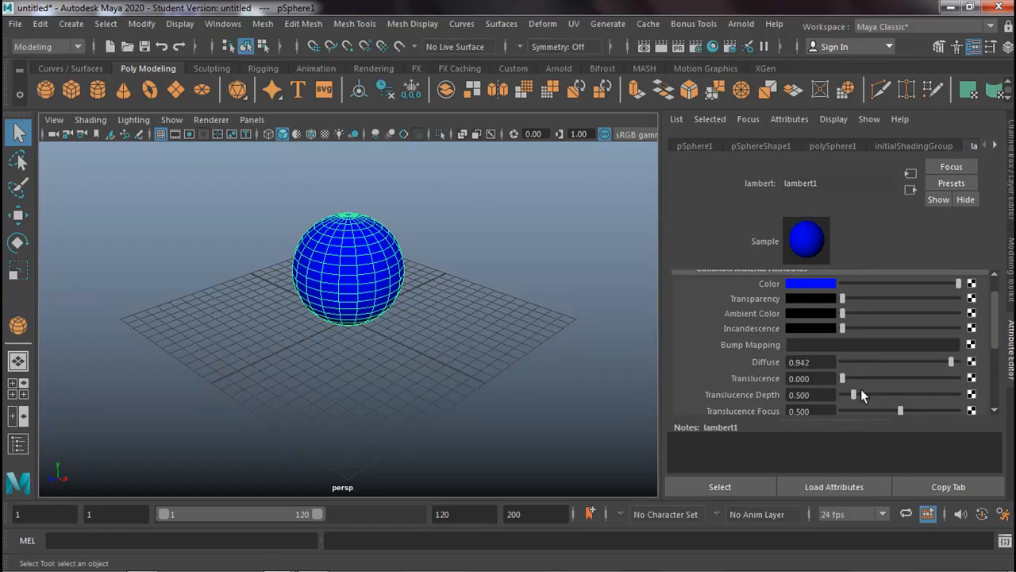
pyautogui.moveTo(846, 383)
pyautogui.mouseDown()
pyautogui.moveTo(889, 384)
pyautogui.moveTo(858, 395)
pyautogui.mouseUp()
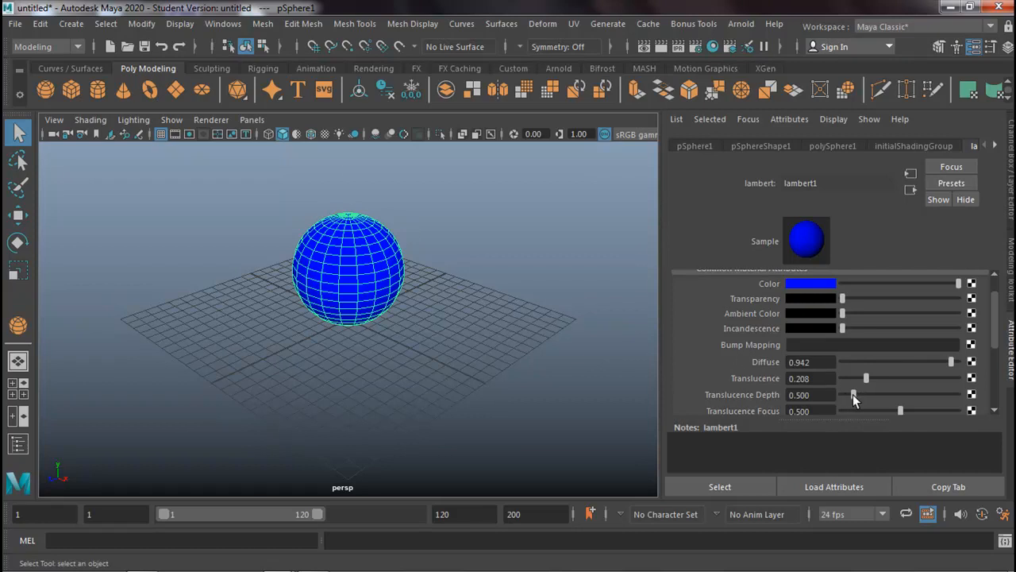
pyautogui.moveTo(853, 394); pyautogui.dragTo(879, 411)
pyautogui.moveTo(876, 395)
pyautogui.mouseDown()
pyautogui.moveTo(897, 395)
pyautogui.moveTo(892, 401)
pyautogui.mouseUp()
pyautogui.moveTo(489, 249); pyautogui.dragTo(481, 316)
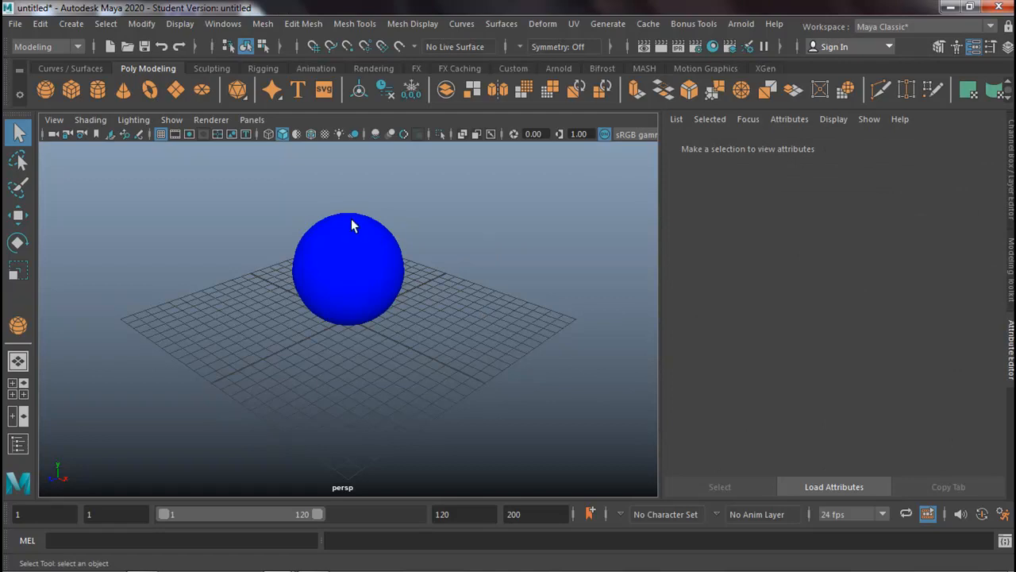
# Reselect the sphere, raise its material's translucence depth slightly, and deselect the sphere.
pyautogui.click(361, 261)
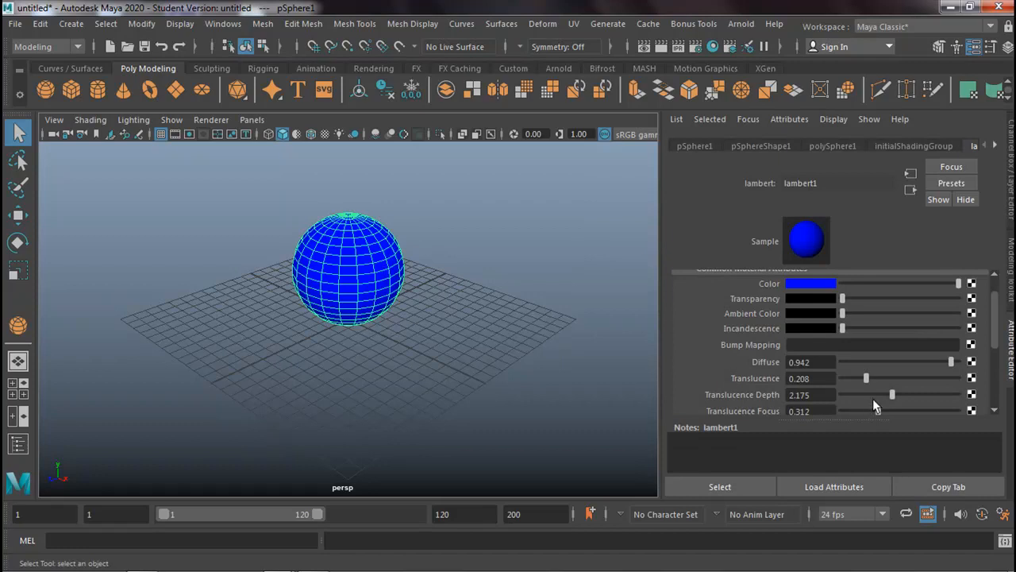
pyautogui.moveTo(893, 394)
pyautogui.mouseDown()
pyautogui.moveTo(854, 394)
pyautogui.moveTo(901, 412)
pyautogui.mouseUp()
pyautogui.click(468, 315)
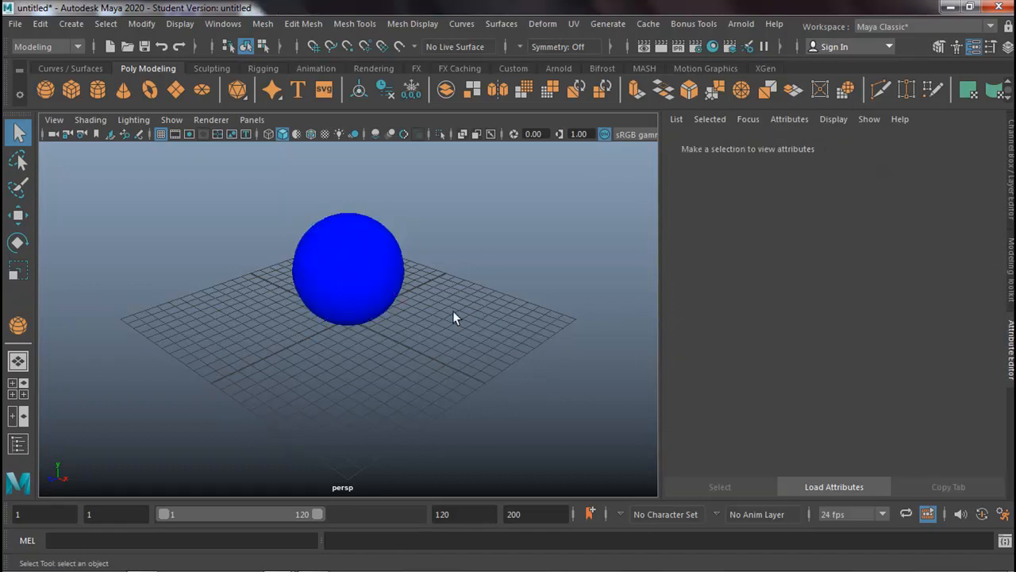
# Reselect the sphere, lower its material's translucence to 0.026 and translucence depth to 0.552, and deselect it.
pyautogui.click(362, 273)
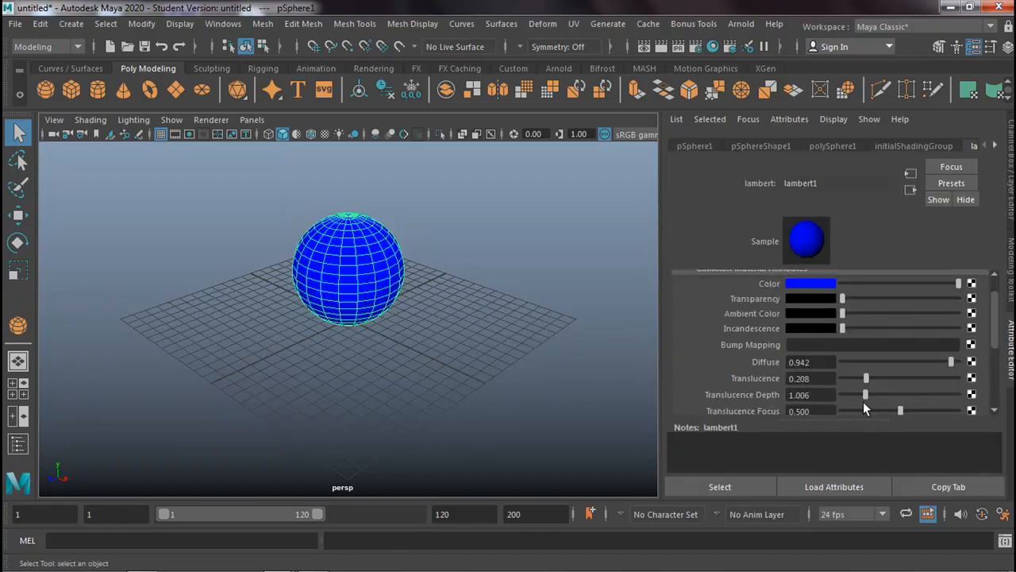
pyautogui.moveTo(866, 397); pyautogui.dragTo(845, 378)
pyautogui.click(498, 283)
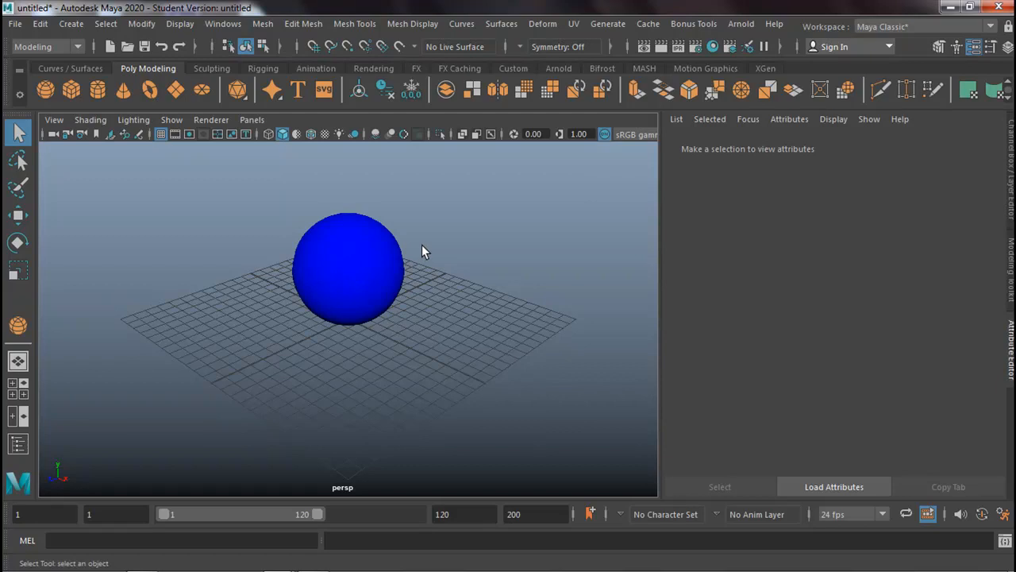
# Select the sphere and switch both the menu set and the shelf to Rendering.
pyautogui.click(376, 284)
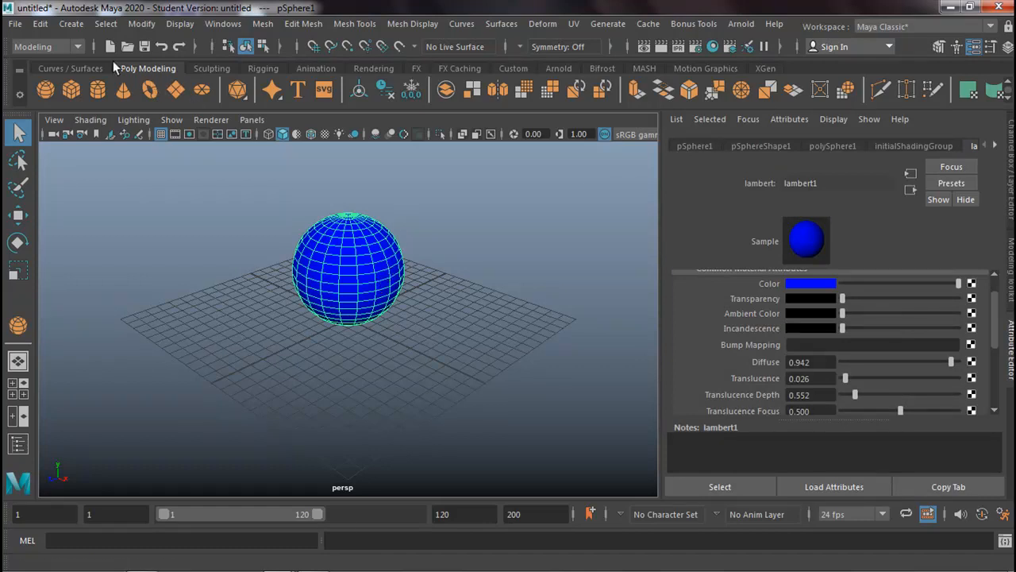
pyautogui.click(73, 46)
pyautogui.click(53, 123)
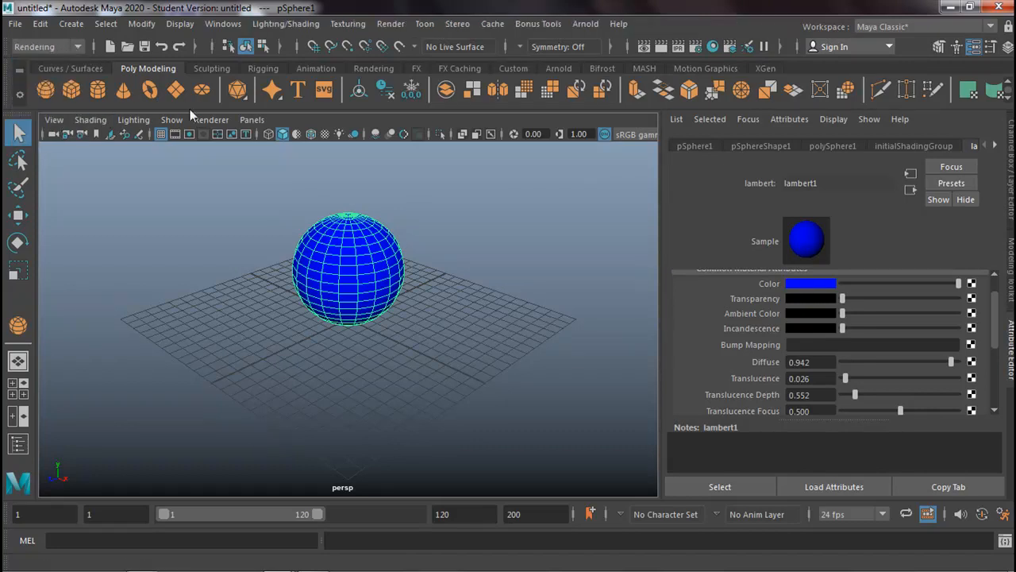
pyautogui.click(367, 69)
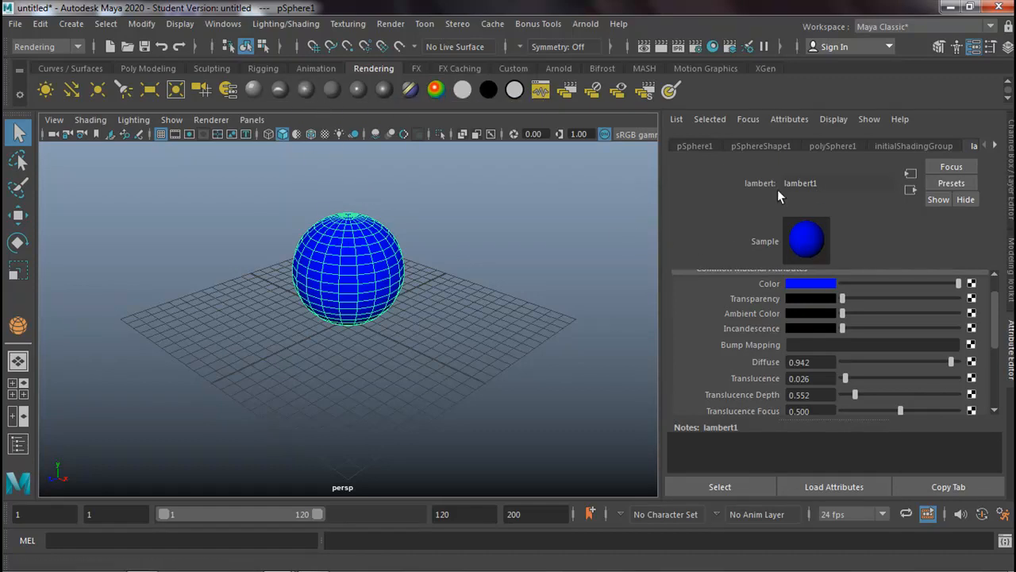
# Try assigning a new Blinn material to the selected sphere in two different ways, undoing each assignment.
pyautogui.click(304, 90)
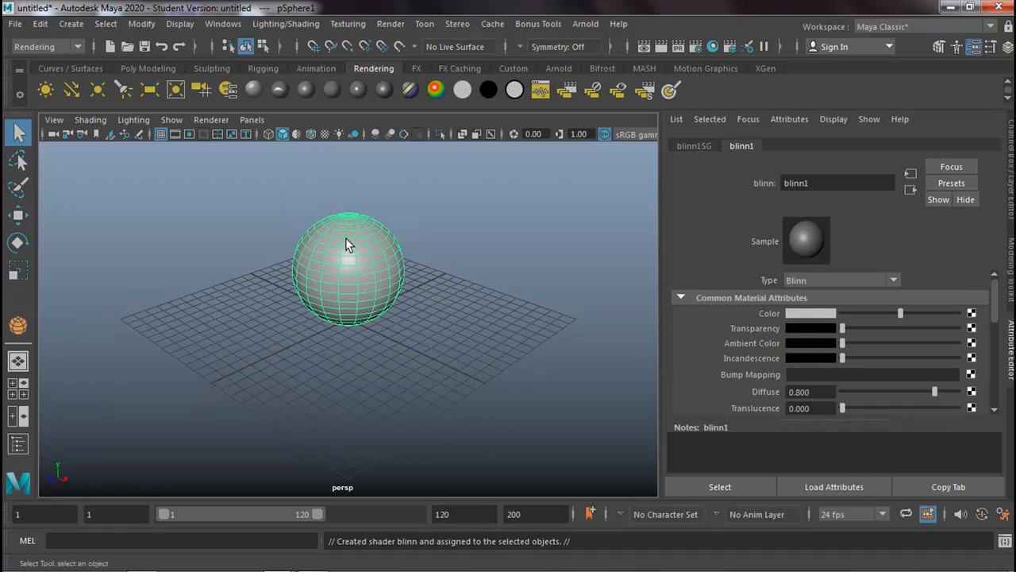
pyautogui.click(161, 46)
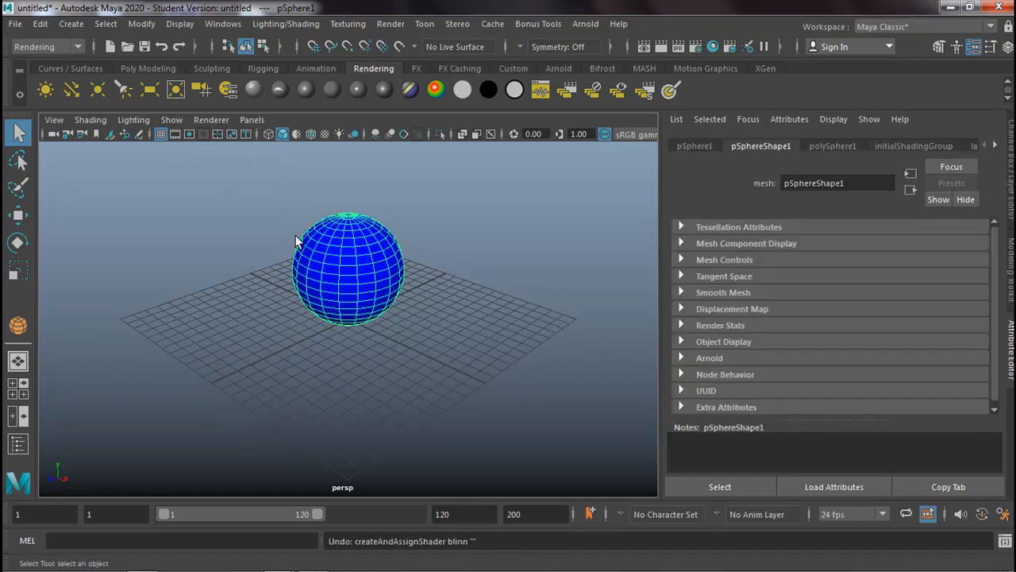
pyautogui.rightClick(345, 263)
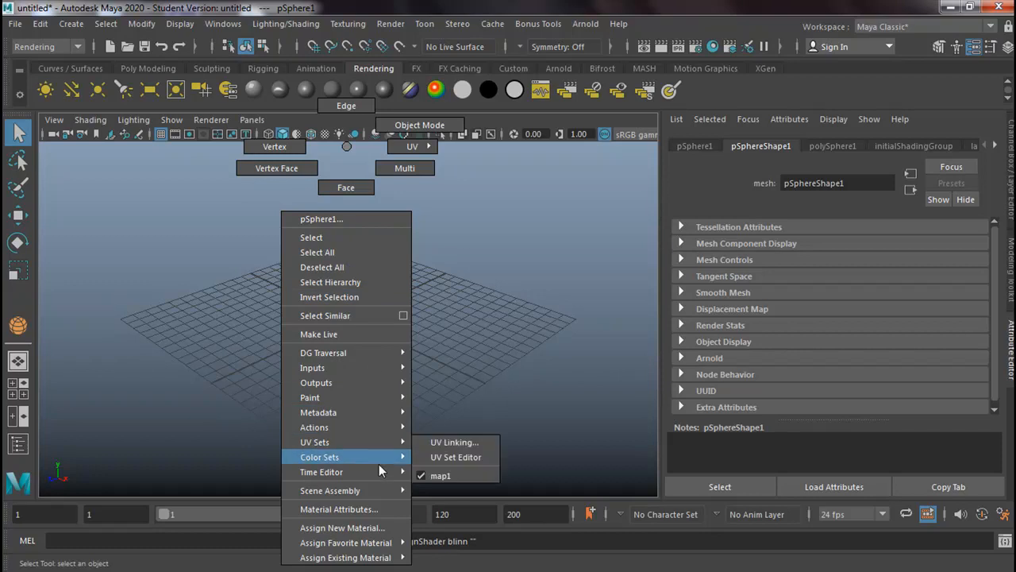
pyautogui.moveTo(378, 491)
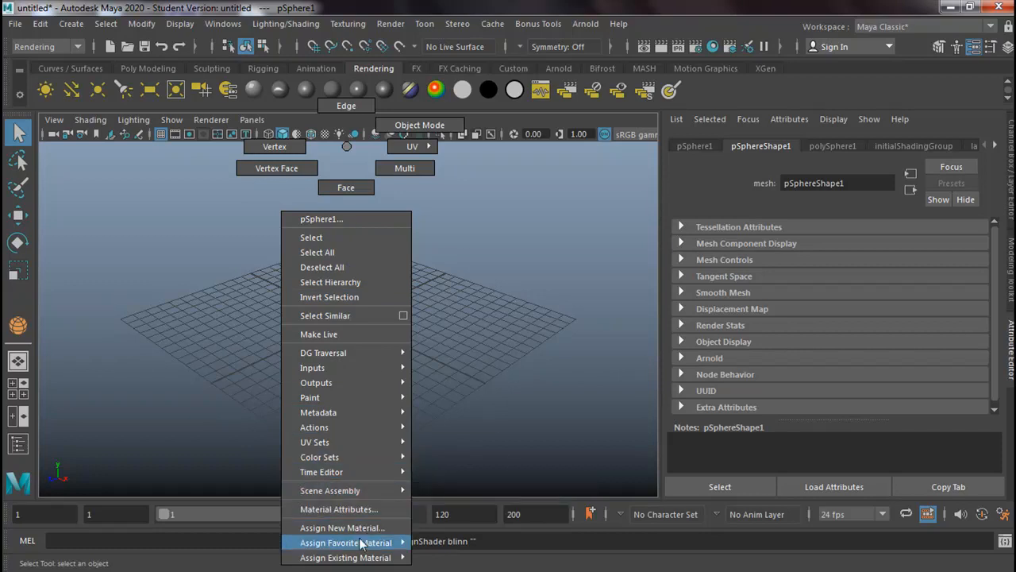
pyautogui.moveTo(361, 544)
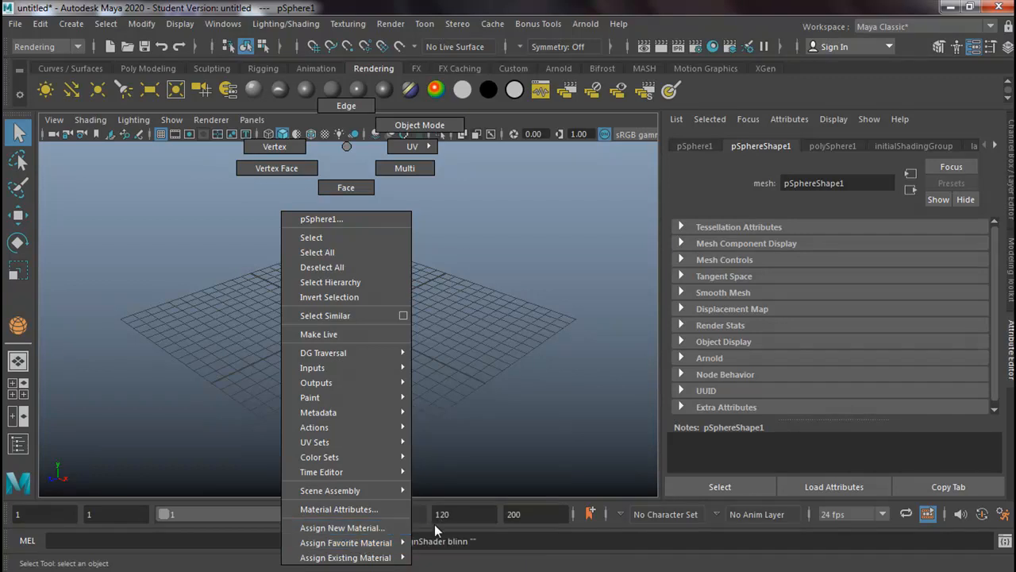
pyautogui.click(442, 435)
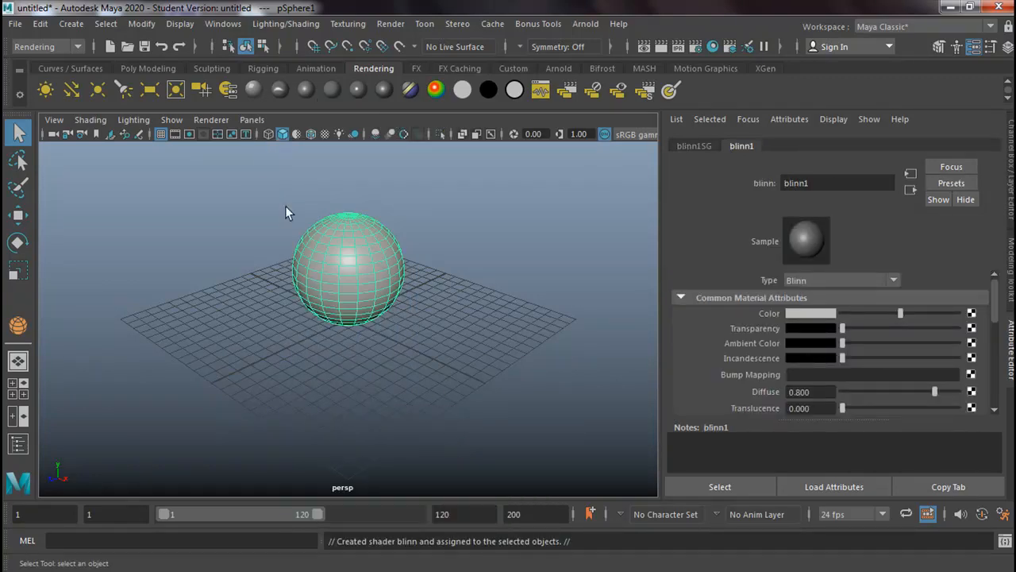
pyautogui.click(163, 47)
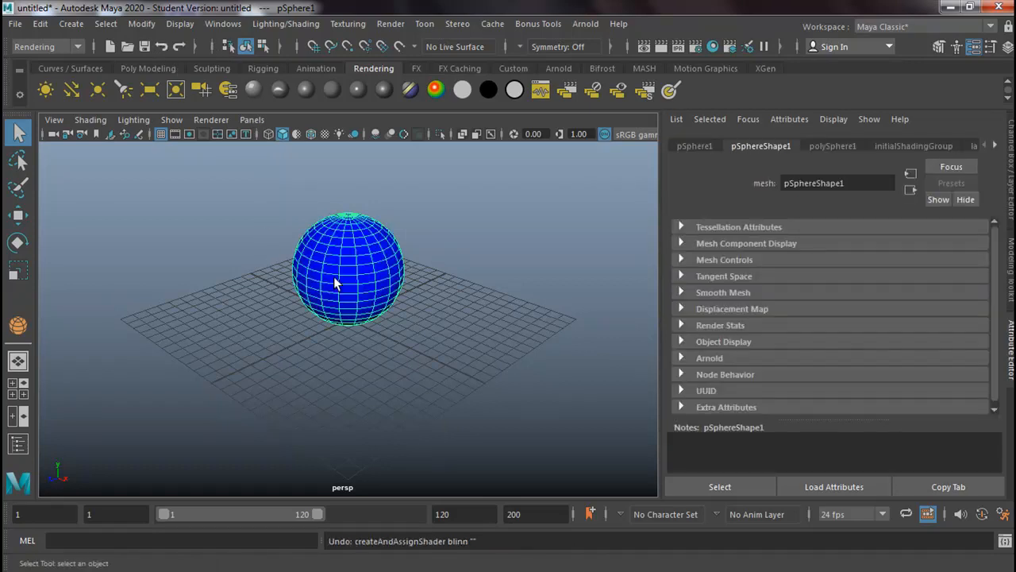
# Browse the Assign New Material window for the sphere and choose Blinn.
pyautogui.click(284, 24)
pyautogui.moveTo(313, 104)
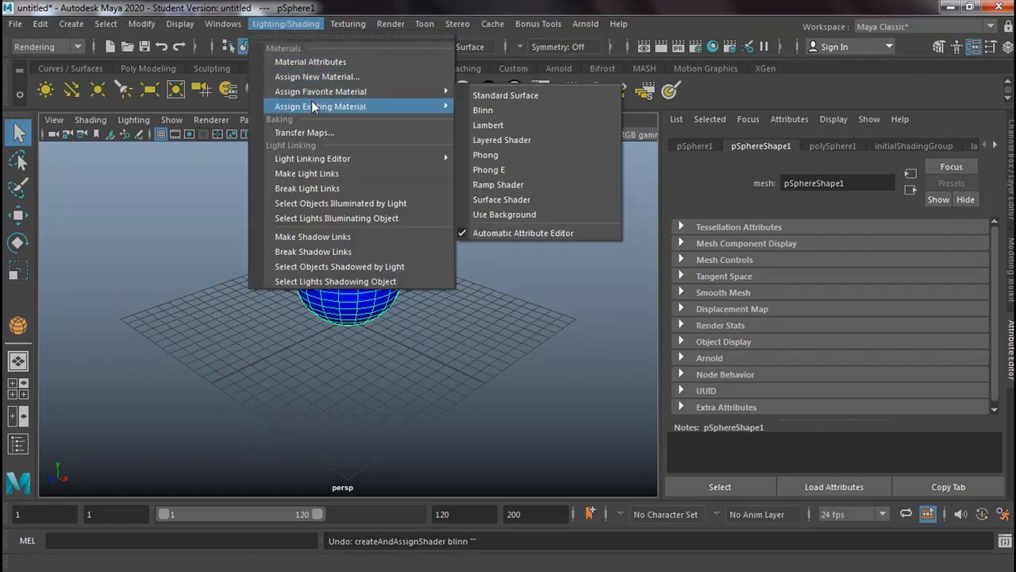
pyautogui.moveTo(342, 97)
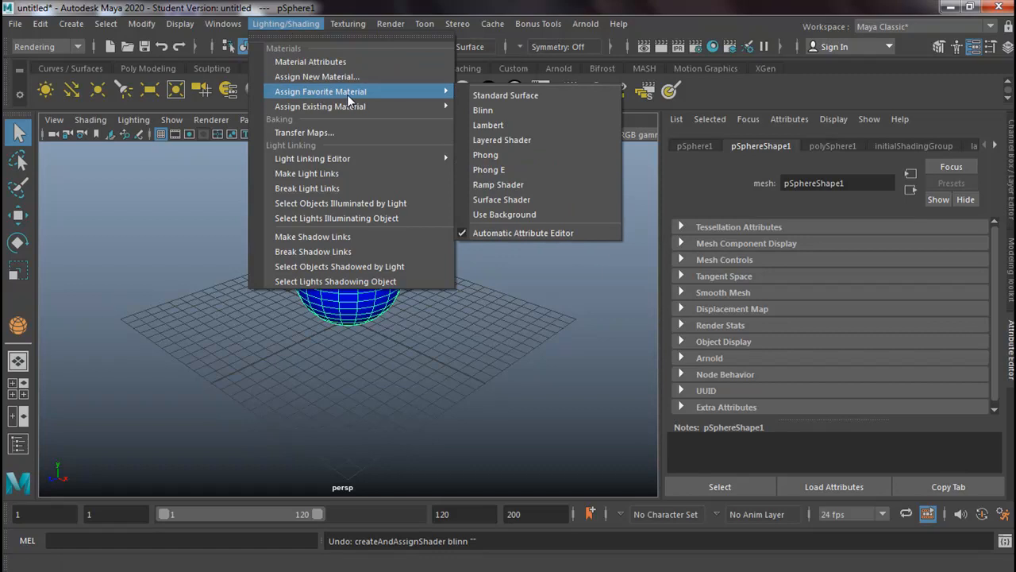
pyautogui.click(369, 77)
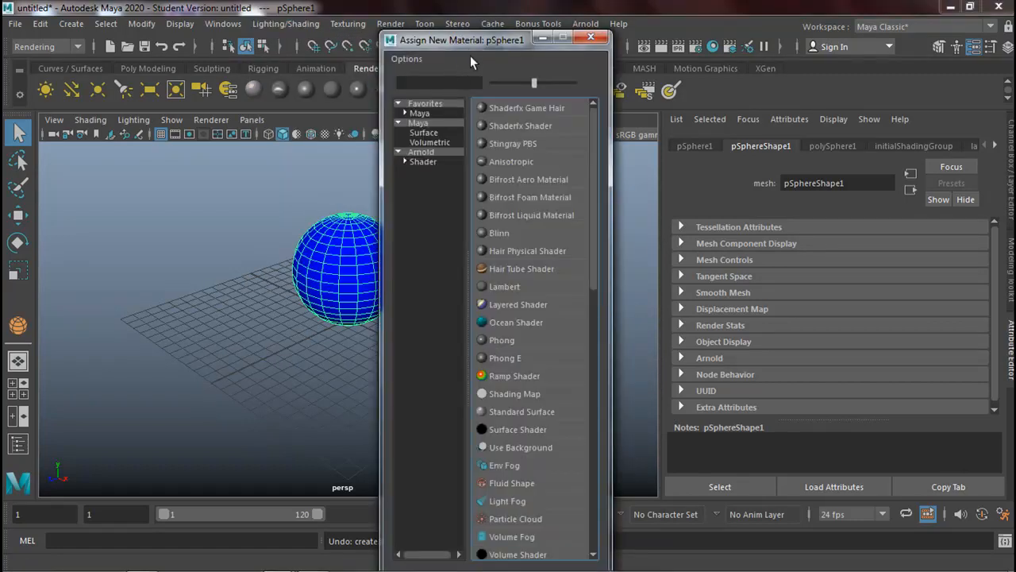
pyautogui.moveTo(470, 40); pyautogui.dragTo(422, 28)
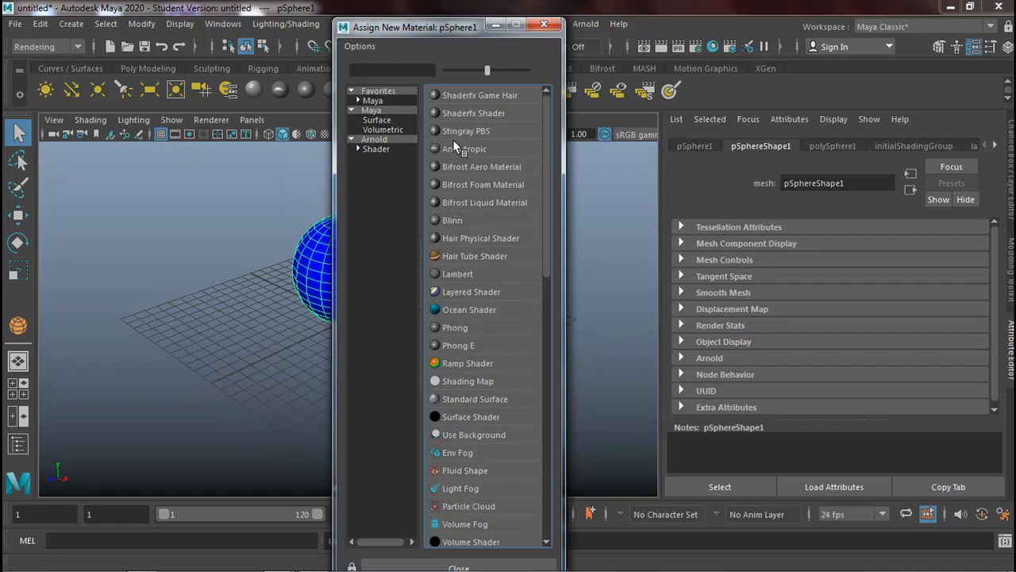
pyautogui.click(455, 220)
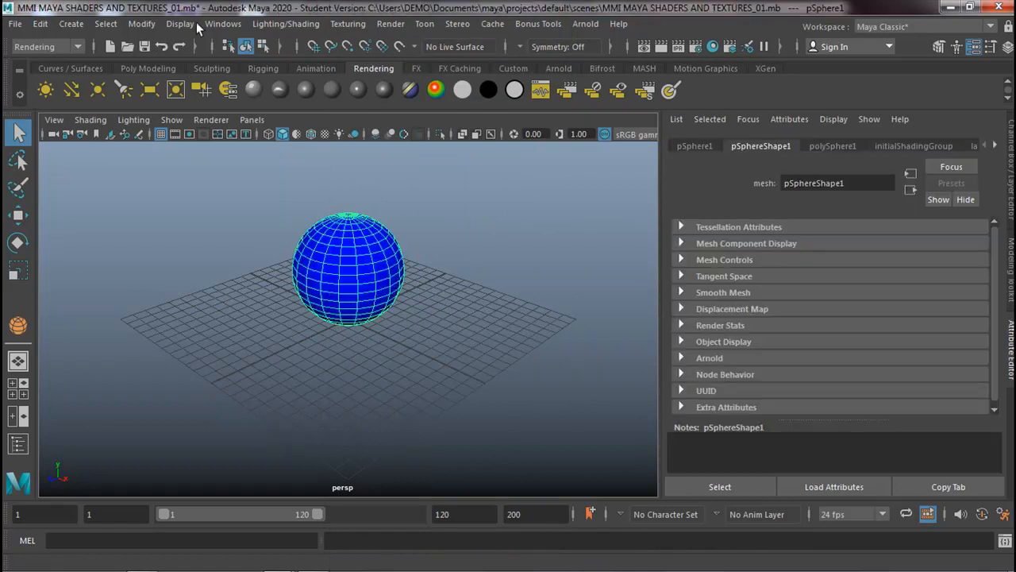
# Open the Hypershade at full size and create a new Blinn material in it.
pyautogui.click(223, 24)
pyautogui.moveTo(318, 121)
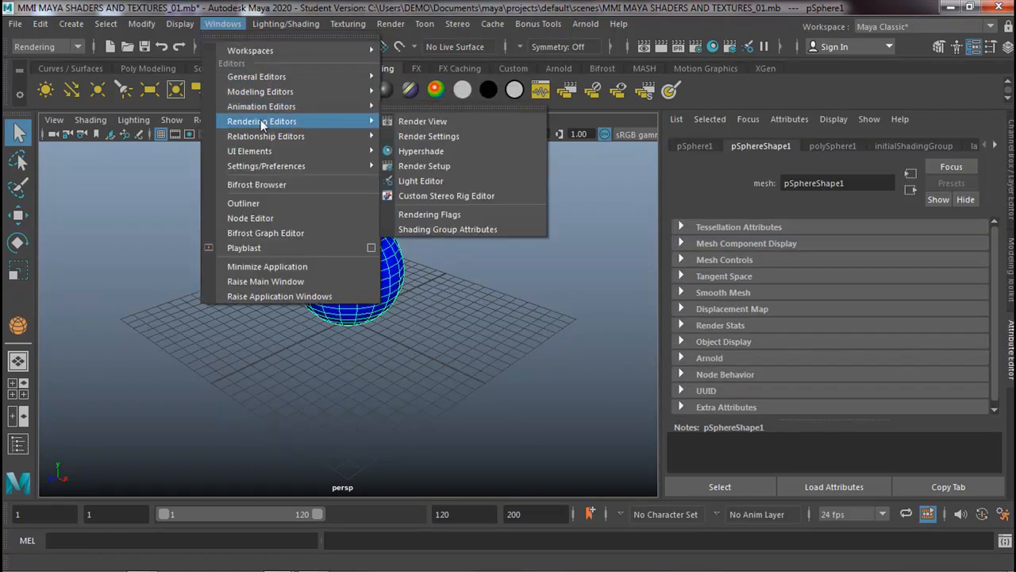
pyautogui.click(421, 150)
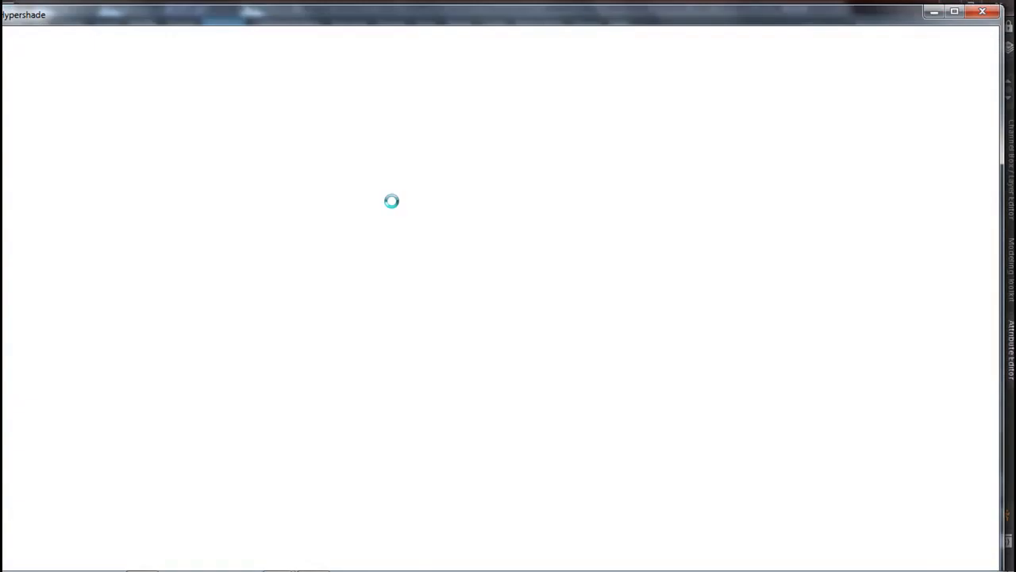
pyautogui.doubleClick(282, 20)
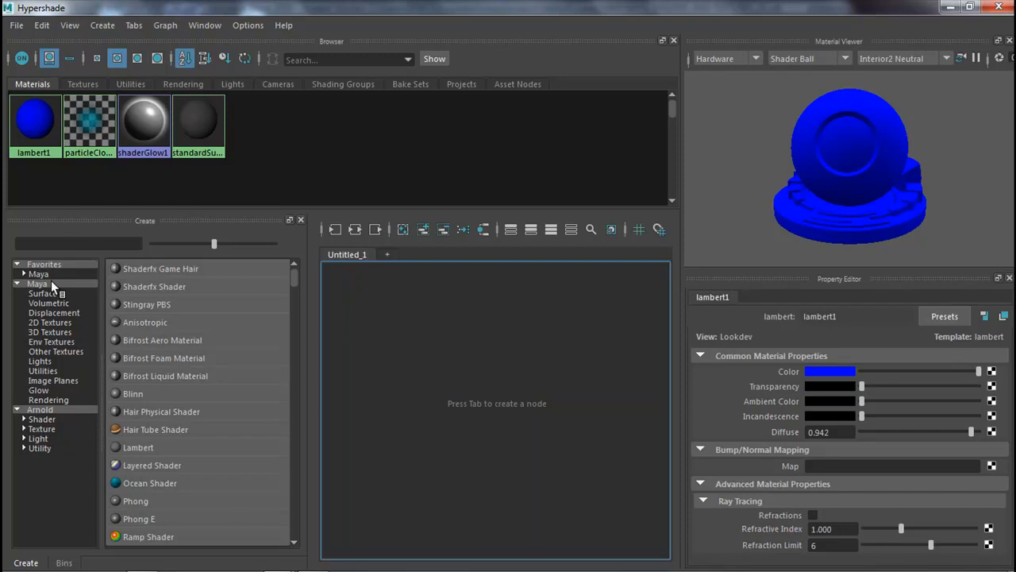
pyautogui.click(131, 395)
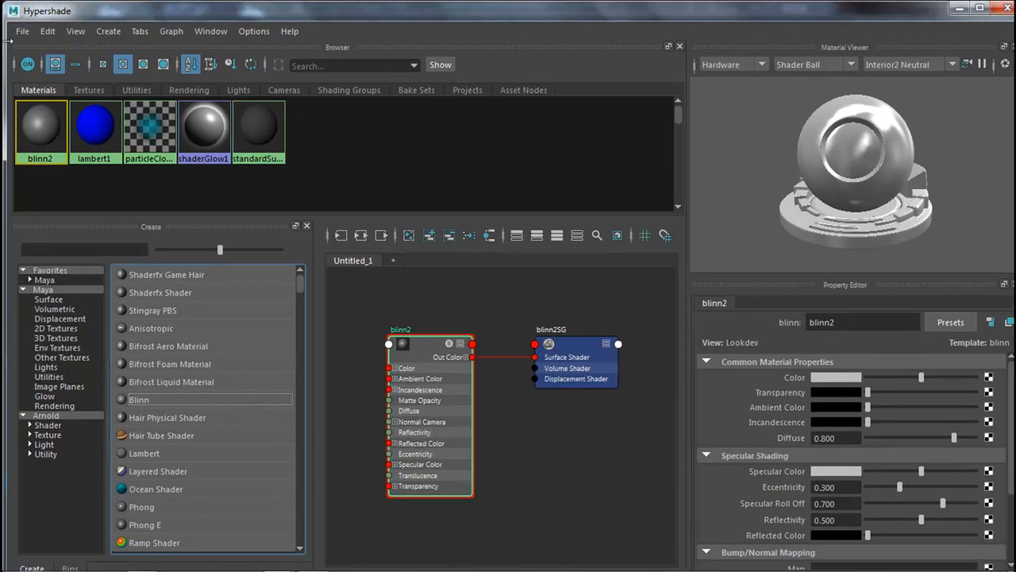
# Shrink the Hypershade to expose the viewport, assign the blinn2 material to the sphere, and maximize the Hypershade again.
pyautogui.moveTo(6, 41); pyautogui.dragTo(280, 121)
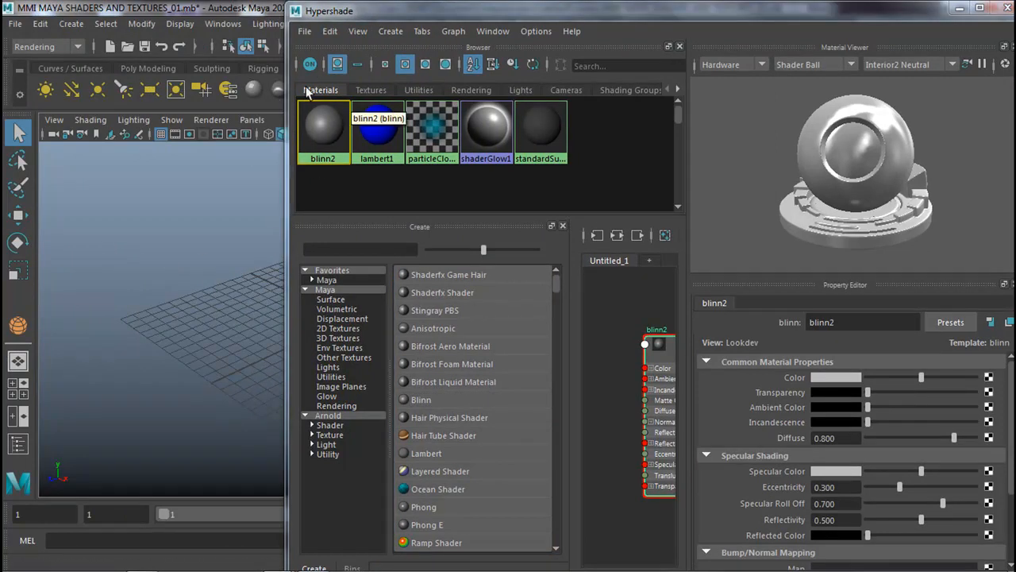
pyautogui.moveTo(288, 102); pyautogui.dragTo(331, 115)
pyautogui.keyDown('alt'); pyautogui.moveTo(208, 241); pyautogui.dragTo(176, 256, button='middle'); pyautogui.keyUp('alt')
pyautogui.moveTo(267, 239); pyautogui.dragTo(228, 278)
pyautogui.moveTo(362, 131); pyautogui.dragTo(366, 90, button='right')
pyautogui.doubleClick(485, 10)
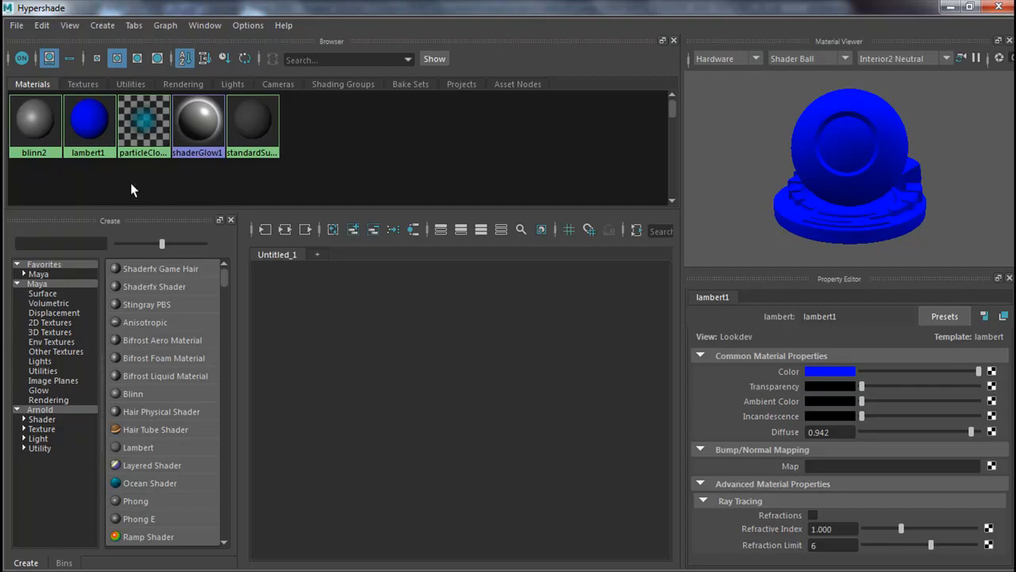
# Add the blinn2 material to the Hypershade node graph, remove it, and add it to the graph again.
pyautogui.click(44, 128)
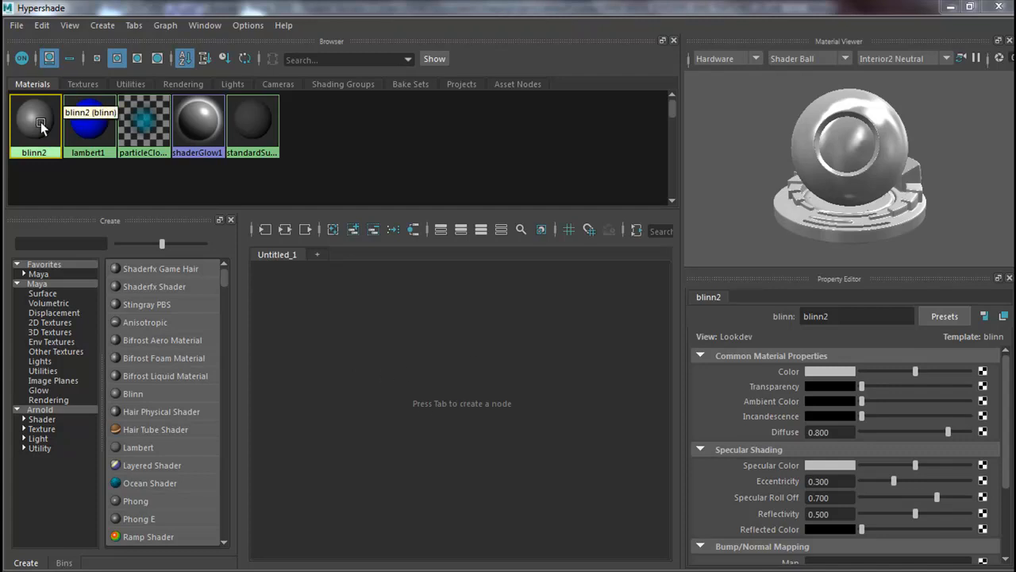
pyautogui.moveTo(38, 121); pyautogui.dragTo(453, 323)
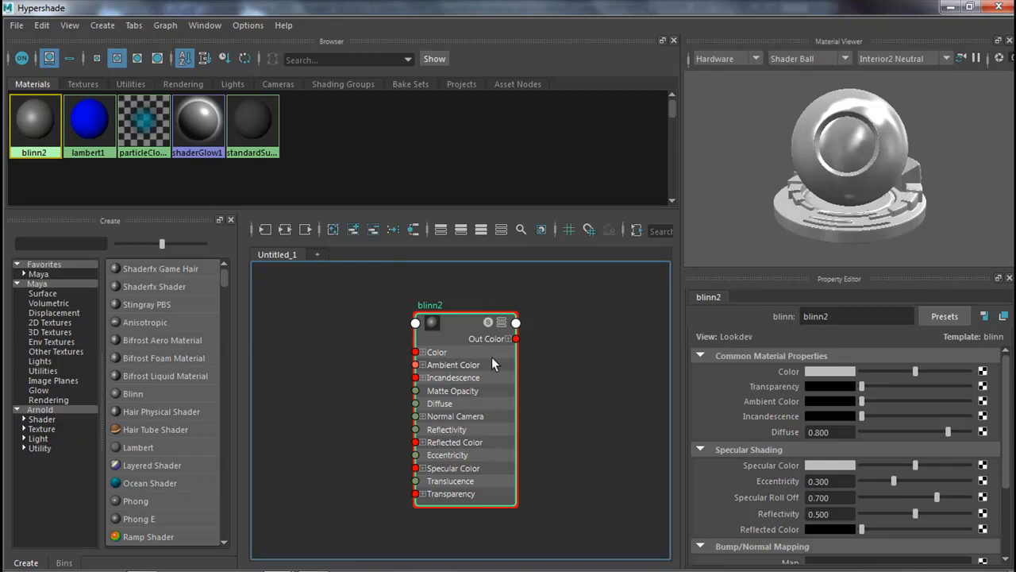
pyautogui.click(374, 230)
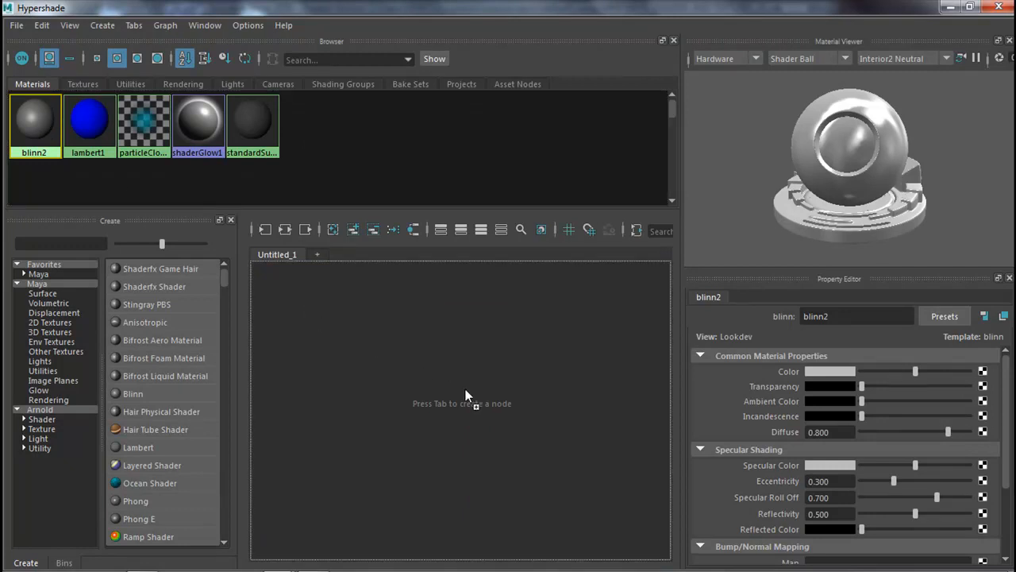
pyautogui.moveTo(463, 388); pyautogui.dragTo(466, 390, button='middle')
pyautogui.moveTo(494, 400); pyautogui.dragTo(456, 332)
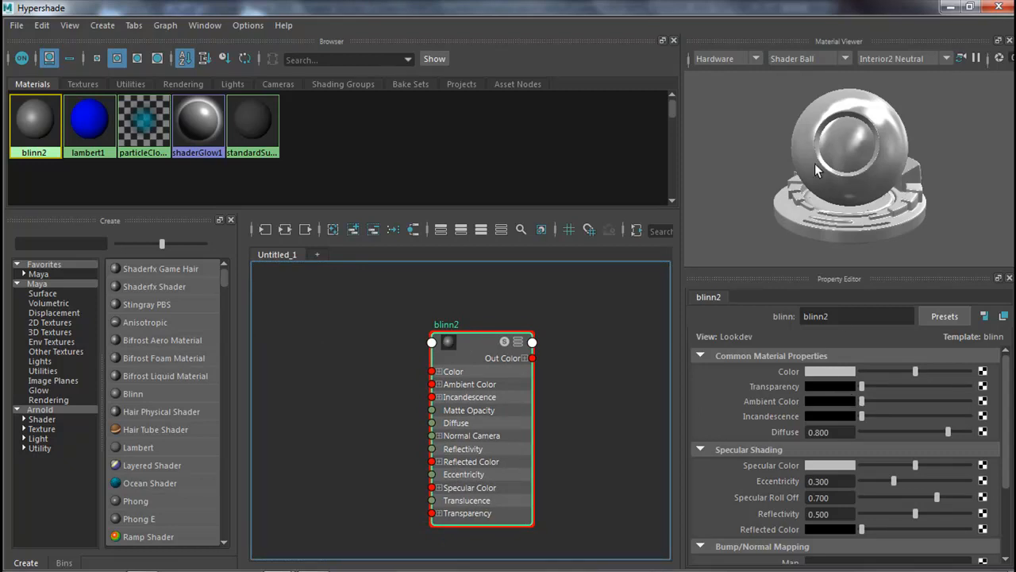
# Preview blinn2 on the Cloth shape in the Material Viewer and change the preview shape to Sphere.
pyautogui.click(842, 57)
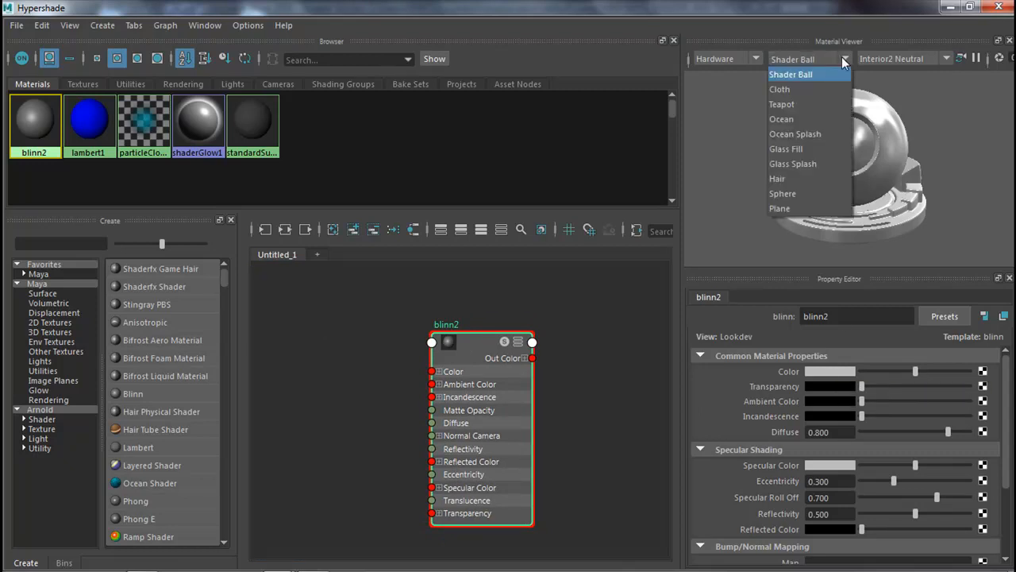
pyautogui.click(858, 141)
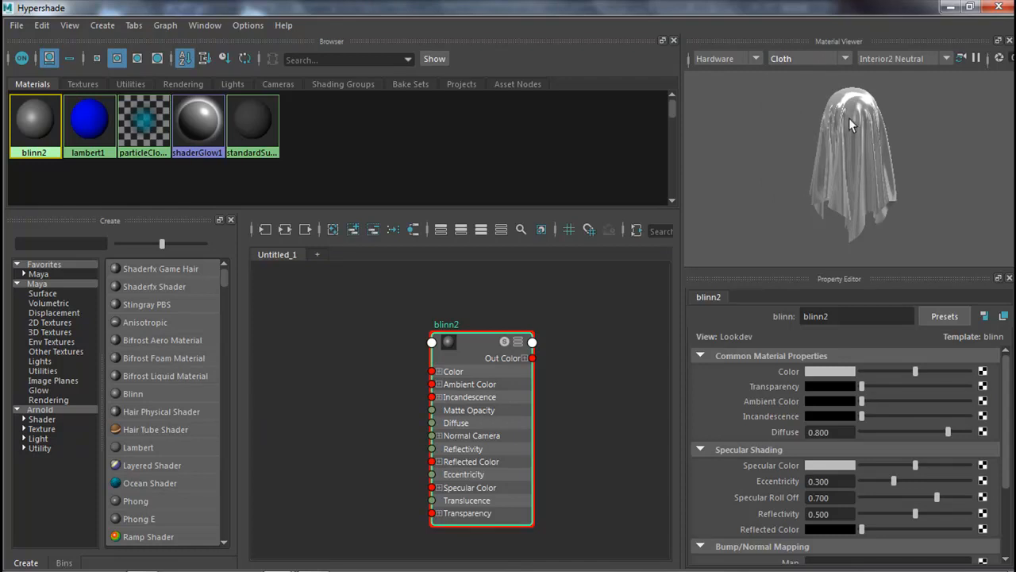
pyautogui.click(845, 58)
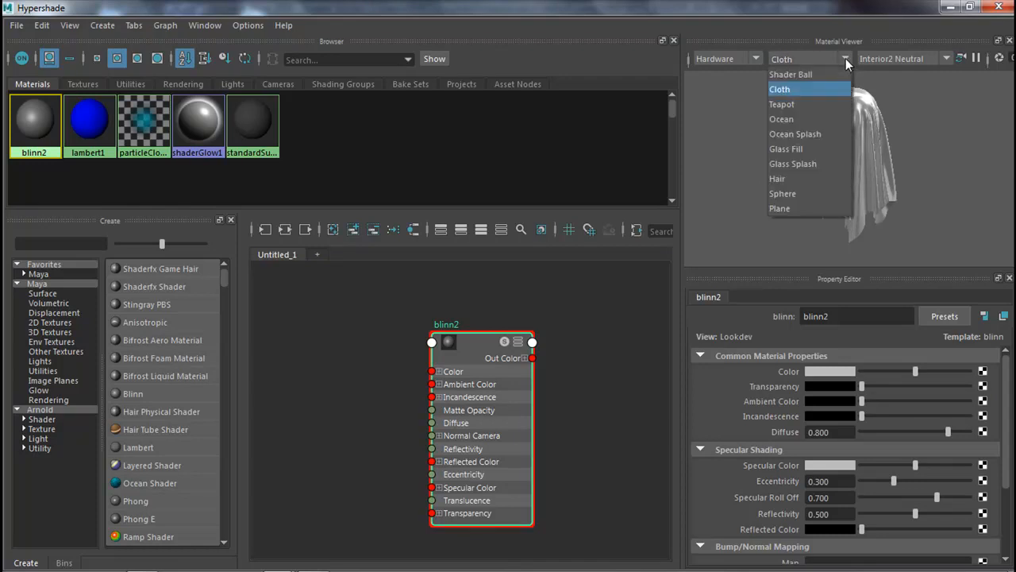
pyautogui.click(794, 192)
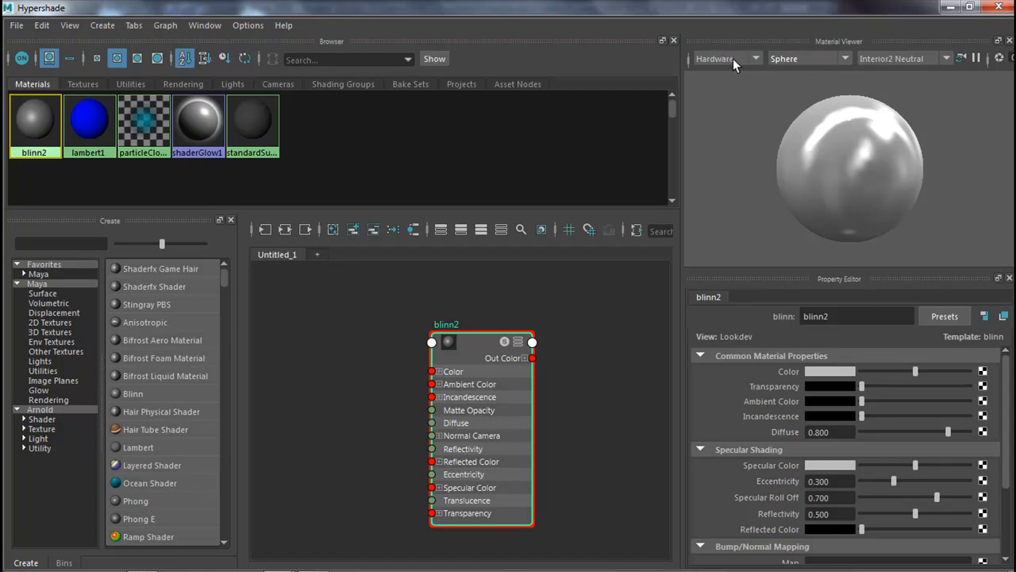
# Preview the blinn2 material with the Arnold renderer in the Material Viewer and switch back to Hardware.
pyautogui.click(757, 58)
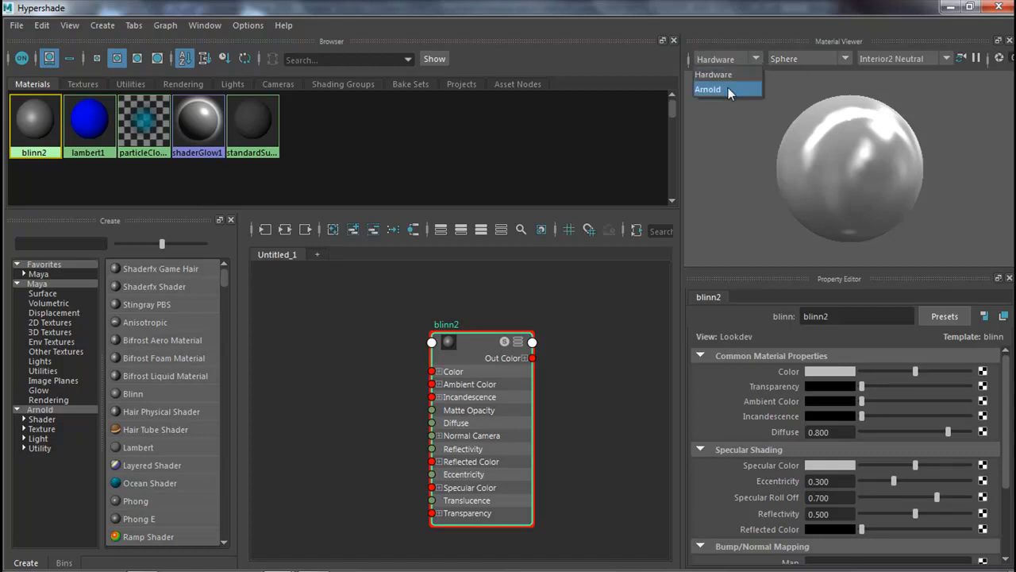
pyautogui.click(728, 89)
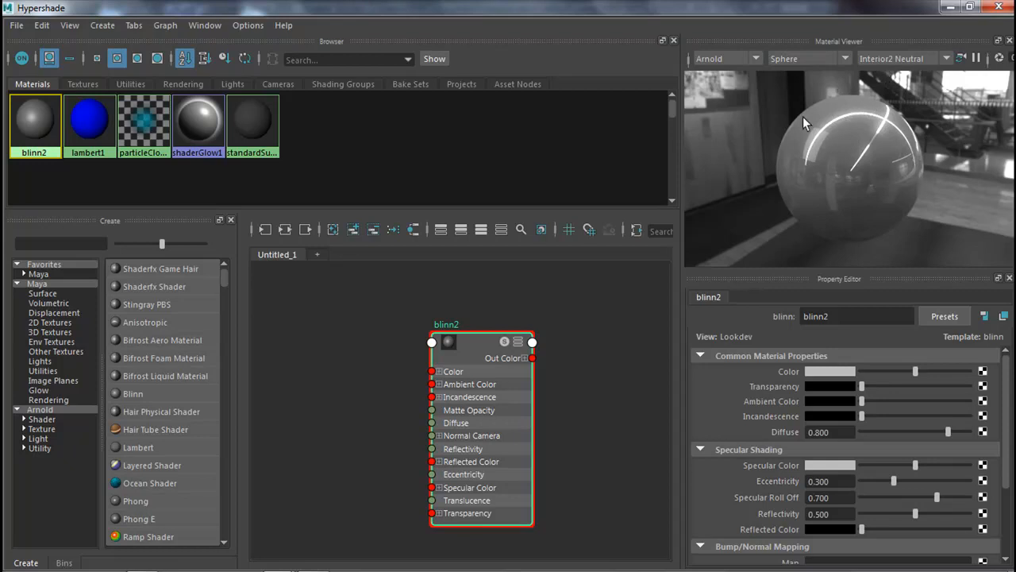
pyautogui.click(756, 59)
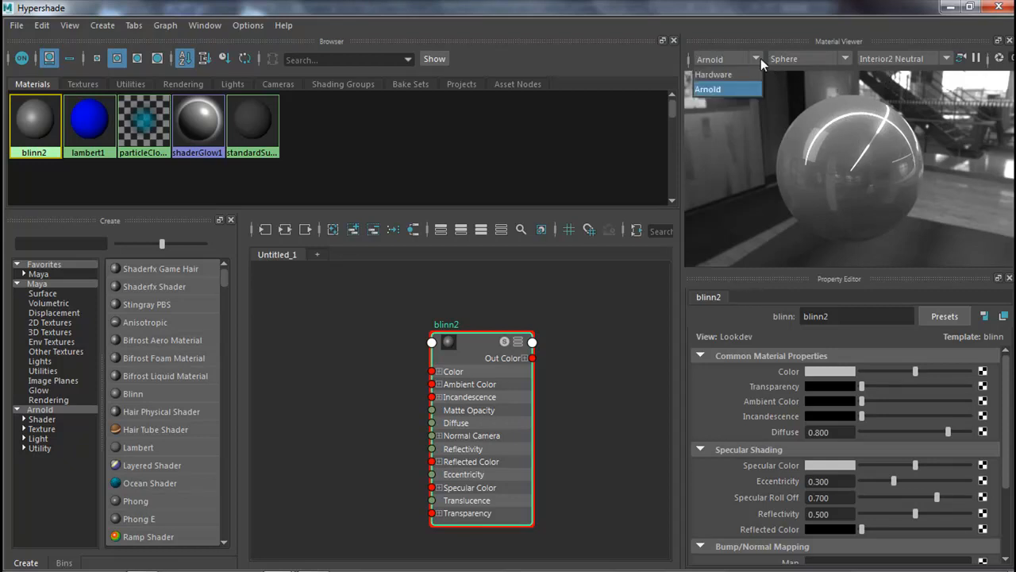
pyautogui.click(733, 73)
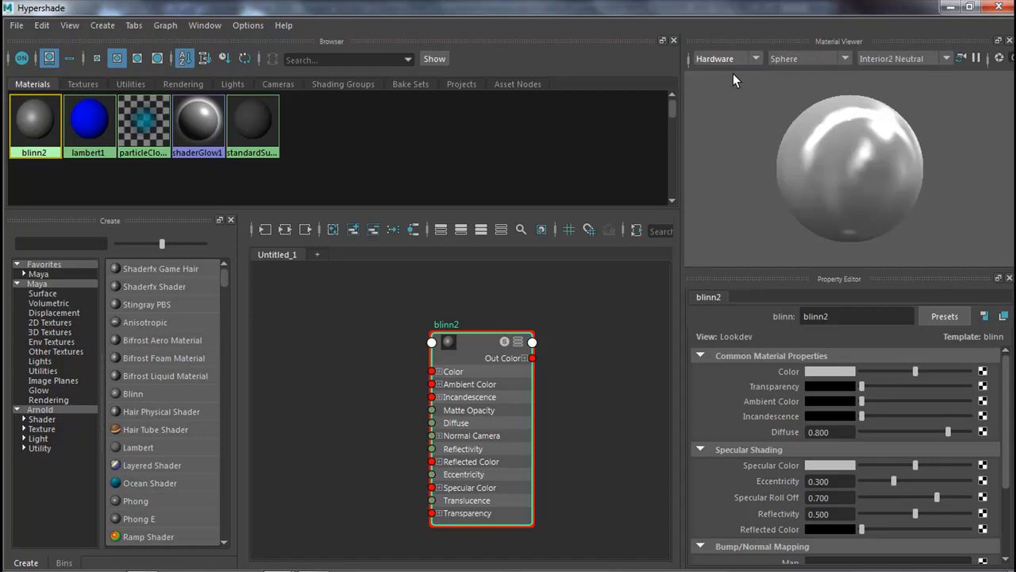
# Light the Material Viewer preview with the Exterior1 Neutral environment.
pyautogui.click(946, 58)
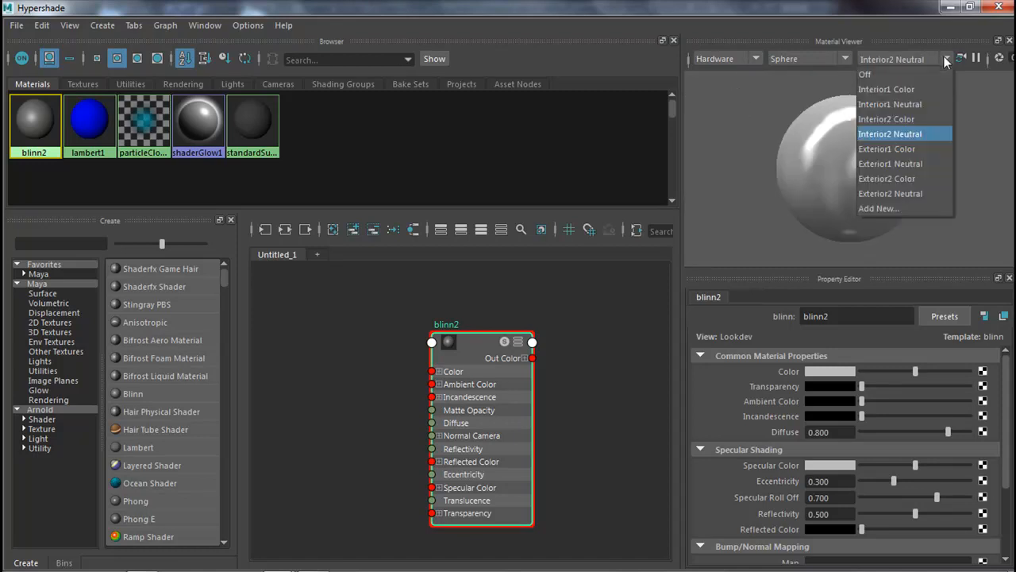
pyautogui.click(906, 163)
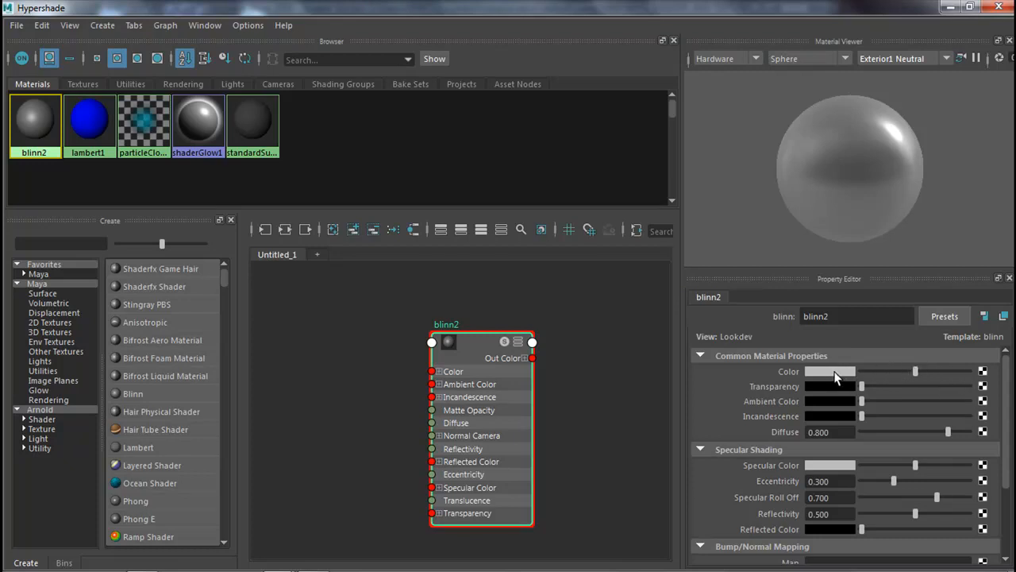
# Map a Checker texture to the Color of blinn2 and set the checker's Color 1 to yellow.
pyautogui.click(983, 373)
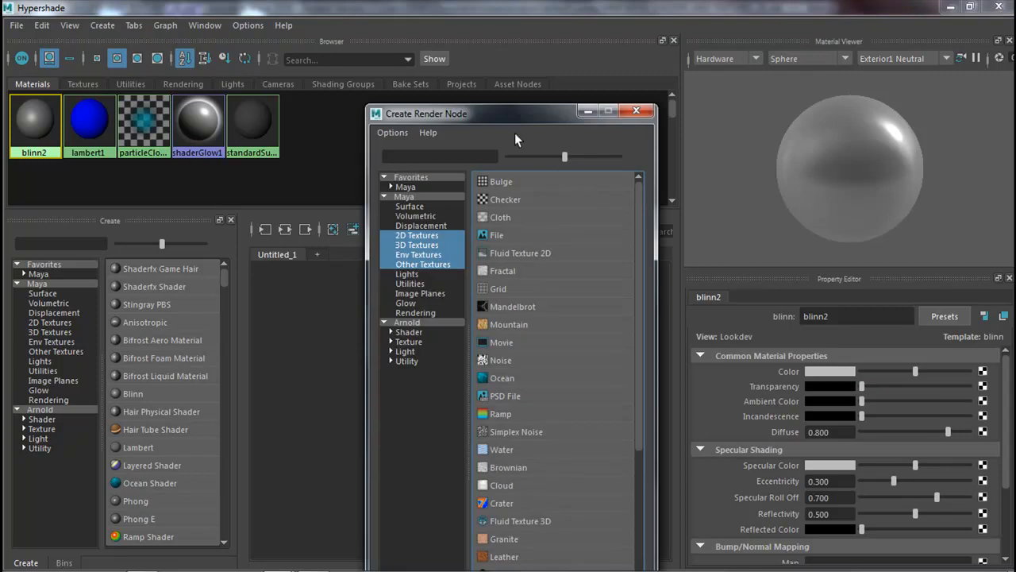
pyautogui.moveTo(499, 119); pyautogui.dragTo(486, 73)
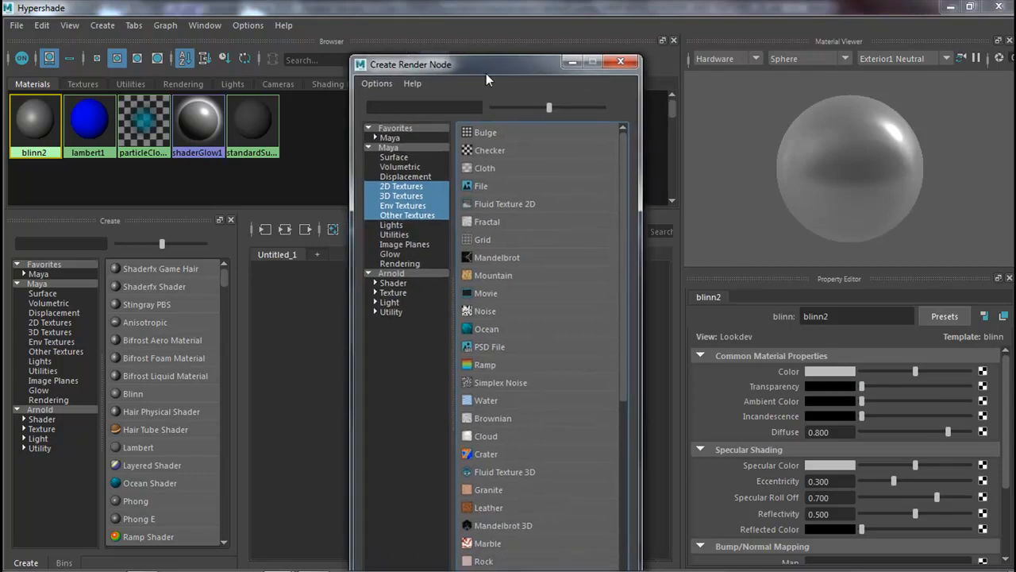
pyautogui.click(495, 148)
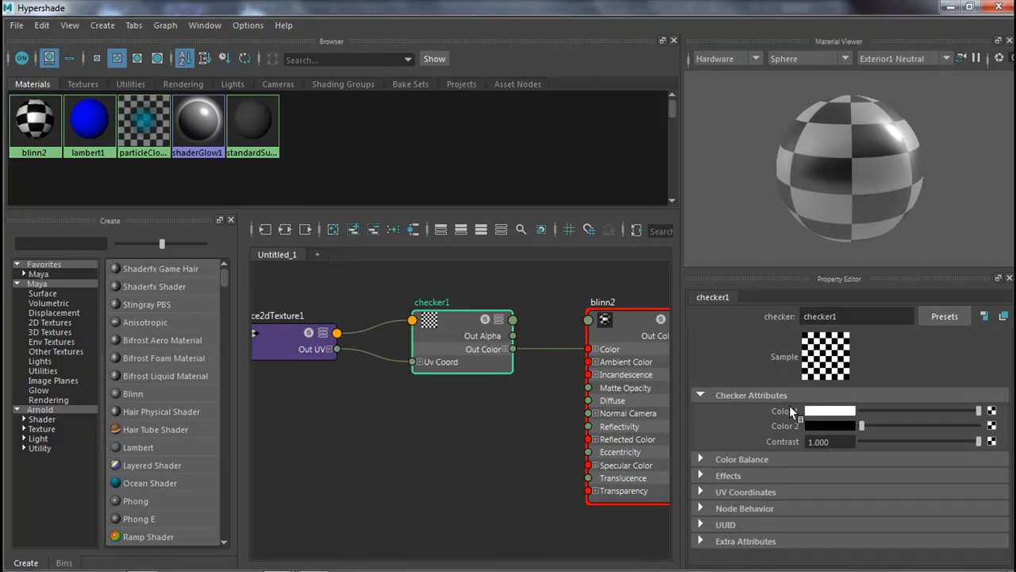
pyautogui.click(818, 413)
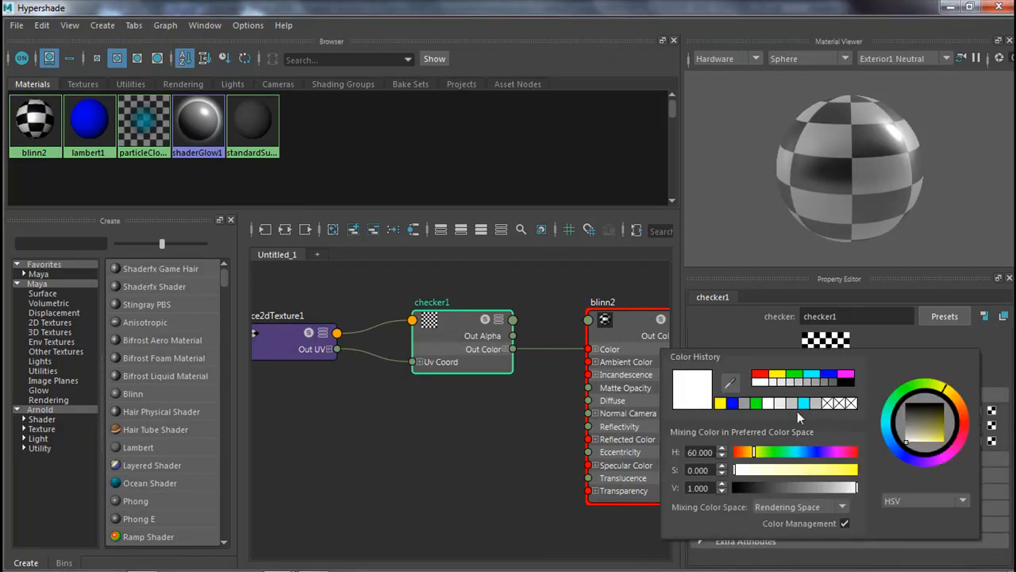
pyautogui.click(778, 377)
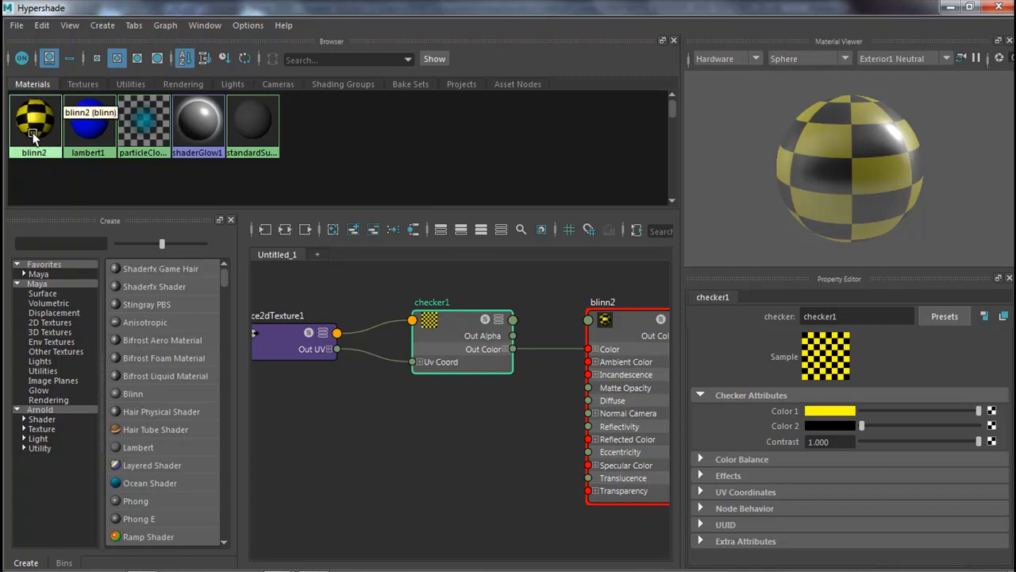
# Shrink the Hypershade to expose the viewport, select the sphere, and enable Hardware Texturing in the viewport.
pyautogui.doubleClick(660, 13)
pyautogui.click(238, 274)
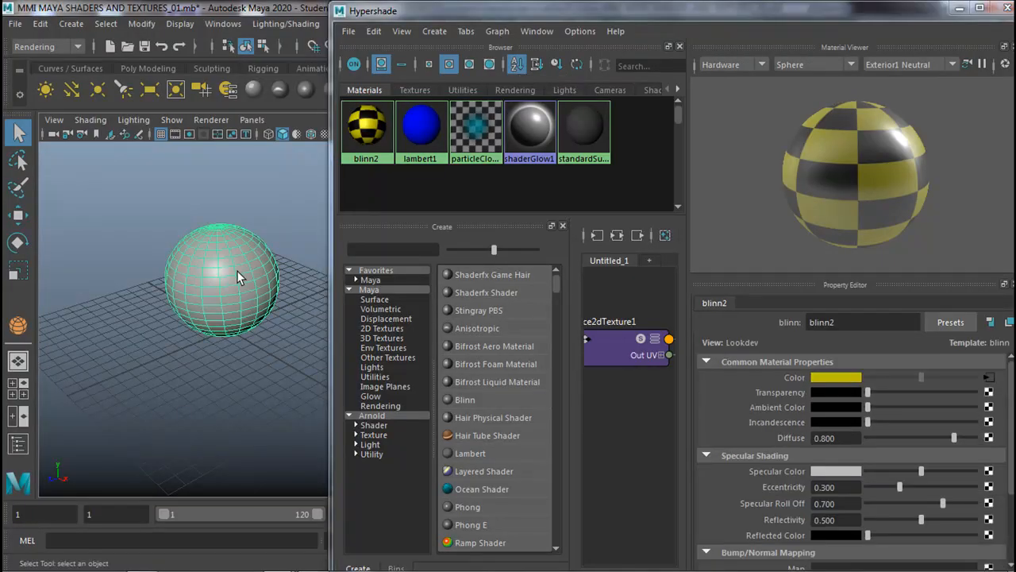
pyautogui.click(92, 123)
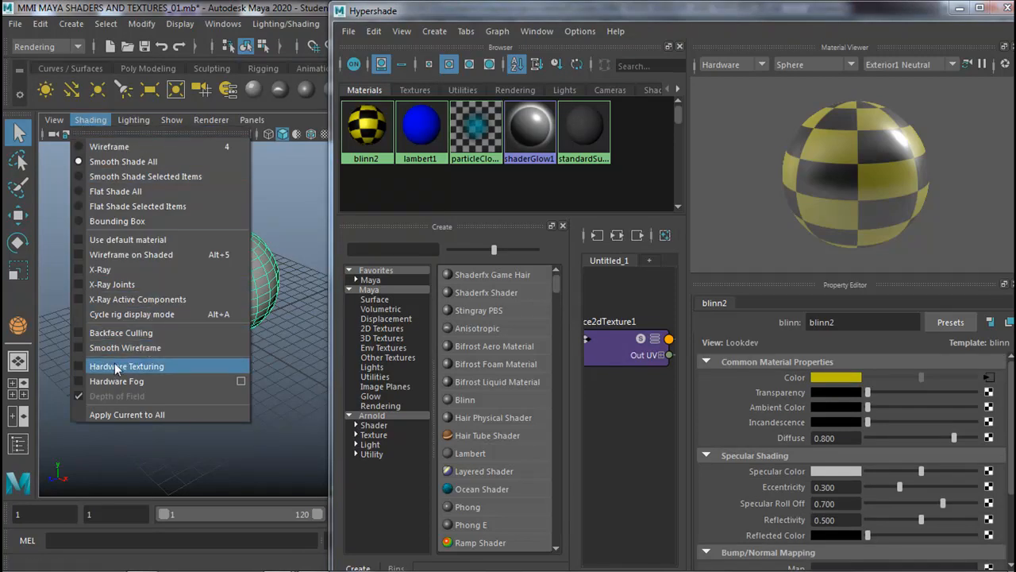
pyautogui.click(80, 367)
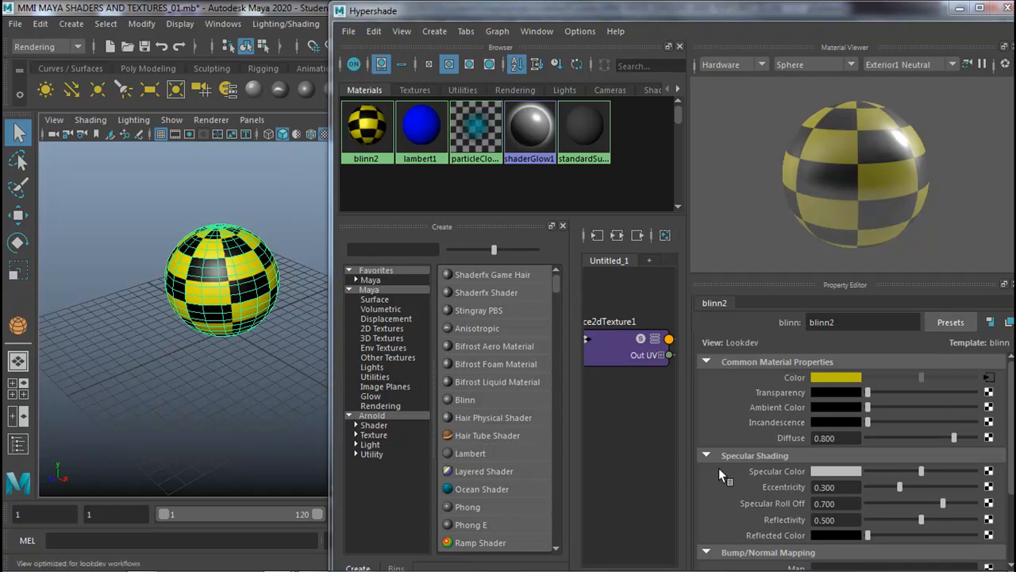
# Open the checker texture connected to blinn2's Color and go to its place2dTexture1 node through UV Coordinates.
pyautogui.scroll(-5, 735, 425)
pyautogui.scroll(5, 735, 427)
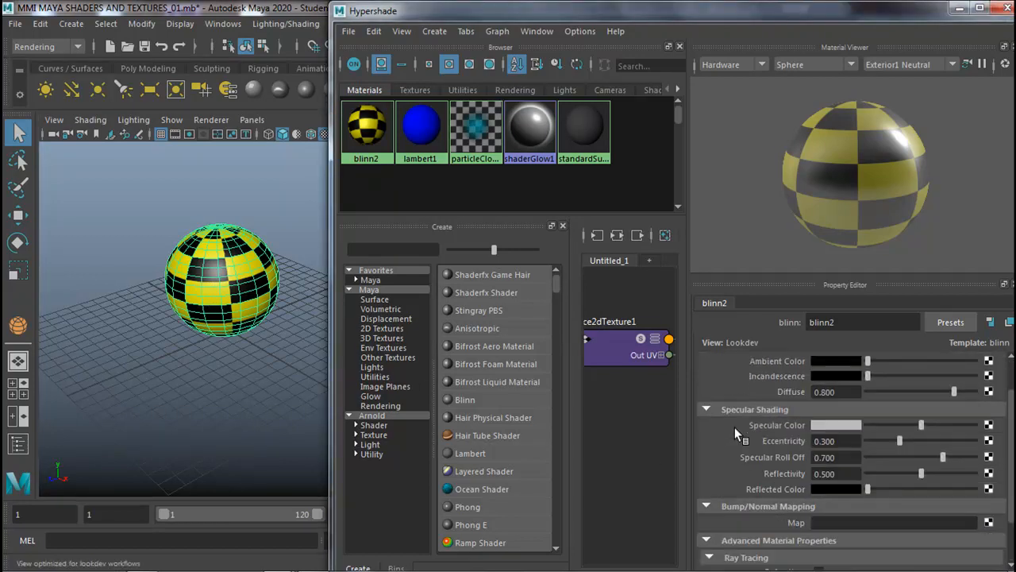
pyautogui.click(989, 379)
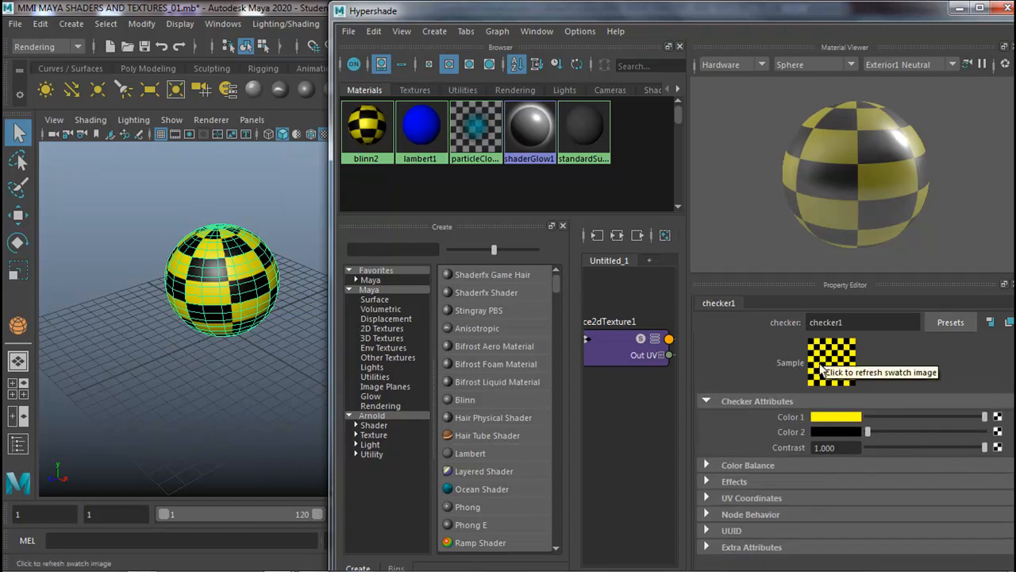
pyautogui.click(705, 498)
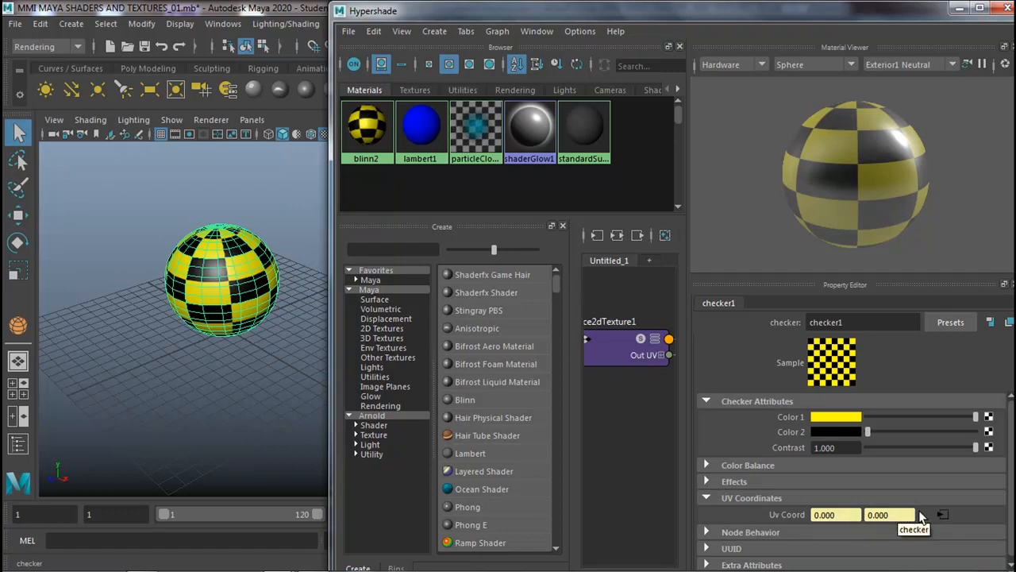
pyautogui.click(941, 515)
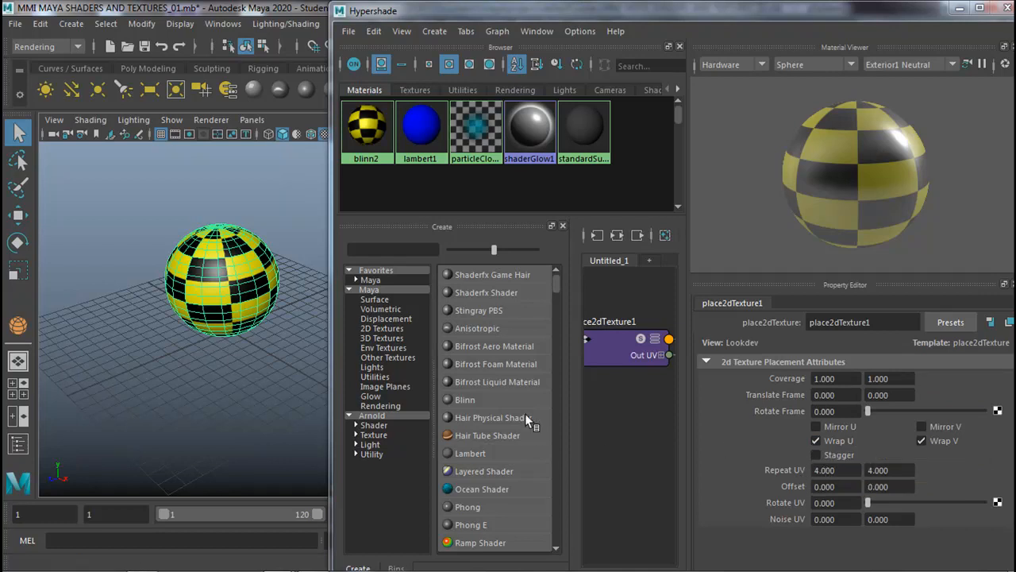
# Inspect the checker pattern on the sphere and set the U value of Repeat UV to 1.
pyautogui.keyDown('alt'); pyautogui.moveTo(229, 293); pyautogui.dragTo(256, 340); pyautogui.keyUp('alt')
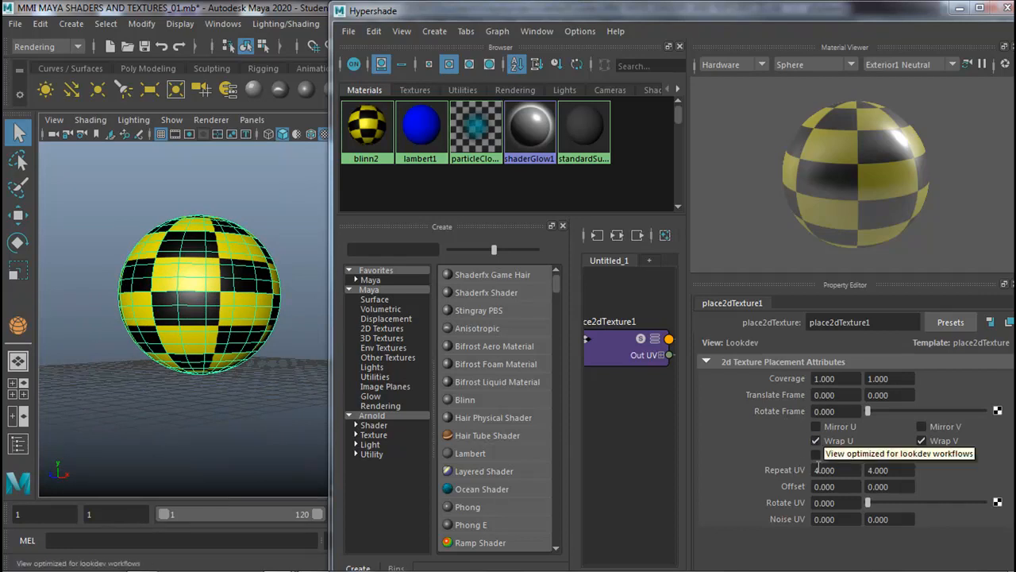
pyautogui.moveTo(265, 303)
pyautogui.keyDown('alt'); pyautogui.mouseDown(button='middle')
pyautogui.moveTo(260, 295)
pyautogui.moveTo(259, 305)
pyautogui.mouseUp(button='middle'); pyautogui.keyUp('alt')
pyautogui.moveTo(245, 294)
pyautogui.keyDown('alt'); pyautogui.mouseDown()
pyautogui.moveTo(240, 273)
pyautogui.moveTo(255, 302)
pyautogui.mouseUp(); pyautogui.keyUp('alt')
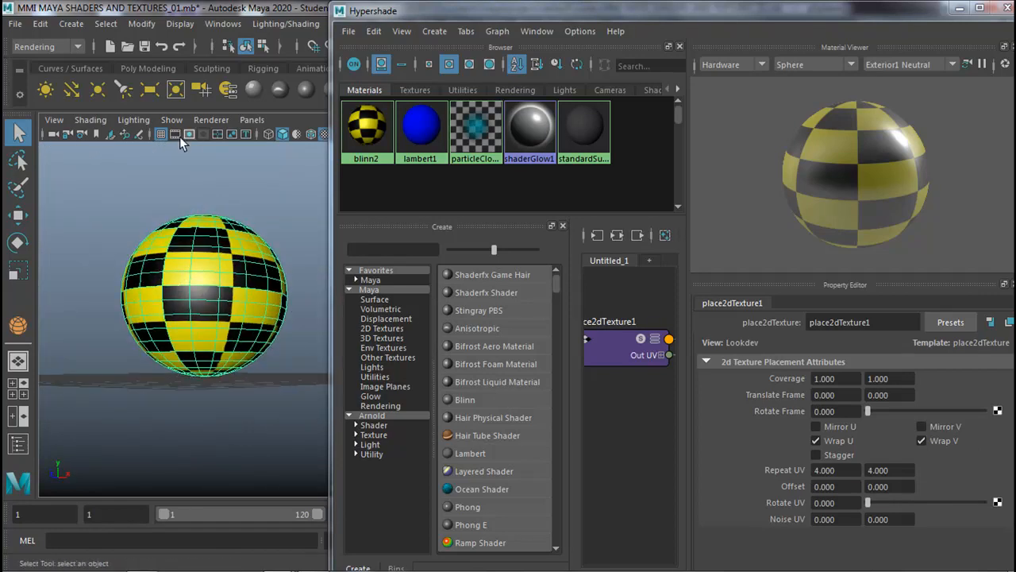
pyautogui.keyDown('alt'); pyautogui.moveTo(226, 254); pyautogui.dragTo(208, 283); pyautogui.keyUp('alt')
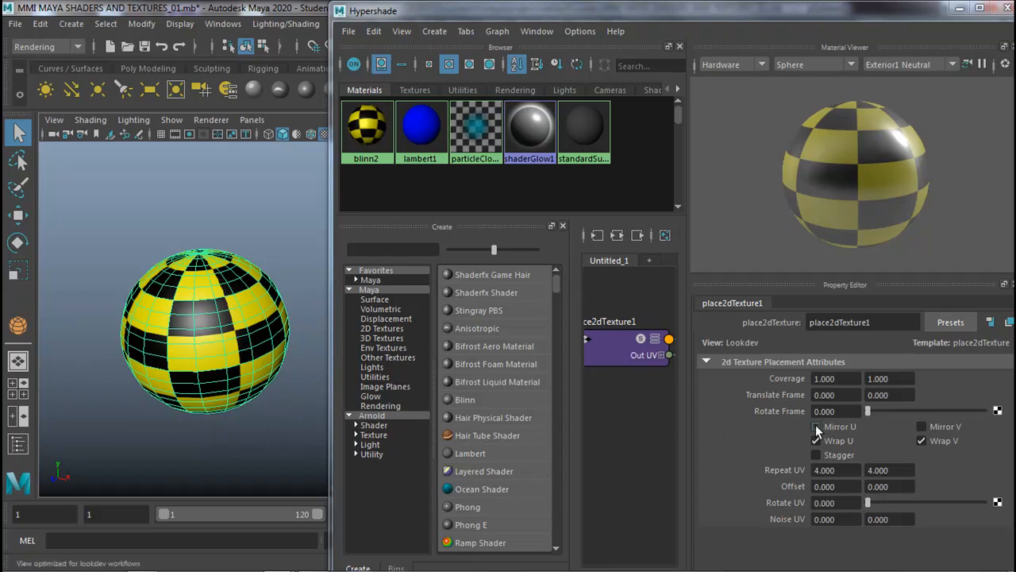
pyautogui.click(827, 471)
pyautogui.doubleClick(826, 471)
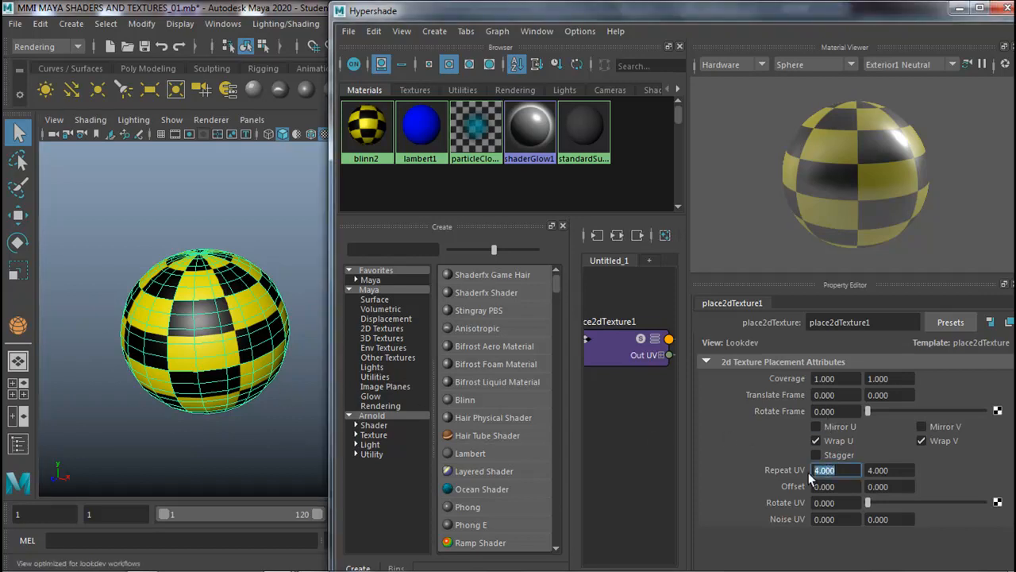
pyautogui.write('1')
pyautogui.press('Return')
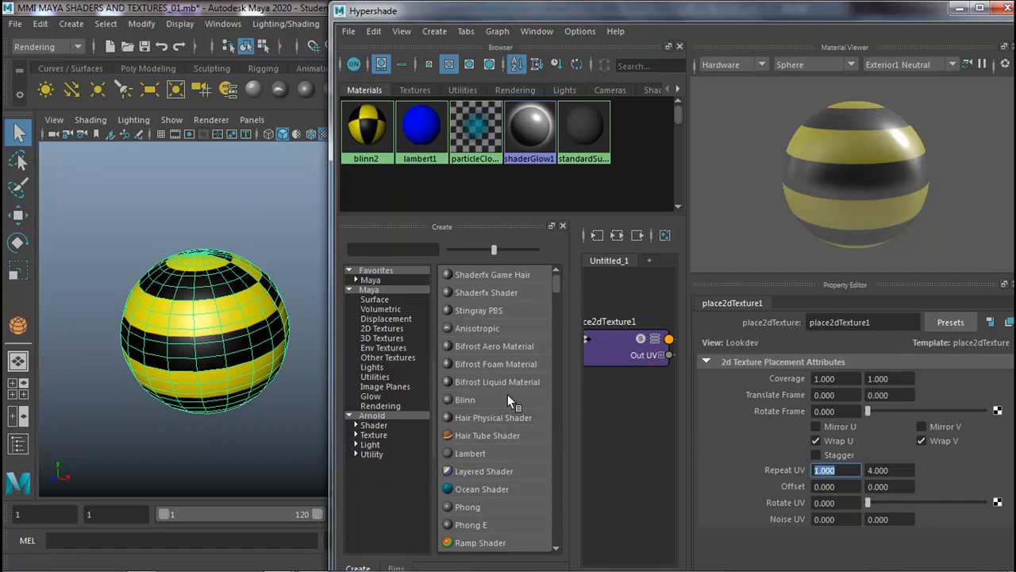
# Set the first Coverage value of place2dTexture1 to 2 and inspect the pattern around the sphere.
pyautogui.keyDown('alt'); pyautogui.moveTo(295, 335); pyautogui.dragTo(215, 318); pyautogui.keyUp('alt')
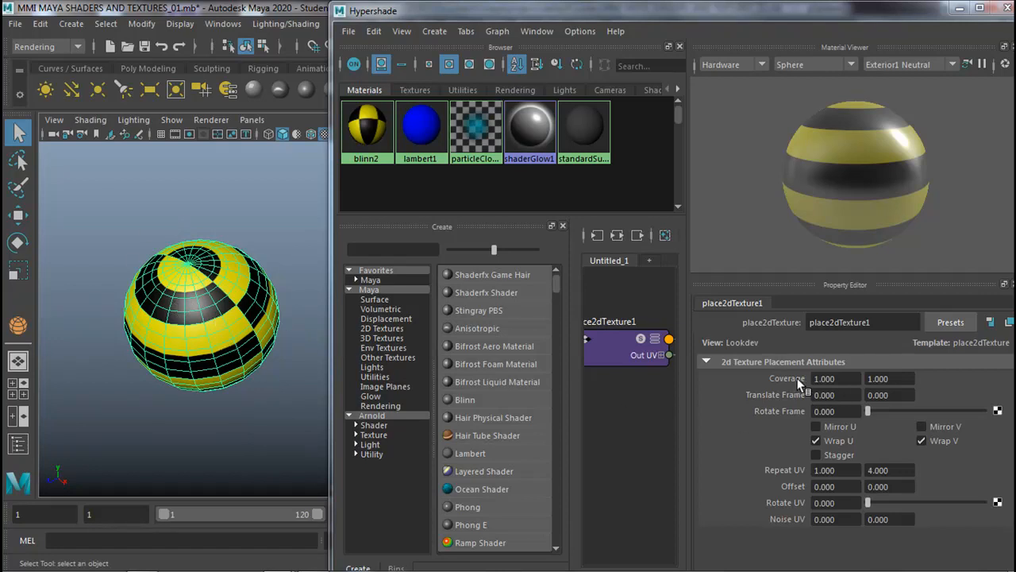
pyautogui.click(833, 376)
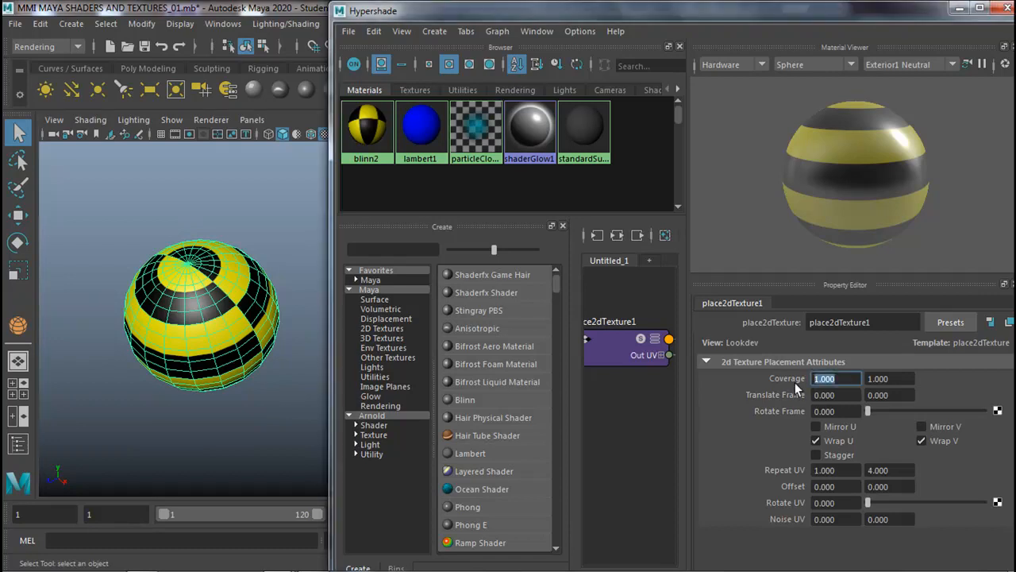
pyautogui.write('2')
pyautogui.press('Return')
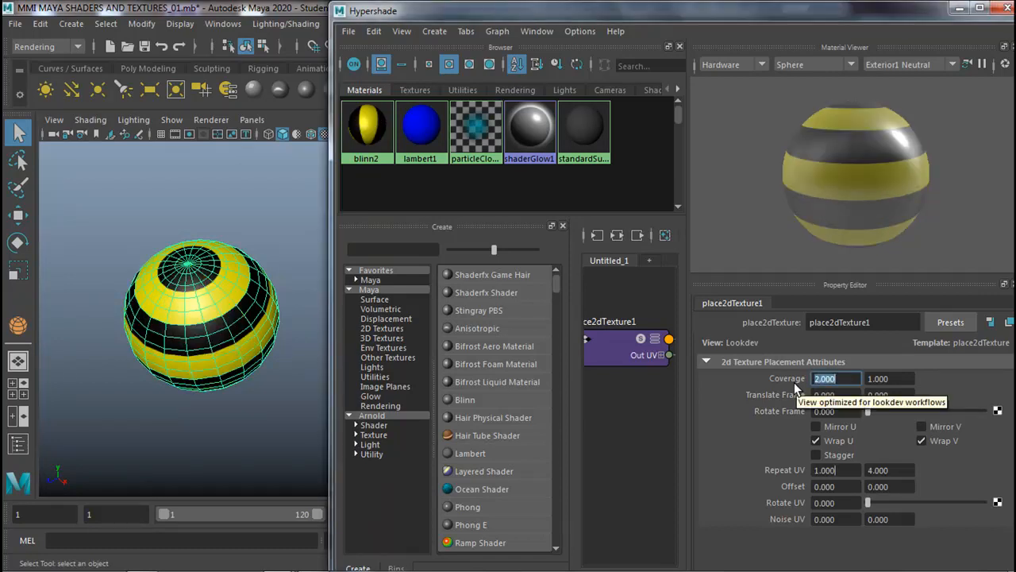
pyautogui.keyDown('alt'); pyautogui.moveTo(222, 287); pyautogui.dragTo(212, 235); pyautogui.keyUp('alt')
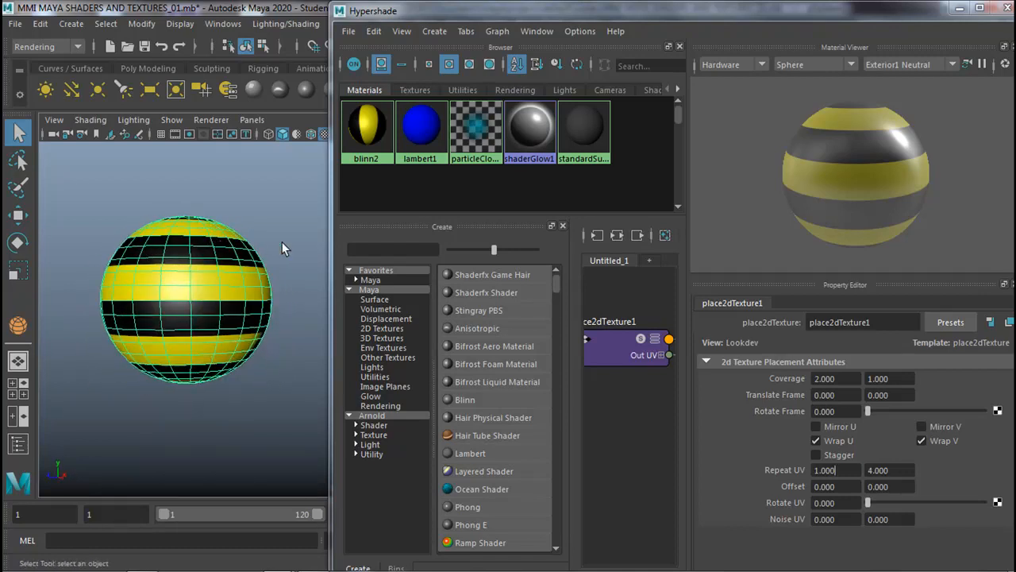
pyautogui.keyDown('alt'); pyautogui.moveTo(220, 288); pyautogui.dragTo(252, 335); pyautogui.keyUp('alt')
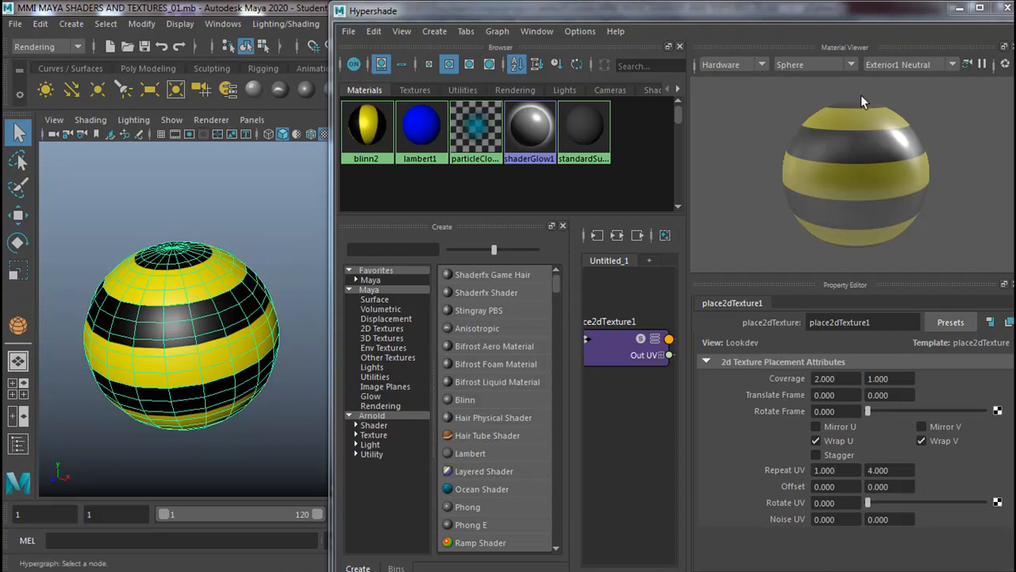
# Start a new scene and close the Hypershade.
pyautogui.click(28, 24)
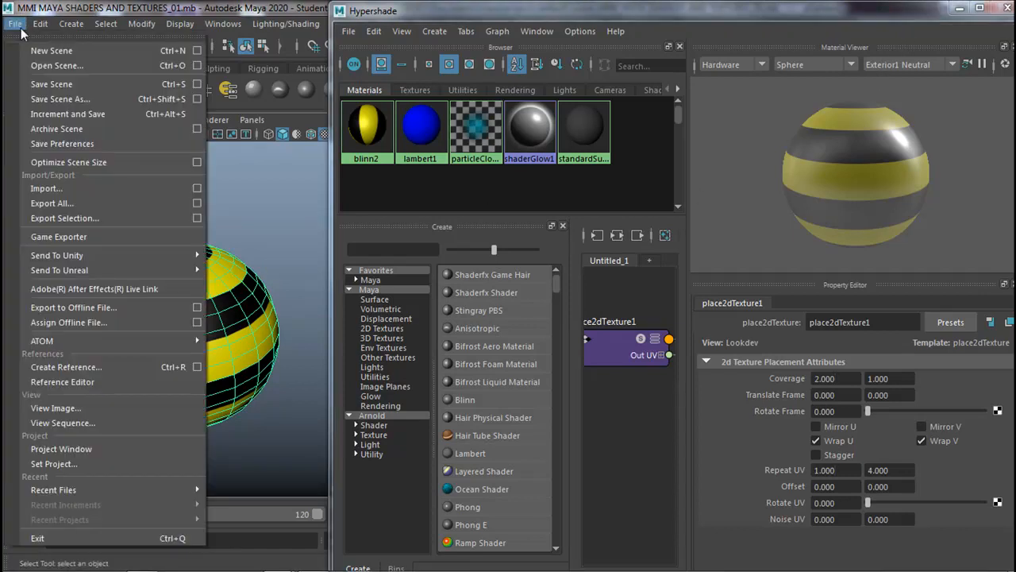
pyautogui.click(37, 46)
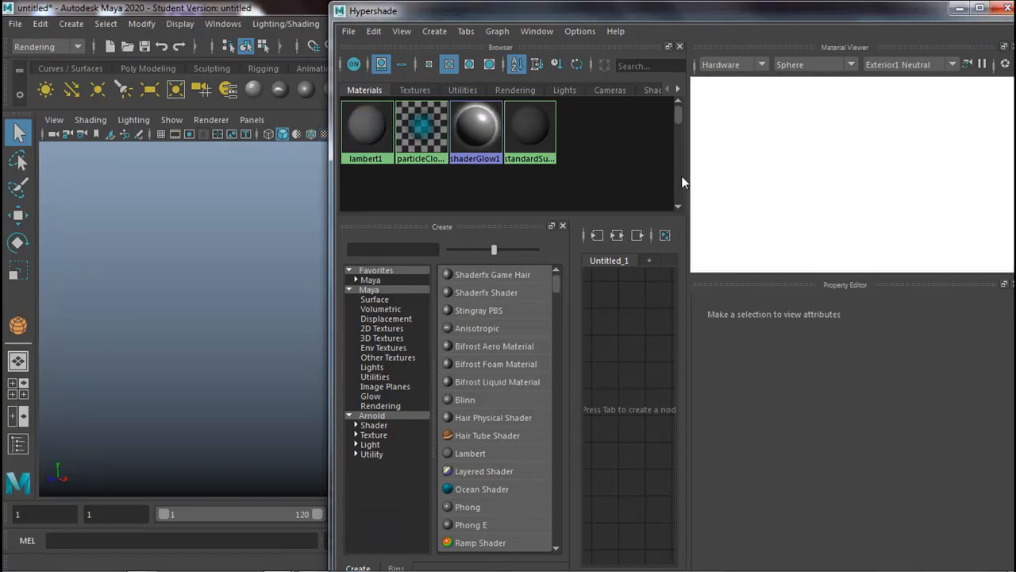
pyautogui.click(1007, 8)
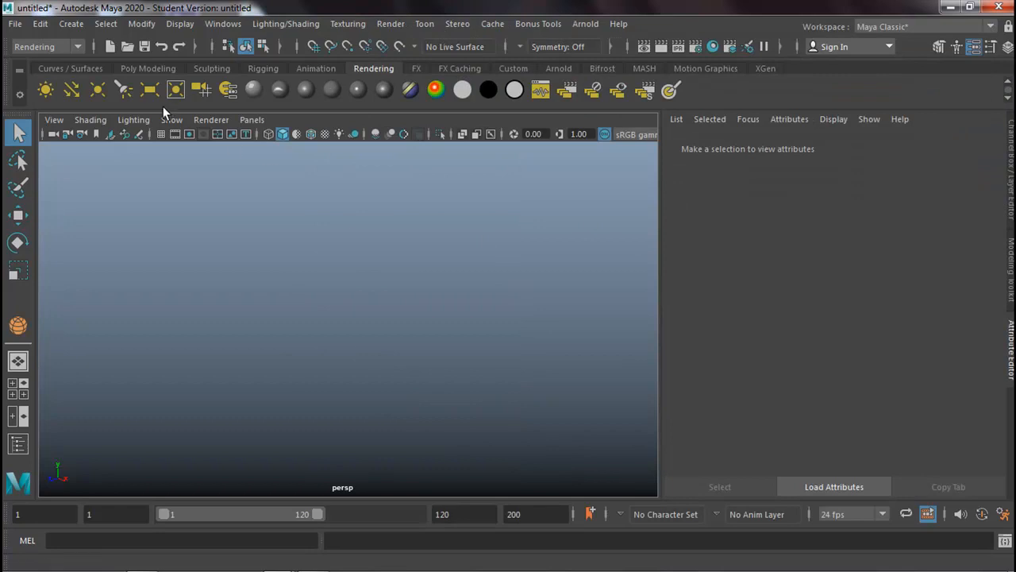
# Show the viewport grid and draw a polygon cylinder on it, about 1.94 in radius and 15.86 high.
pyautogui.click(160, 134)
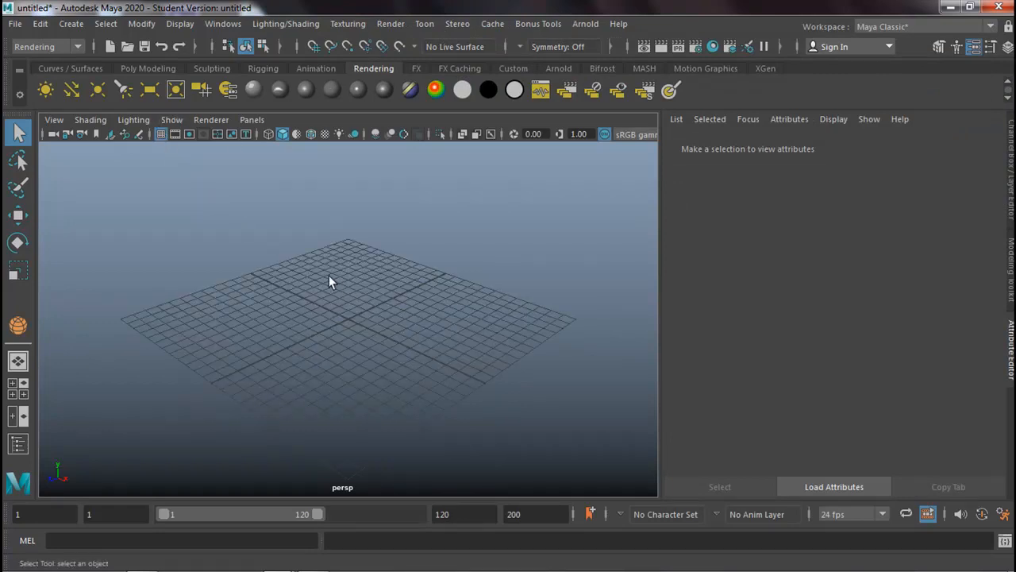
pyautogui.click(142, 66)
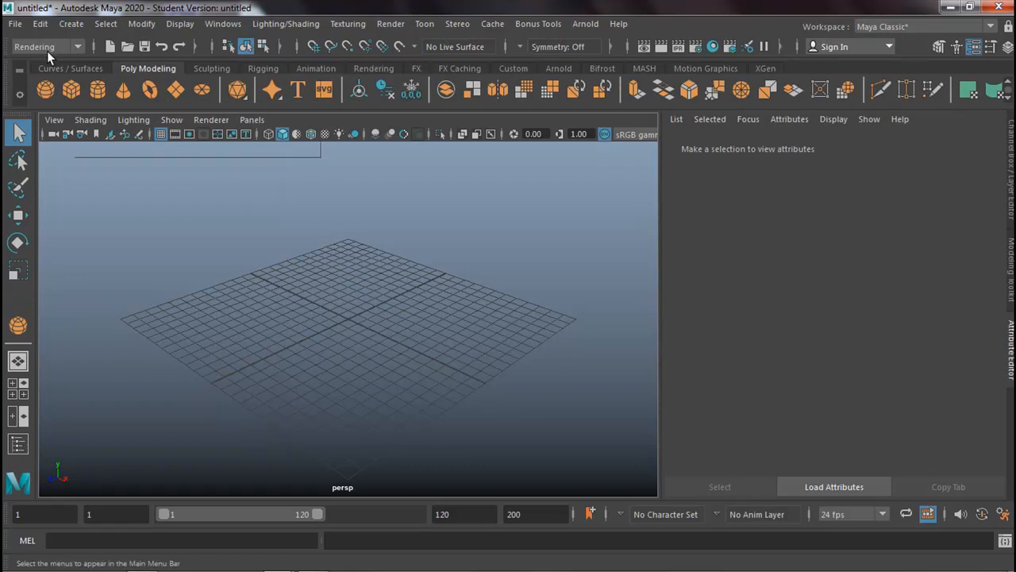
pyautogui.click(96, 90)
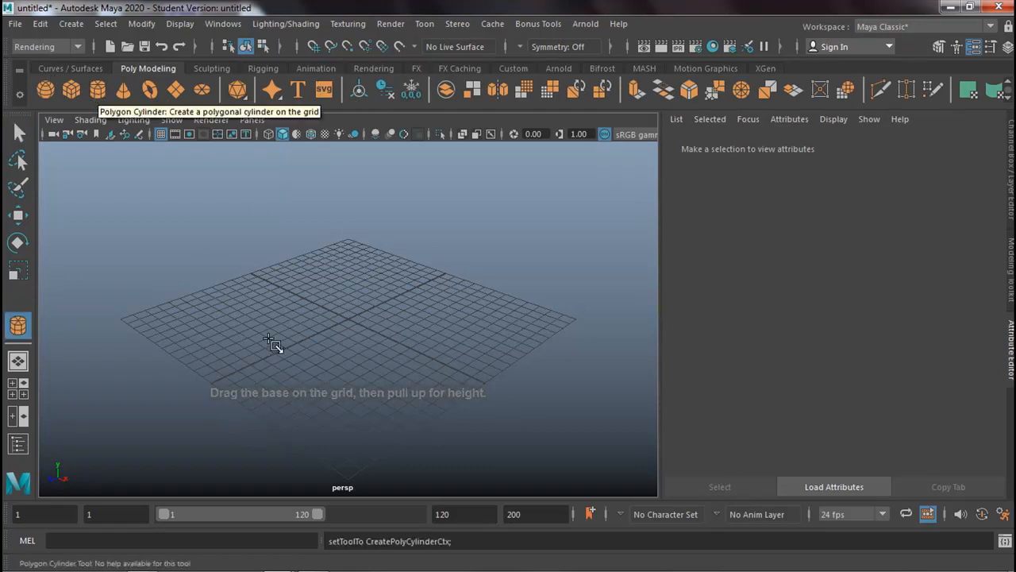
pyautogui.moveTo(315, 338)
pyautogui.mouseDown()
pyautogui.moveTo(342, 352)
pyautogui.moveTo(329, 282)
pyautogui.moveTo(334, 100)
pyautogui.mouseUp()
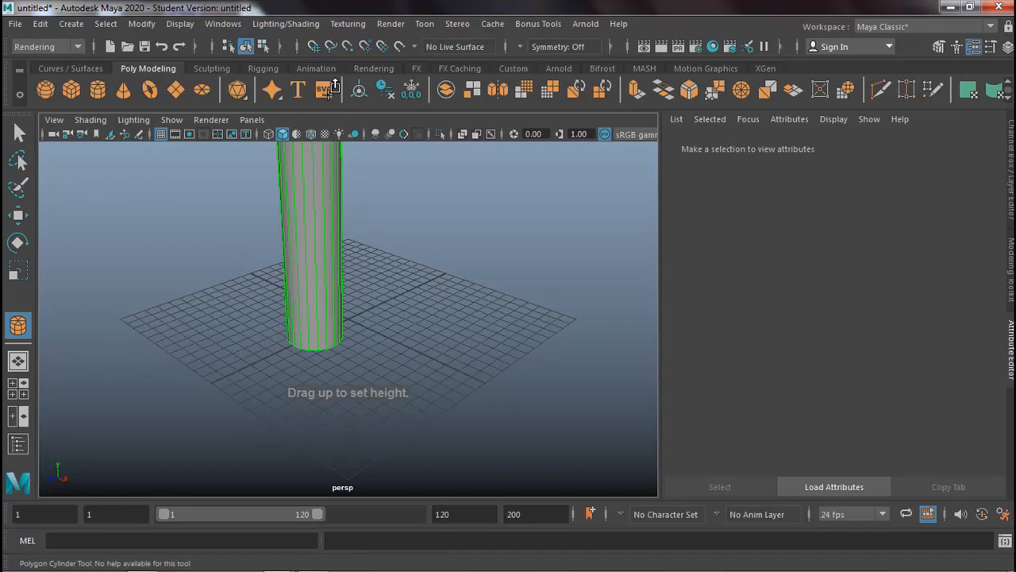
pyautogui.scroll(-3, 325, 238)
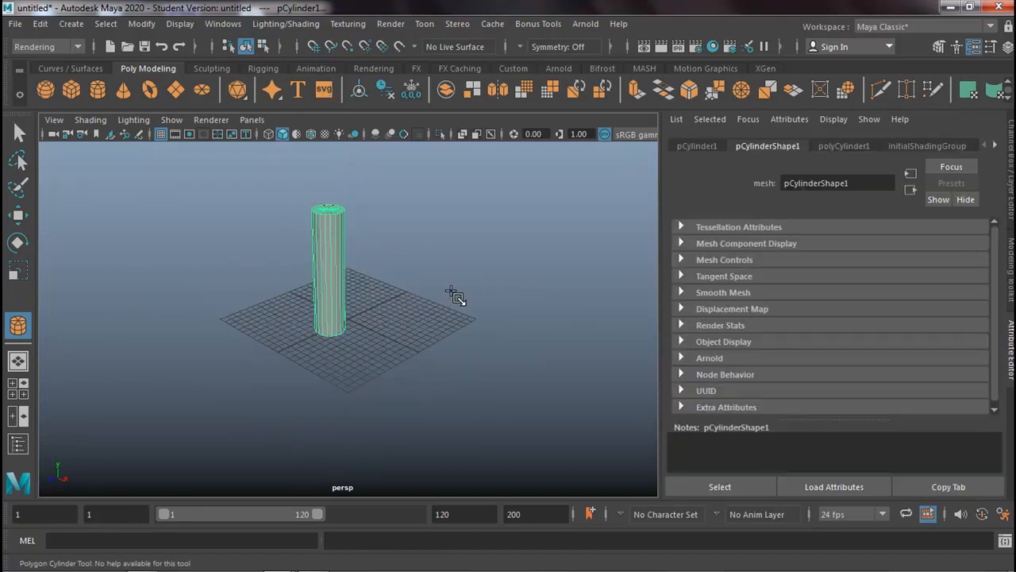
# Reduce the cylinder's Radius to 0.537 in the polyCylinder1 inputs and view it from above.
pyautogui.click(1013, 191)
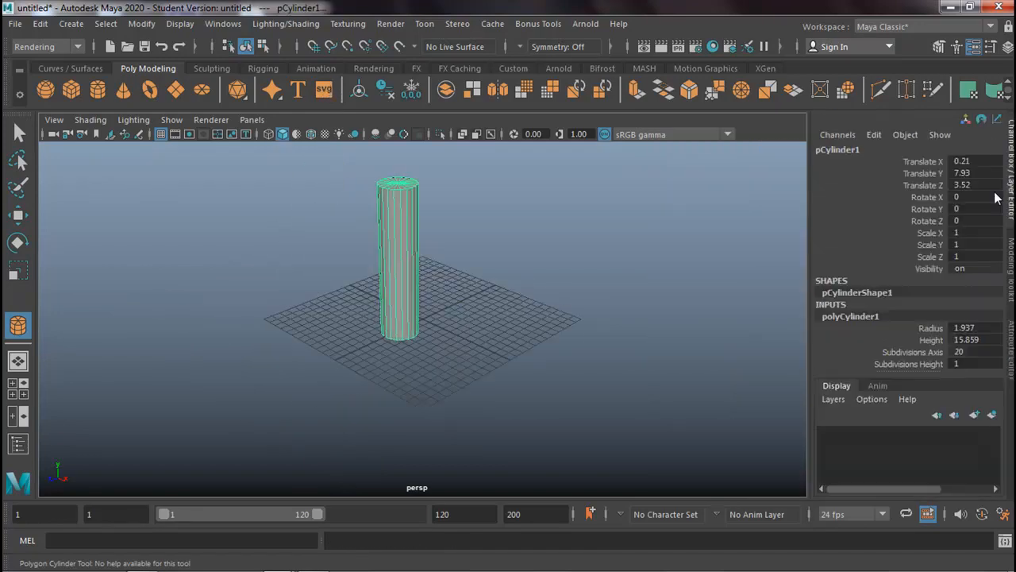
pyautogui.click(928, 327)
pyautogui.moveTo(798, 300); pyautogui.dragTo(721, 298, button='middle')
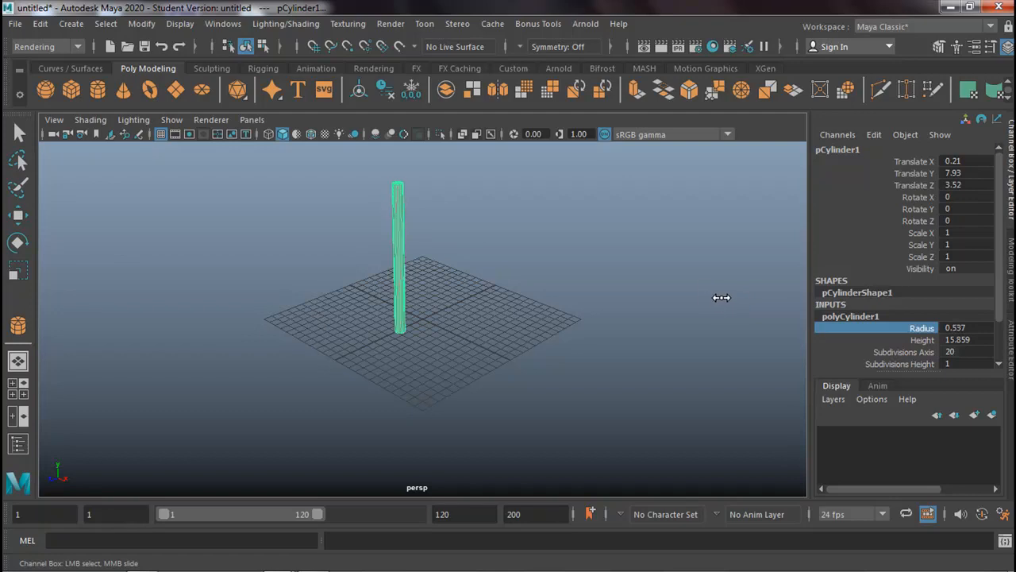
pyautogui.keyDown('alt'); pyautogui.moveTo(595, 275); pyautogui.dragTo(552, 292); pyautogui.keyUp('alt')
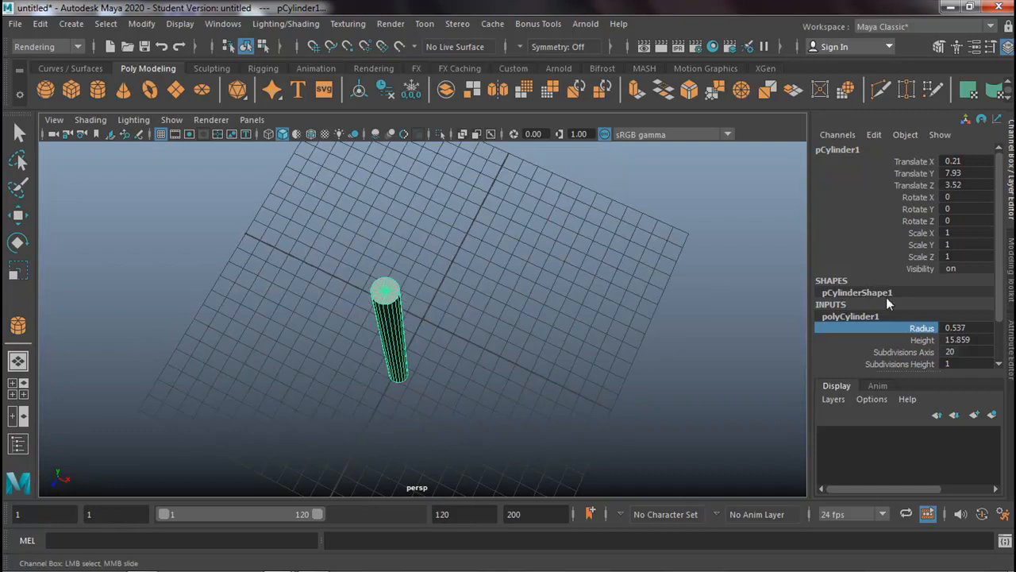
# Switch to face selection and lasso the faces of the cylinder's top cap.
pyautogui.click(1012, 271)
pyautogui.click(939, 170)
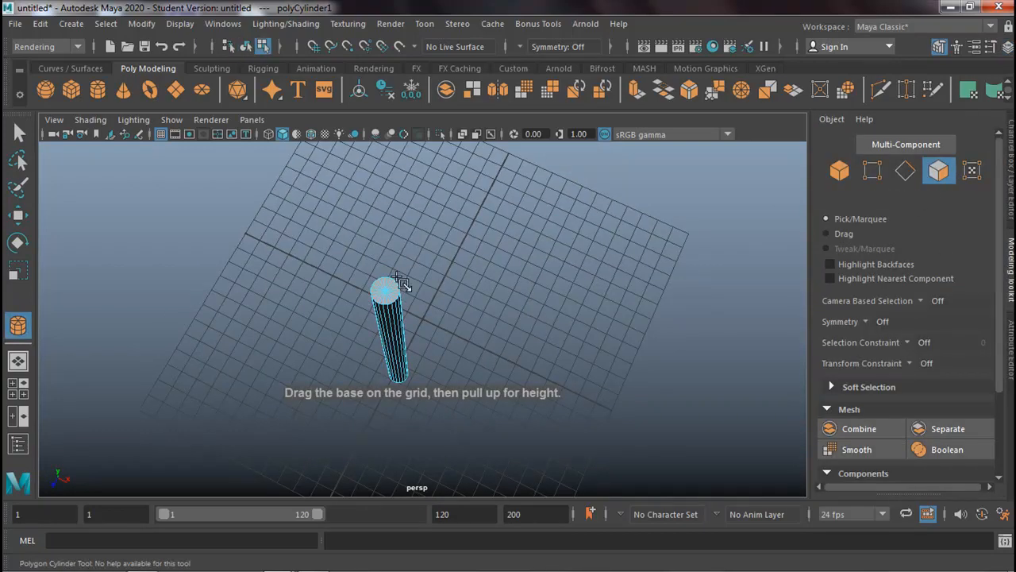
pyautogui.keyDown('alt'); pyautogui.moveTo(387, 295); pyautogui.dragTo(547, 284, button='right'); pyautogui.keyUp('alt')
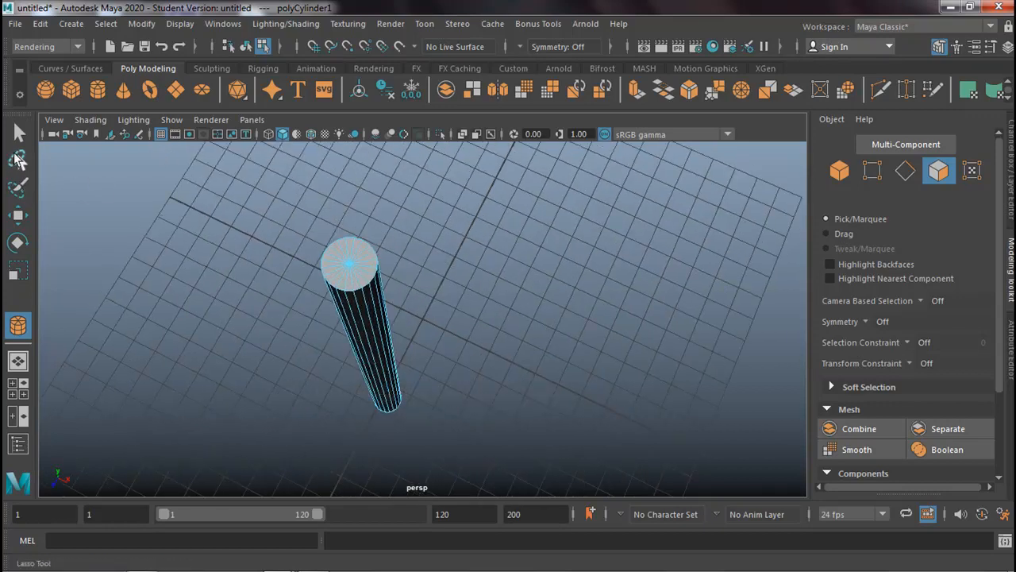
pyautogui.click(19, 161)
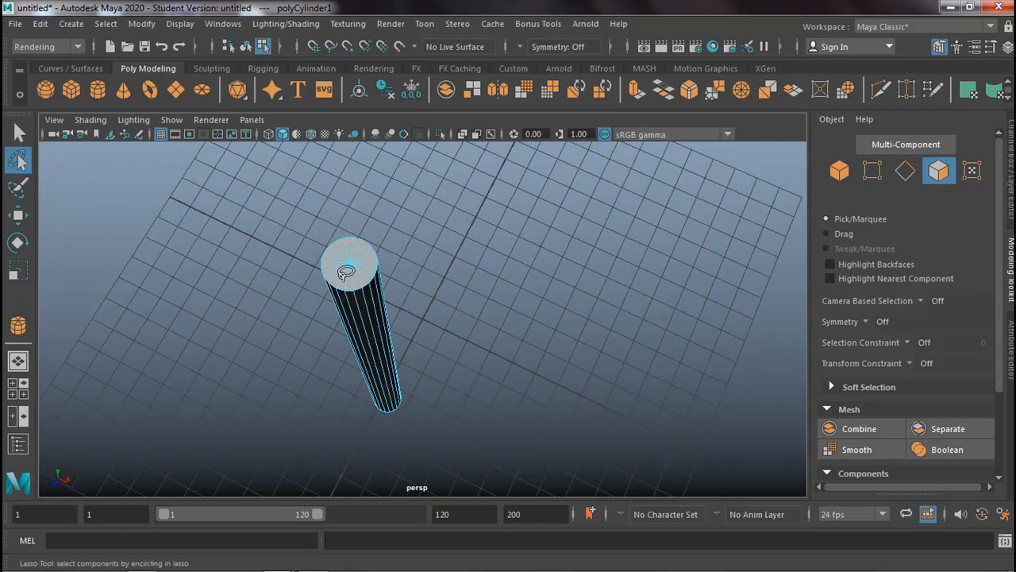
pyautogui.moveTo(350, 277)
pyautogui.mouseDown()
pyautogui.moveTo(367, 274)
pyautogui.moveTo(343, 251)
pyautogui.moveTo(346, 267)
pyautogui.moveTo(355, 243)
pyautogui.moveTo(349, 249)
pyautogui.mouseUp()
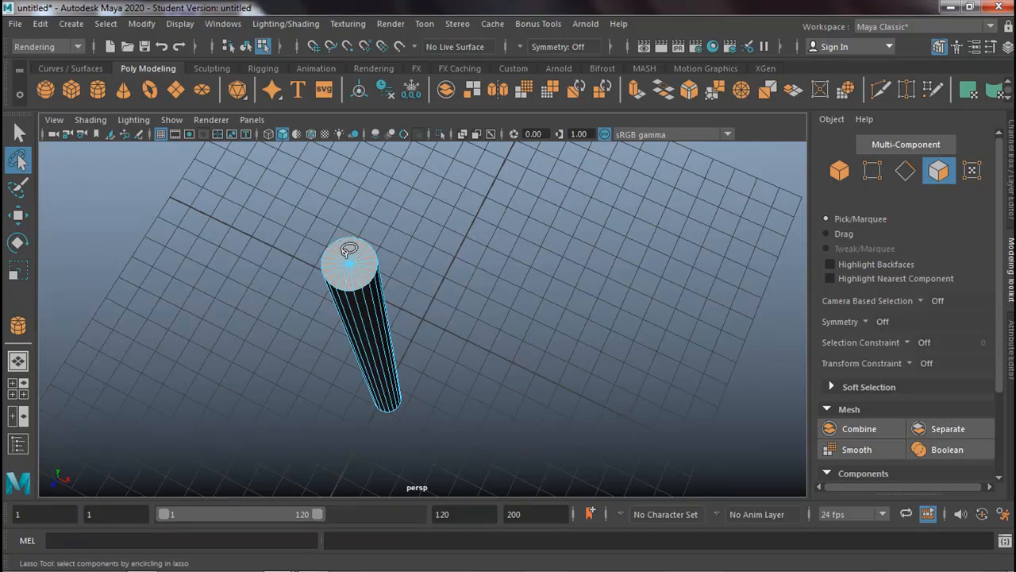
pyautogui.moveTo(467, 297)
pyautogui.keyDown('alt'); pyautogui.mouseDown()
pyautogui.moveTo(537, 313)
pyautogui.moveTo(493, 318)
pyautogui.moveTo(424, 351)
pyautogui.moveTo(516, 408)
pyautogui.moveTo(476, 356)
pyautogui.moveTo(468, 304)
pyautogui.moveTo(454, 315)
pyautogui.moveTo(476, 381)
pyautogui.moveTo(588, 354)
pyautogui.mouseUp(); pyautogui.keyUp('alt')
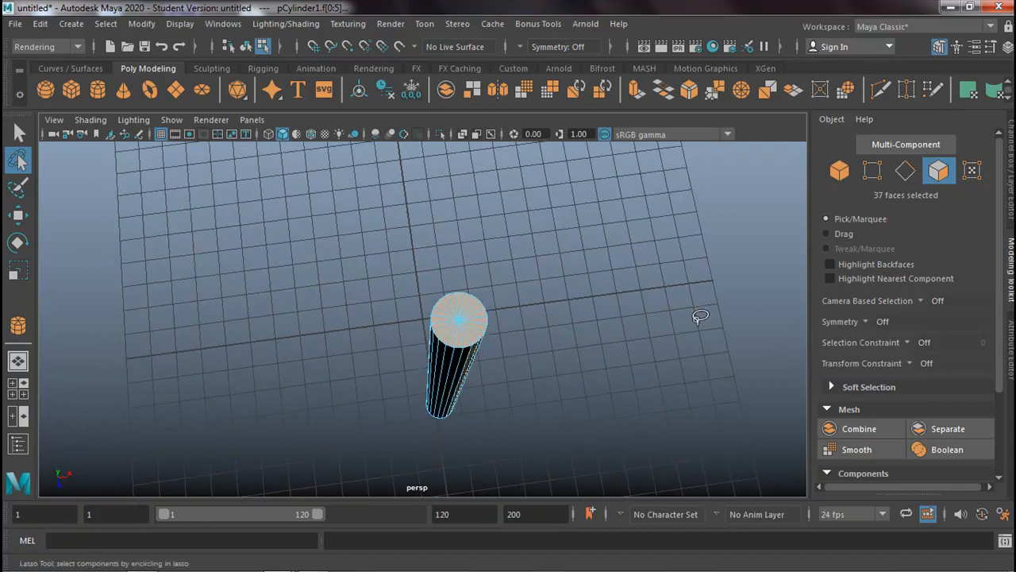
# Turn on Camera Based Selection and lasso the faces of both the top and bottom caps of the cylinder.
pyautogui.click(919, 299)
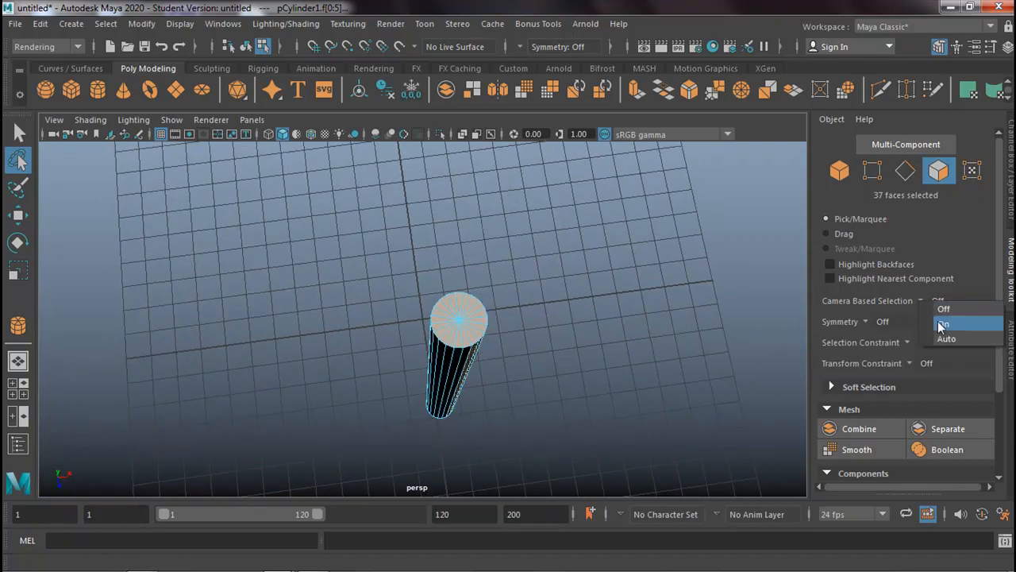
pyautogui.click(940, 322)
pyautogui.moveTo(472, 280)
pyautogui.mouseDown()
pyautogui.moveTo(444, 288)
pyautogui.moveTo(455, 341)
pyautogui.moveTo(494, 306)
pyautogui.moveTo(467, 277)
pyautogui.mouseUp()
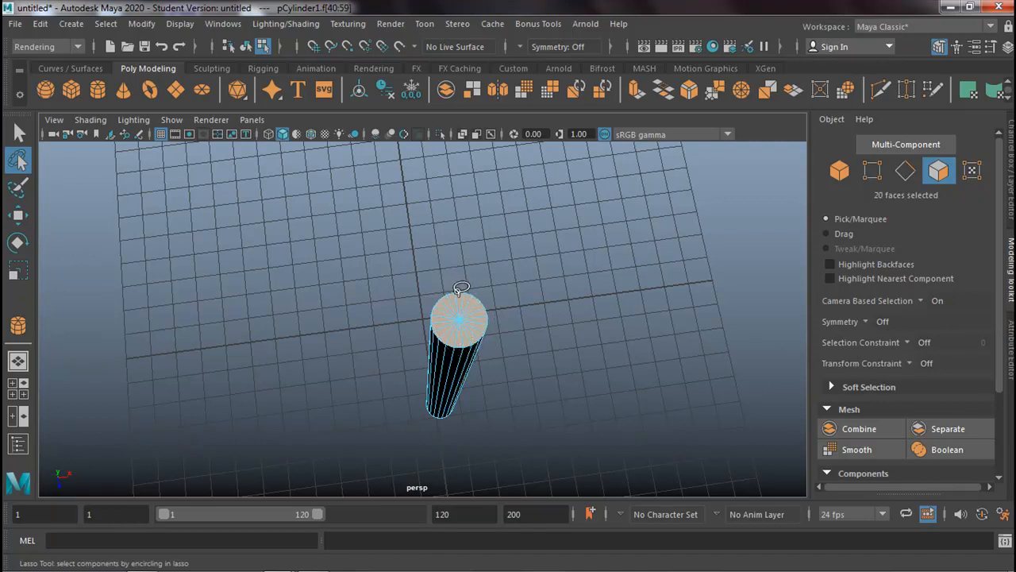
pyautogui.moveTo(482, 343)
pyautogui.keyDown('alt'); pyautogui.mouseDown()
pyautogui.moveTo(426, 223)
pyautogui.moveTo(381, 231)
pyautogui.mouseUp(); pyautogui.keyUp('alt')
pyautogui.moveTo(381, 232)
pyautogui.mouseDown()
pyautogui.moveTo(397, 259)
pyautogui.moveTo(372, 238)
pyautogui.moveTo(447, 401)
pyautogui.moveTo(456, 386)
pyautogui.moveTo(388, 386)
pyautogui.moveTo(374, 374)
pyautogui.mouseUp()
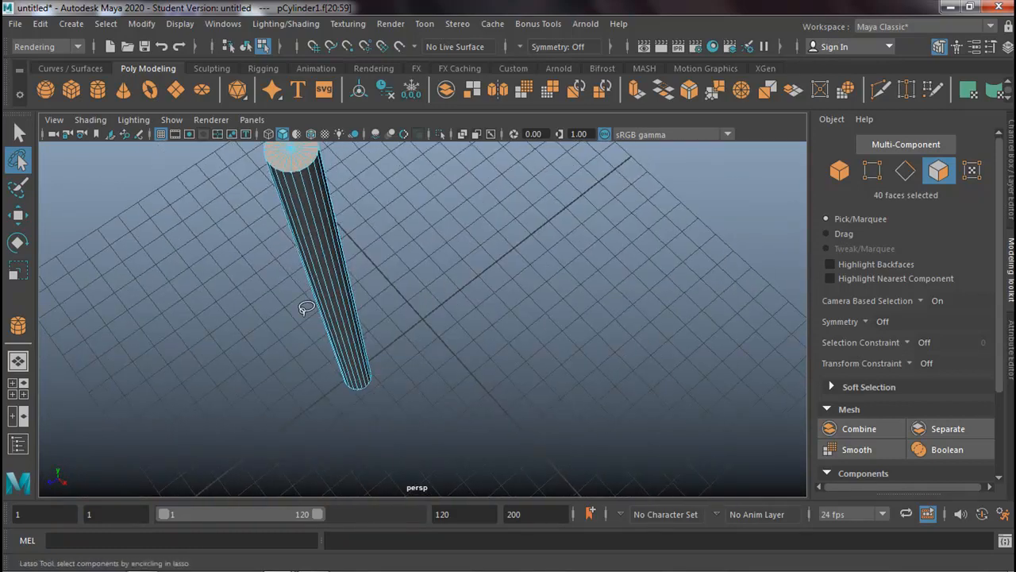
# Show the cylinder in wireframe to check the selected cap faces from above and delete them.
pyautogui.click(268, 134)
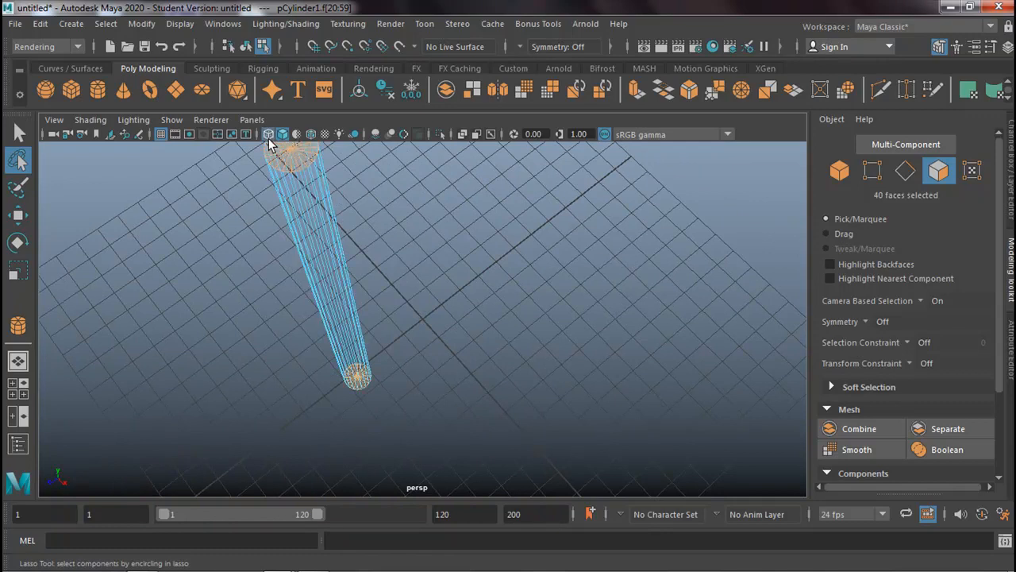
pyautogui.keyDown('alt'); pyautogui.moveTo(355, 253); pyautogui.dragTo(392, 267); pyautogui.keyUp('alt')
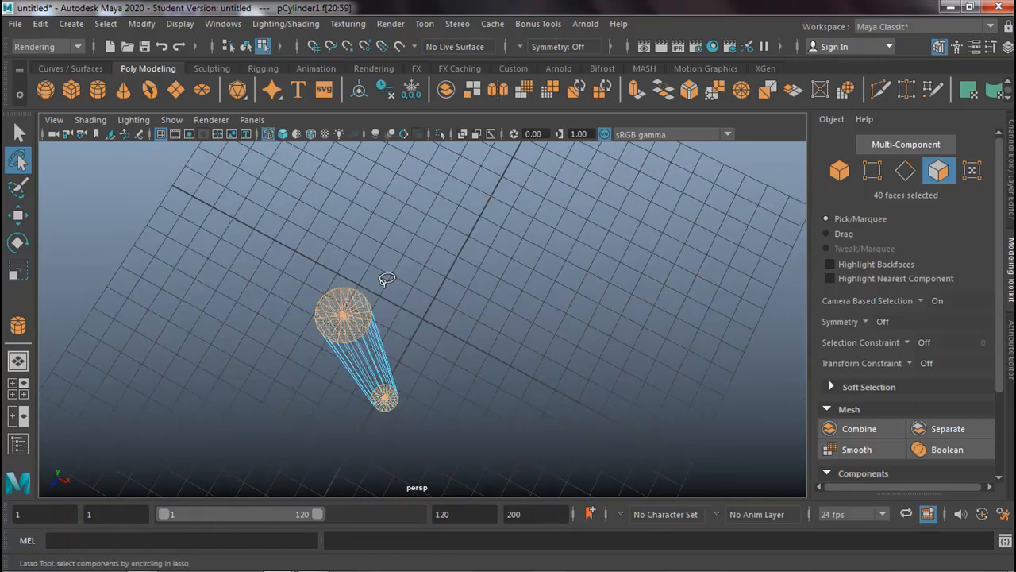
pyautogui.click(511, 288)
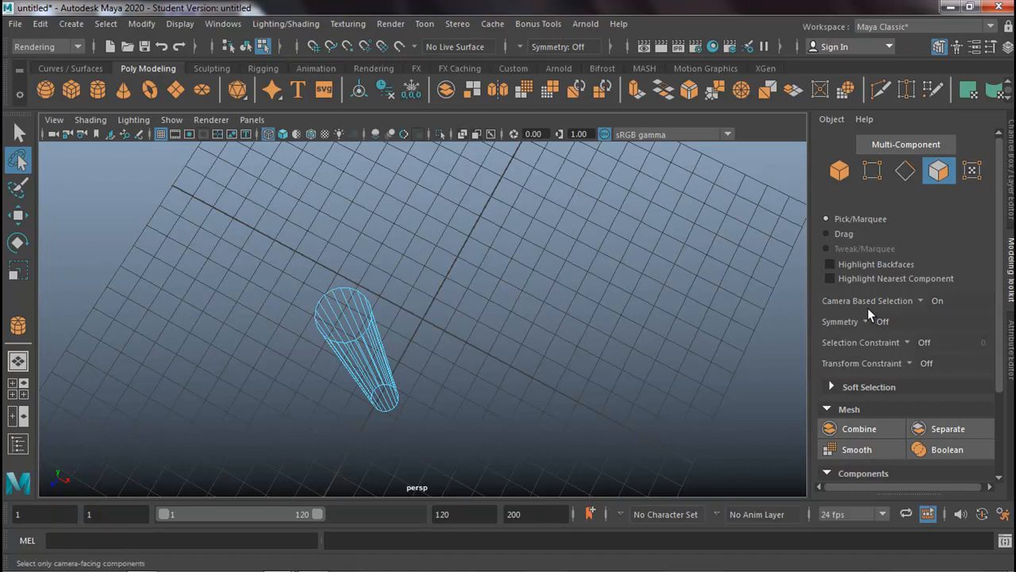
# Turn off Camera Based Selection, select all side faces of the open cylinder and return to shaded display.
pyautogui.click(931, 305)
pyautogui.click(945, 310)
pyautogui.keyDown('alt'); pyautogui.moveTo(459, 327); pyautogui.dragTo(452, 305); pyautogui.keyUp('alt')
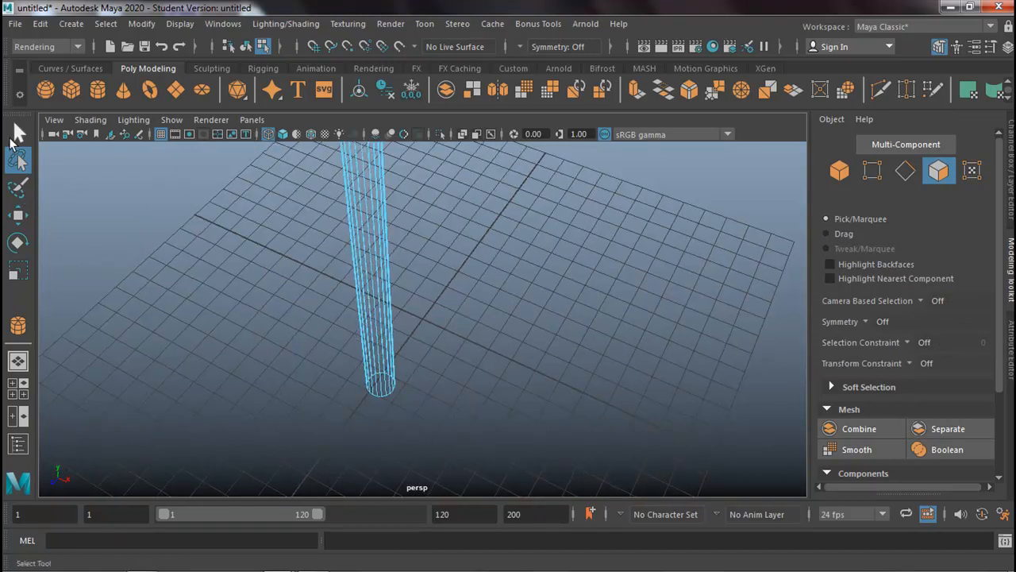
pyautogui.click(18, 133)
pyautogui.moveTo(238, 233); pyautogui.dragTo(391, 251)
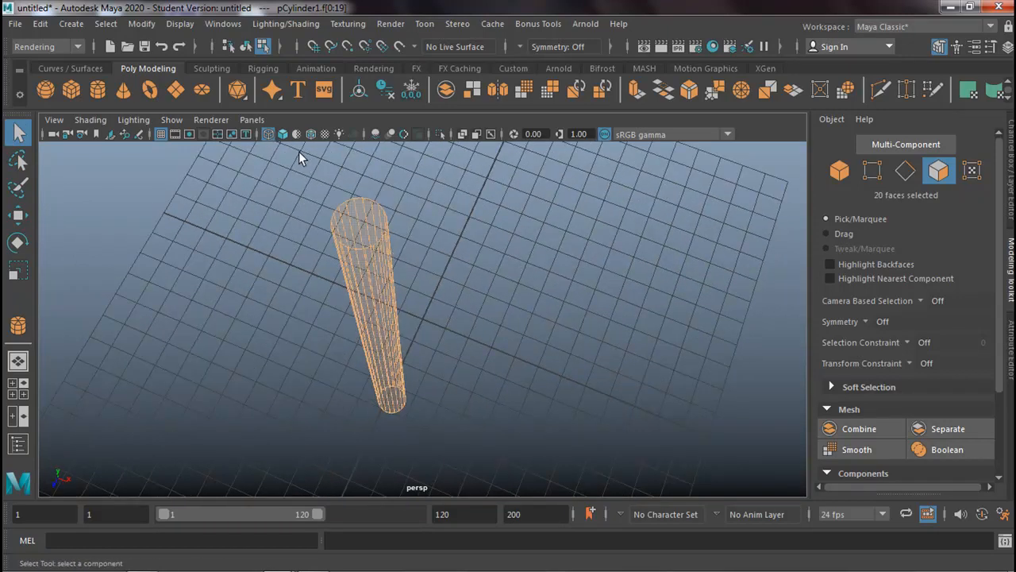
pyautogui.click(283, 134)
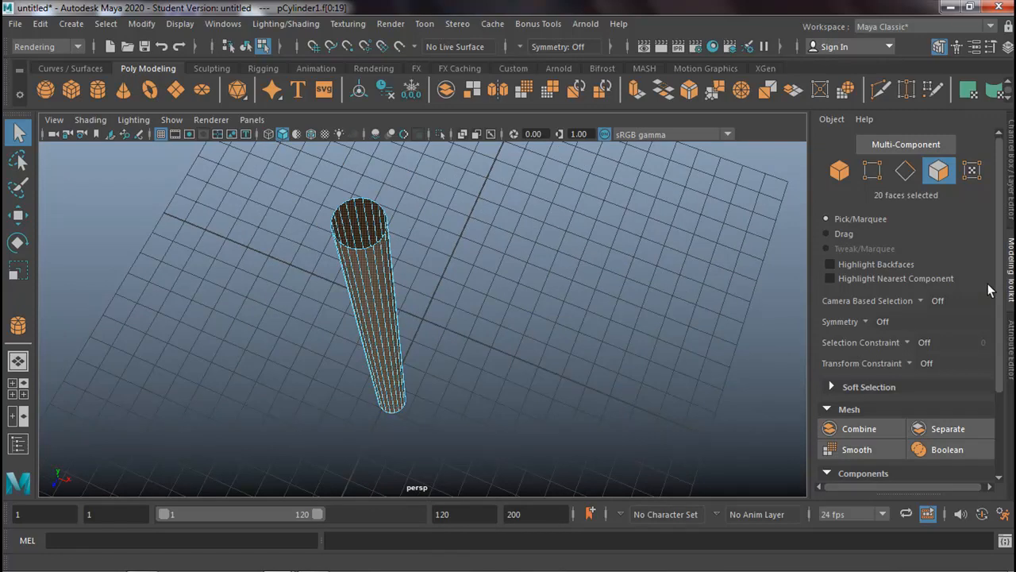
# Extrude the cylinder's side faces with a Thickness of -0.22 to give the tube a wall, and clear the selection.
pyautogui.moveTo(1002, 274); pyautogui.dragTo(1002, 359)
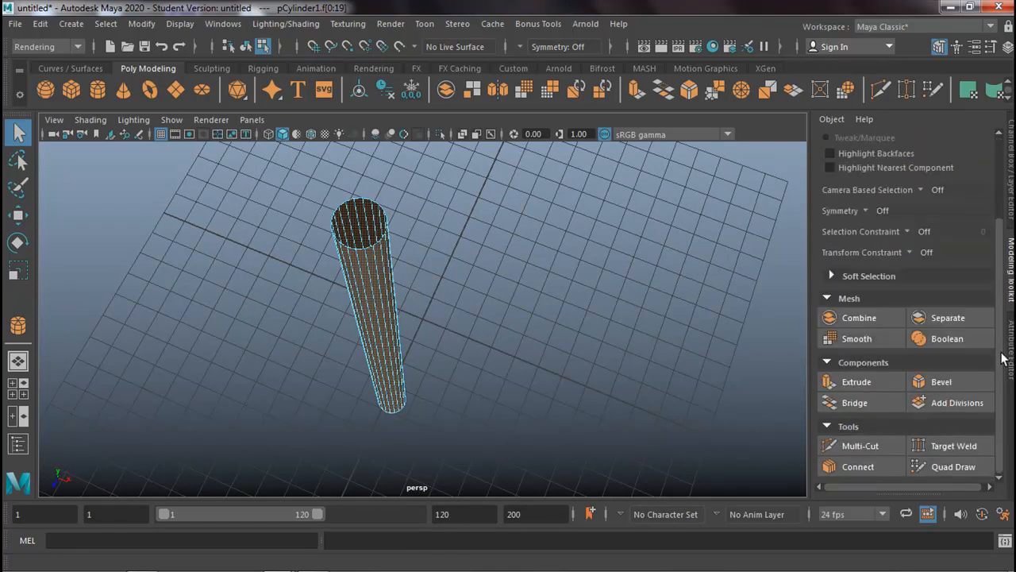
pyautogui.click(871, 386)
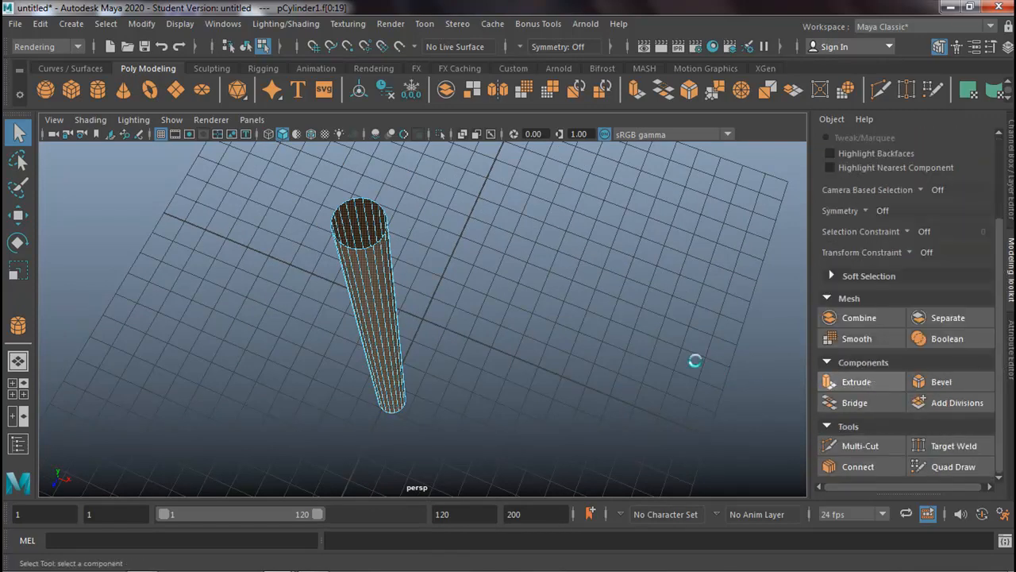
pyautogui.click(840, 383)
pyautogui.moveTo(616, 213); pyautogui.dragTo(612, 214)
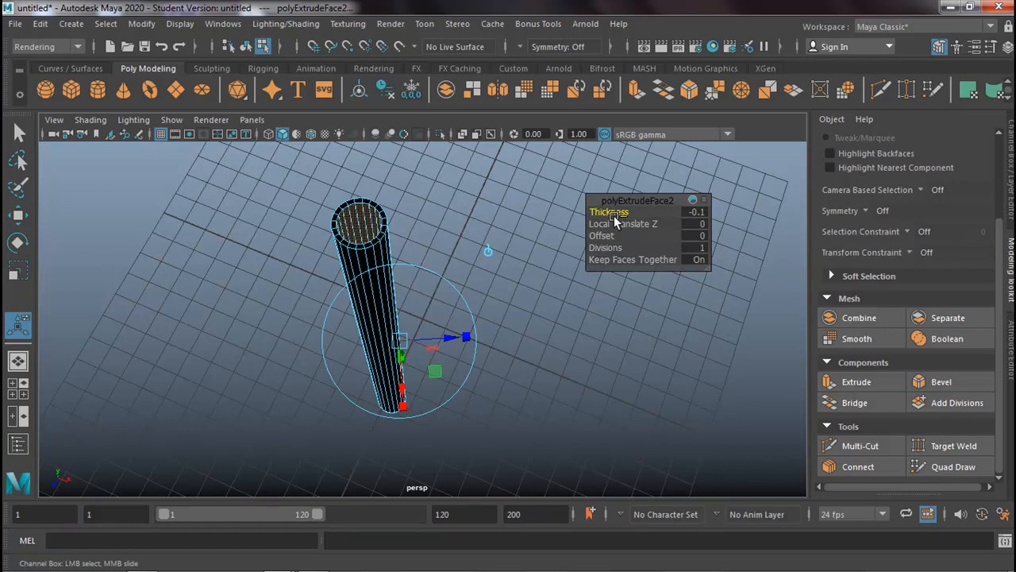
pyautogui.moveTo(614, 215); pyautogui.dragTo(606, 220)
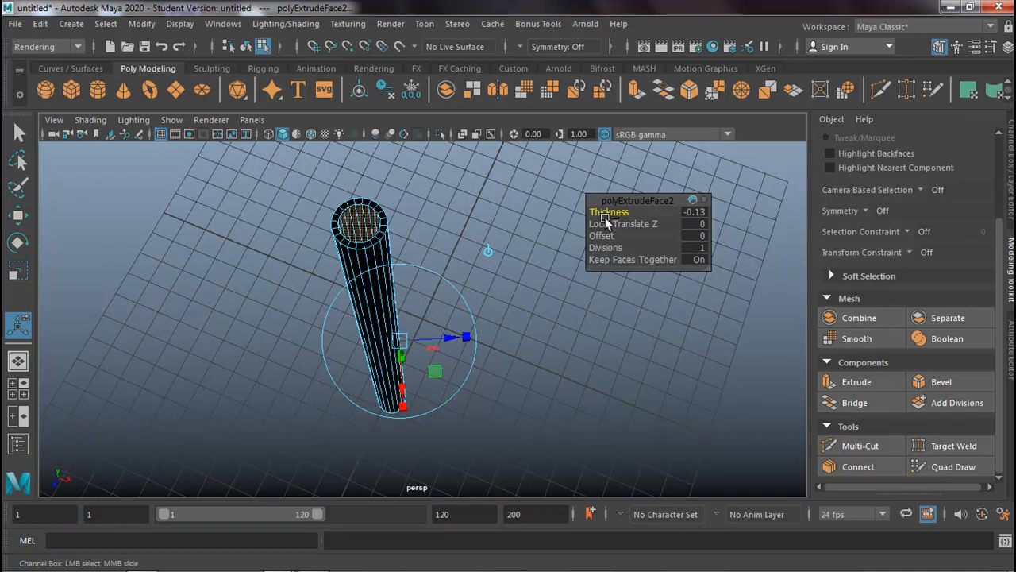
pyautogui.moveTo(604, 223); pyautogui.dragTo(594, 224)
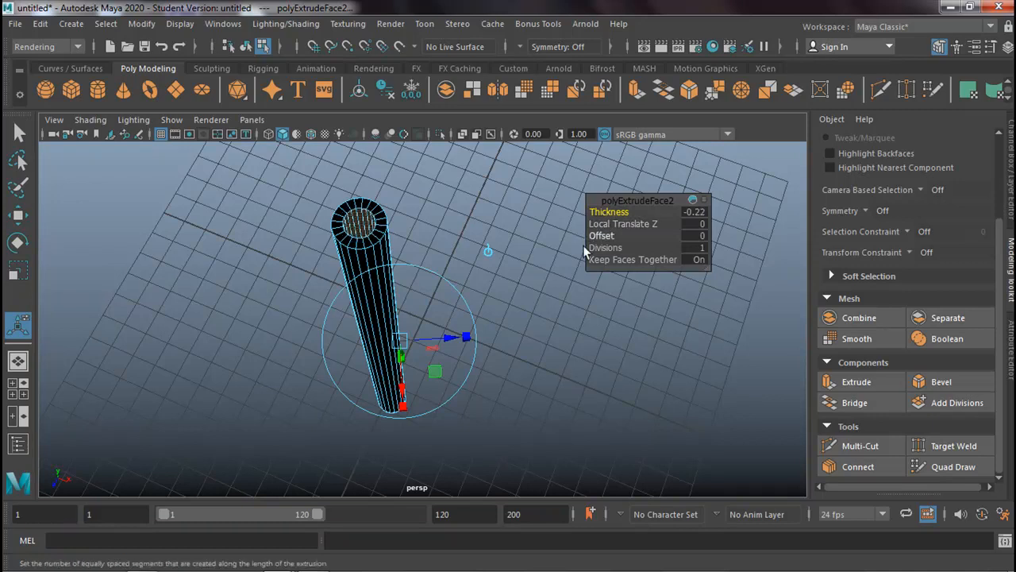
pyautogui.click(26, 134)
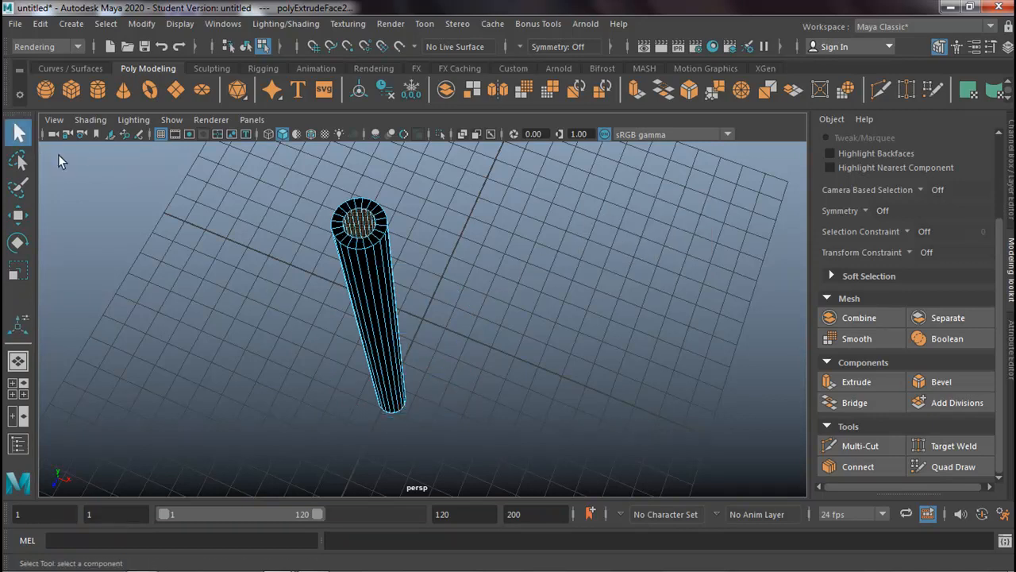
pyautogui.click(259, 288)
pyautogui.keyDown('alt'); pyautogui.moveTo(649, 300); pyautogui.dragTo(439, 347); pyautogui.keyUp('alt')
pyautogui.keyDown('alt'); pyautogui.moveTo(412, 292); pyautogui.dragTo(466, 301); pyautogui.keyUp('alt')
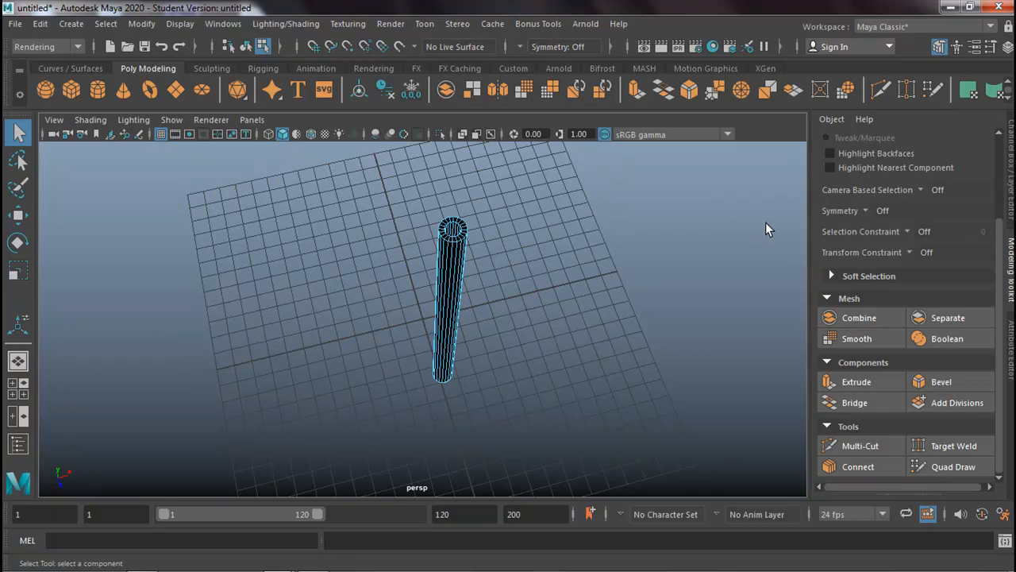
# Return the tube to object mode and reverse its normals using the Modeling menu set.
pyautogui.moveTo(454, 254); pyautogui.dragTo(524, 138, button='right')
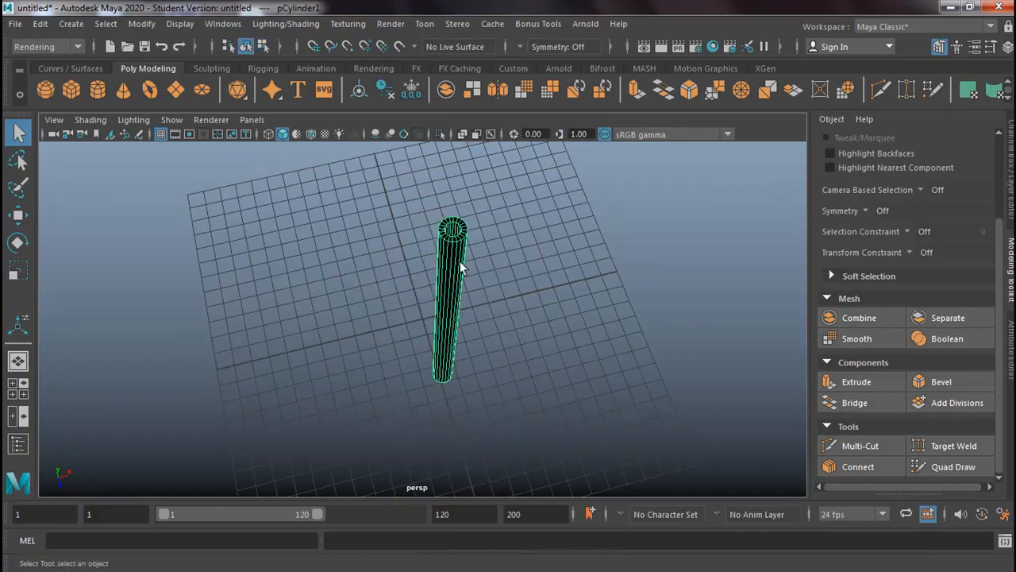
pyautogui.click(77, 47)
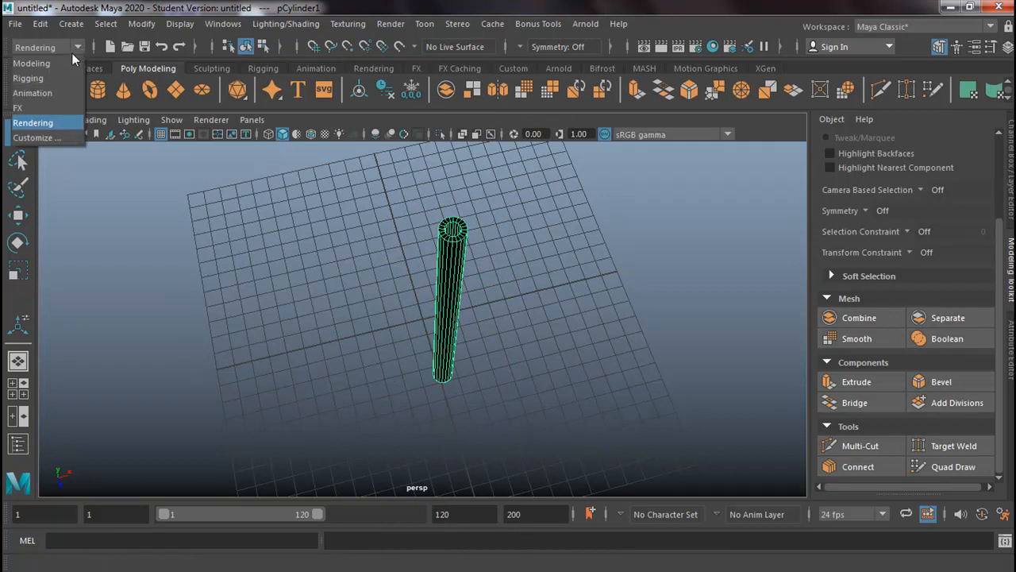
pyautogui.click(55, 60)
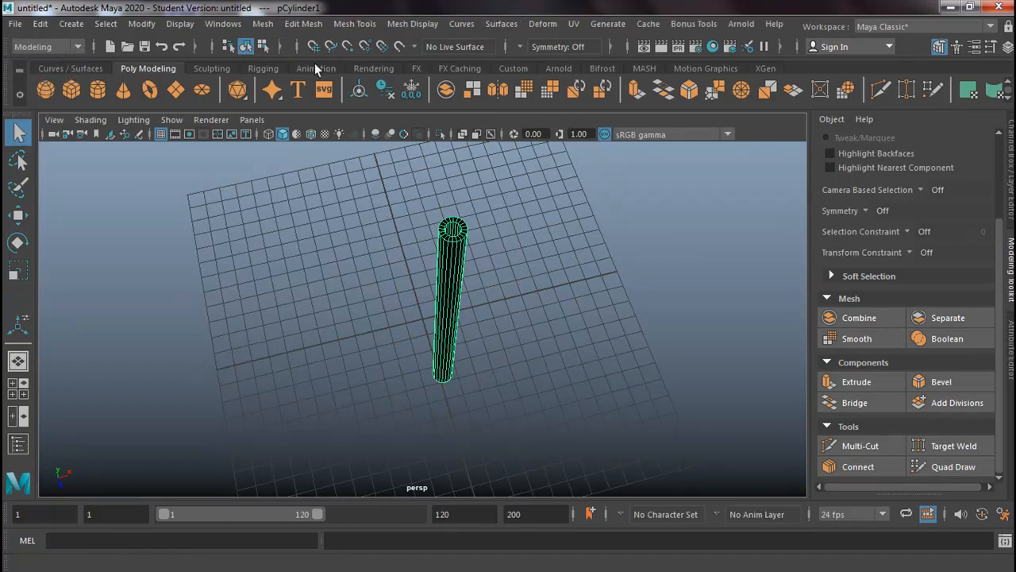
pyautogui.click(412, 23)
pyautogui.click(431, 88)
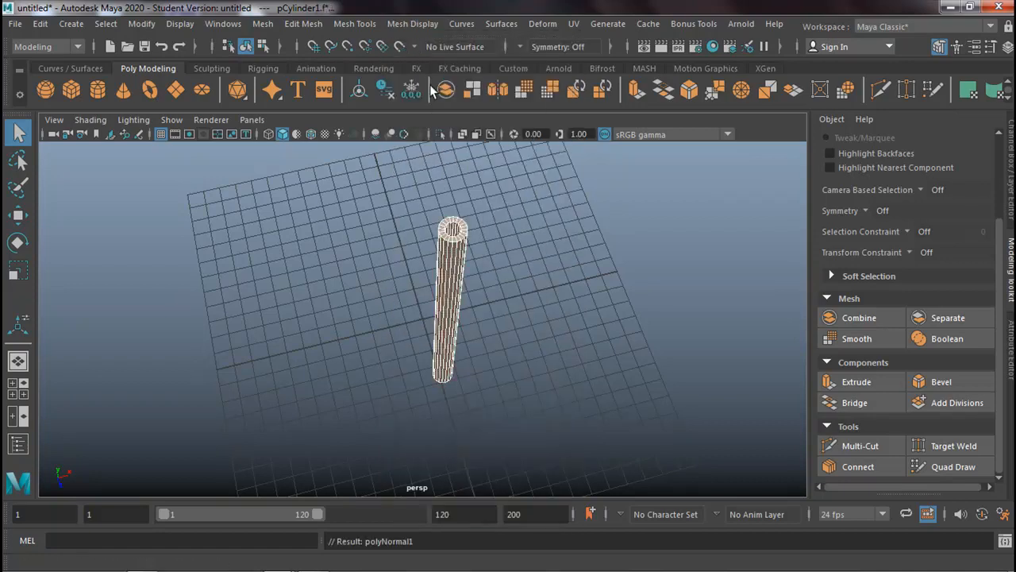
pyautogui.click(419, 248)
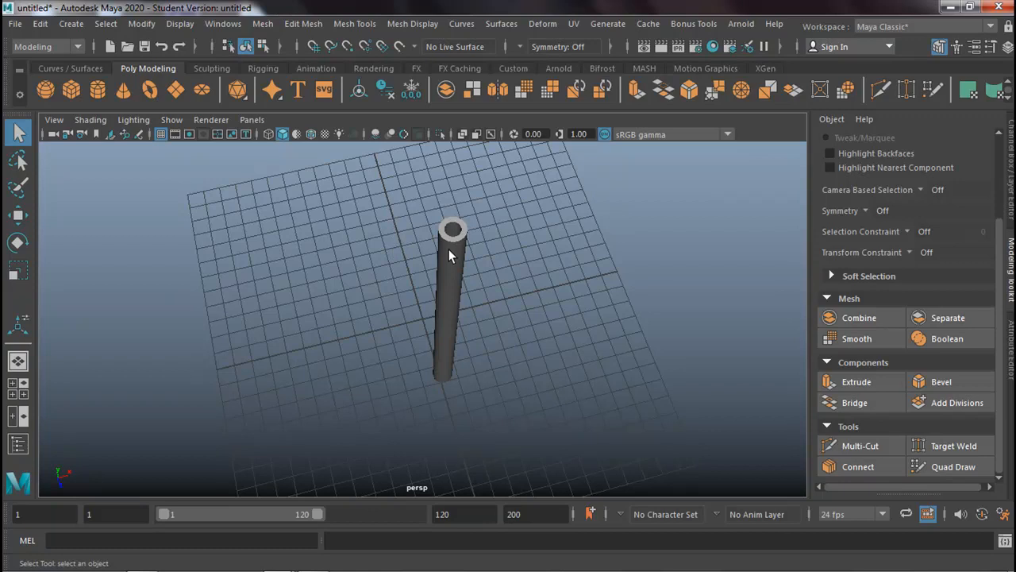
pyautogui.keyDown('alt'); pyautogui.moveTo(479, 275); pyautogui.dragTo(507, 297); pyautogui.keyUp('alt')
# Draw a polygon sphere about 2.56 in radius at the grid origin in the top view.
pyautogui.press('space')
pyautogui.moveTo(443, 288); pyautogui.dragTo(438, 327)
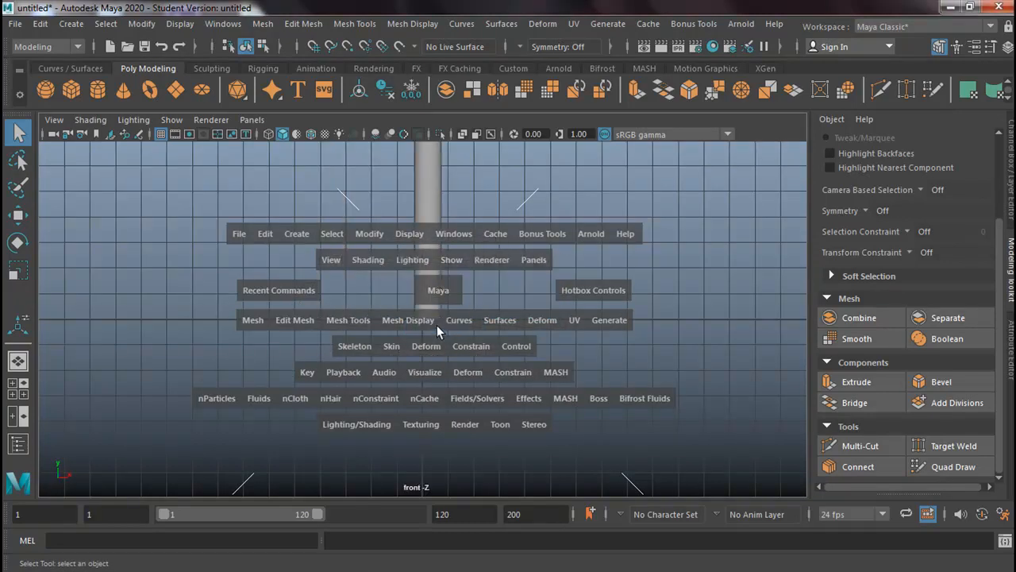
pyautogui.scroll(-8, 438, 251)
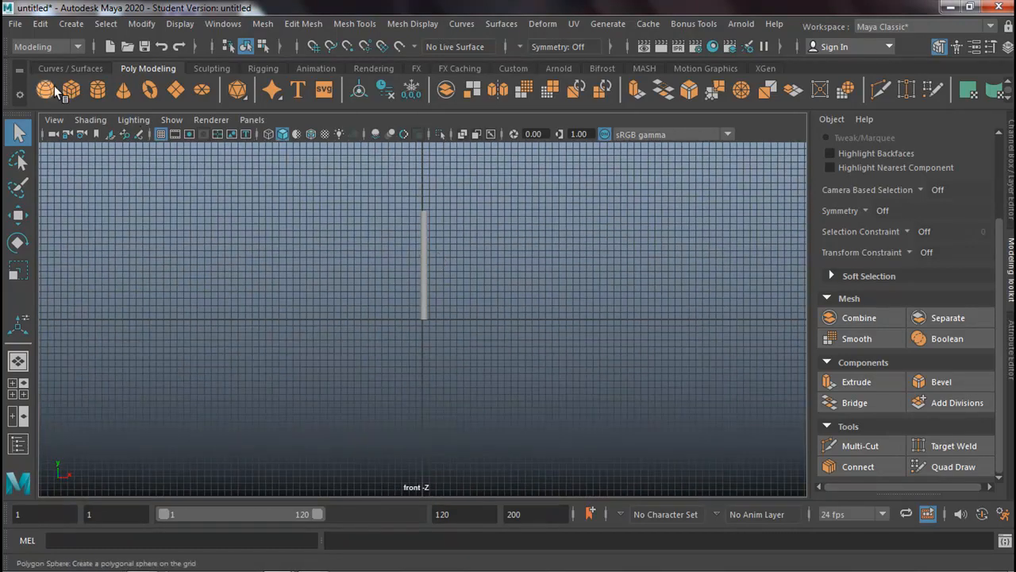
pyautogui.press('space')
pyautogui.moveTo(426, 252); pyautogui.dragTo(372, 253)
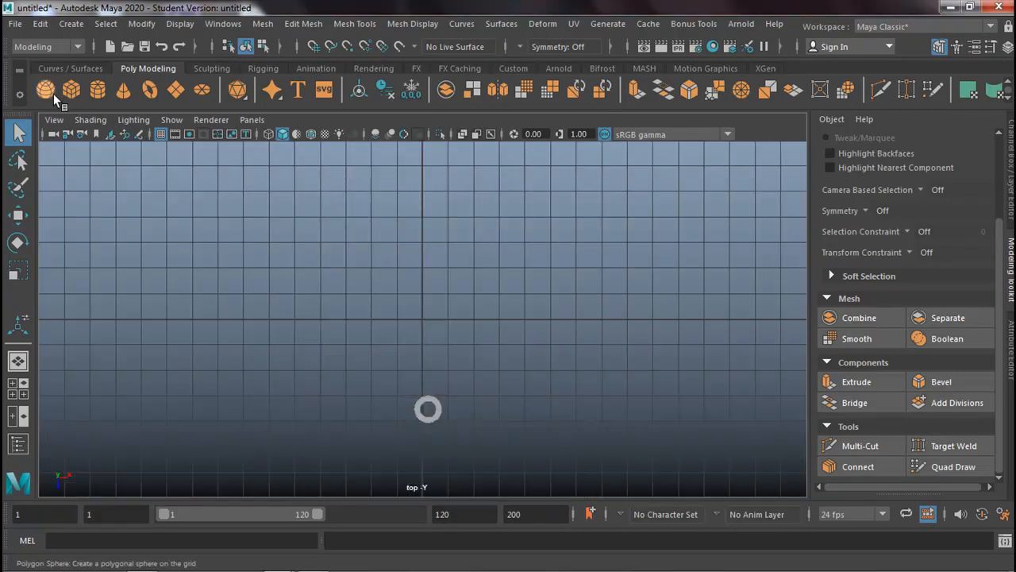
pyautogui.click(45, 89)
pyautogui.moveTo(423, 323); pyautogui.dragTo(467, 380)
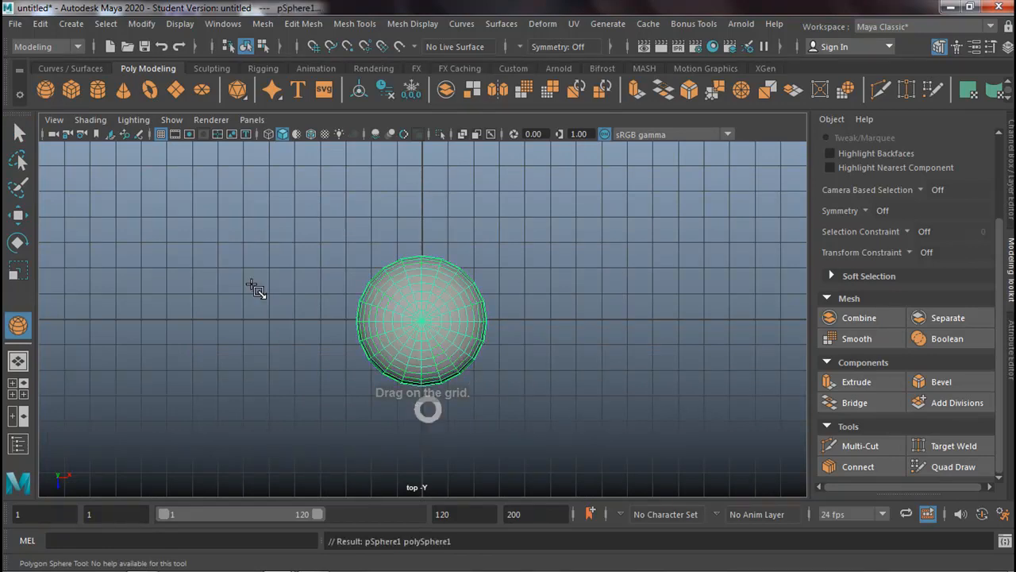
# Move the sphere onto the tube's upper end in the perspective view, to about Y 17.29 and Z 3.28.
pyautogui.press('space')
pyautogui.moveTo(323, 332); pyautogui.dragTo(336, 302)
pyautogui.press('w')
pyautogui.moveTo(422, 305); pyautogui.dragTo(401, 129)
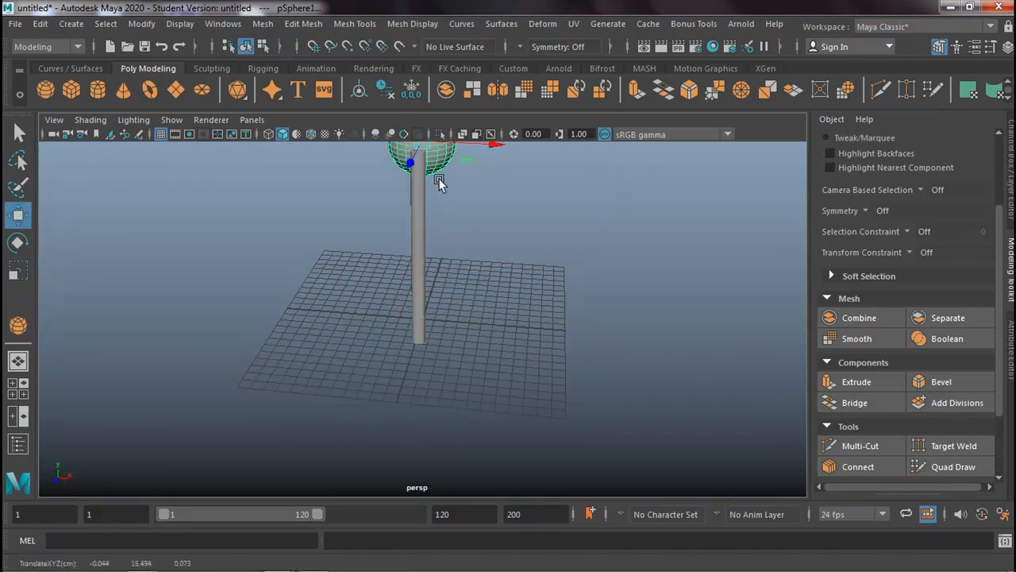
pyautogui.keyDown('alt'); pyautogui.moveTo(515, 267); pyautogui.dragTo(451, 374); pyautogui.keyUp('alt')
pyautogui.moveTo(404, 297); pyautogui.dragTo(368, 302)
pyautogui.moveTo(433, 263); pyautogui.dragTo(432, 242)
# Increase the sphere's Radius to 4.361 in the polySphere1 inputs and show the four-view layout.
pyautogui.click(1014, 159)
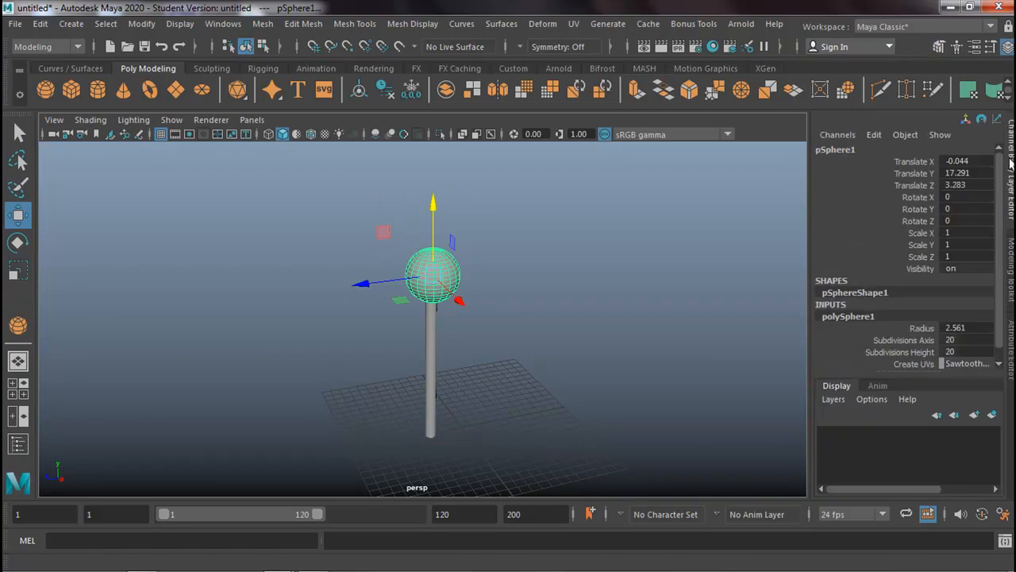
pyautogui.click(922, 328)
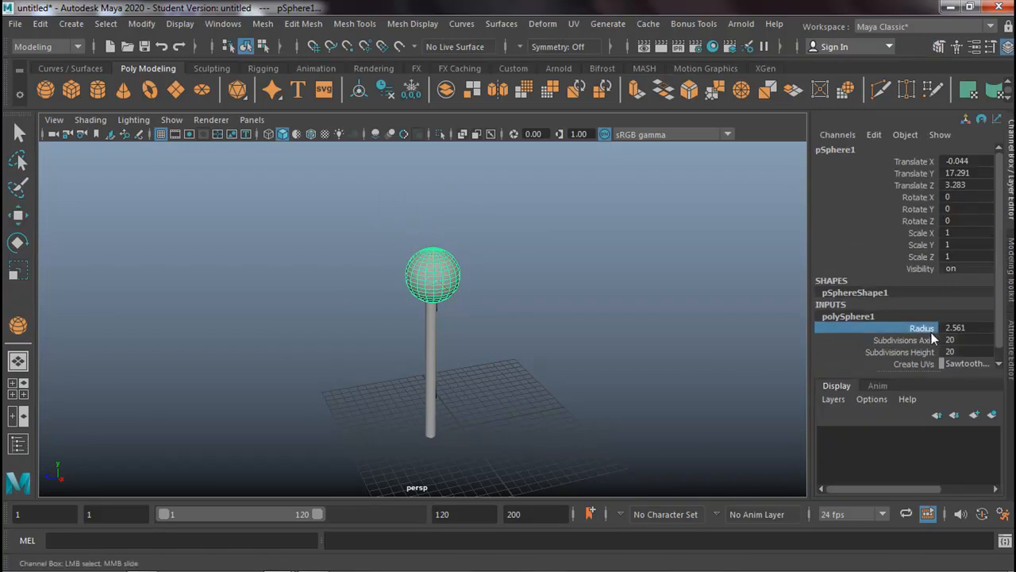
pyautogui.moveTo(587, 262); pyautogui.dragTo(620, 274, button='middle')
pyautogui.moveTo(595, 292)
pyautogui.keyDown('alt'); pyautogui.mouseDown()
pyautogui.moveTo(588, 271)
pyautogui.moveTo(582, 279)
pyautogui.mouseUp(); pyautogui.keyUp('alt')
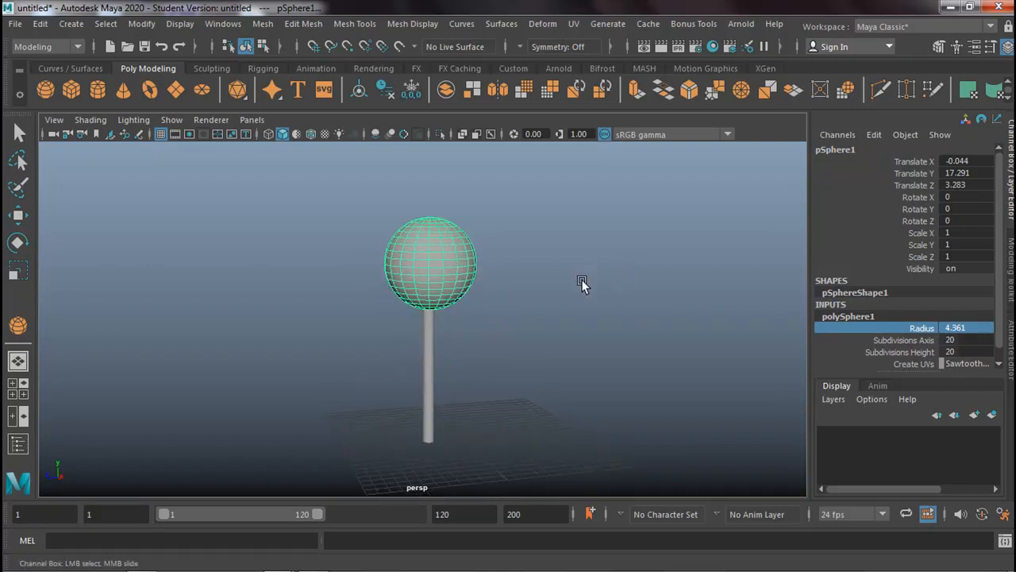
pyautogui.press('space')
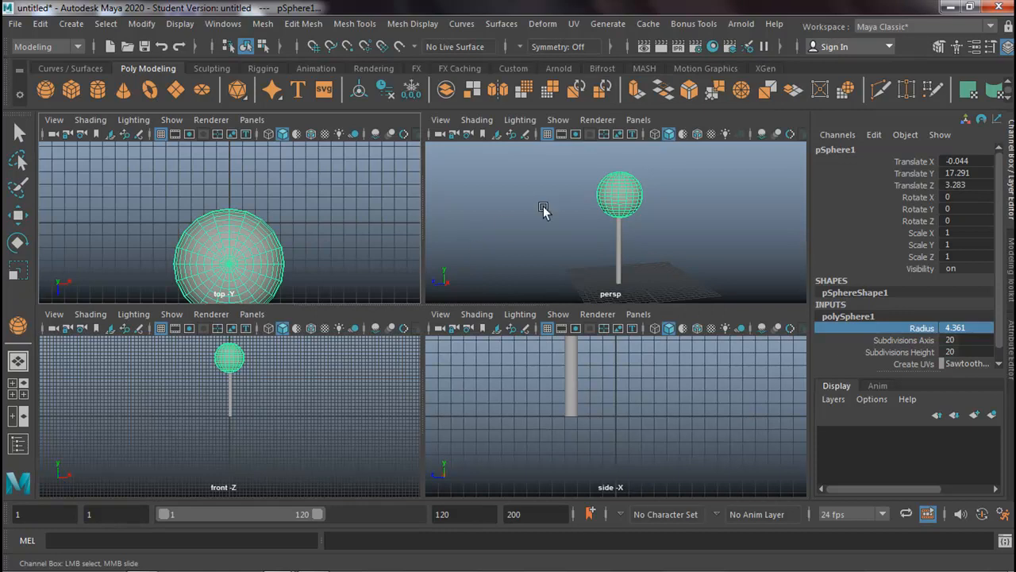
# Raise the sphere to Y 18.608 and align it with the tube at X 0.183 in the wireframe front view.
pyautogui.press('w')
pyautogui.moveTo(262, 379)
pyautogui.mouseDown(button='middle')
pyautogui.moveTo(258, 413)
pyautogui.moveTo(270, 377)
pyautogui.mouseUp(button='middle')
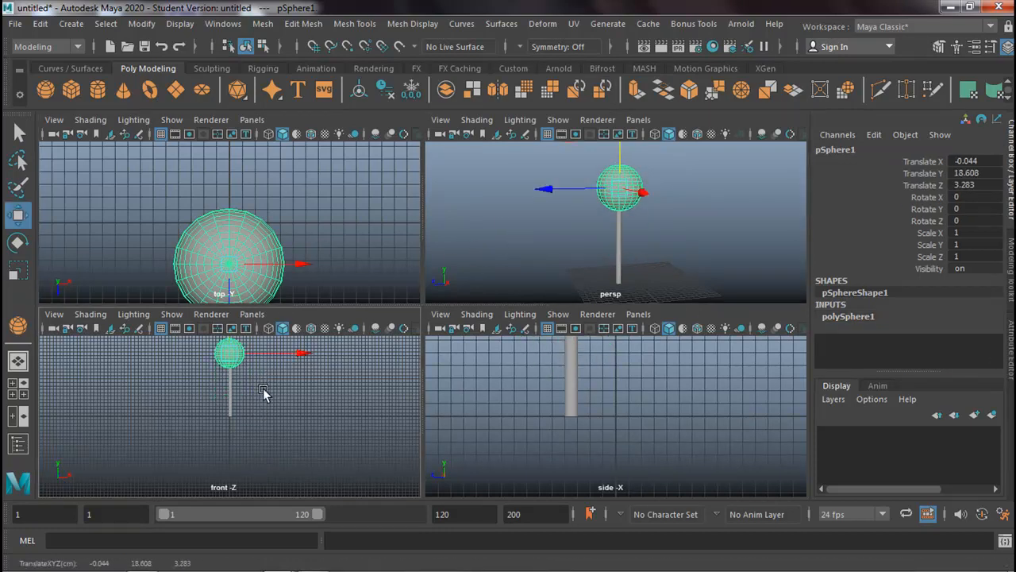
pyautogui.scroll(5, 265, 393)
pyautogui.press('f')
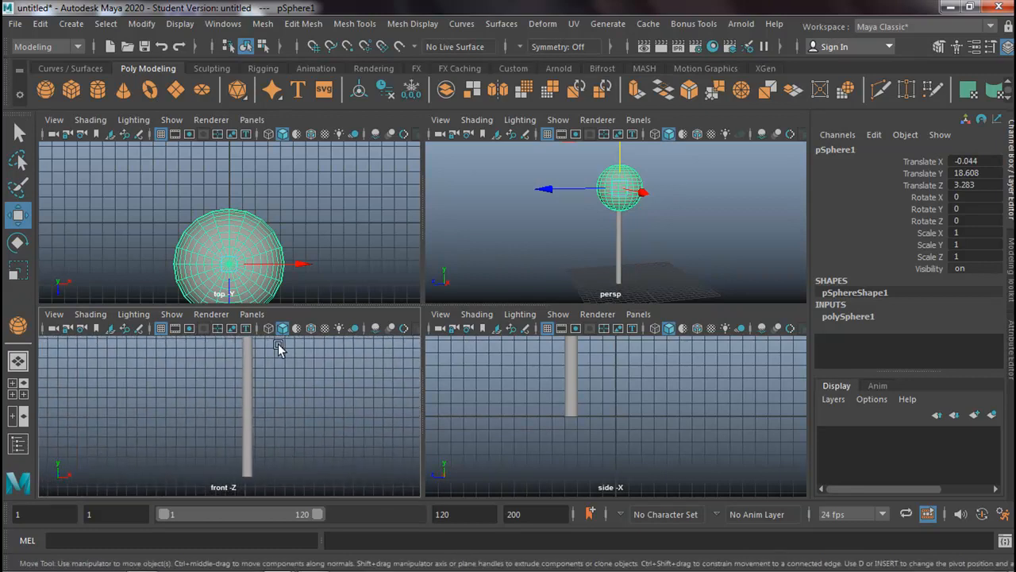
pyautogui.moveTo(280, 394); pyautogui.dragTo(288, 395)
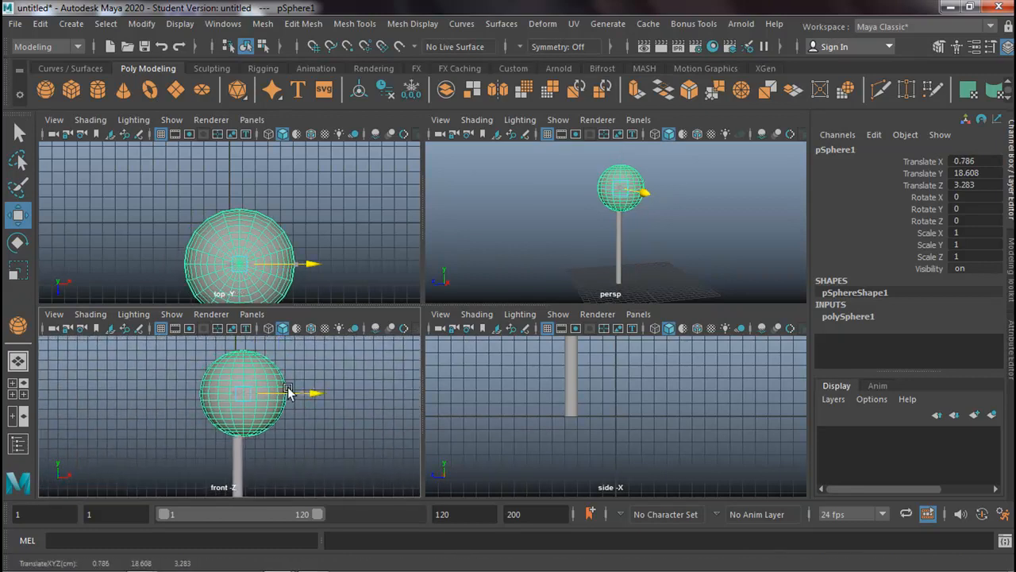
pyautogui.click(269, 328)
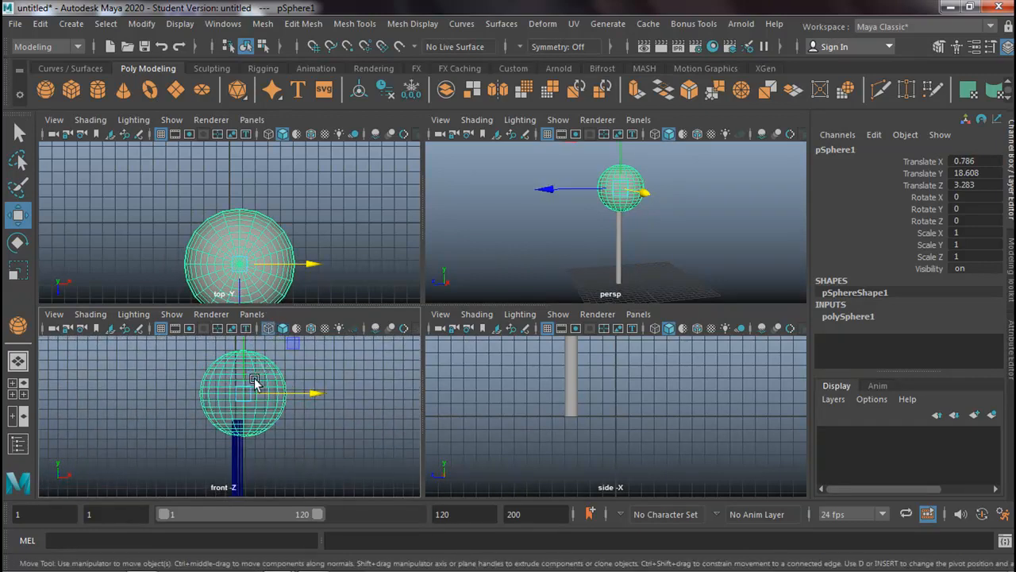
pyautogui.moveTo(291, 395); pyautogui.dragTo(285, 397)
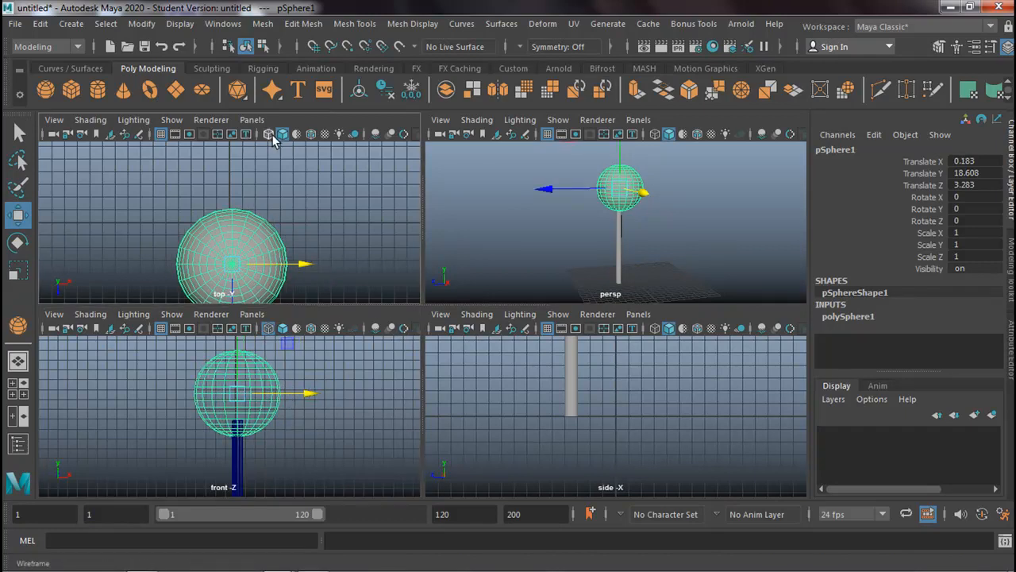
# Centre the sphere over the tube at Z 3.53 in the top view, shown in wireframe.
pyautogui.scroll(5, 256, 238)
pyautogui.scroll(2, 244, 220)
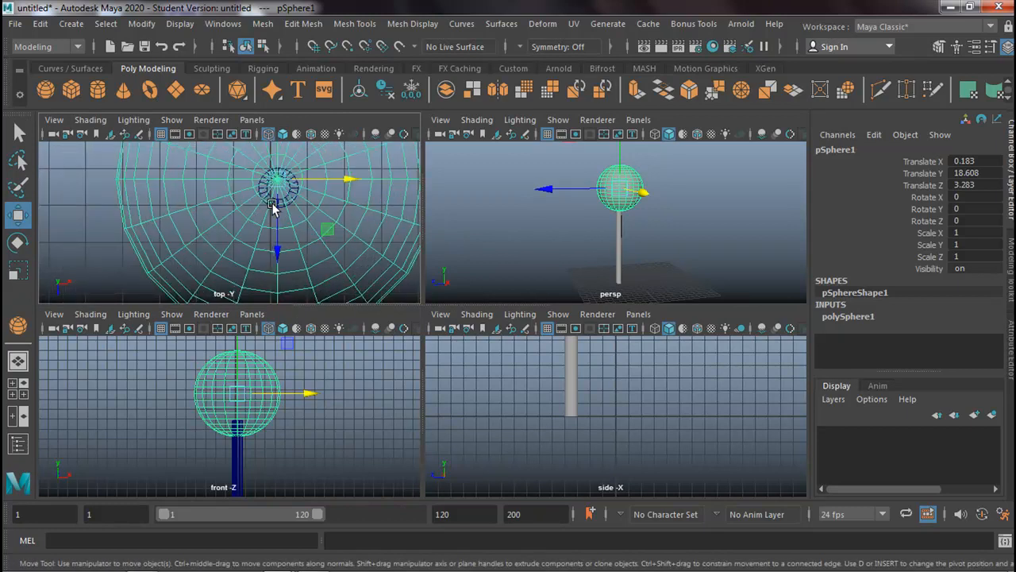
pyautogui.moveTo(294, 220); pyautogui.dragTo(295, 233)
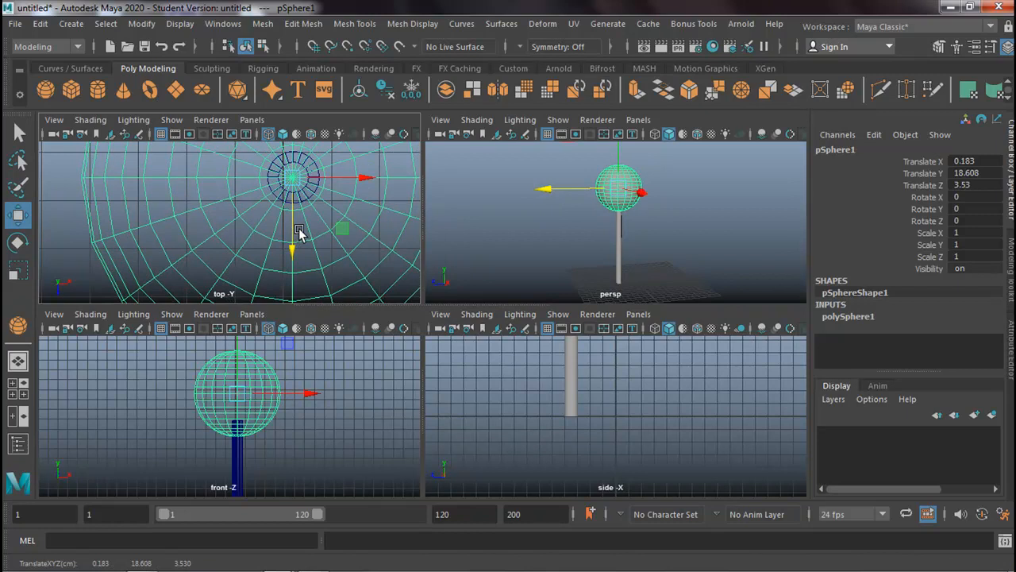
pyautogui.scroll(-4, 299, 231)
pyautogui.scroll(-5, 508, 260)
# Duplicate the tube and sphere together along Z in the perspective view, placing the tube's copy at Z -10.806.
pyautogui.press('space')
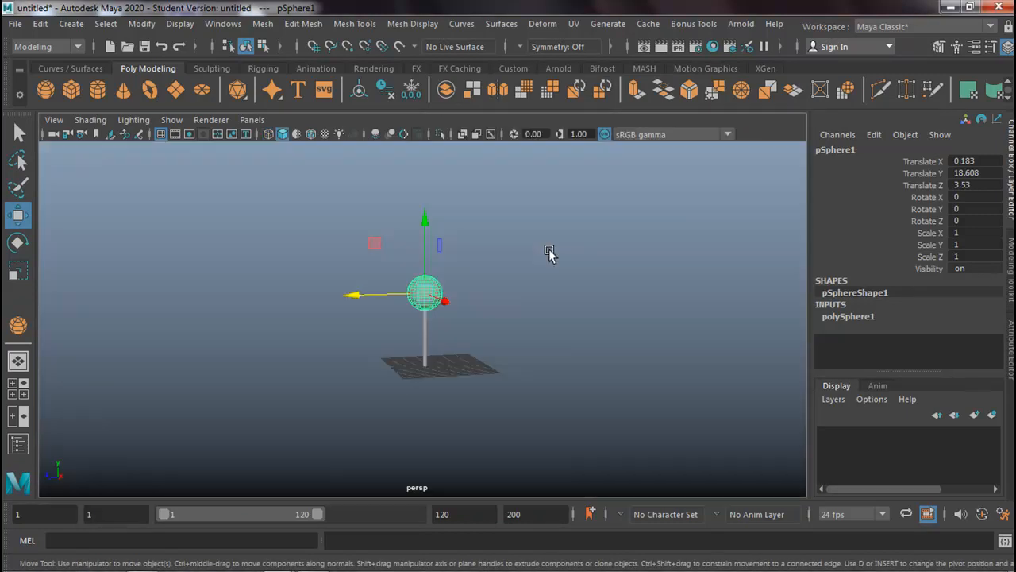
pyautogui.click(489, 322)
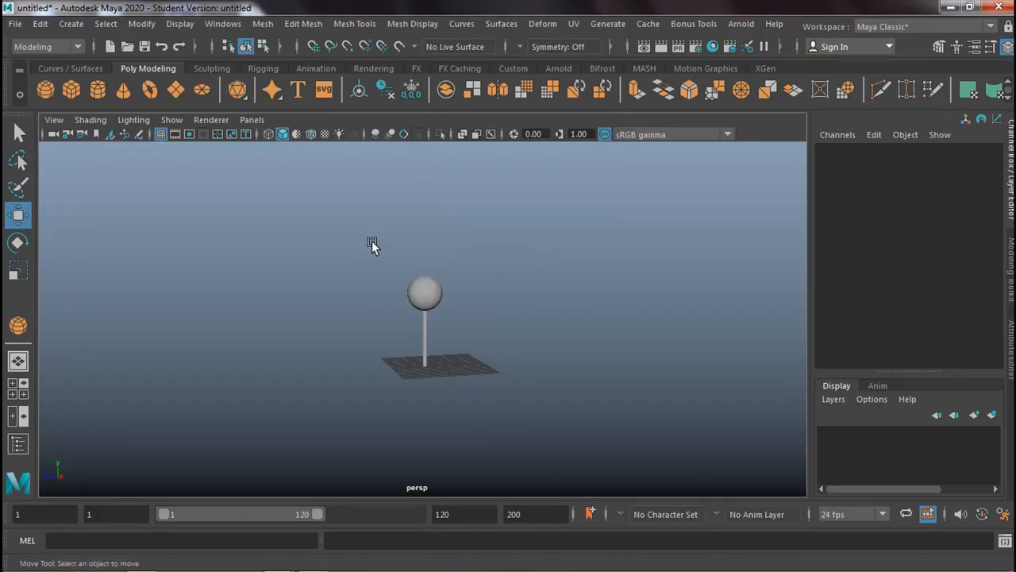
pyautogui.click(460, 356)
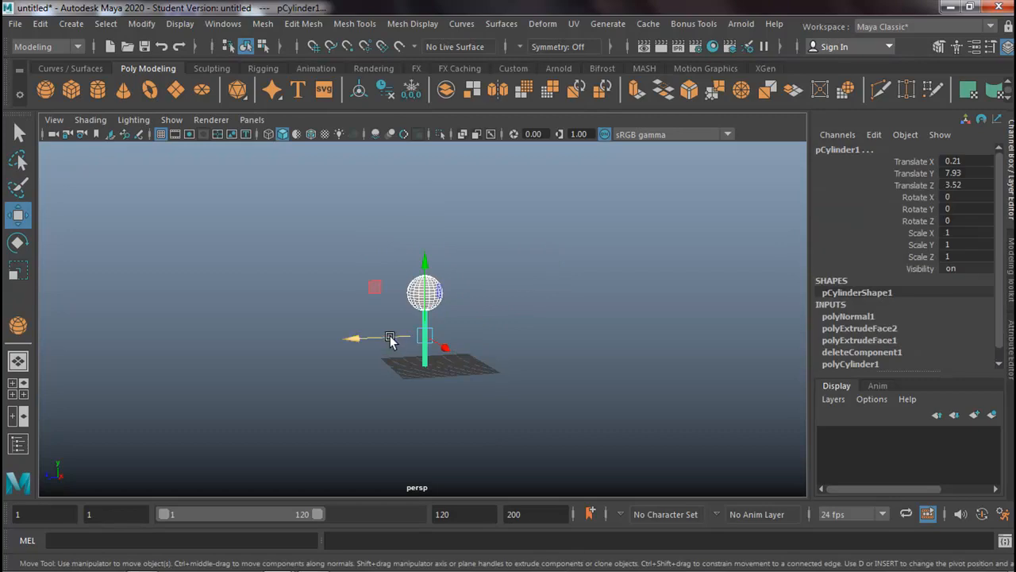
pyautogui.keyDown('shift'); pyautogui.moveTo(378, 340); pyautogui.dragTo(434, 340); pyautogui.keyUp('shift')
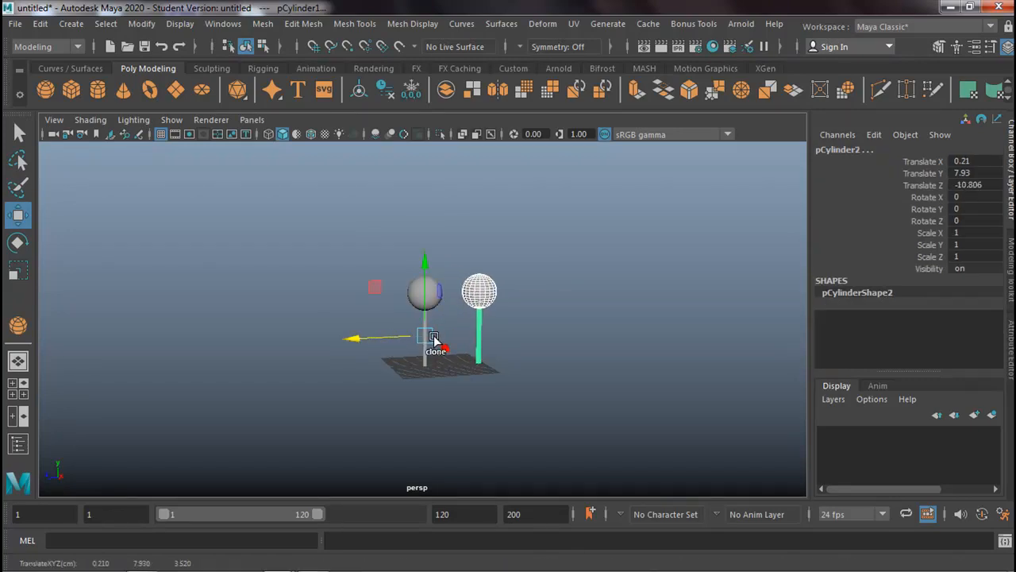
# Delete the copied sphere from the second lollipop, keeping its tube.
pyautogui.click(503, 308)
pyautogui.click(487, 295)
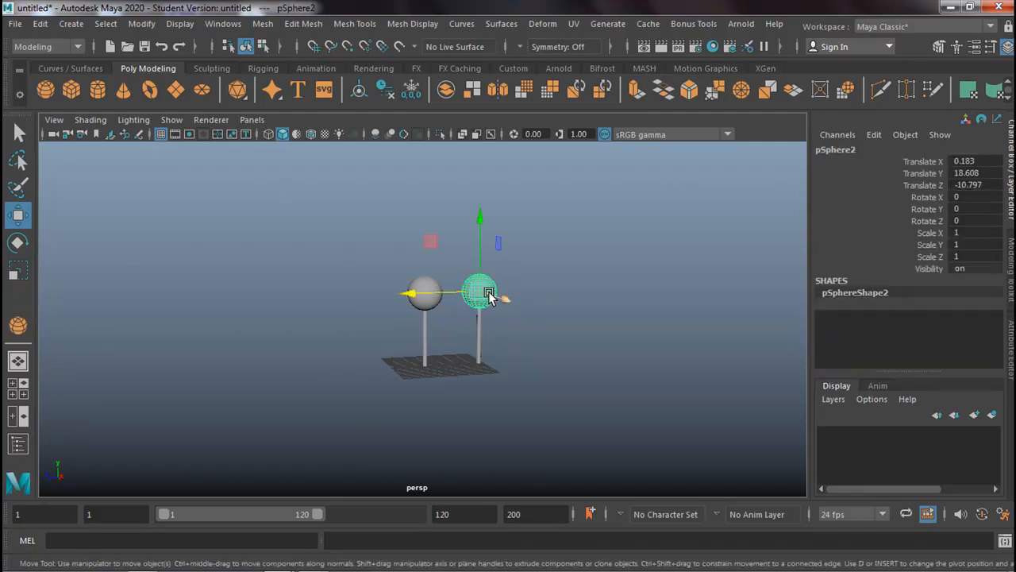
pyautogui.press('Delete')
# Draw a NURBS circle over the second tube's upper end in the side view, centred at about Y 20.76 and Z -10.6.
pyautogui.press('space')
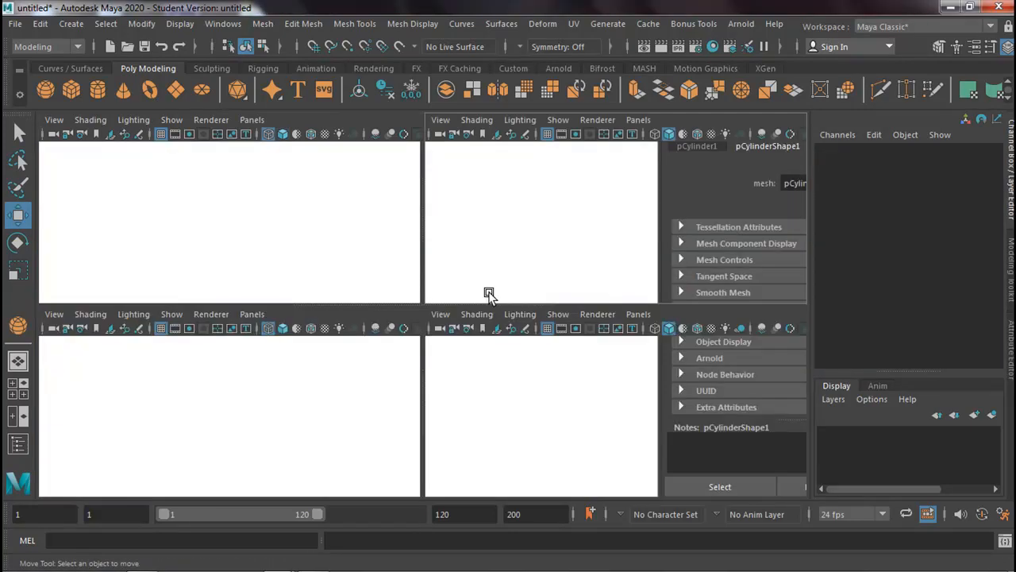
pyautogui.press('space')
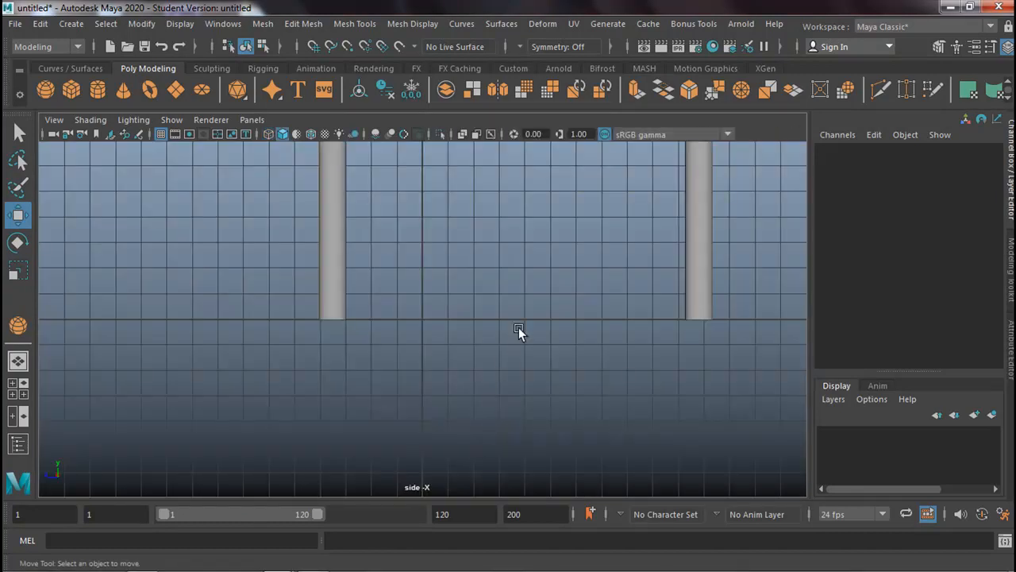
pyautogui.scroll(-8, 520, 321)
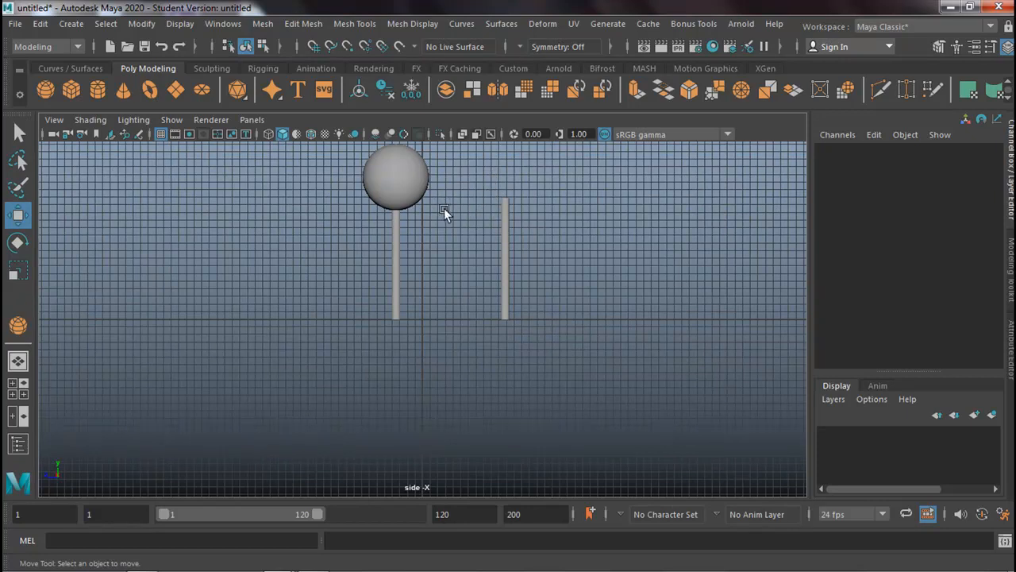
pyautogui.keyDown('alt'); pyautogui.moveTo(469, 214); pyautogui.dragTo(396, 296, button='middle'); pyautogui.keyUp('alt')
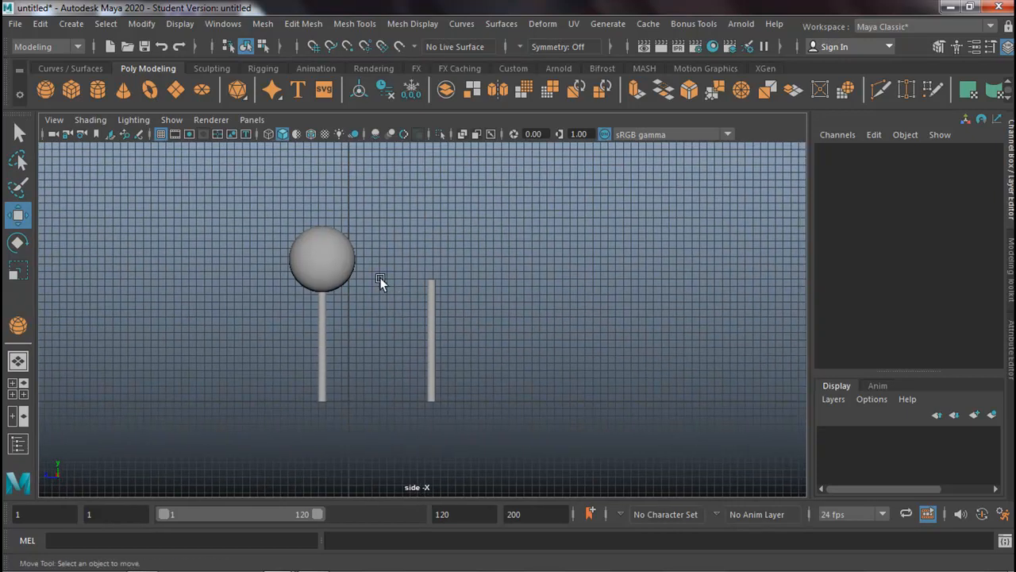
pyautogui.click(70, 69)
pyautogui.click(46, 89)
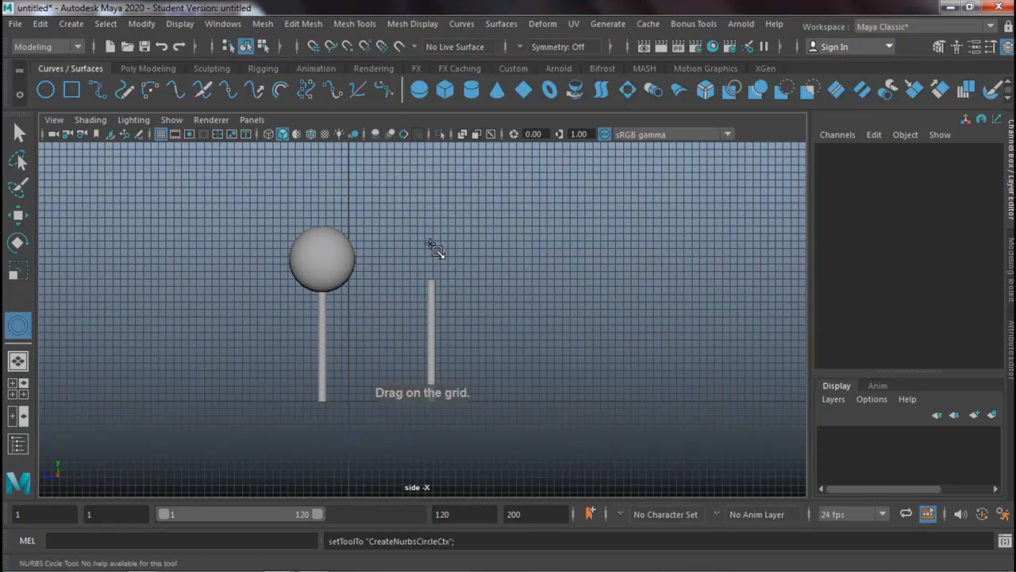
pyautogui.moveTo(430, 243); pyautogui.dragTo(455, 284)
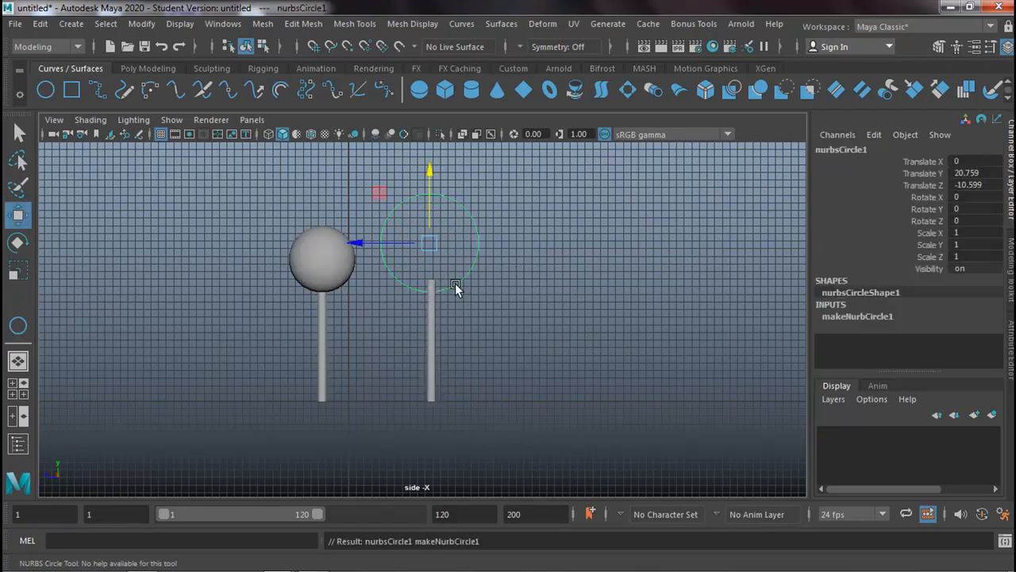
# Shape the circle into a teardrop by raising its top control vertex and lowering the side and lower corner control vertices.
pyautogui.moveTo(454, 219); pyautogui.dragTo(370, 195, button='right')
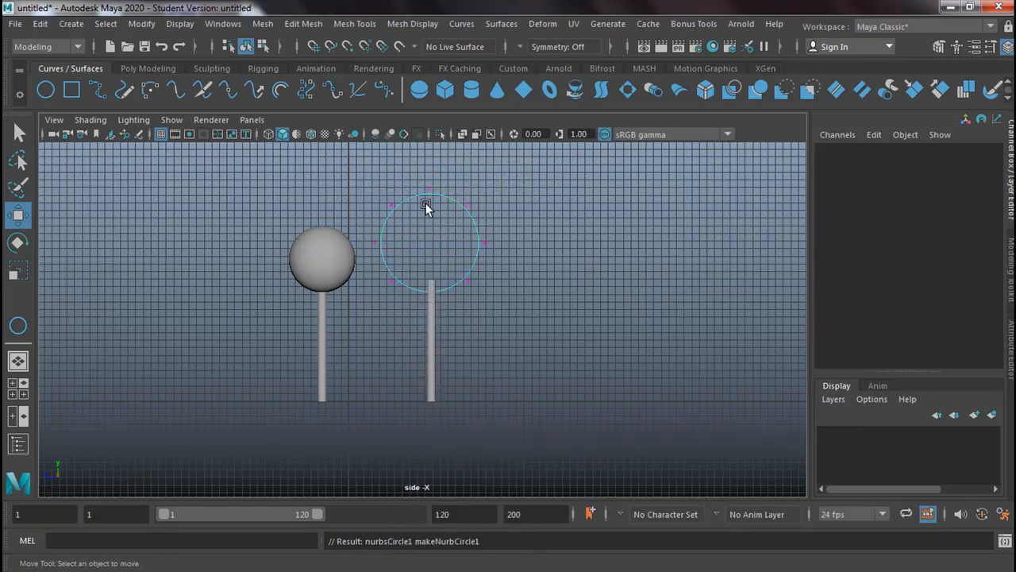
pyautogui.click(428, 205)
pyautogui.moveTo(428, 158); pyautogui.dragTo(428, 109)
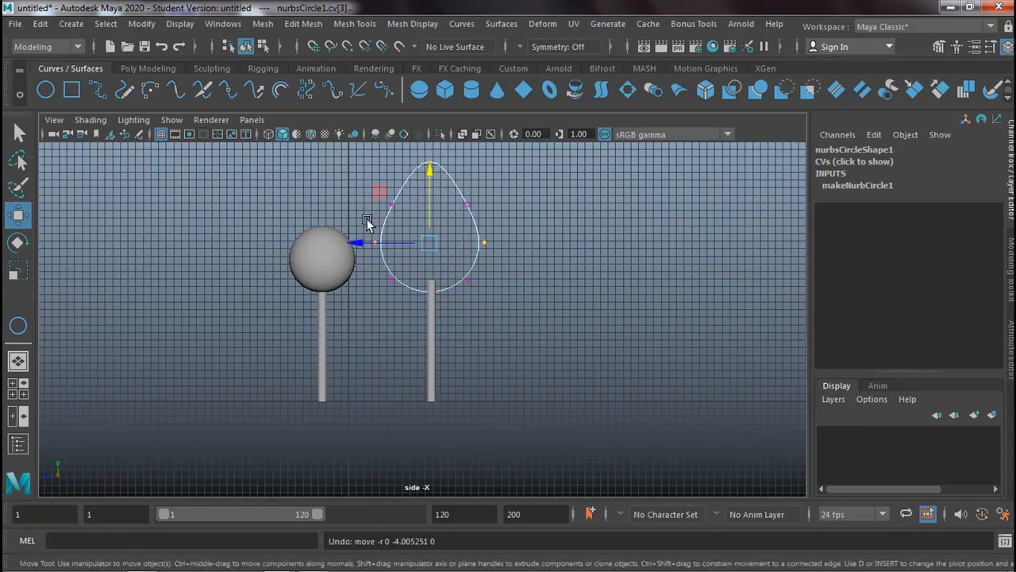
pyautogui.moveTo(366, 221); pyautogui.dragTo(489, 289)
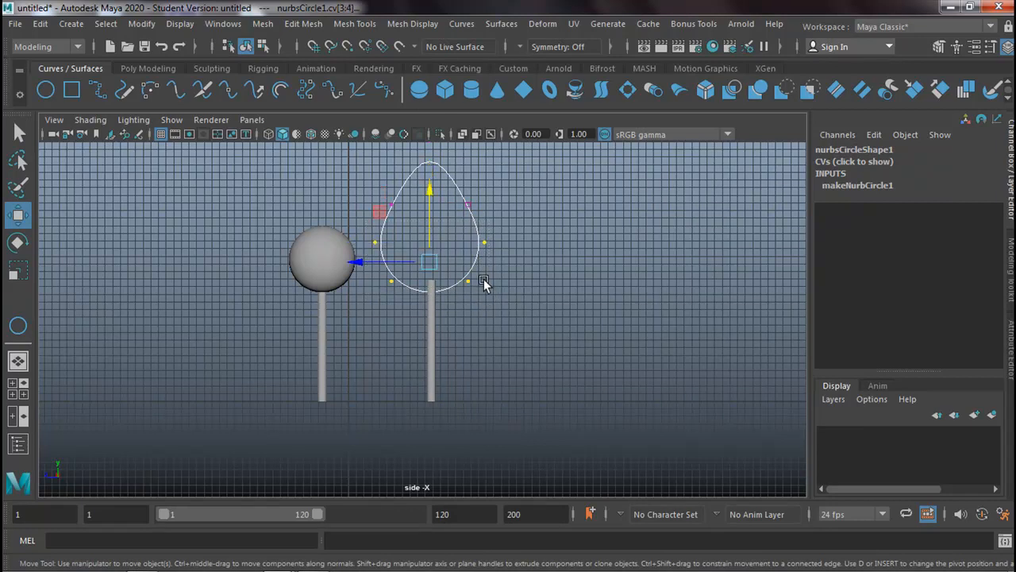
pyautogui.moveTo(431, 226); pyautogui.dragTo(431, 249)
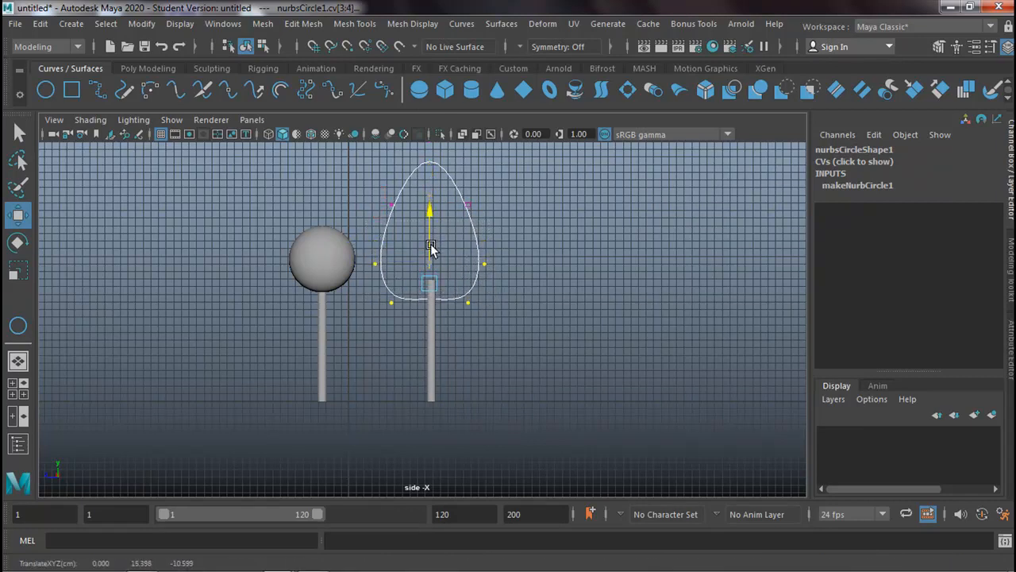
pyautogui.click(475, 324)
# Move all of the teardrop's control vertices up slightly so its base sits near the second tube's upper end.
pyautogui.moveTo(515, 316); pyautogui.dragTo(372, 158)
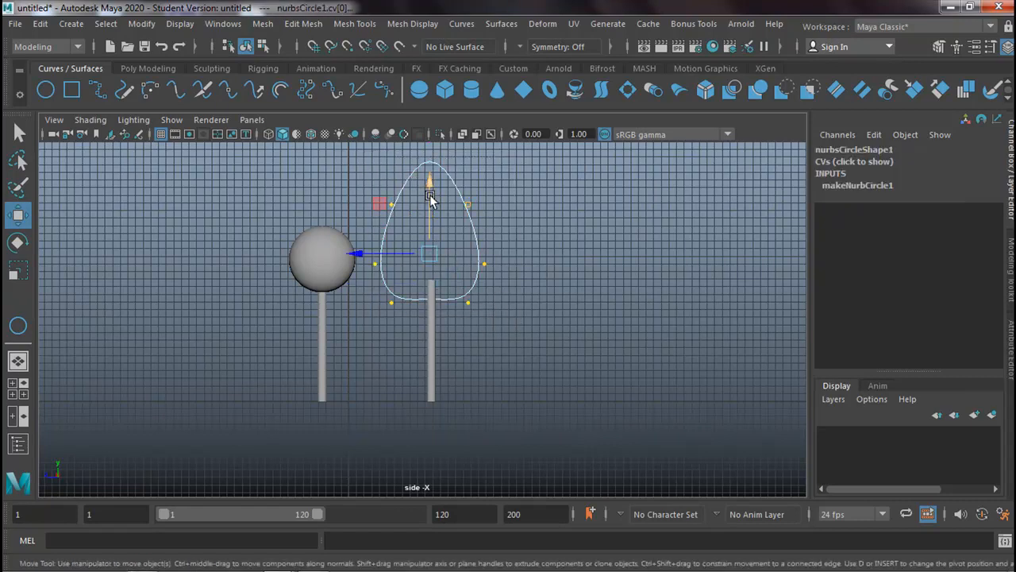
pyautogui.moveTo(502, 309); pyautogui.dragTo(363, 148)
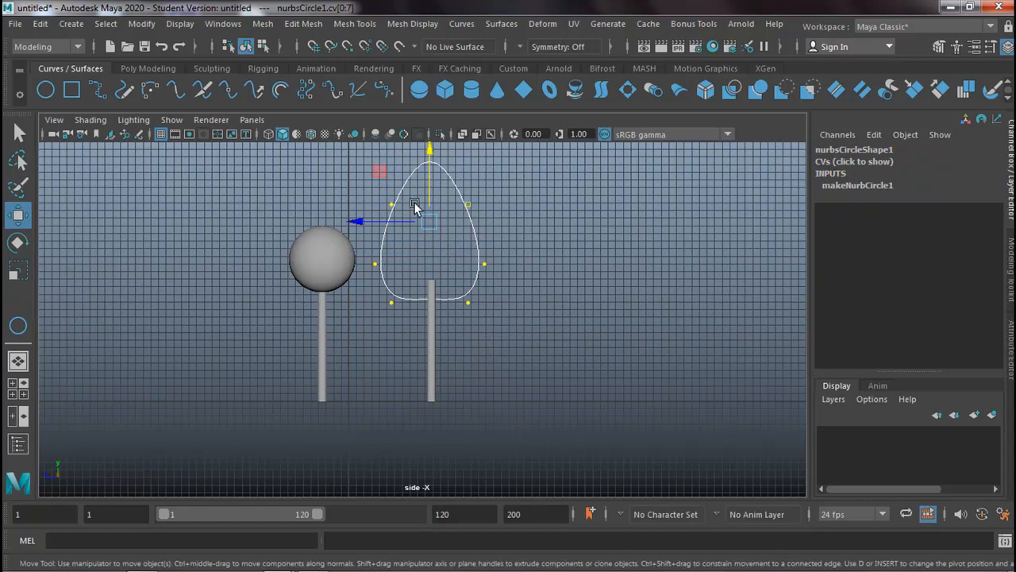
pyautogui.moveTo(428, 189); pyautogui.dragTo(429, 173)
pyautogui.click(489, 270)
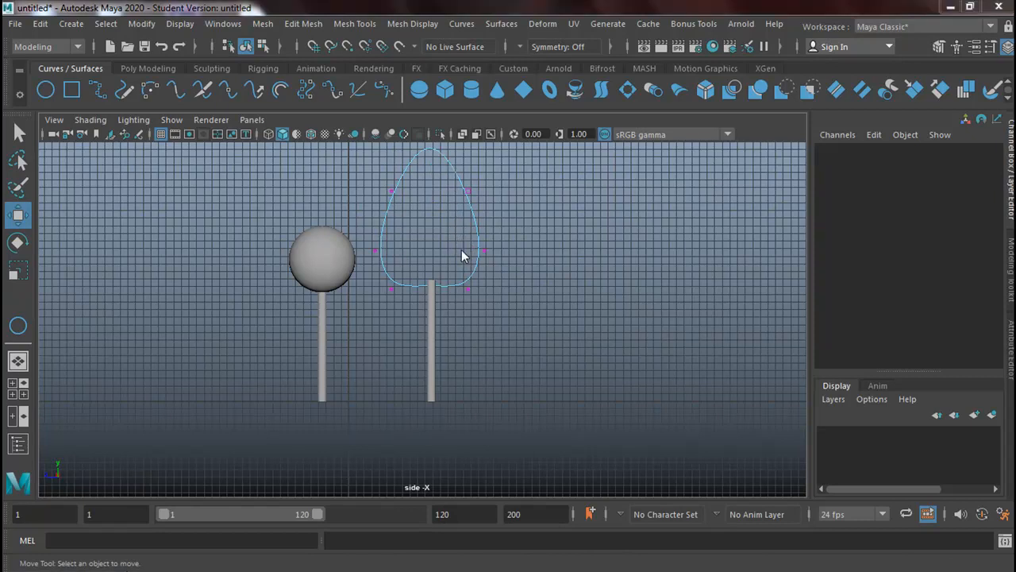
# Return the teardrop curve to object mode and select it in the perspective view.
pyautogui.press('space')
pyautogui.press('space')
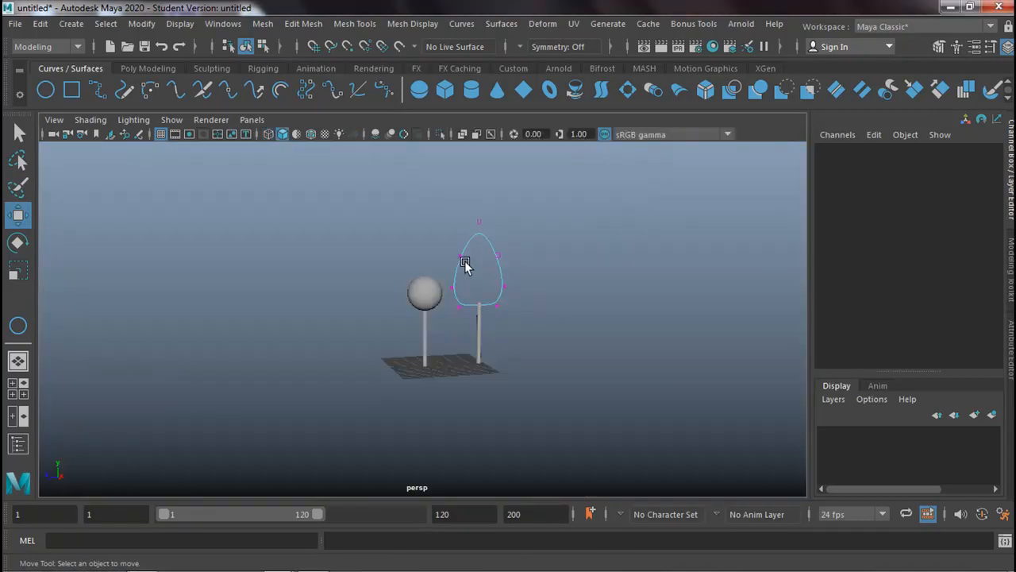
pyautogui.keyDown('alt'); pyautogui.moveTo(435, 285); pyautogui.dragTo(506, 304); pyautogui.keyUp('alt')
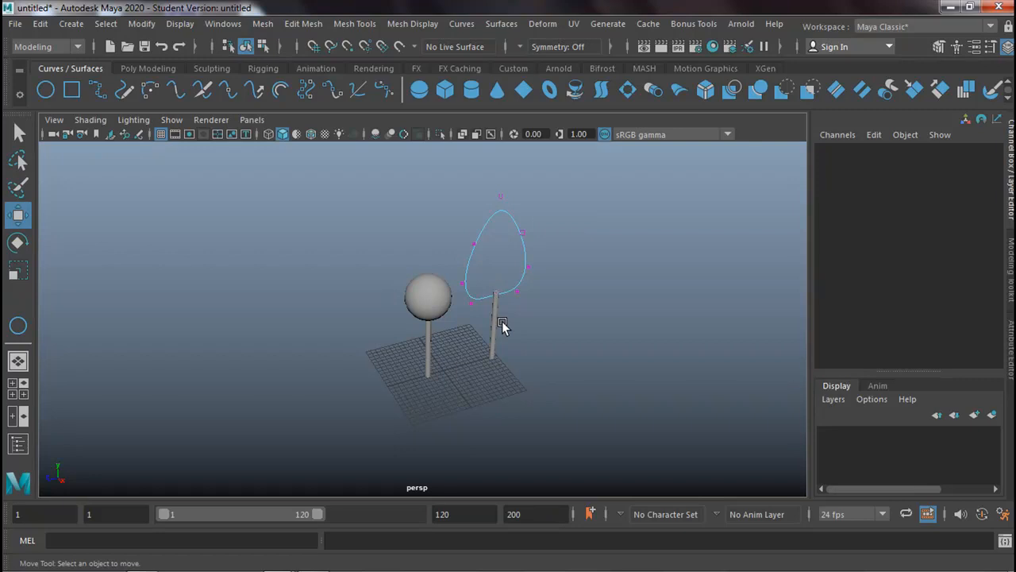
pyautogui.moveTo(533, 248); pyautogui.dragTo(597, 172, button='right')
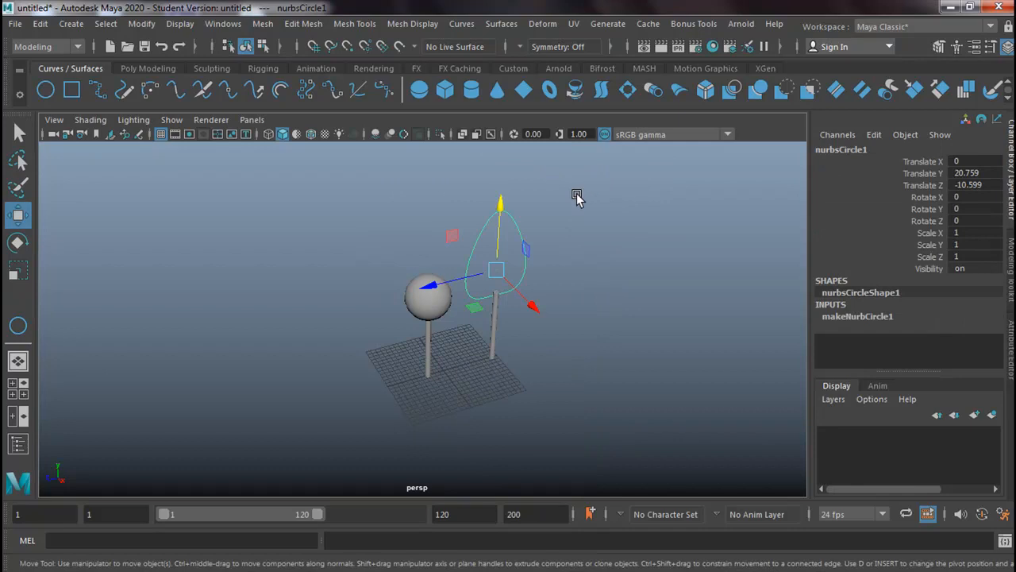
# Reset the Planar surface options and set the output to polygons with the Count tessellation method.
pyautogui.click(498, 25)
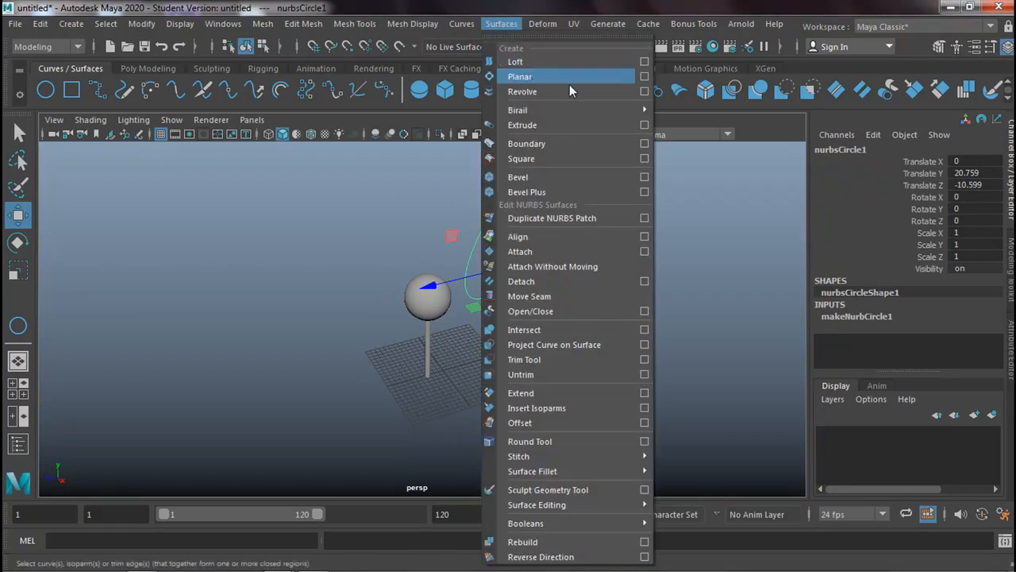
pyautogui.click(647, 77)
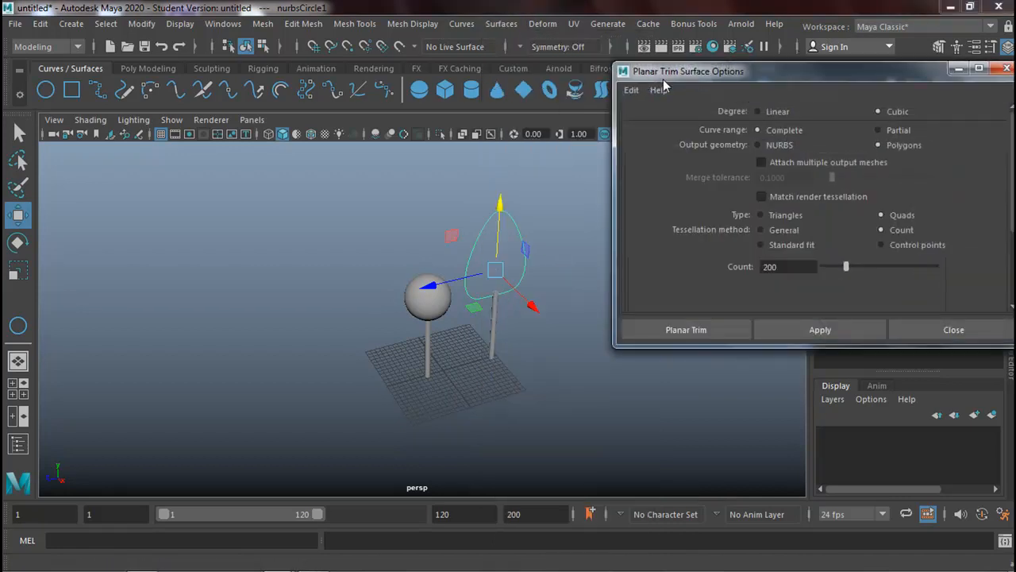
pyautogui.moveTo(676, 70); pyautogui.dragTo(546, 73)
pyautogui.click(503, 87)
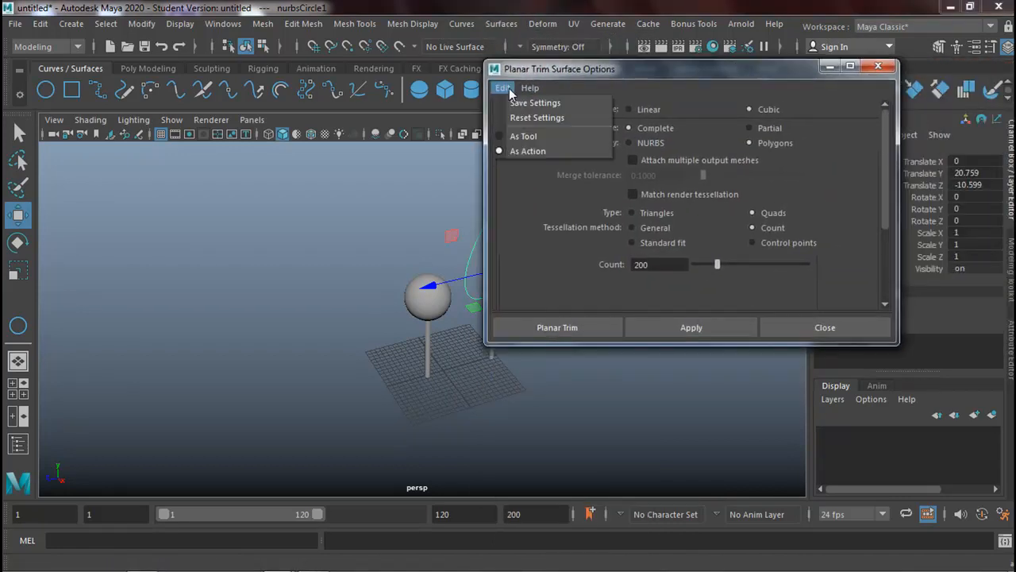
pyautogui.click(520, 118)
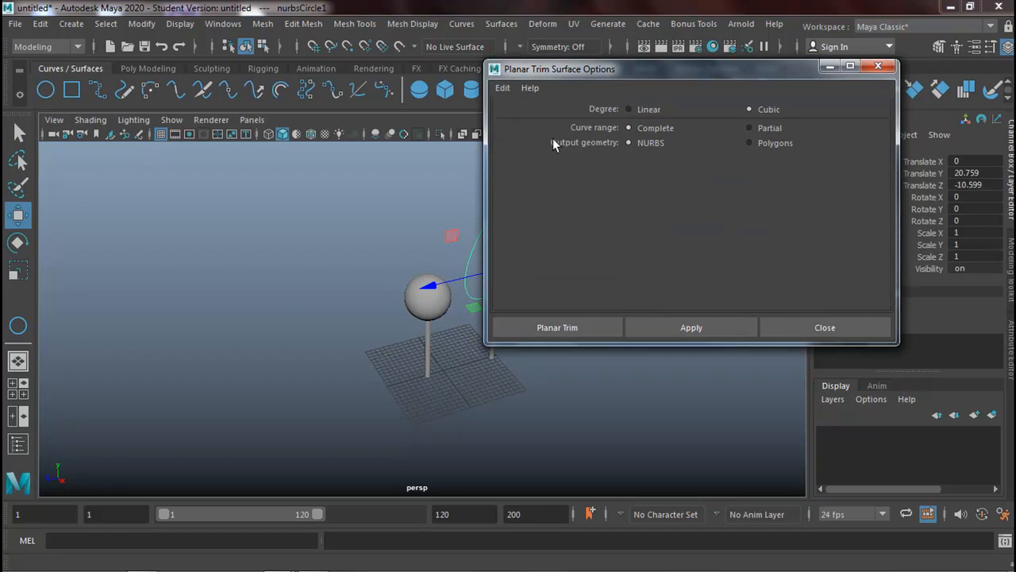
pyautogui.click(758, 146)
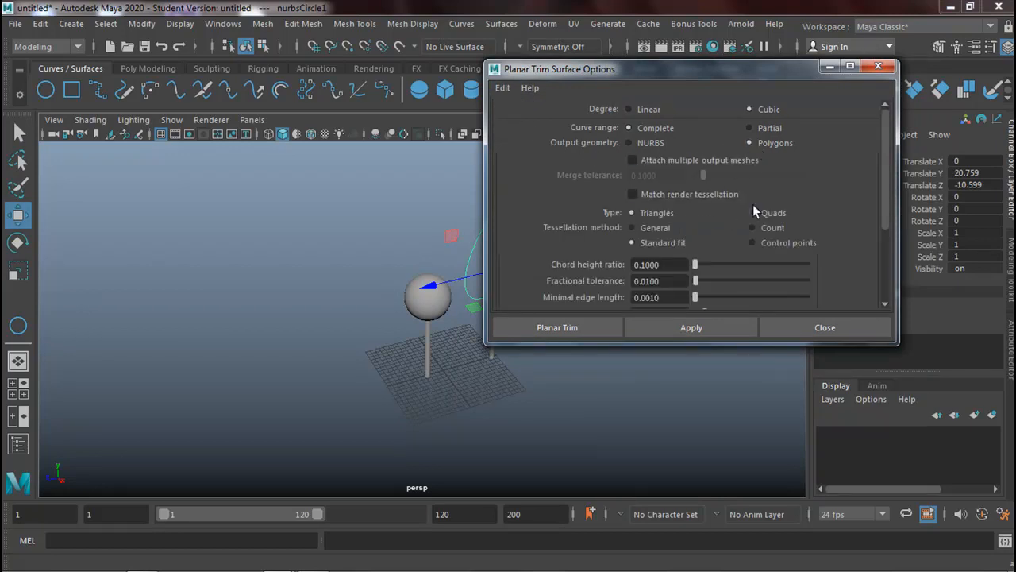
pyautogui.scroll(-5, 726, 219)
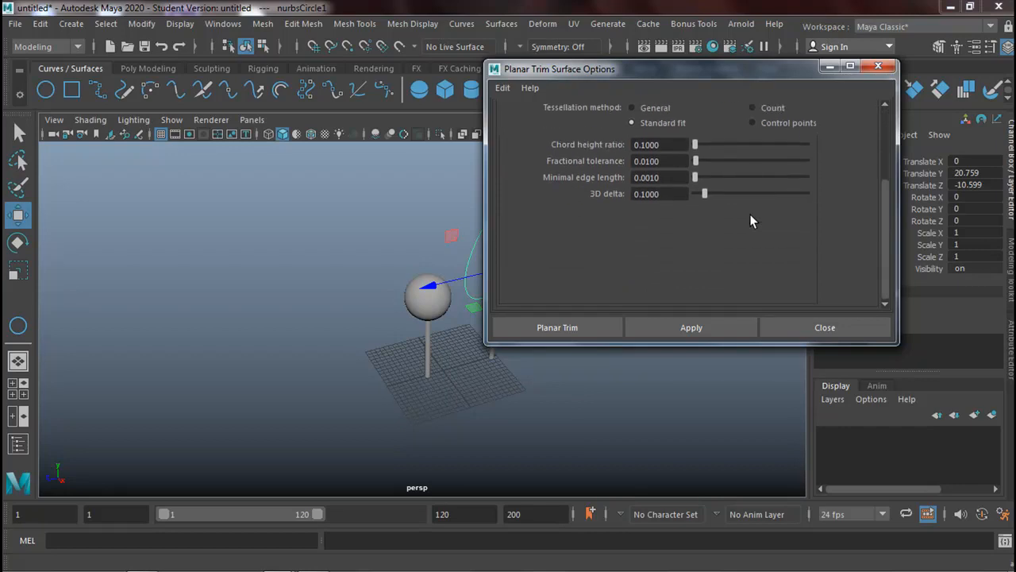
pyautogui.scroll(5, 749, 214)
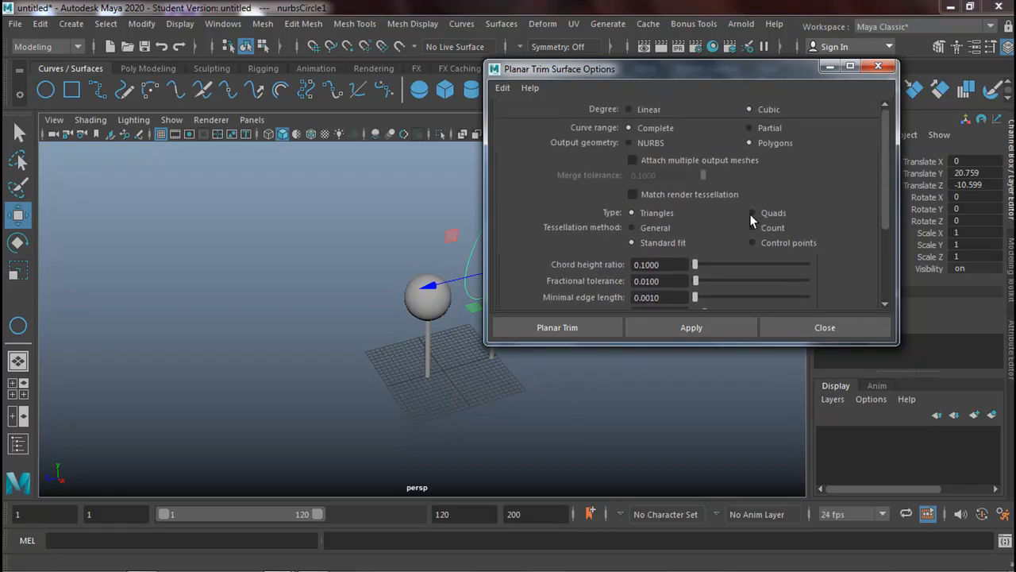
pyautogui.scroll(-3, 749, 214)
pyautogui.click(754, 153)
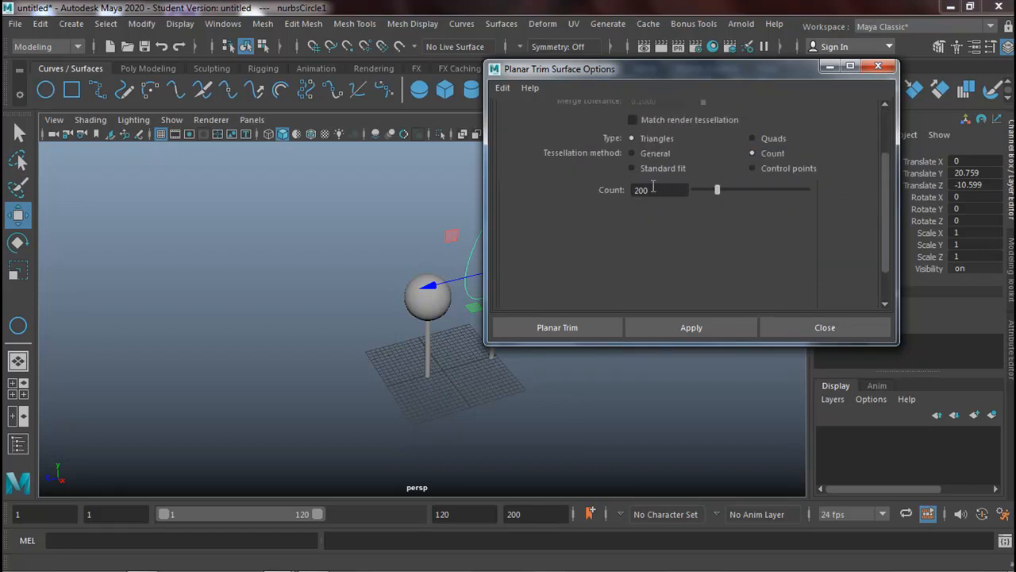
# Try filling the teardrop curve with a triangulated planar surface at a count of 50, and undo it.
pyautogui.moveTo(717, 190); pyautogui.dragTo(628, 189)
pyautogui.write('50')
pyautogui.moveTo(643, 75); pyautogui.dragTo(724, 80)
pyautogui.click(751, 331)
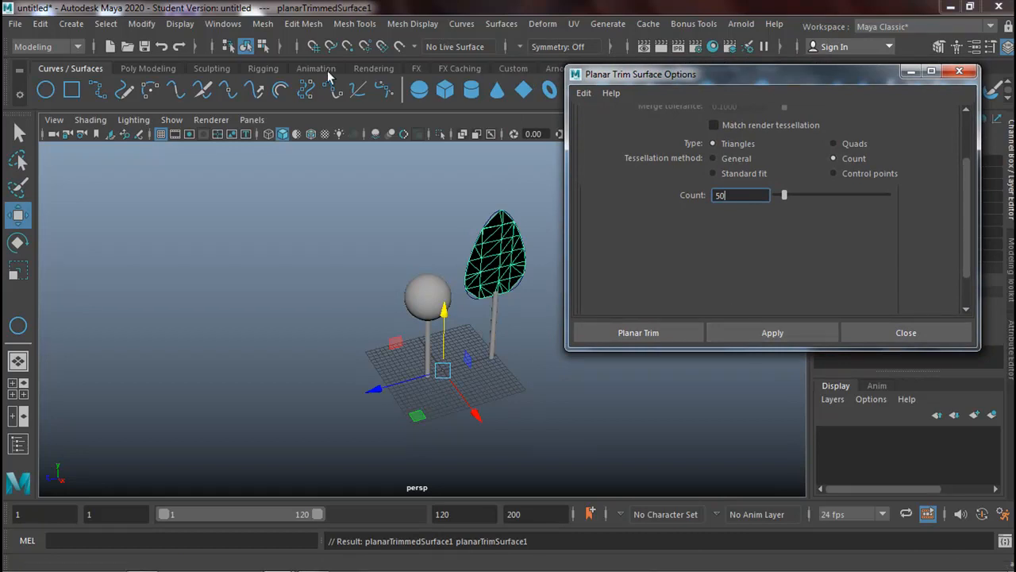
pyautogui.click(162, 46)
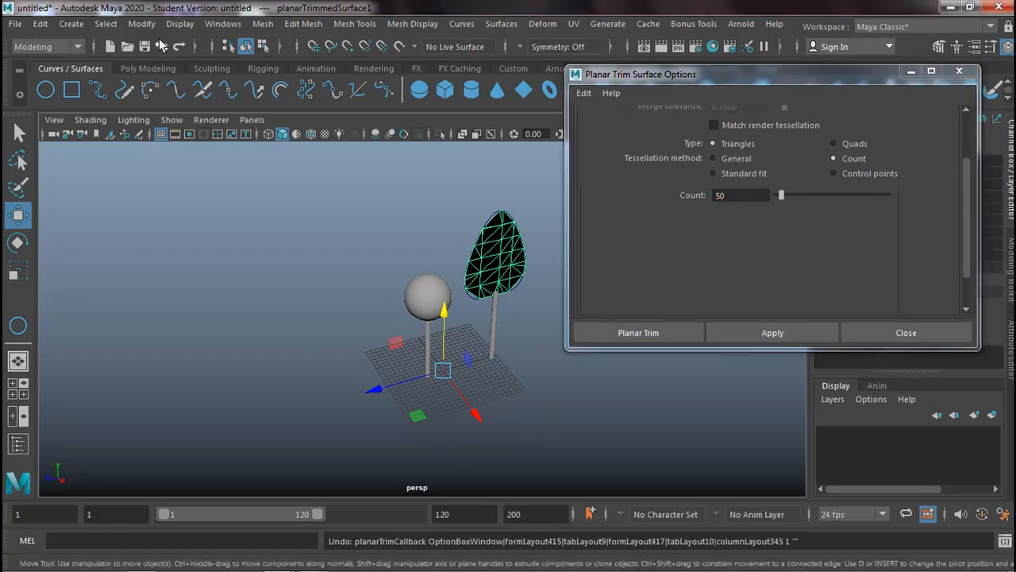
# Fill the teardrop curve with a planar polygon surface made of quads at a count of 100.
pyautogui.click(718, 194)
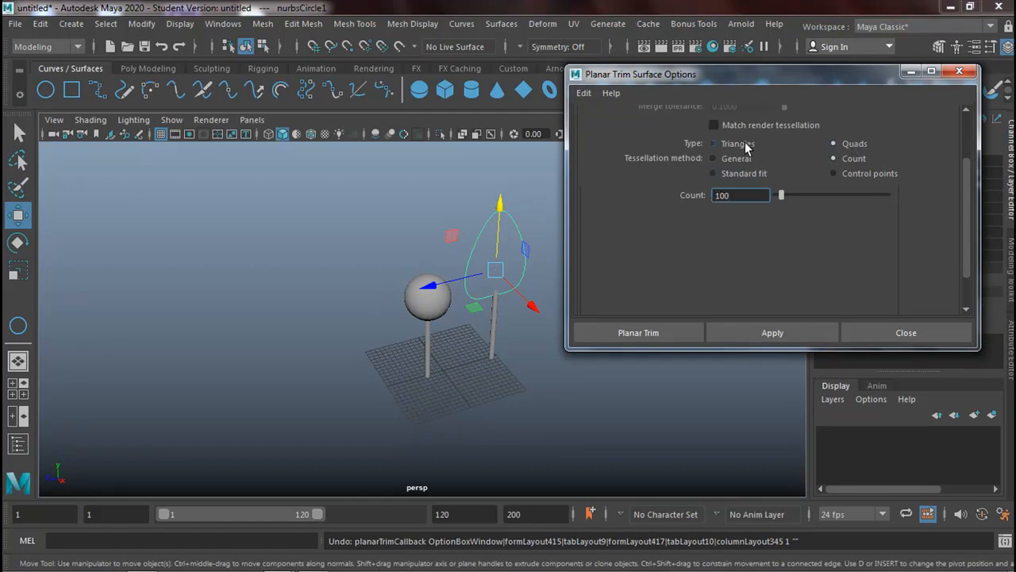
pyautogui.click(767, 333)
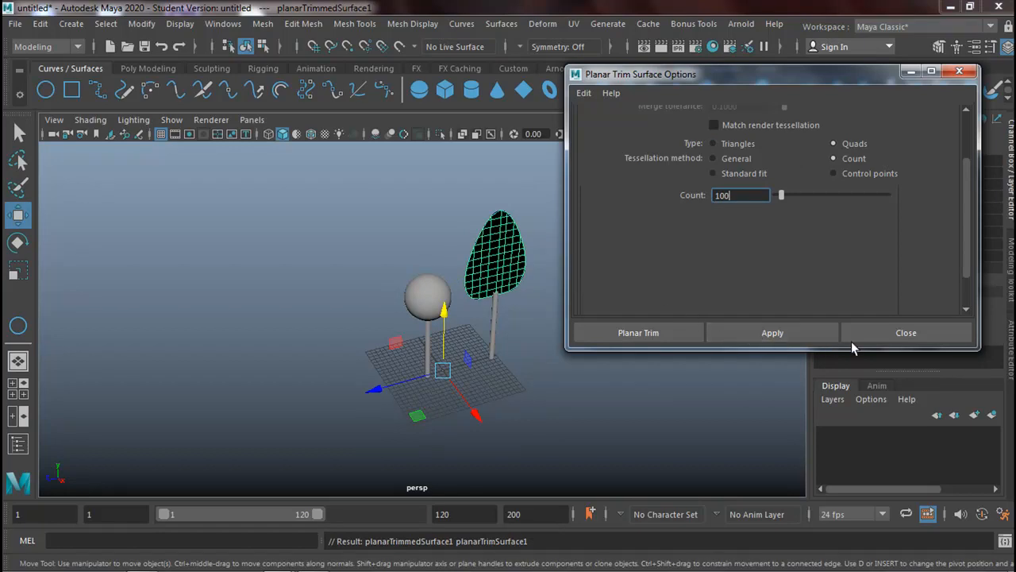
pyautogui.click(905, 333)
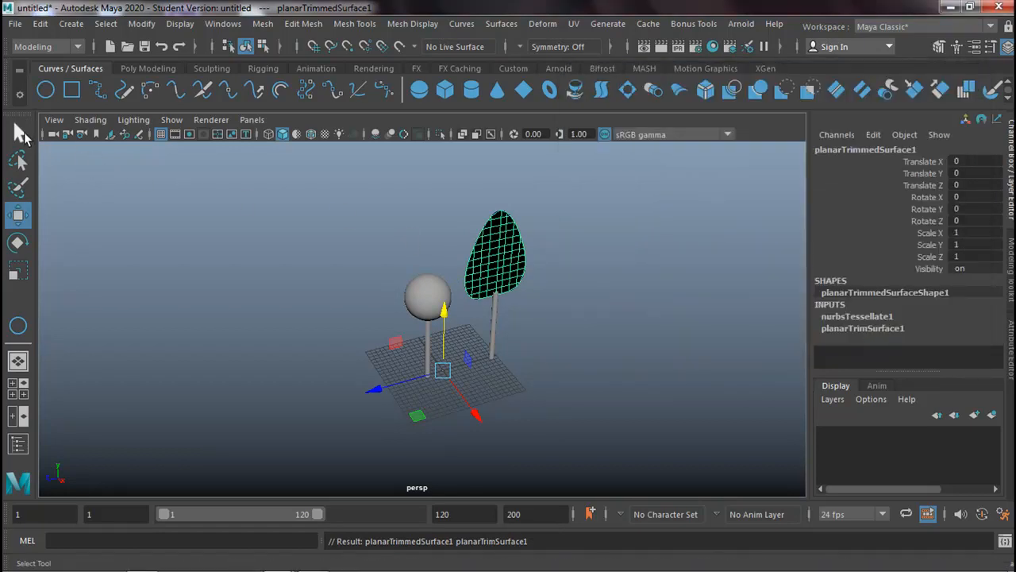
# Extrude the teardrop surface into a slab with a Local Translate Z of about -1.61.
pyautogui.click(19, 132)
pyautogui.click(508, 268)
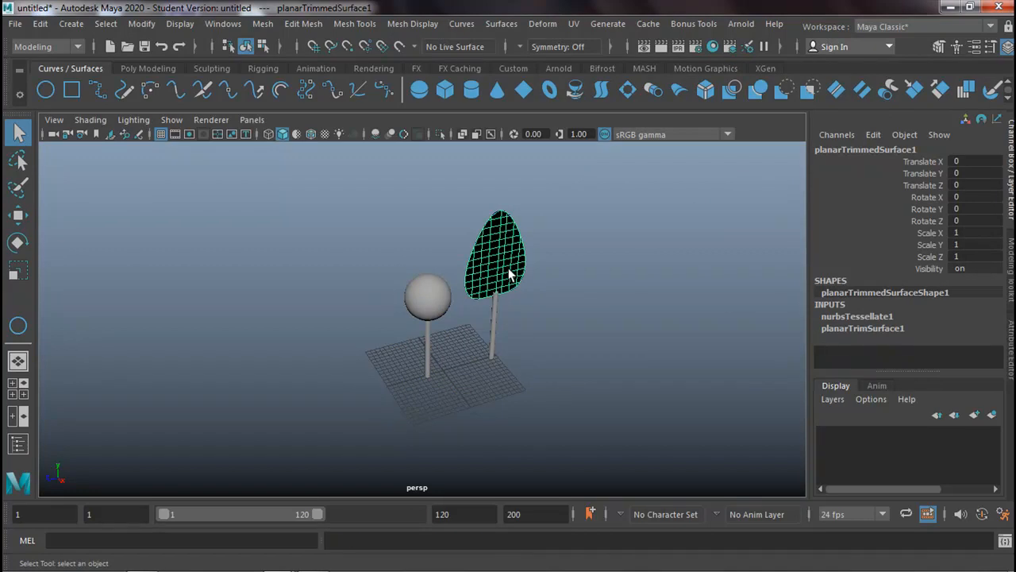
pyautogui.keyDown('alt'); pyautogui.moveTo(496, 263); pyautogui.dragTo(684, 242, button='right'); pyautogui.keyUp('alt')
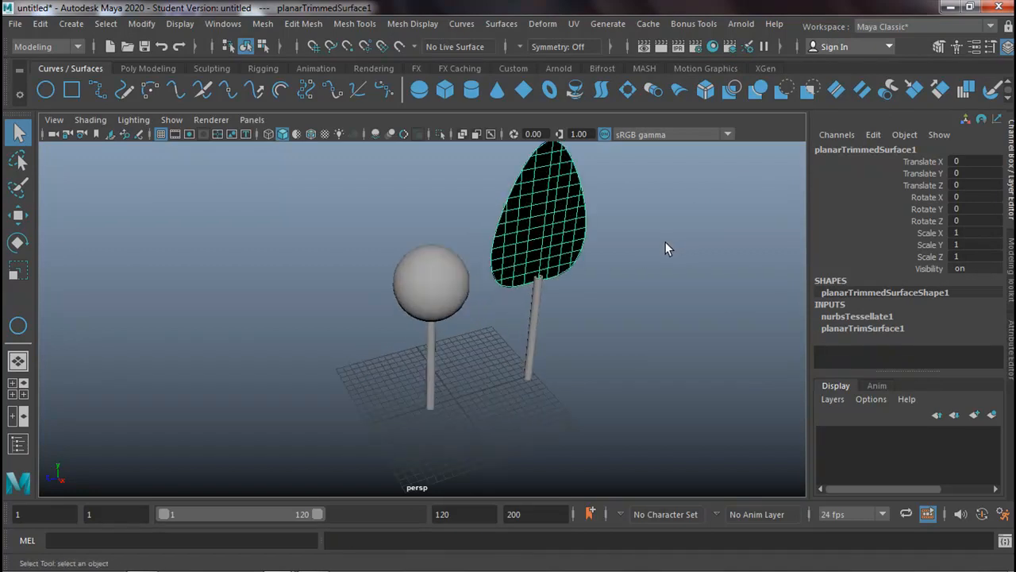
pyautogui.press('f')
pyautogui.keyDown('alt'); pyautogui.moveTo(449, 310); pyautogui.dragTo(612, 293); pyautogui.keyUp('alt')
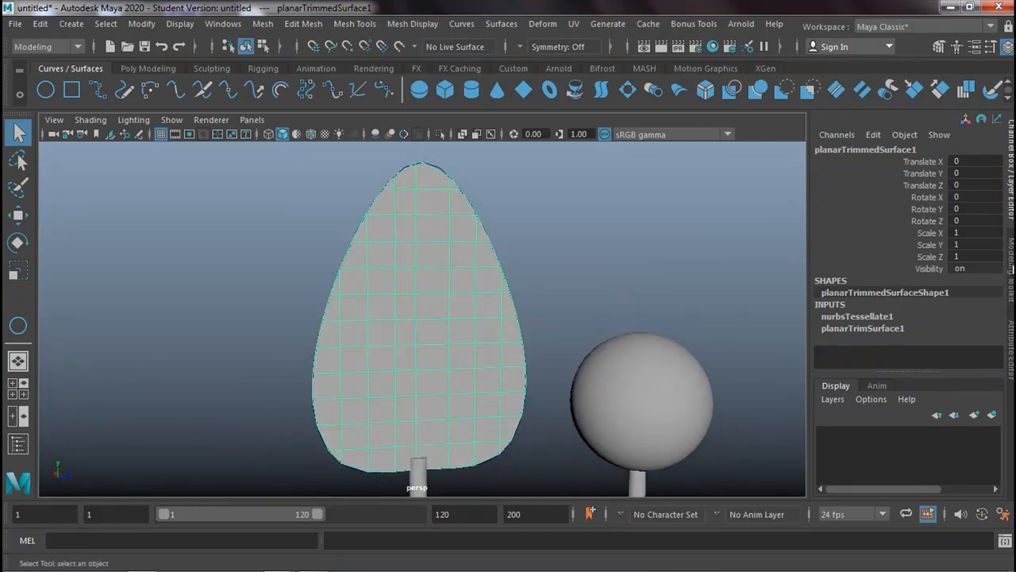
pyautogui.click(1011, 270)
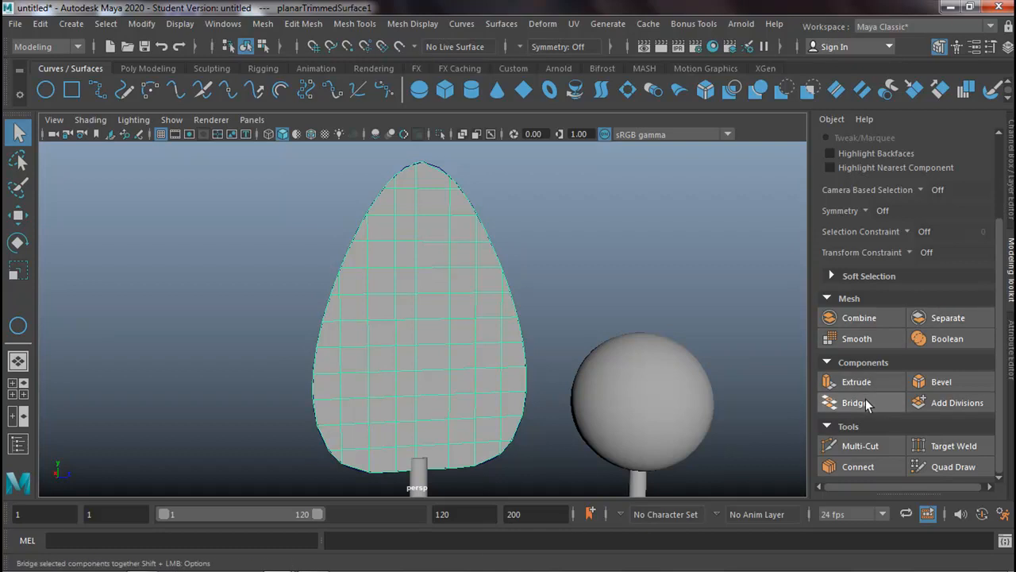
pyautogui.click(826, 382)
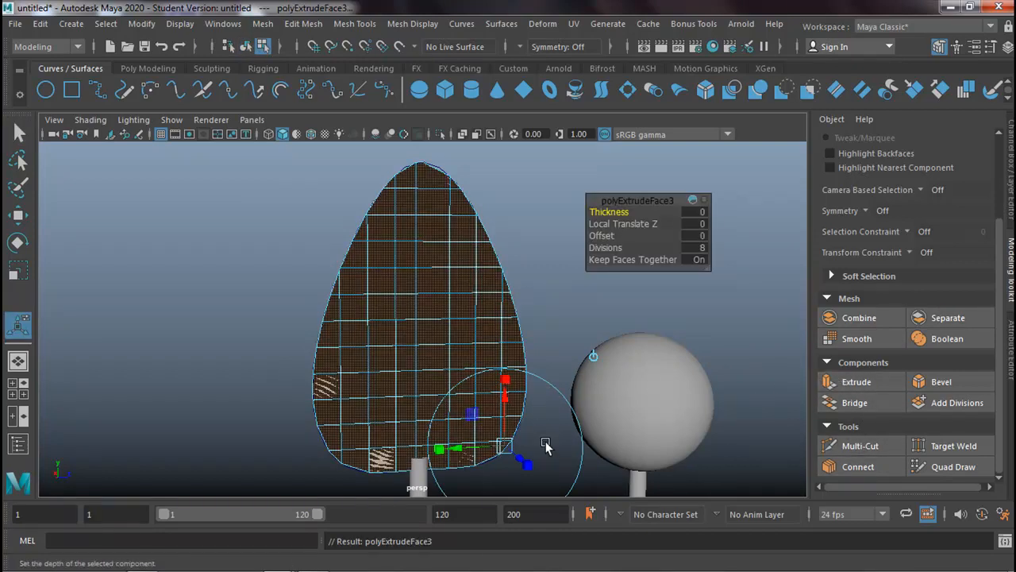
pyautogui.keyDown('alt'); pyautogui.moveTo(546, 365); pyautogui.dragTo(586, 382); pyautogui.keyUp('alt')
pyautogui.moveTo(505, 412); pyautogui.dragTo(469, 410)
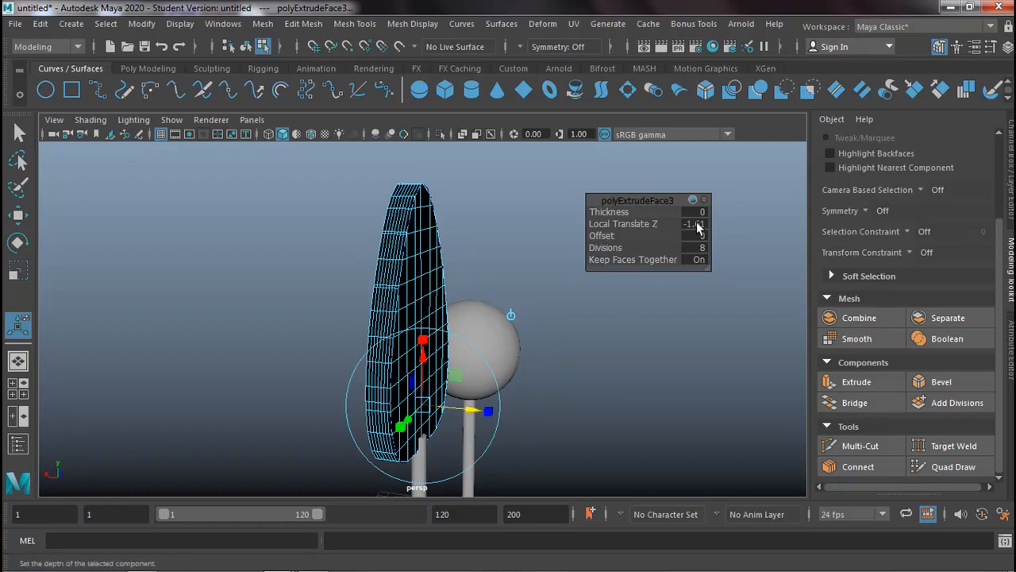
# Set the teardrop extrusion's divisions to 1 and leave the extrude manipulator.
pyautogui.click(699, 248)
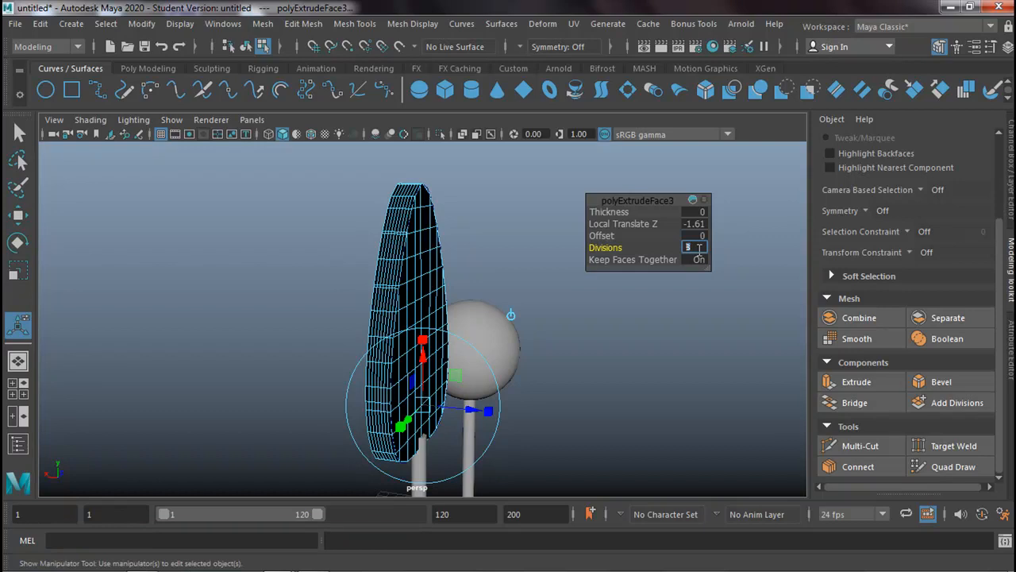
pyautogui.write('1')
pyautogui.press('Return')
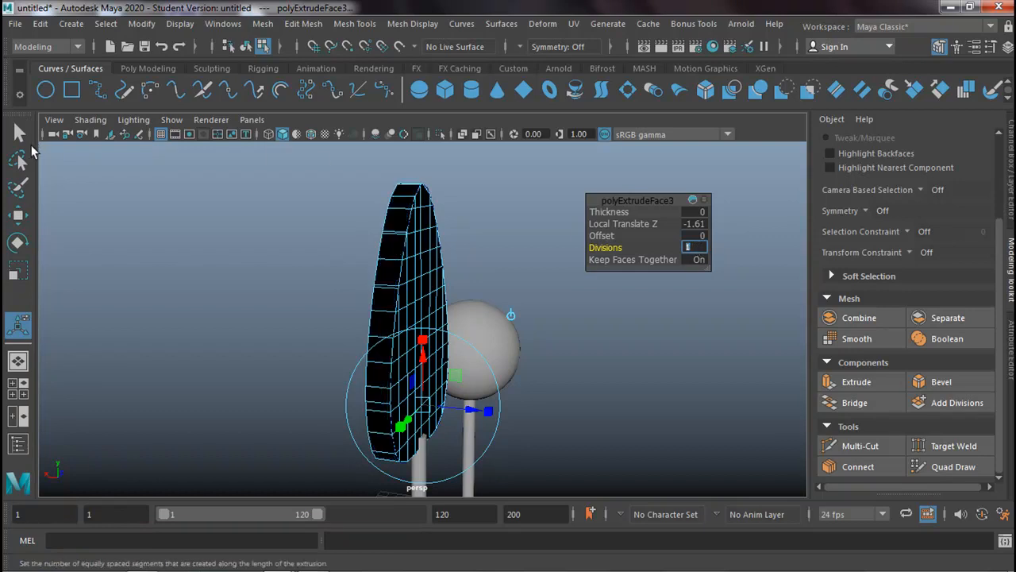
pyautogui.press('q')
# Return the extruded teardrop to object mode and reverse its normals.
pyautogui.keyDown('alt'); pyautogui.moveTo(375, 300); pyautogui.dragTo(608, 286); pyautogui.keyUp('alt')
pyautogui.keyDown('alt'); pyautogui.moveTo(607, 285); pyautogui.dragTo(497, 302, button='right'); pyautogui.keyUp('alt')
pyautogui.keyDown('alt'); pyautogui.moveTo(497, 302); pyautogui.dragTo(554, 291); pyautogui.keyUp('alt')
pyautogui.rightClick(433, 241)
pyautogui.moveTo(433, 239); pyautogui.dragTo(488, 134, button='right')
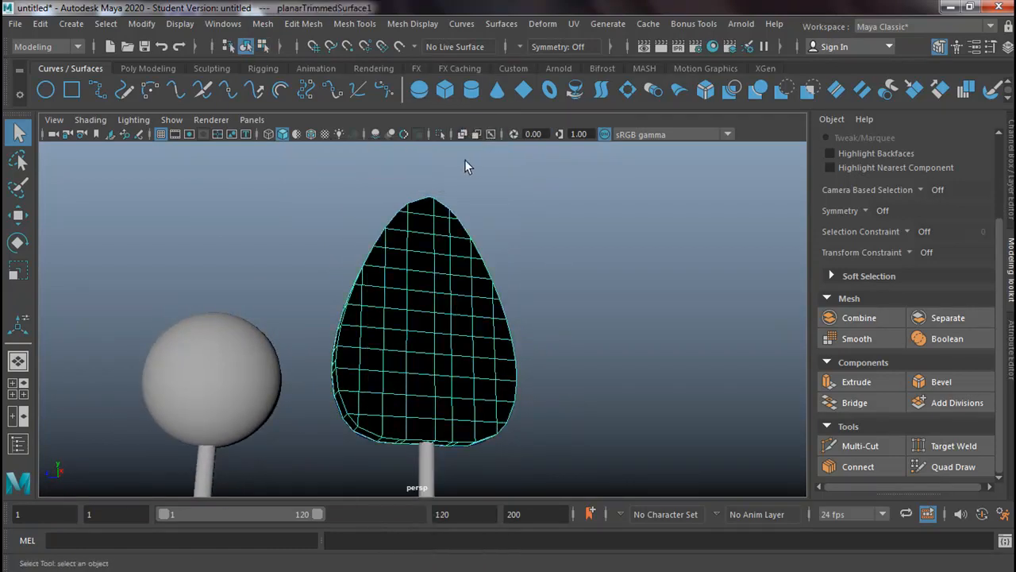
pyautogui.click(416, 25)
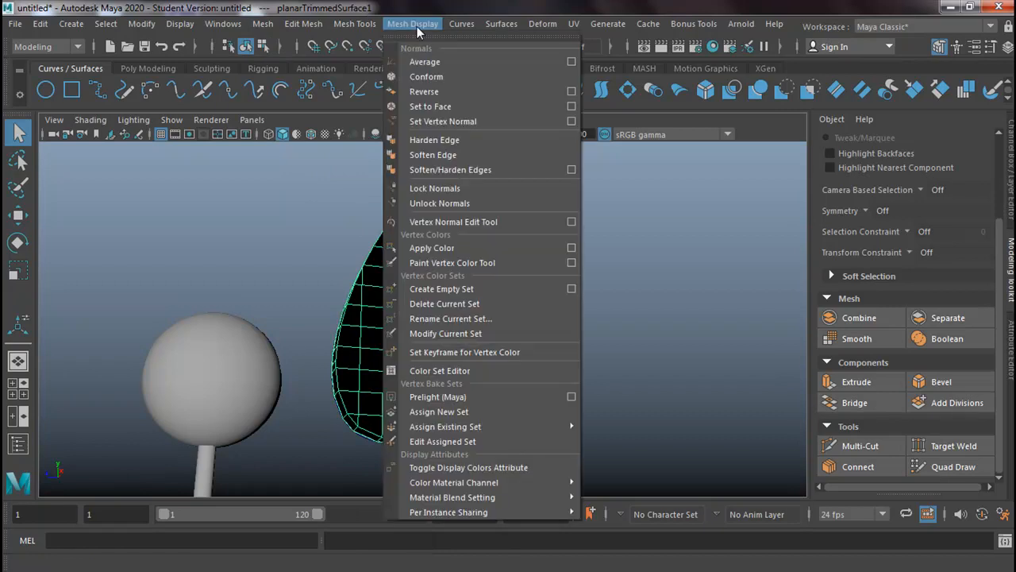
pyautogui.click(436, 89)
pyautogui.press('1')
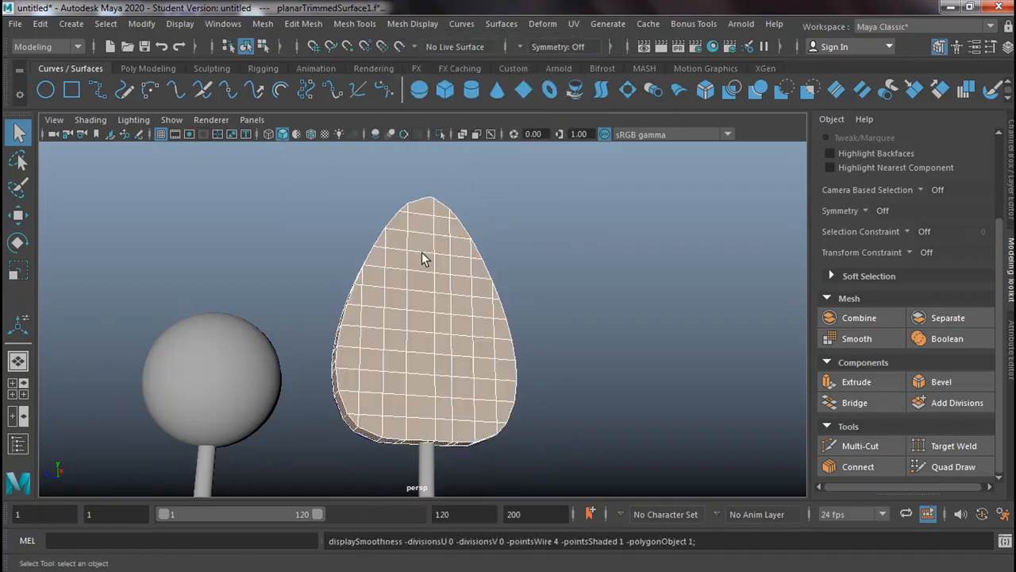
# Examine the teardrop's edges from both sides, return it to object mode and check its smooth preview.
pyautogui.moveTo(422, 252); pyautogui.dragTo(416, 107, button='right')
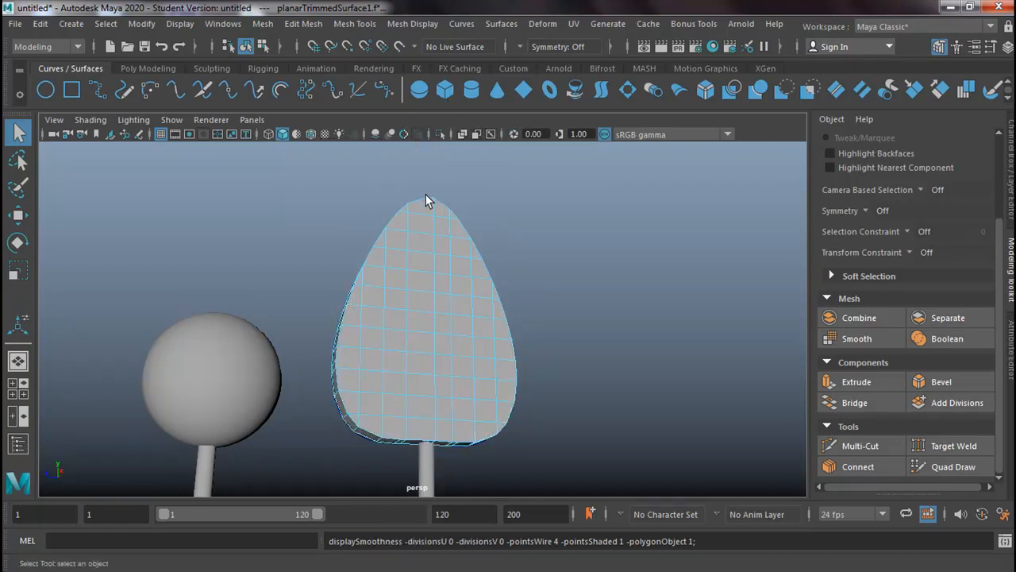
pyautogui.keyDown('alt'); pyautogui.moveTo(426, 261); pyautogui.dragTo(561, 273); pyautogui.keyUp('alt')
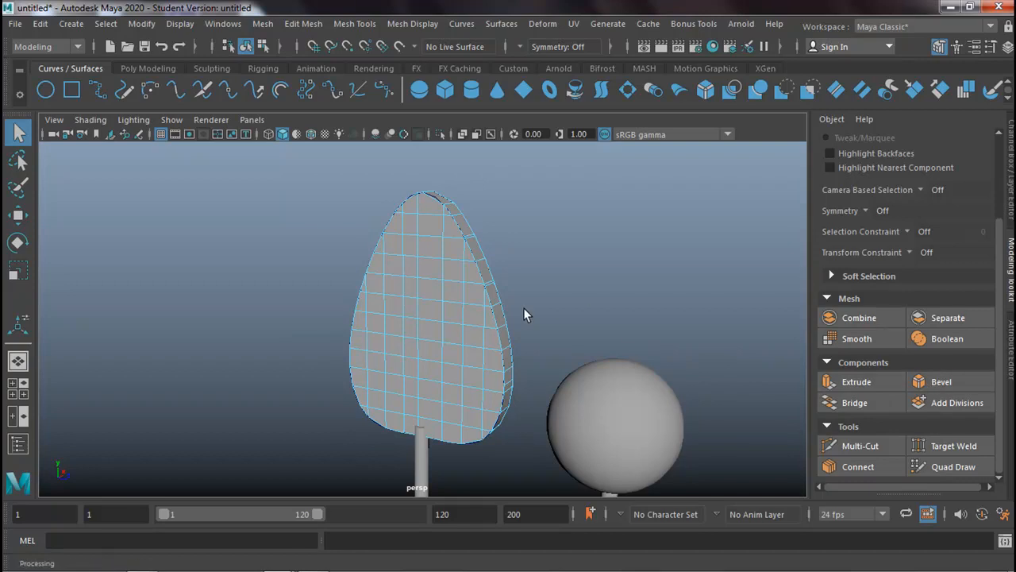
pyautogui.keyDown('alt'); pyautogui.moveTo(517, 304); pyautogui.dragTo(336, 295); pyautogui.keyUp('alt')
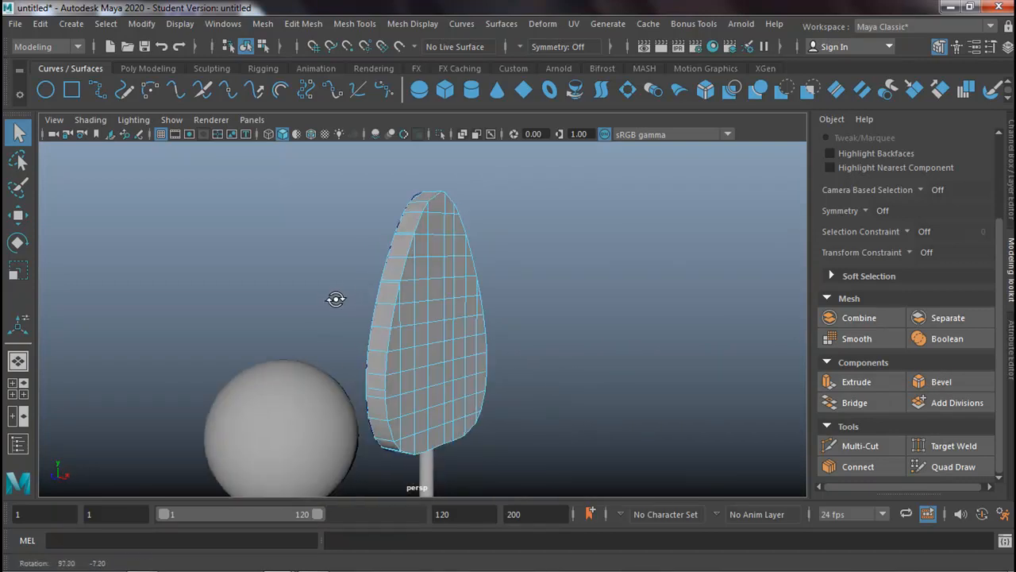
pyautogui.keyDown('alt'); pyautogui.moveTo(416, 221); pyautogui.dragTo(610, 251); pyautogui.keyUp('alt')
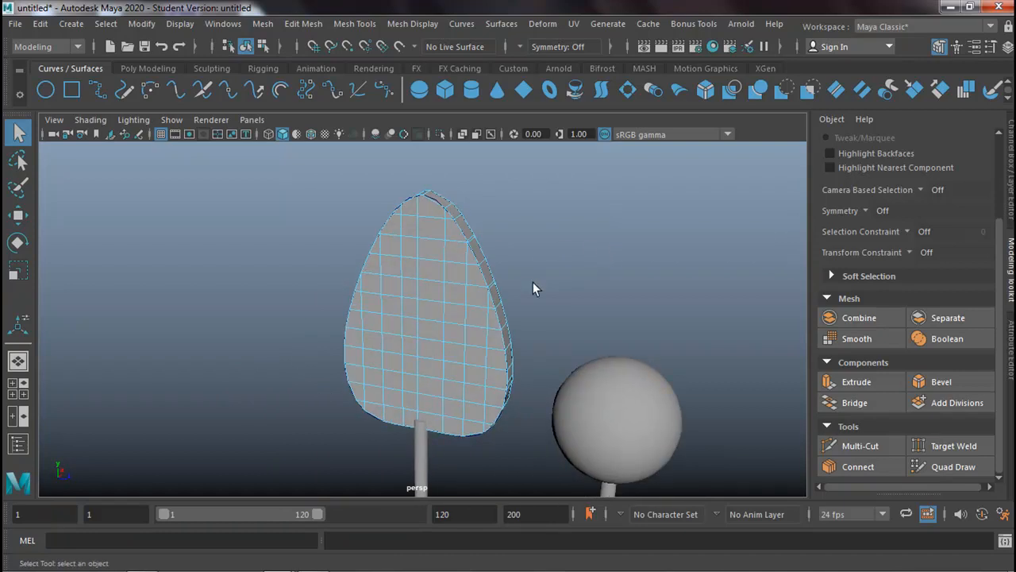
pyautogui.rightClick(431, 228)
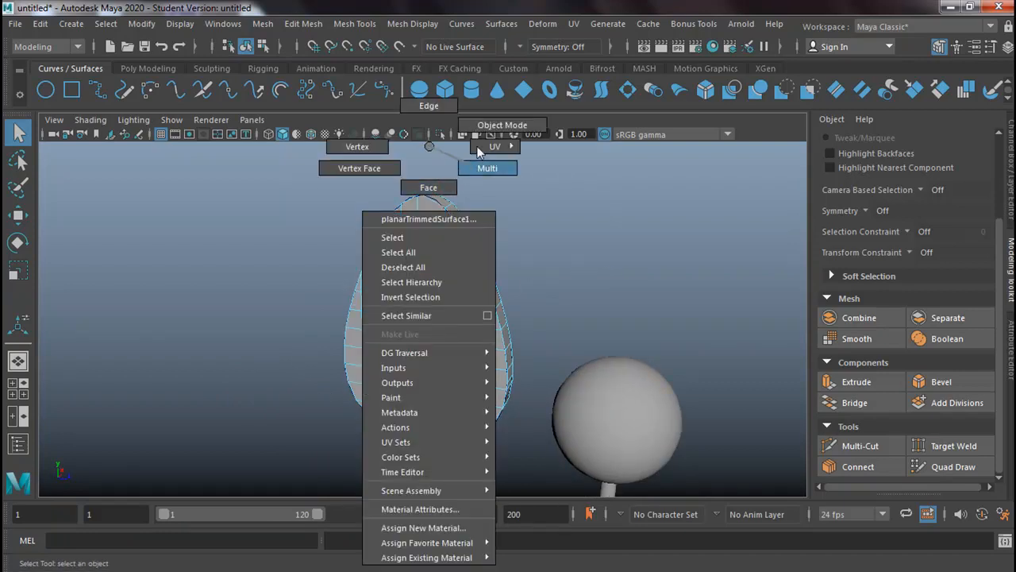
pyautogui.click(502, 125)
pyautogui.moveTo(434, 225); pyautogui.dragTo(433, 222)
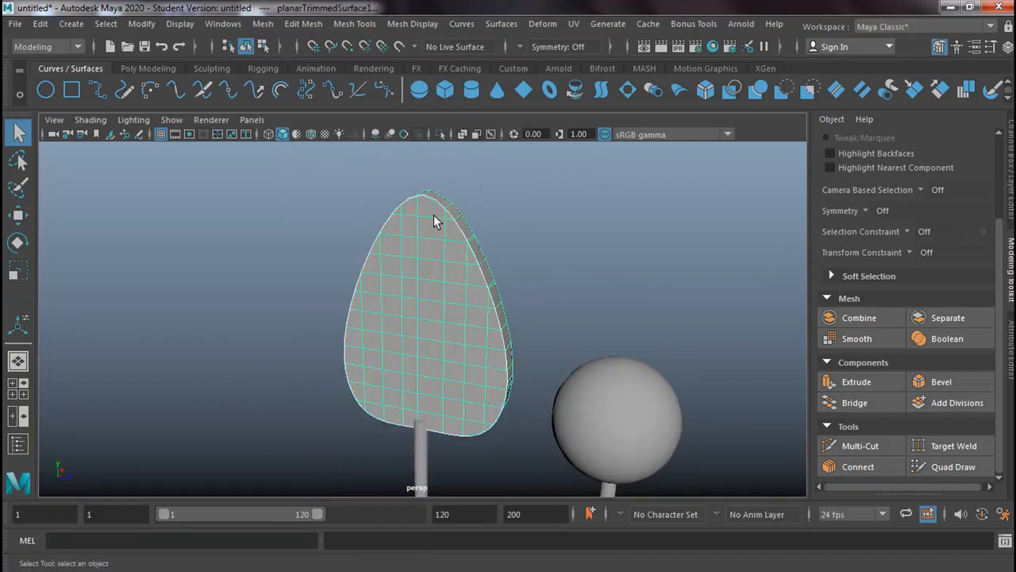
pyautogui.click(458, 223)
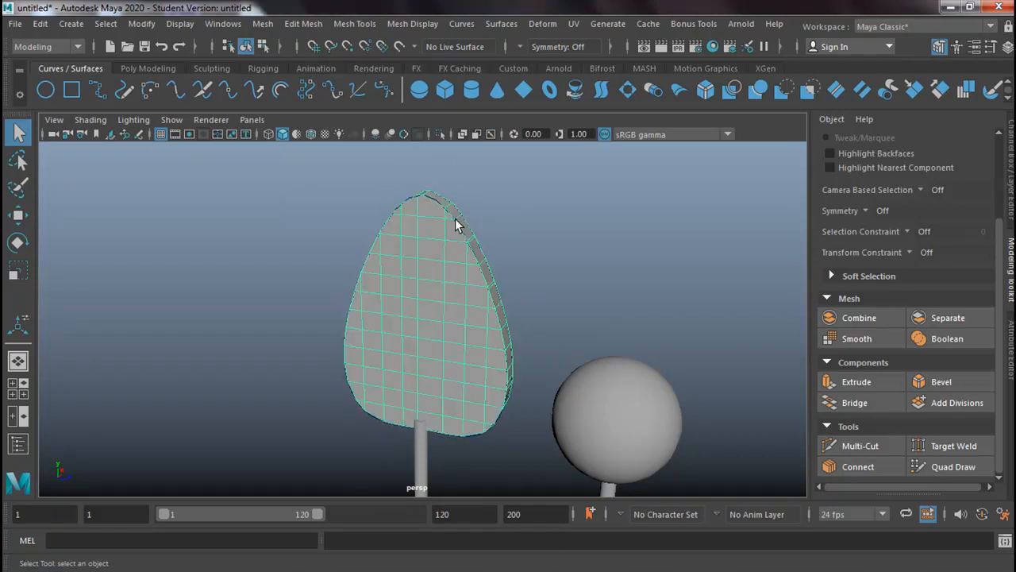
# Isolate the teardrop mesh in the front view with the grid hidden, and switch it to edge selection.
pyautogui.click(439, 133)
pyautogui.press('space')
pyautogui.moveTo(504, 282); pyautogui.dragTo(513, 321)
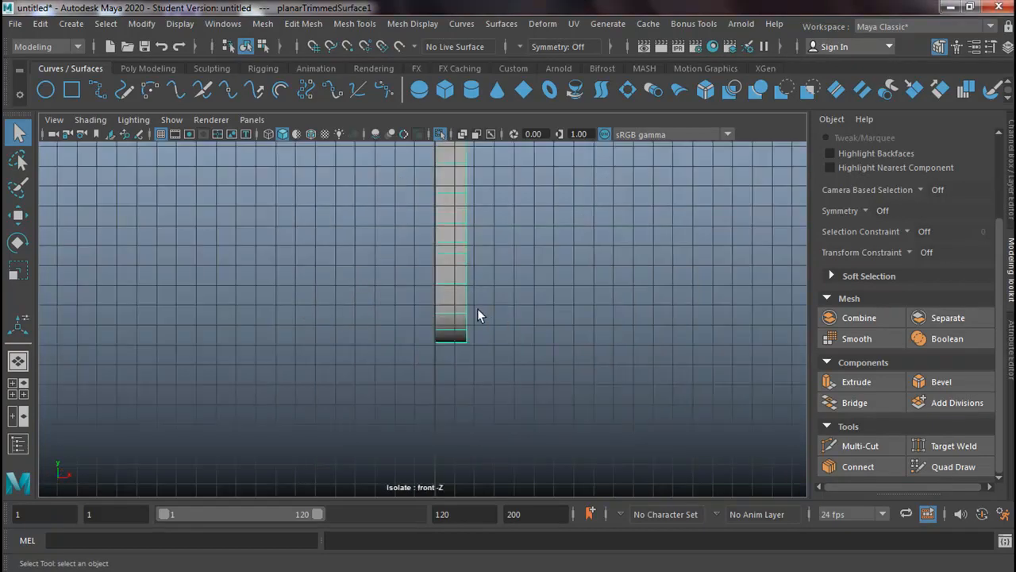
pyautogui.click(161, 133)
pyautogui.scroll(-1, 417, 271)
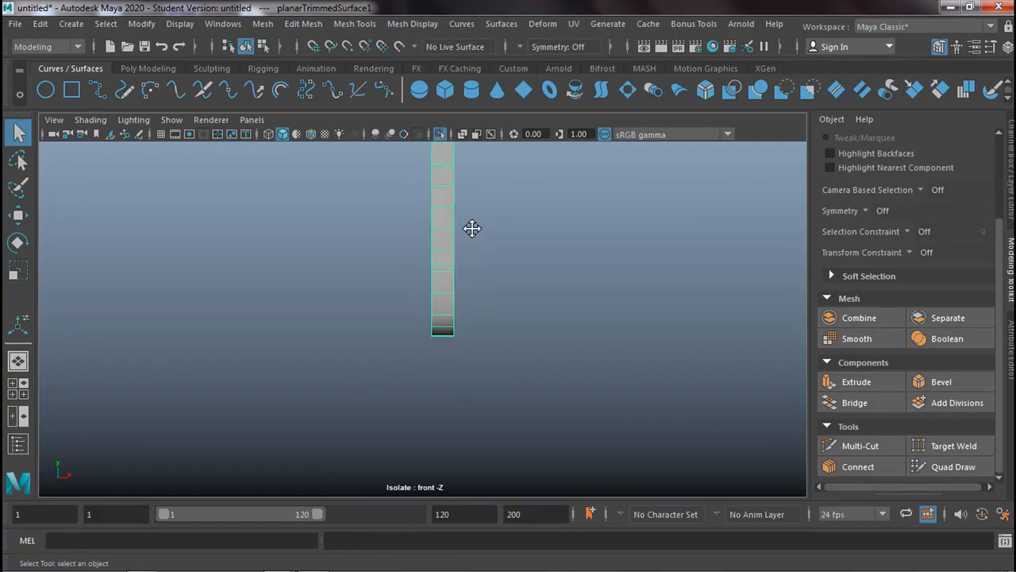
pyautogui.press('f')
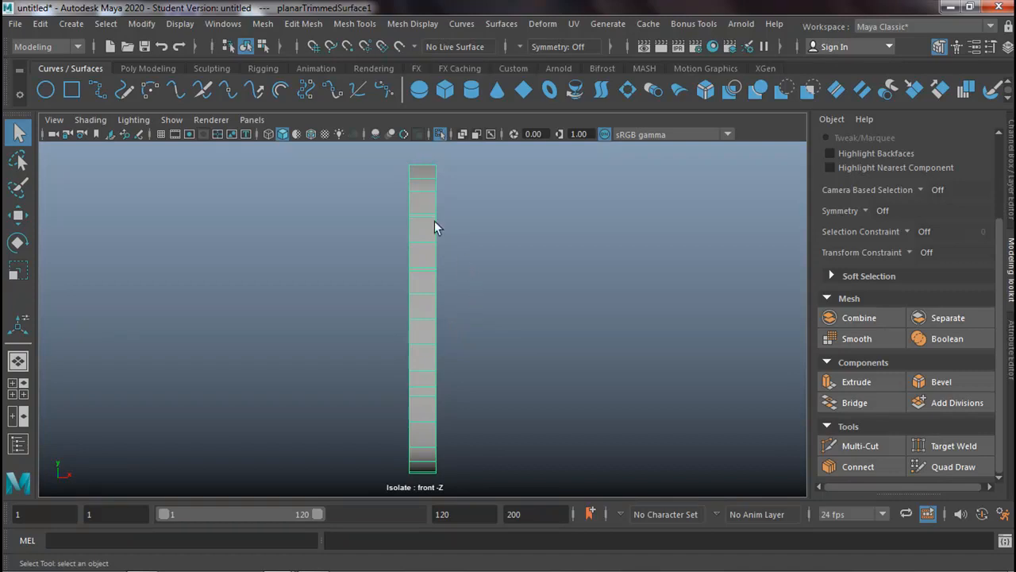
pyautogui.moveTo(424, 147)
pyautogui.mouseDown(button='right')
pyautogui.moveTo(424, 163)
pyautogui.moveTo(405, 134)
pyautogui.moveTo(418, 146)
pyautogui.mouseUp(button='right')
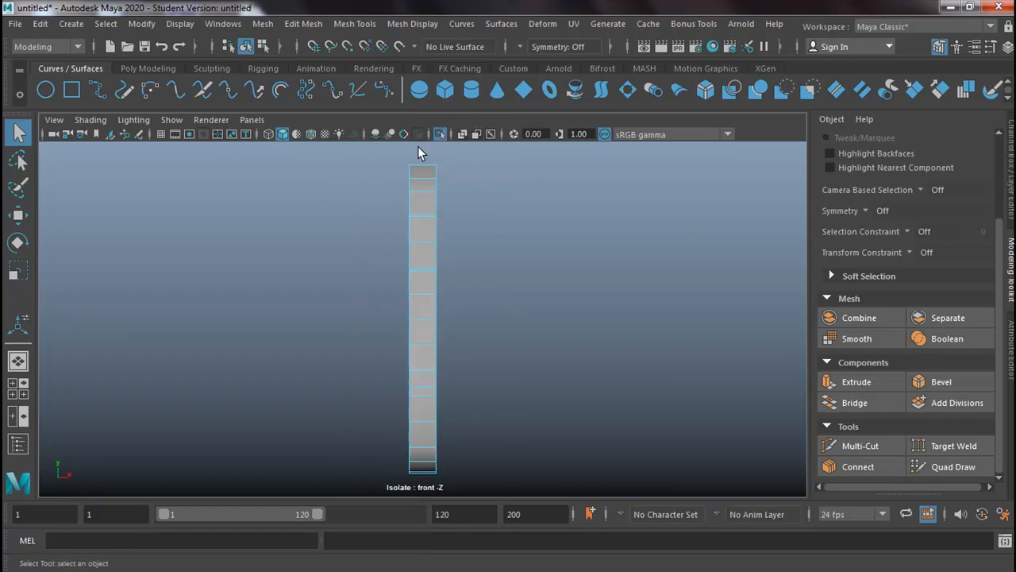
# Select all of the teardrop's edges and, in wireframe display, deselect the ones that span its thickness.
pyautogui.moveTo(388, 155); pyautogui.dragTo(510, 495)
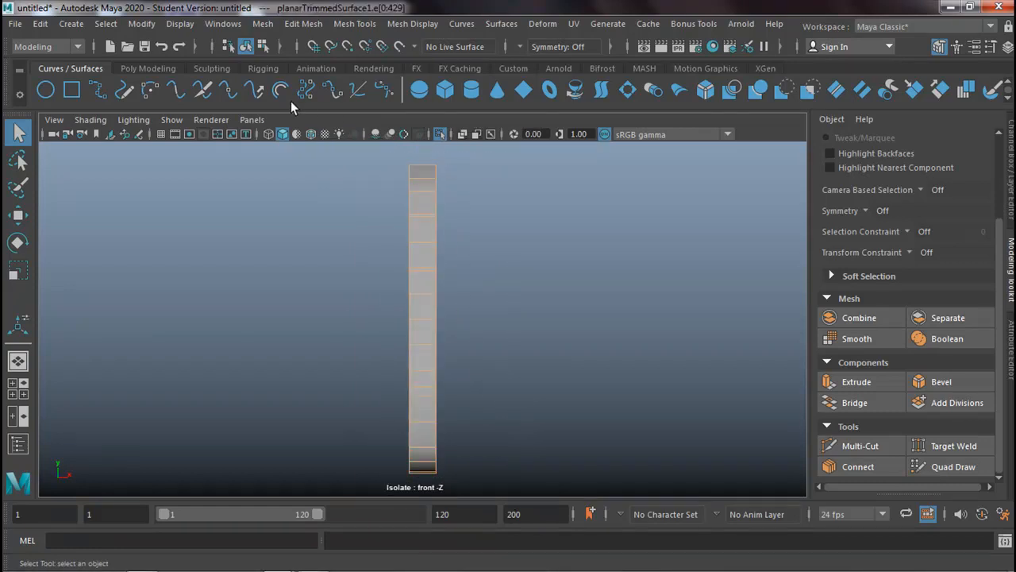
pyautogui.click(268, 135)
pyautogui.keyDown('alt'); pyautogui.moveTo(418, 167); pyautogui.dragTo(418, 482); pyautogui.keyUp('alt')
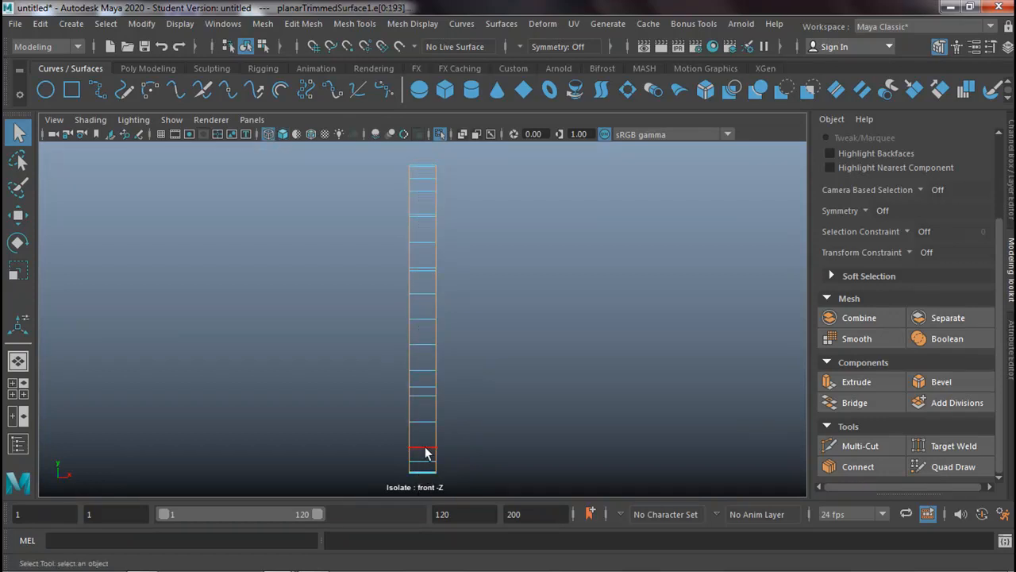
# In the side view, deselect all inner grid edges of the teardrop so that only its outer outline edges stay selected.
pyautogui.press('space')
pyautogui.moveTo(434, 254); pyautogui.dragTo(447, 211)
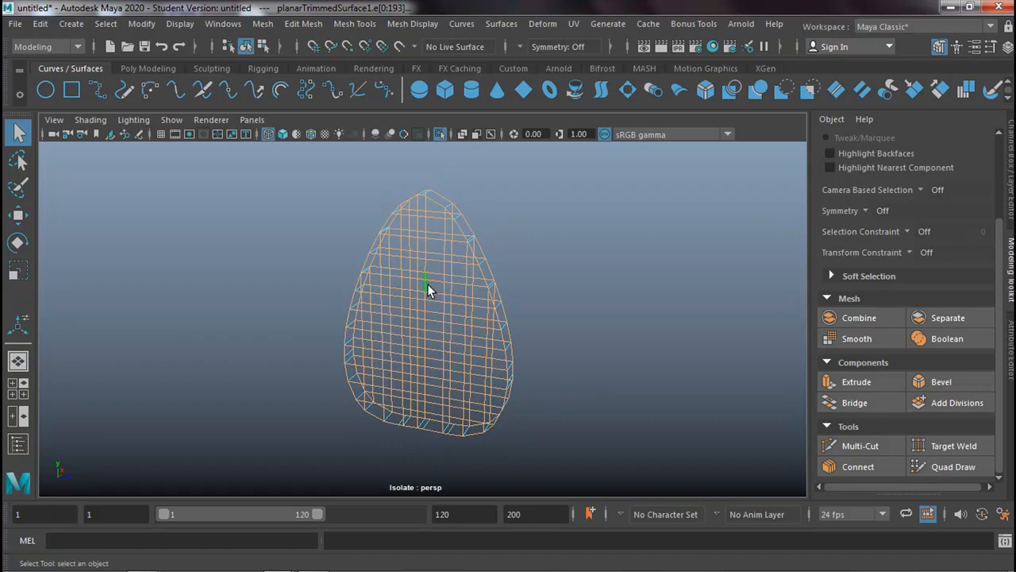
pyautogui.press('space')
pyautogui.moveTo(429, 290); pyautogui.dragTo(385, 266)
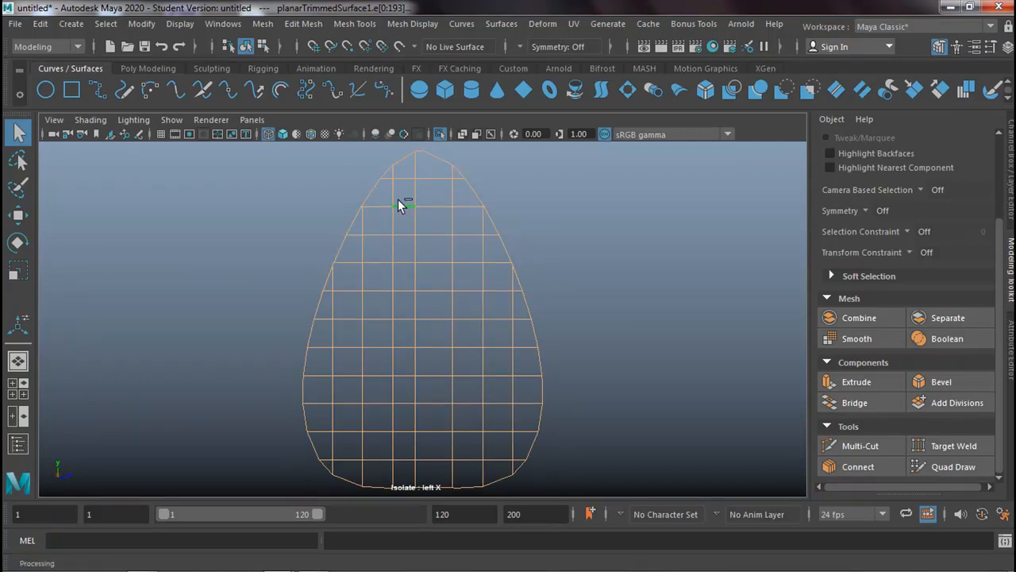
pyautogui.moveTo(379, 197); pyautogui.dragTo(482, 458)
pyautogui.keyDown('ctrl'); pyautogui.moveTo(376, 472); pyautogui.dragTo(328, 285); pyautogui.keyUp('ctrl')
pyautogui.keyDown('ctrl'); pyautogui.moveTo(435, 191); pyautogui.dragTo(458, 175); pyautogui.keyUp('ctrl')
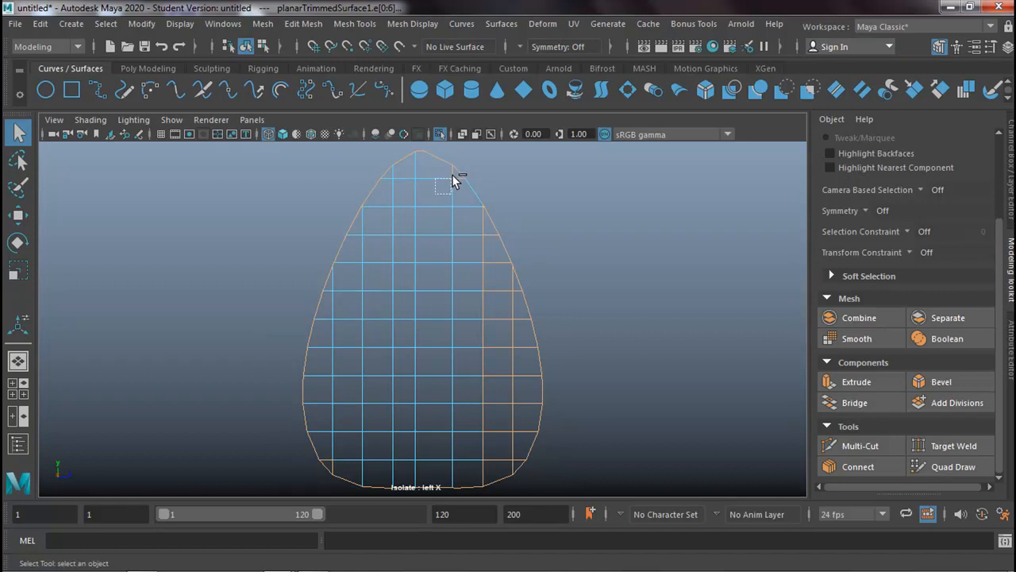
pyautogui.keyDown('ctrl'); pyautogui.moveTo(468, 221); pyautogui.dragTo(486, 258); pyautogui.keyUp('ctrl')
pyautogui.keyDown('ctrl'); pyautogui.moveTo(506, 346); pyautogui.dragTo(510, 358); pyautogui.keyUp('ctrl')
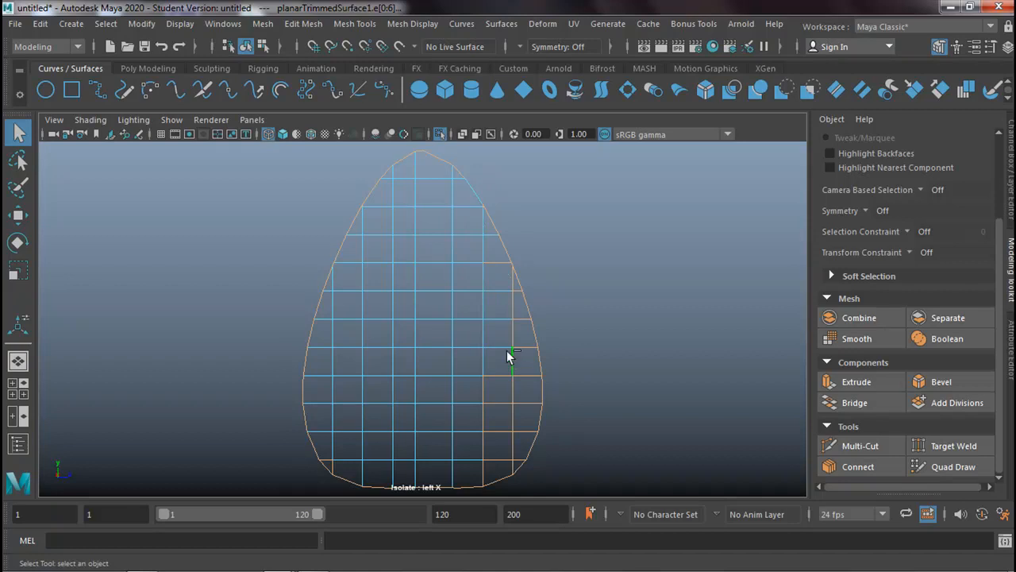
pyautogui.keyDown('ctrl'); pyautogui.moveTo(483, 267); pyautogui.dragTo(508, 466); pyautogui.keyUp('ctrl')
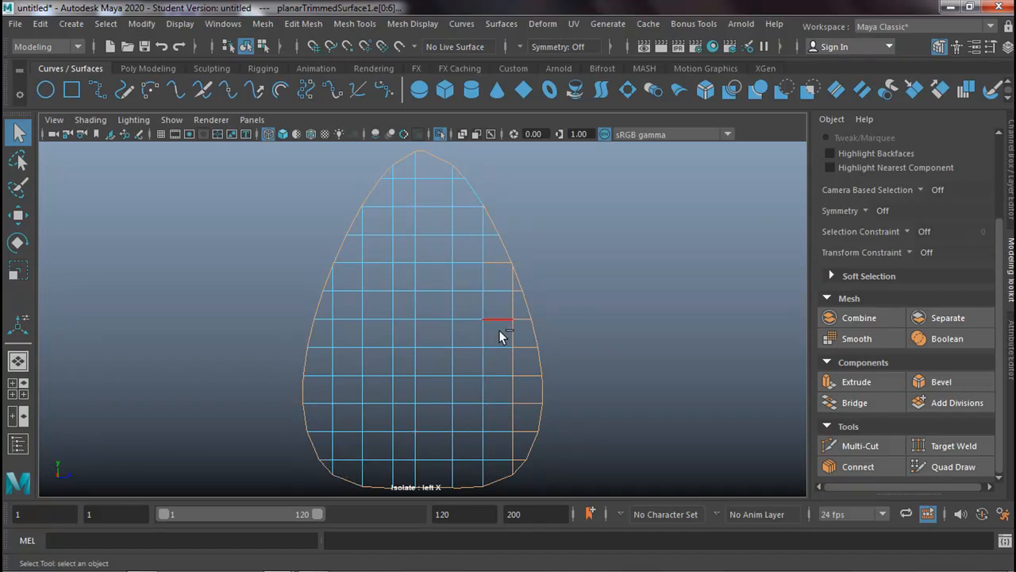
pyautogui.keyDown('ctrl'); pyautogui.moveTo(525, 409); pyautogui.dragTo(519, 464); pyautogui.keyUp('ctrl')
pyautogui.keyDown('ctrl'); pyautogui.moveTo(494, 330); pyautogui.dragTo(515, 293); pyautogui.keyUp('ctrl')
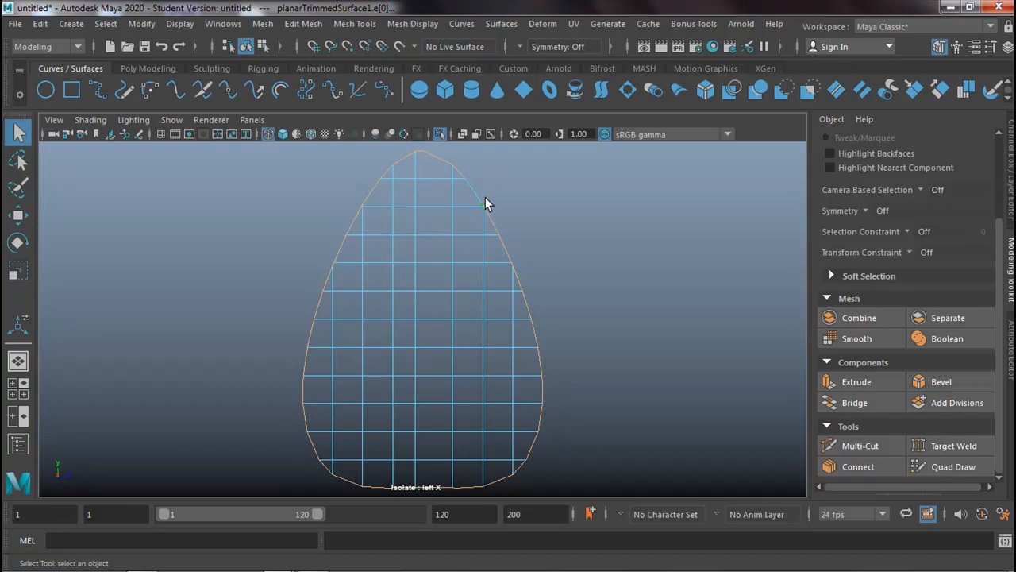
# Try to bevel the selected outline edges in perspective with fractions of 5 and 10, and undo the bevel.
pyautogui.press('space')
pyautogui.moveTo(486, 198); pyautogui.dragTo(485, 159)
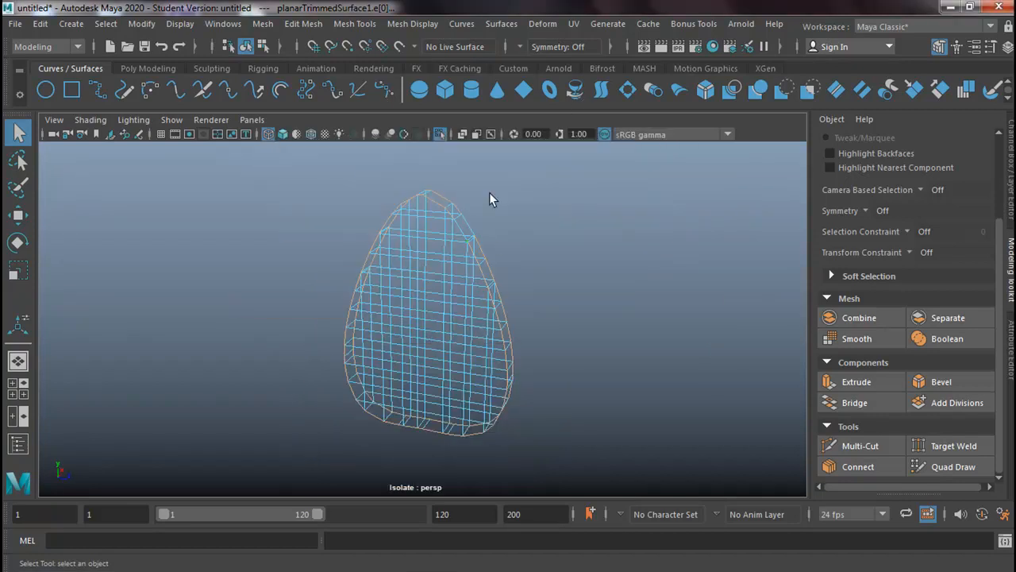
pyautogui.keyDown('alt'); pyautogui.moveTo(462, 236); pyautogui.dragTo(629, 191, button='right'); pyautogui.keyUp('alt')
pyautogui.keyDown('alt'); pyautogui.moveTo(585, 207); pyautogui.dragTo(535, 310, button='middle'); pyautogui.keyUp('alt')
pyautogui.keyDown('alt'); pyautogui.moveTo(468, 270); pyautogui.dragTo(654, 191, button='right'); pyautogui.keyUp('alt')
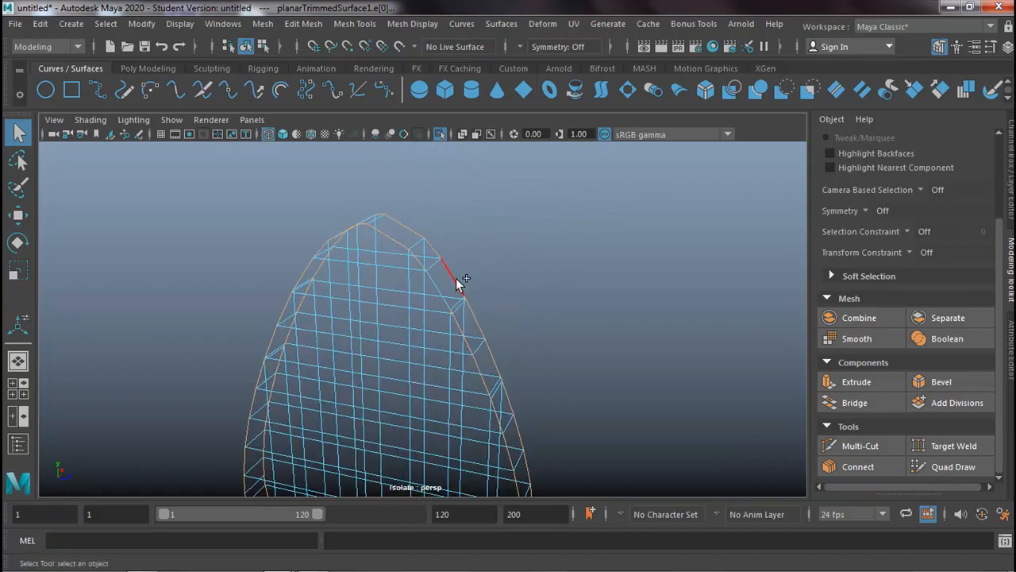
pyautogui.keyDown('alt'); pyautogui.moveTo(538, 279); pyautogui.dragTo(439, 264); pyautogui.keyUp('alt')
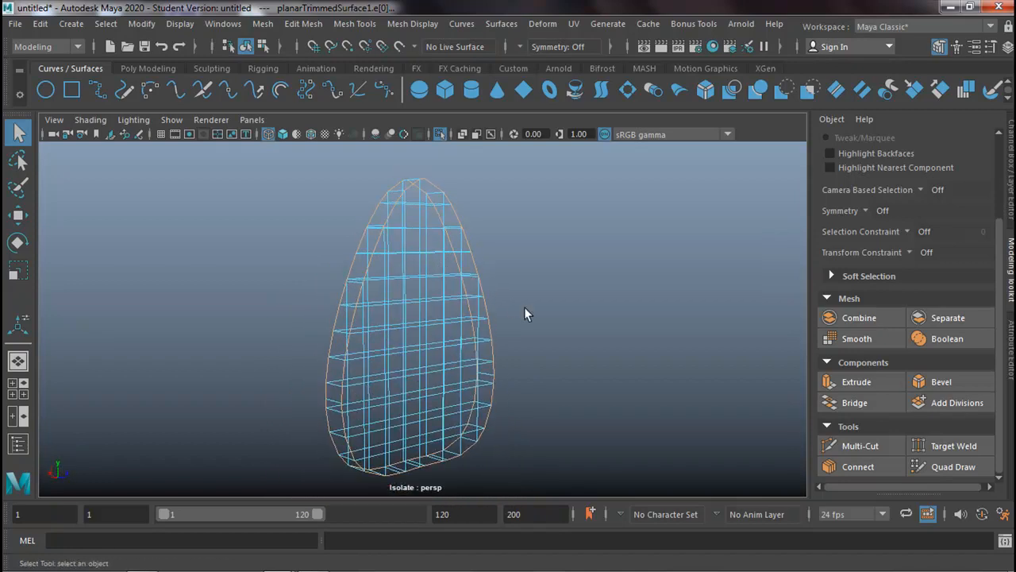
pyautogui.click(936, 384)
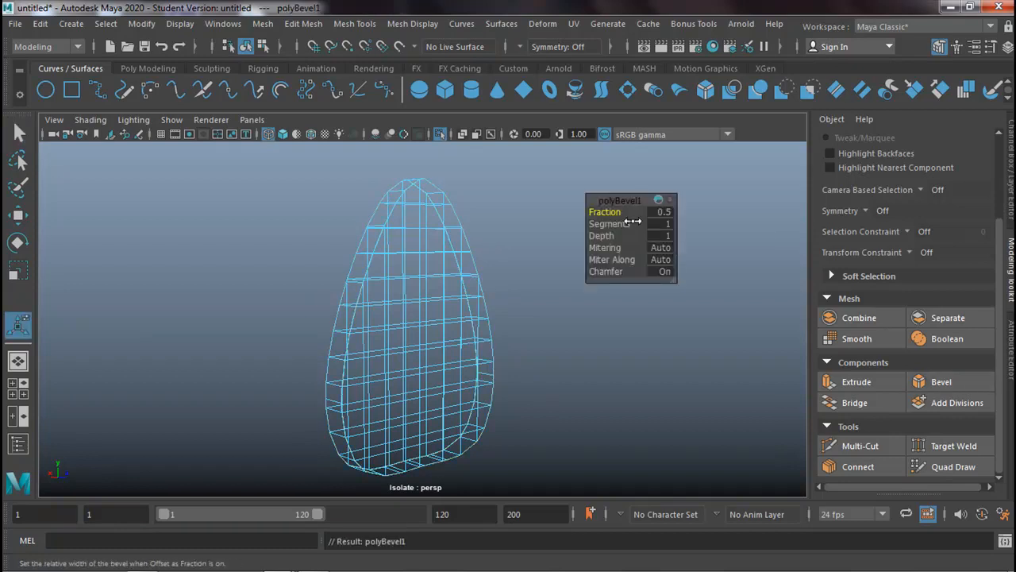
pyautogui.click(661, 211)
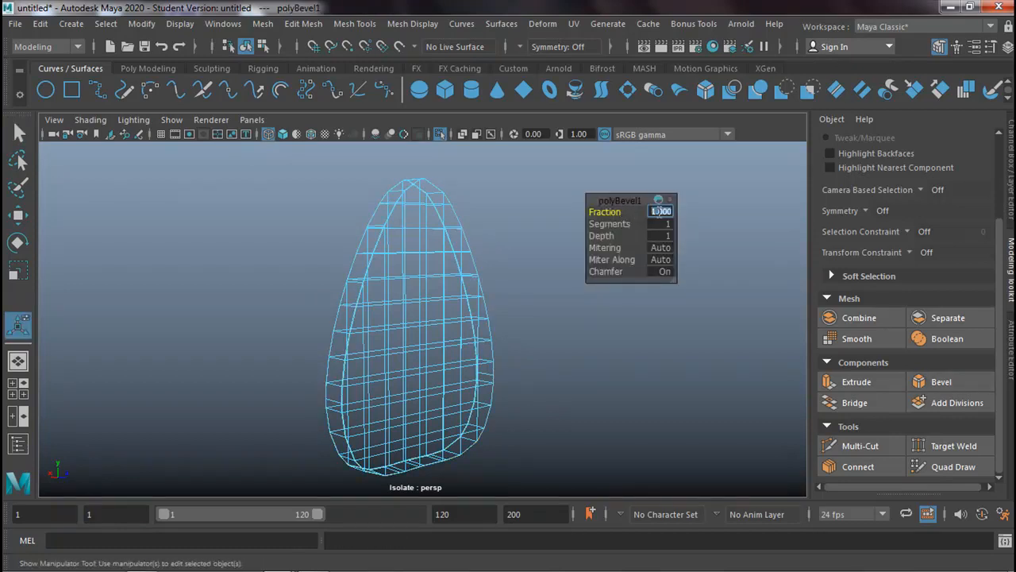
pyautogui.write('.5')
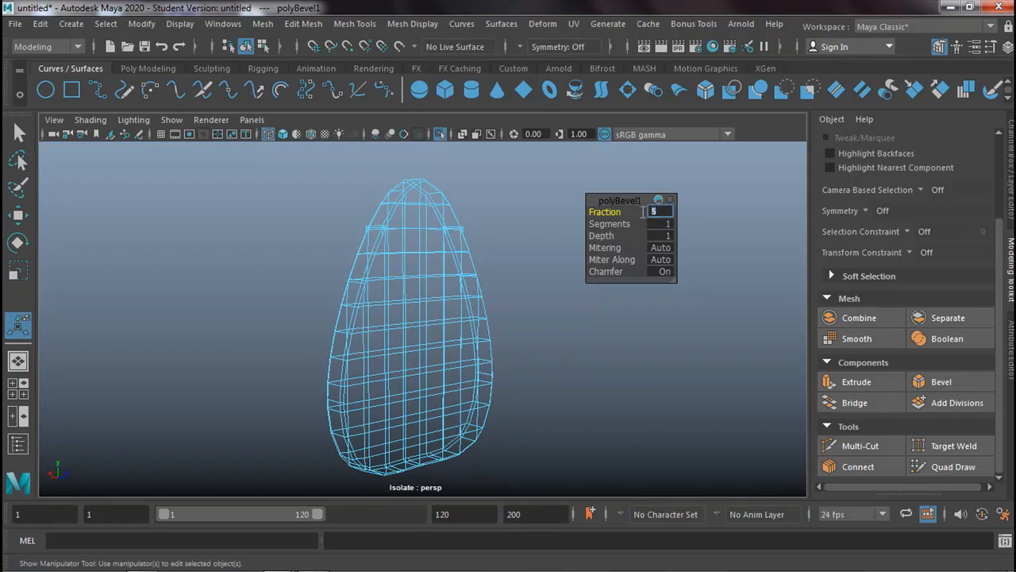
pyautogui.press('Return')
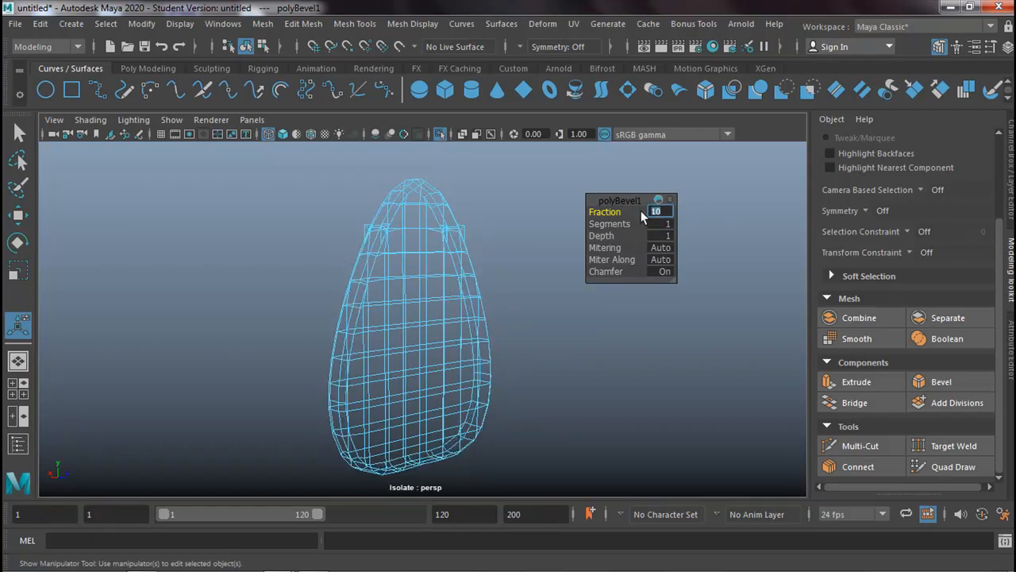
pyautogui.keyDown('alt'); pyautogui.moveTo(457, 218); pyautogui.dragTo(318, 203); pyautogui.keyUp('alt')
pyautogui.keyDown('alt'); pyautogui.moveTo(211, 197); pyautogui.dragTo(349, 238); pyautogui.keyUp('alt')
pyautogui.click(19, 132)
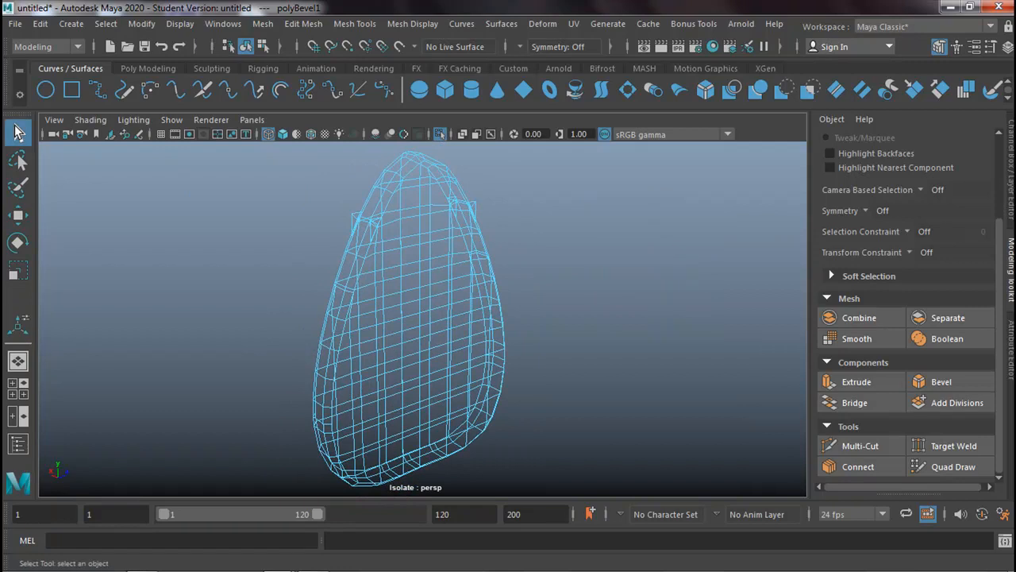
pyautogui.click(162, 46)
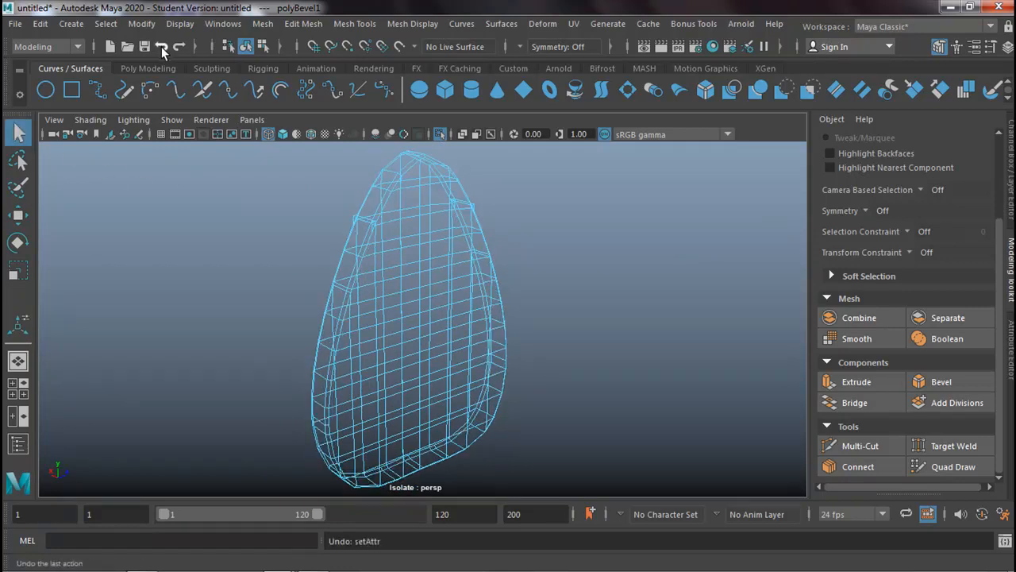
pyautogui.click(162, 46)
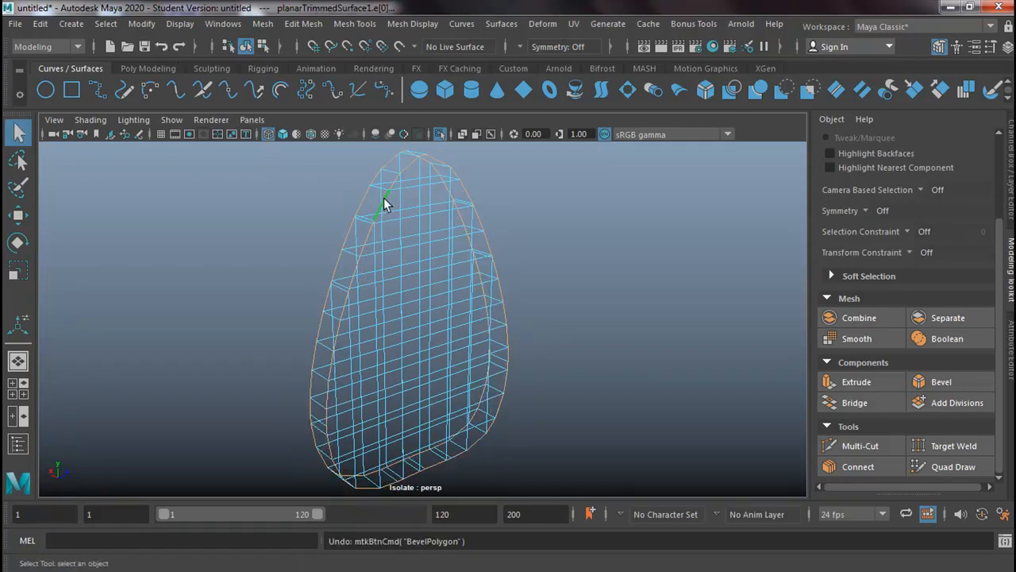
# Deselect the stray short grid edges that meet the outline at the teardrop's upper rim corners on one side.
pyautogui.moveTo(365, 250)
pyautogui.keyDown('alt'); pyautogui.mouseDown()
pyautogui.moveTo(336, 275)
pyautogui.moveTo(374, 265)
pyautogui.moveTo(366, 247)
pyautogui.mouseUp(); pyautogui.keyUp('alt')
pyautogui.keyDown('alt'); pyautogui.moveTo(389, 239); pyautogui.dragTo(468, 218, button='right'); pyautogui.keyUp('alt')
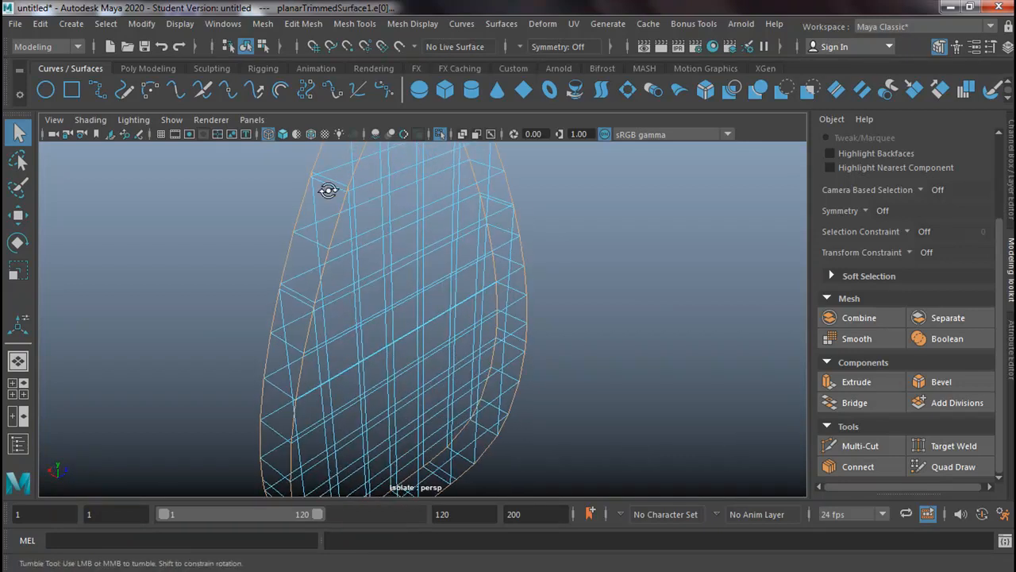
pyautogui.keyDown('alt'); pyautogui.moveTo(329, 190); pyautogui.dragTo(296, 212); pyautogui.keyUp('alt')
pyautogui.keyDown('alt'); pyautogui.moveTo(376, 213); pyautogui.dragTo(515, 192, button='right'); pyautogui.keyUp('alt')
pyautogui.keyDown('alt'); pyautogui.moveTo(316, 189); pyautogui.dragTo(263, 290); pyautogui.keyUp('alt')
pyautogui.keyDown('alt'); pyautogui.moveTo(263, 290); pyautogui.dragTo(546, 232, button='right'); pyautogui.keyUp('alt')
pyautogui.keyDown('alt'); pyautogui.moveTo(336, 222); pyautogui.dragTo(464, 336); pyautogui.keyUp('alt')
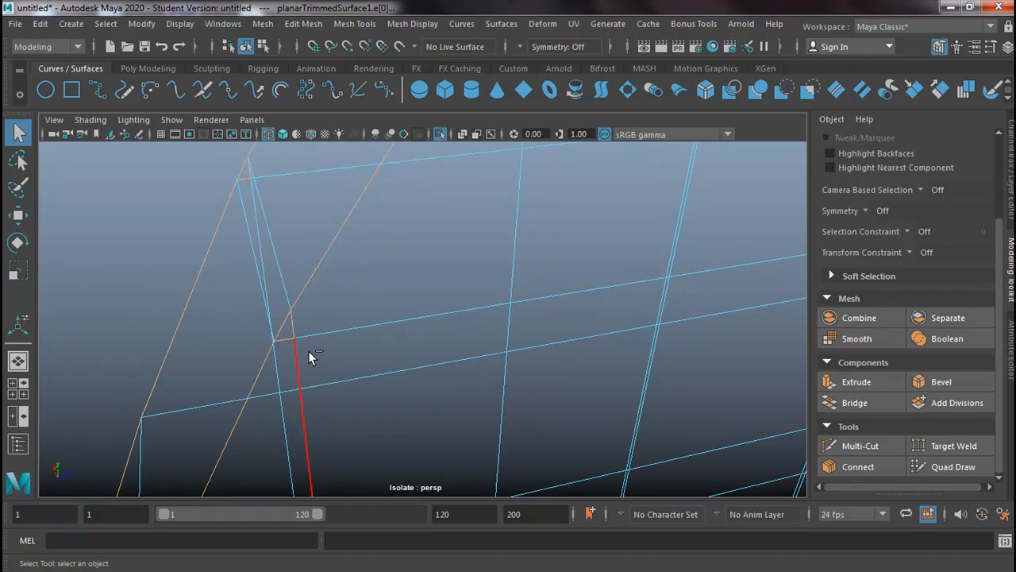
pyautogui.keyDown('alt'); pyautogui.moveTo(300, 346); pyautogui.dragTo(480, 359); pyautogui.keyUp('alt')
pyautogui.keyDown('alt'); pyautogui.moveTo(480, 359); pyautogui.dragTo(79, 392, button='middle'); pyautogui.keyUp('alt')
pyautogui.keyDown('alt'); pyautogui.moveTo(275, 350); pyautogui.dragTo(413, 351, button='middle'); pyautogui.keyUp('alt')
pyautogui.keyDown('alt'); pyautogui.moveTo(413, 351); pyautogui.dragTo(475, 321, button='right'); pyautogui.keyUp('alt')
pyautogui.keyDown('alt'); pyautogui.moveTo(444, 436); pyautogui.dragTo(449, 328); pyautogui.keyUp('alt')
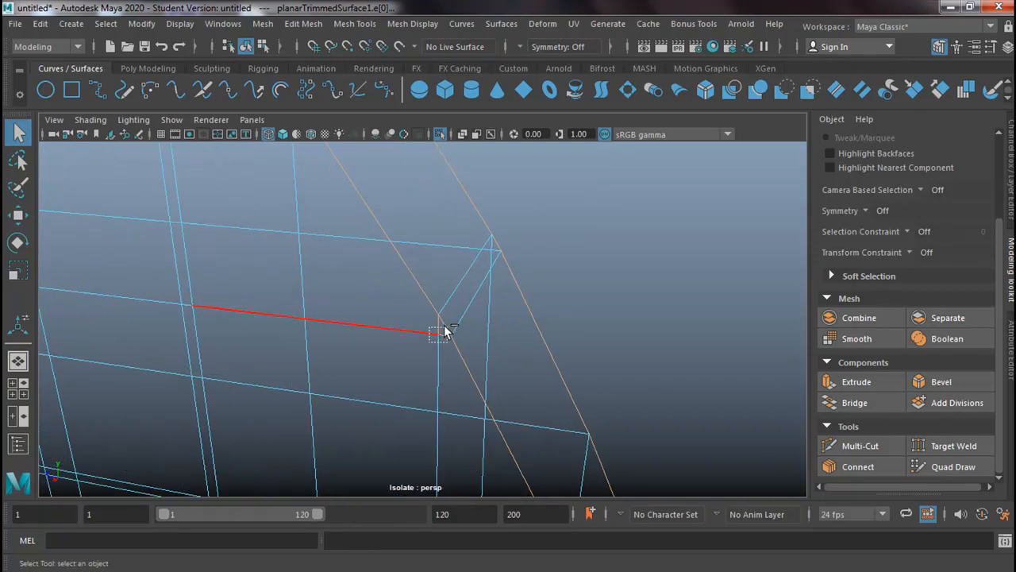
# Deselect the stray short grid edges at the remaining upper rim corner of the teardrop.
pyautogui.keyDown('alt'); pyautogui.moveTo(441, 355); pyautogui.dragTo(95, 364, button='right'); pyautogui.keyUp('alt')
pyautogui.keyDown('alt'); pyautogui.moveTo(310, 319); pyautogui.dragTo(167, 327, button='right'); pyautogui.keyUp('alt')
pyautogui.keyDown('alt'); pyautogui.moveTo(167, 327); pyautogui.dragTo(238, 334); pyautogui.keyUp('alt')
pyautogui.keyDown('alt'); pyautogui.moveTo(167, 336); pyautogui.dragTo(324, 311, button='middle'); pyautogui.keyUp('alt')
pyautogui.keyDown('alt'); pyautogui.moveTo(289, 316); pyautogui.dragTo(569, 294, button='right'); pyautogui.keyUp('alt')
pyautogui.moveTo(223, 334); pyautogui.dragTo(490, 337)
pyautogui.keyDown('alt'); pyautogui.moveTo(553, 298); pyautogui.dragTo(524, 356, button='right'); pyautogui.keyUp('alt')
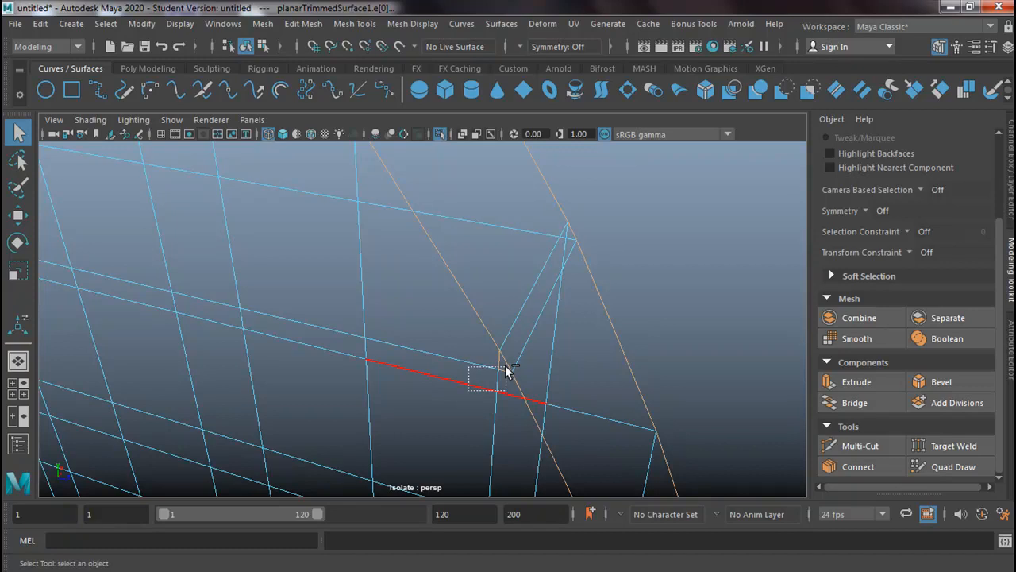
# Bevel the teardrop's selected outline edges with a fraction of 10 and leave the bevel manipulator.
pyautogui.keyDown('alt'); pyautogui.moveTo(497, 401); pyautogui.dragTo(346, 321, button='right'); pyautogui.keyUp('alt')
pyautogui.keyDown('alt'); pyautogui.moveTo(346, 321); pyautogui.dragTo(414, 423); pyautogui.keyUp('alt')
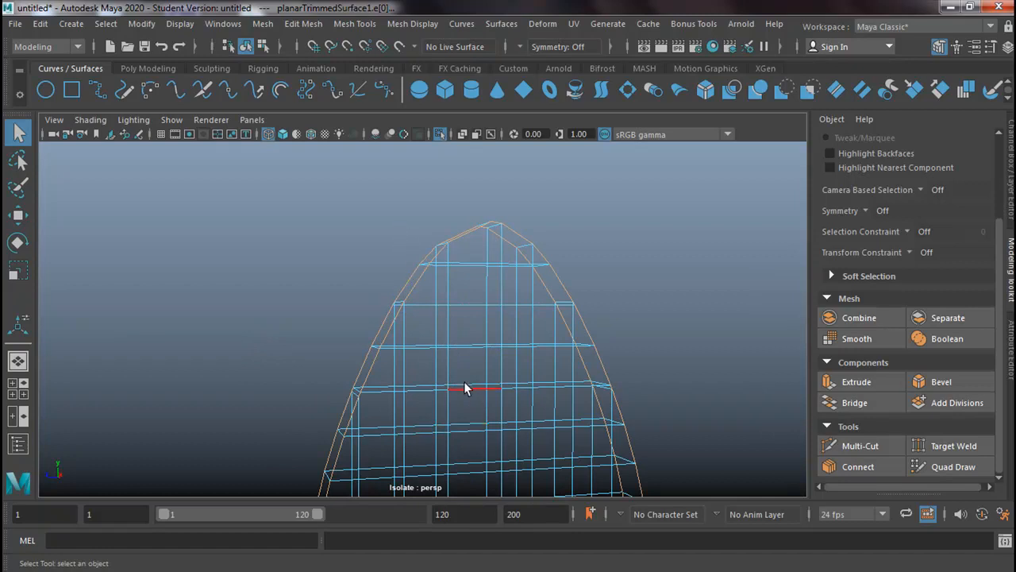
pyautogui.keyDown('alt'); pyautogui.moveTo(472, 403); pyautogui.dragTo(359, 359, button='right'); pyautogui.keyUp('alt')
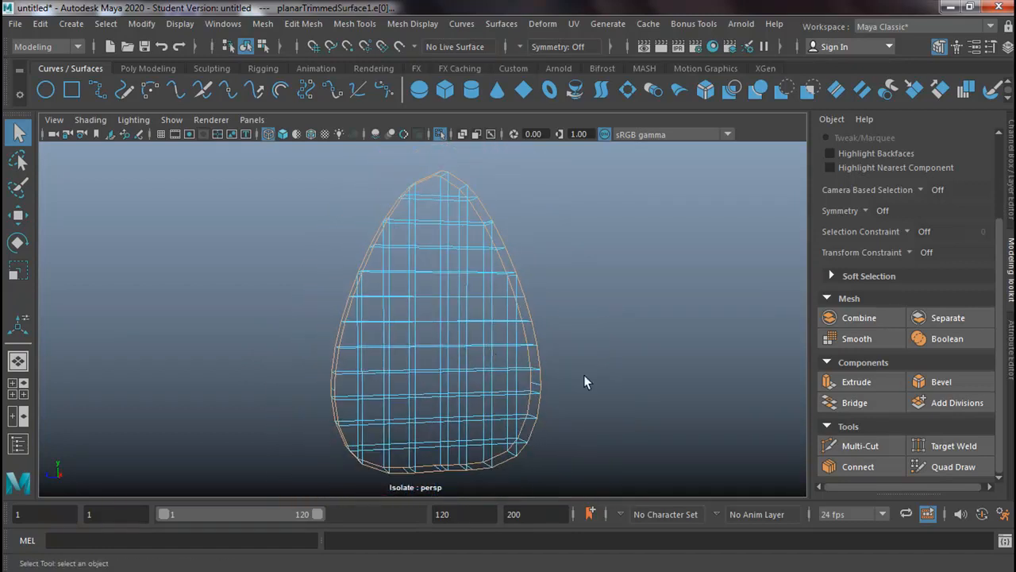
pyautogui.click(915, 384)
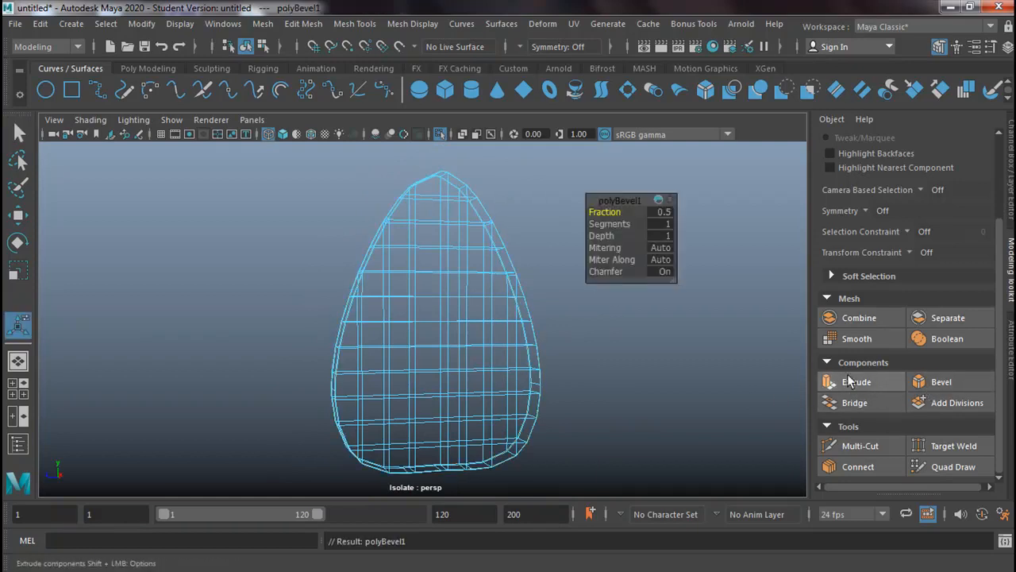
pyautogui.click(669, 212)
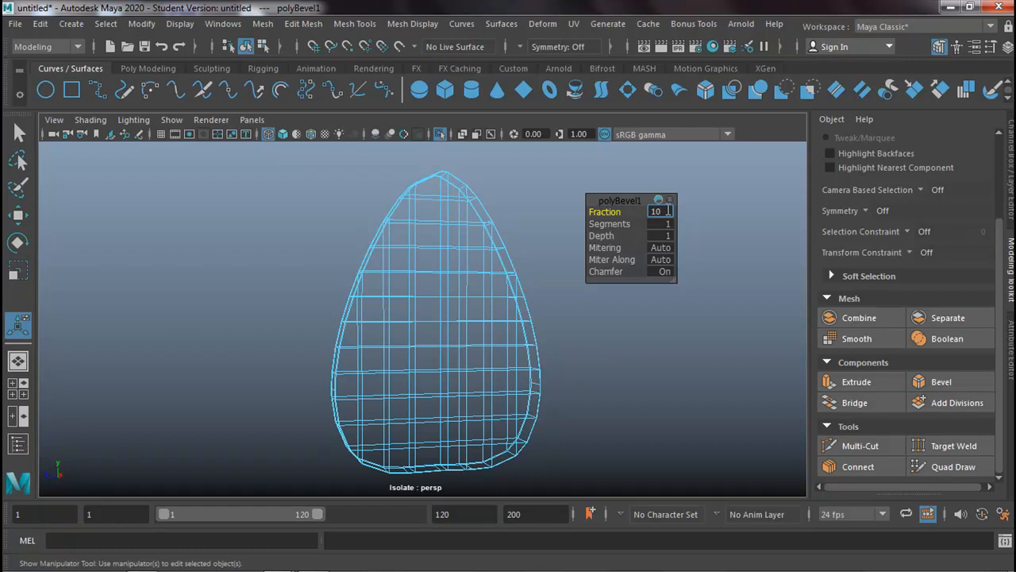
pyautogui.write('10')
pyautogui.press('Return')
pyautogui.keyDown('alt'); pyautogui.moveTo(390, 283); pyautogui.dragTo(497, 298); pyautogui.keyUp('alt')
pyautogui.click(19, 132)
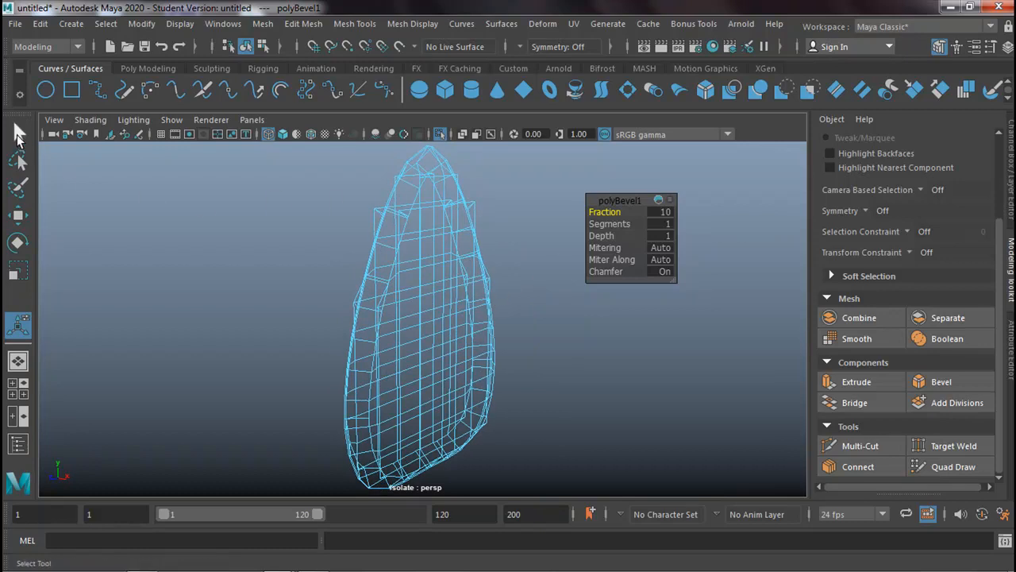
# Display the bevelled teardrop shaded with smooth preview and check its rim from both sides.
pyautogui.click(282, 135)
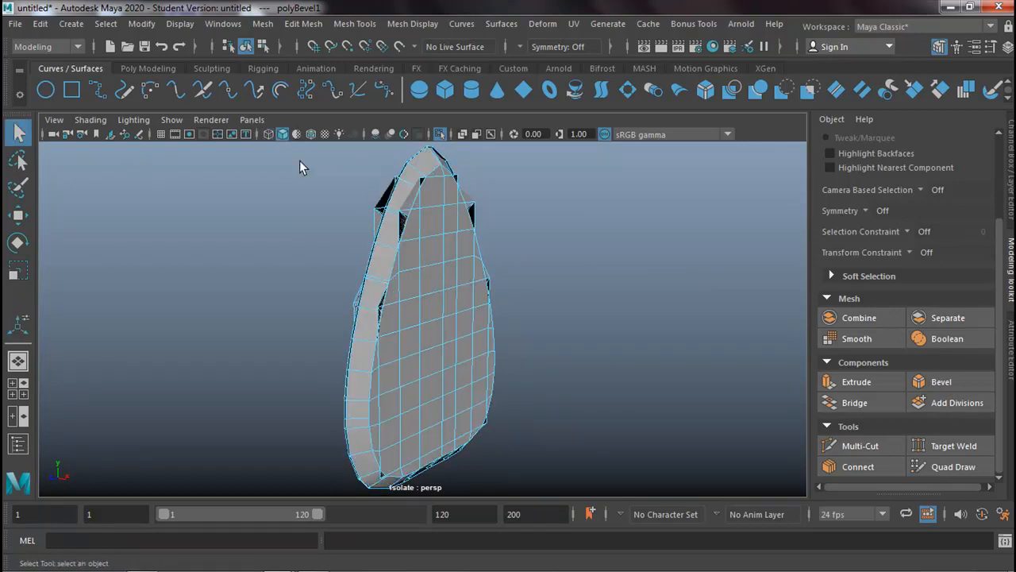
pyautogui.moveTo(440, 258)
pyautogui.keyDown('alt'); pyautogui.mouseDown()
pyautogui.moveTo(290, 250)
pyautogui.moveTo(273, 264)
pyautogui.mouseUp(); pyautogui.keyUp('alt')
pyautogui.press('3')
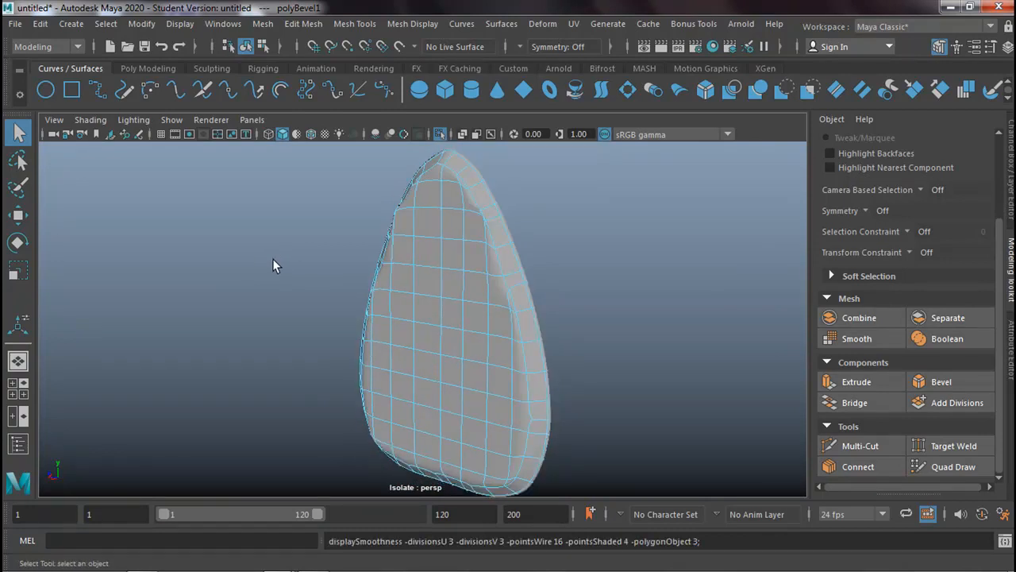
pyautogui.keyDown('alt'); pyautogui.moveTo(447, 278); pyautogui.dragTo(418, 269); pyautogui.keyUp('alt')
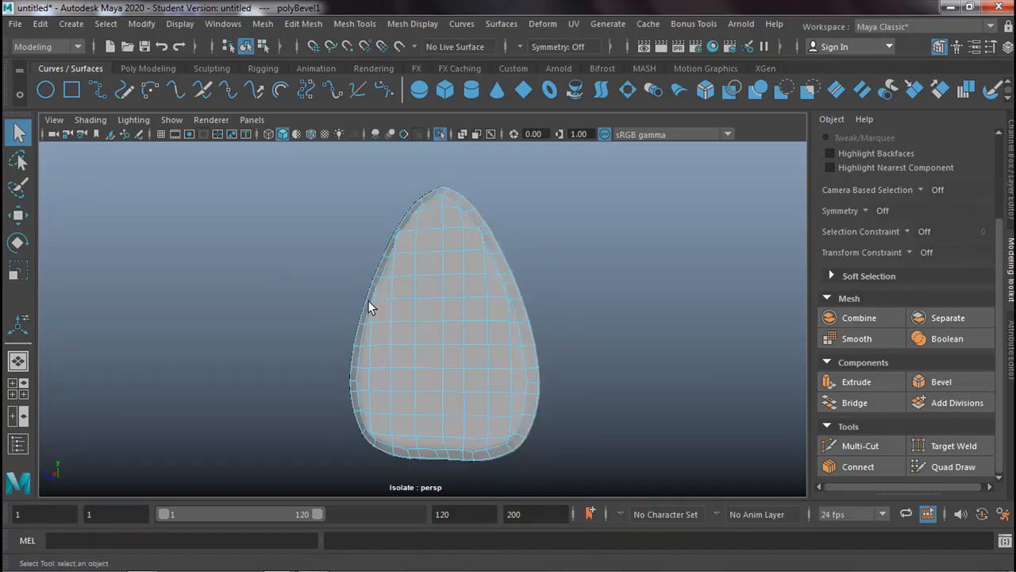
pyautogui.keyDown('alt'); pyautogui.moveTo(375, 286); pyautogui.dragTo(537, 248, button='right'); pyautogui.keyUp('alt')
pyautogui.keyDown('alt'); pyautogui.moveTo(411, 230); pyautogui.dragTo(374, 239); pyautogui.keyUp('alt')
pyautogui.keyDown('alt'); pyautogui.moveTo(466, 265); pyautogui.dragTo(242, 293, button='right'); pyautogui.keyUp('alt')
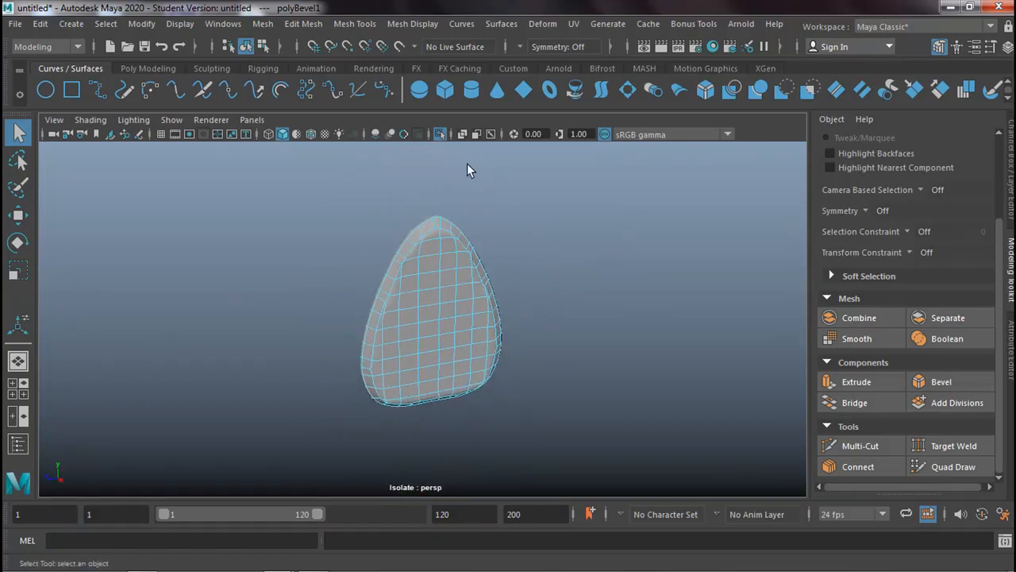
# End the teardrop's isolation to show the whole scene and return the mesh to object mode.
pyautogui.click(442, 134)
pyautogui.keyDown('alt'); pyautogui.moveTo(514, 279); pyautogui.dragTo(434, 275, button='right'); pyautogui.keyUp('alt')
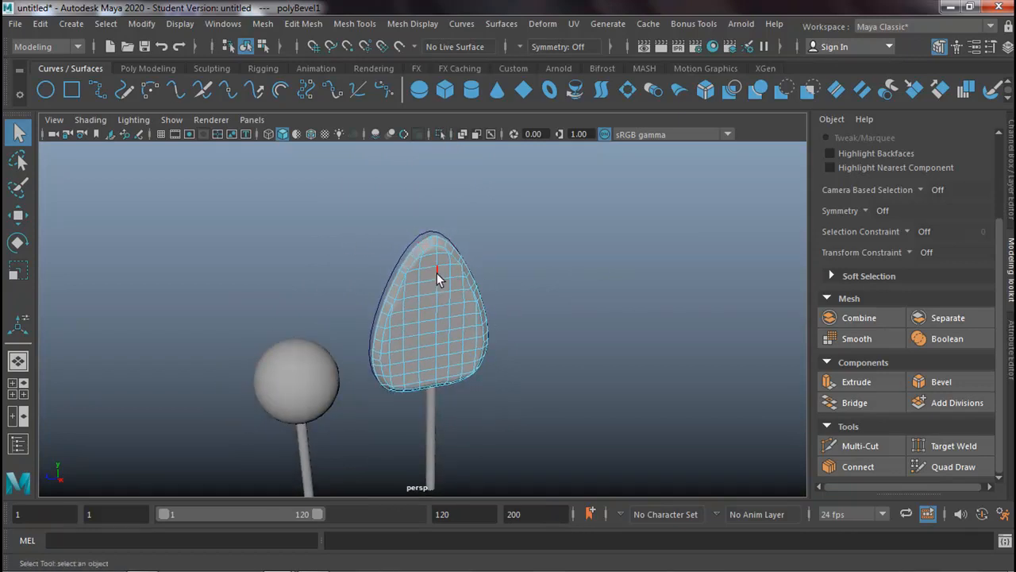
pyautogui.click(437, 273)
pyautogui.moveTo(438, 274); pyautogui.dragTo(518, 132, button='right')
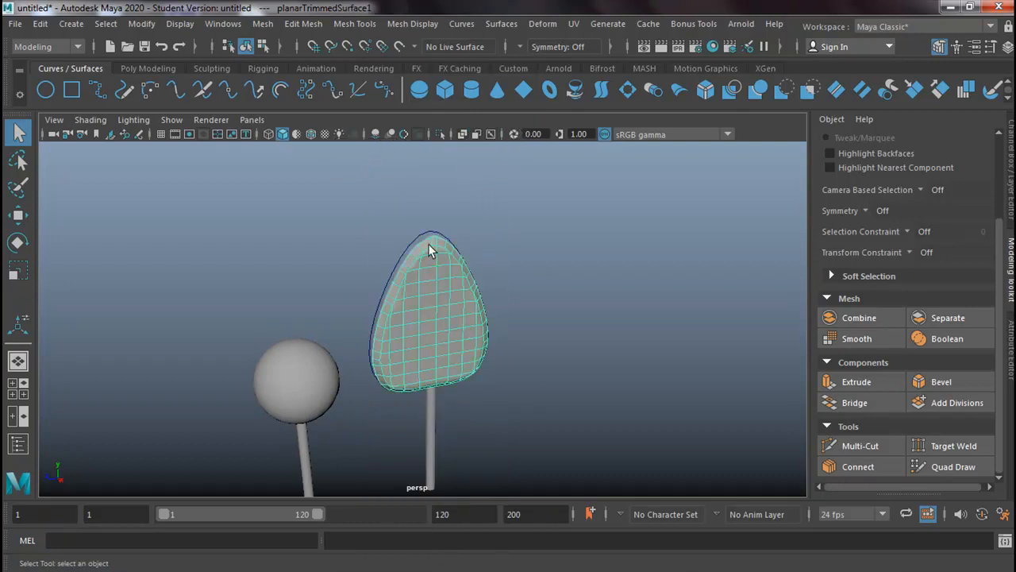
# Delete the construction history of the bevelled teardrop mesh.
pyautogui.click(38, 23)
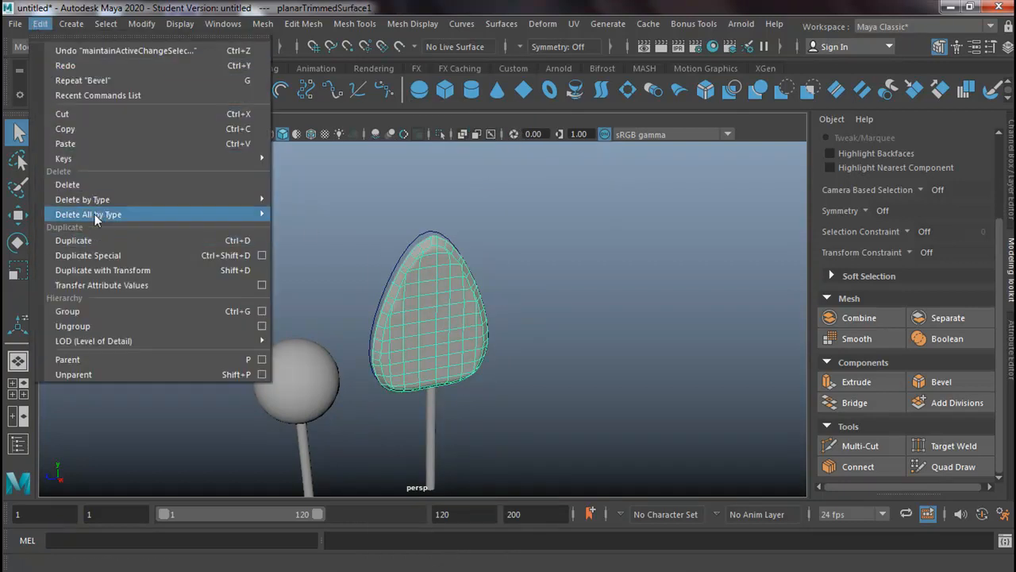
pyautogui.moveTo(99, 200)
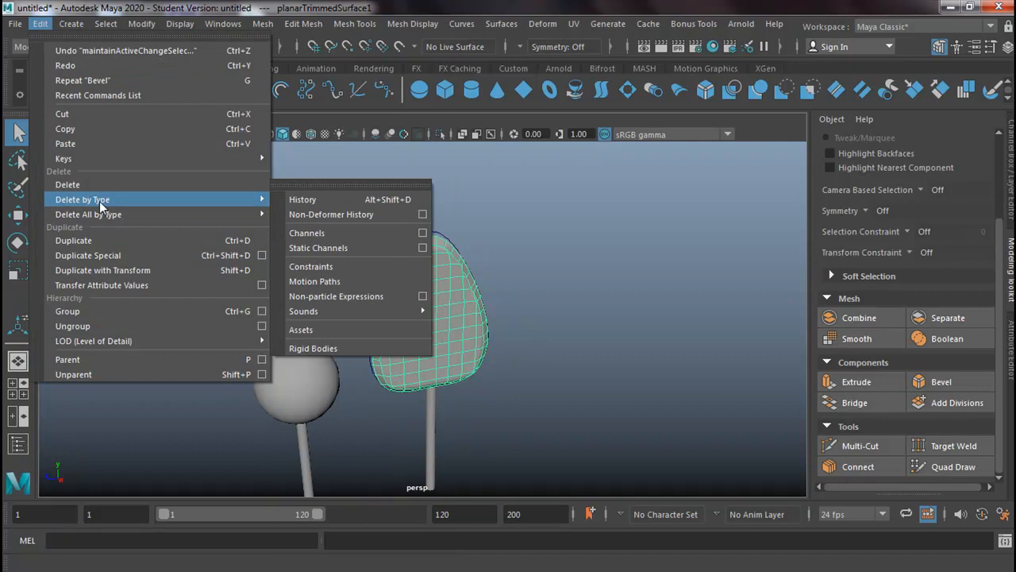
pyautogui.click(302, 201)
# Delete the leftover nurbsCircle1 curve around the teardrop using the Outliner, and close the Outliner.
pyautogui.click(17, 445)
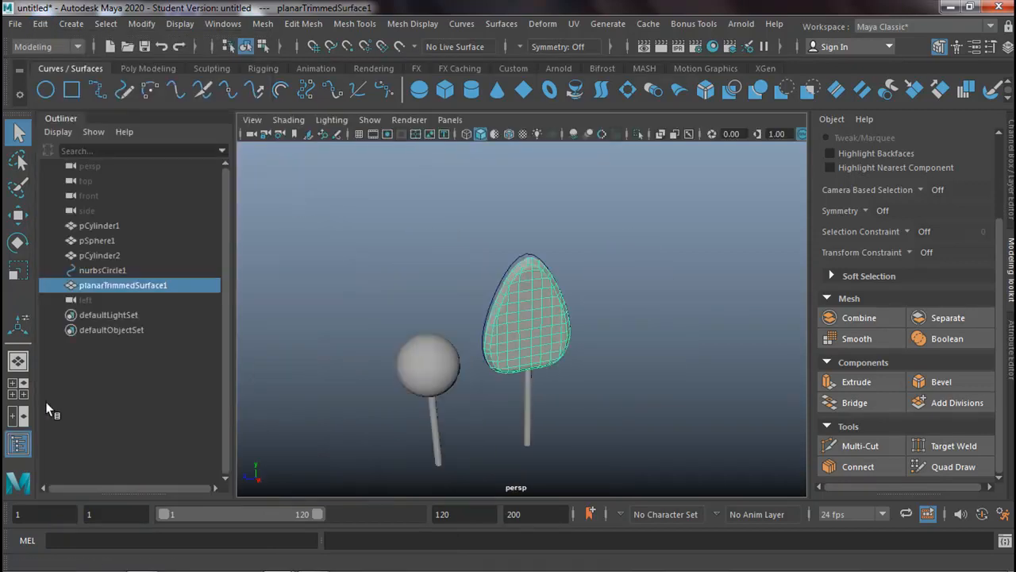
pyautogui.click(99, 271)
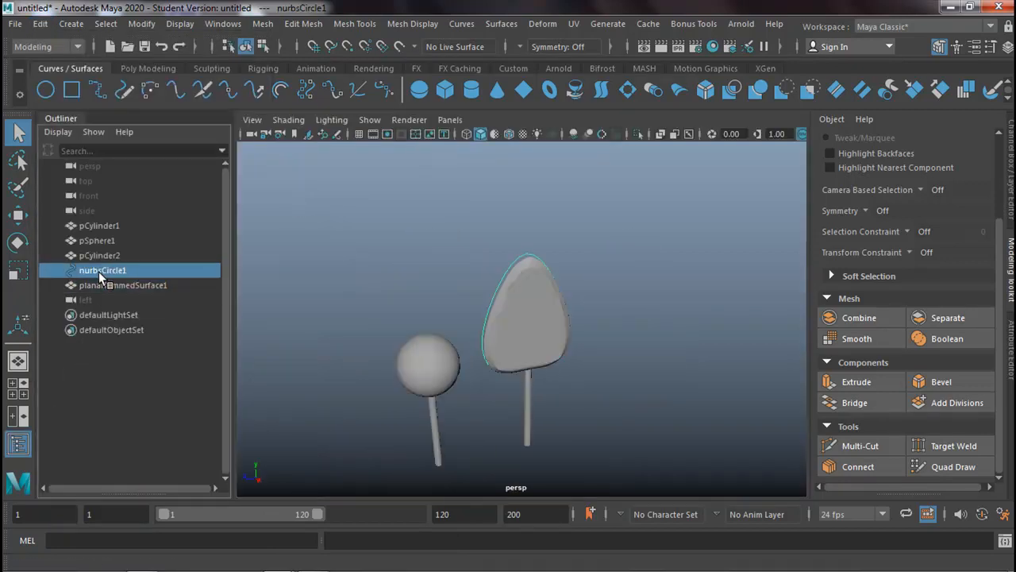
pyautogui.press('Delete')
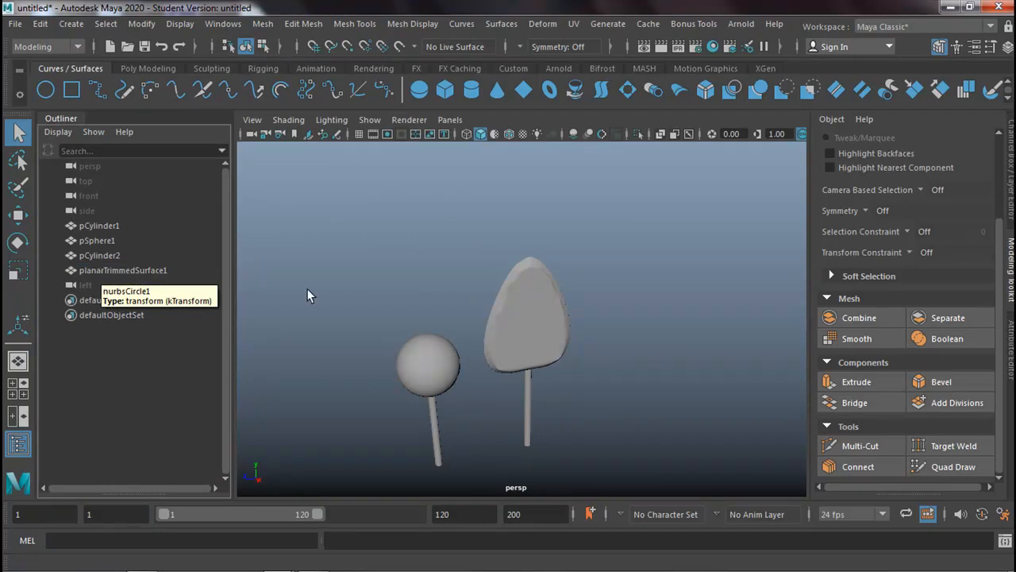
pyautogui.click(19, 443)
pyautogui.keyDown('alt'); pyautogui.moveTo(199, 398); pyautogui.dragTo(403, 289, button='right'); pyautogui.keyUp('alt')
pyautogui.keyDown('alt'); pyautogui.moveTo(402, 290); pyautogui.dragTo(370, 236); pyautogui.keyUp('alt')
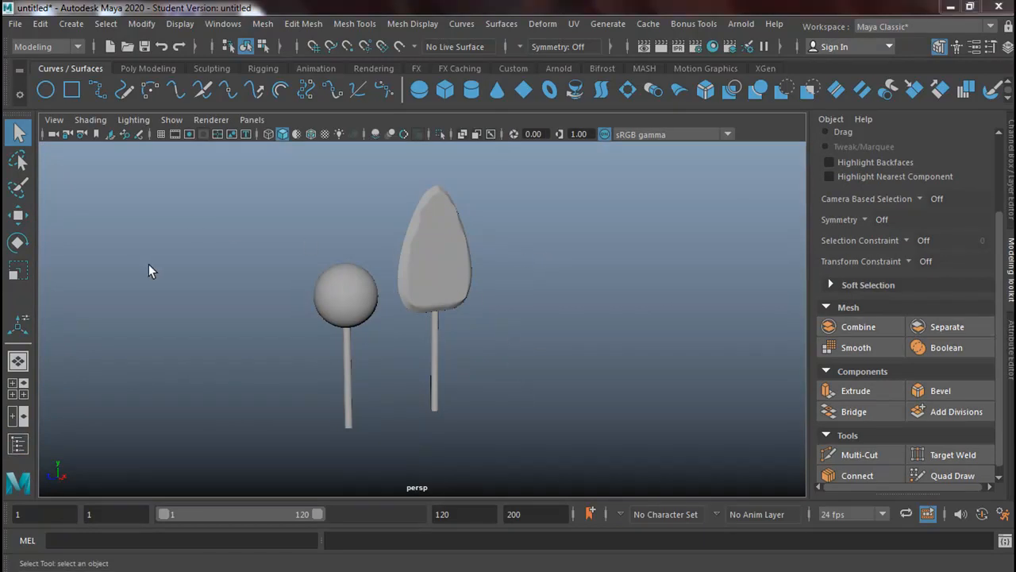
# Create a tall polygon cylinder beside the teardrop lollipop, about 3.7 in radius and 48 high, and show its creation parameters.
pyautogui.click(149, 74)
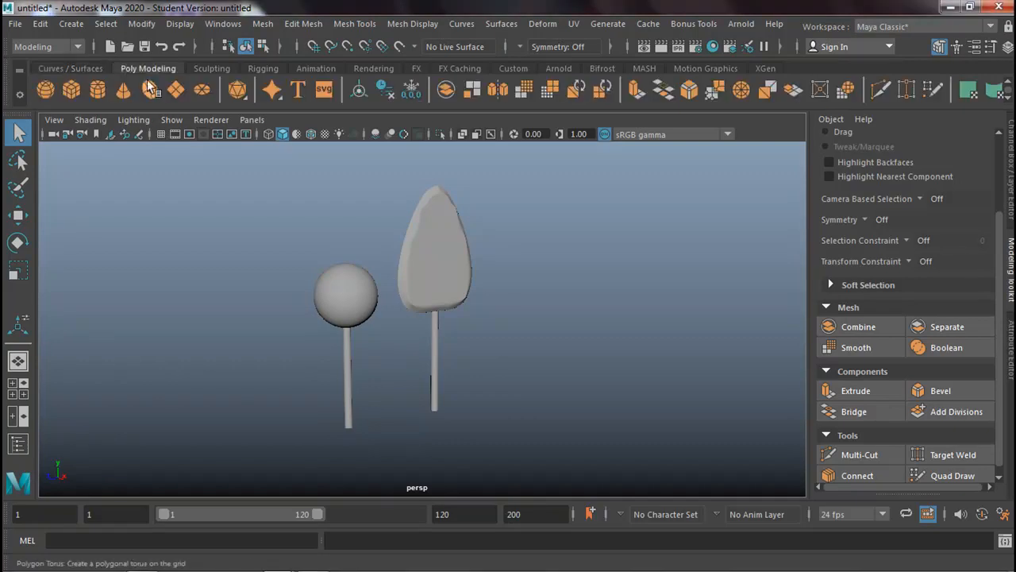
pyautogui.click(97, 89)
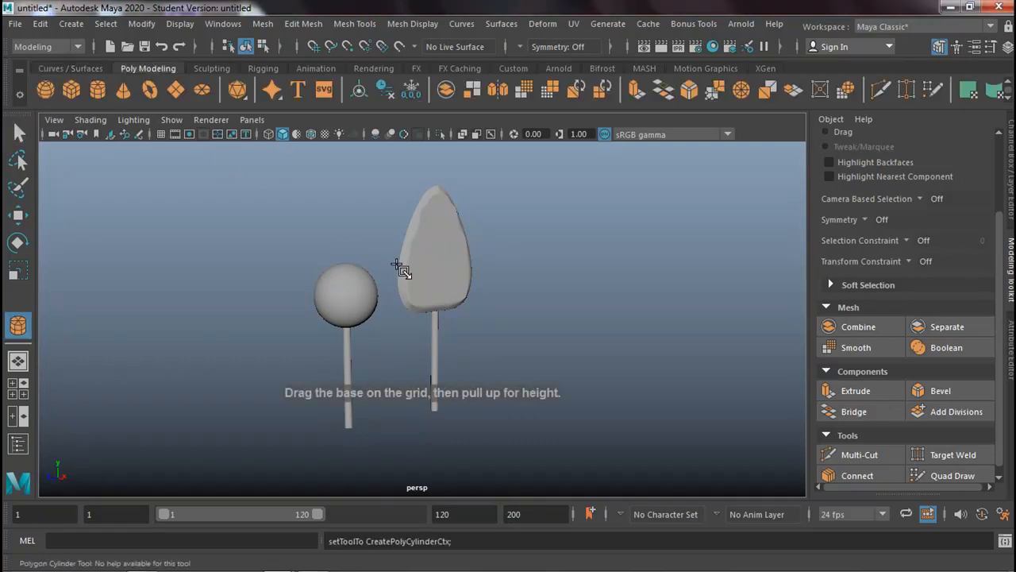
pyautogui.moveTo(513, 381)
pyautogui.mouseDown()
pyautogui.moveTo(530, 387)
pyautogui.moveTo(524, 206)
pyautogui.moveTo(537, 97)
pyautogui.moveTo(523, 90)
pyautogui.mouseUp()
pyautogui.press('5')
pyautogui.keyDown('alt'); pyautogui.moveTo(577, 354); pyautogui.dragTo(341, 429, button='right'); pyautogui.keyUp('alt')
pyautogui.click(1013, 198)
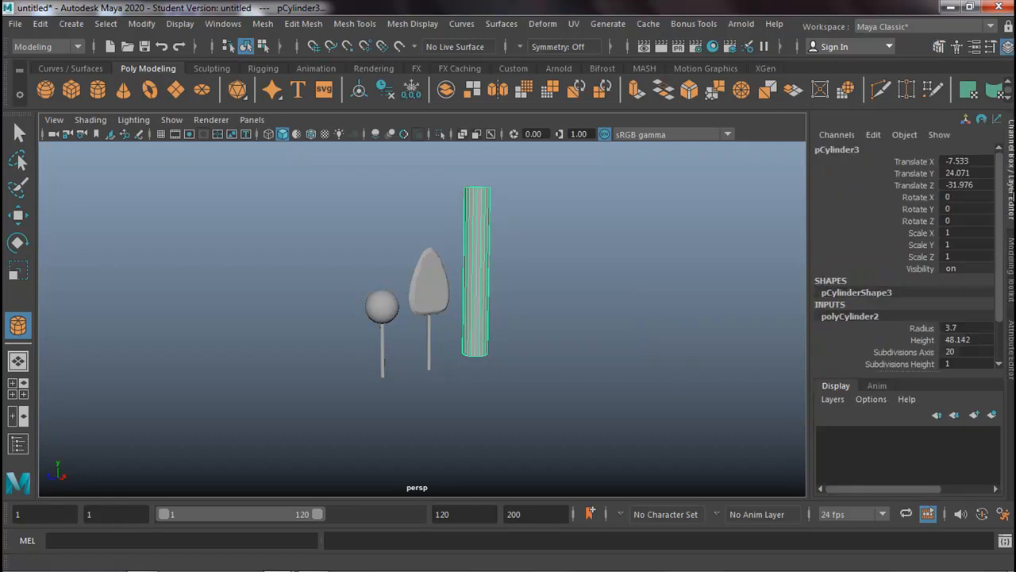
# Set the tall cylinder's radius to 2.3 and its height subdivisions to 34.
pyautogui.click(925, 328)
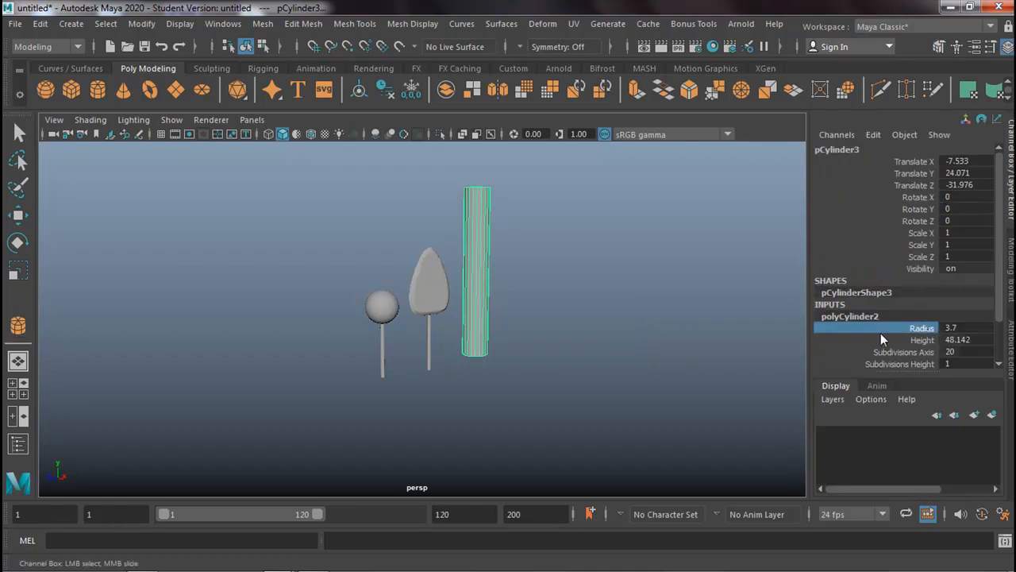
pyautogui.moveTo(642, 343); pyautogui.dragTo(631, 340, button='middle')
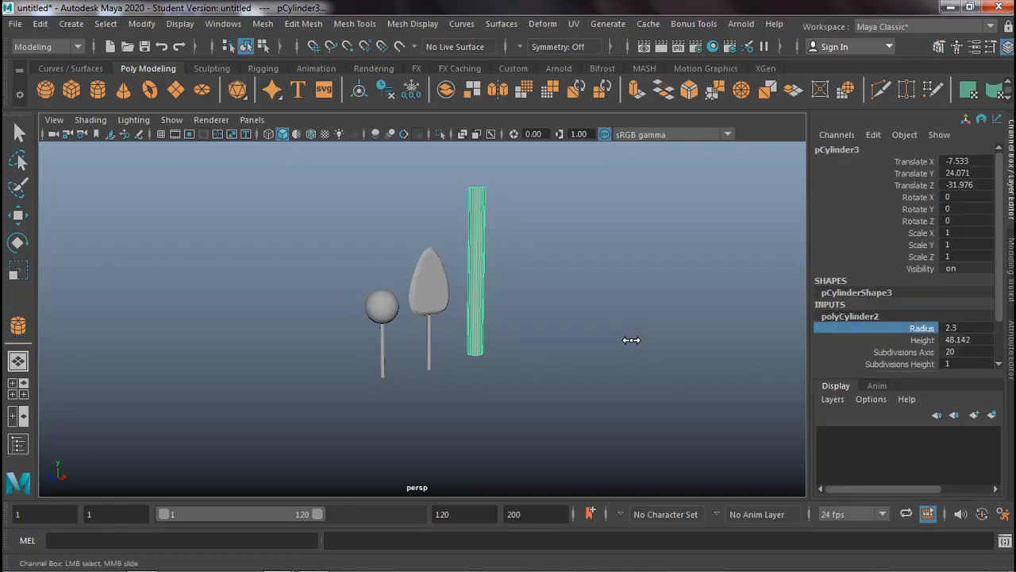
pyautogui.scroll(-2, 922, 338)
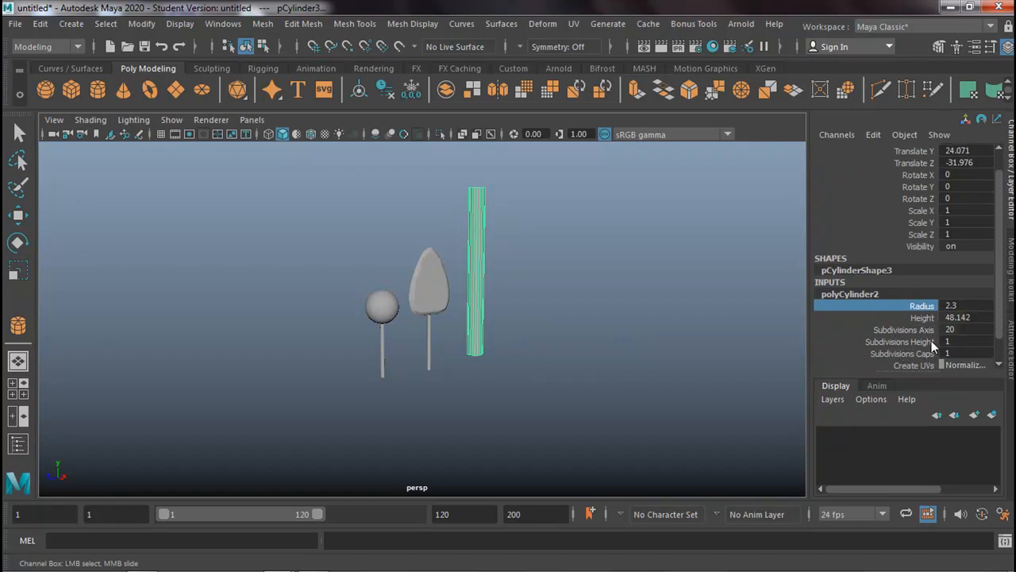
pyautogui.click(924, 343)
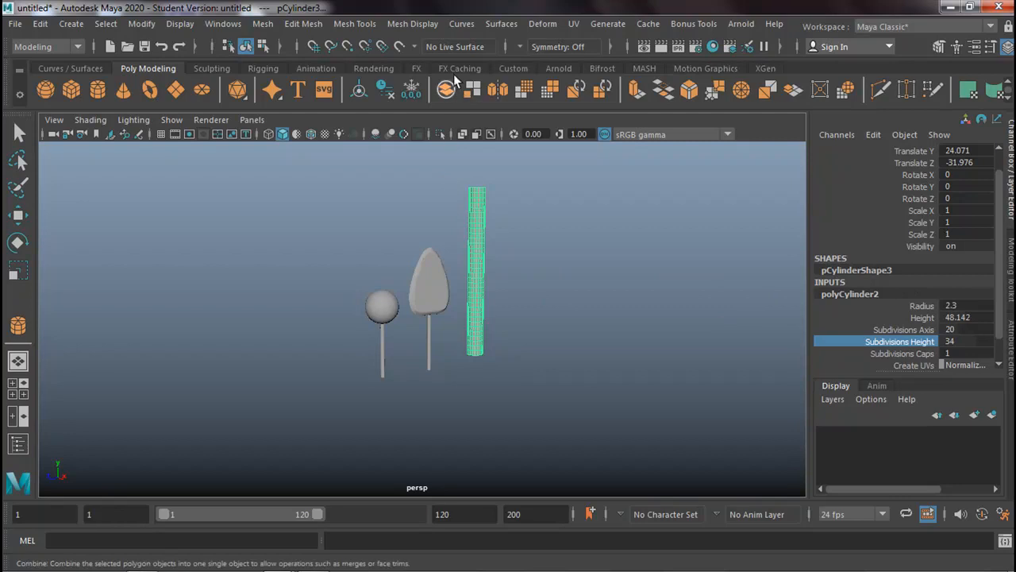
# Apply a nonlinear Twist deformer to the tall subdivided cylinder.
pyautogui.click(542, 23)
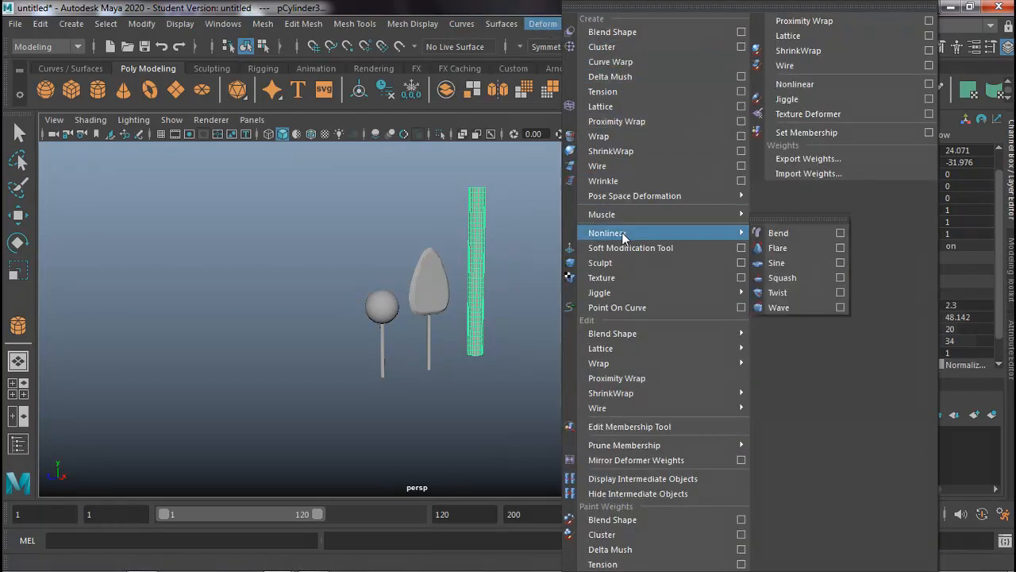
pyautogui.moveTo(675, 215)
pyautogui.moveTo(798, 215)
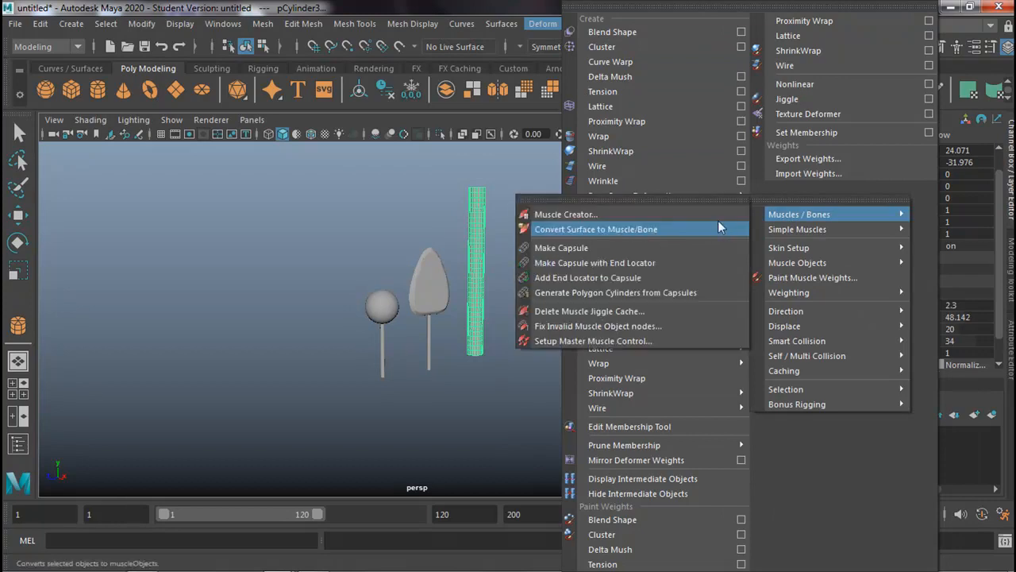
pyautogui.moveTo(695, 232)
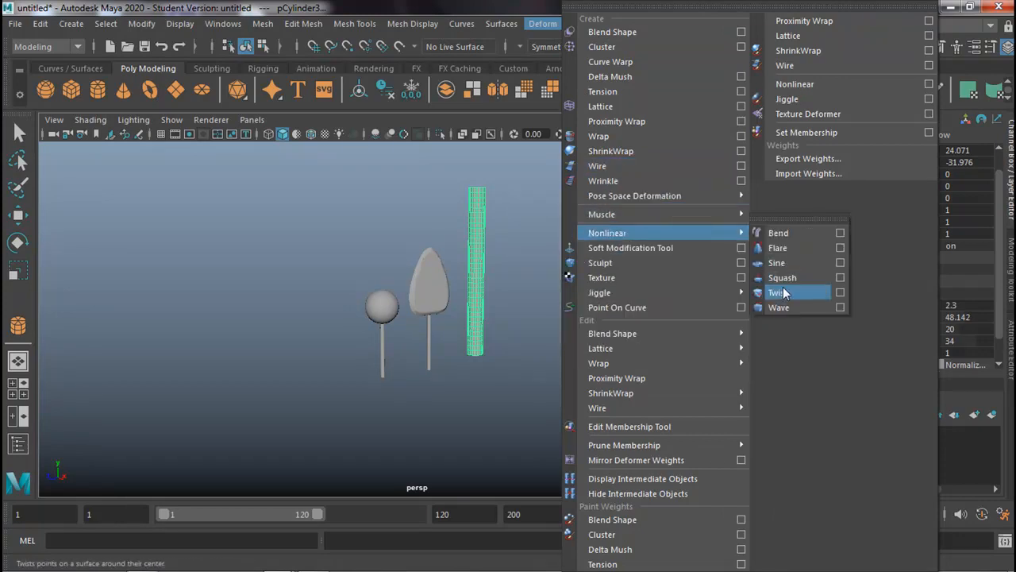
pyautogui.click(778, 292)
pyautogui.click(543, 24)
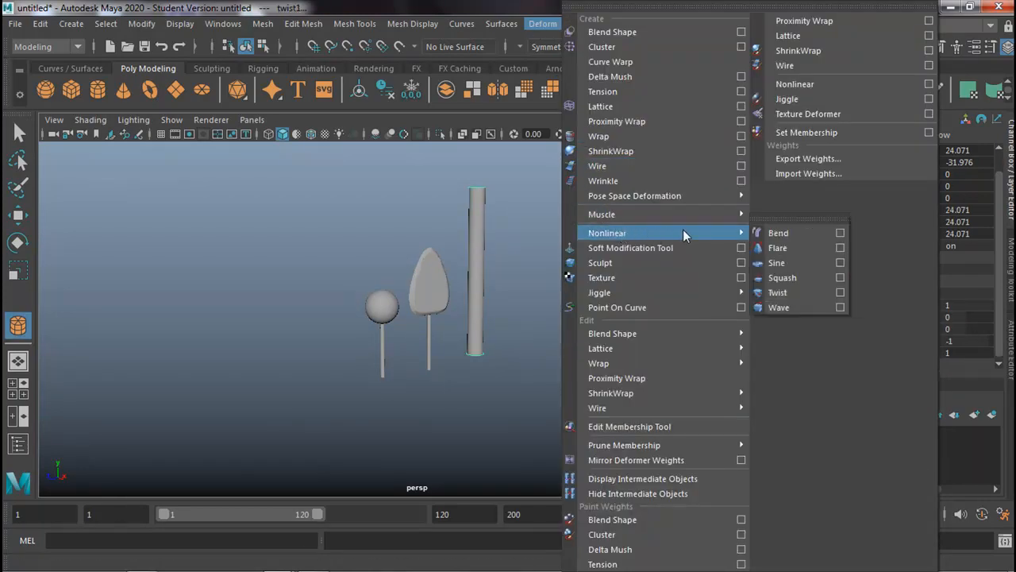
pyautogui.press('Escape')
pyautogui.press('Escape')
pyautogui.press('Escape')
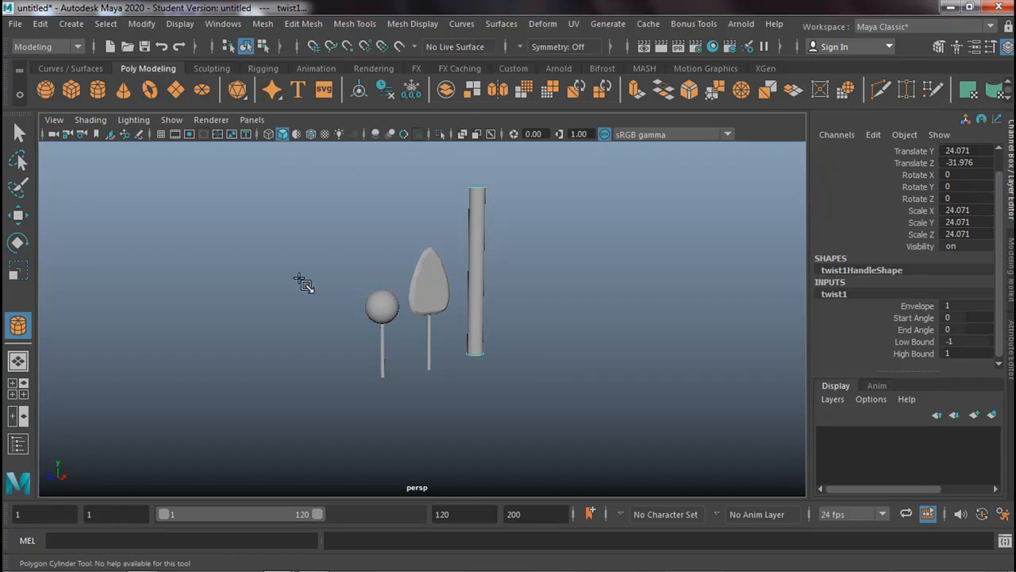
# Select both lollipop sticks and assign them a new Blinn material from the Rendering set.
pyautogui.press('q')
pyautogui.click(258, 316)
pyautogui.moveTo(421, 354)
pyautogui.mouseDown()
pyautogui.moveTo(434, 368)
pyautogui.moveTo(420, 369)
pyautogui.mouseUp()
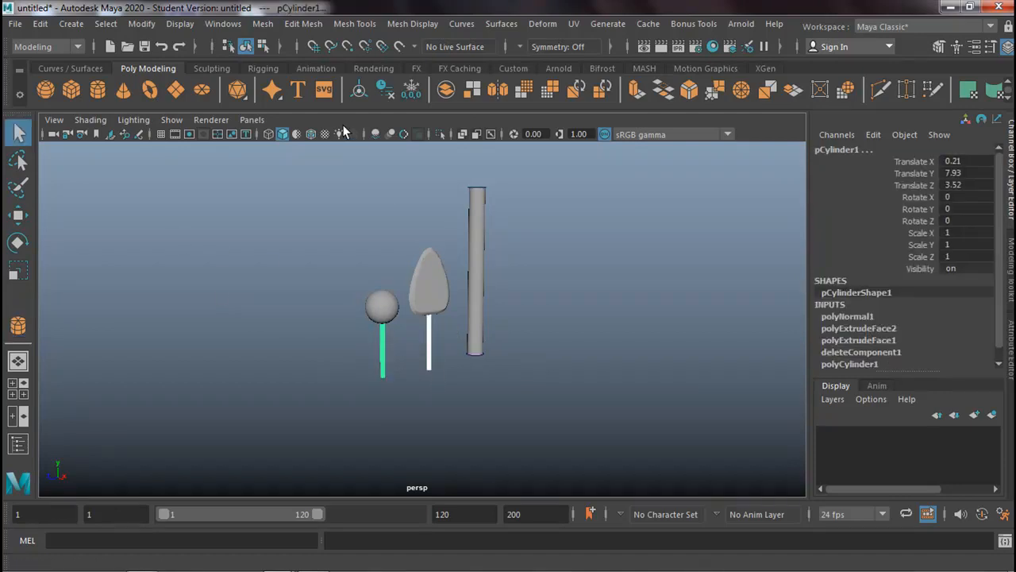
pyautogui.click(78, 47)
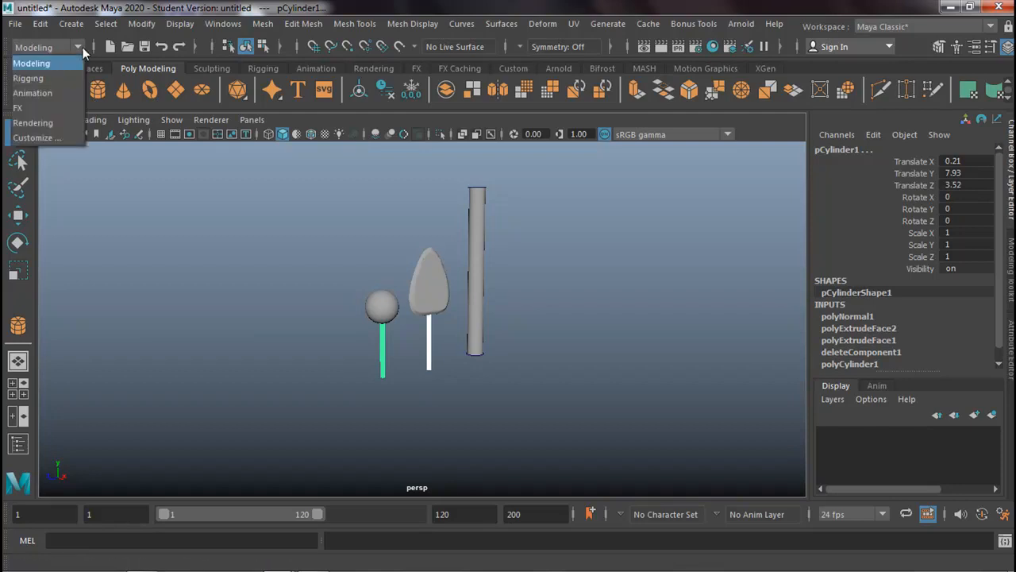
pyautogui.click(357, 70)
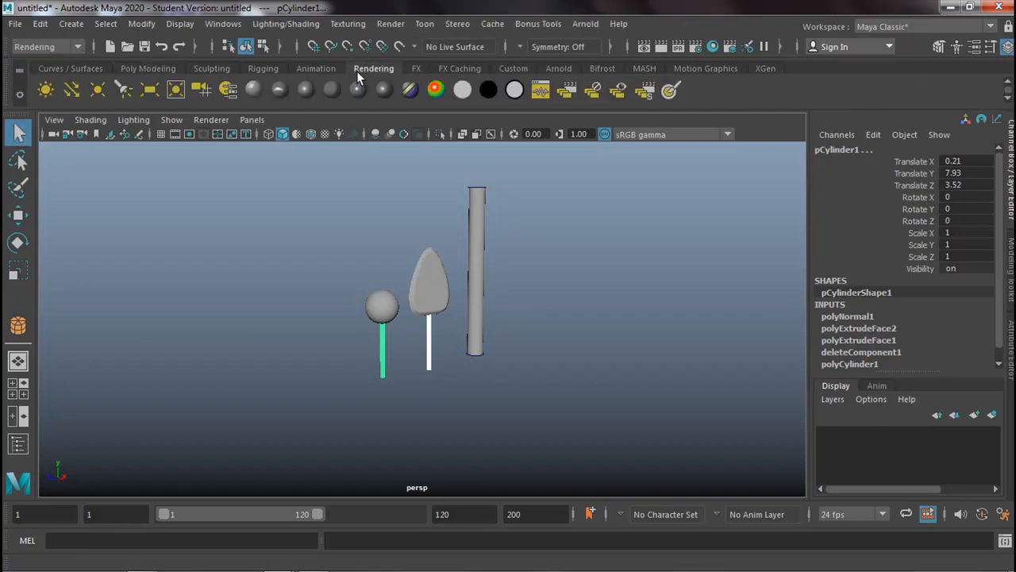
pyautogui.click(307, 92)
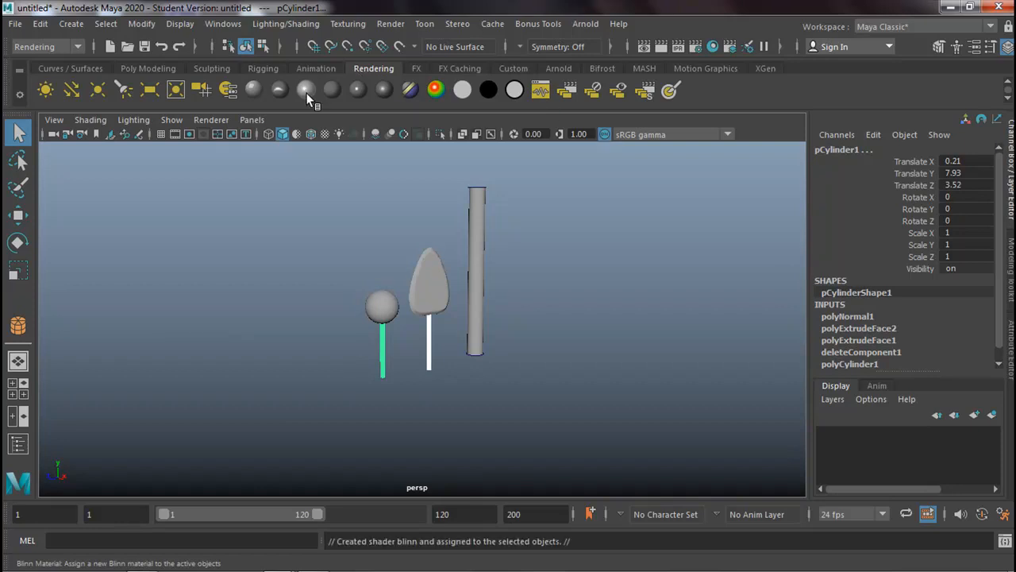
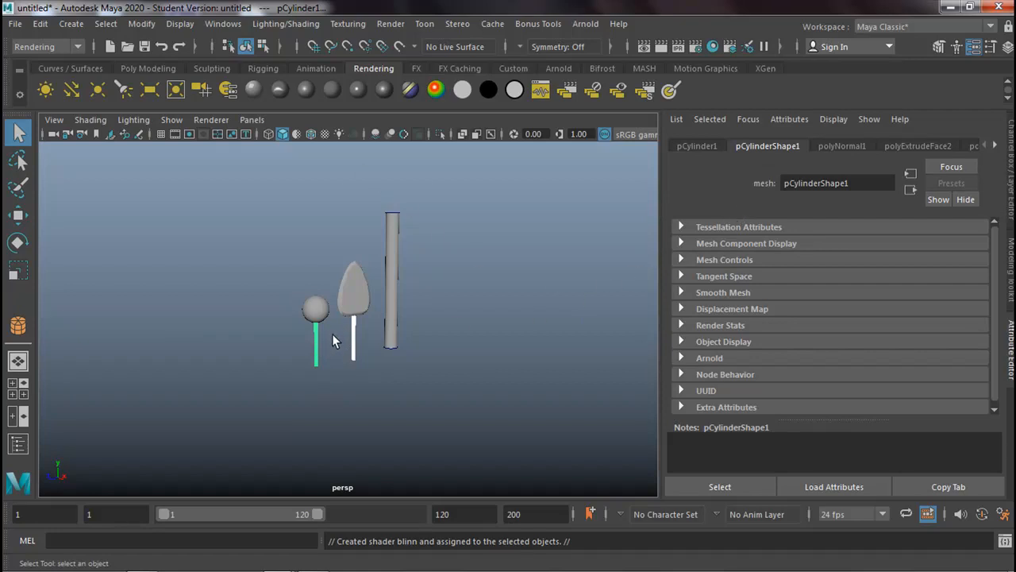
# Open the material attributes of the sticks' Blinn and set its color to white.
pyautogui.click(302, 24)
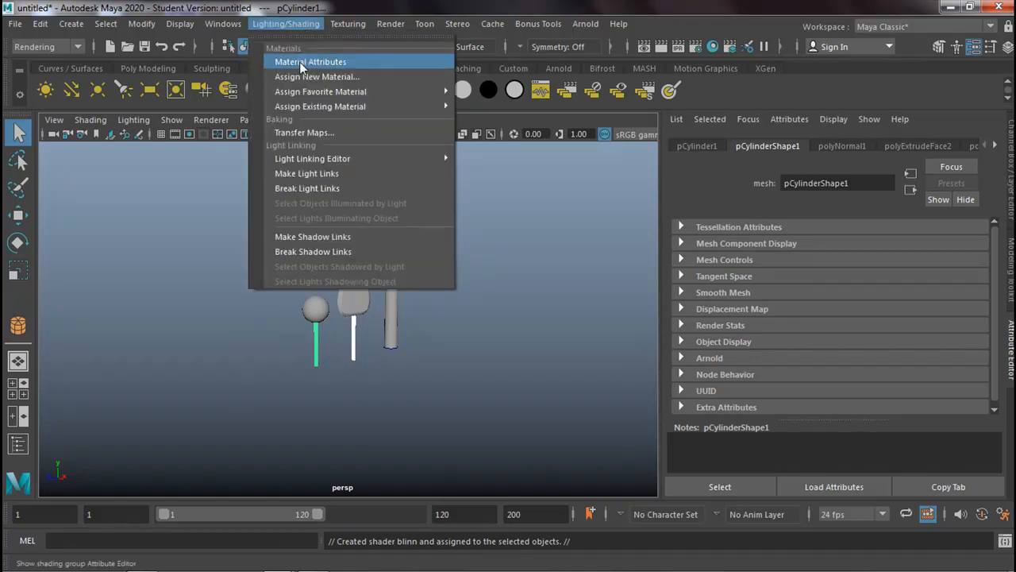
pyautogui.click(299, 61)
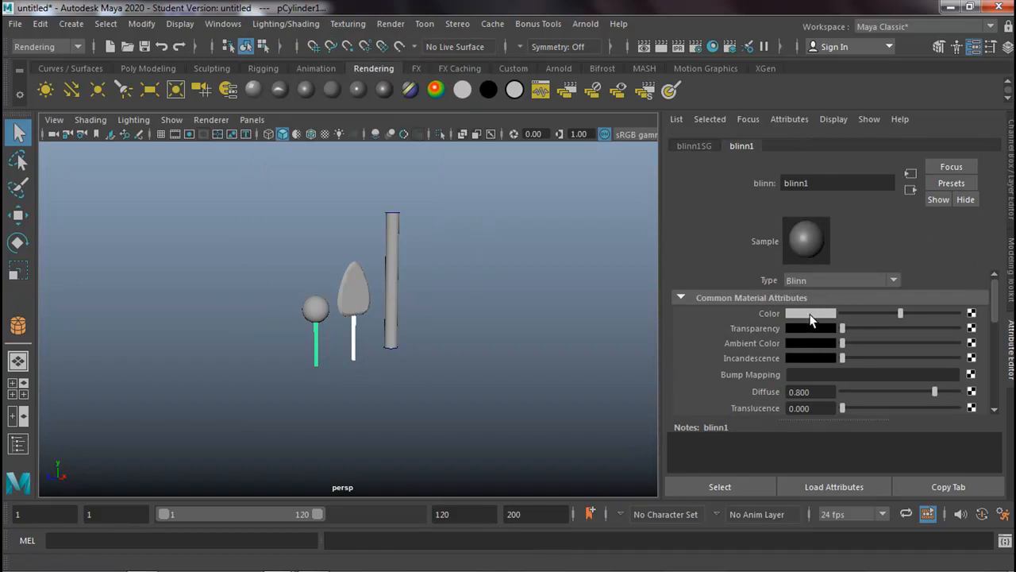
pyautogui.click(754, 314)
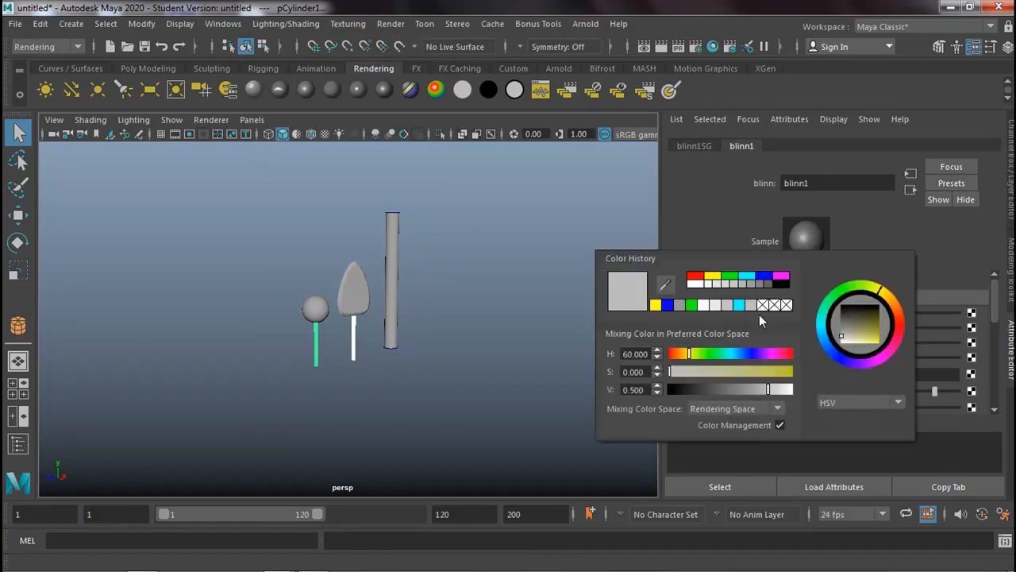
pyautogui.click(697, 284)
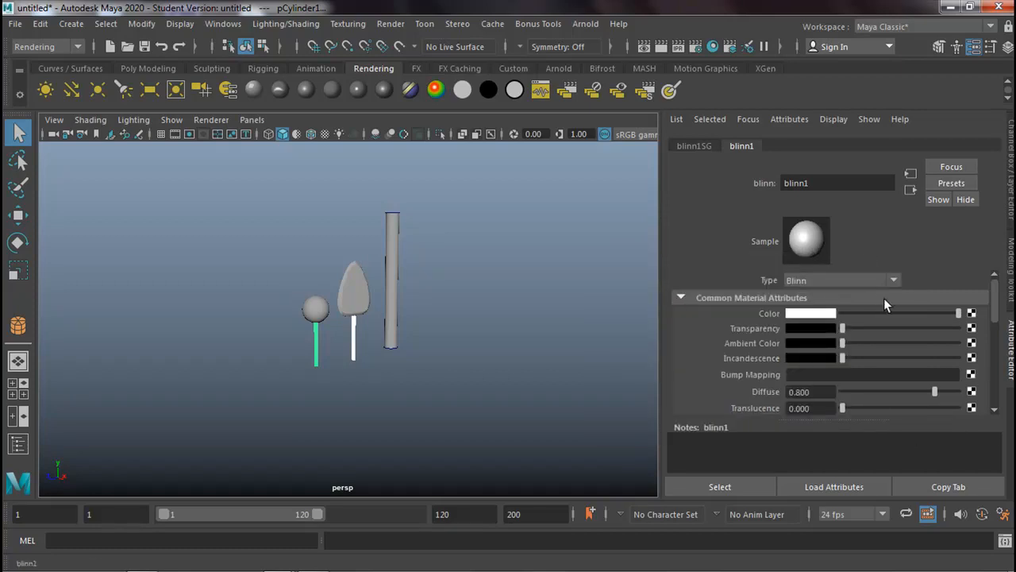
# Brighten the stick Blinn's specular color to near white, deselect the sticks and check them in the scene.
pyautogui.scroll(-5, 867, 338)
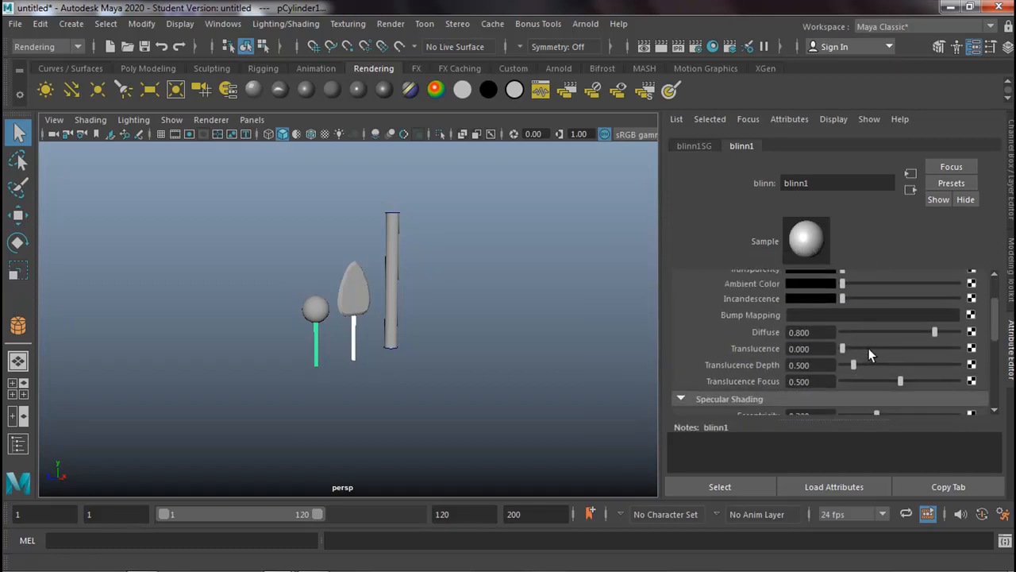
pyautogui.scroll(-2, 869, 352)
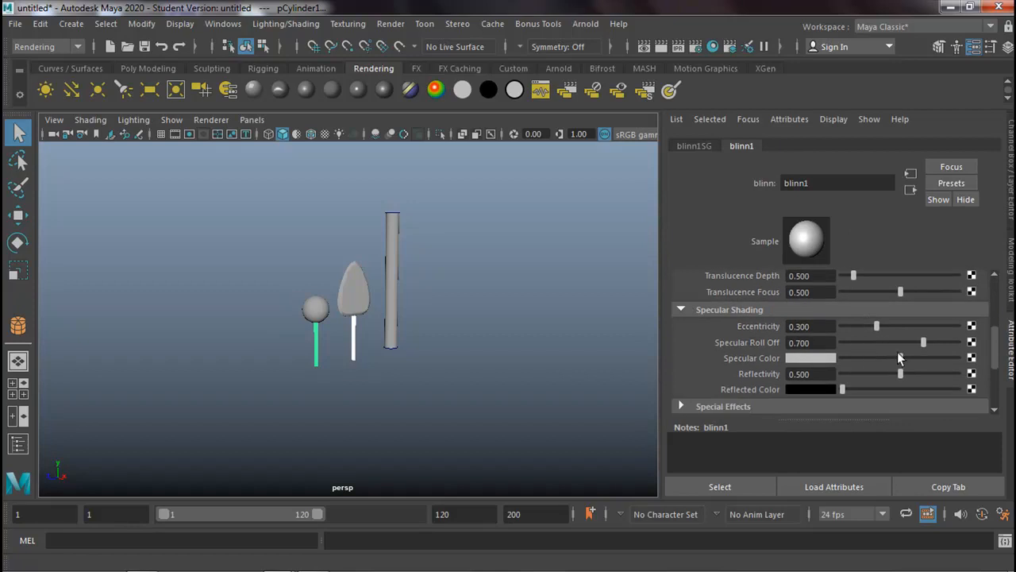
pyautogui.moveTo(905, 362); pyautogui.dragTo(940, 358)
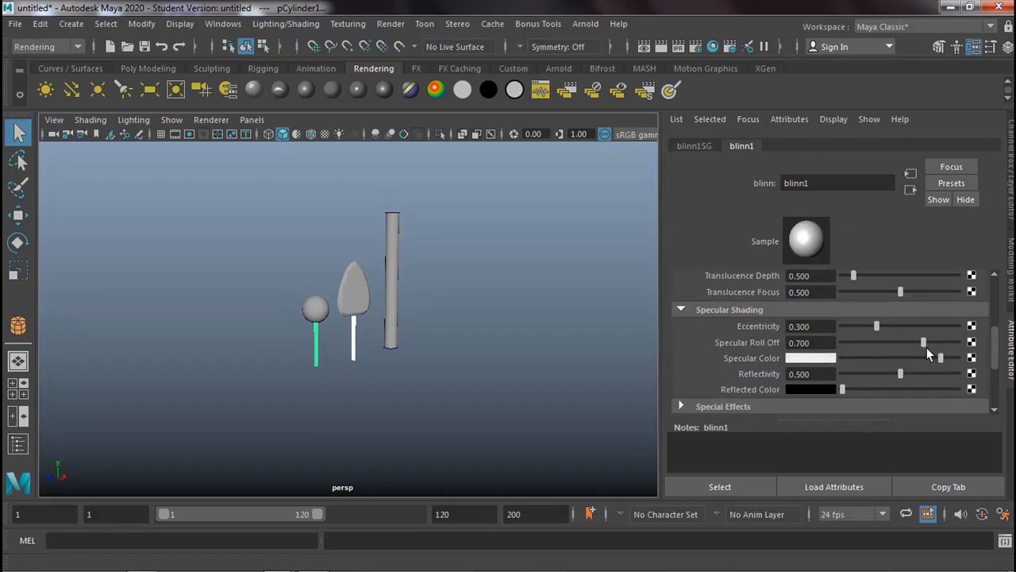
pyautogui.moveTo(424, 417); pyautogui.dragTo(397, 437)
pyautogui.scroll(4, 363, 361)
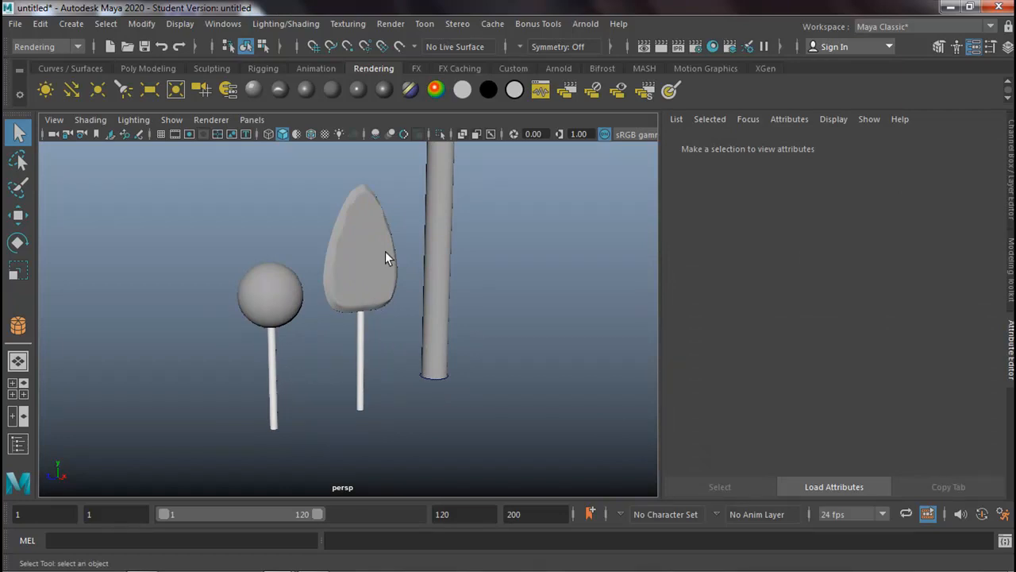
pyautogui.scroll(-3, 427, 294)
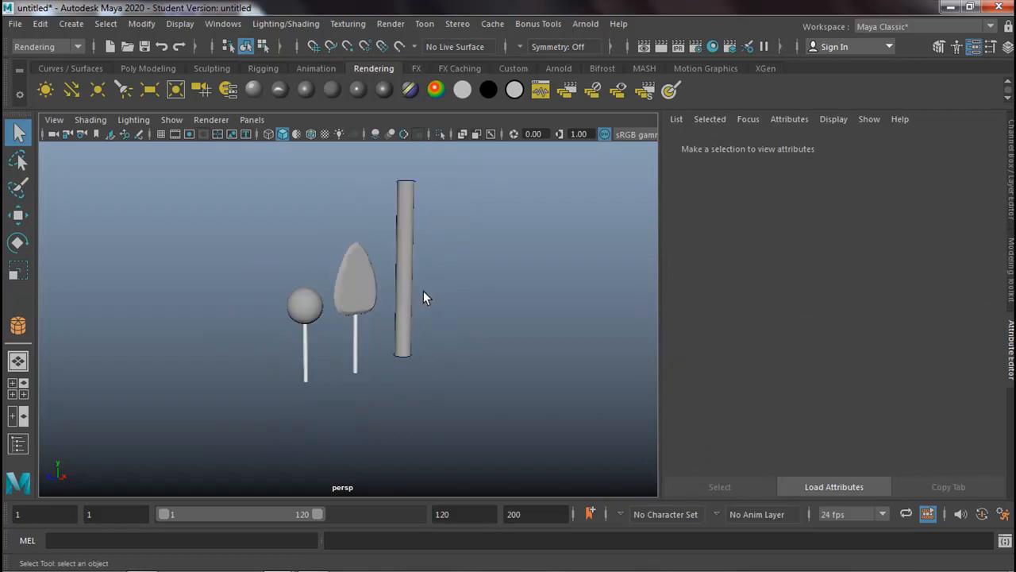
# Assign a new Blinn material to the lollipop sphere and set its color to green (about H 118, S 0.961, V 0.663).
pyautogui.click(315, 312)
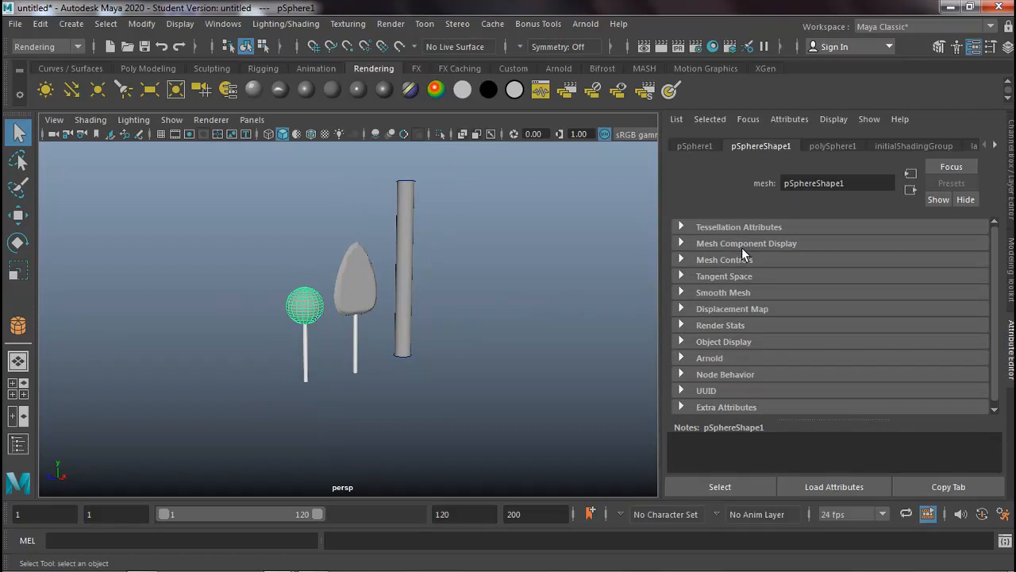
pyautogui.click(308, 91)
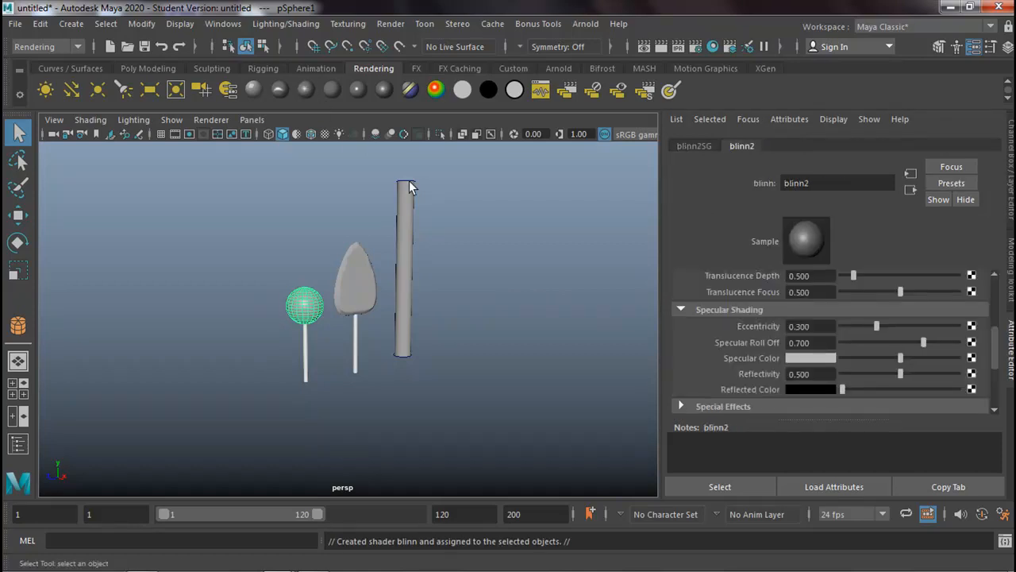
pyautogui.scroll(5, 832, 361)
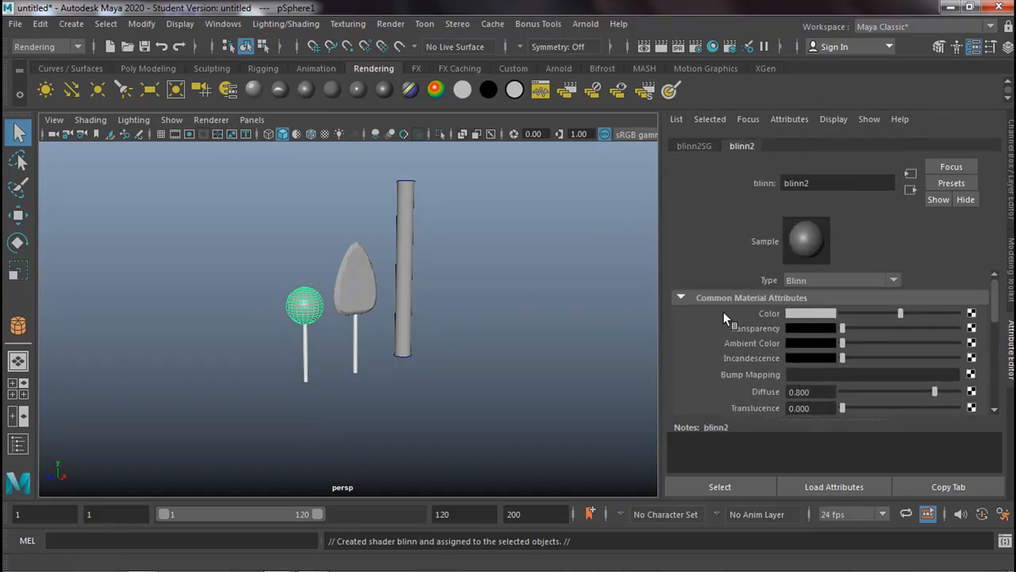
pyautogui.click(790, 313)
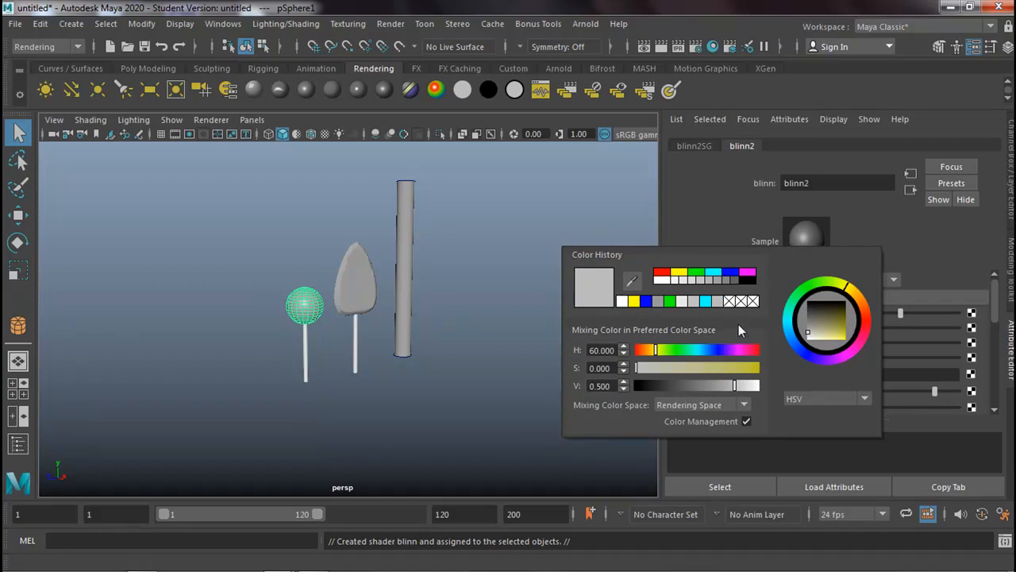
pyautogui.click(811, 289)
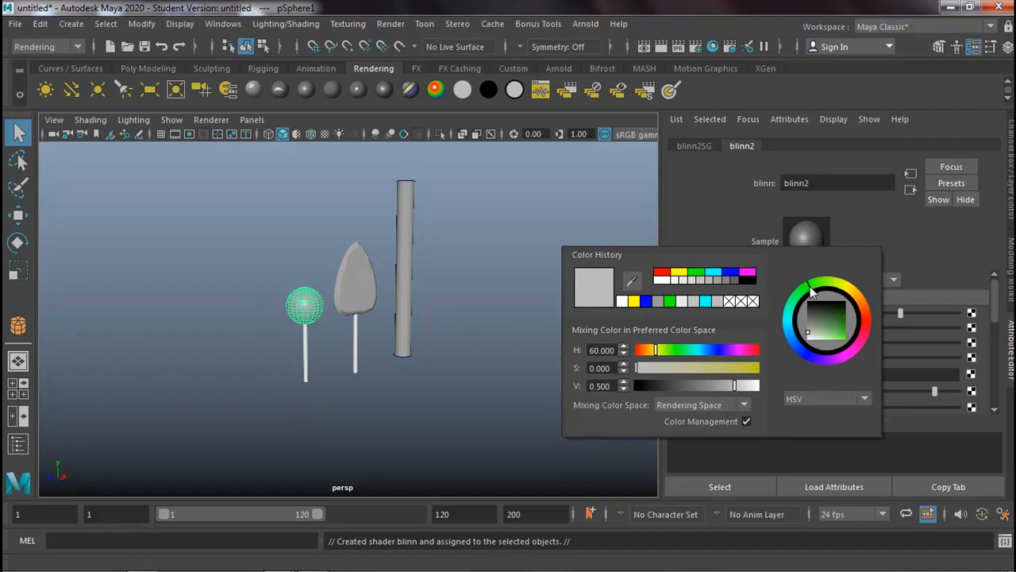
pyautogui.moveTo(818, 302); pyautogui.dragTo(844, 336)
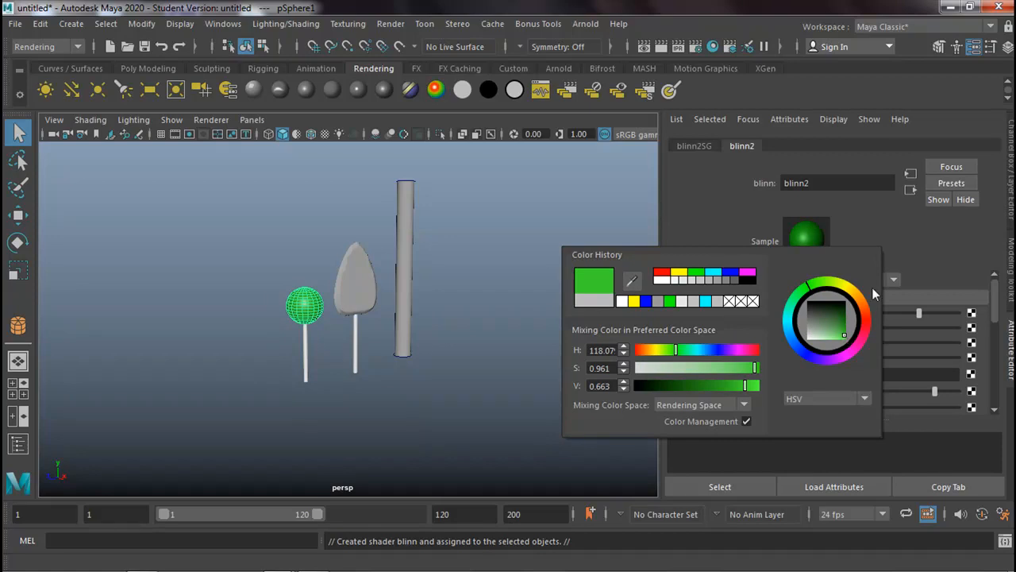
# Raise the green Blinn's transparency slightly so the stick shows through the sphere, and deselect the sphere.
pyautogui.moveTo(845, 327); pyautogui.dragTo(864, 328)
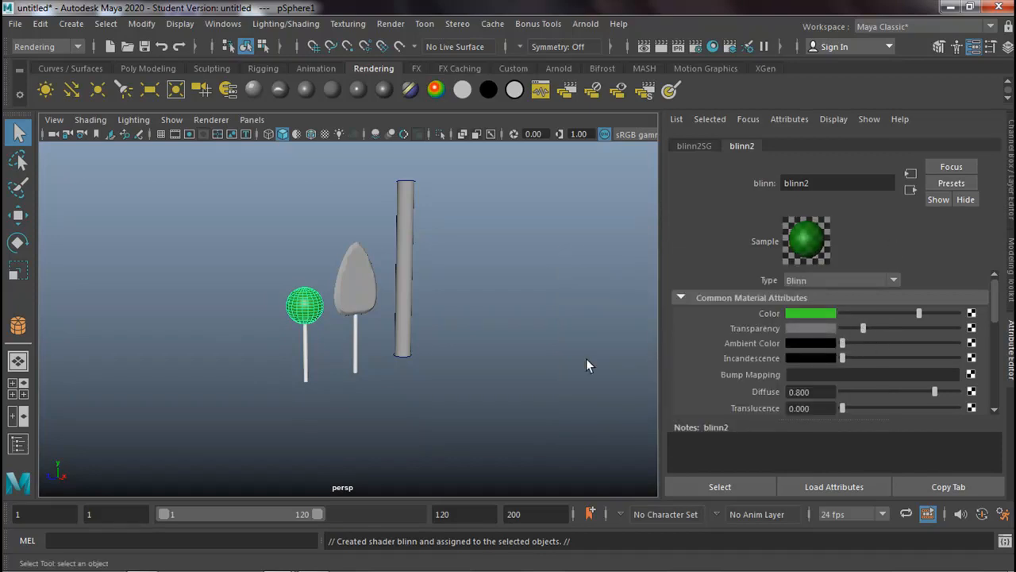
pyautogui.scroll(8, 290, 348)
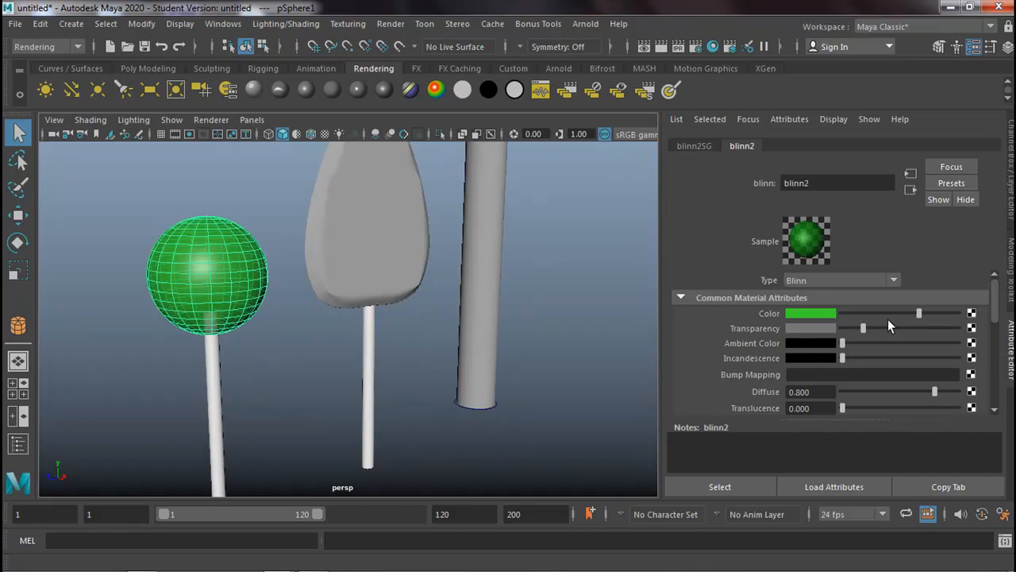
pyautogui.moveTo(872, 328); pyautogui.dragTo(866, 328)
pyautogui.click(266, 314)
pyautogui.scroll(-3, 218, 296)
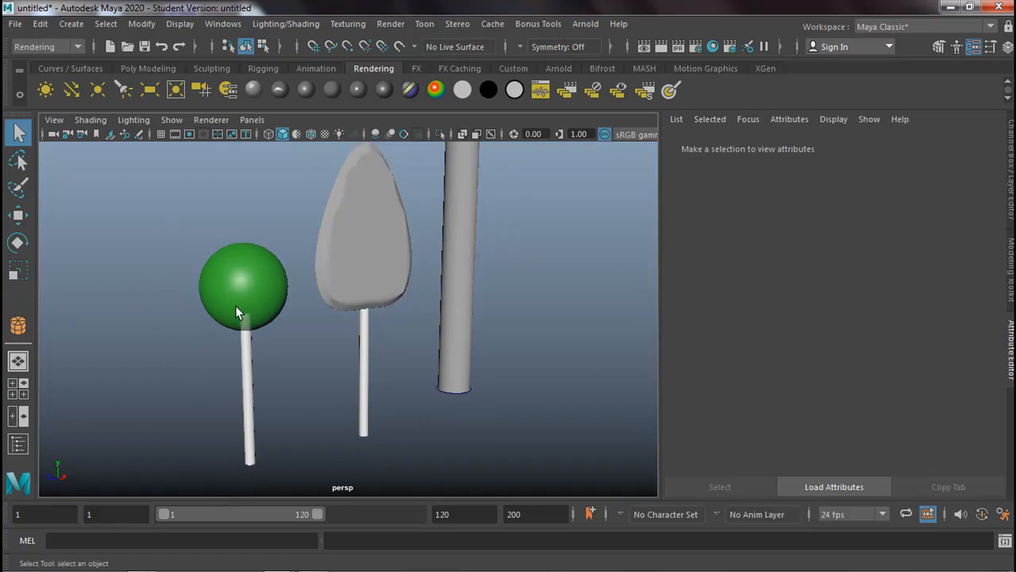
# Assign a new Blinn material to the tall cylinder, using a Checker texture with red as Color 2 for its color.
pyautogui.click(459, 316)
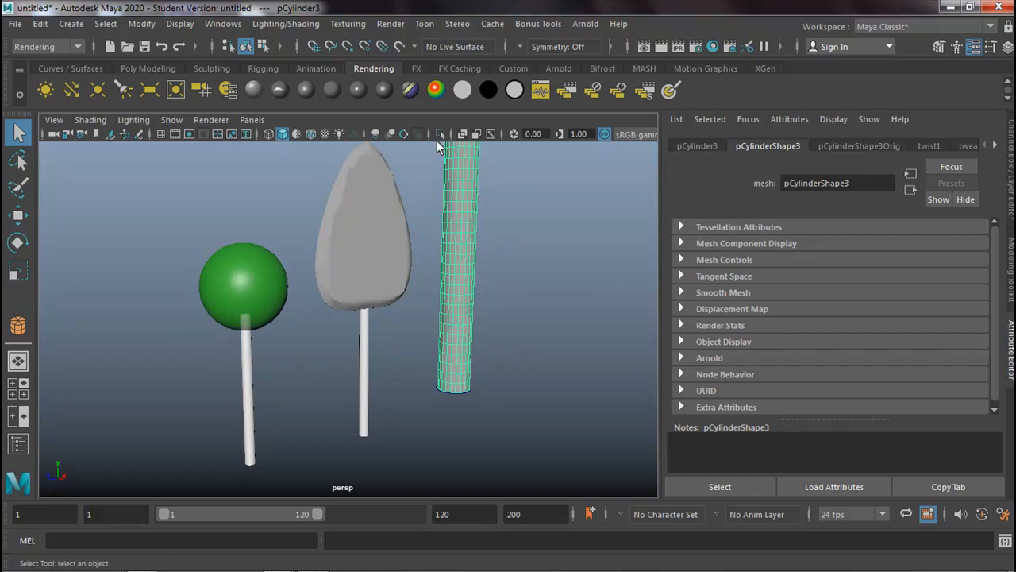
pyautogui.click(305, 93)
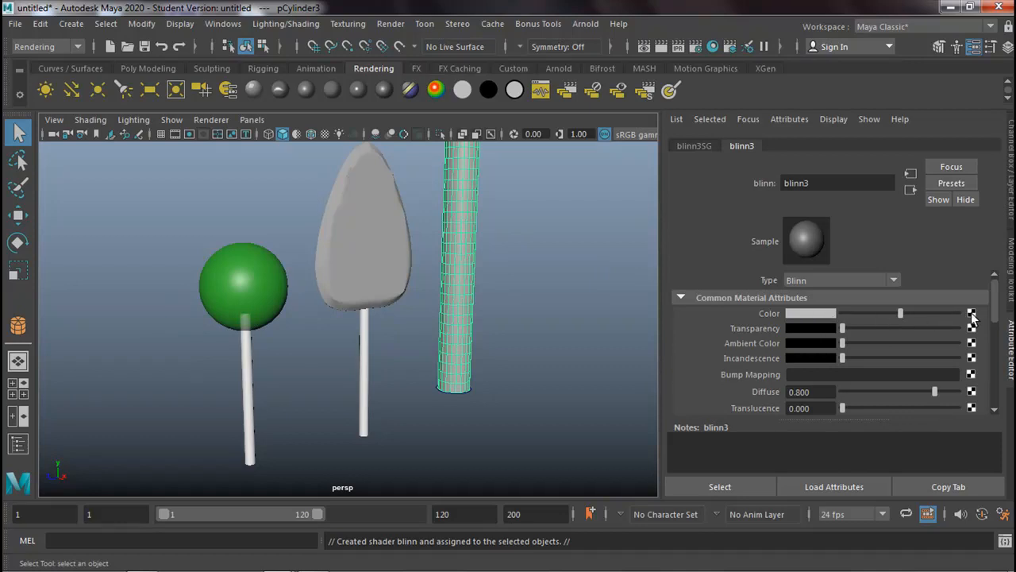
pyautogui.click(972, 315)
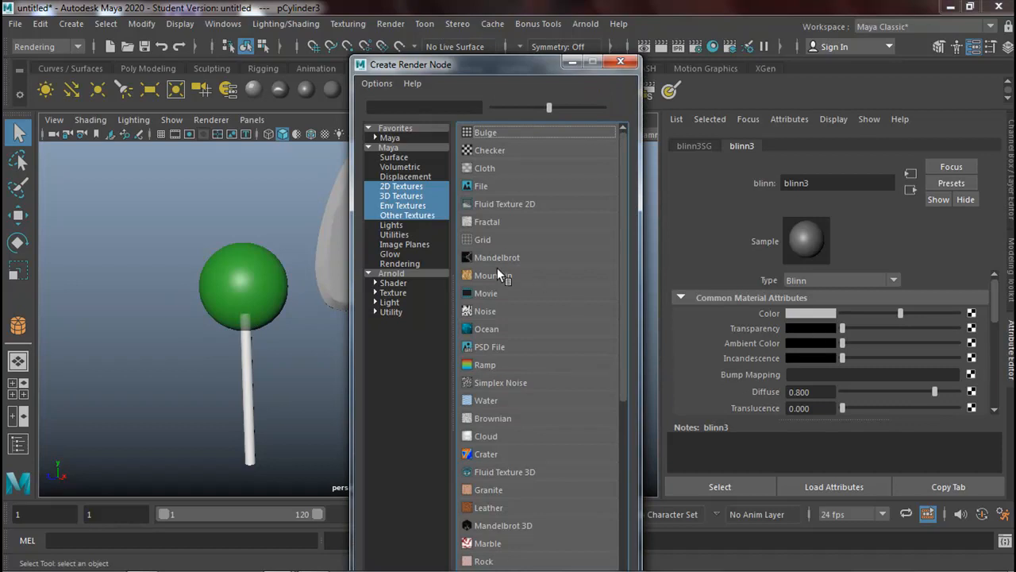
pyautogui.click(500, 150)
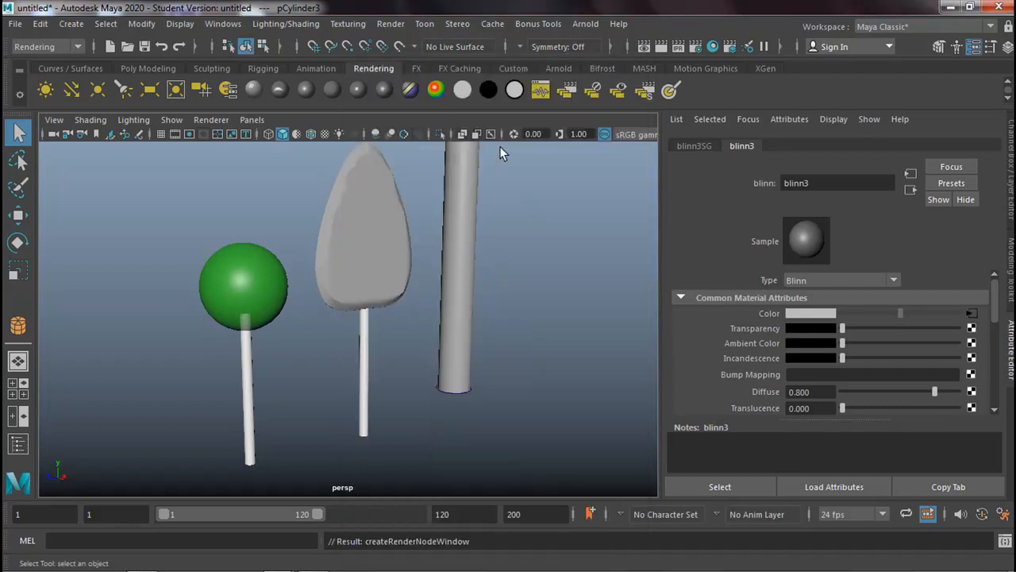
pyautogui.click(799, 314)
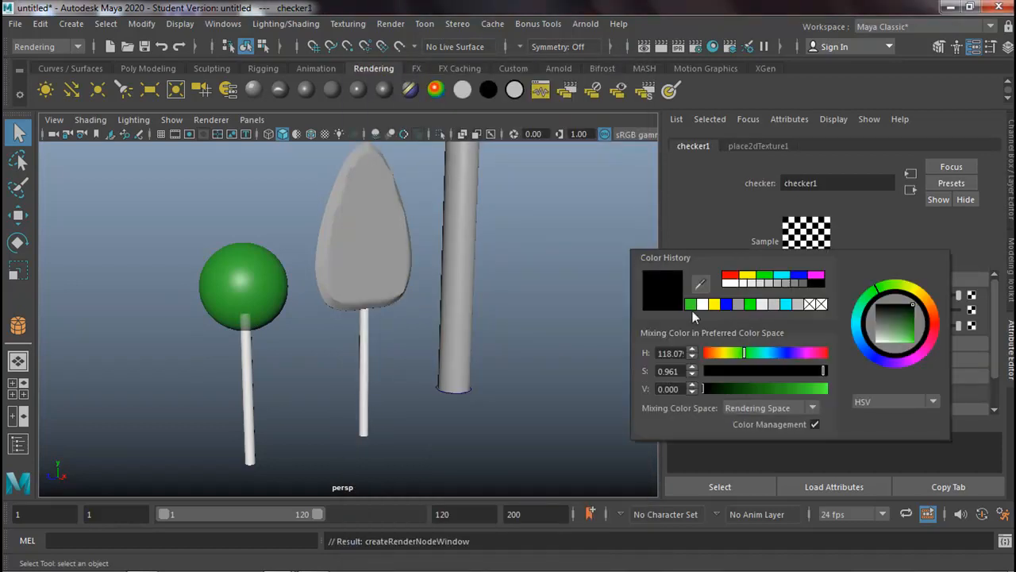
pyautogui.click(730, 276)
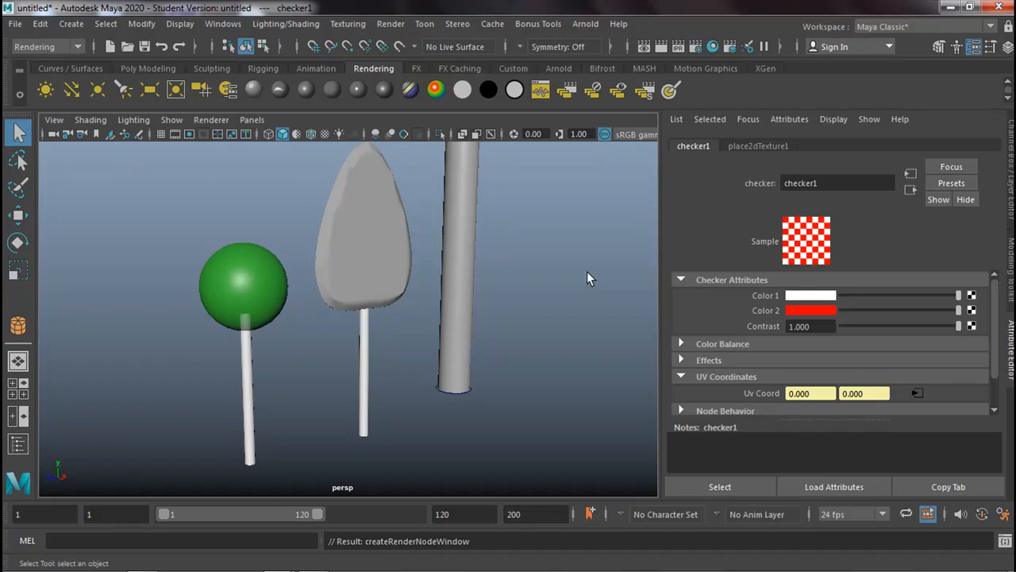
# Turn on Hardware Texturing so the checker pattern shows on the cylinder in the viewport.
pyautogui.click(94, 121)
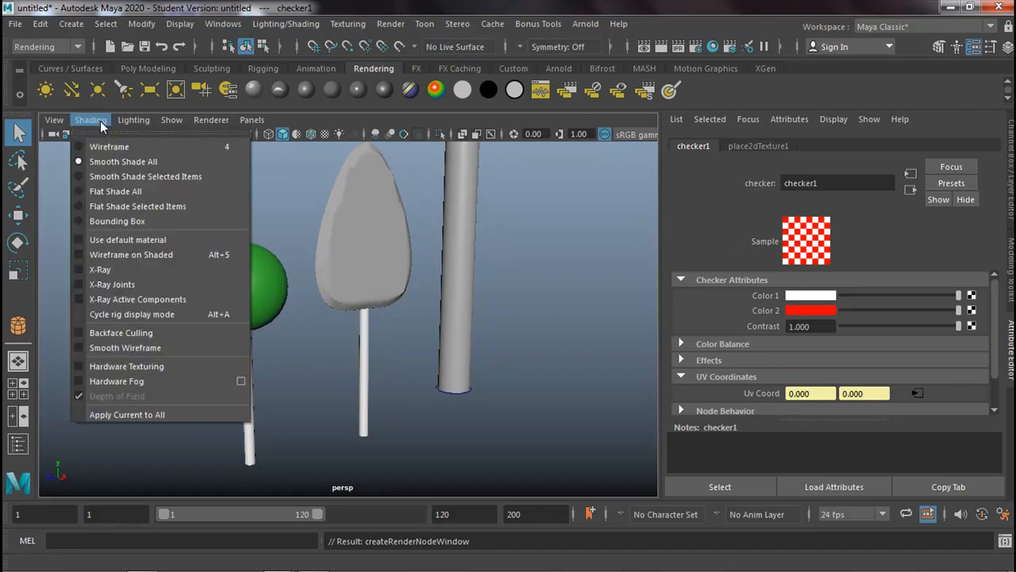
pyautogui.click(109, 365)
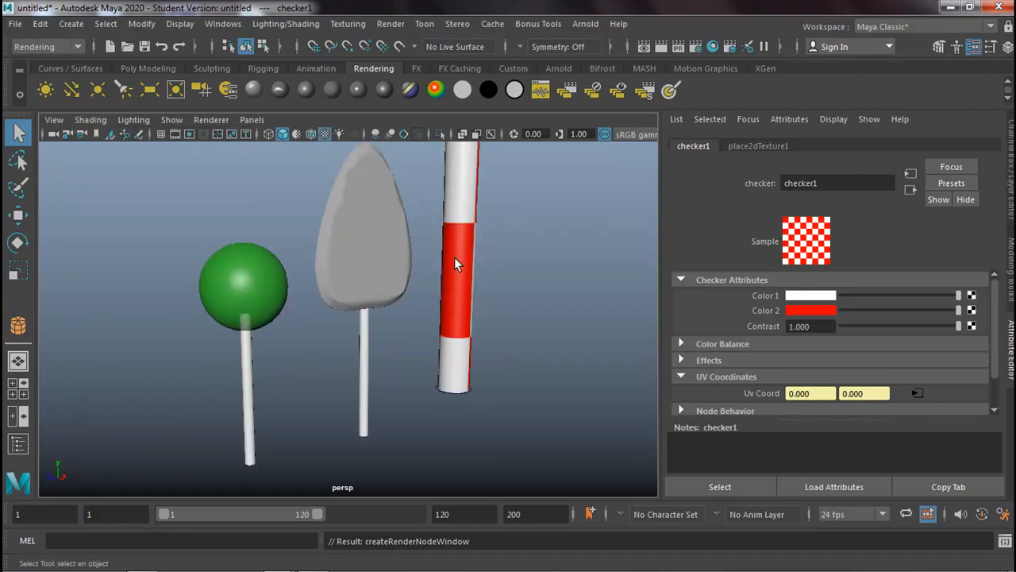
pyautogui.keyDown('alt'); pyautogui.moveTo(449, 307); pyautogui.dragTo(376, 351, button='right'); pyautogui.keyUp('alt')
pyautogui.keyDown('alt'); pyautogui.moveTo(482, 331); pyautogui.dragTo(419, 348); pyautogui.keyUp('alt')
pyautogui.keyDown('alt'); pyautogui.moveTo(462, 313); pyautogui.dragTo(391, 394, button='middle'); pyautogui.keyUp('alt')
pyautogui.keyDown('alt'); pyautogui.moveTo(473, 345); pyautogui.dragTo(332, 369, button='right'); pyautogui.keyUp('alt')
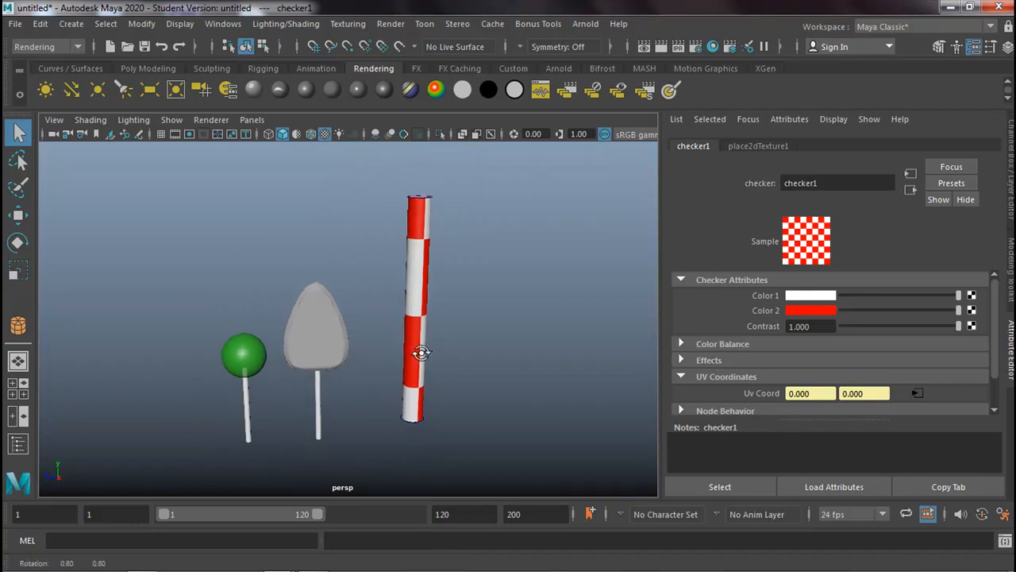
pyautogui.keyDown('alt'); pyautogui.moveTo(429, 349); pyautogui.dragTo(429, 352); pyautogui.keyUp('alt')
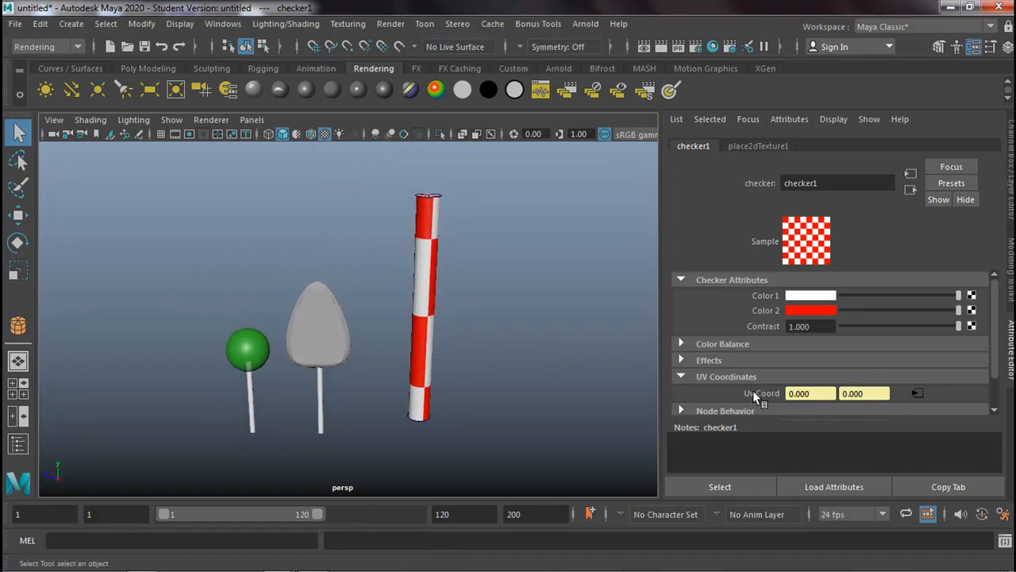
# Set the checker texture's Repeat UV to 1 in both directions in its 2D placement settings.
pyautogui.click(916, 392)
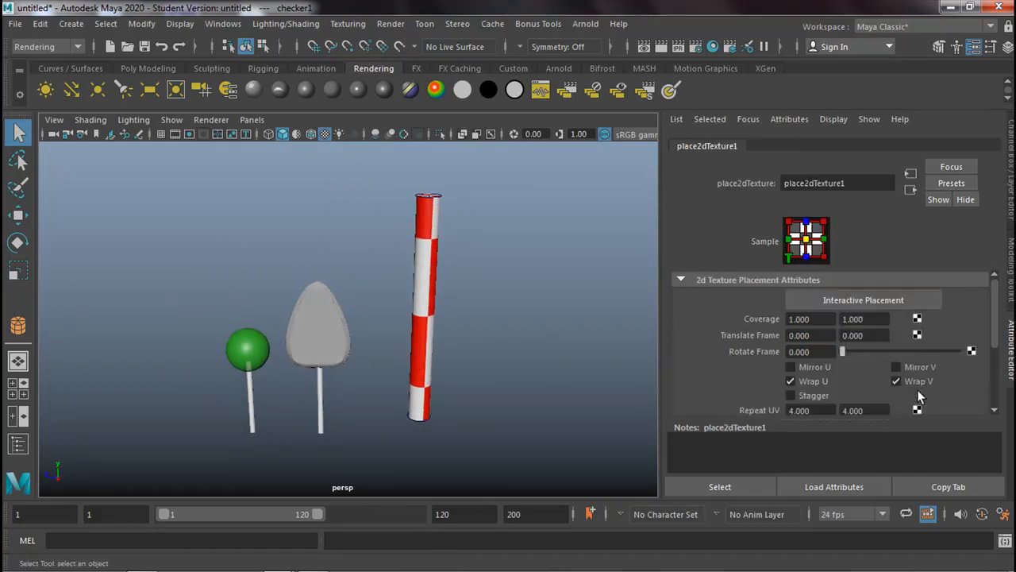
pyautogui.scroll(-1, 810, 401)
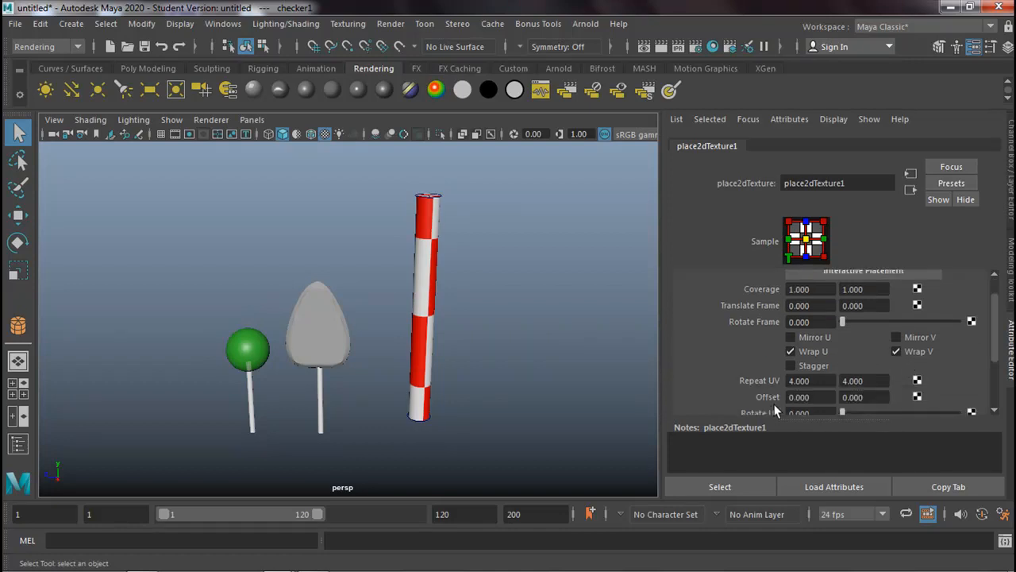
pyautogui.click(810, 382)
pyautogui.click(864, 381)
pyautogui.write('1')
pyautogui.press('Return')
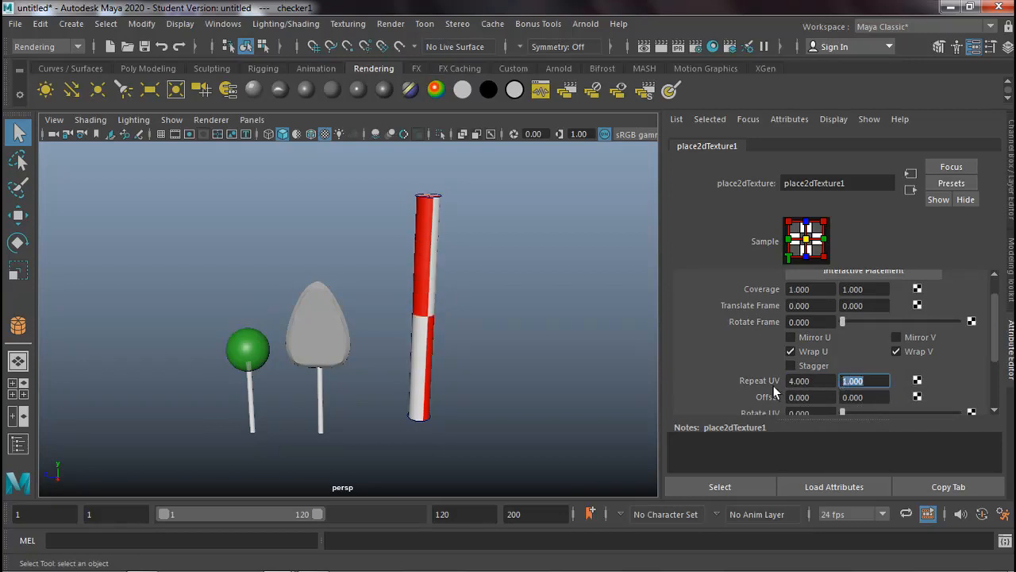
pyautogui.click(790, 381)
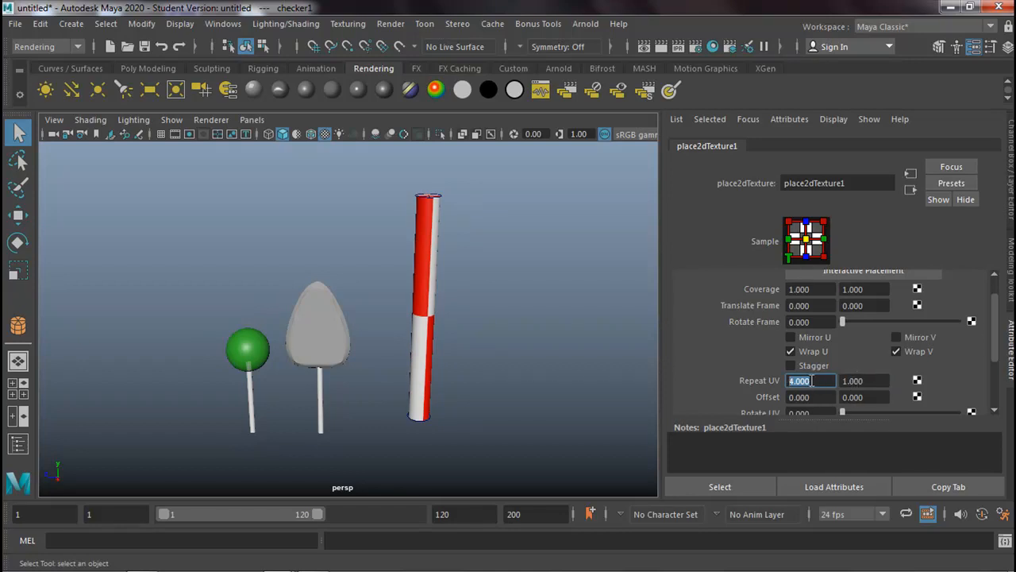
pyautogui.write('1')
pyautogui.press('Return')
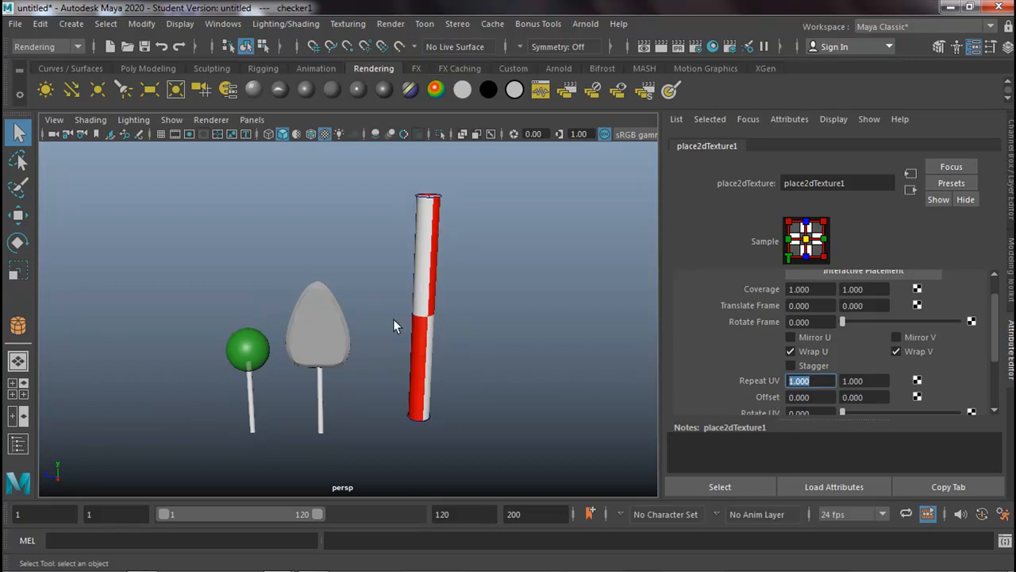
# Set the second Coverage value of the checker placement to 2 for continuous lengthwise stripes on the cylinder.
pyautogui.scroll(2, 790, 345)
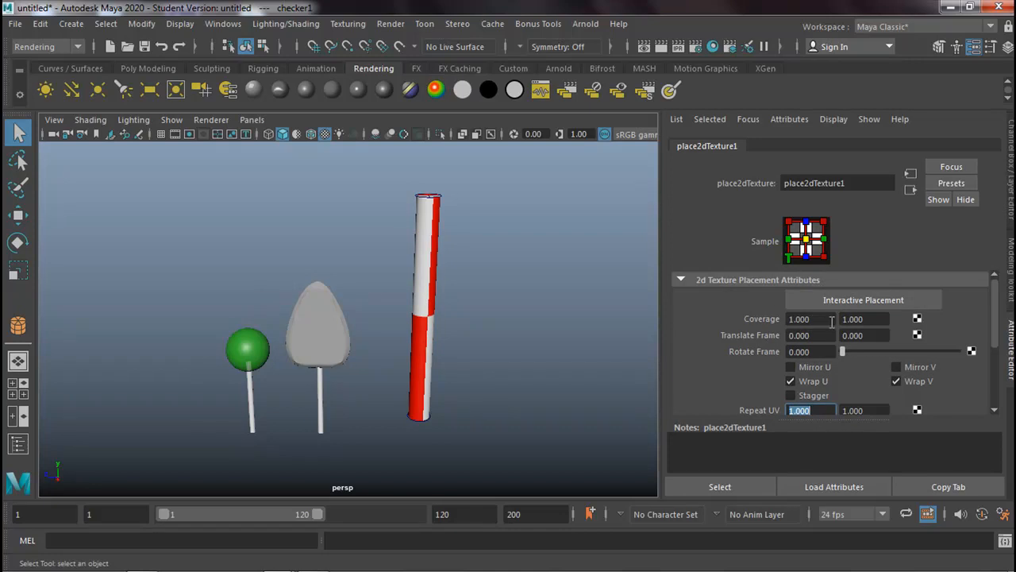
pyautogui.click(864, 318)
pyautogui.write('2')
pyautogui.press('Return')
pyautogui.keyDown('alt'); pyautogui.moveTo(533, 382); pyautogui.dragTo(424, 370); pyautogui.keyUp('alt')
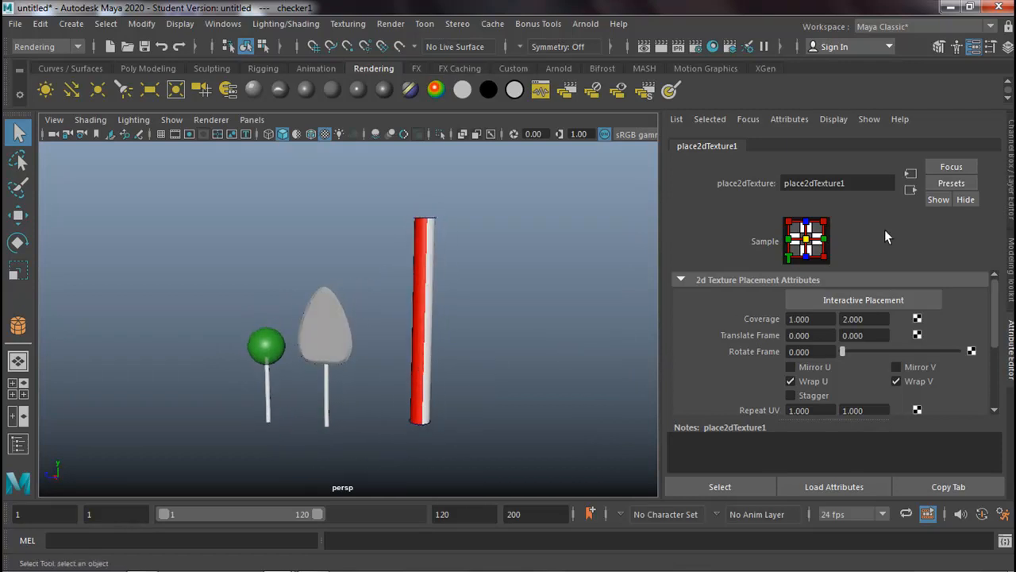
# Set the Start Angle of the tall cylinder's twist deformer to about 859 to spiral the red and white stripes.
pyautogui.click(1010, 156)
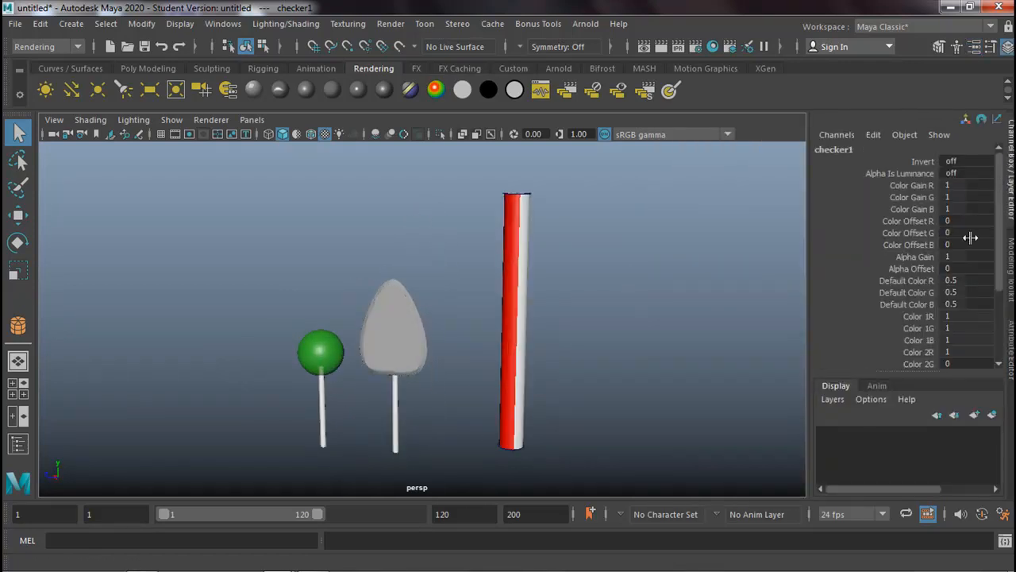
pyautogui.moveTo(999, 221); pyautogui.dragTo(1000, 308)
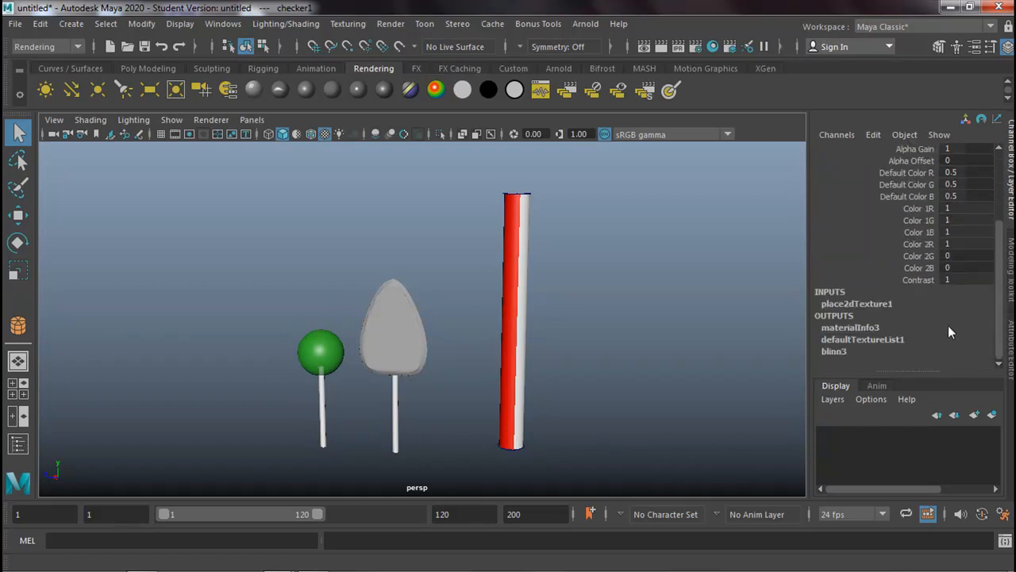
pyautogui.scroll(3, 897, 338)
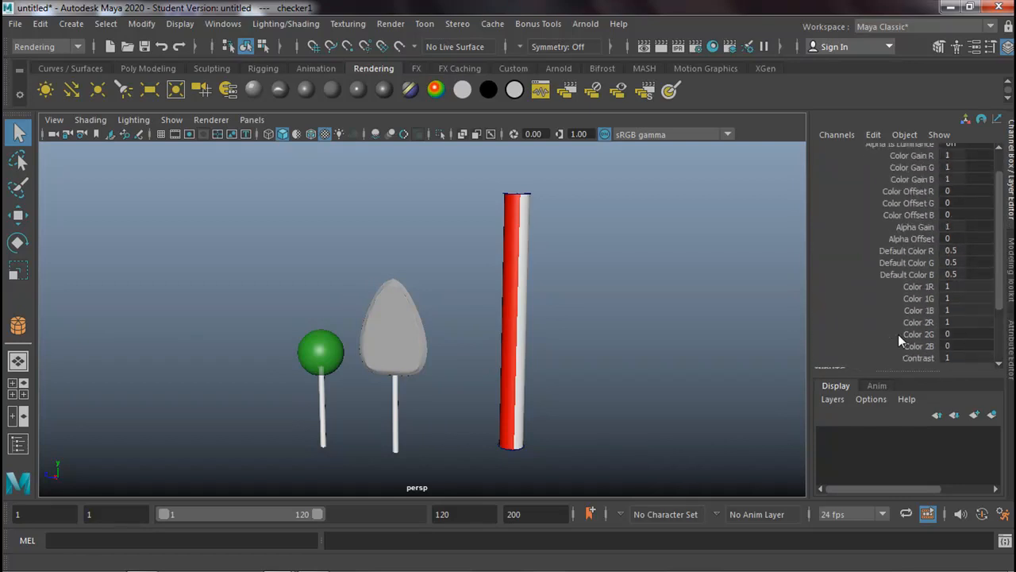
pyautogui.scroll(2, 898, 334)
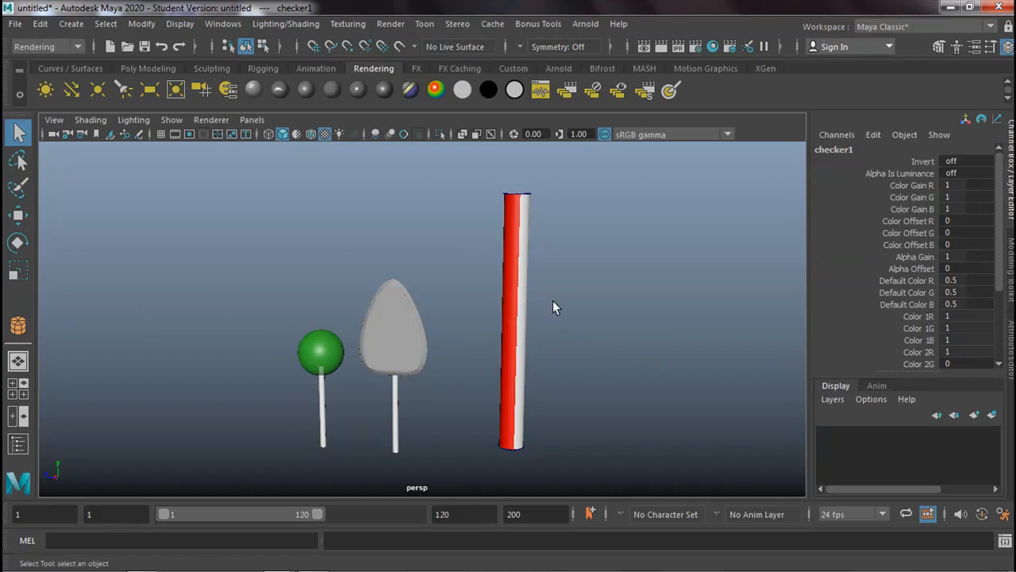
pyautogui.moveTo(554, 303); pyautogui.dragTo(533, 305)
pyautogui.click(844, 317)
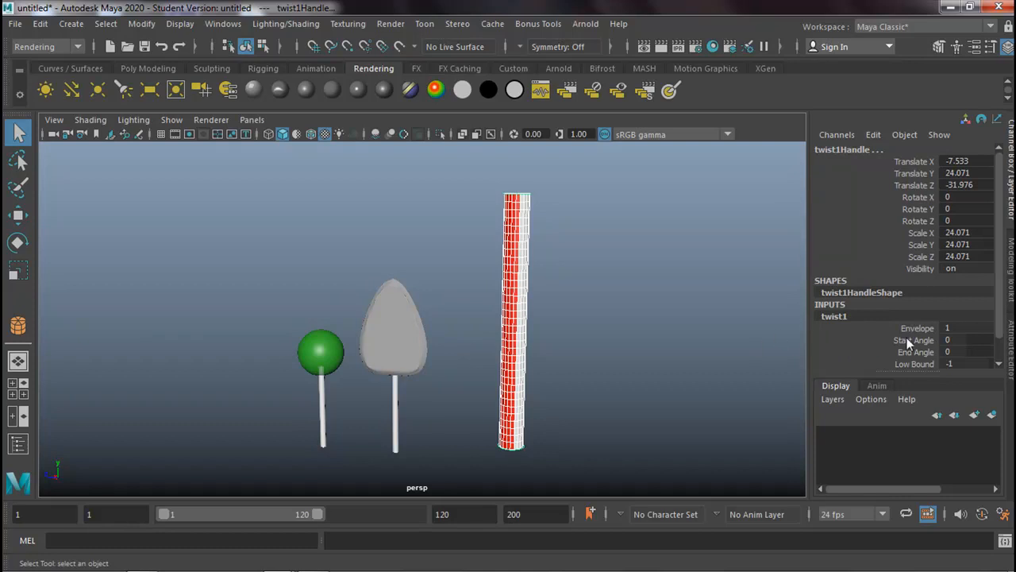
pyautogui.scroll(-2, 907, 337)
pyautogui.click(914, 315)
pyautogui.moveTo(578, 337); pyautogui.dragTo(934, 307, button='middle')
pyautogui.moveTo(604, 355); pyautogui.dragTo(822, 325, button='middle')
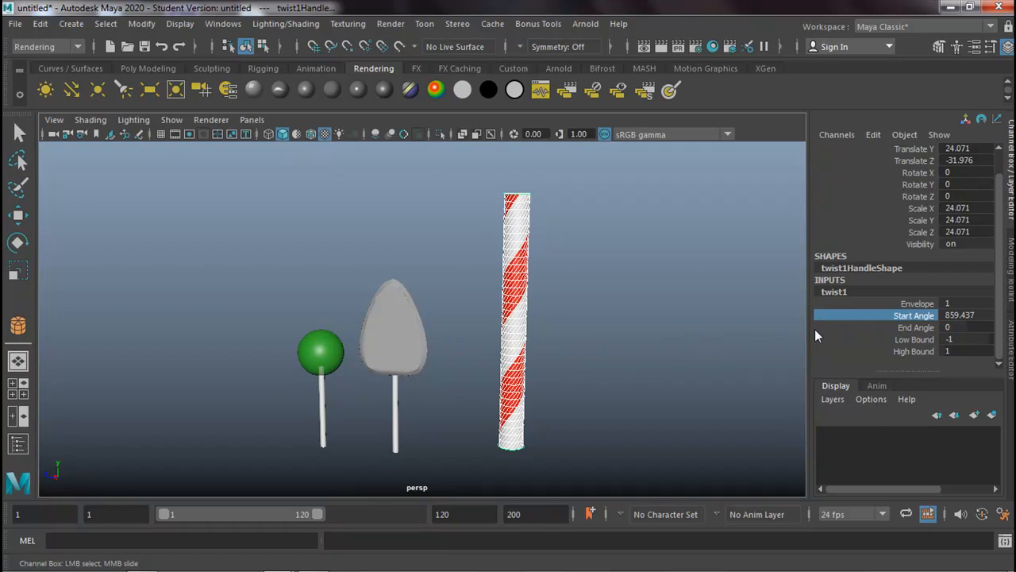
pyautogui.click(731, 344)
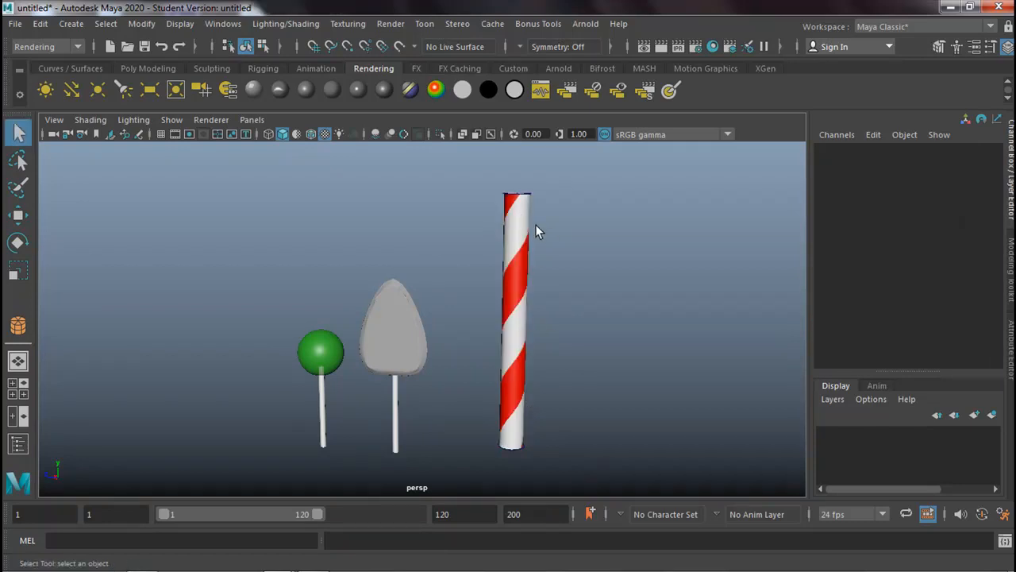
# Apply a nonlinear Bend deformer to the tall red and white striped cylinder.
pyautogui.click(530, 203)
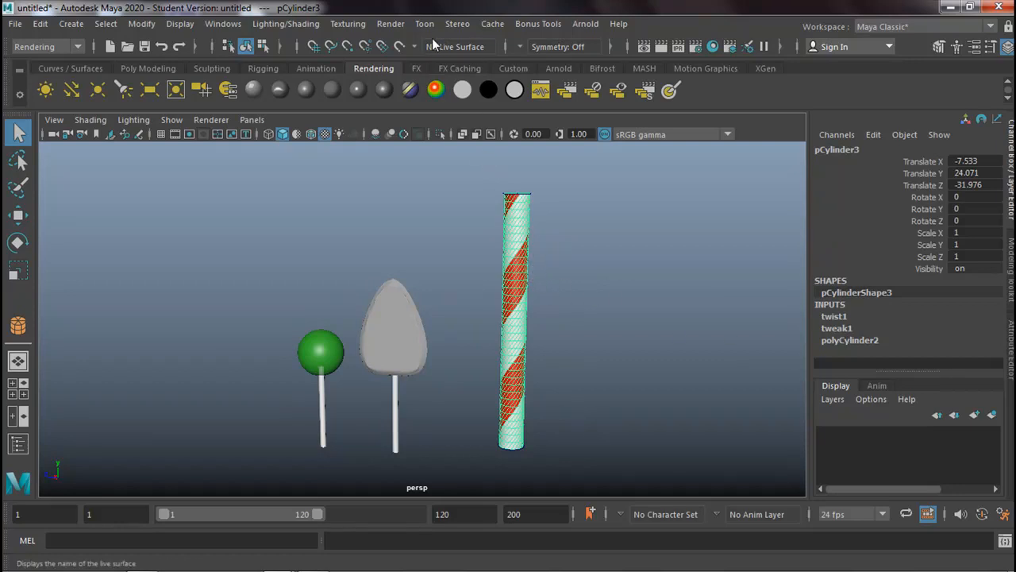
pyautogui.click(79, 47)
pyautogui.click(63, 66)
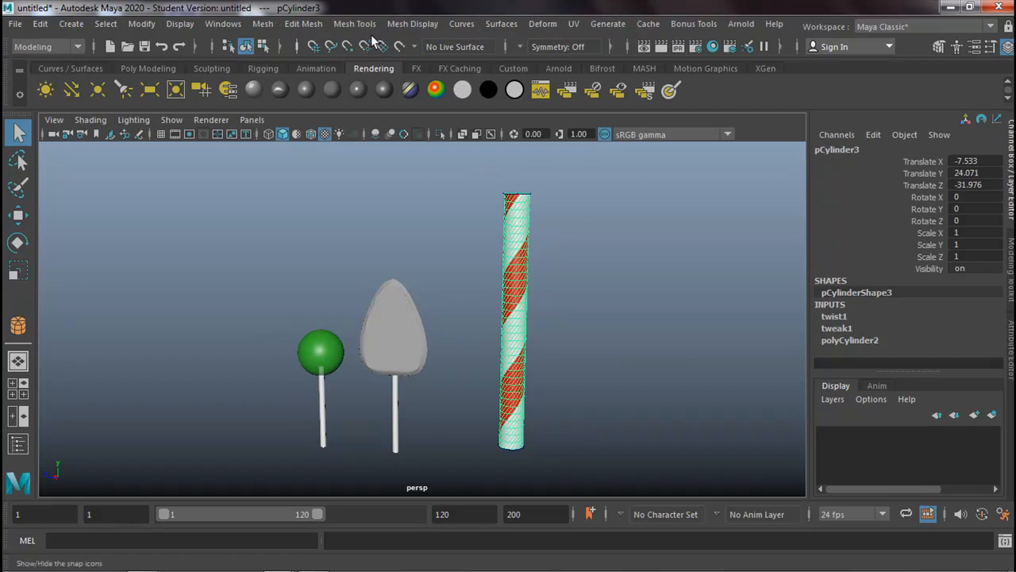
pyautogui.click(544, 23)
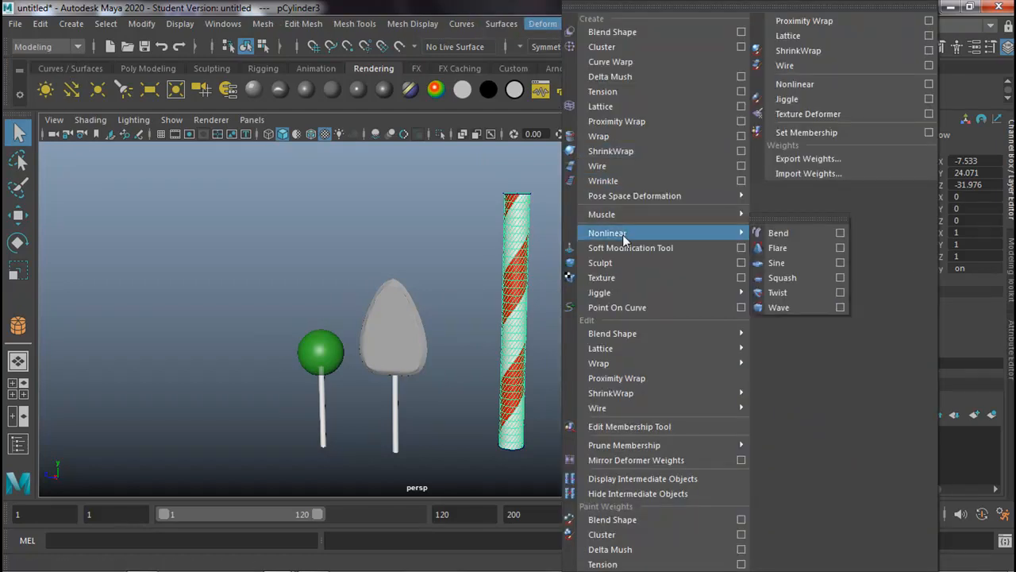
pyautogui.click(776, 233)
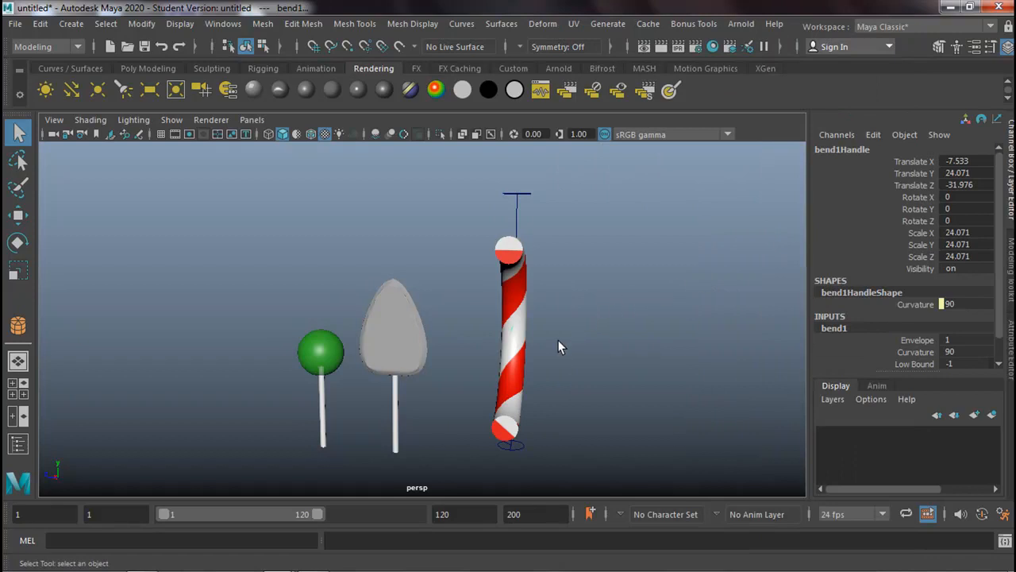
# Rotate the striped cylinder's bend deformer handle around its vertical axis, setting Rotate Y to 90.
pyautogui.keyDown('alt'); pyautogui.moveTo(558, 341); pyautogui.dragTo(590, 332, button='middle'); pyautogui.keyUp('alt')
pyautogui.keyDown('alt'); pyautogui.moveTo(590, 325); pyautogui.dragTo(656, 322); pyautogui.keyUp('alt')
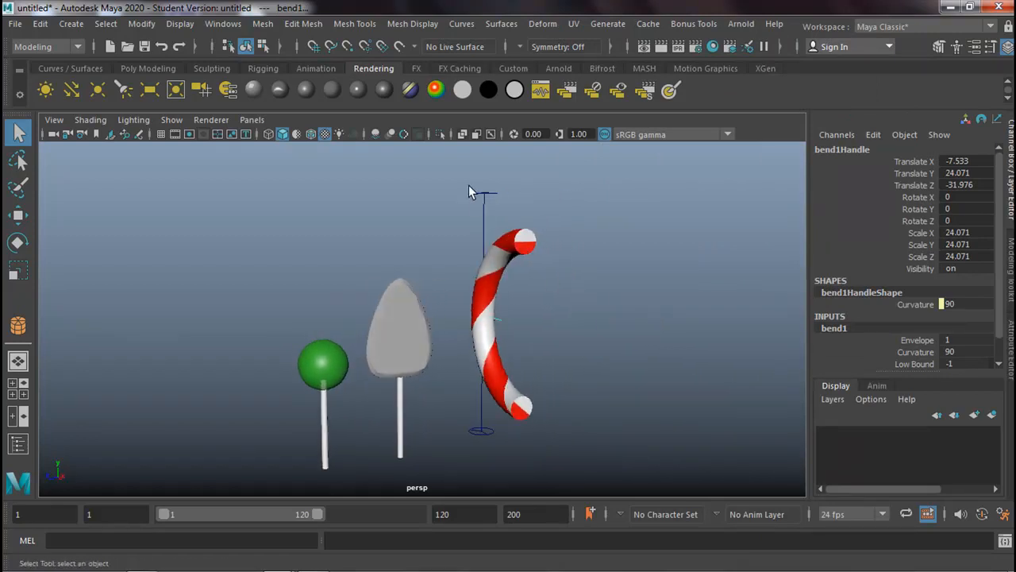
pyautogui.moveTo(485, 202); pyautogui.dragTo(488, 201)
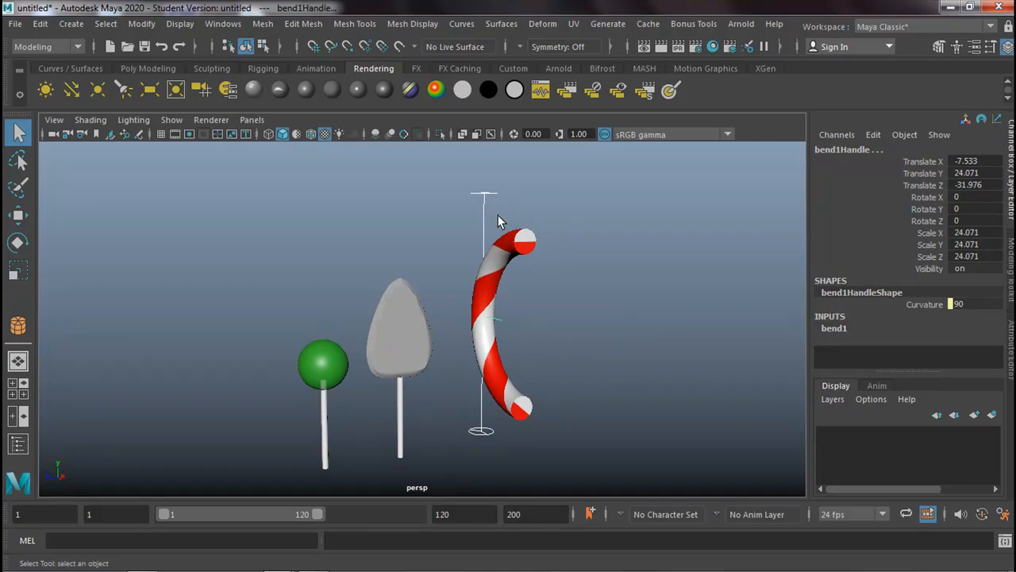
pyautogui.click(17, 243)
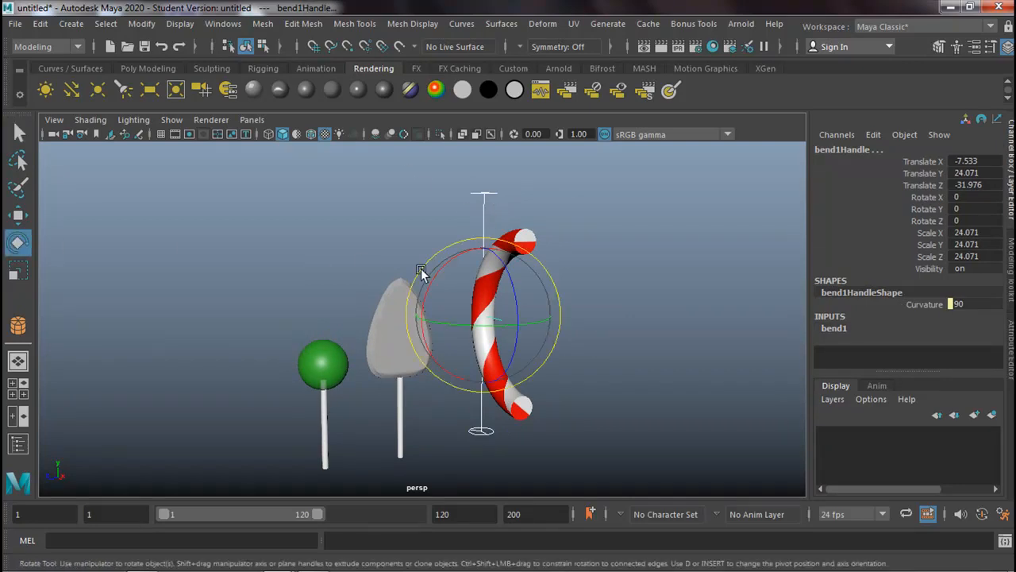
pyautogui.click(483, 331)
pyautogui.moveTo(505, 329); pyautogui.dragTo(581, 317)
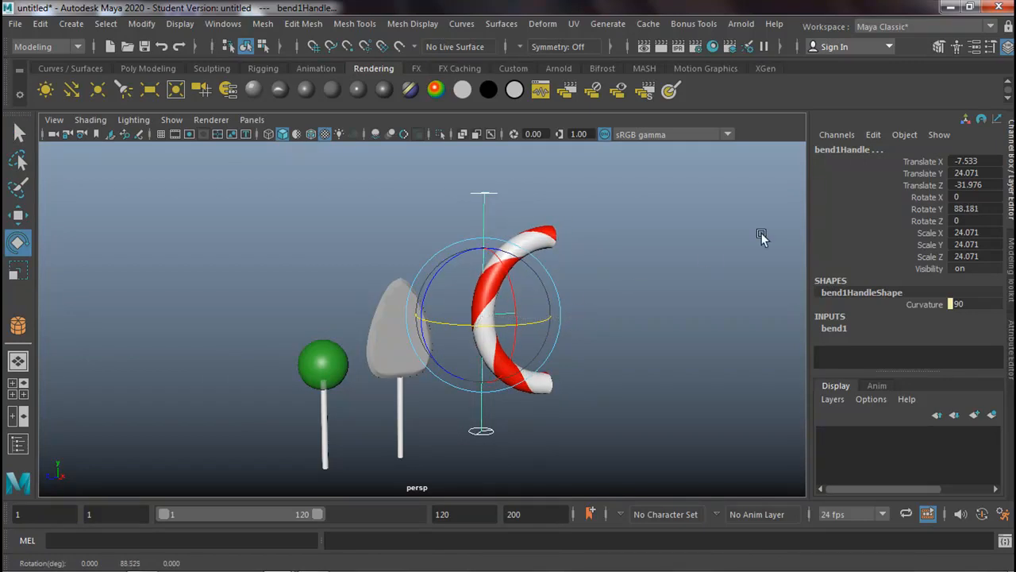
pyautogui.doubleClick(985, 209)
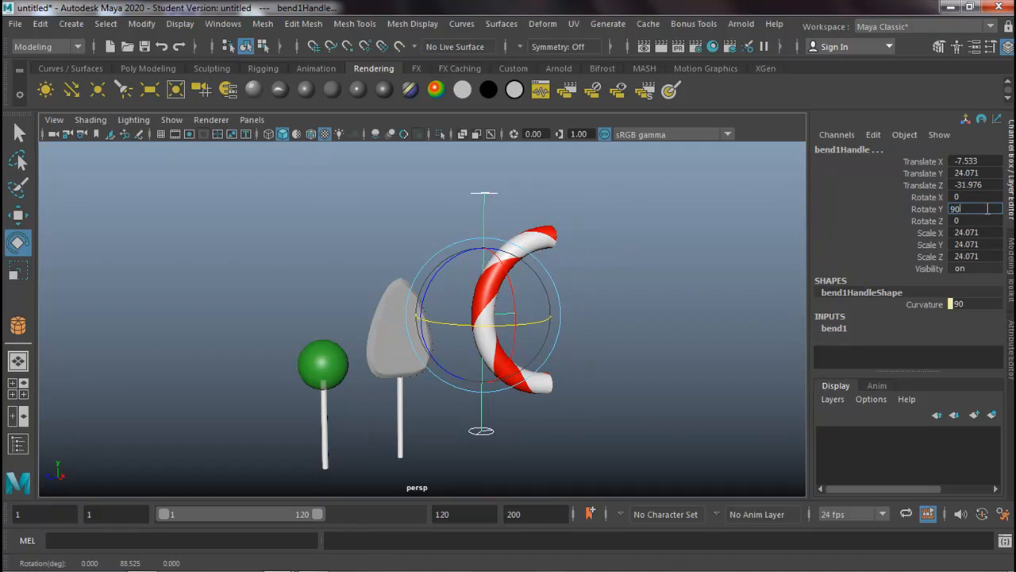
pyautogui.press('Return')
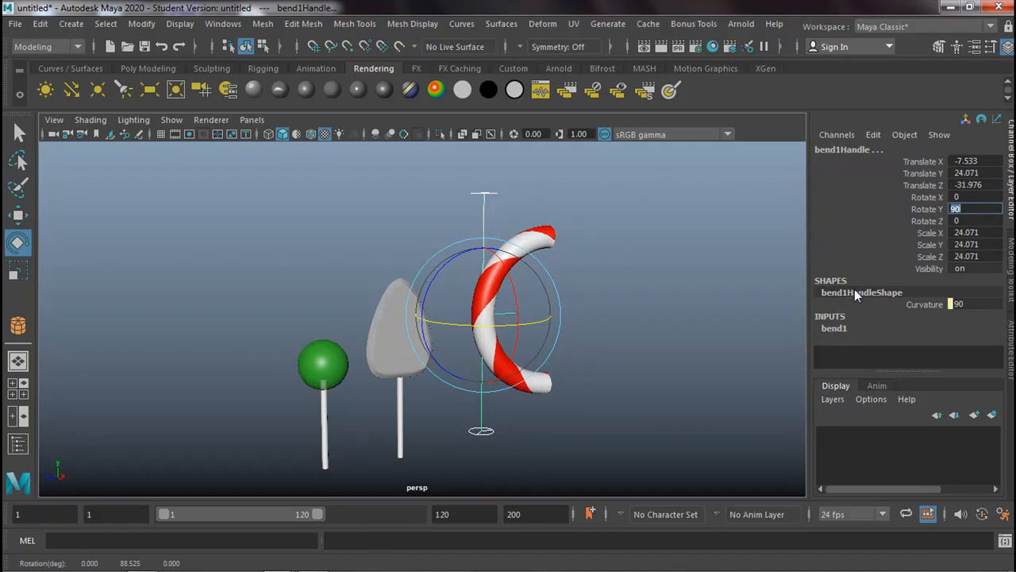
# Set the bend deformer's Low Bound to 0 and its Curvature to 180 to form the candy cane hook.
pyautogui.click(1011, 350)
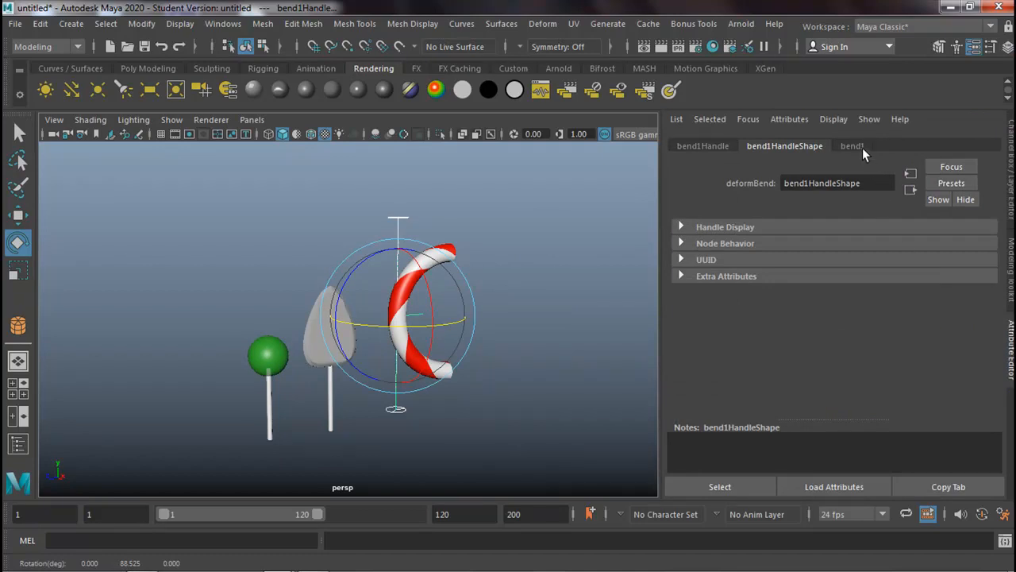
pyautogui.click(855, 146)
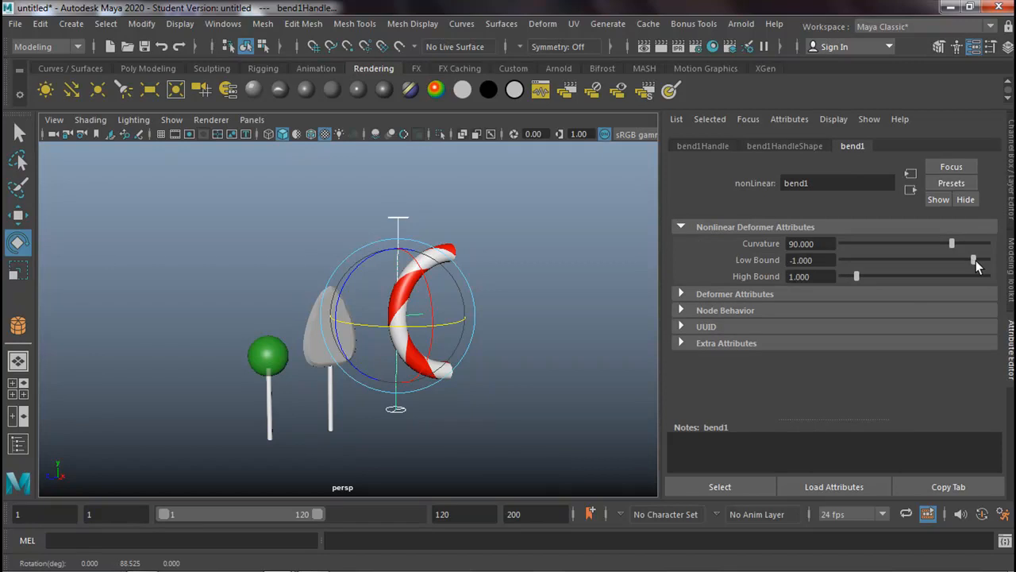
pyautogui.moveTo(974, 260); pyautogui.dragTo(992, 262)
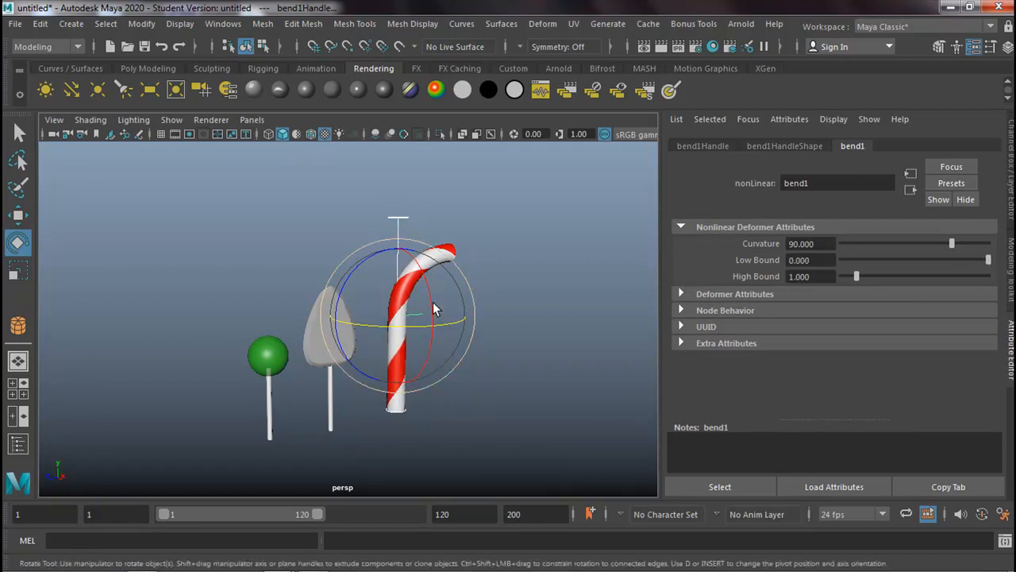
pyautogui.moveTo(955, 242); pyautogui.dragTo(985, 235)
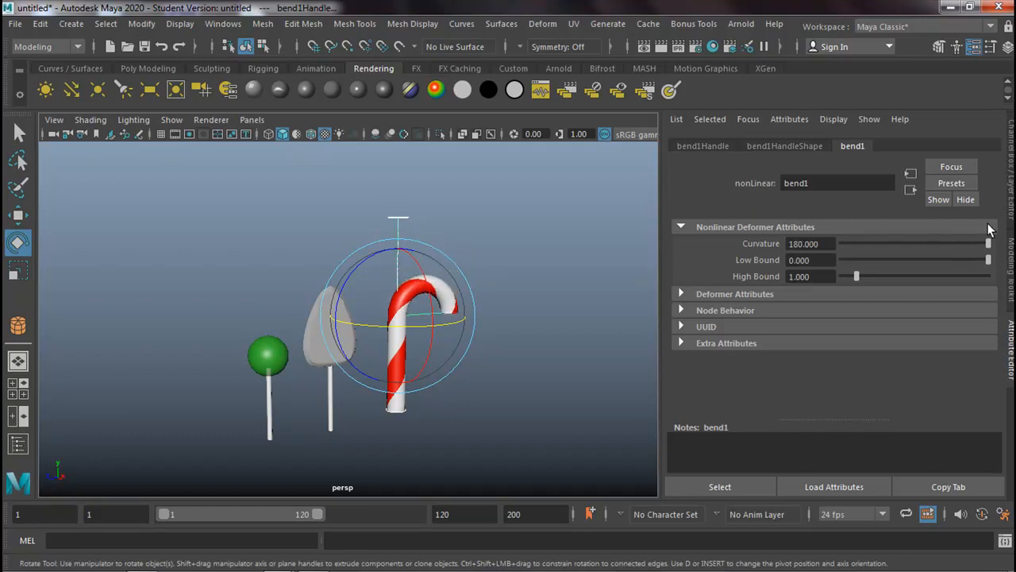
# Delete the construction history of the bent candy cane and deselect it.
pyautogui.click(550, 363)
pyautogui.click(444, 296)
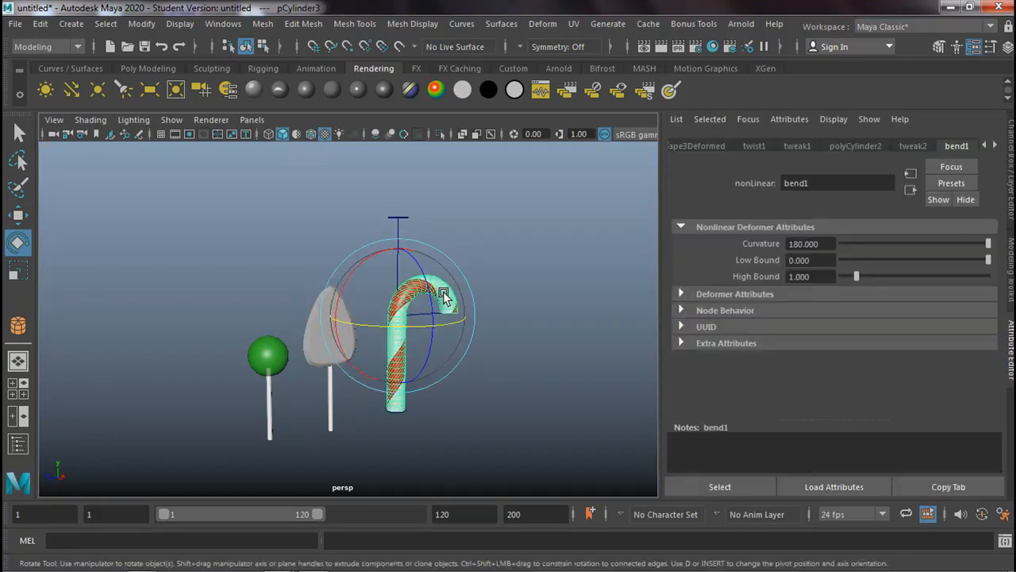
pyautogui.click(40, 25)
pyautogui.moveTo(119, 199)
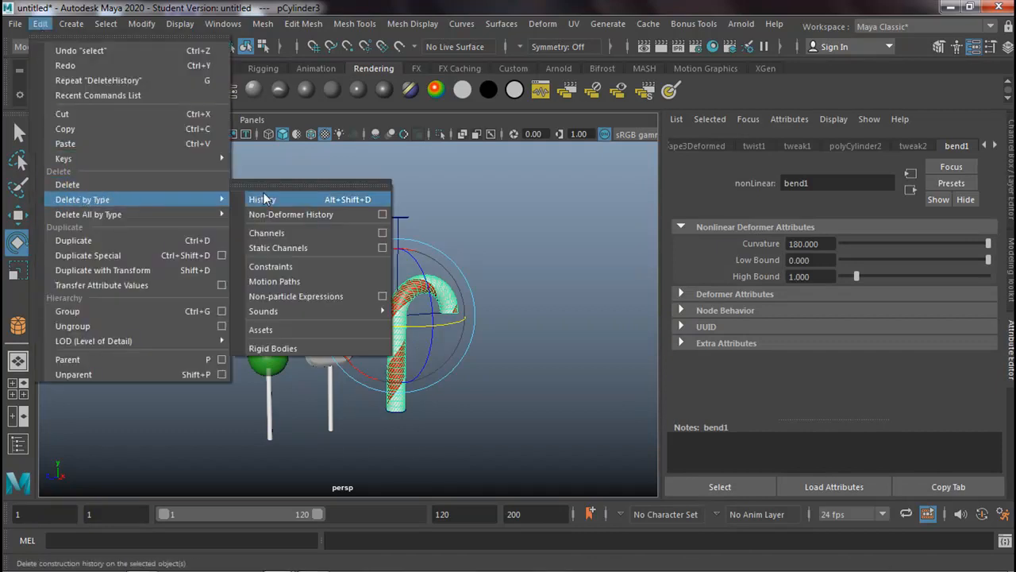
pyautogui.click(258, 199)
pyautogui.click(302, 227)
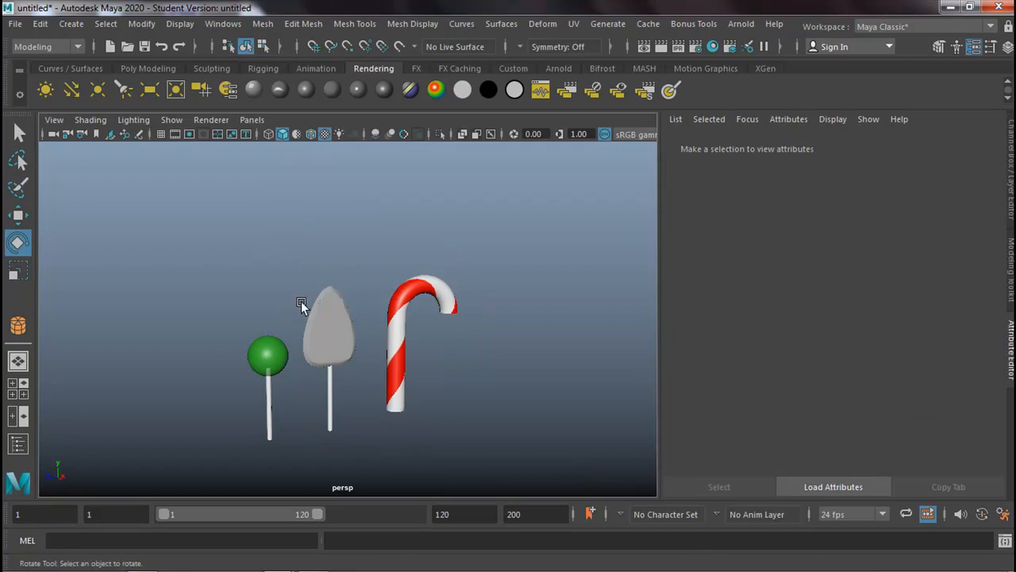
# Assign a new Blinn material to the pointed lollipop and map its Color to a Ramp texture of type U Ramp.
pyautogui.click(321, 316)
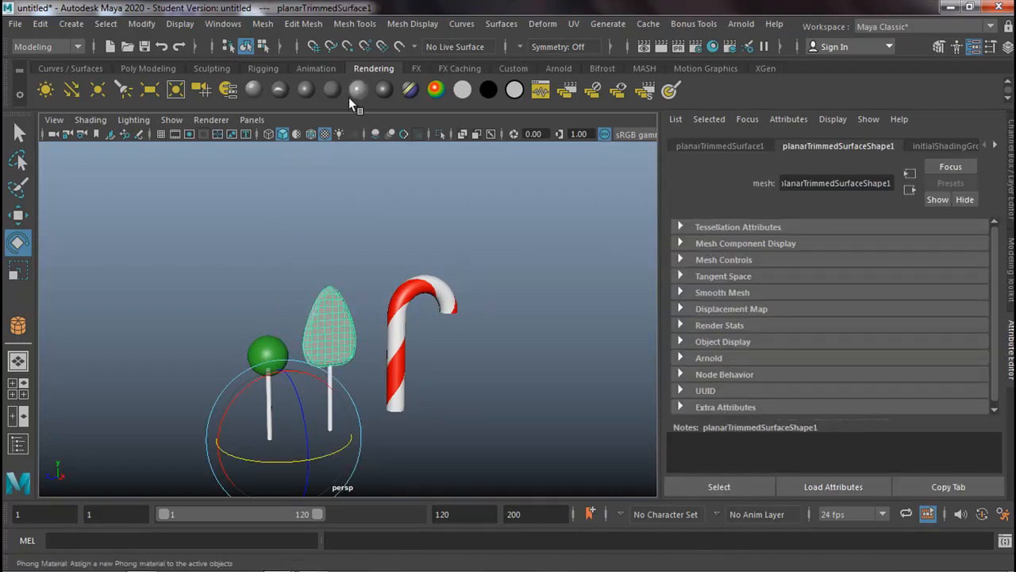
pyautogui.click(308, 91)
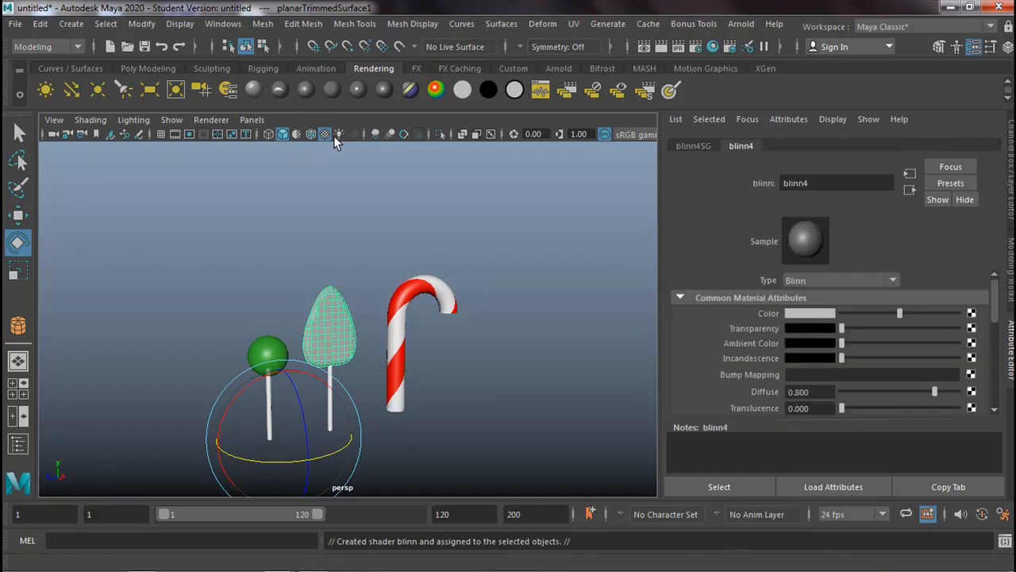
pyautogui.click(972, 314)
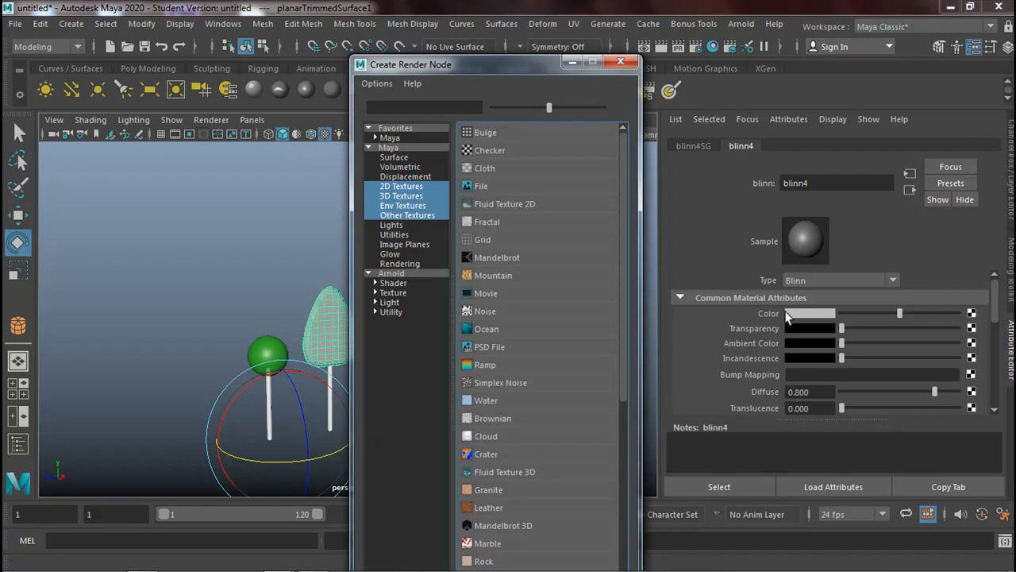
pyautogui.click(486, 364)
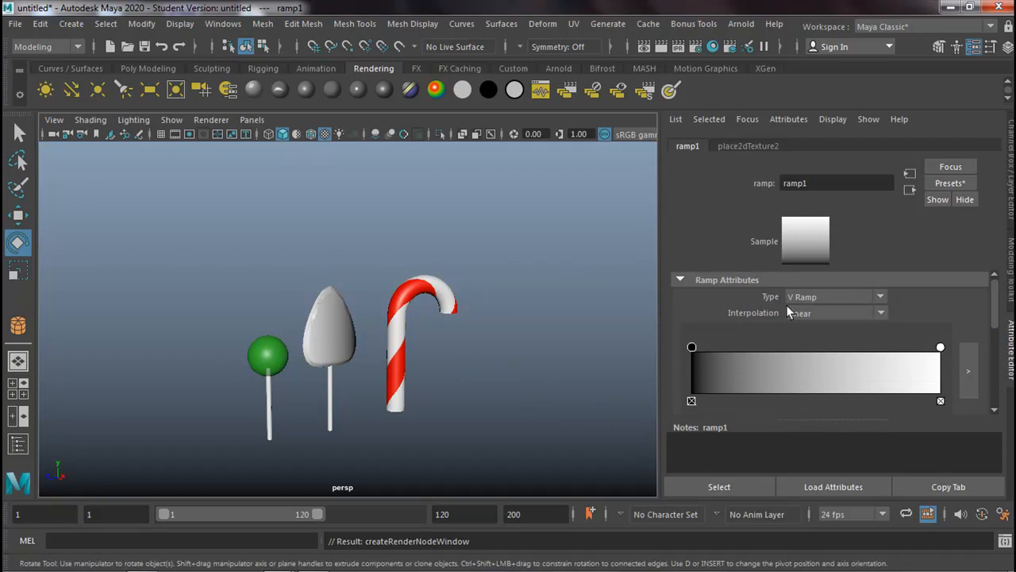
pyautogui.click(881, 294)
pyautogui.click(830, 325)
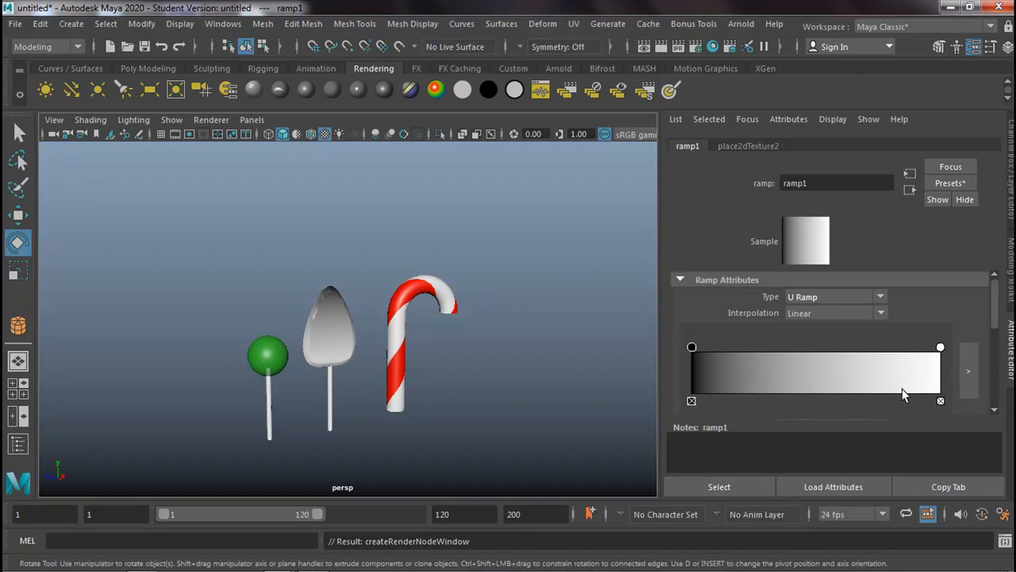
# Add a color marker near the middle of the enlarged ramp and set its start marker to blue.
pyautogui.click(971, 369)
pyautogui.moveTo(619, 203); pyautogui.dragTo(771, 86)
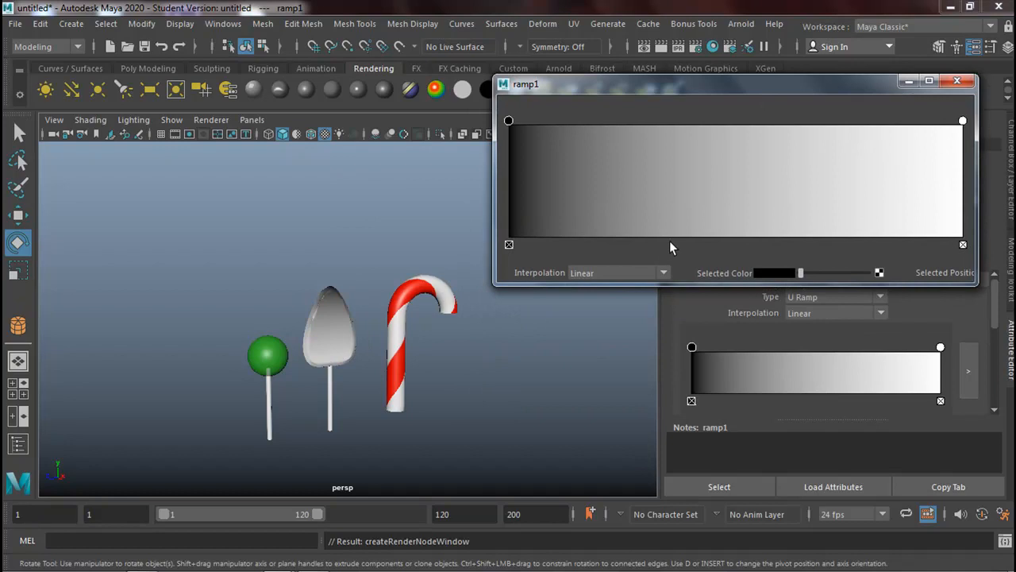
pyautogui.click(737, 215)
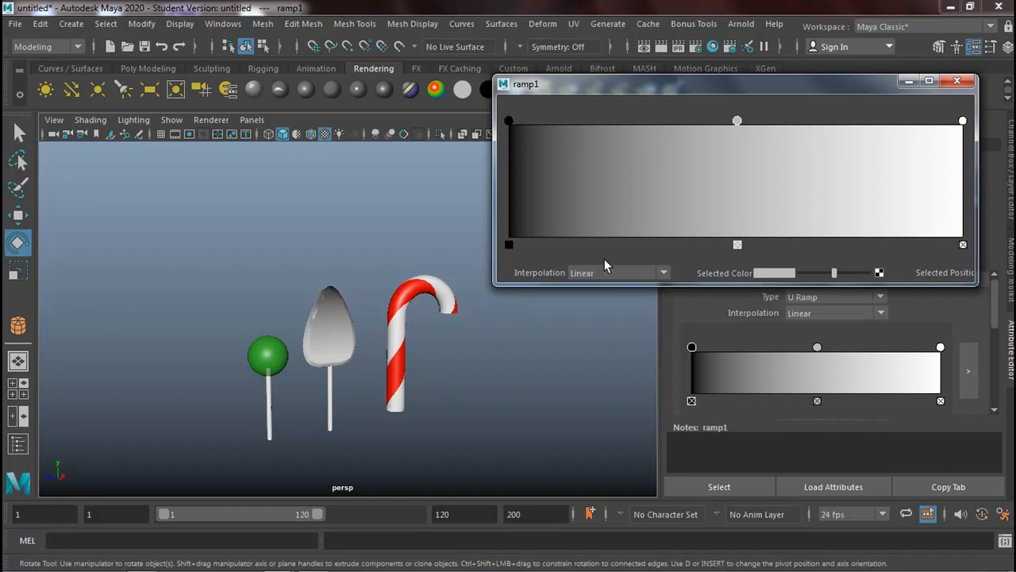
pyautogui.click(509, 121)
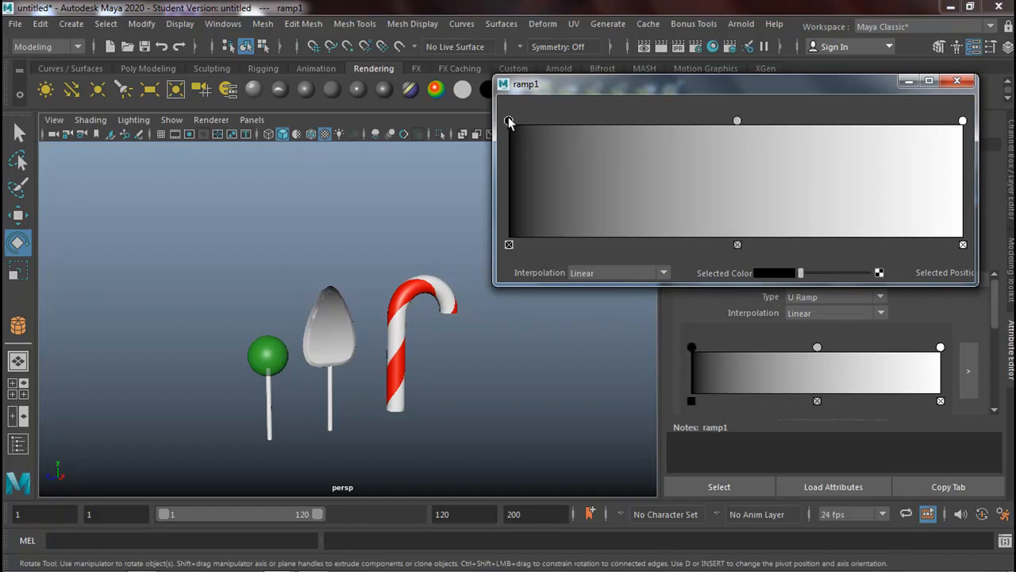
pyautogui.click(776, 273)
pyautogui.click(784, 228)
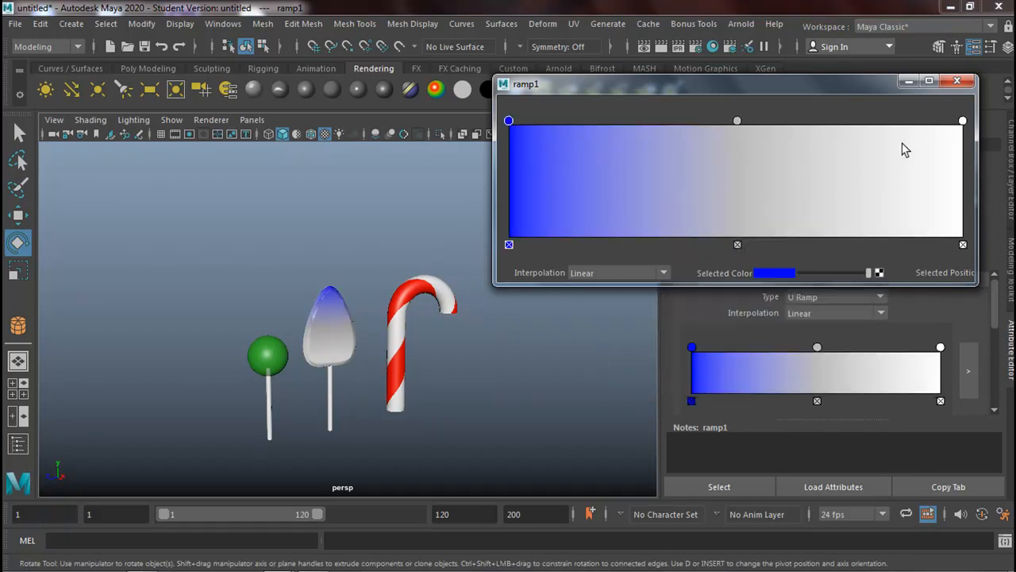
# Set the ramp's end marker to red and its middle marker to yellow.
pyautogui.click(963, 121)
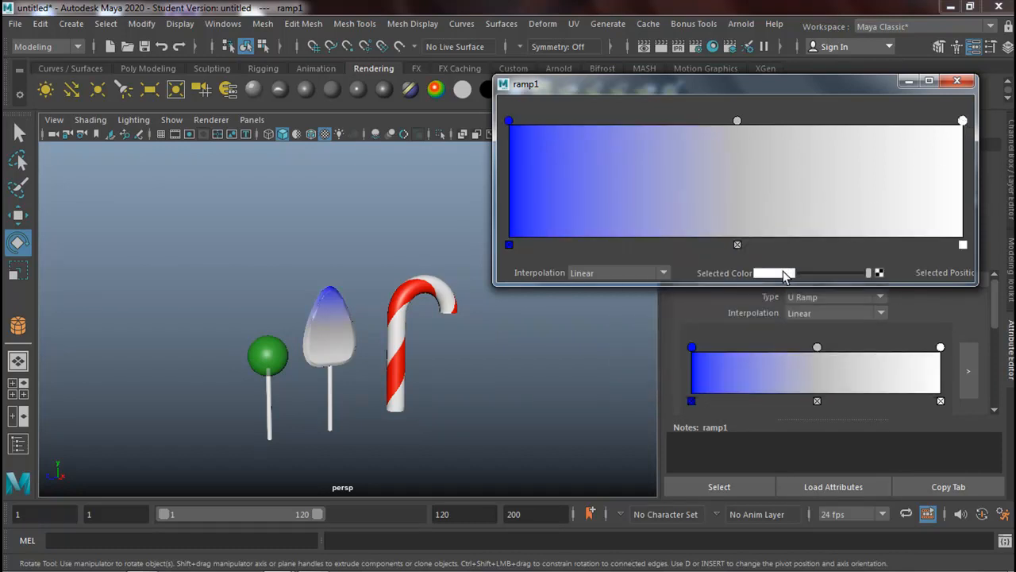
pyautogui.click(785, 274)
pyautogui.click(727, 234)
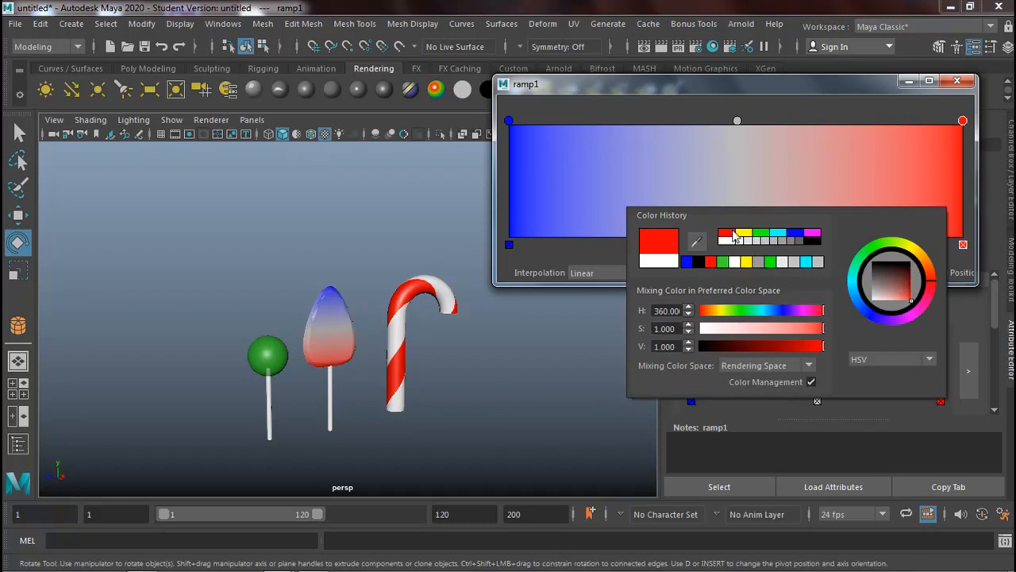
pyautogui.click(737, 120)
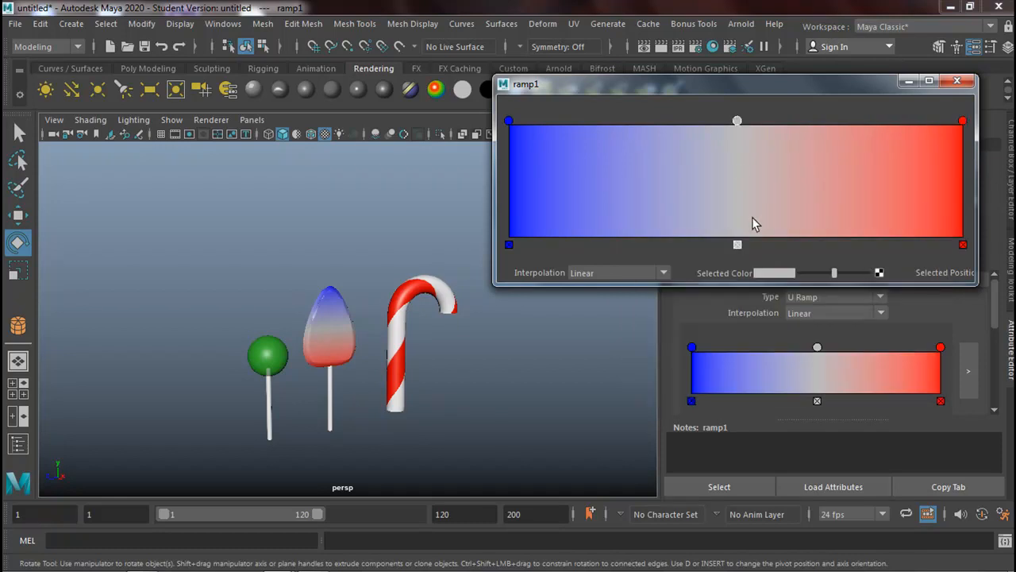
pyautogui.click(773, 270)
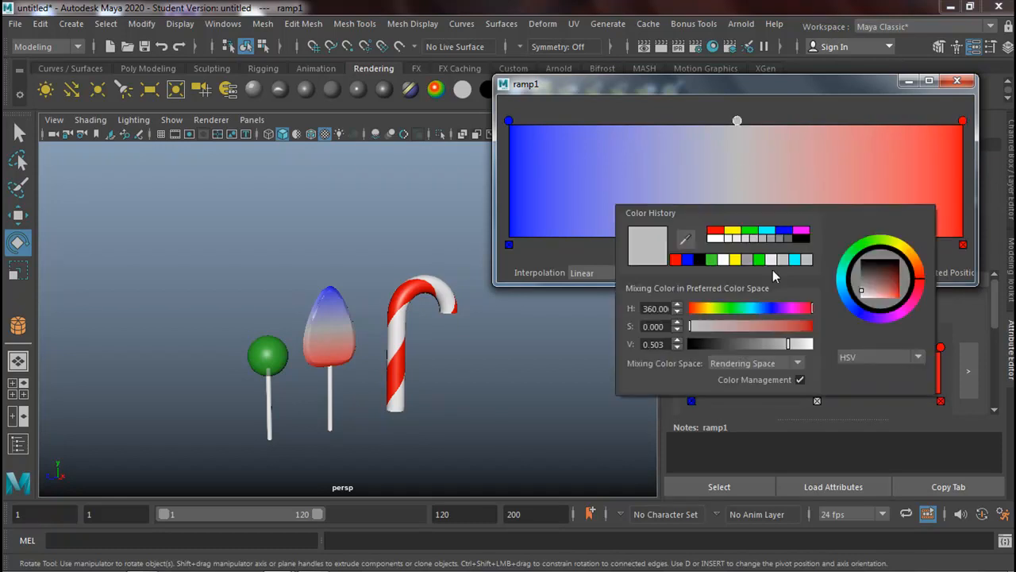
pyautogui.click(731, 232)
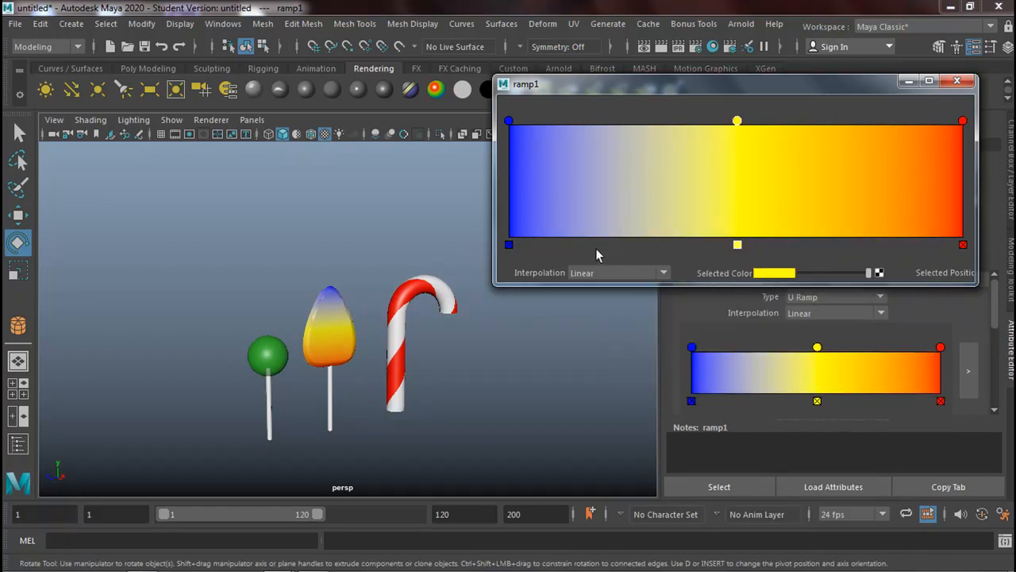
# Add a green marker between the ramp's blue and yellow markers and close the enlarged ramp.
pyautogui.click(625, 186)
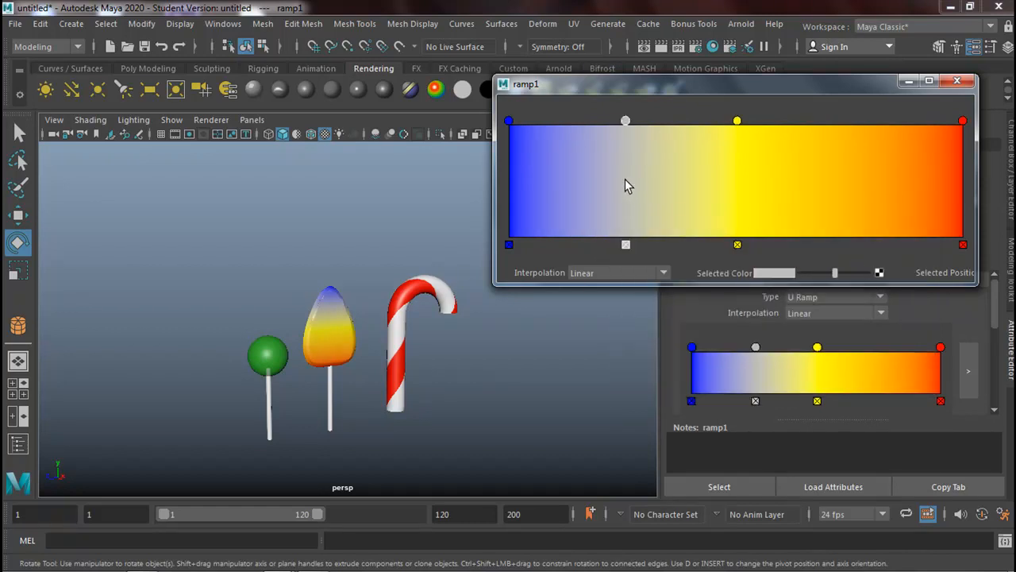
pyautogui.click(766, 271)
pyautogui.click(746, 234)
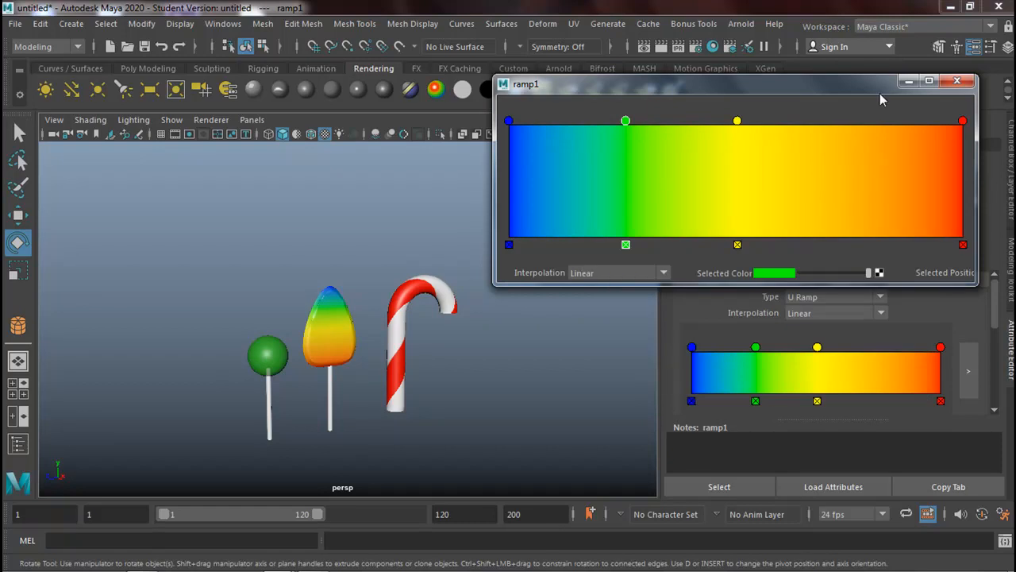
pyautogui.click(957, 81)
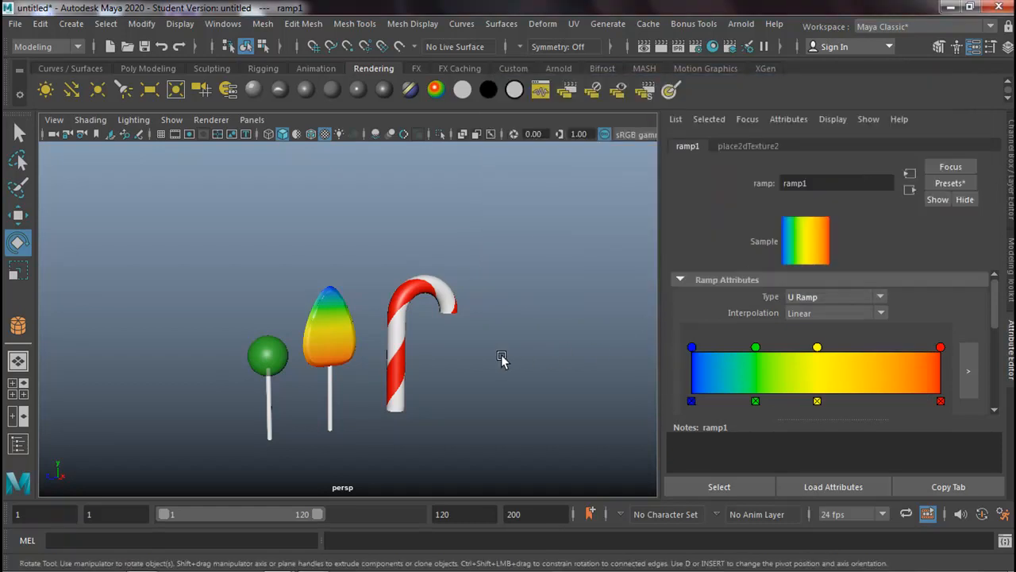
# Deselect everything and examine the two lollipops and the candy cane up close in the perspective view.
pyautogui.click(617, 274)
pyautogui.scroll(-1, 372, 375)
pyautogui.keyDown('alt'); pyautogui.moveTo(336, 348); pyautogui.dragTo(579, 263, button='right'); pyautogui.keyUp('alt')
pyautogui.keyDown('alt'); pyautogui.moveTo(358, 308); pyautogui.dragTo(394, 352); pyautogui.keyUp('alt')
pyautogui.moveTo(319, 334)
pyautogui.keyDown('alt'); pyautogui.mouseDown(button='right')
pyautogui.moveTo(346, 322)
pyautogui.moveTo(331, 333)
pyautogui.mouseUp(button='right'); pyautogui.keyUp('alt')
pyautogui.keyDown('alt'); pyautogui.moveTo(327, 334); pyautogui.dragTo(354, 309); pyautogui.keyUp('alt')
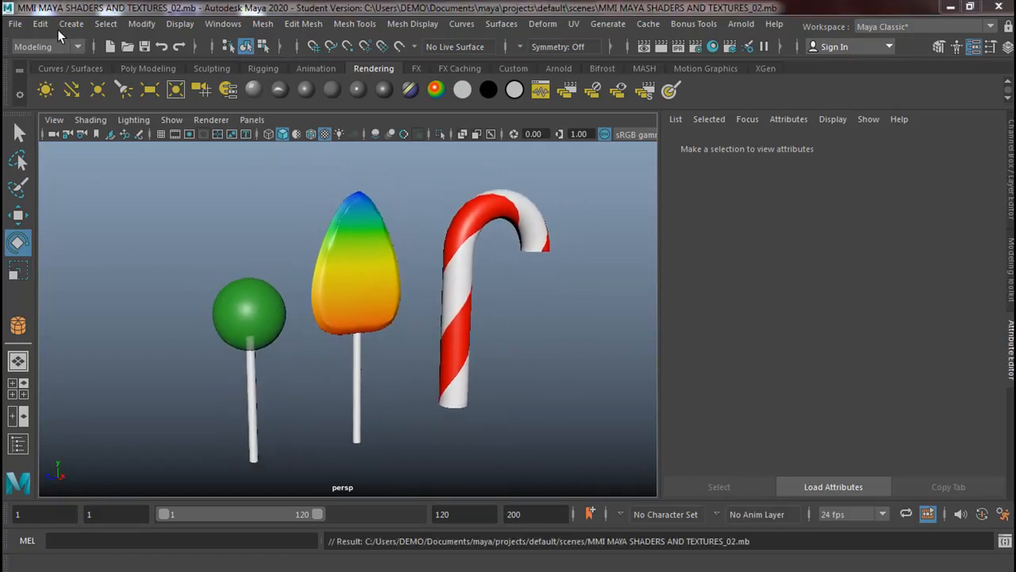
# Start a new empty scene without keeping further changes to the candy scene, and show the Channel Box.
pyautogui.click(14, 24)
pyautogui.click(31, 46)
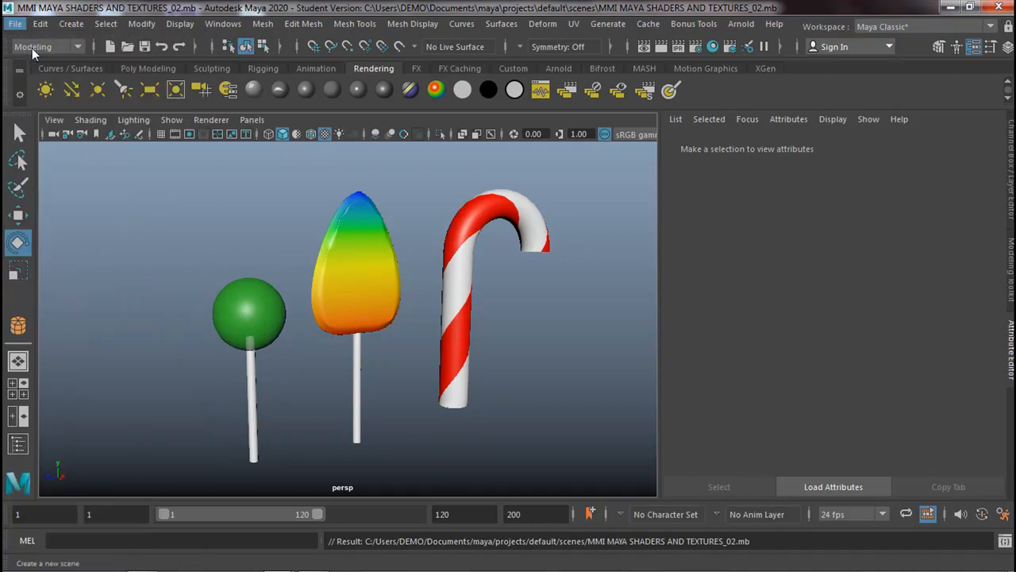
pyautogui.click(160, 133)
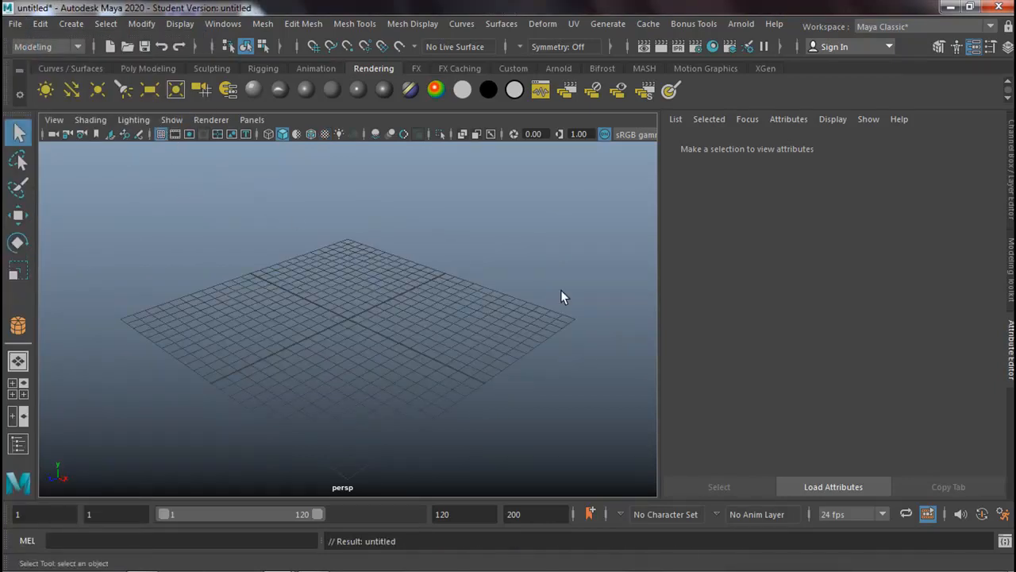
pyautogui.click(1011, 171)
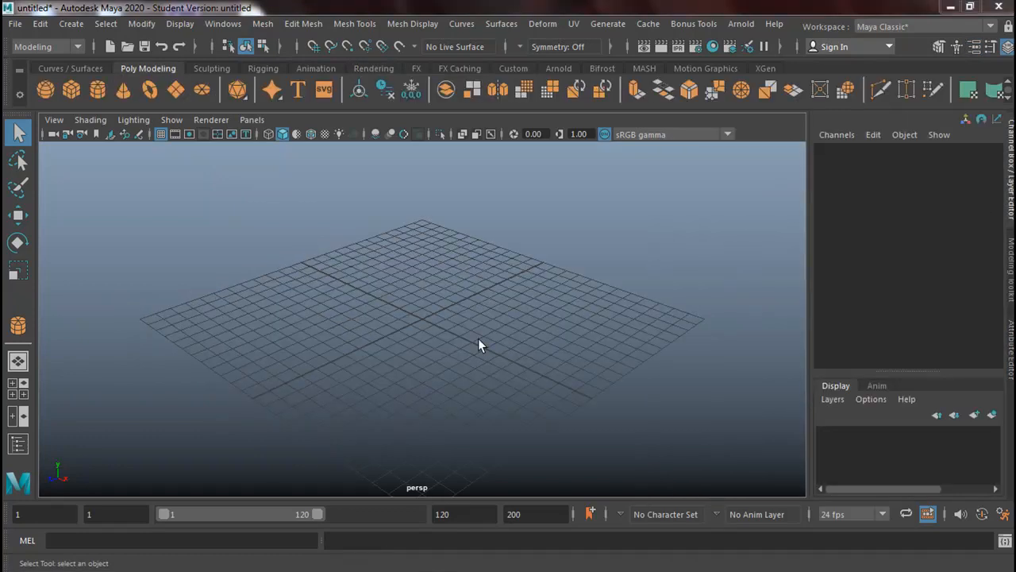
# Draw a polygon cube in the front view as an upright slab about 9.7 wide, 10.8 tall and 1.9 thick.
pyautogui.press('space')
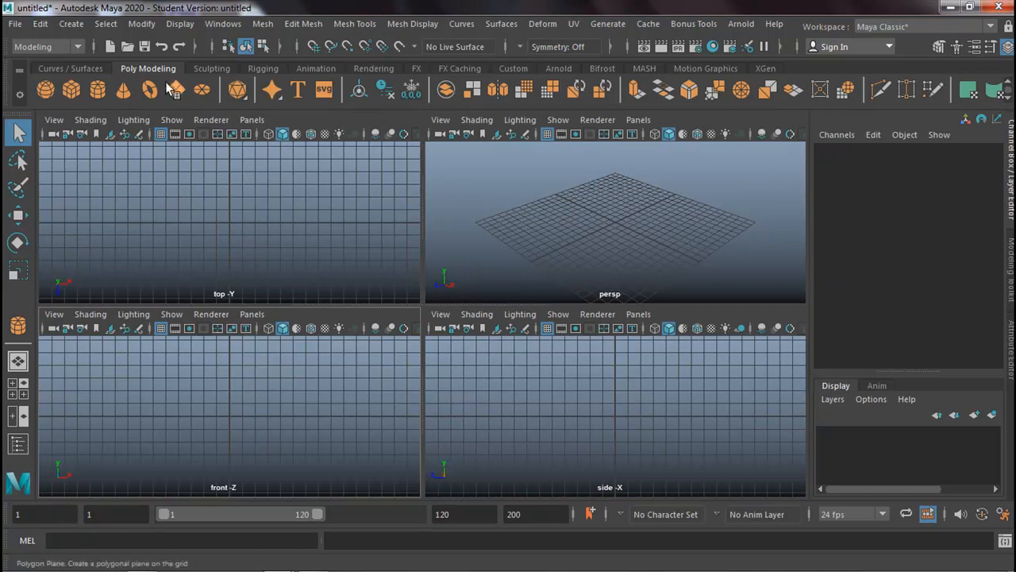
pyautogui.click(73, 89)
pyautogui.moveTo(158, 346); pyautogui.dragTo(279, 488)
pyautogui.moveTo(272, 447); pyautogui.dragTo(278, 437)
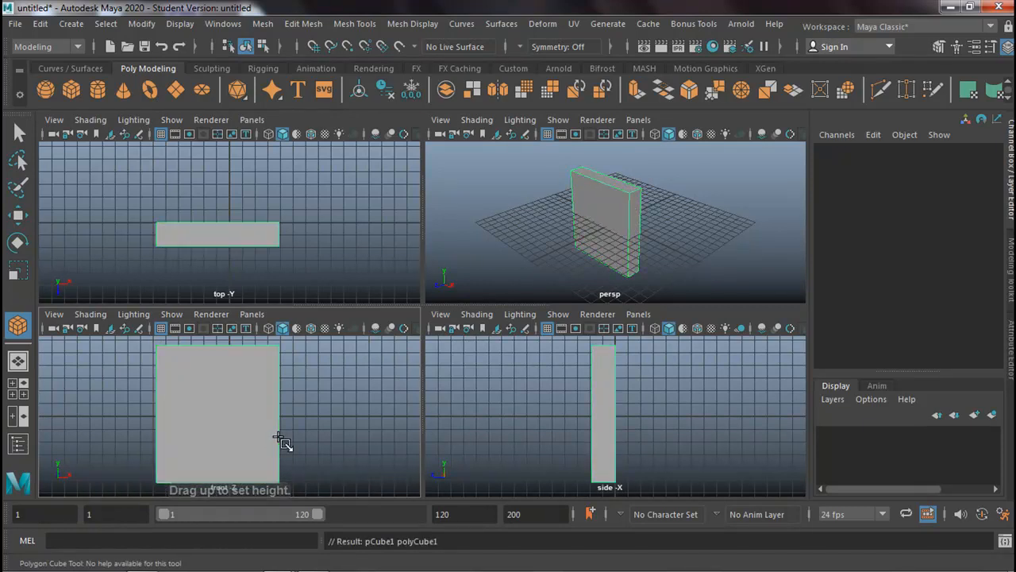
pyautogui.click(538, 265)
pyautogui.press('space')
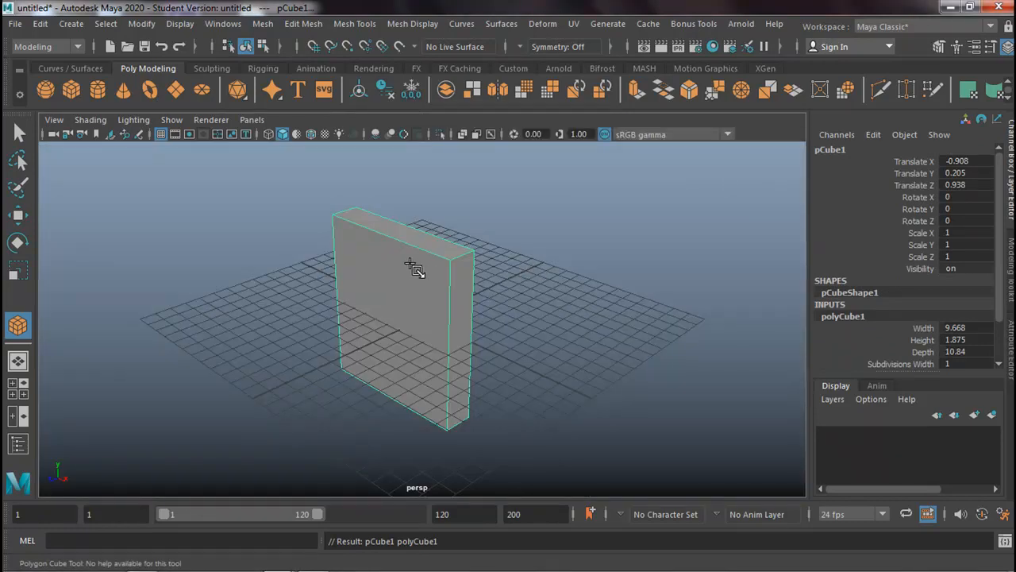
pyautogui.click(20, 132)
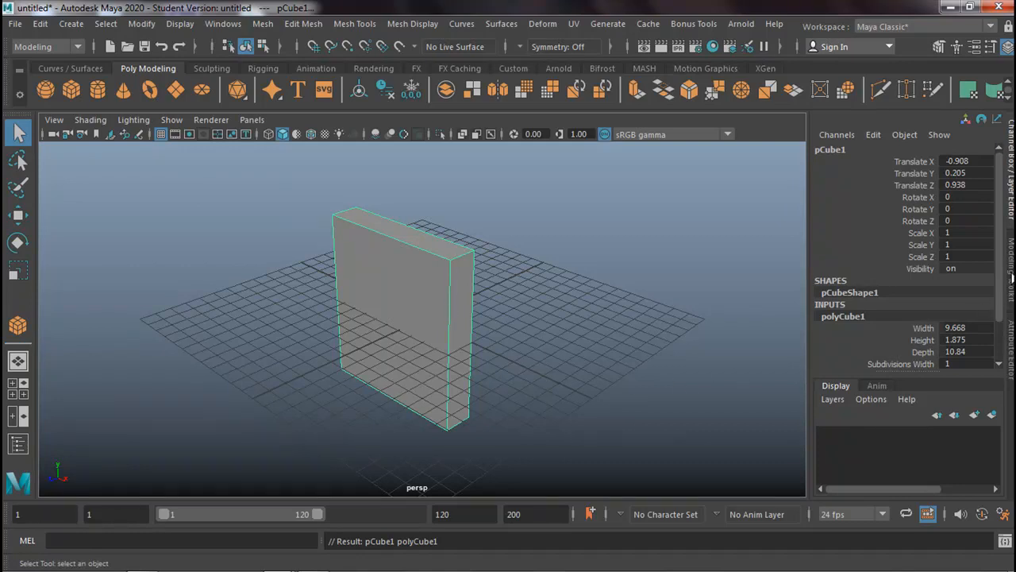
# Select the slab's front face, scale it down slightly to taper the sides, and hide the grid.
pyautogui.click(1011, 274)
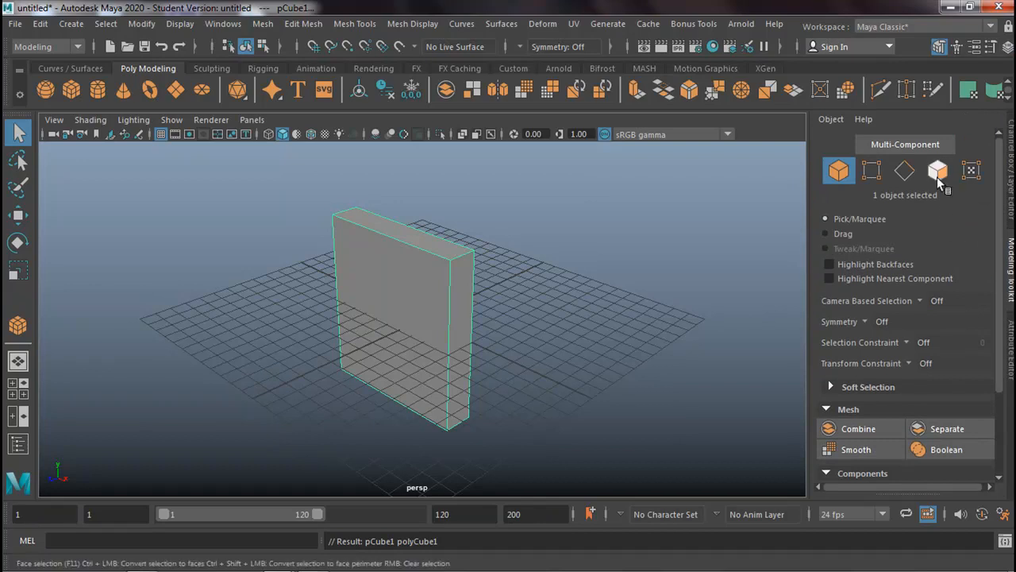
pyautogui.click(937, 181)
pyautogui.click(405, 267)
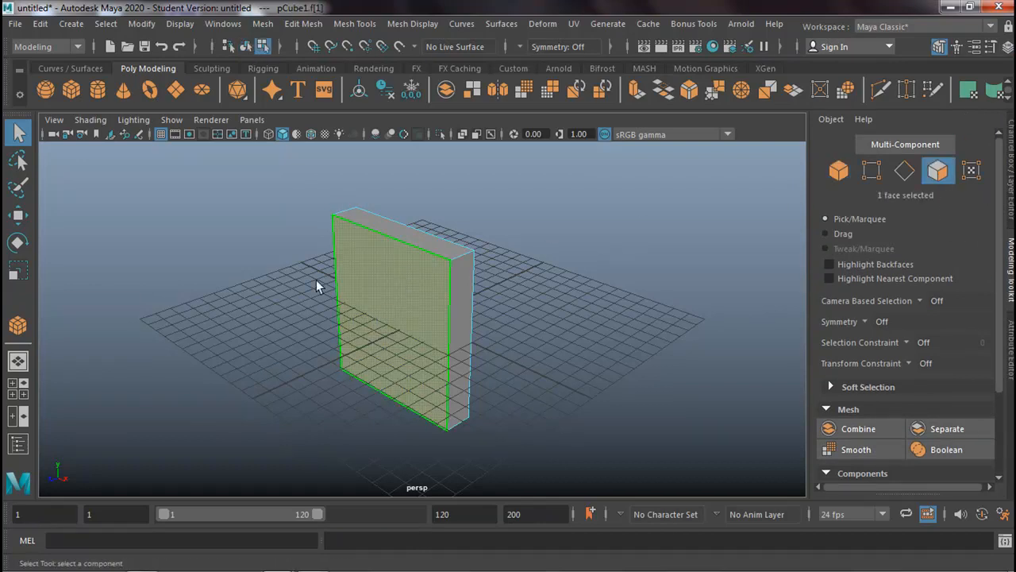
pyautogui.click(18, 270)
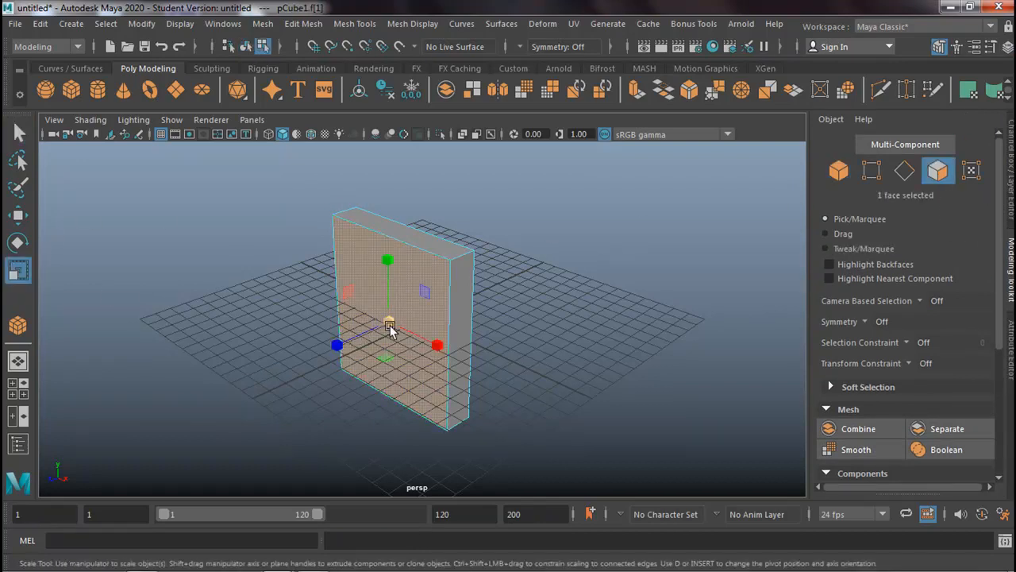
pyautogui.moveTo(389, 327); pyautogui.dragTo(462, 335)
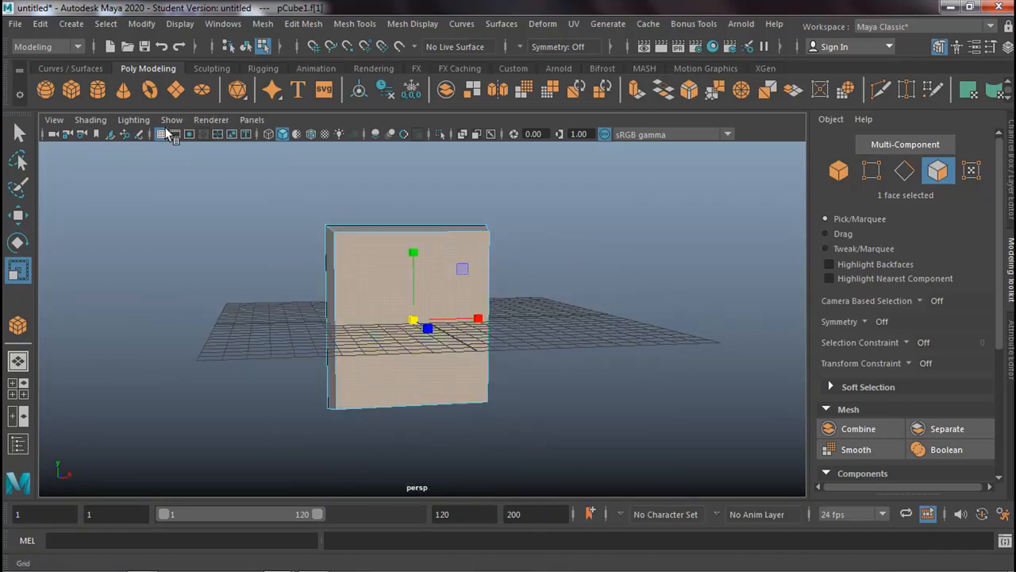
pyautogui.moveTo(447, 325)
pyautogui.keyDown('alt'); pyautogui.mouseDown()
pyautogui.moveTo(449, 334)
pyautogui.moveTo(431, 295)
pyautogui.moveTo(449, 325)
pyautogui.mouseUp(); pyautogui.keyUp('alt')
pyautogui.scroll(2, 419, 329)
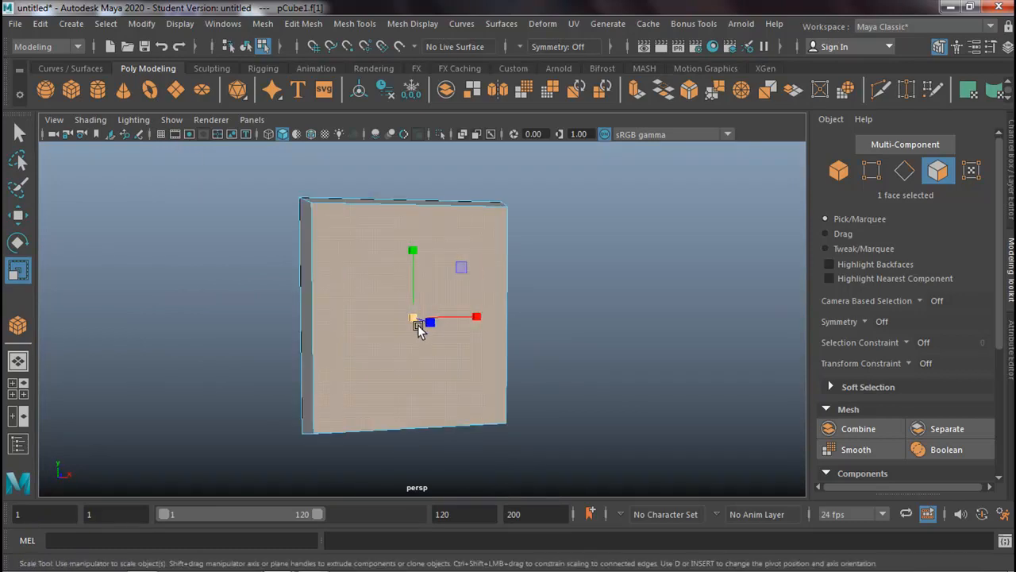
# Try to extrude the front face with 8 divisions and scale it inward, and undo the extrusion.
pyautogui.moveTo(412, 321)
pyautogui.keyDown('alt'); pyautogui.mouseDown()
pyautogui.moveTo(406, 225)
pyautogui.moveTo(446, 309)
pyautogui.moveTo(445, 337)
pyautogui.moveTo(340, 310)
pyautogui.moveTo(395, 321)
pyautogui.mouseUp(); pyautogui.keyUp('alt')
pyautogui.scroll(-4, 864, 386)
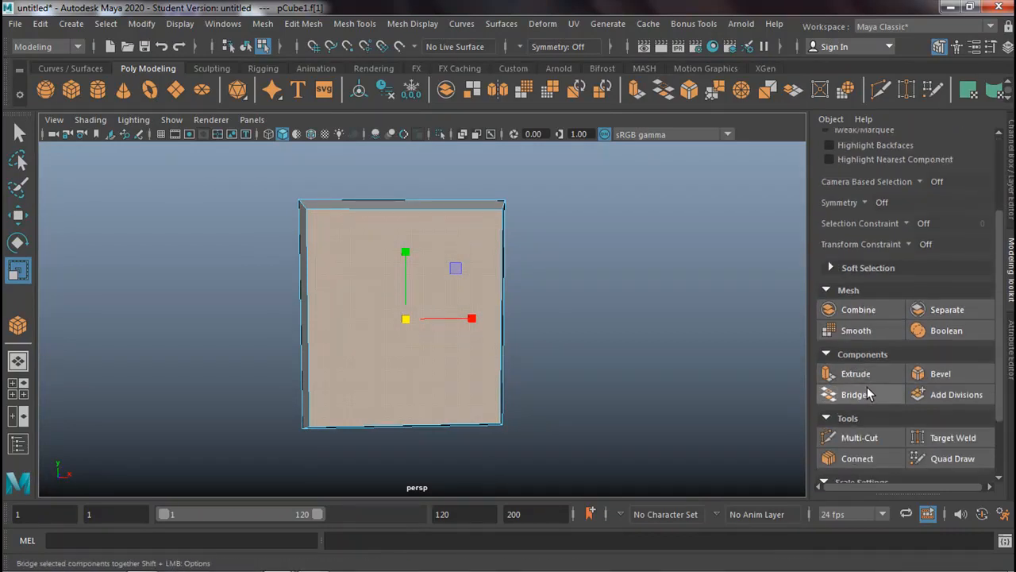
pyautogui.click(848, 359)
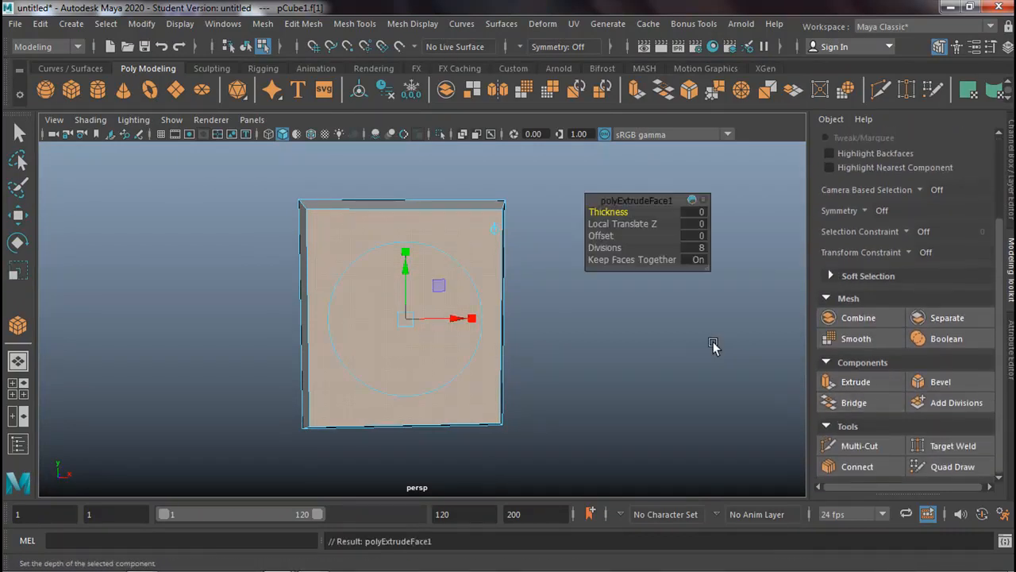
pyautogui.click(472, 317)
pyautogui.moveTo(408, 316); pyautogui.dragTo(398, 335)
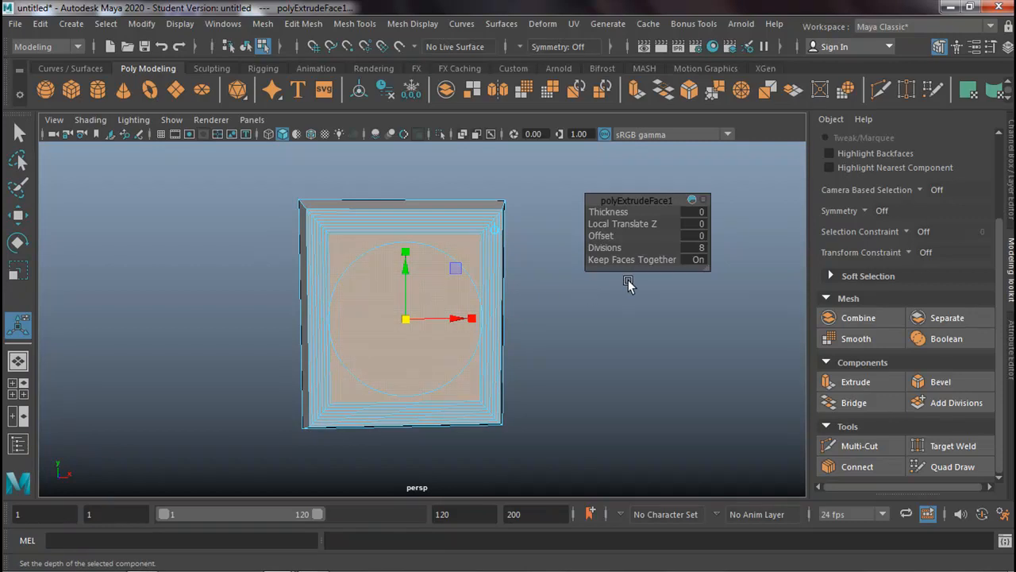
pyautogui.click(20, 135)
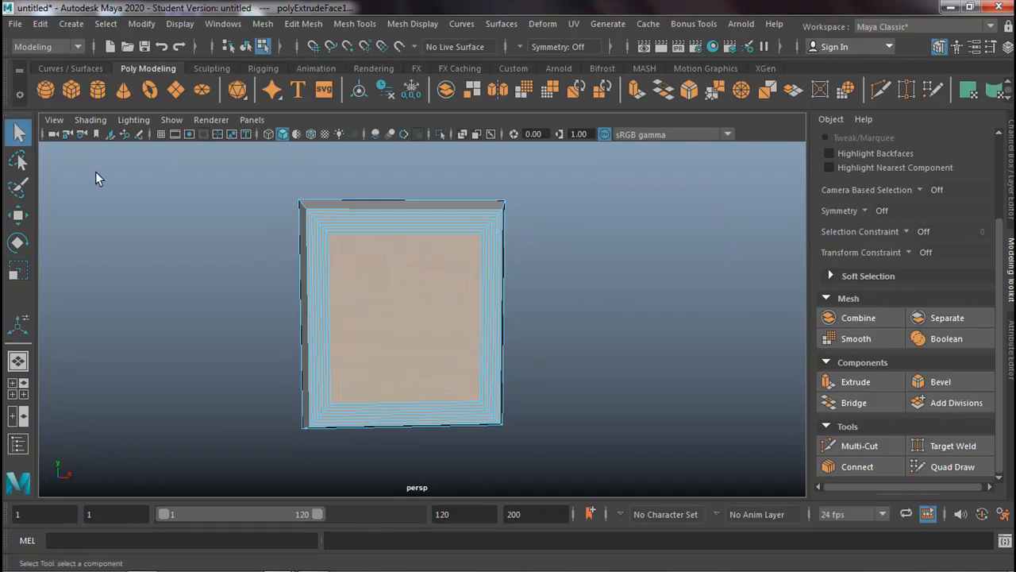
pyautogui.click(162, 46)
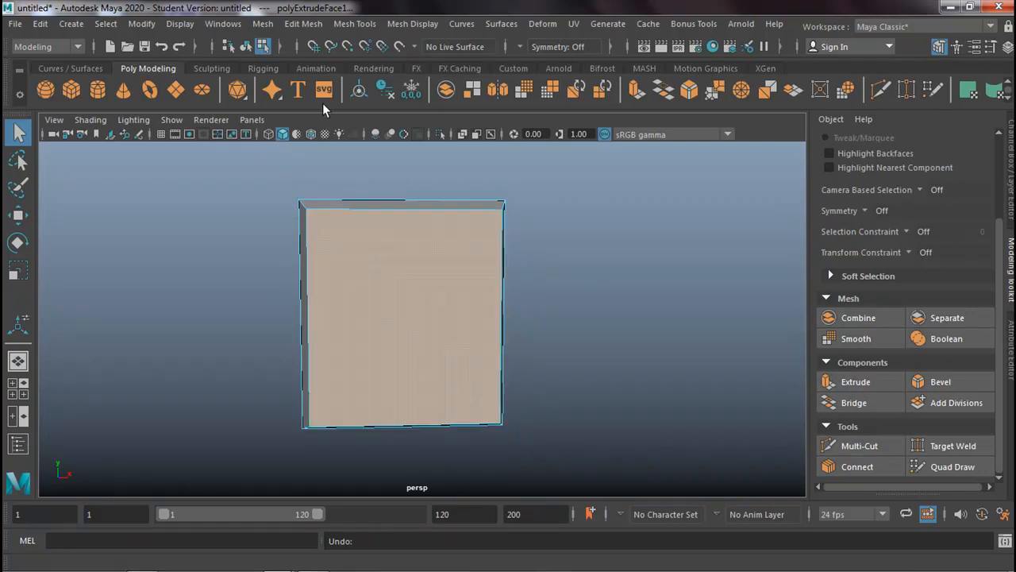
# Set the Extrude Face options to 1 division and close the options.
pyautogui.click(342, 153)
pyautogui.click(303, 24)
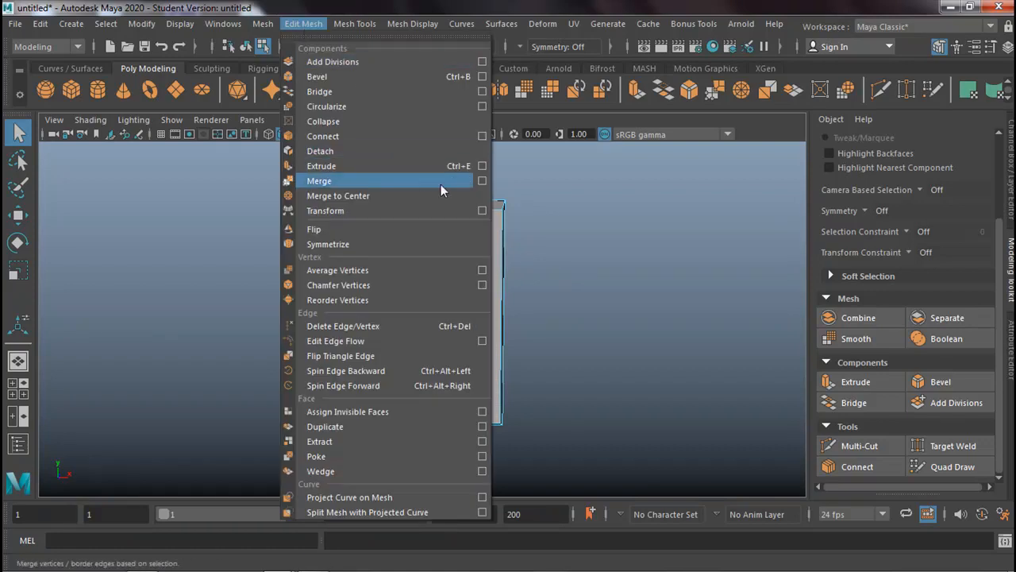
pyautogui.click(482, 166)
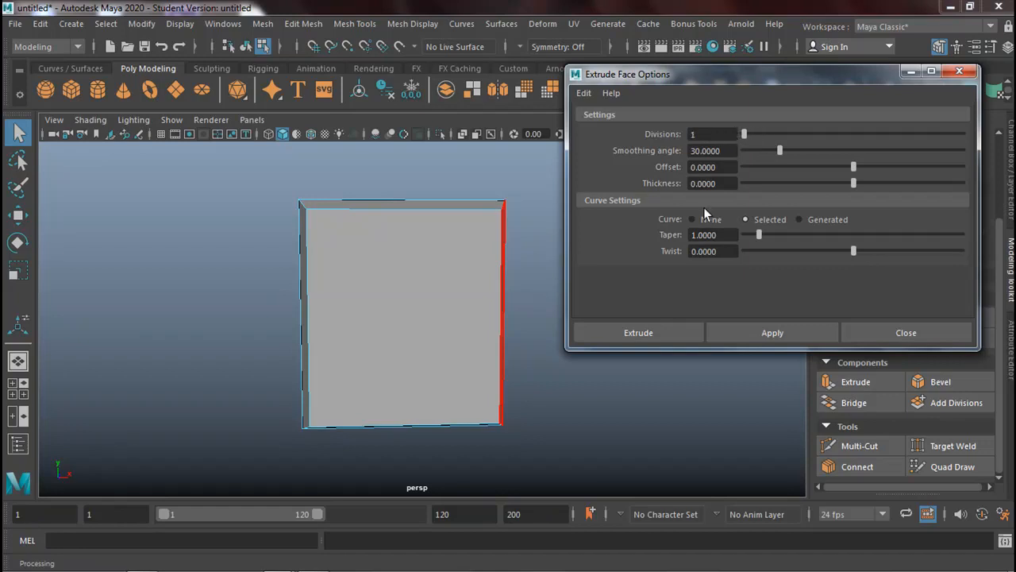
pyautogui.click(757, 336)
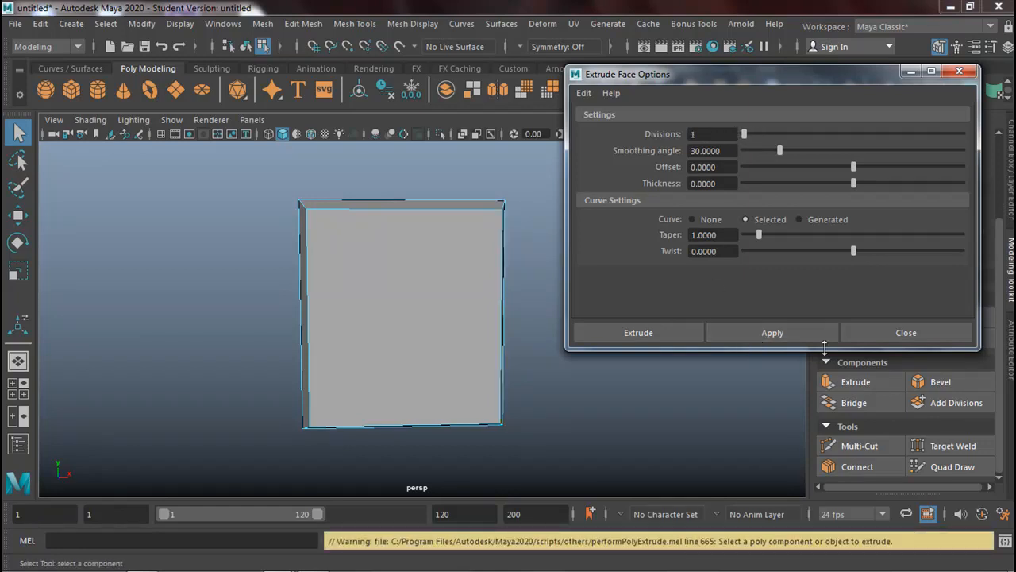
pyautogui.click(886, 333)
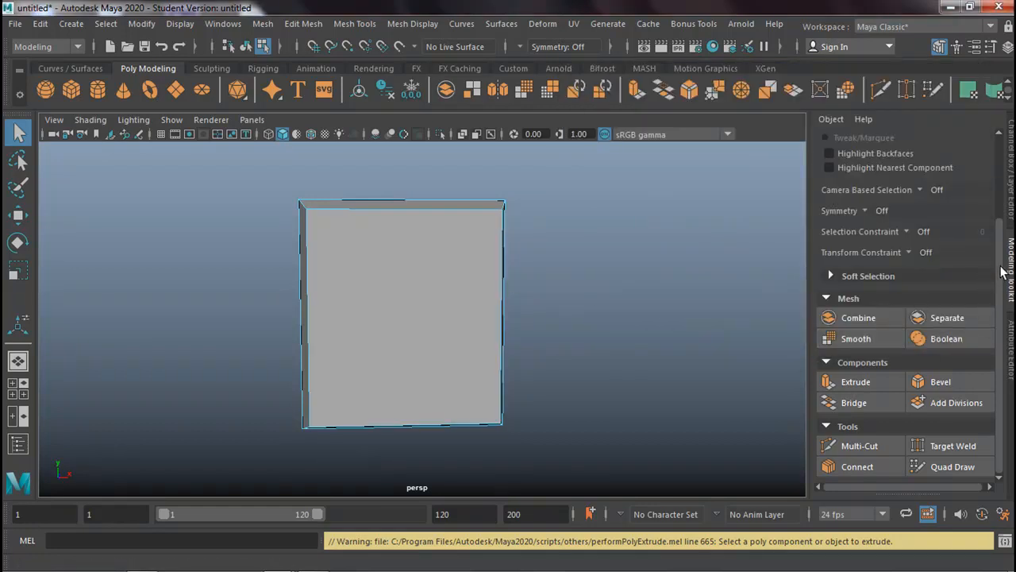
# Extrude the slab's front face with 1 division and scale it evenly inward to form a narrow frame border.
pyautogui.scroll(3, 1001, 274)
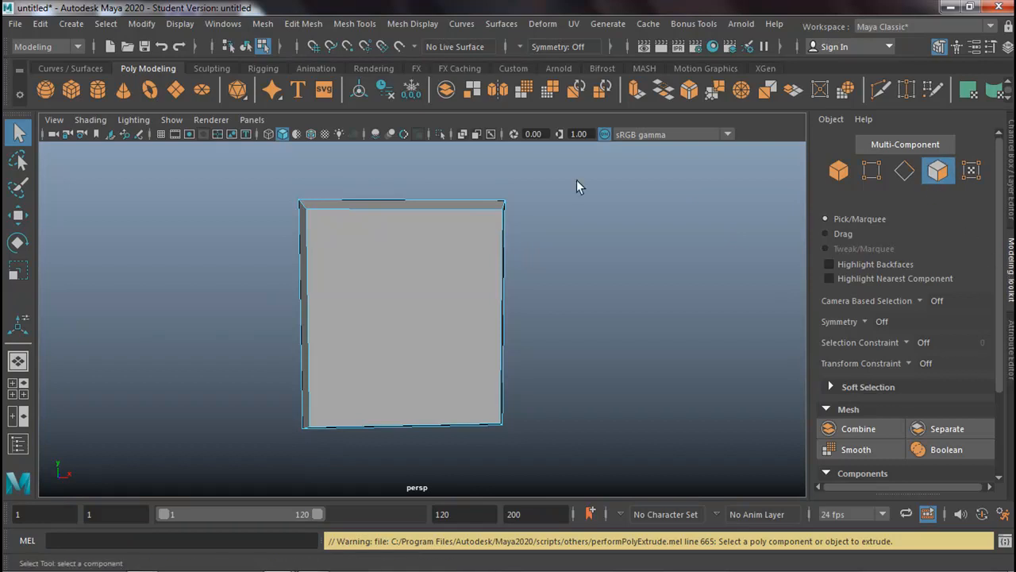
pyautogui.click(389, 254)
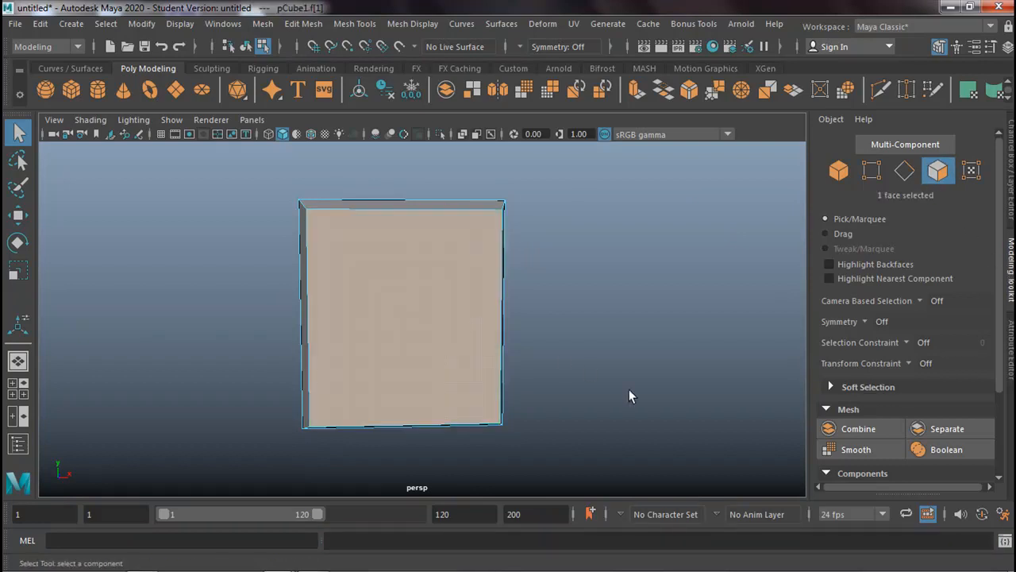
pyautogui.scroll(-3, 863, 427)
pyautogui.click(856, 404)
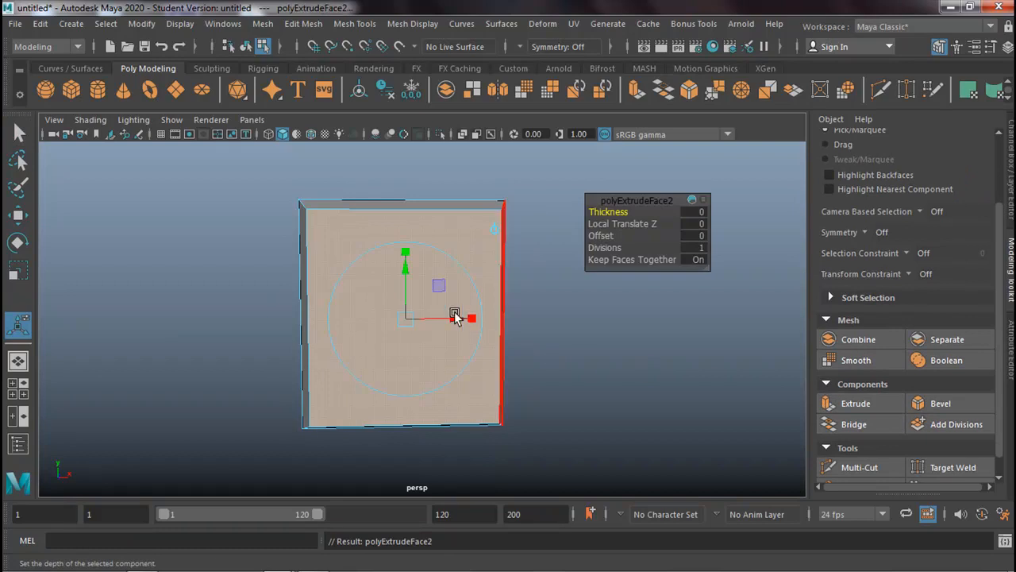
pyautogui.click(474, 319)
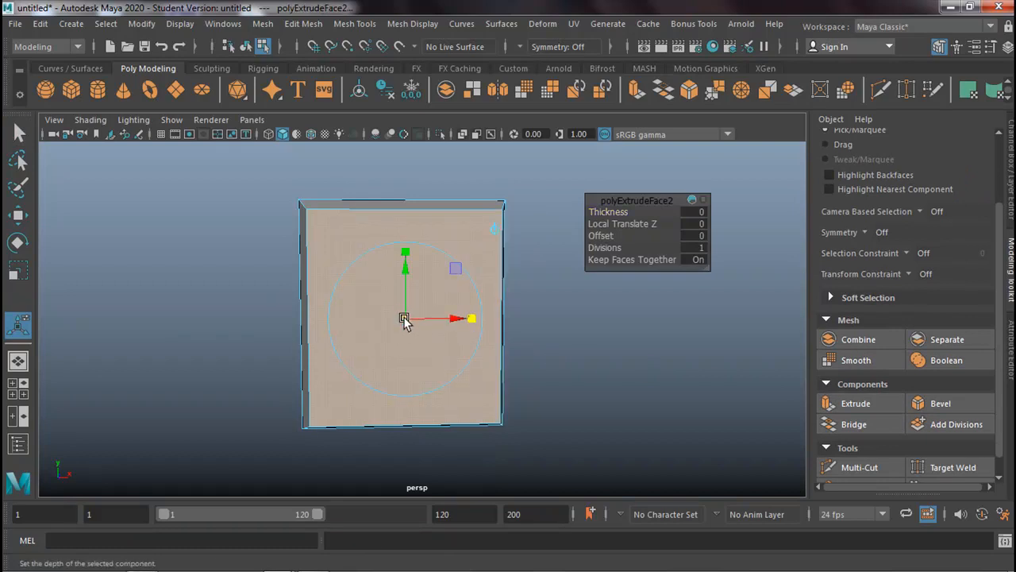
pyautogui.moveTo(405, 319); pyautogui.dragTo(397, 336)
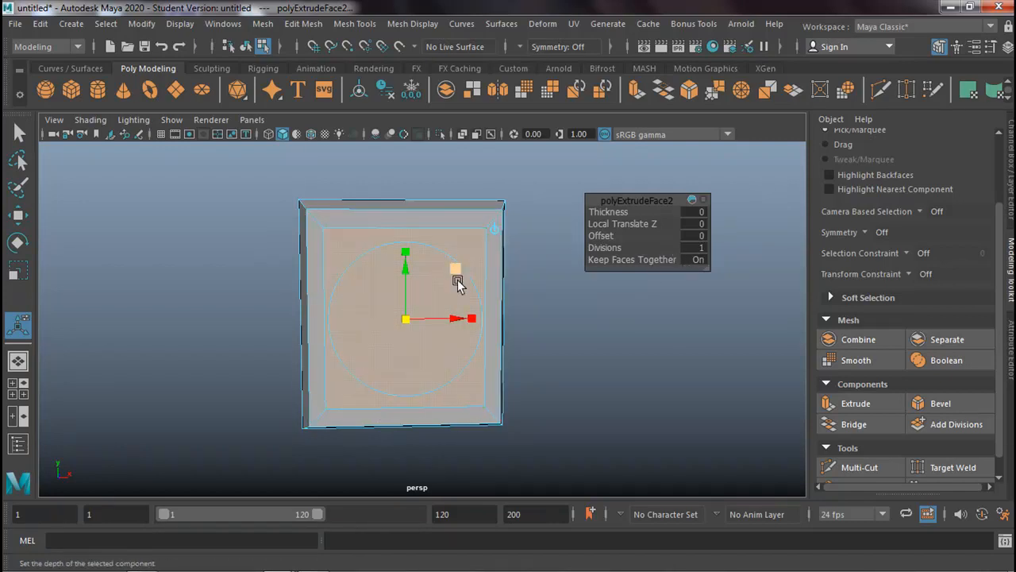
# Extrude the inset face back into the slab with a Local Translate Z of about -0.87 to form a recess.
pyautogui.hotkey('ctrl', 'e')
pyautogui.keyDown('alt'); pyautogui.moveTo(386, 336); pyautogui.dragTo(426, 349, button='middle'); pyautogui.keyUp('alt')
pyautogui.keyDown('alt'); pyautogui.moveTo(427, 349); pyautogui.dragTo(408, 270); pyautogui.keyUp('alt')
pyautogui.moveTo(466, 282); pyautogui.dragTo(467, 276)
pyautogui.keyDown('alt'); pyautogui.moveTo(468, 288); pyautogui.dragTo(445, 330); pyautogui.keyUp('alt')
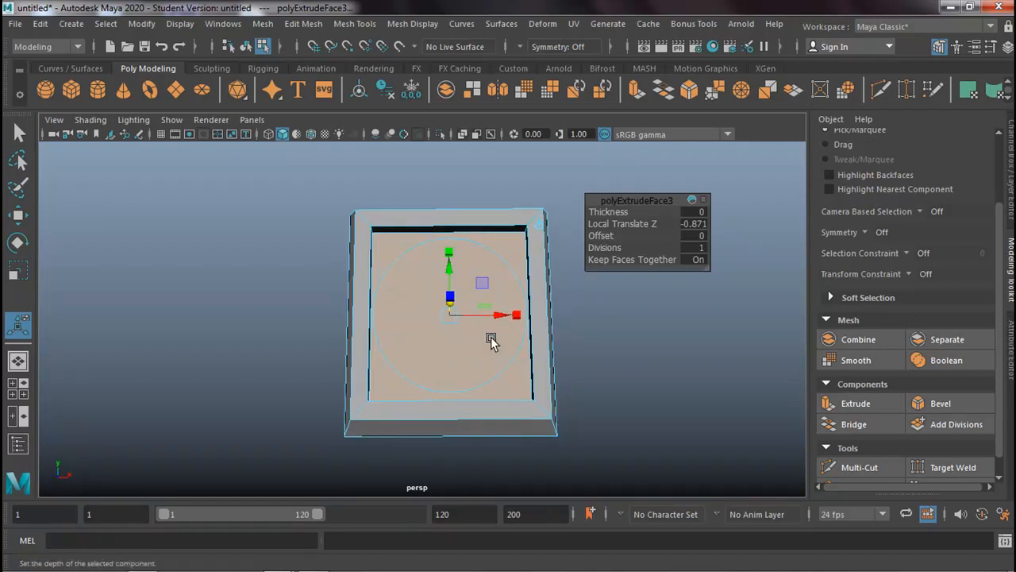
# Extrude the recessed face again, scale it inward to form a second inner border, and deselect it.
pyautogui.hotkey('ctrl', 'e')
pyautogui.moveTo(518, 318); pyautogui.dragTo(522, 360)
pyautogui.hotkey('ctrl', 'z')
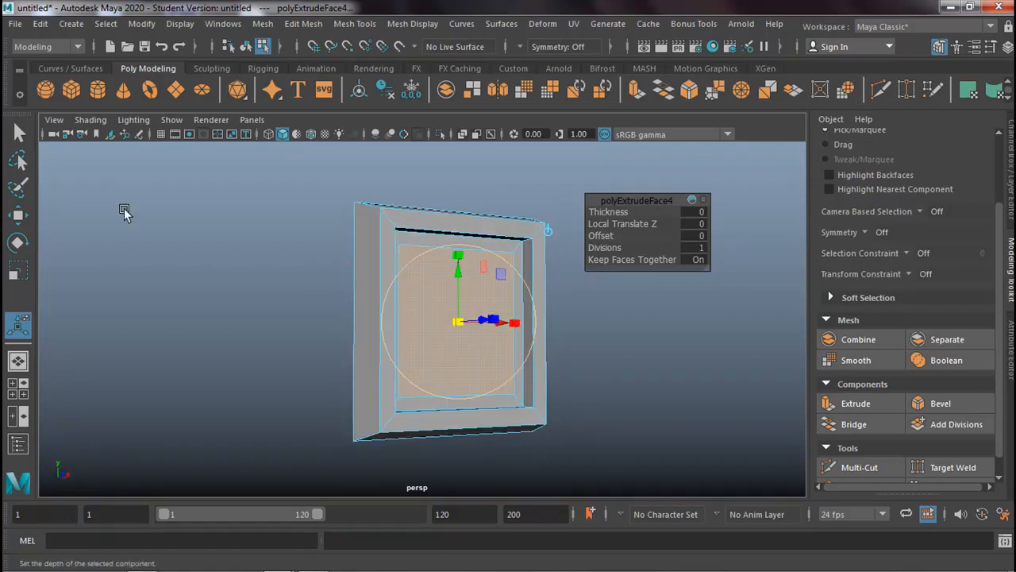
pyautogui.click(19, 134)
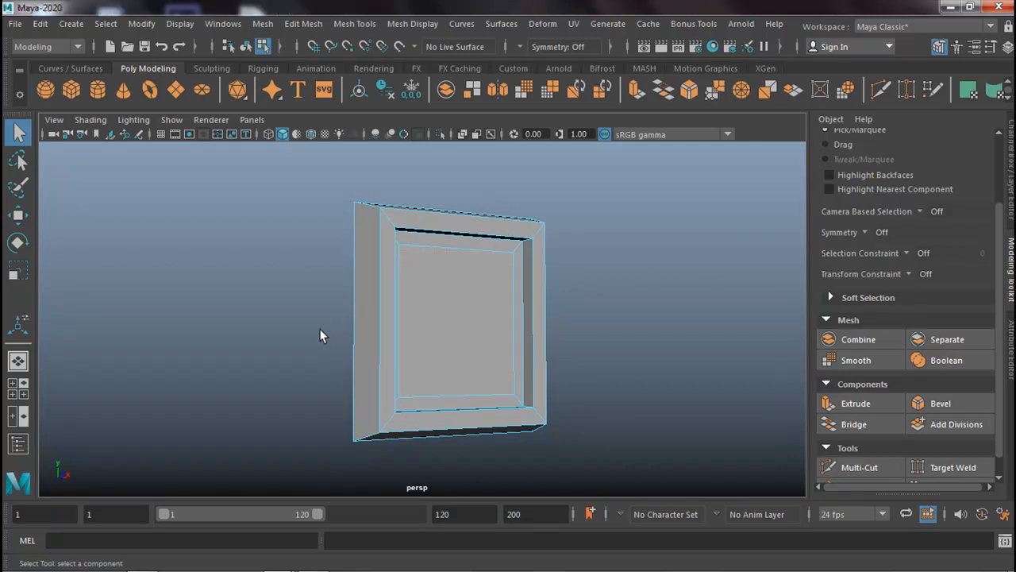
# Bevel the frame's outer front edge loop and the recess opening's edge loop with a Fraction of 0.16.
pyautogui.keyDown('alt'); pyautogui.moveTo(351, 368); pyautogui.dragTo(303, 298); pyautogui.keyUp('alt')
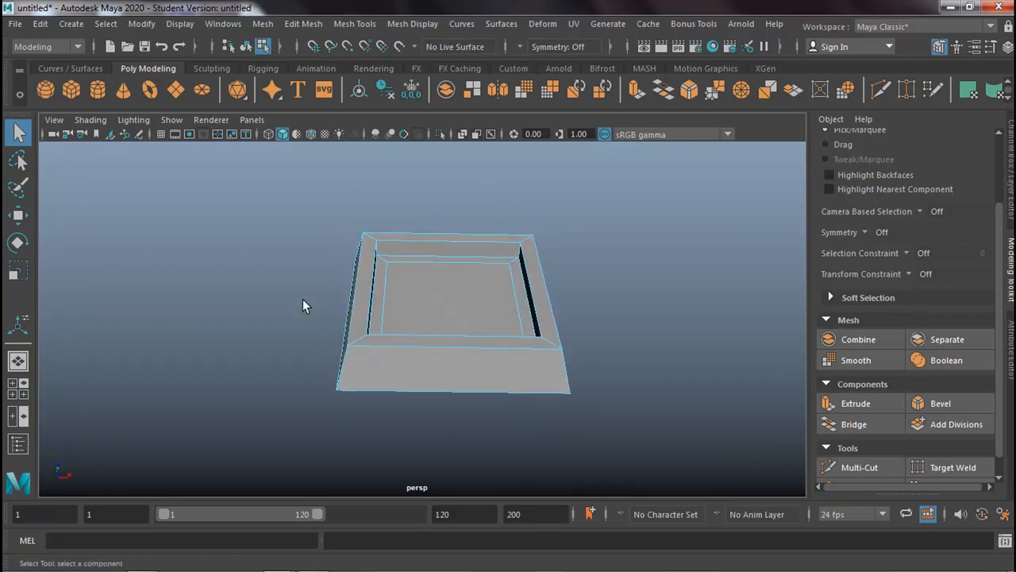
pyautogui.scroll(2, 913, 286)
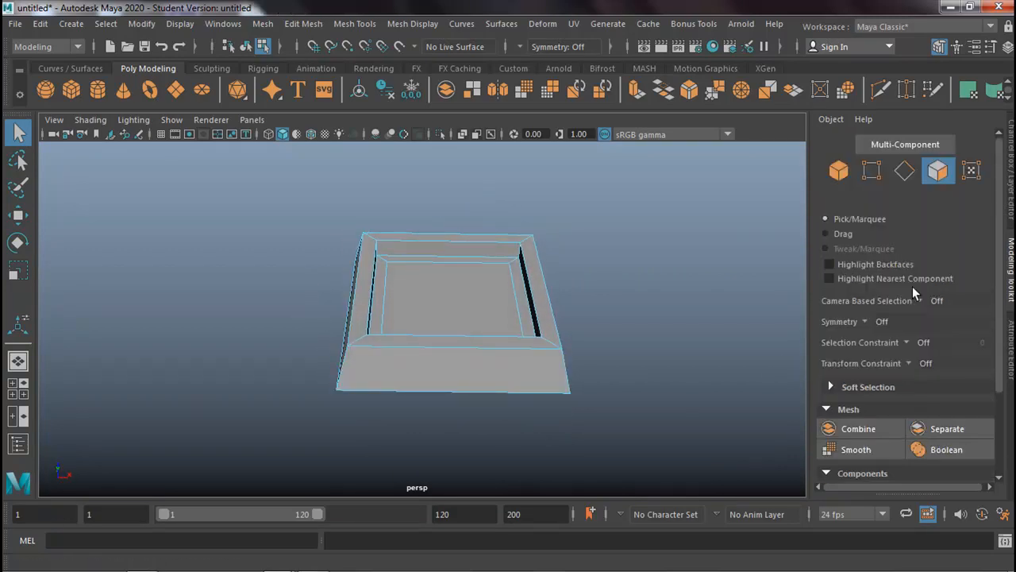
pyautogui.click(905, 172)
pyautogui.keyDown('alt'); pyautogui.moveTo(591, 227); pyautogui.dragTo(551, 320); pyautogui.keyUp('alt')
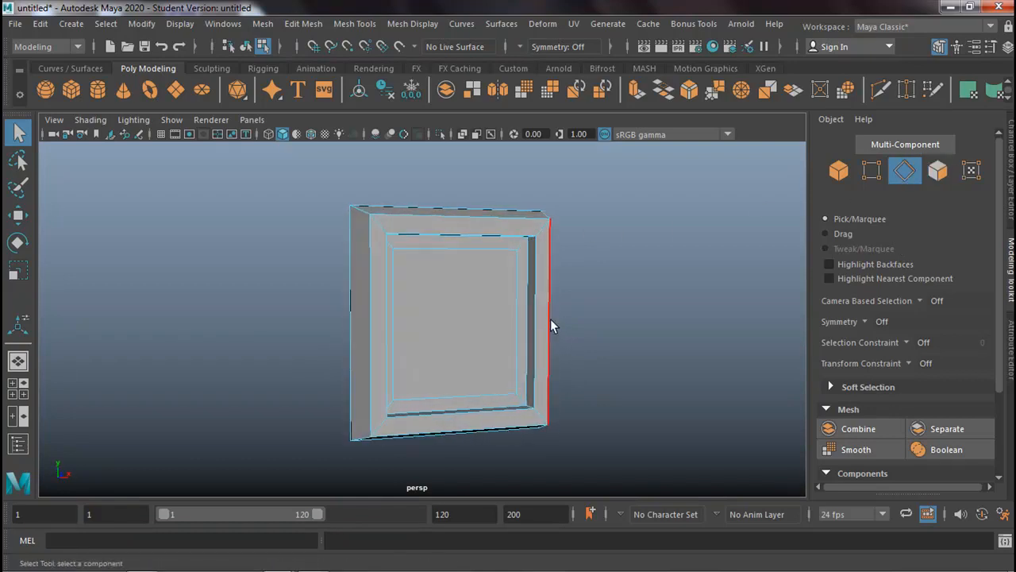
pyautogui.doubleClick(549, 319)
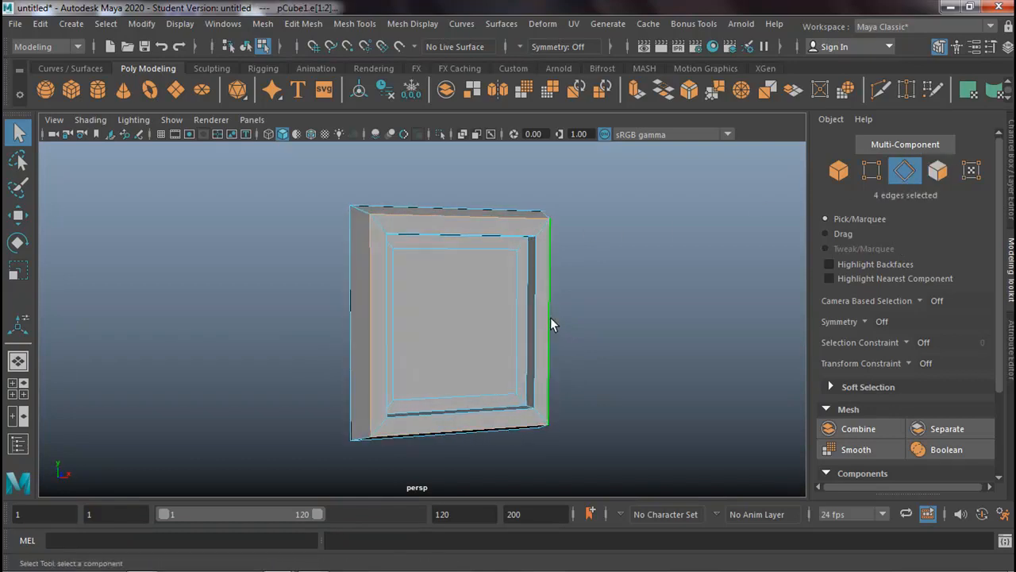
pyautogui.keyDown('shift'); pyautogui.doubleClick(386, 266); pyautogui.keyUp('shift')
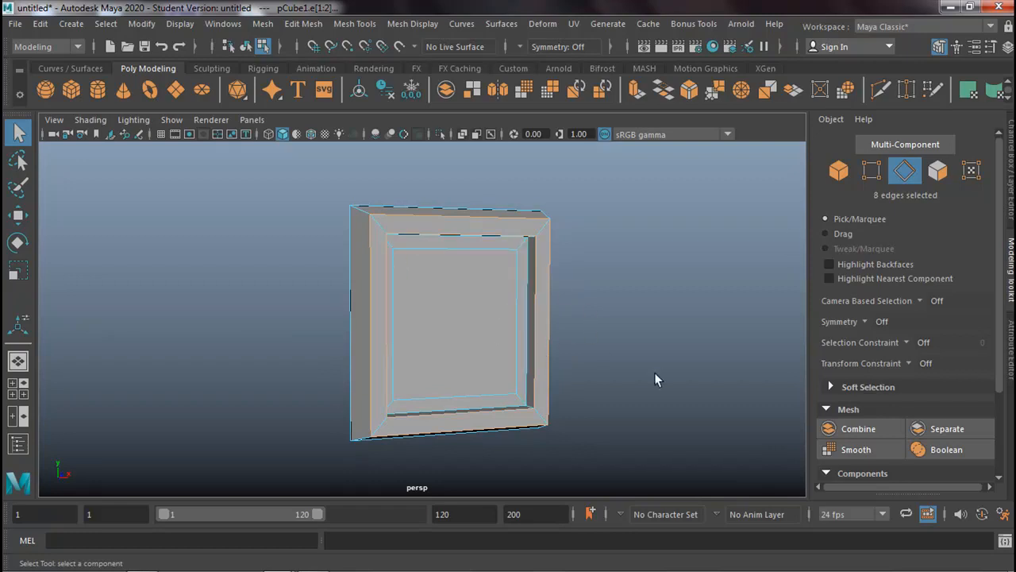
pyautogui.scroll(-3, 887, 406)
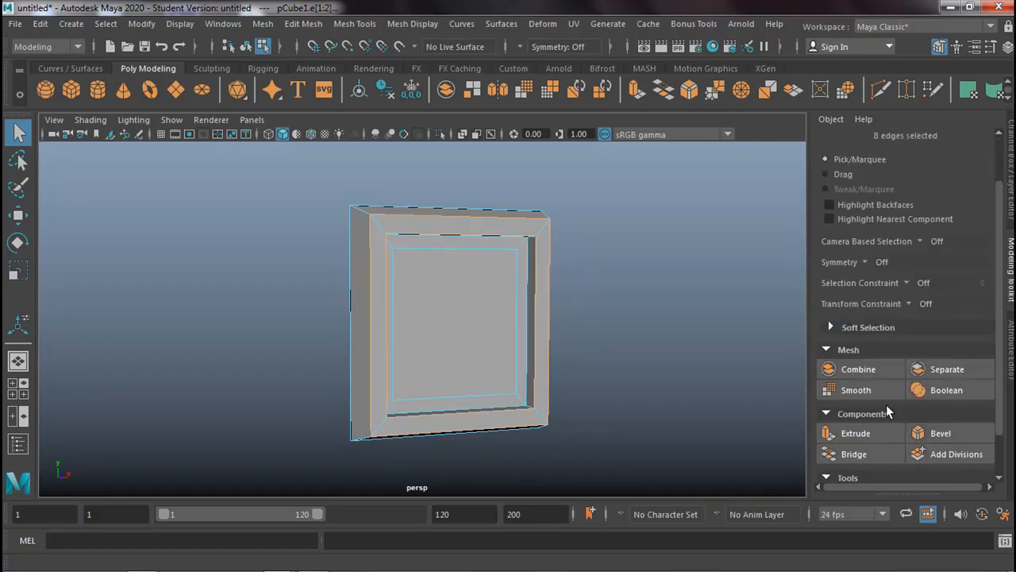
pyautogui.click(937, 425)
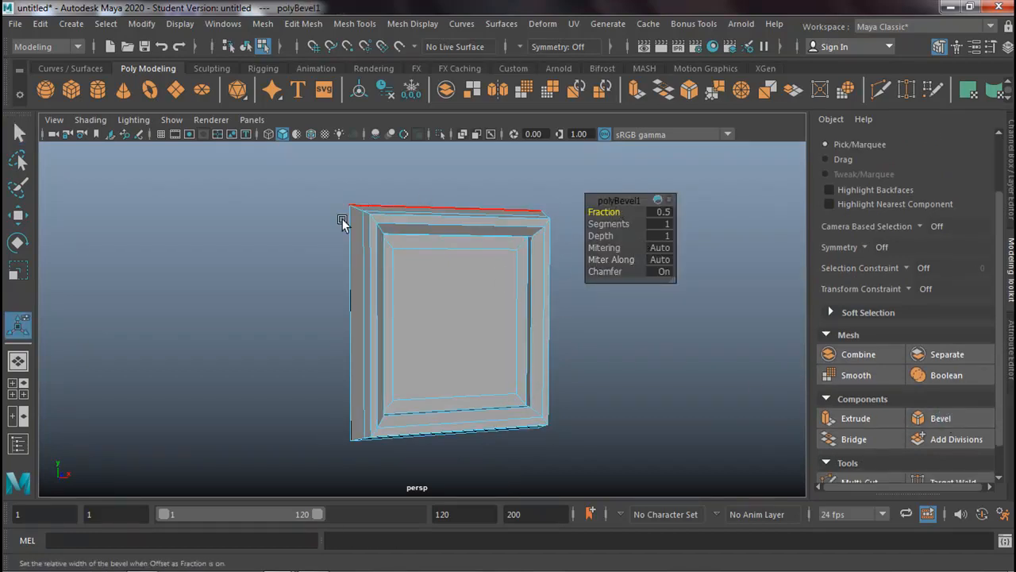
pyautogui.moveTo(306, 254); pyautogui.dragTo(279, 250, button='middle')
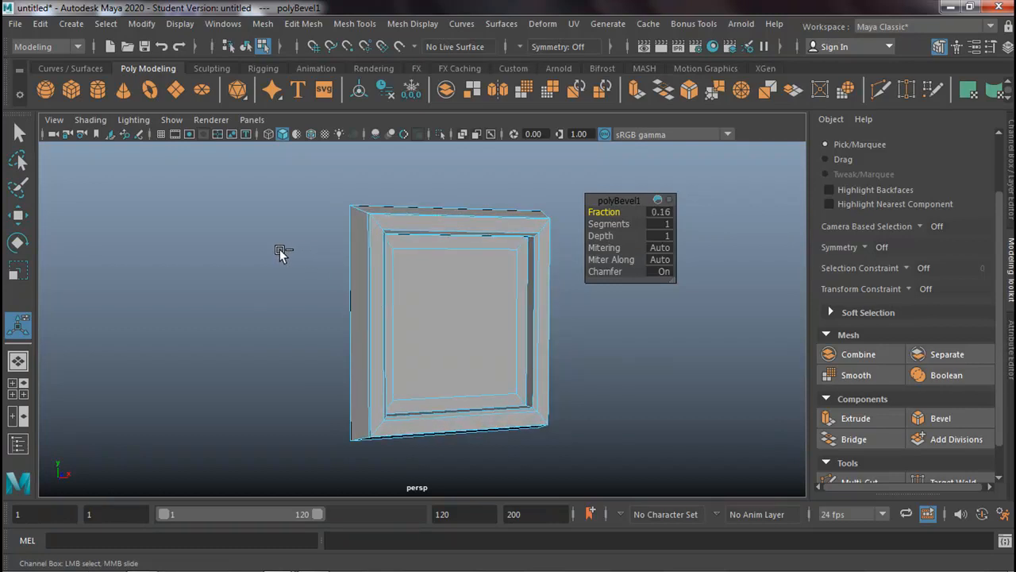
pyautogui.click(19, 133)
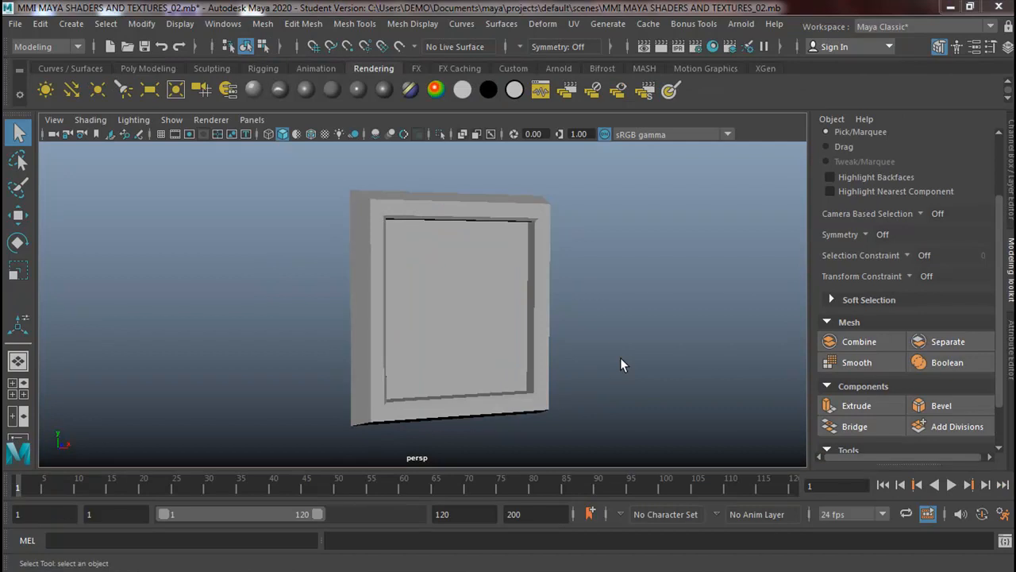
# Show the four-view layout, hide the grid in the top view and display that view in wireframe.
pyautogui.press('space')
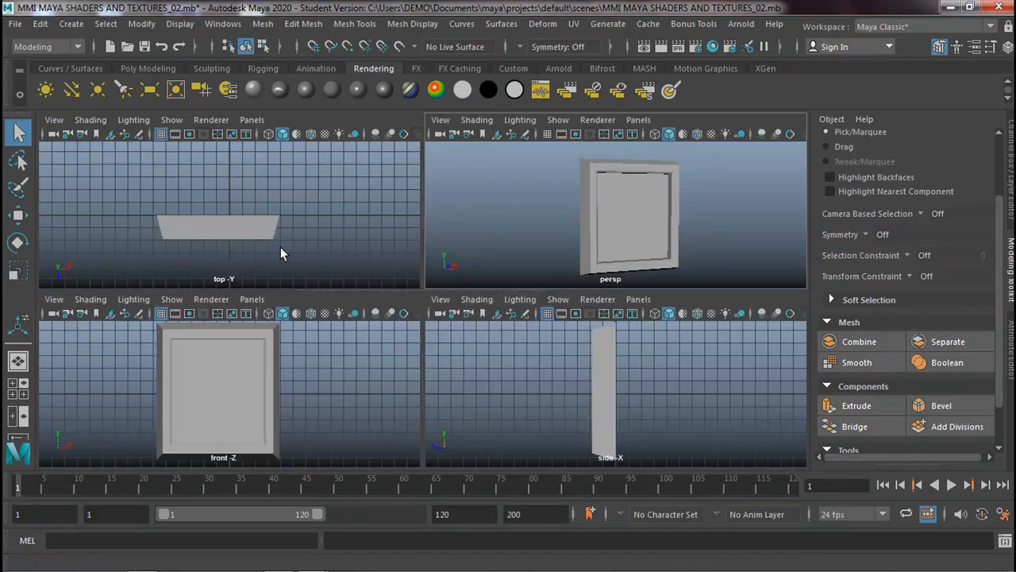
pyautogui.click(286, 211)
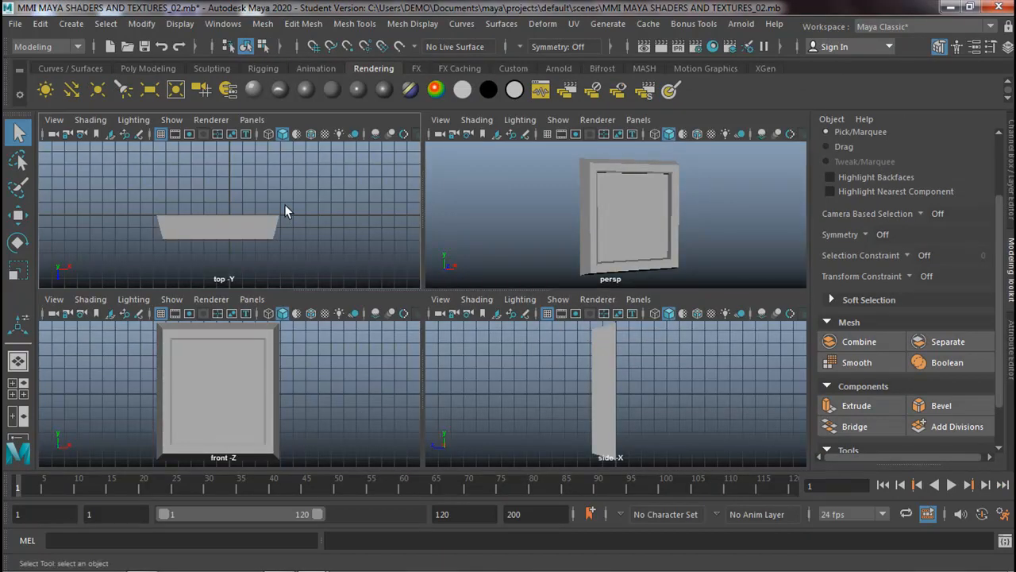
pyautogui.click(162, 133)
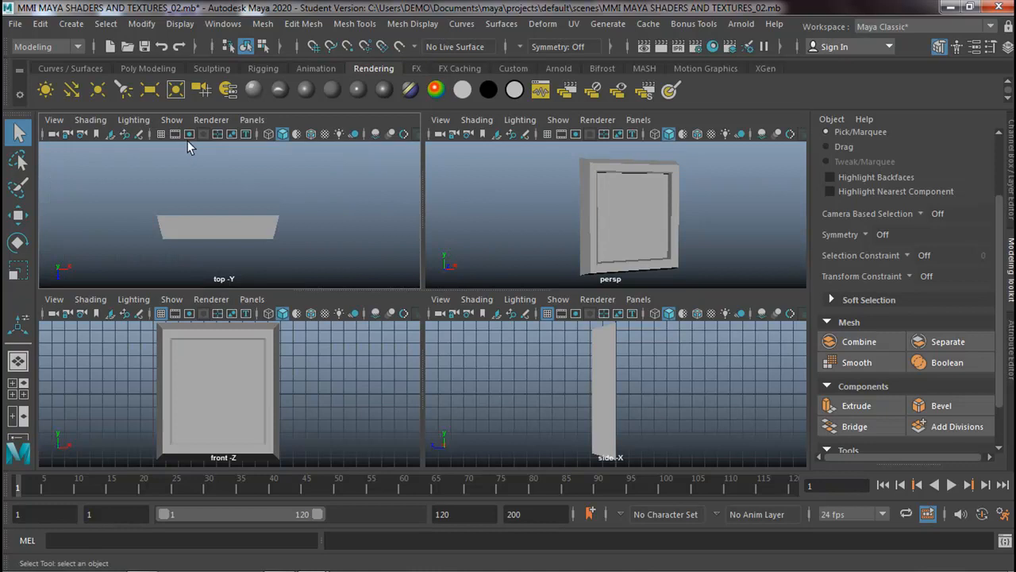
pyautogui.click(270, 134)
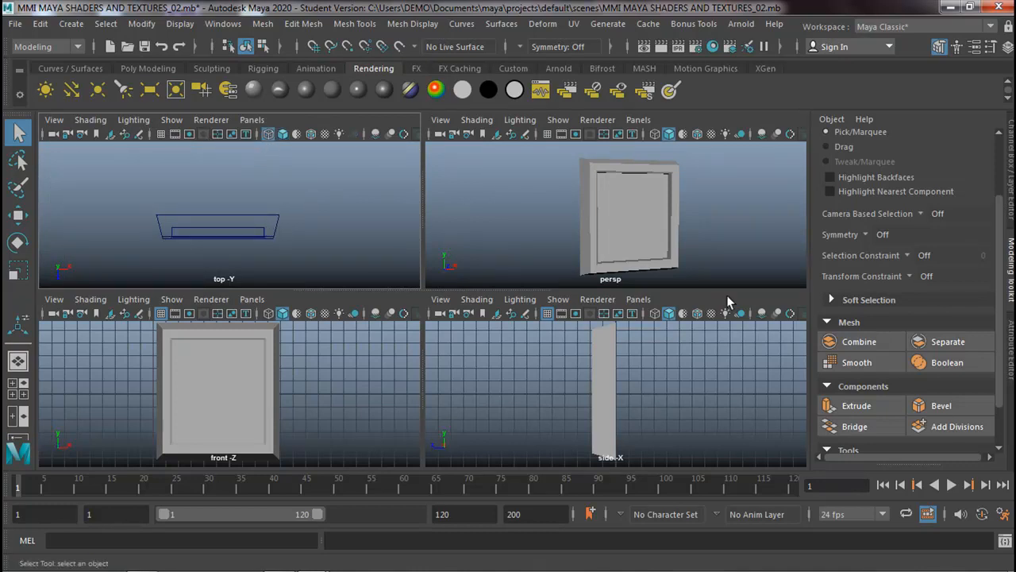
# Select the frame's four slanted side edges in the top view and connect them with a new edge loop at slide 0.5.
pyautogui.scroll(3, 928, 258)
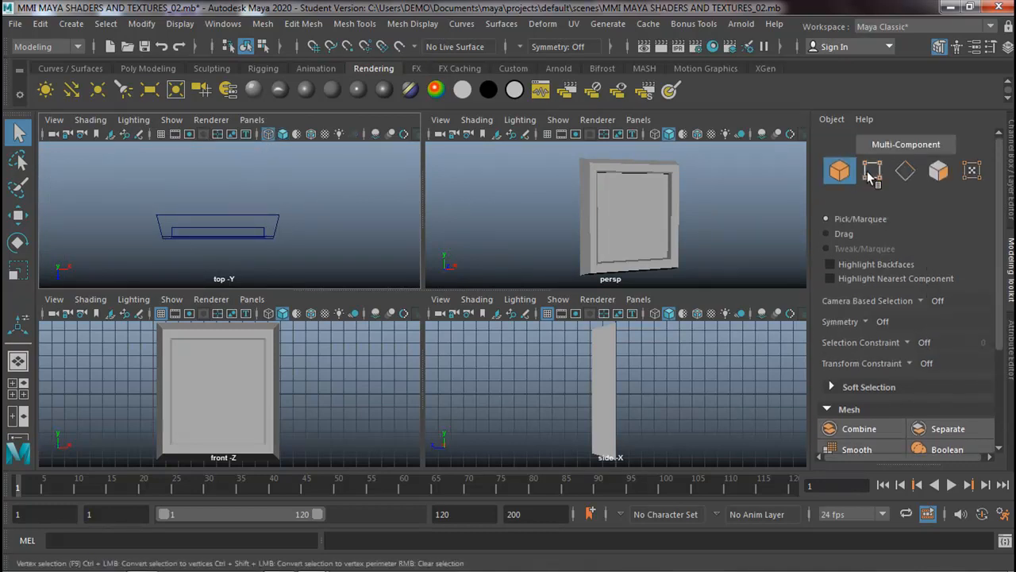
pyautogui.click(871, 173)
pyautogui.moveTo(156, 226); pyautogui.dragTo(283, 235)
pyautogui.scroll(3, 284, 235)
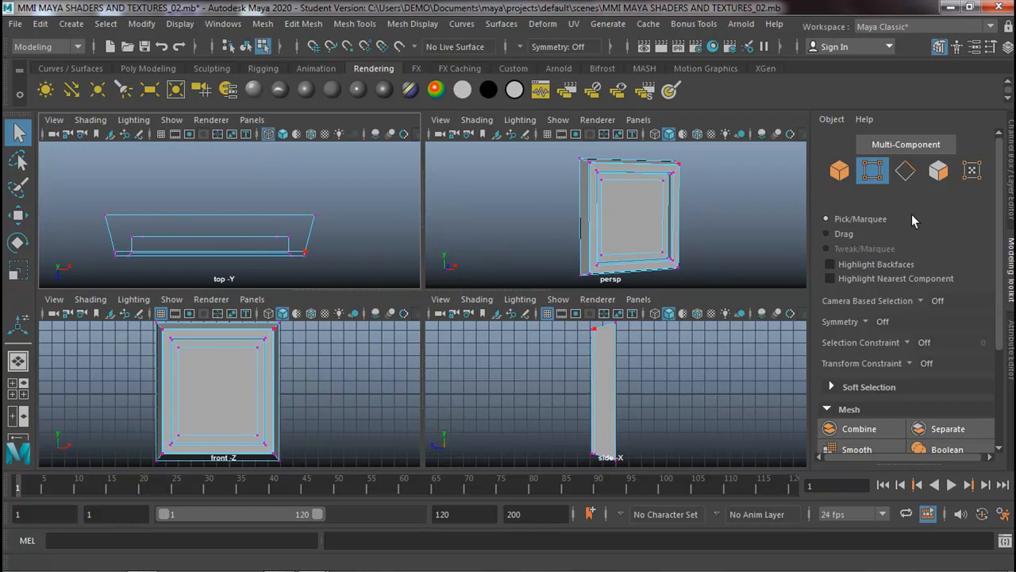
pyautogui.click(905, 170)
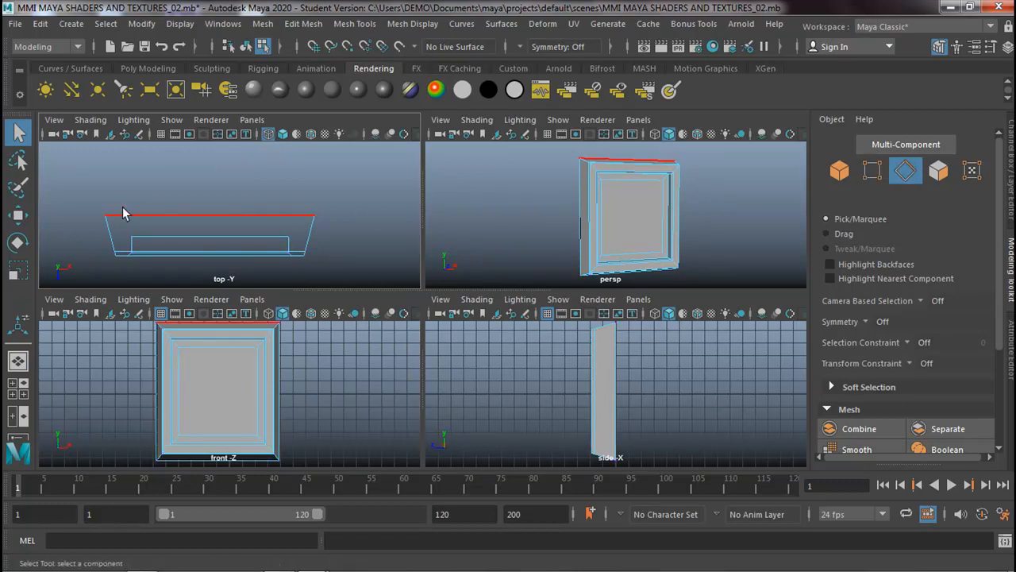
pyautogui.moveTo(85, 225); pyautogui.dragTo(345, 233)
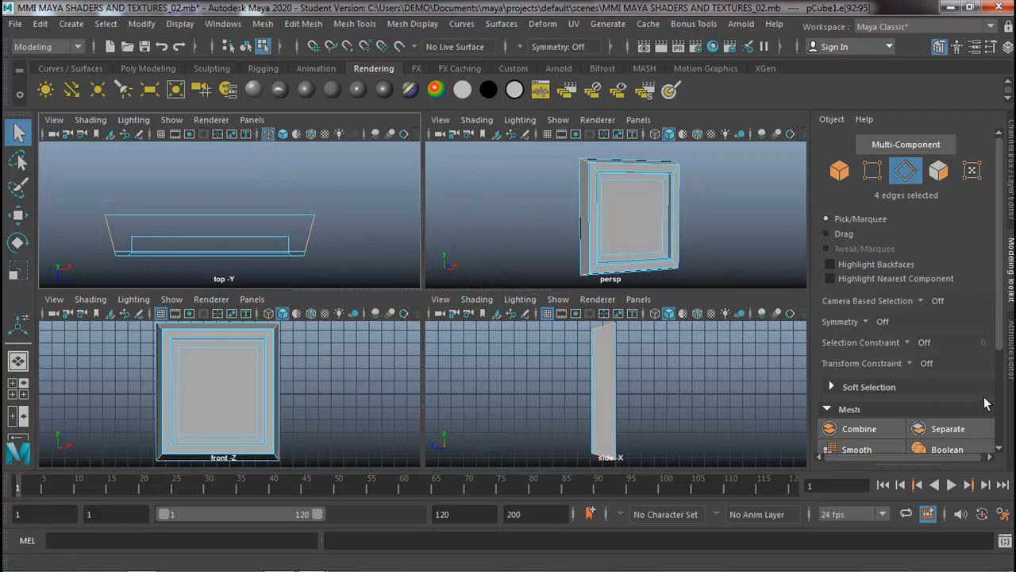
pyautogui.scroll(-5, 959, 404)
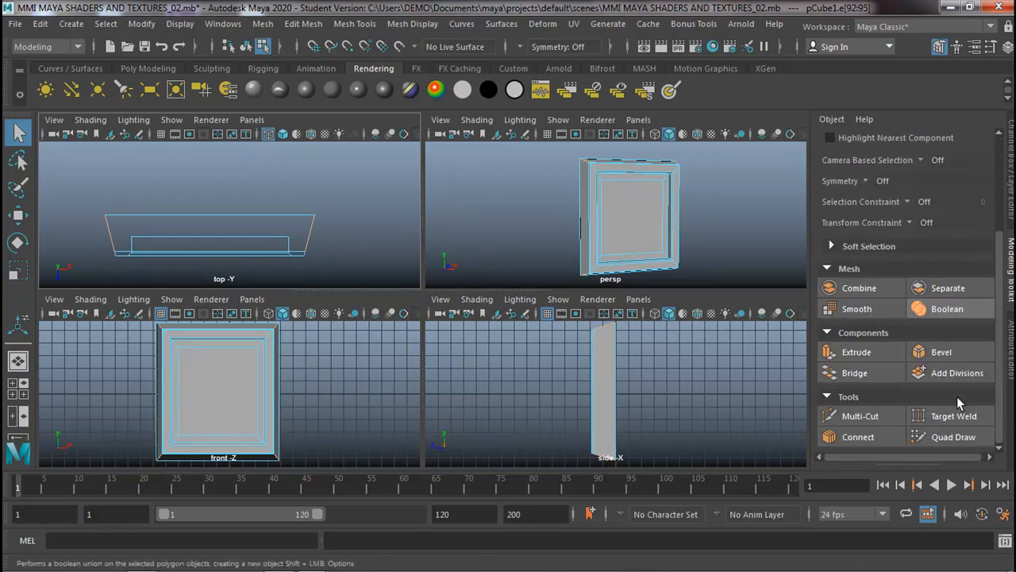
pyautogui.click(863, 437)
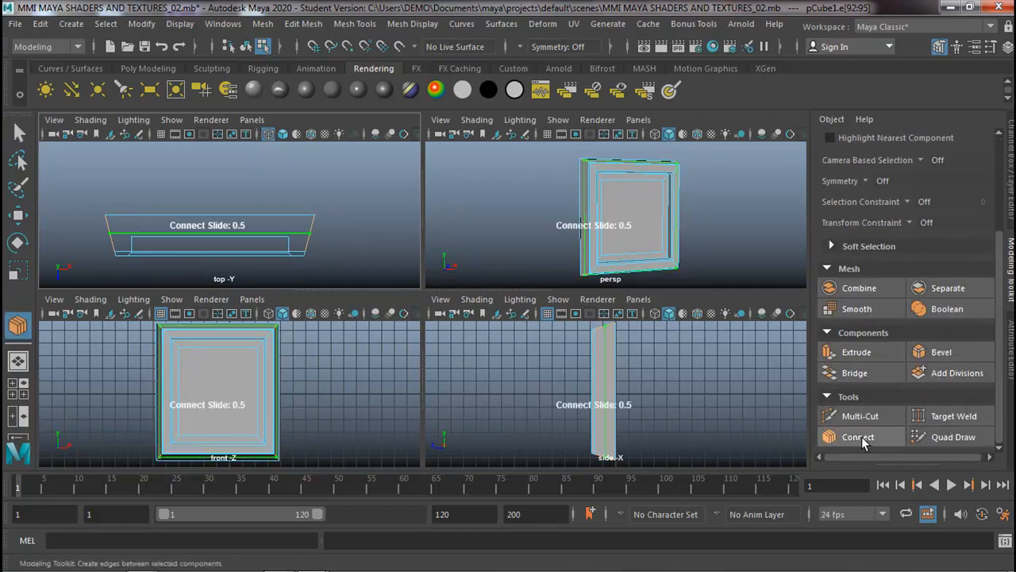
pyautogui.press('q')
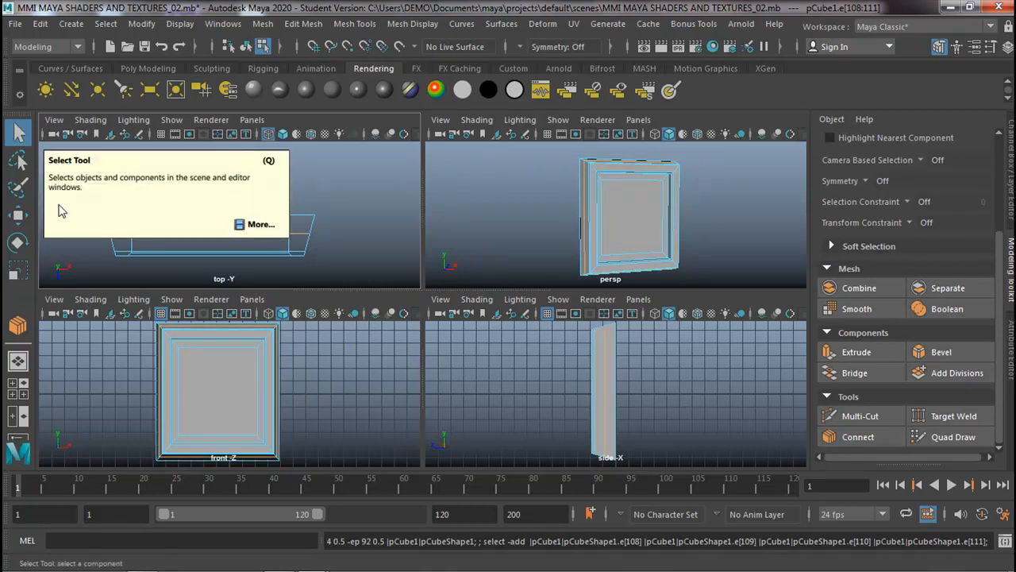
# Scale the new middle edge loop evenly inward so the outer sides form a stepped profile.
pyautogui.click(17, 270)
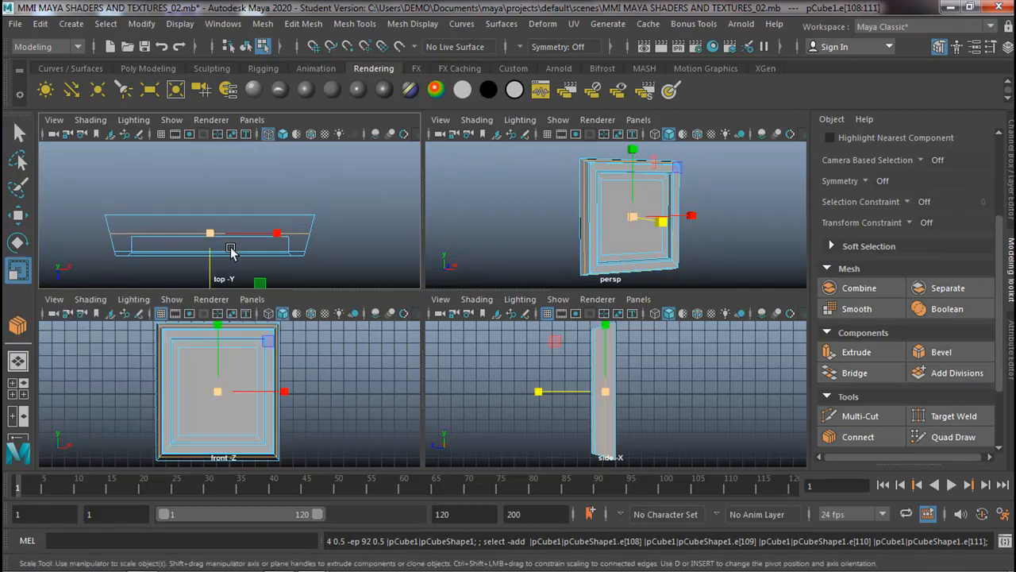
pyautogui.click(212, 232)
pyautogui.moveTo(212, 232); pyautogui.dragTo(207, 232)
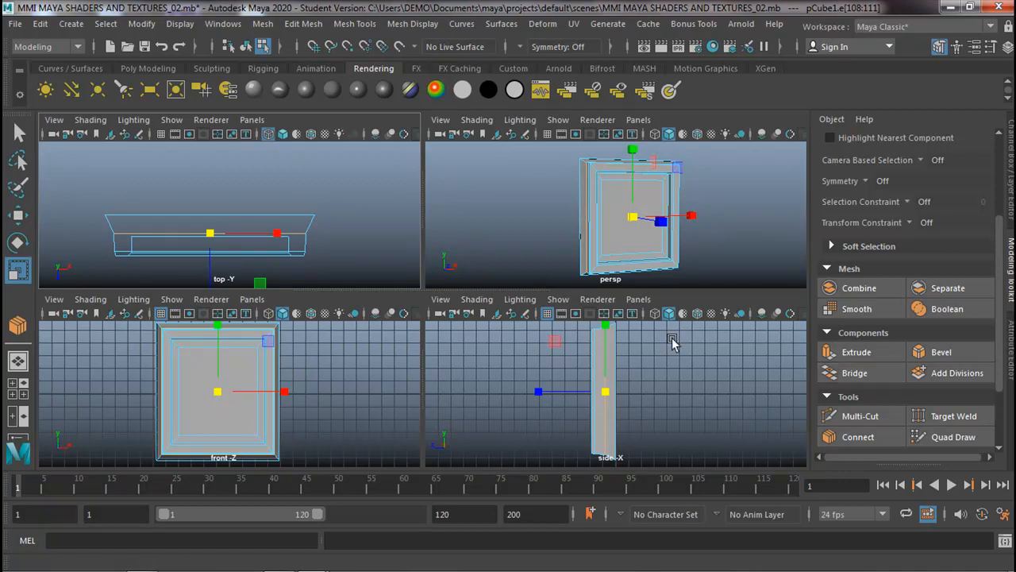
pyautogui.press('q')
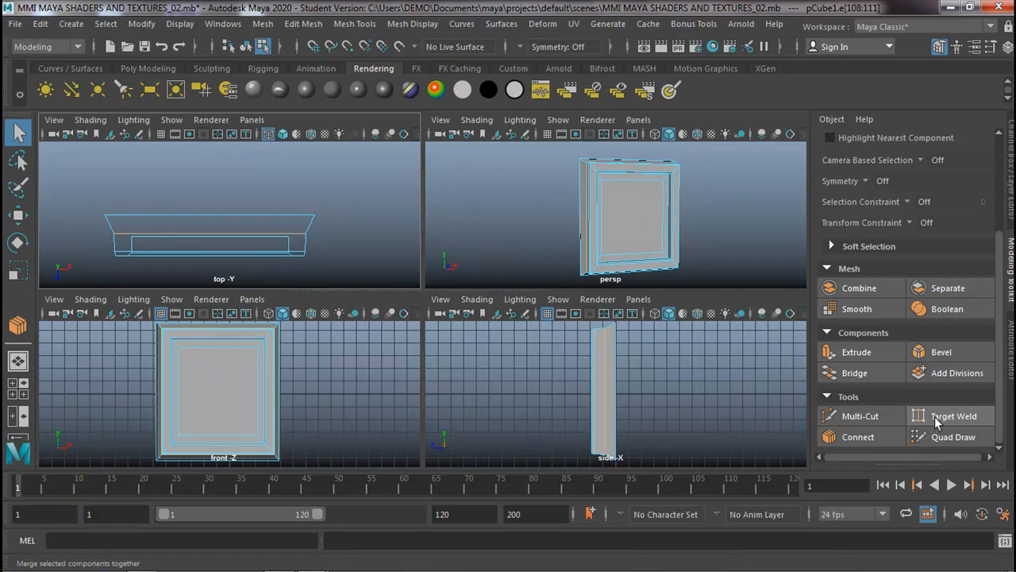
# Bevel the scaled middle edge loop with a Fraction of 0.43 and 3 segments to curve the side profile.
pyautogui.click(945, 354)
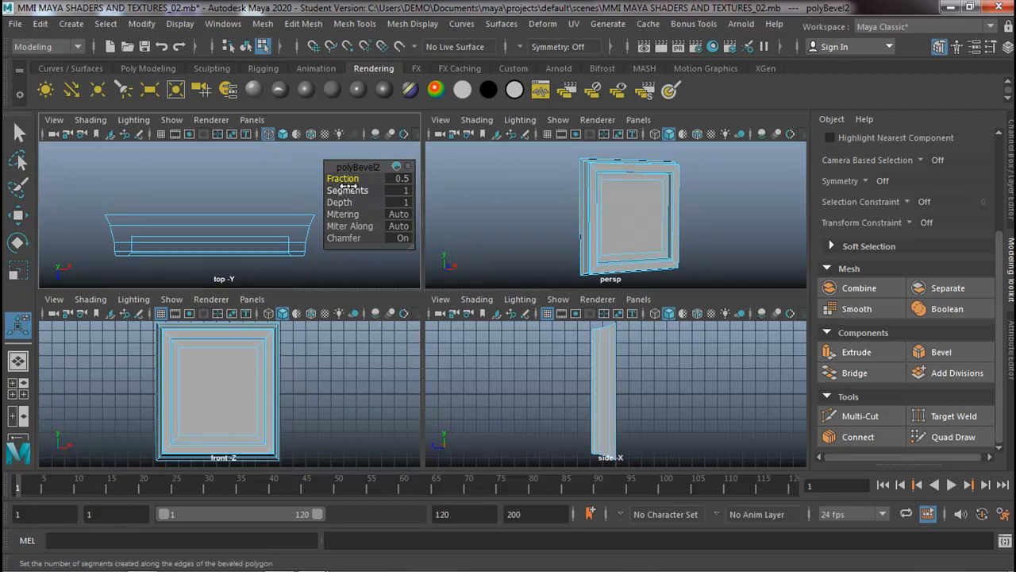
pyautogui.moveTo(350, 179); pyautogui.dragTo(342, 178)
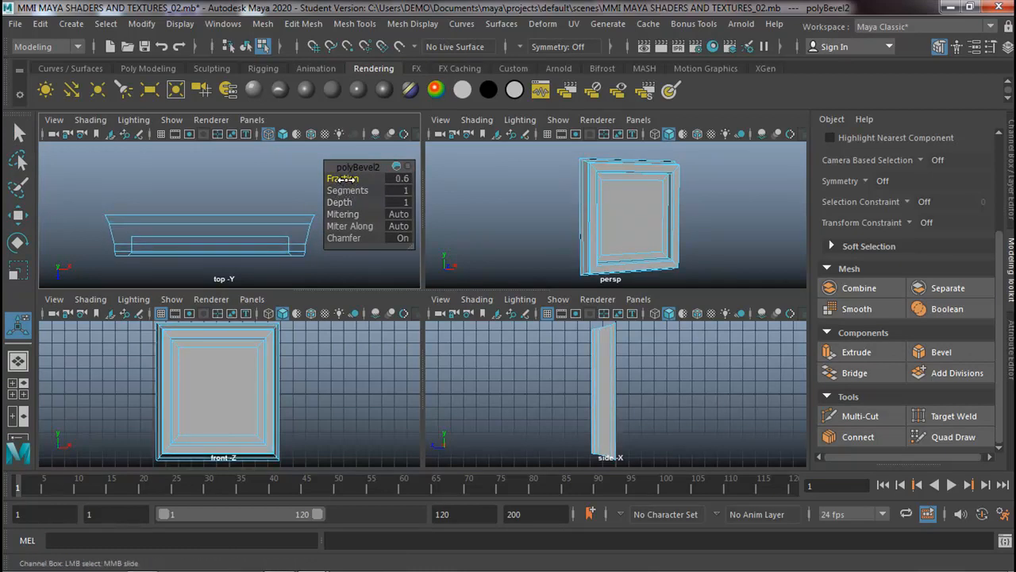
pyautogui.moveTo(277, 166)
pyautogui.mouseDown(button='middle')
pyautogui.moveTo(268, 169)
pyautogui.moveTo(278, 172)
pyautogui.mouseUp(button='middle')
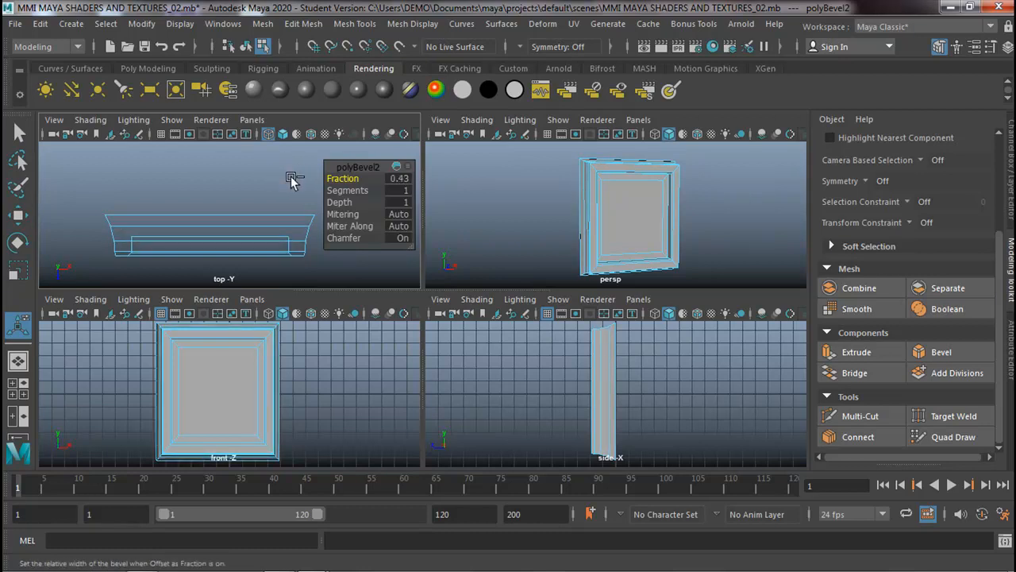
pyautogui.click(350, 190)
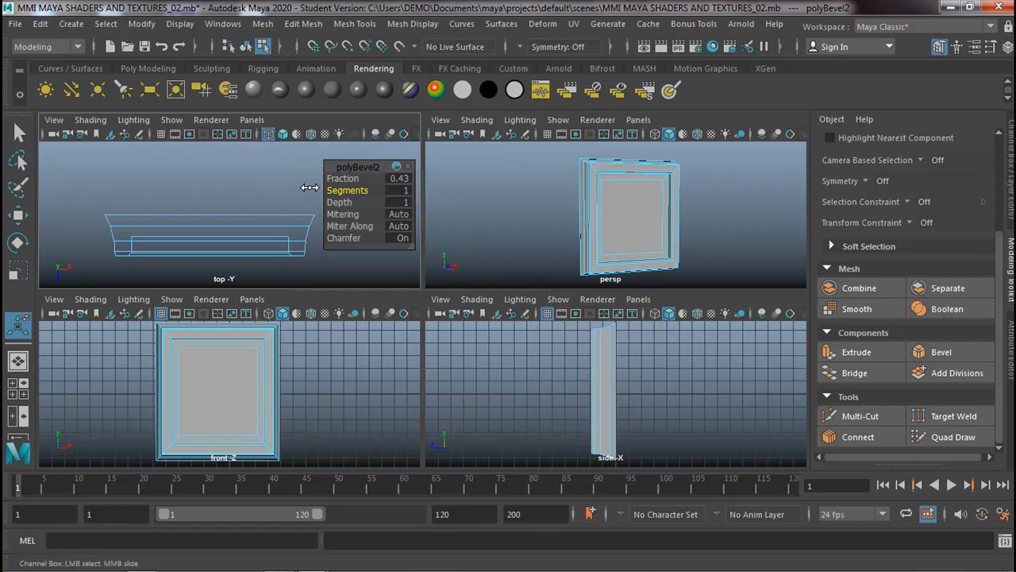
pyautogui.moveTo(332, 188); pyautogui.dragTo(427, 187, button='middle')
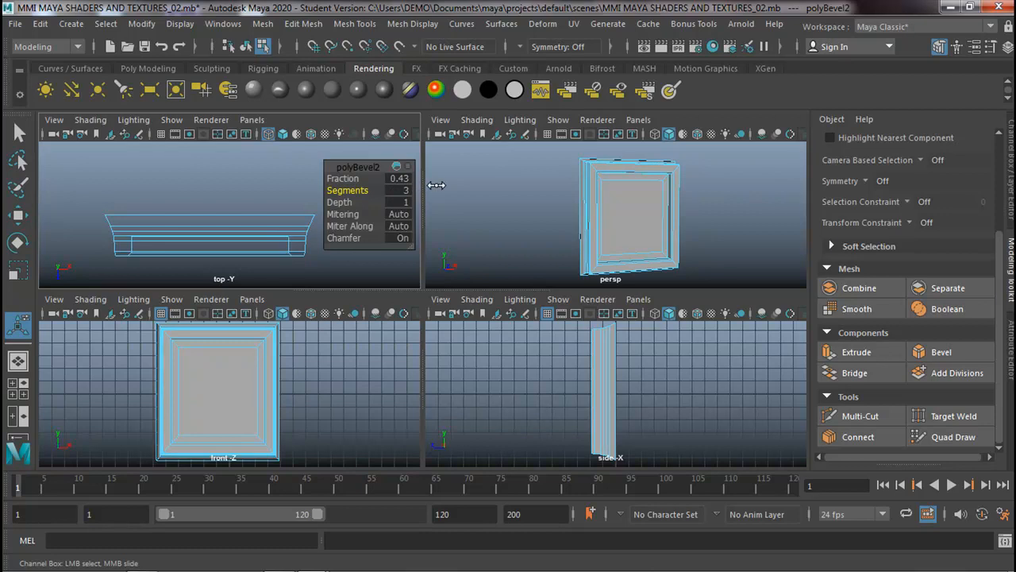
pyautogui.press('q')
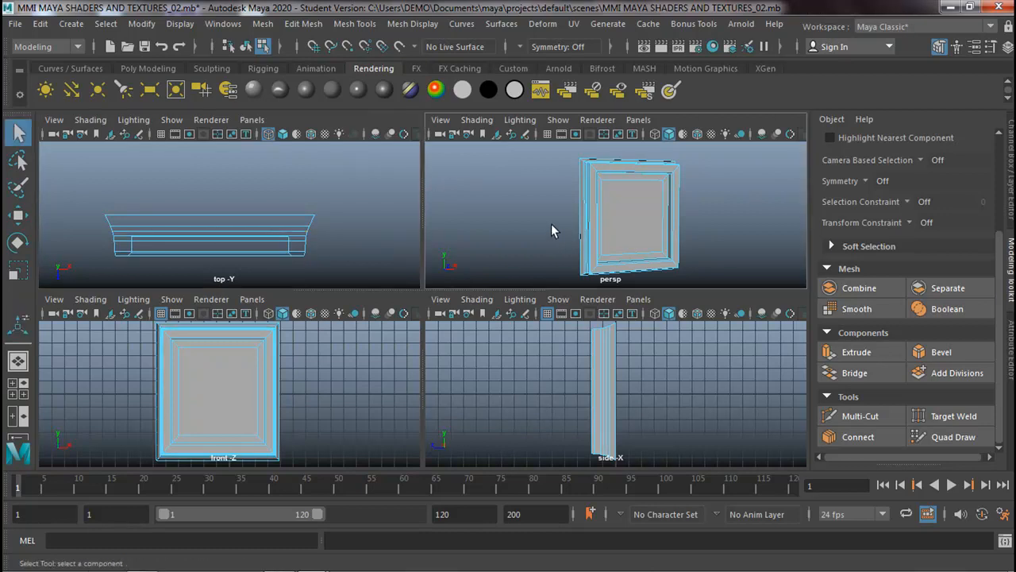
# Select the whole frame as an object in the full perspective view and examine its construction-history nodes.
pyautogui.press('space')
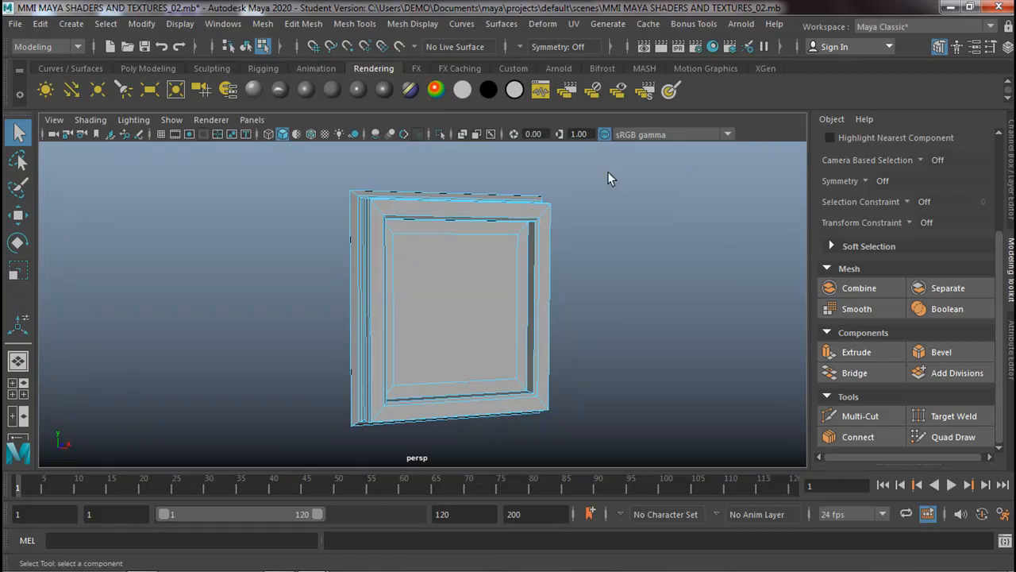
pyautogui.moveTo(476, 277); pyautogui.dragTo(548, 126, button='right')
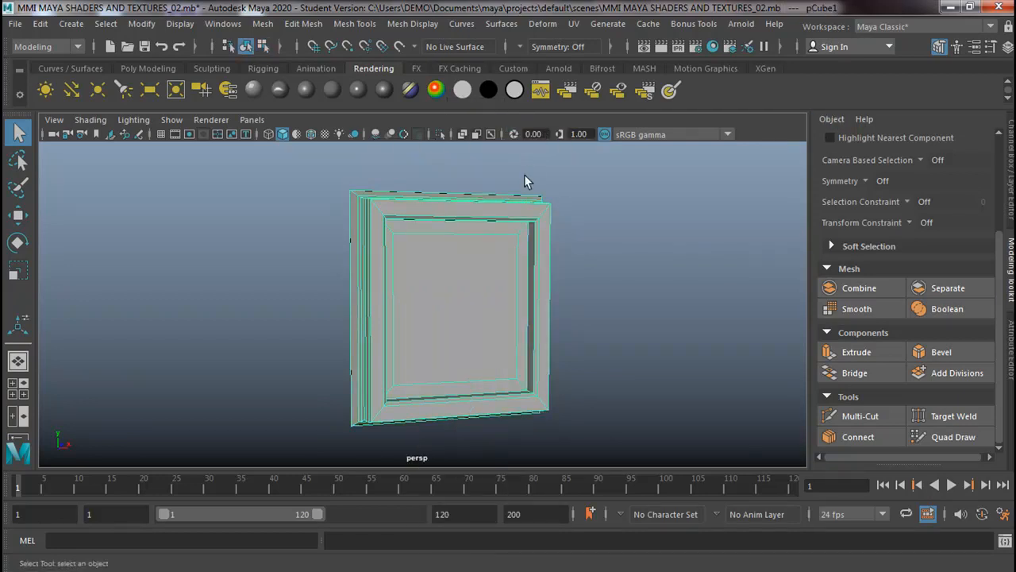
pyautogui.click(612, 258)
pyautogui.click(486, 291)
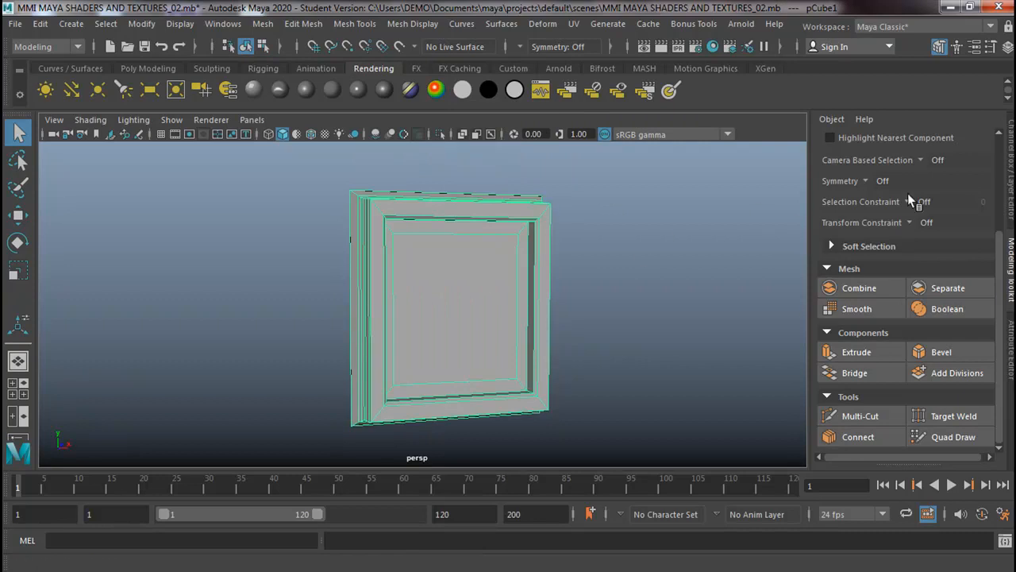
pyautogui.hotkey('ctrl', 'a')
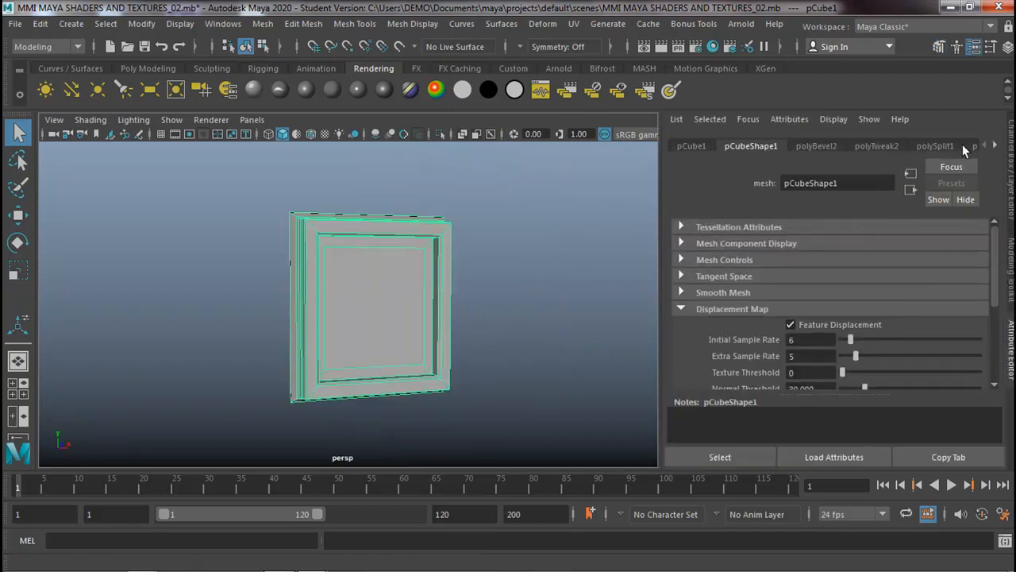
pyautogui.click(997, 145)
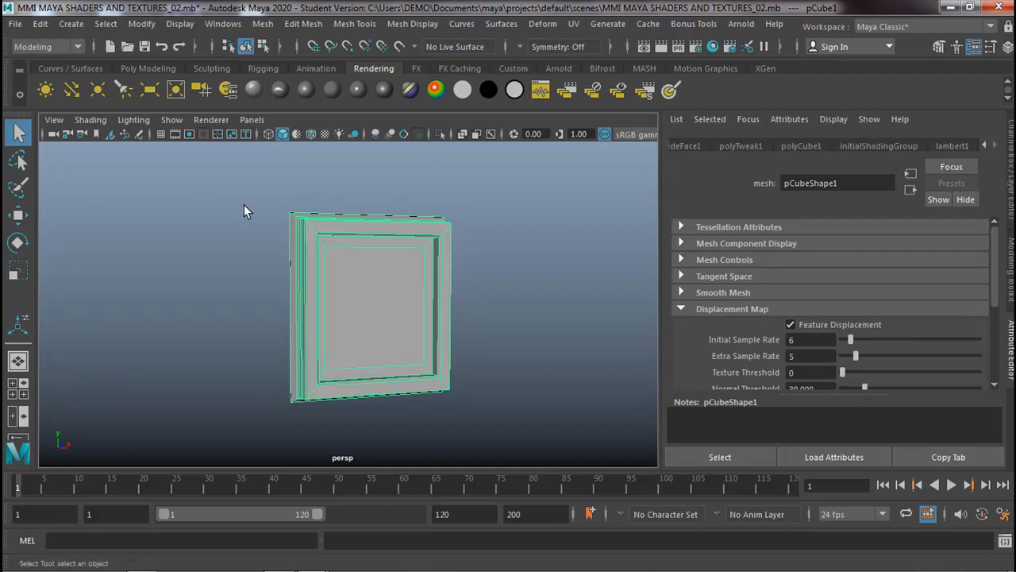
# Delete the frame's construction history and bring up its lambert1 material attributes.
pyautogui.click(40, 24)
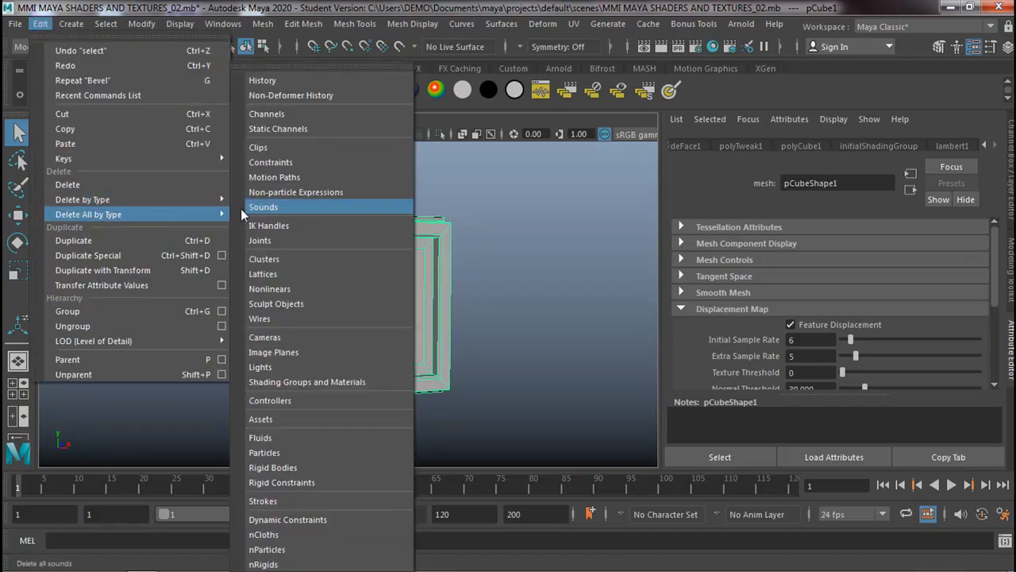
pyautogui.moveTo(223, 206)
pyautogui.click(275, 201)
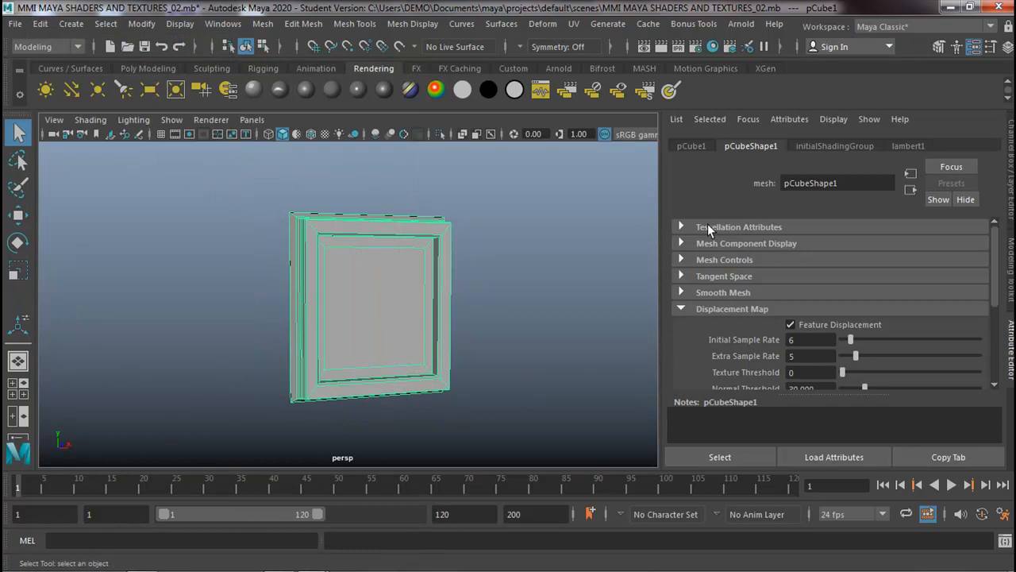
pyautogui.click(902, 145)
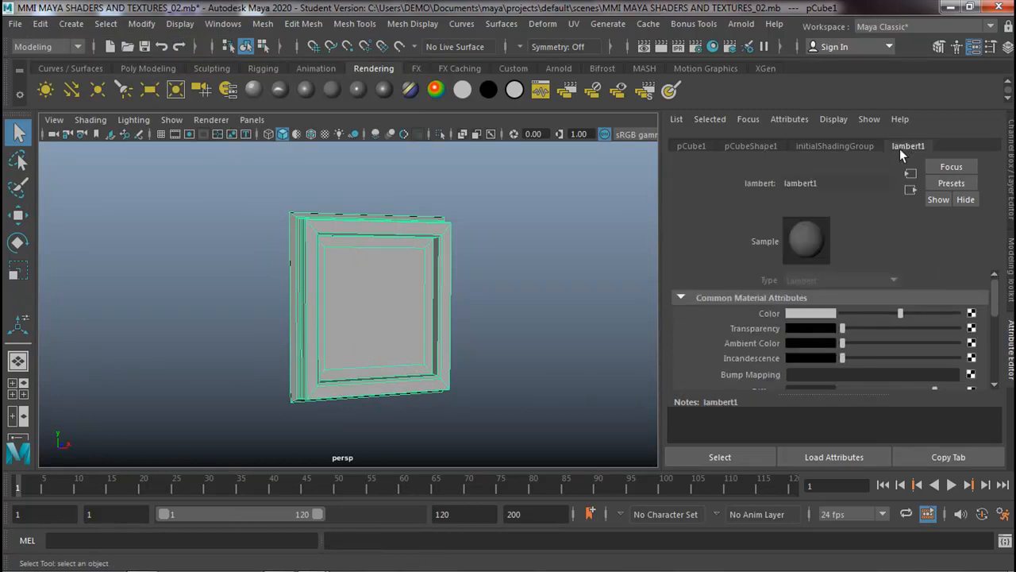
# Assign a new Blinn material to the whole frame and set its color to a dark reddish brown with saturation about 0.853.
pyautogui.click(306, 91)
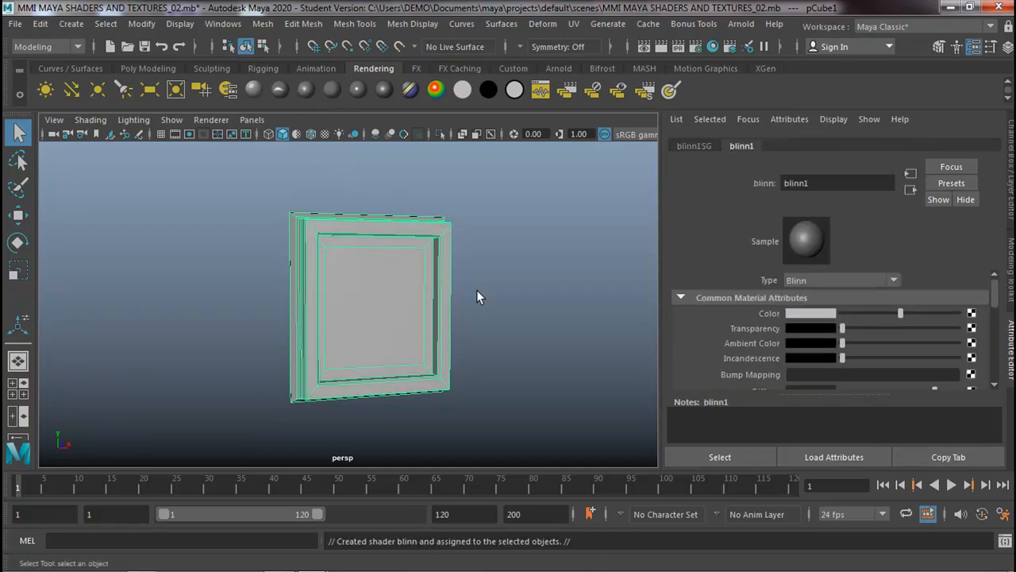
pyautogui.click(791, 312)
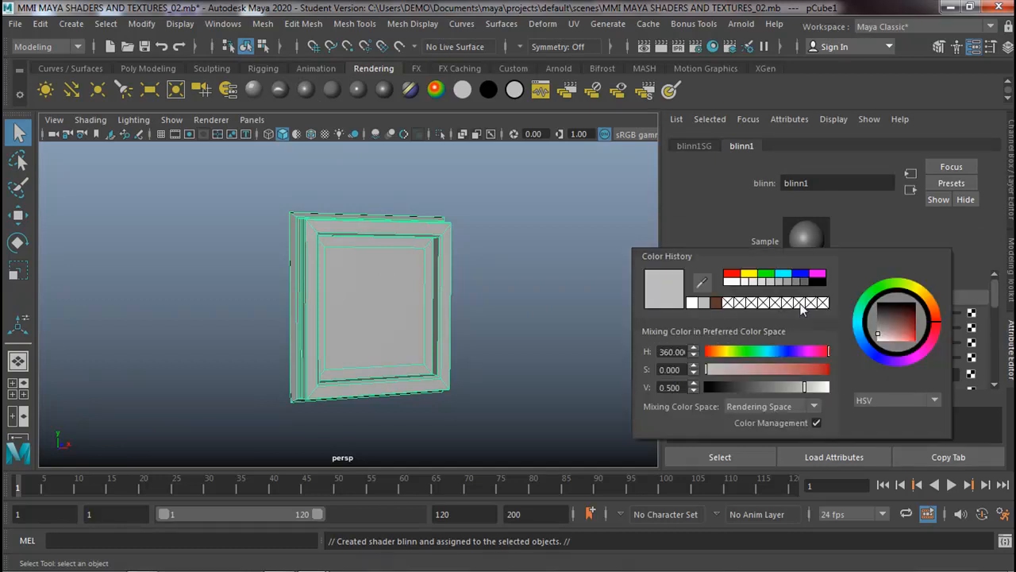
pyautogui.moveTo(795, 369); pyautogui.dragTo(754, 387)
pyautogui.moveTo(753, 383); pyautogui.dragTo(744, 384)
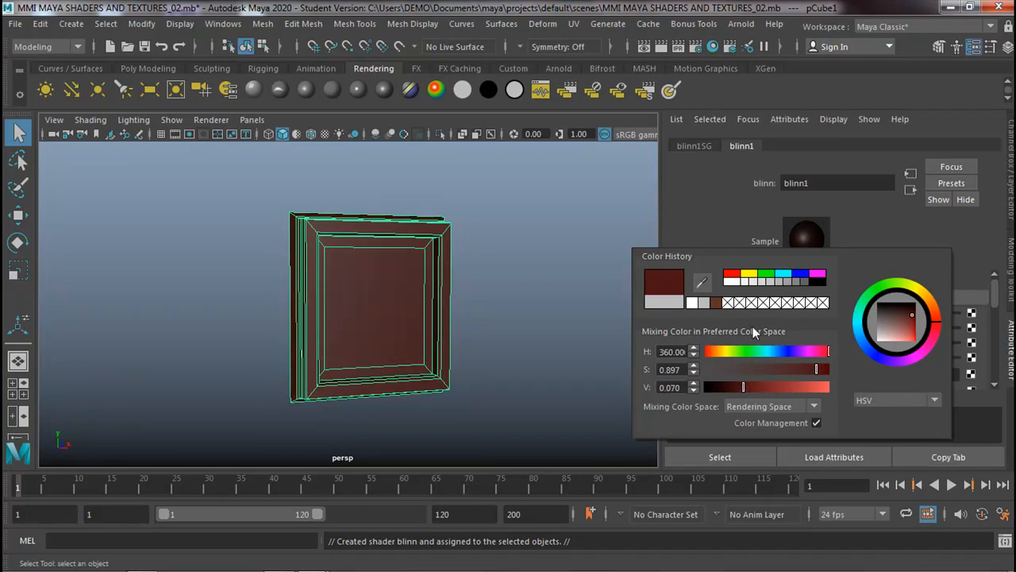
pyautogui.moveTo(908, 315); pyautogui.dragTo(906, 320)
pyautogui.moveTo(800, 362); pyautogui.dragTo(811, 369)
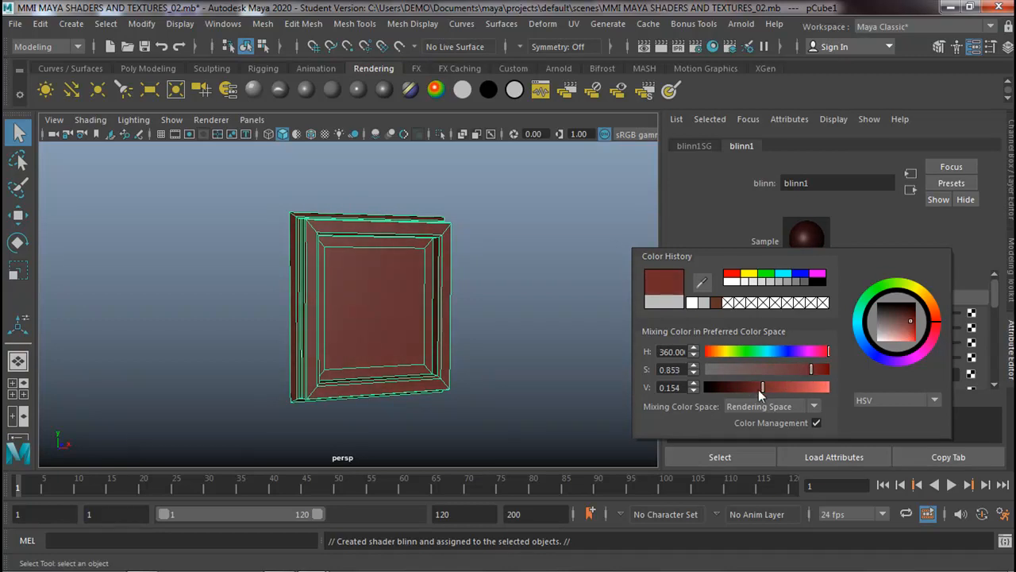
pyautogui.moveTo(761, 390); pyautogui.dragTo(751, 388)
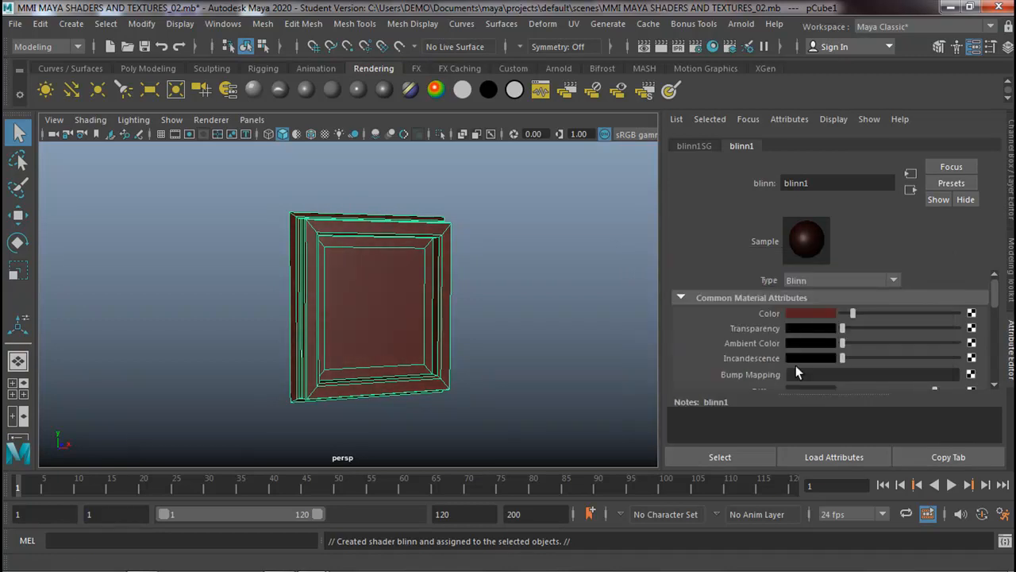
# Raise the frame Blinn's Specular Color to full white, then deselect the frame and inspect the shading from different angles.
pyautogui.scroll(-8, 797, 370)
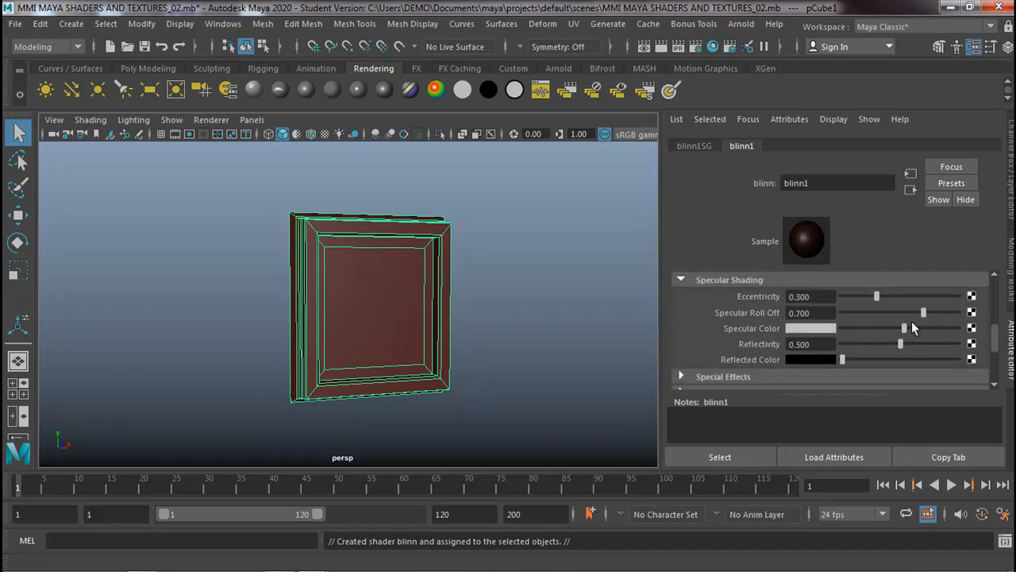
pyautogui.moveTo(904, 329); pyautogui.dragTo(973, 330)
pyautogui.click(540, 306)
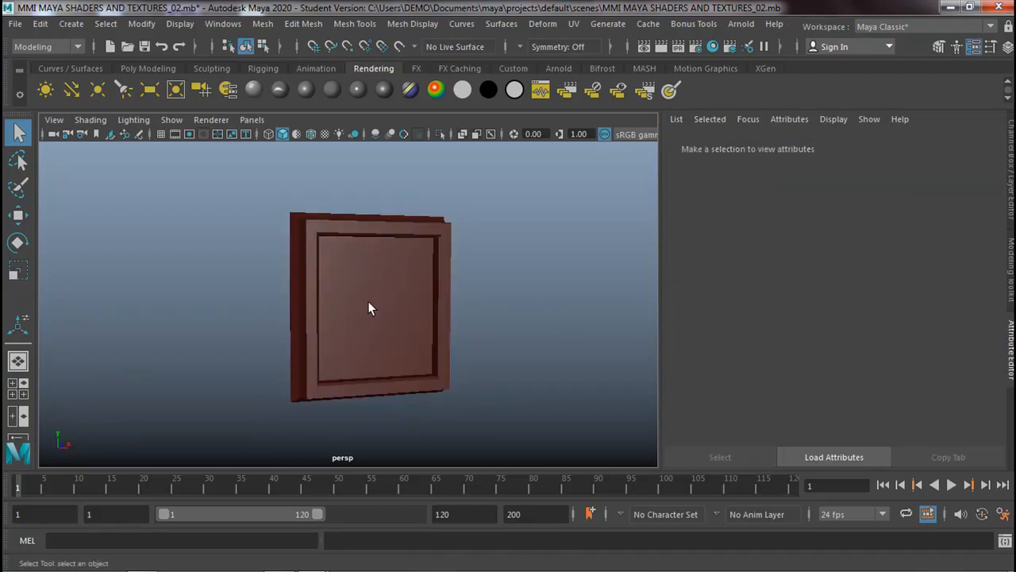
pyautogui.keyDown('alt'); pyautogui.moveTo(370, 310); pyautogui.dragTo(405, 272); pyautogui.keyUp('alt')
pyautogui.moveTo(436, 338)
pyautogui.keyDown('alt'); pyautogui.mouseDown()
pyautogui.moveTo(431, 357)
pyautogui.moveTo(472, 358)
pyautogui.moveTo(494, 338)
pyautogui.moveTo(429, 288)
pyautogui.moveTo(422, 268)
pyautogui.moveTo(294, 297)
pyautogui.moveTo(254, 347)
pyautogui.moveTo(272, 372)
pyautogui.moveTo(360, 365)
pyautogui.moveTo(431, 356)
pyautogui.moveTo(420, 336)
pyautogui.moveTo(393, 335)
pyautogui.moveTo(388, 345)
pyautogui.moveTo(470, 325)
pyautogui.moveTo(417, 336)
pyautogui.moveTo(419, 347)
pyautogui.mouseUp(); pyautogui.keyUp('alt')
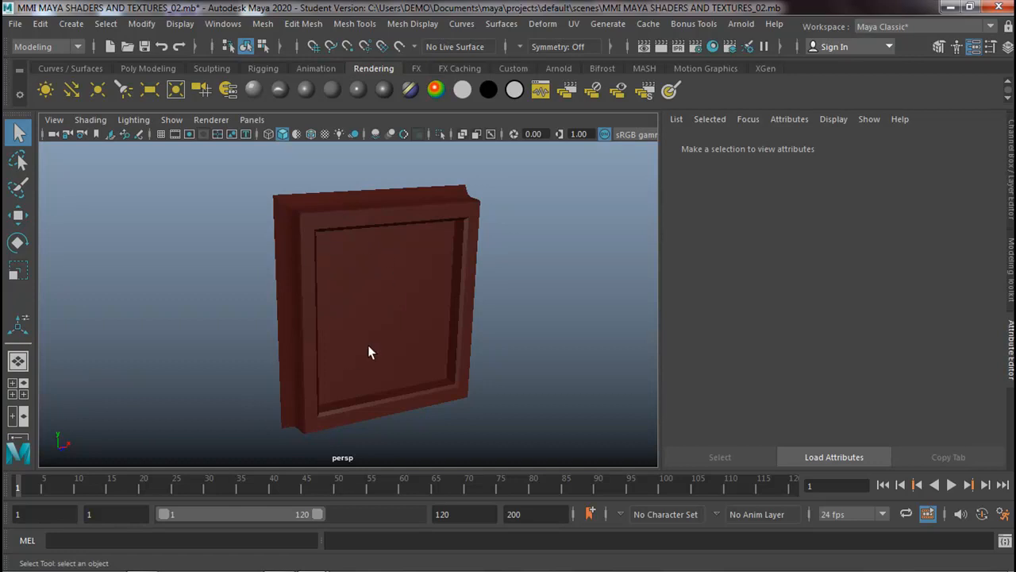
# Select the frame's recessed center face, grow the selection to the surrounding border faces, and assign a new Blinn material to them.
pyautogui.click(373, 311)
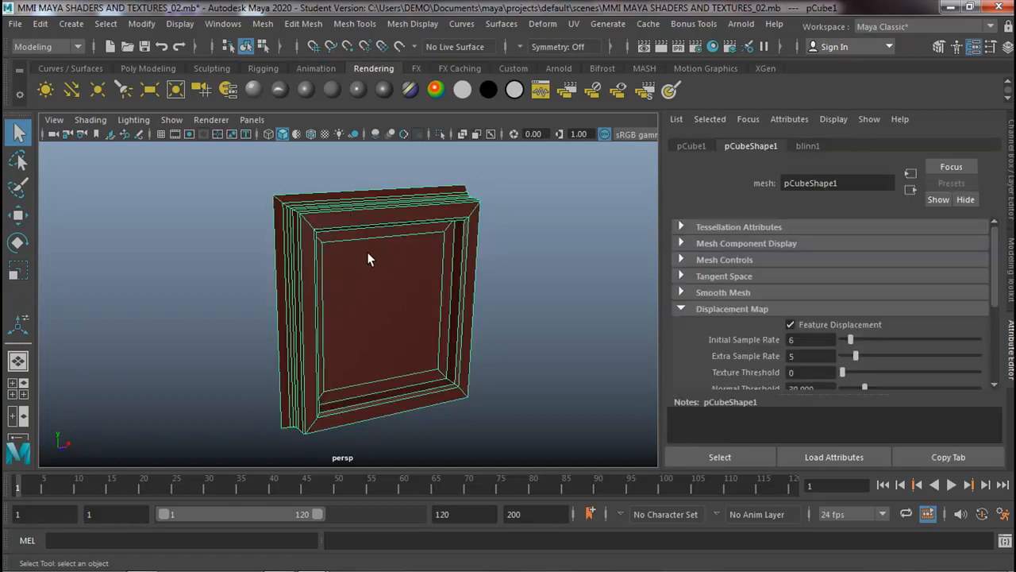
pyautogui.click(1010, 270)
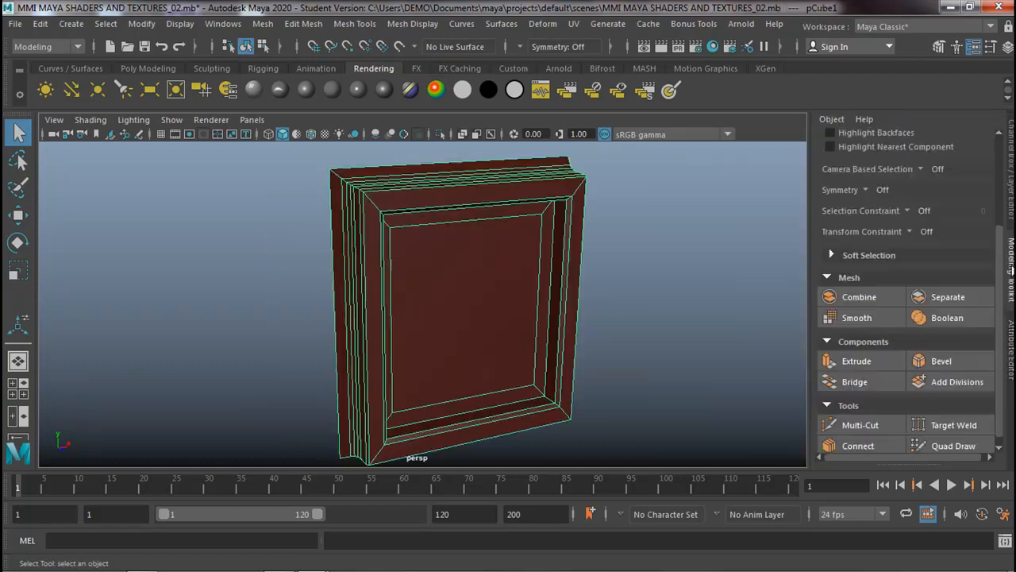
pyautogui.scroll(3, 909, 301)
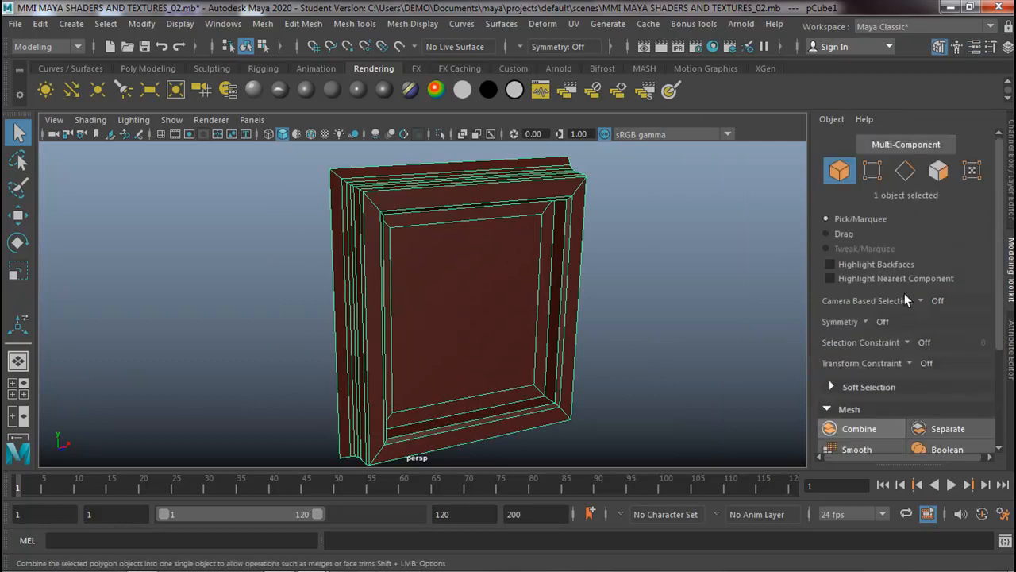
pyautogui.click(938, 170)
pyautogui.click(473, 315)
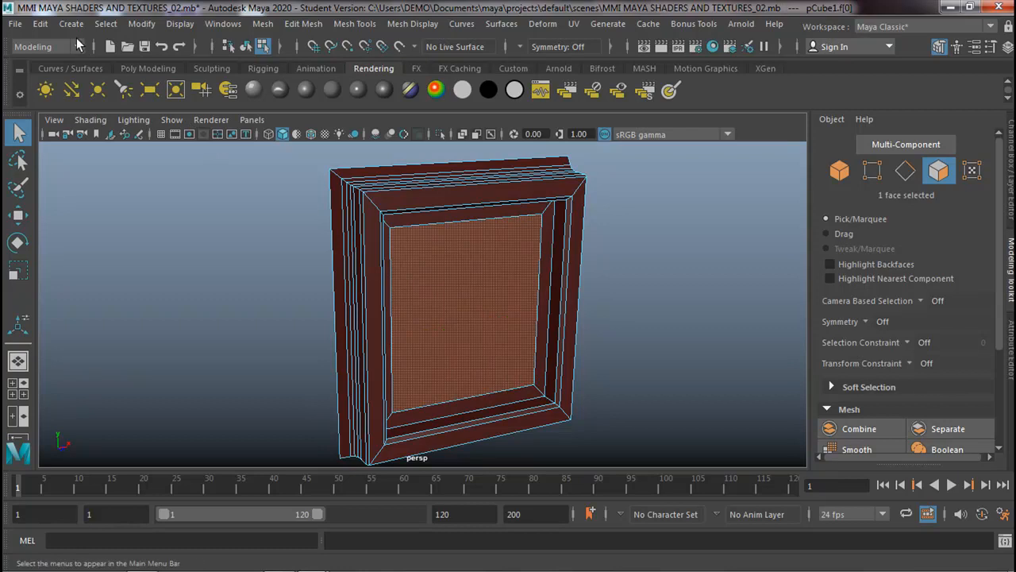
pyautogui.click(105, 23)
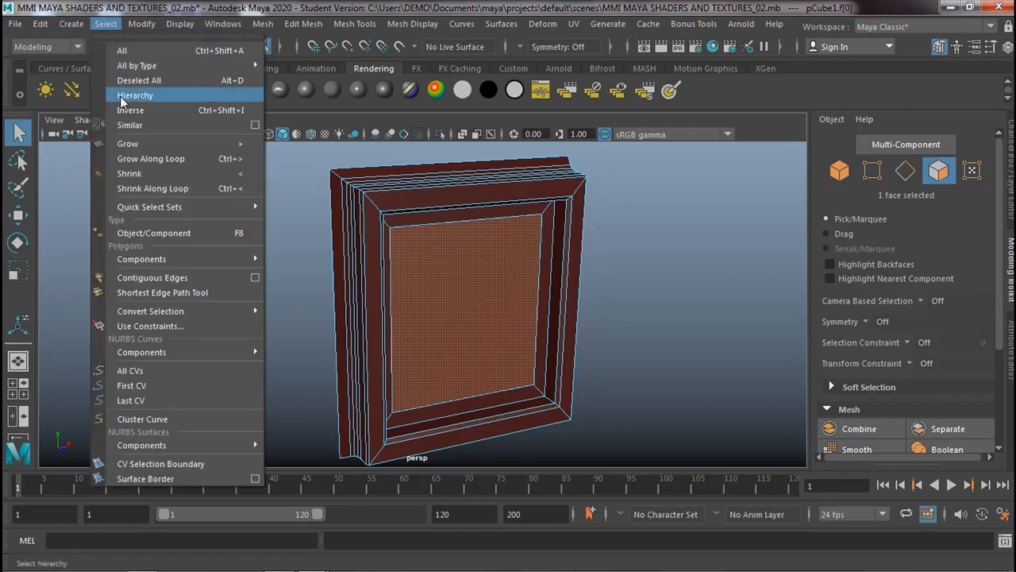
pyautogui.click(136, 145)
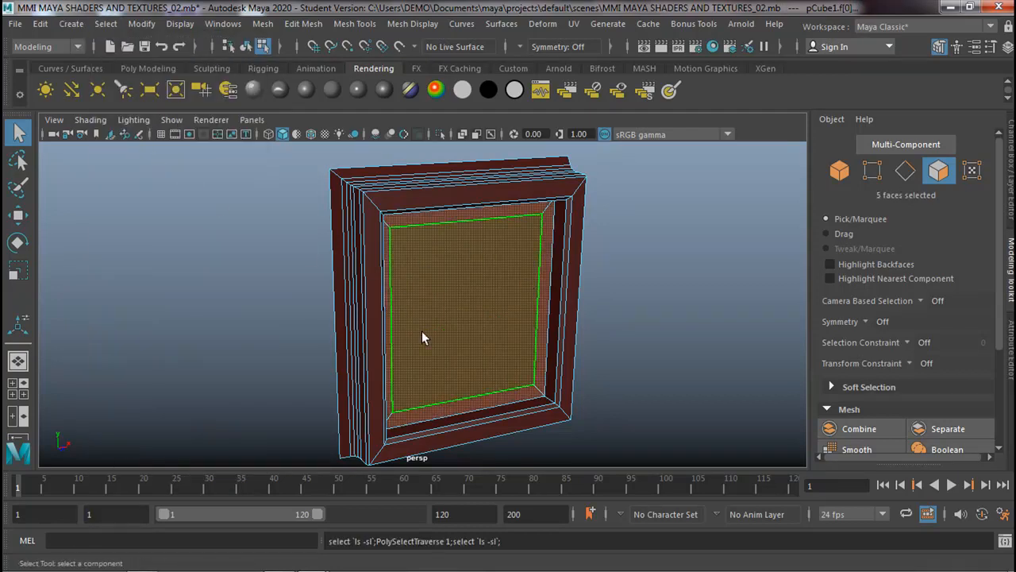
pyautogui.click(306, 85)
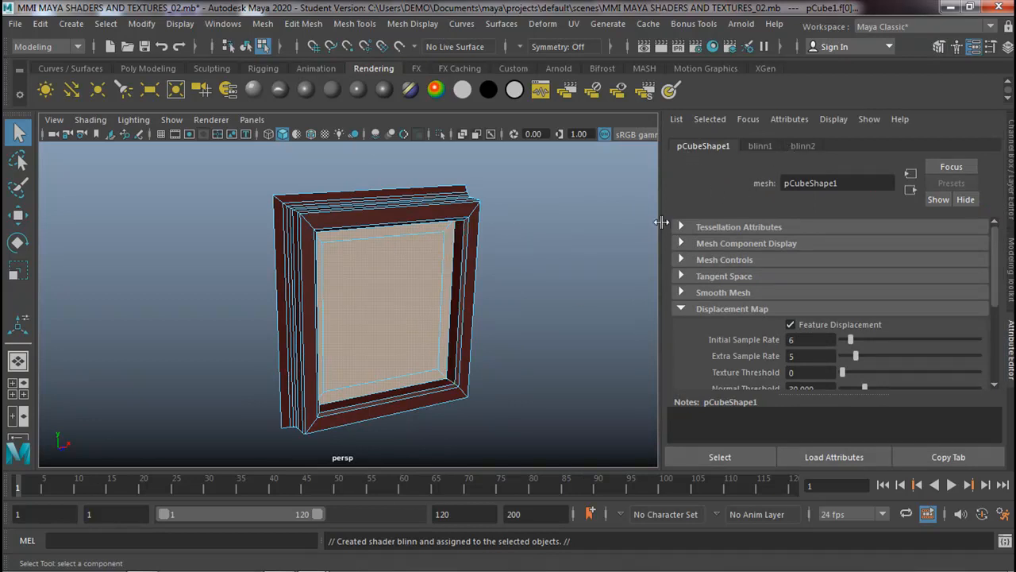
# Assign a separate new Blinn material to only the inner center face and set its color to white.
pyautogui.click(399, 275)
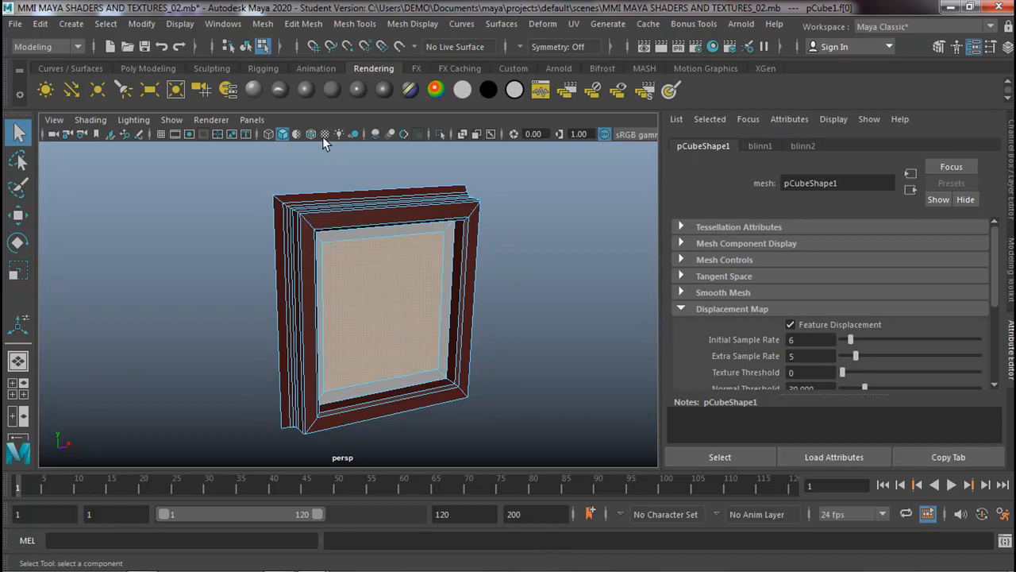
pyautogui.click(307, 90)
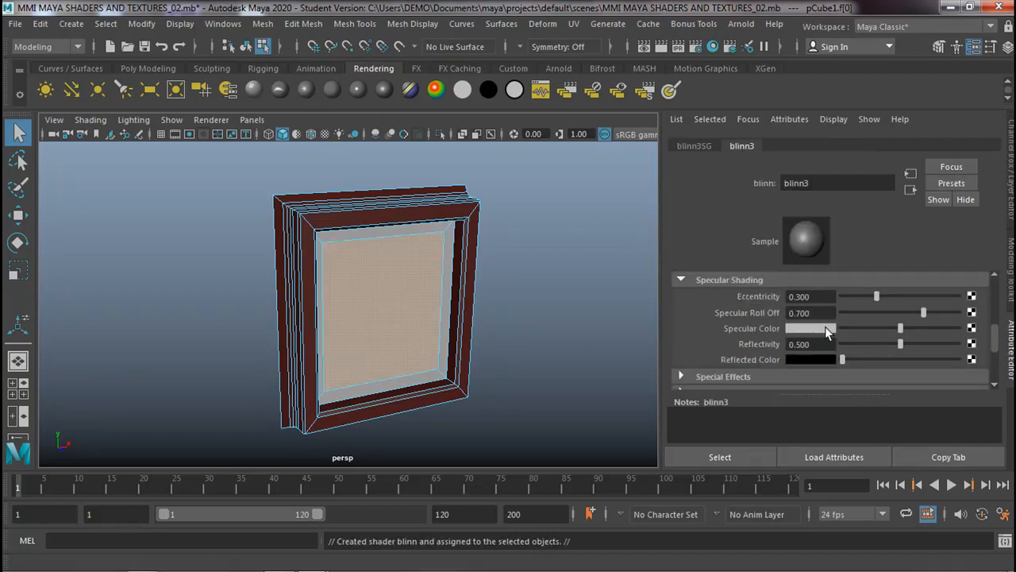
pyautogui.scroll(1, 821, 328)
pyautogui.scroll(5, 821, 328)
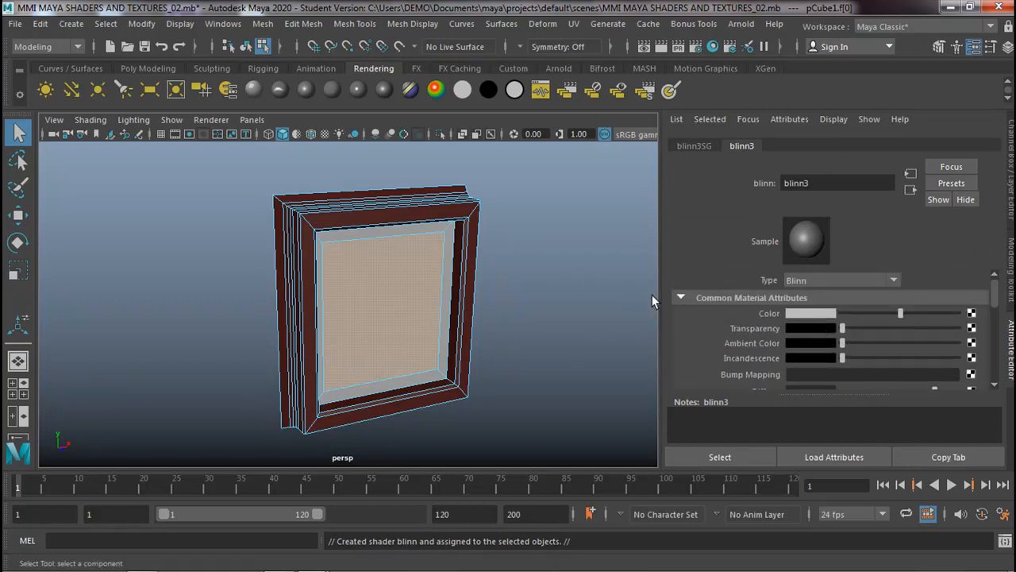
pyautogui.click(810, 314)
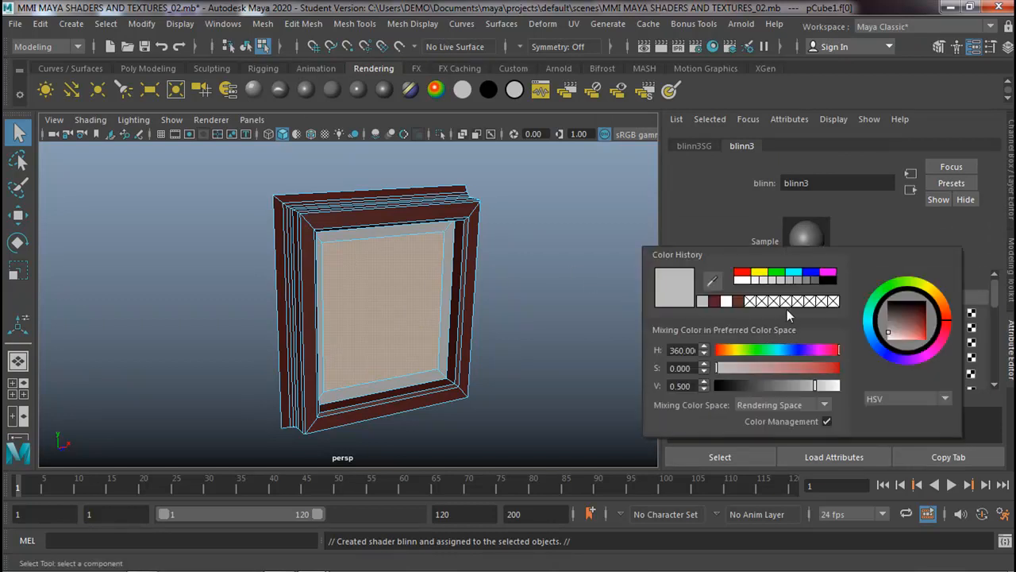
pyautogui.click(738, 283)
pyautogui.click(520, 287)
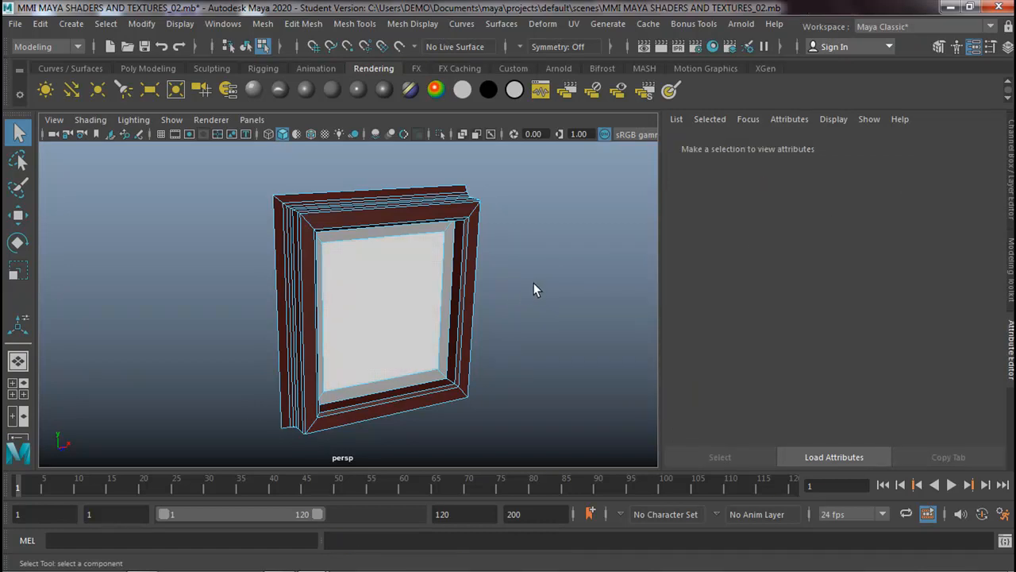
# Return to object mode, select the frame, and connect a File texture to the Color of the center face's blinn3 material.
pyautogui.moveTo(393, 247); pyautogui.dragTo(473, 127, button='right')
pyautogui.keyDown('alt'); pyautogui.moveTo(509, 264); pyautogui.dragTo(436, 257); pyautogui.keyUp('alt')
pyautogui.keyDown('alt'); pyautogui.moveTo(436, 258); pyautogui.dragTo(354, 252, button='middle'); pyautogui.keyUp('alt')
pyautogui.keyDown('alt'); pyautogui.moveTo(369, 254); pyautogui.dragTo(463, 254, button='right'); pyautogui.keyUp('alt')
pyautogui.keyDown('alt'); pyautogui.moveTo(463, 254); pyautogui.dragTo(447, 268); pyautogui.keyUp('alt')
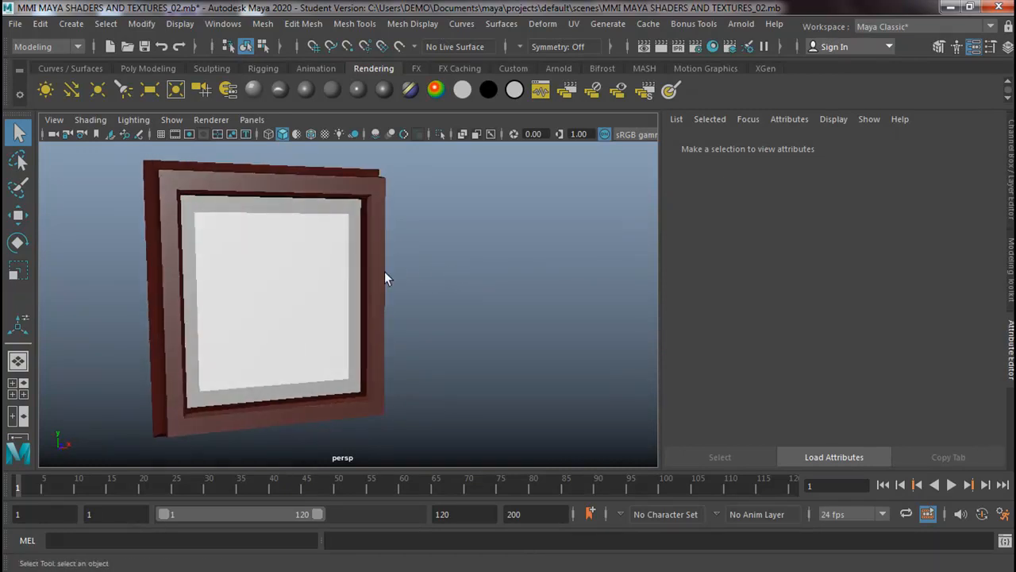
pyautogui.click(336, 277)
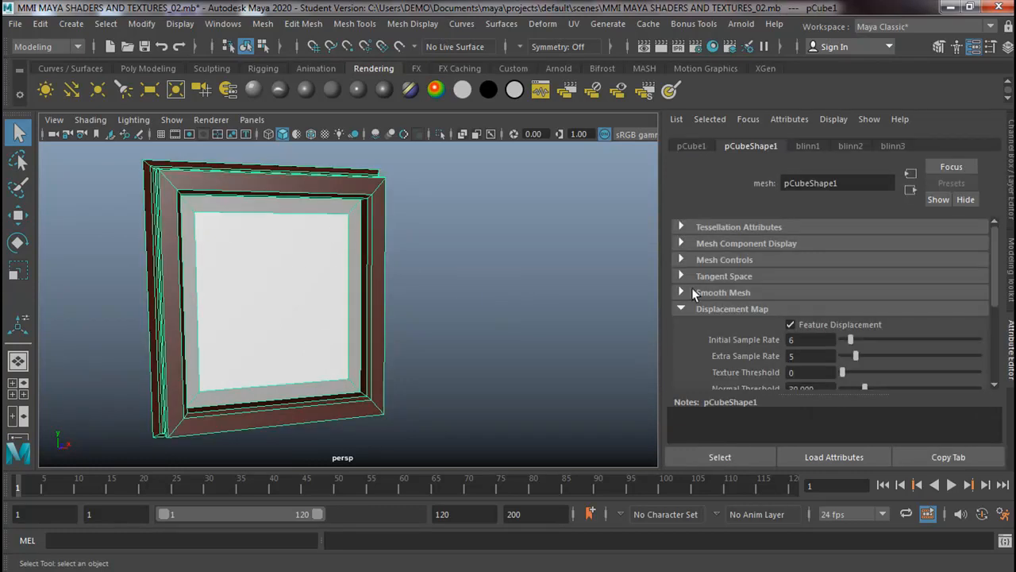
pyautogui.click(893, 145)
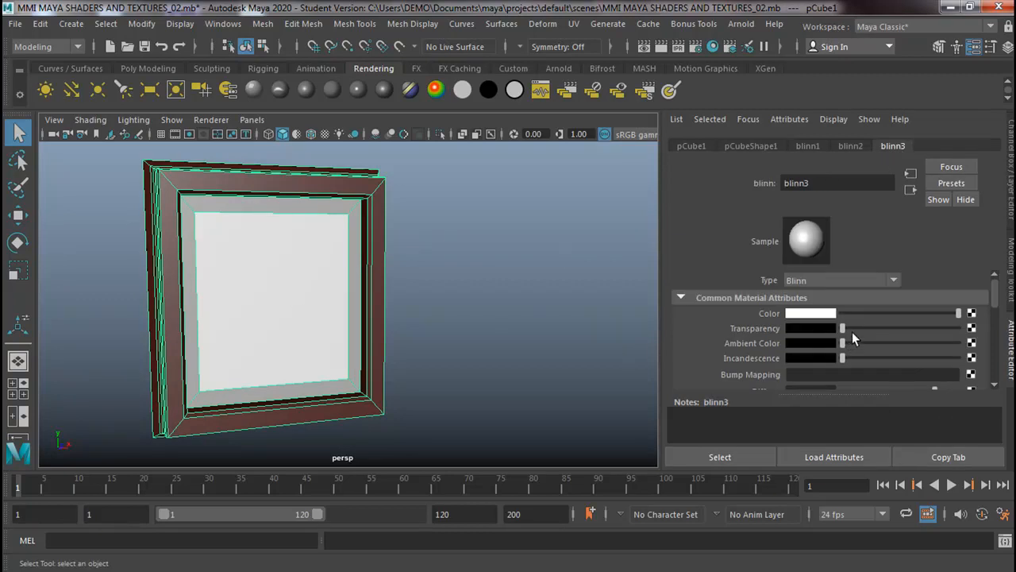
pyautogui.click(971, 313)
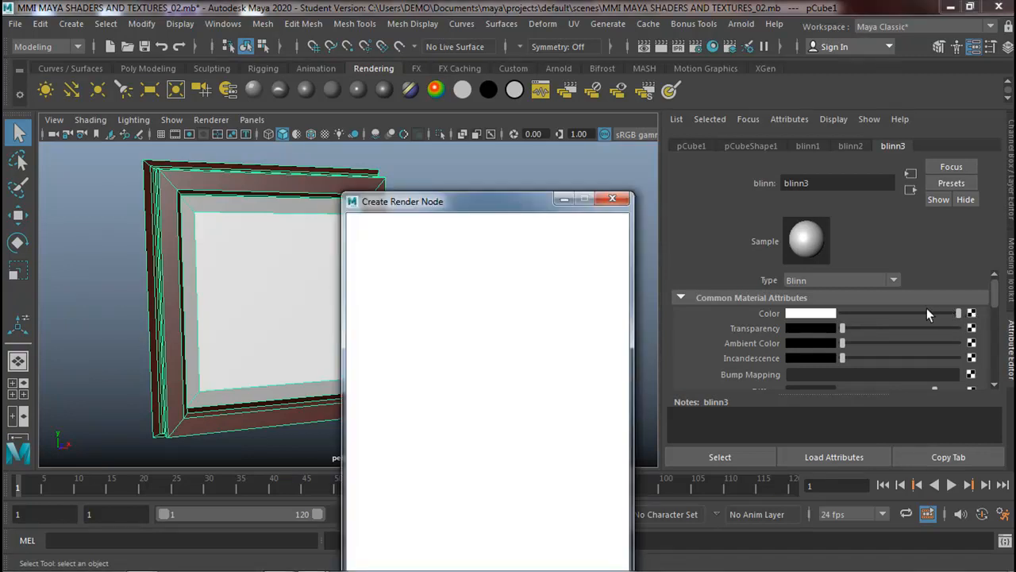
pyautogui.moveTo(494, 200); pyautogui.dragTo(437, 58)
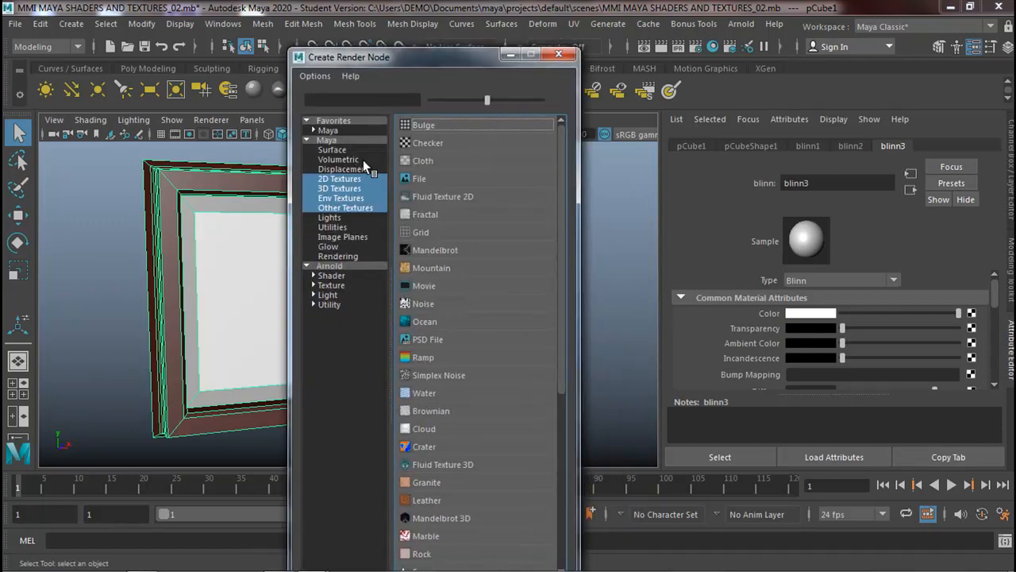
pyautogui.click(416, 176)
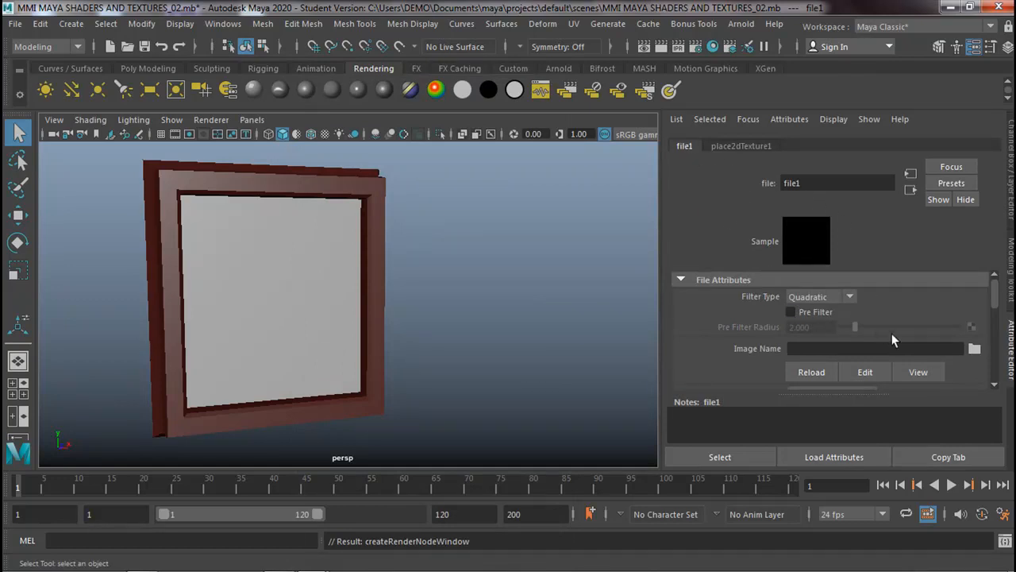
# Load ALBERT E.jpg from the Desktop MMI folder into the file texture and turn on Hardware Texturing in the perspective view.
pyautogui.click(975, 349)
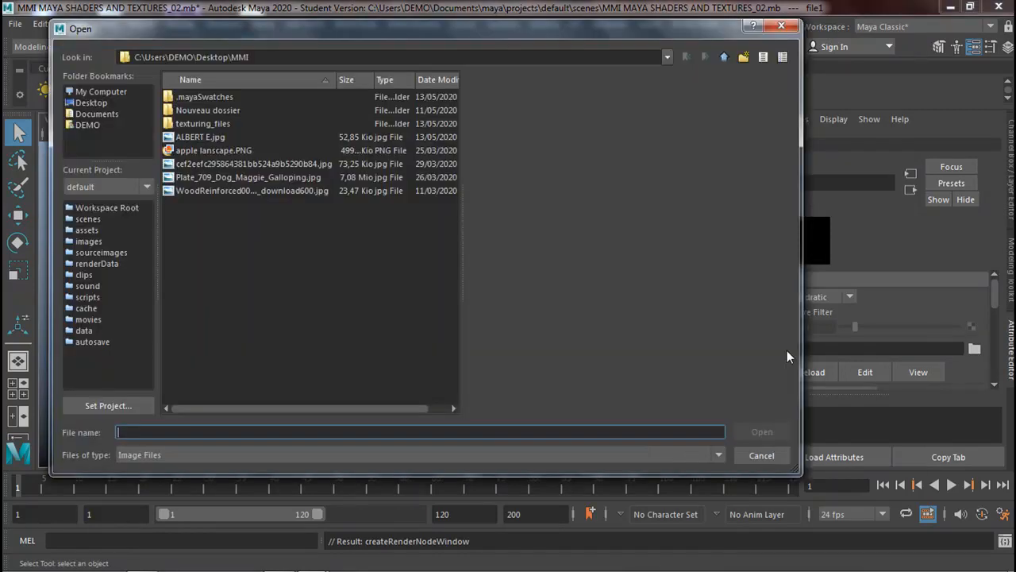
pyautogui.click(220, 139)
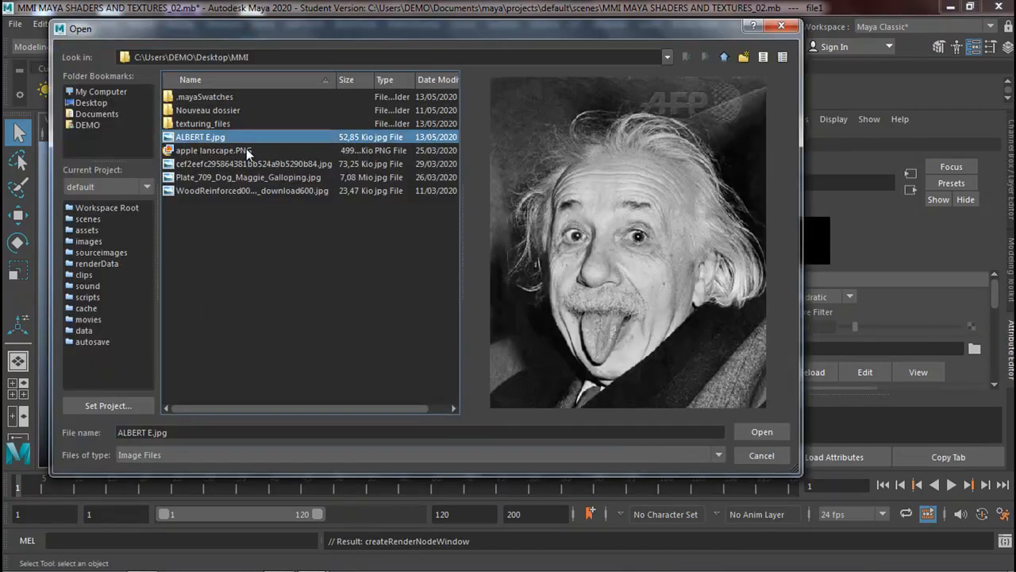
pyautogui.click(762, 432)
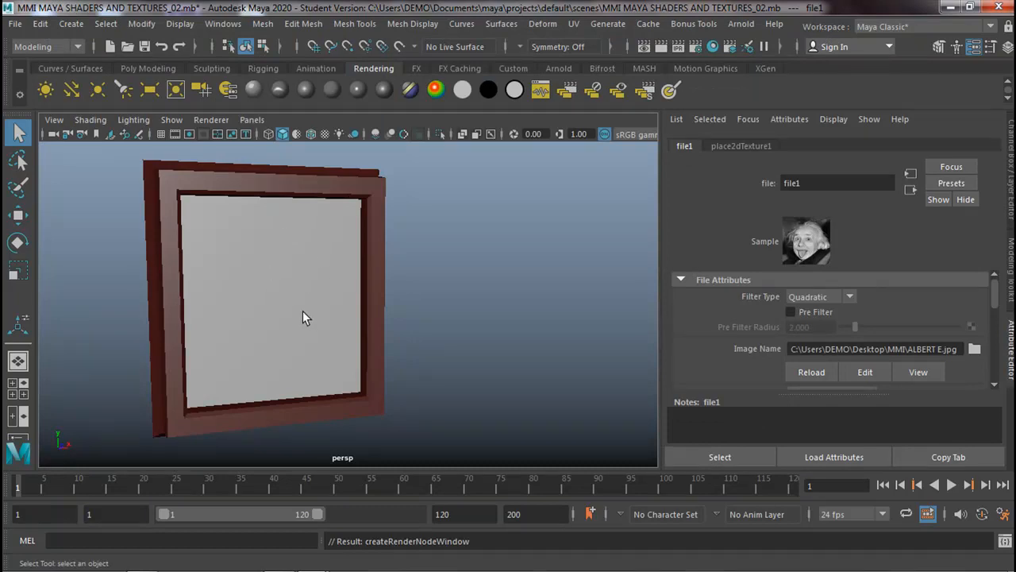
pyautogui.click(93, 119)
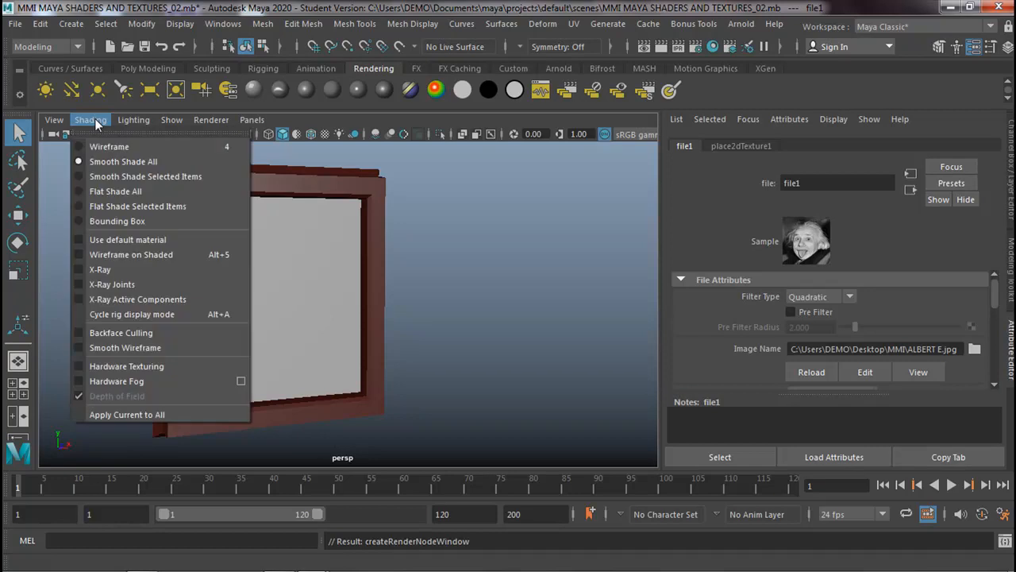
pyautogui.click(135, 370)
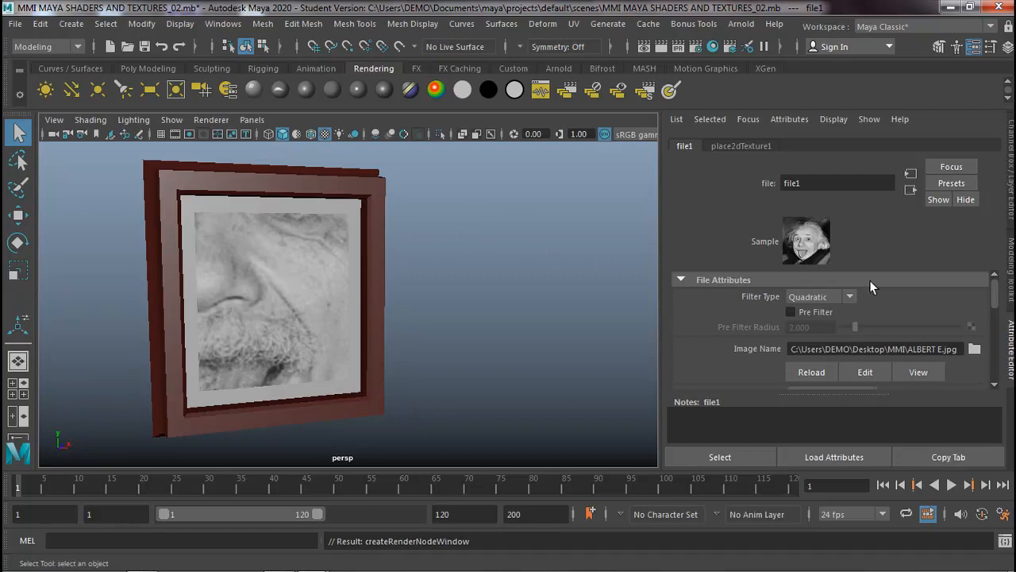
# Select the frame's center photo face and apply a Planar UV projection to it.
pyautogui.click(1010, 261)
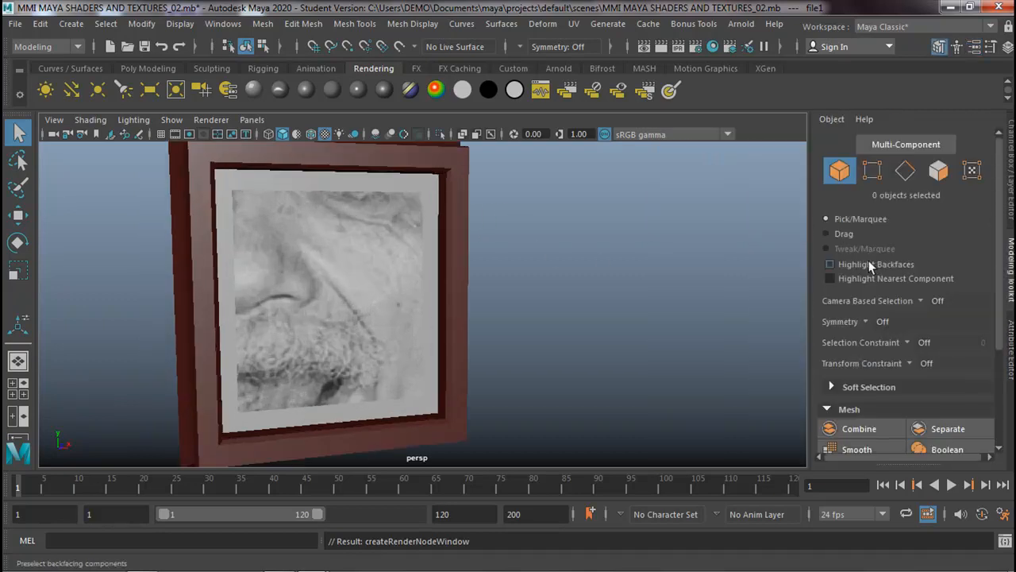
pyautogui.click(939, 170)
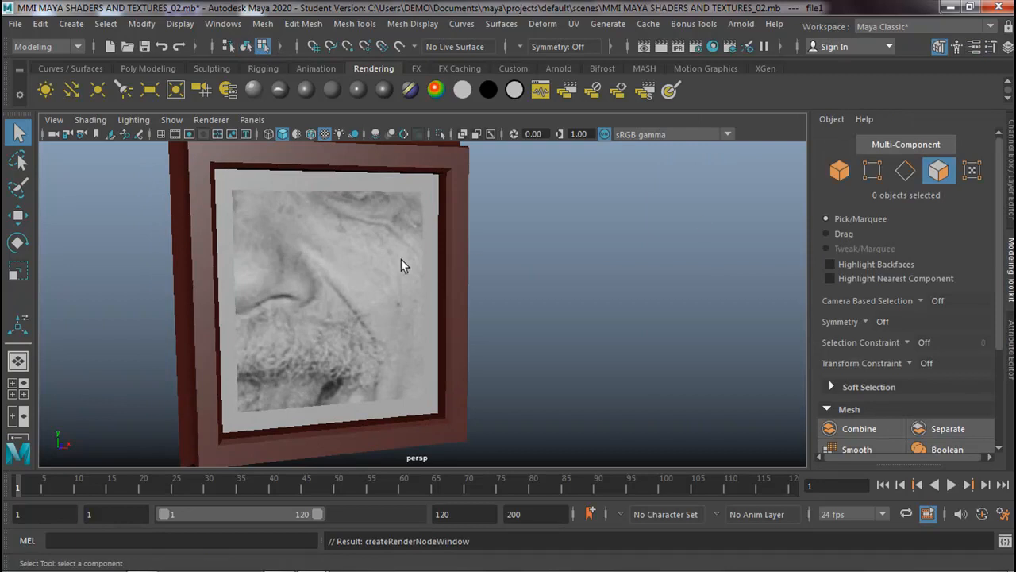
pyautogui.click(364, 259)
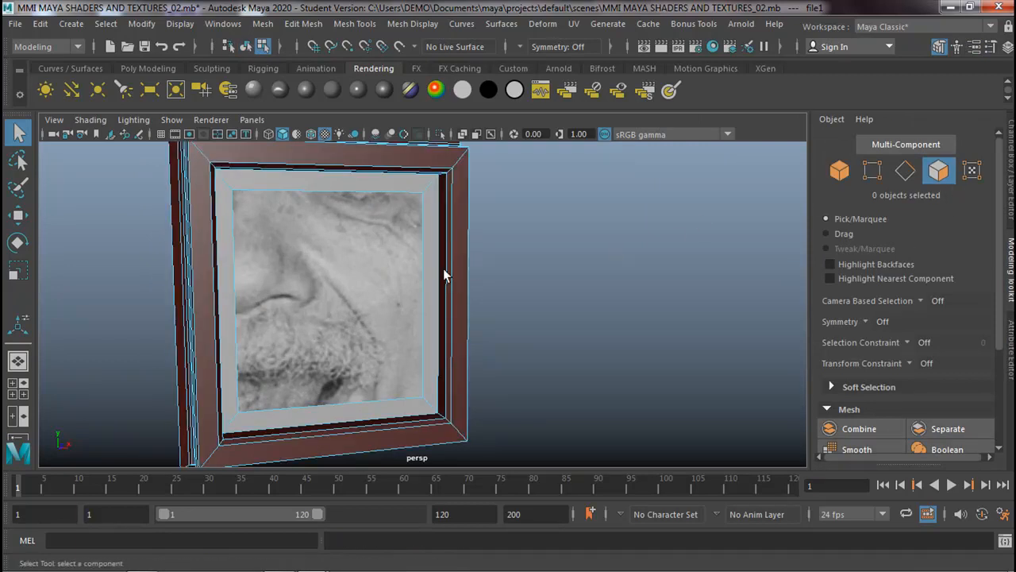
pyautogui.click(367, 259)
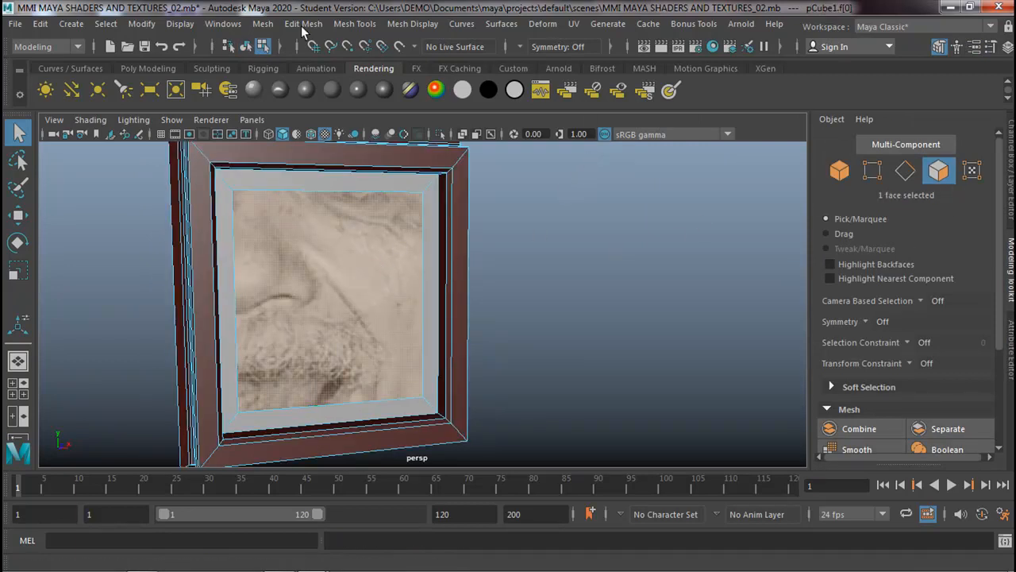
pyautogui.click(573, 23)
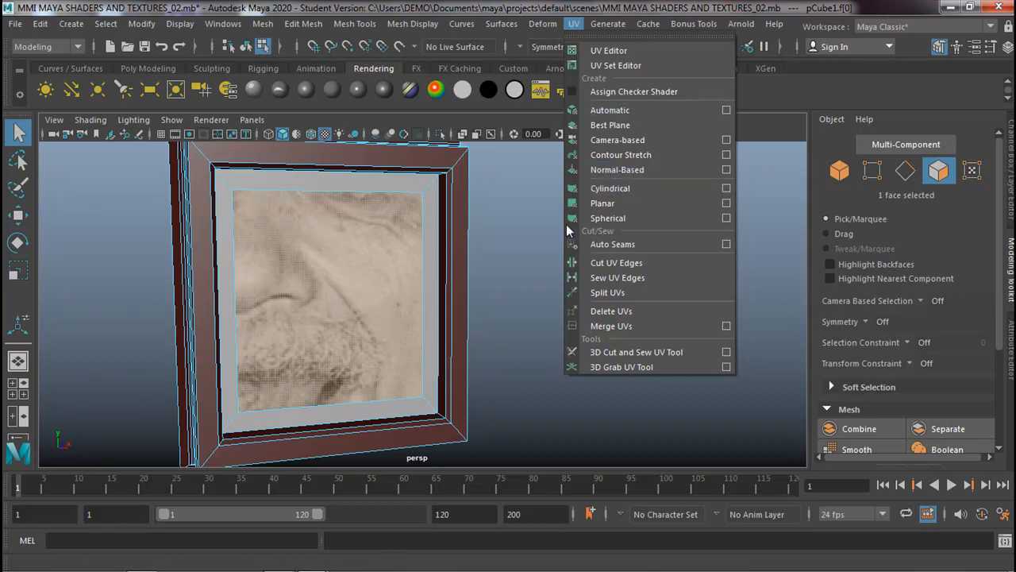
pyautogui.click(605, 204)
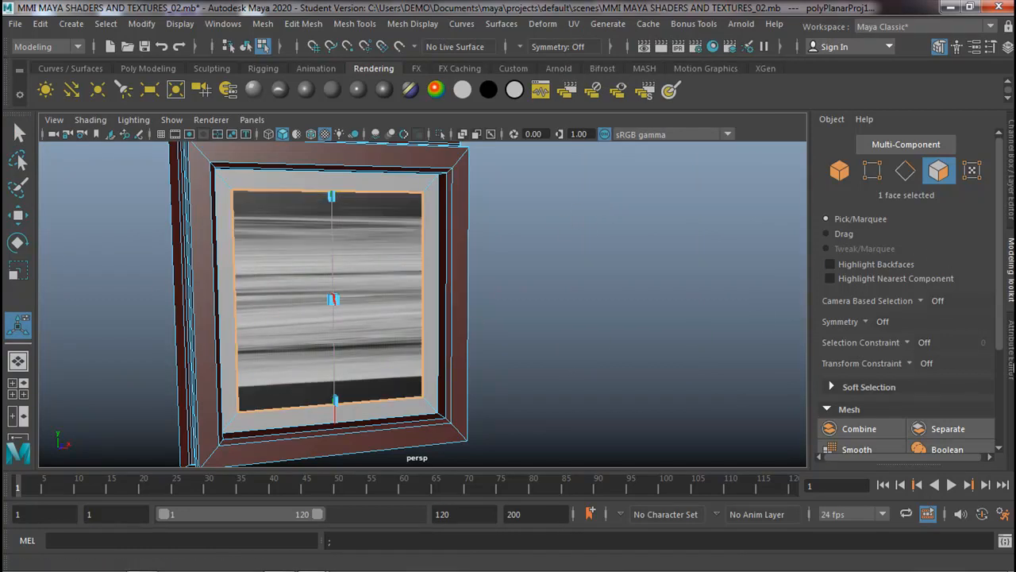
# Set the planar projection's width to 2 and height to about 11.28, and its Y rotation to 0.
pyautogui.click(1011, 367)
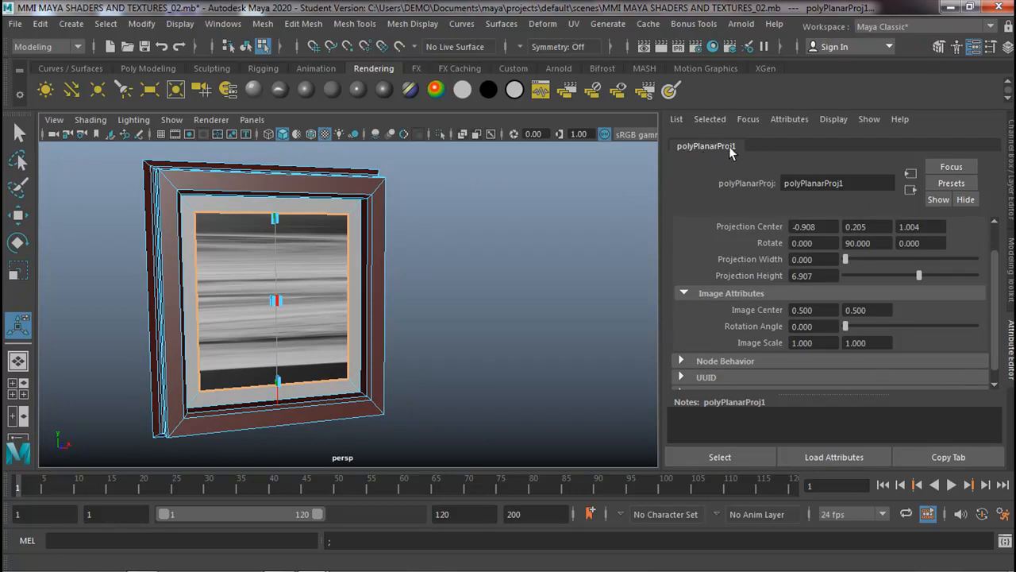
pyautogui.moveTo(842, 259); pyautogui.dragTo(1004, 269)
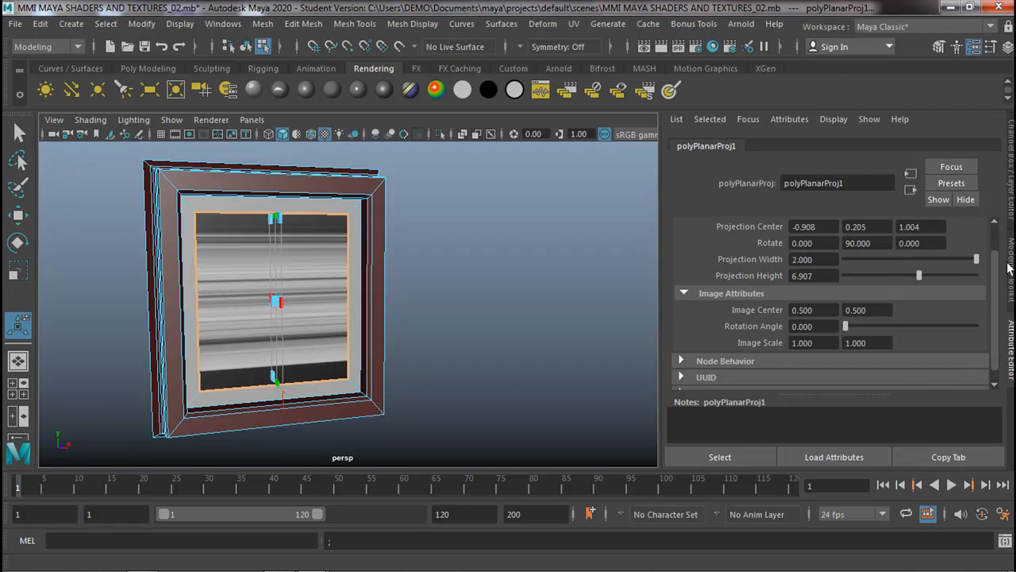
pyautogui.moveTo(922, 275); pyautogui.dragTo(967, 274)
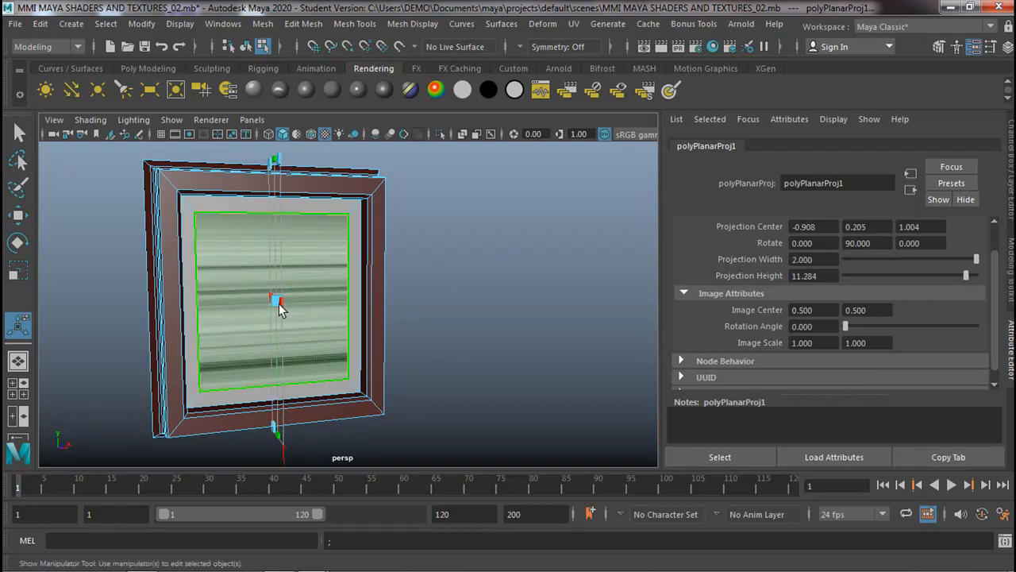
pyautogui.click(865, 243)
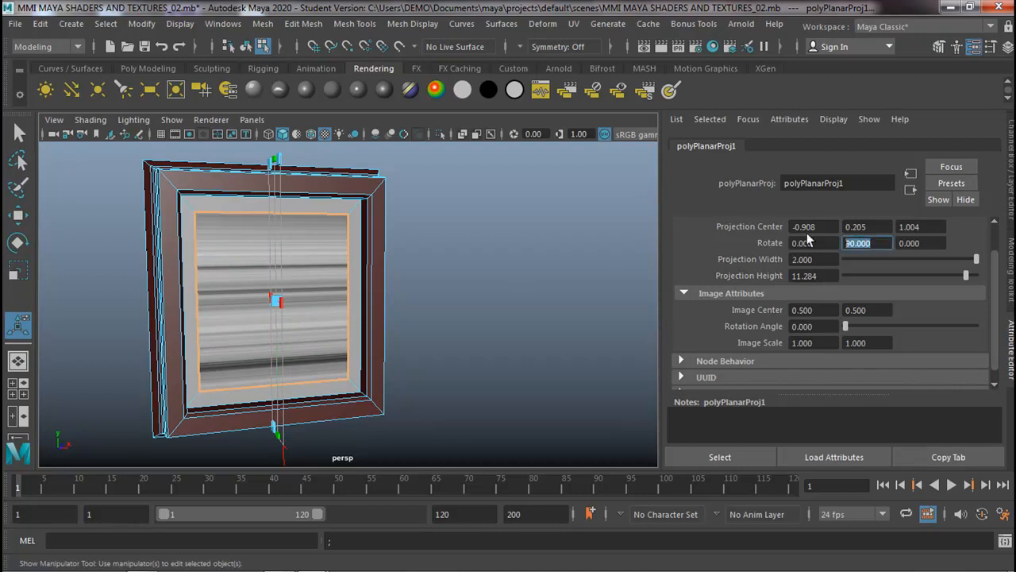
pyautogui.write('0')
pyautogui.press('Return')
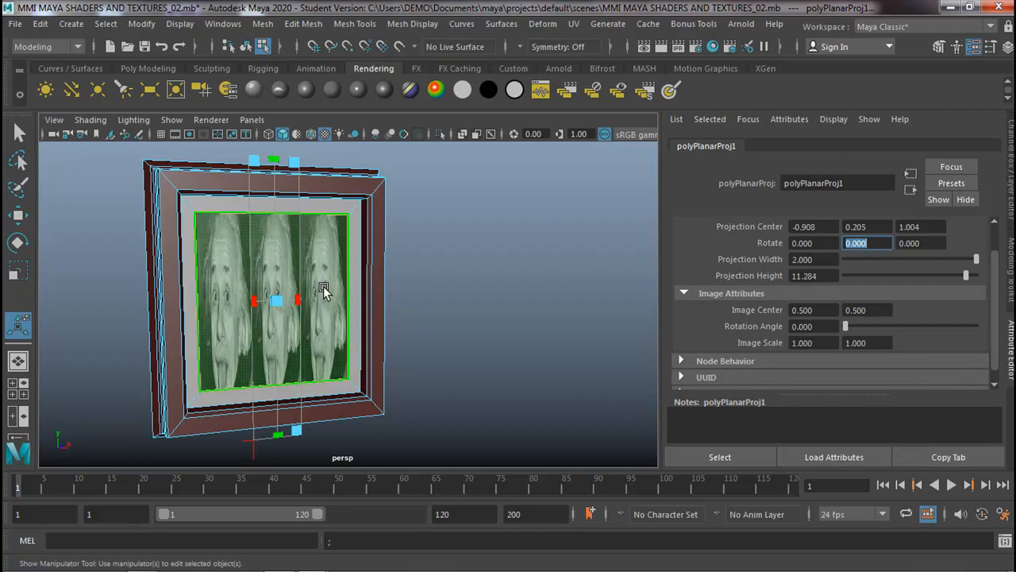
# Fit the projection manipulator to the center face, then shrink it to about 2.27 by 2.45 so the photo tiles three by three.
pyautogui.moveTo(301, 302); pyautogui.dragTo(348, 294)
pyautogui.moveTo(274, 160); pyautogui.dragTo(281, 182)
pyautogui.moveTo(284, 202); pyautogui.dragTo(286, 220)
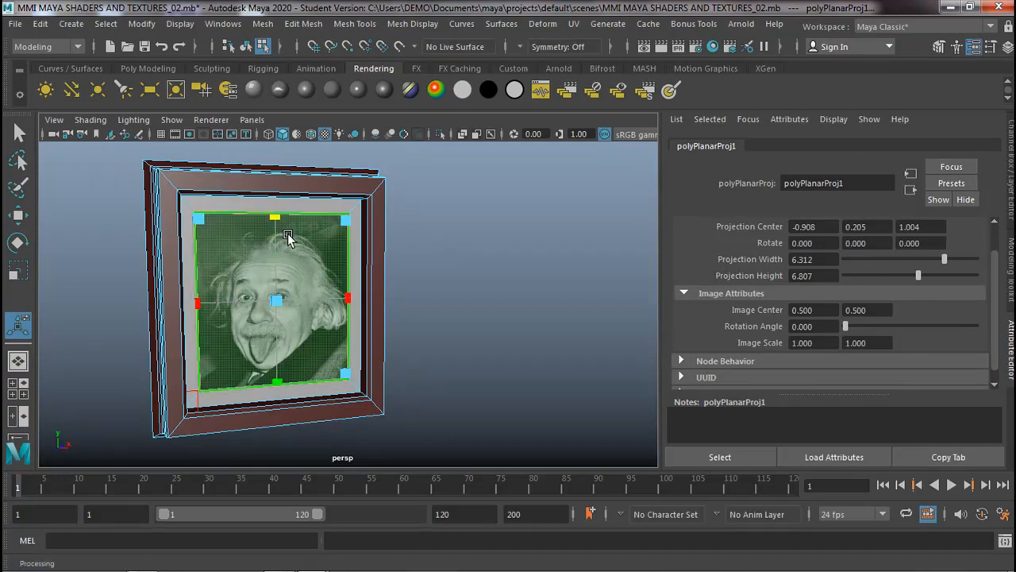
pyautogui.moveTo(347, 220); pyautogui.dragTo(276, 277)
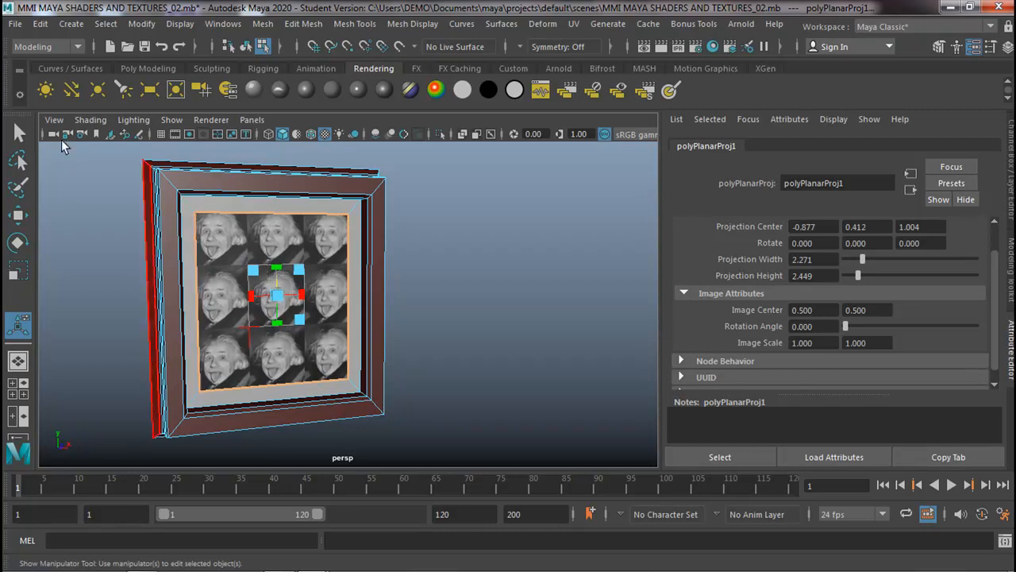
# Leave the projection manipulator, return the frame to object mode and deselect it to inspect the tiled photo.
pyautogui.click(17, 132)
pyautogui.click(58, 190)
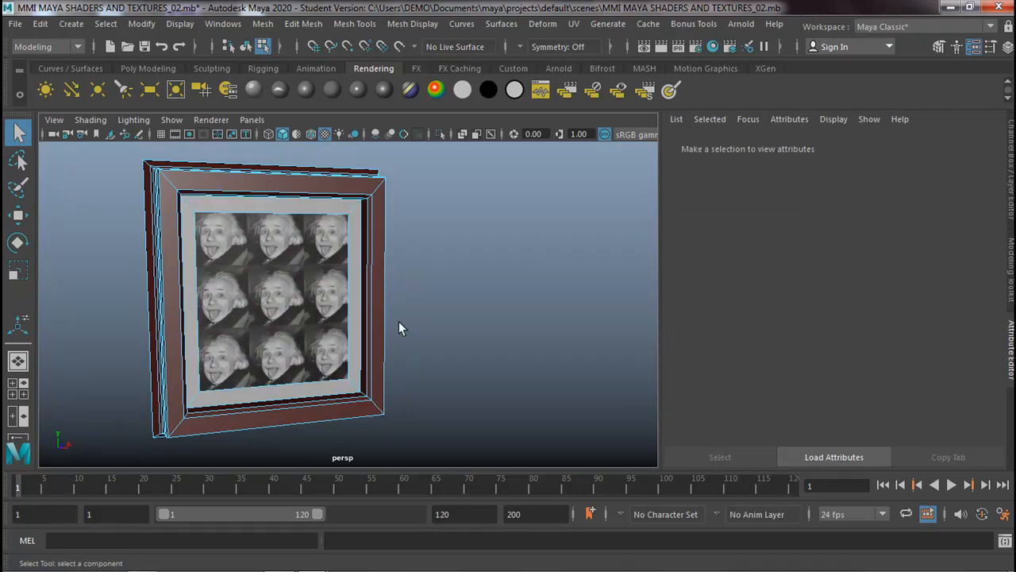
pyautogui.moveTo(329, 284); pyautogui.dragTo(419, 129, button='right')
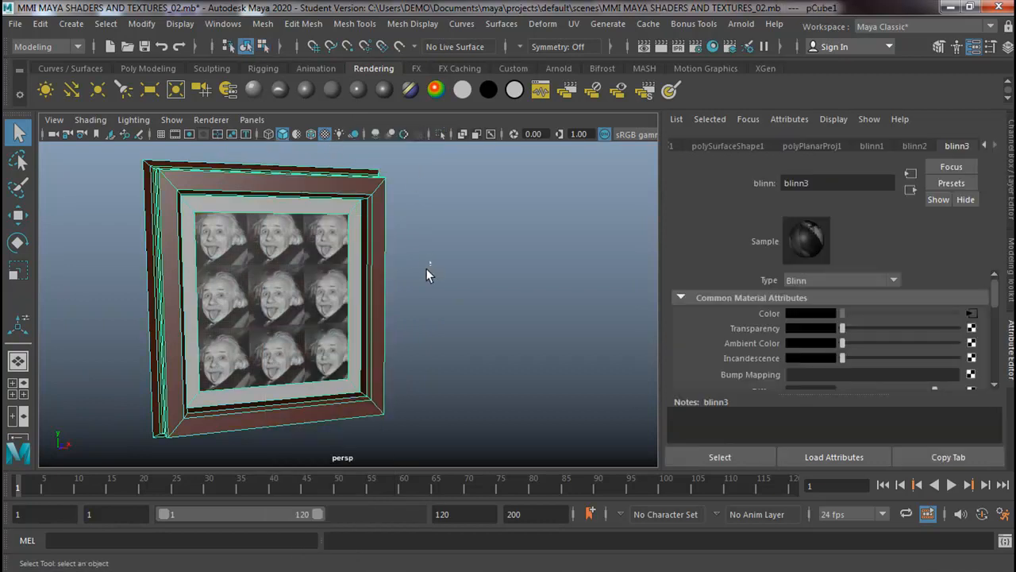
pyautogui.click(420, 280)
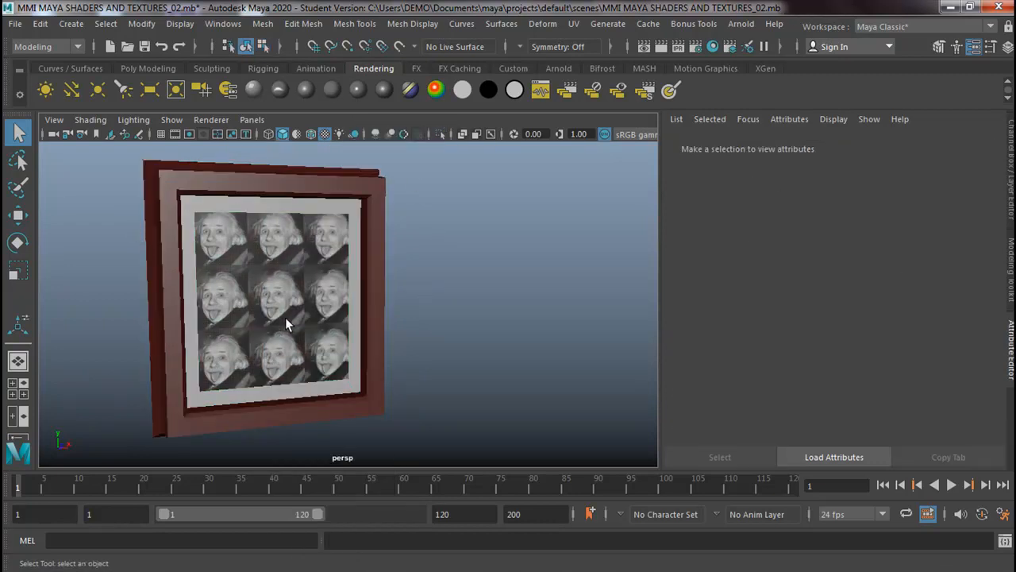
pyautogui.keyDown('alt'); pyautogui.moveTo(437, 288); pyautogui.dragTo(390, 311); pyautogui.keyUp('alt')
pyautogui.keyDown('alt'); pyautogui.moveTo(389, 310); pyautogui.dragTo(427, 276, button='right'); pyautogui.keyUp('alt')
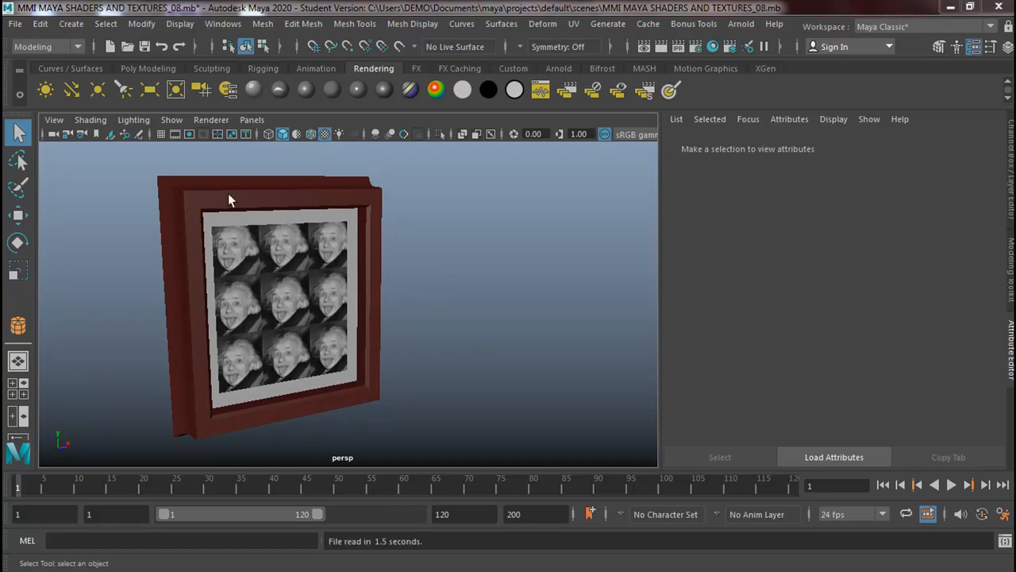
# Create a new empty scene in place of the picture frame scene.
pyautogui.click(15, 23)
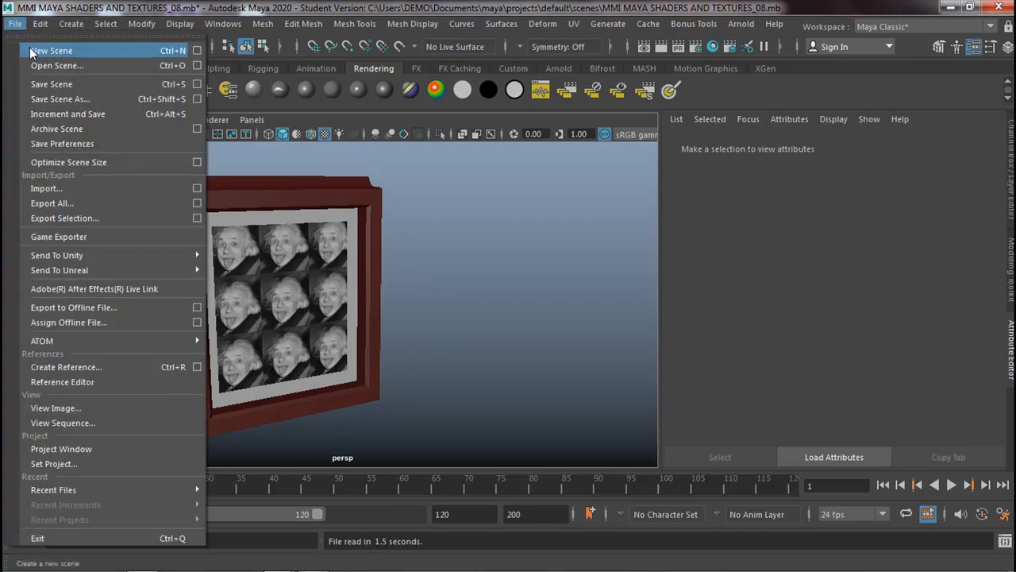
pyautogui.click(29, 47)
pyautogui.click(513, 309)
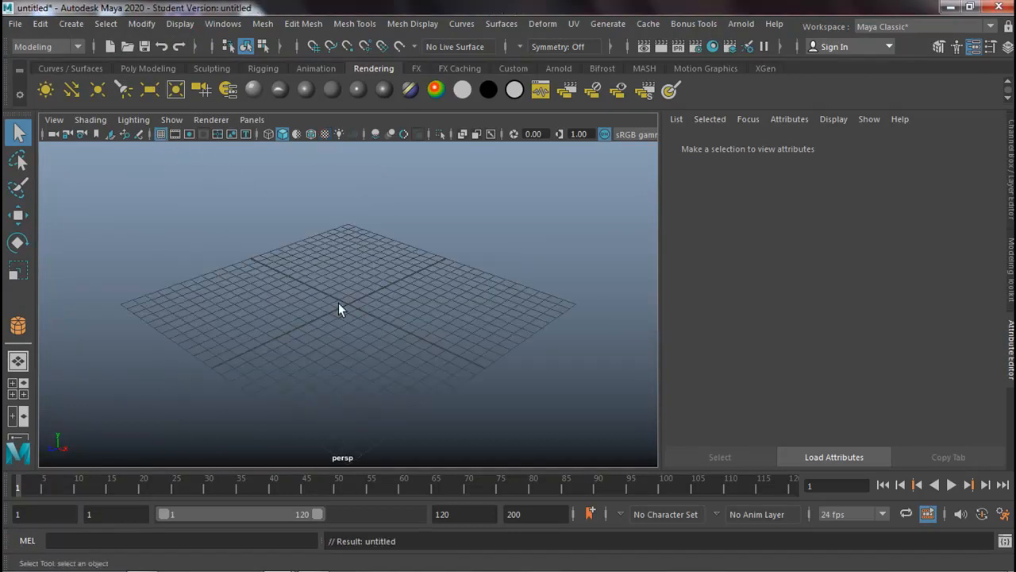
# Draw an upright polygon plane in the front view and return to the perspective view with the plane selected.
pyautogui.press('space')
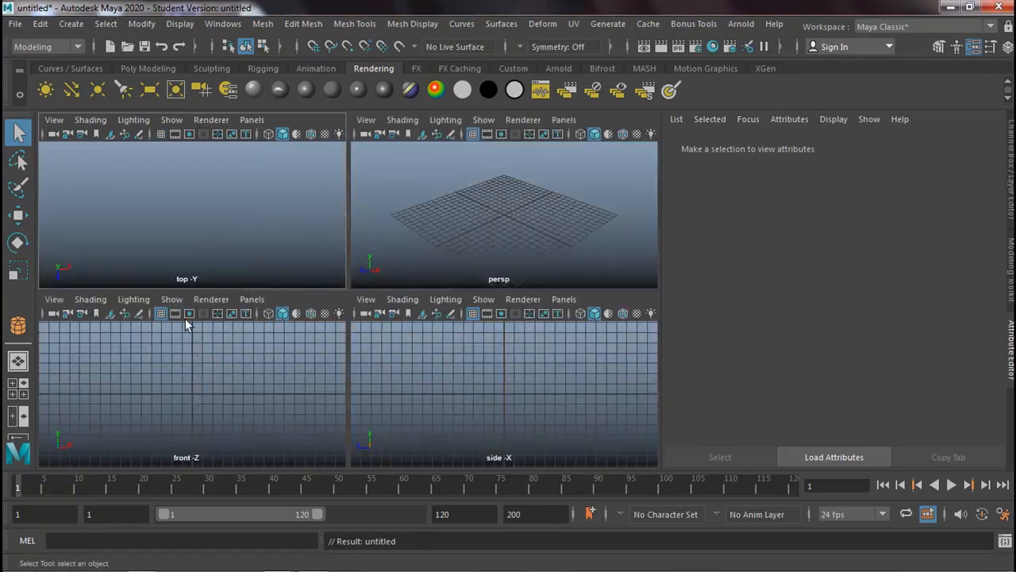
pyautogui.click(141, 68)
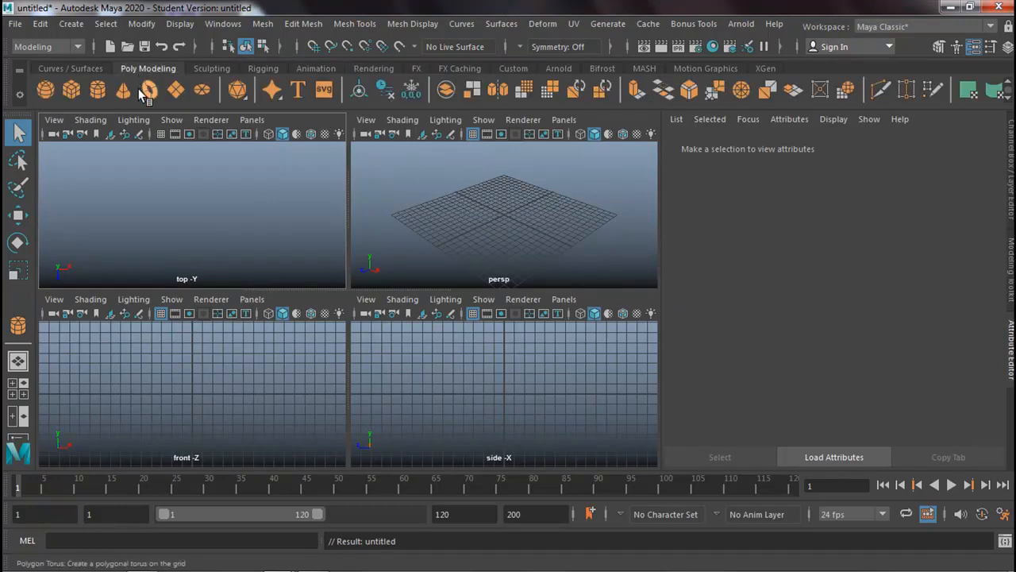
pyautogui.click(178, 92)
pyautogui.moveTo(92, 332); pyautogui.dragTo(147, 393)
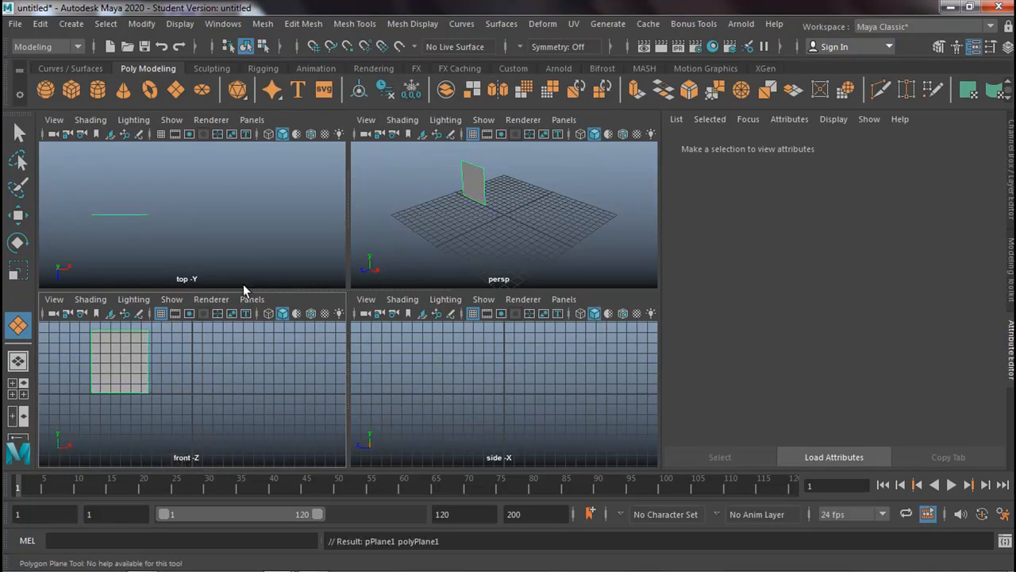
pyautogui.press('space')
pyautogui.click(20, 135)
pyautogui.click(20, 135)
pyautogui.keyDown('alt'); pyautogui.moveTo(256, 289); pyautogui.dragTo(369, 292); pyautogui.keyUp('alt')
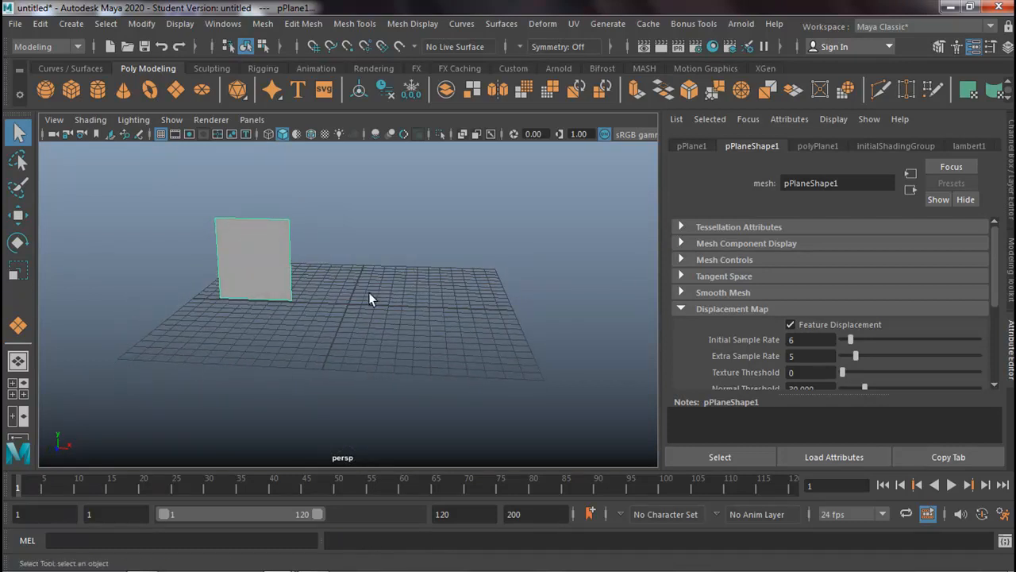
# Create a polygon sphere on the grid beside the plane and set its Radius to 3 and Translate Y to 3.
pyautogui.click(45, 89)
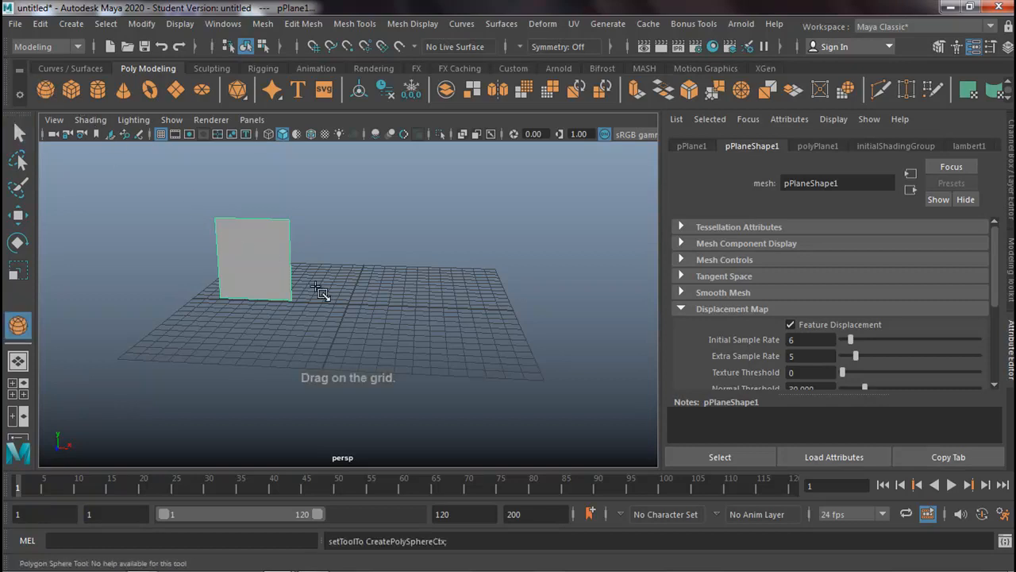
pyautogui.moveTo(331, 303); pyautogui.dragTo(363, 304)
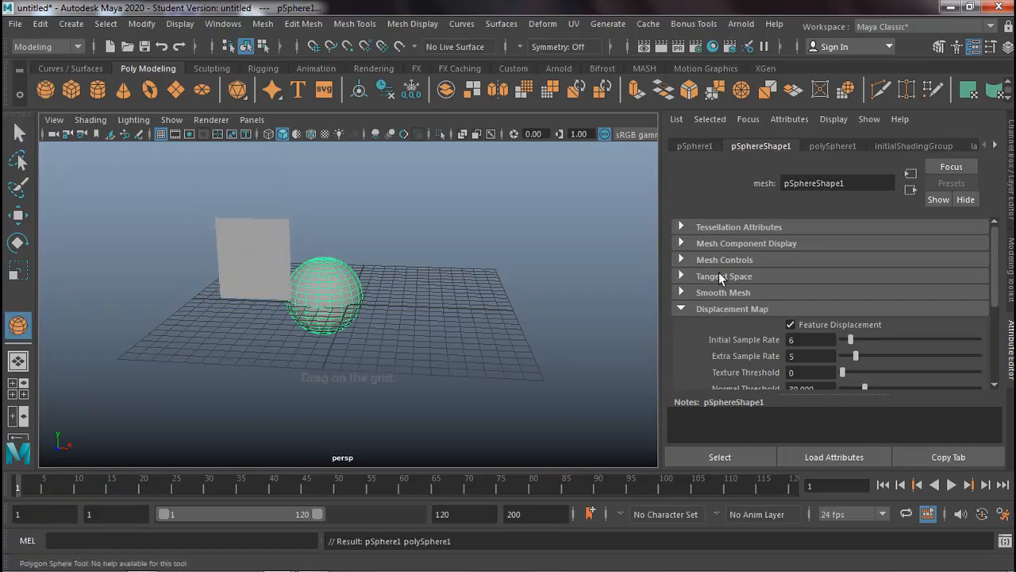
pyautogui.click(1010, 207)
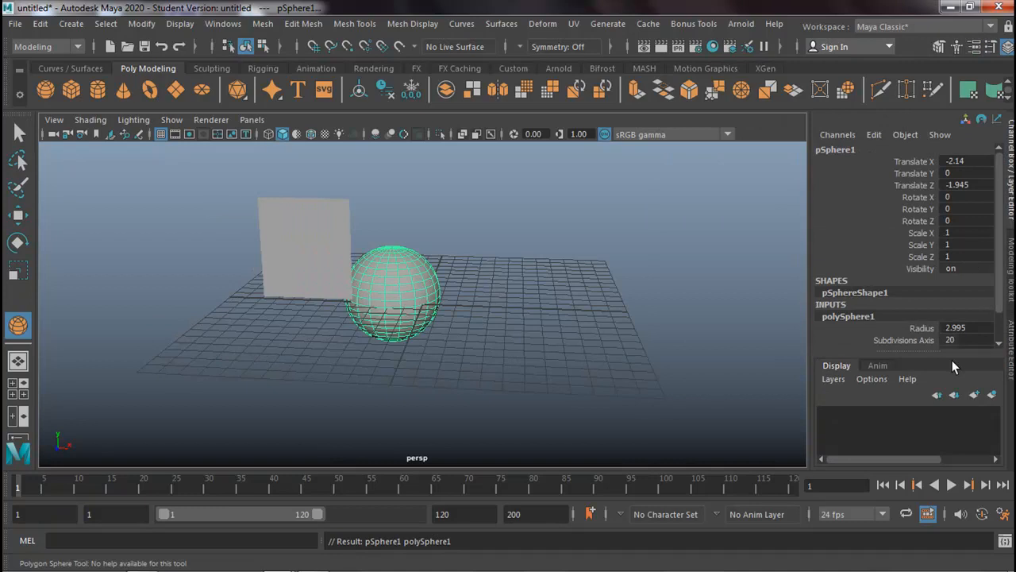
pyautogui.doubleClick(970, 328)
pyautogui.write('3')
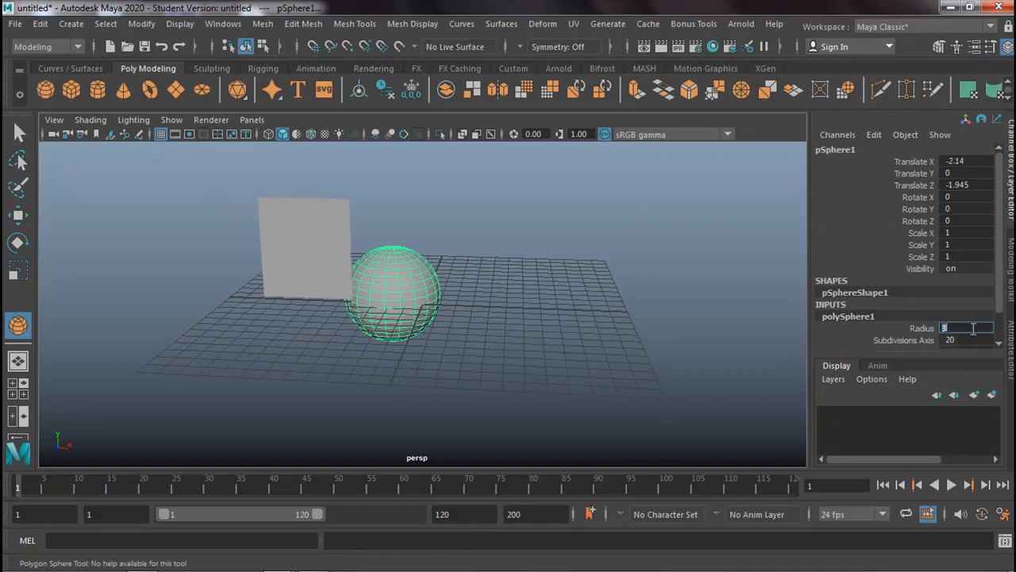
pyautogui.doubleClick(953, 172)
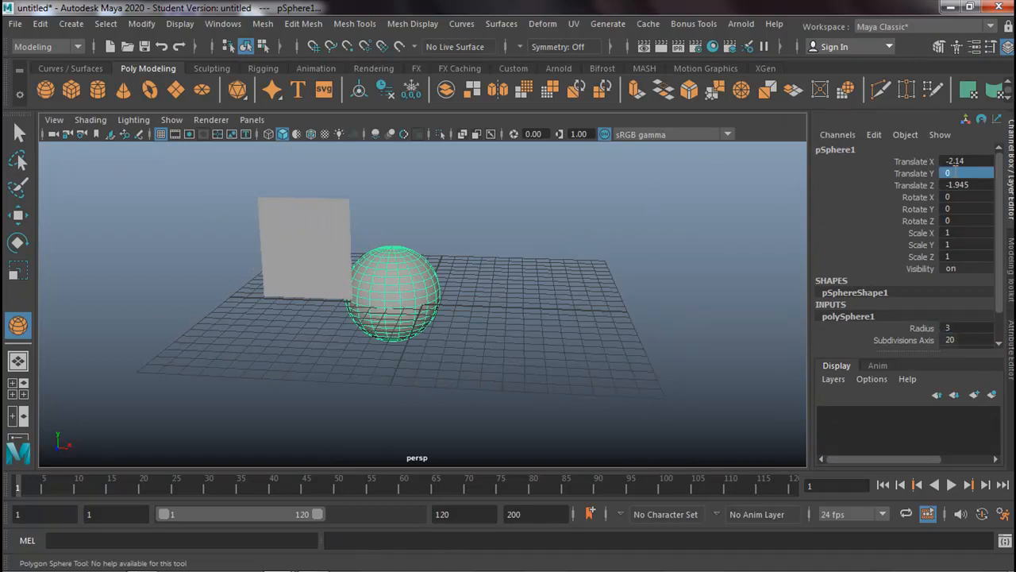
pyautogui.write('3')
pyautogui.press('Return')
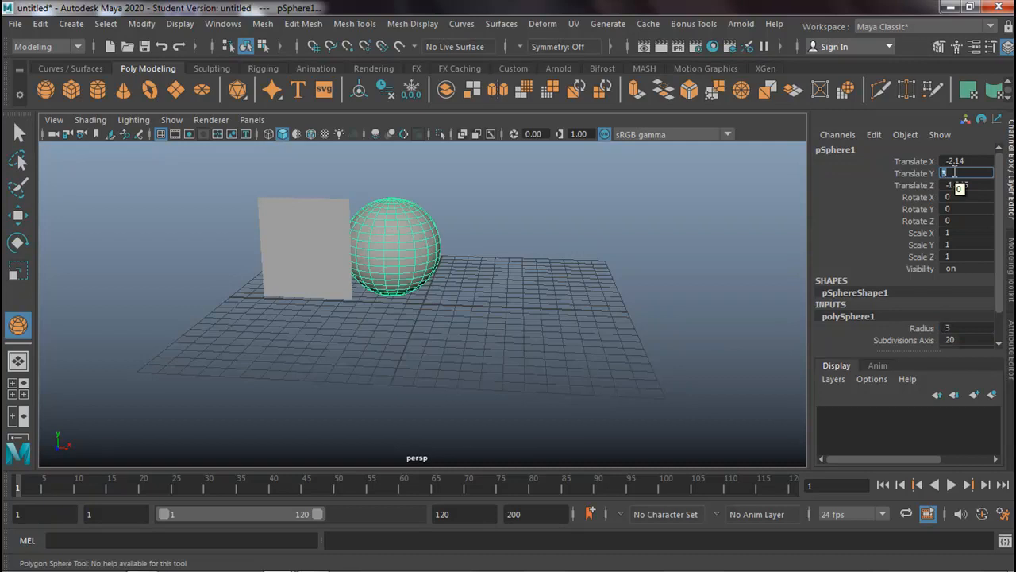
# Create a polygon cube about 4.8 wide and 4.4 high beside the sphere, and a cylinder about 3.5 in radius and 7.3 high beyond it.
pyautogui.click(96, 89)
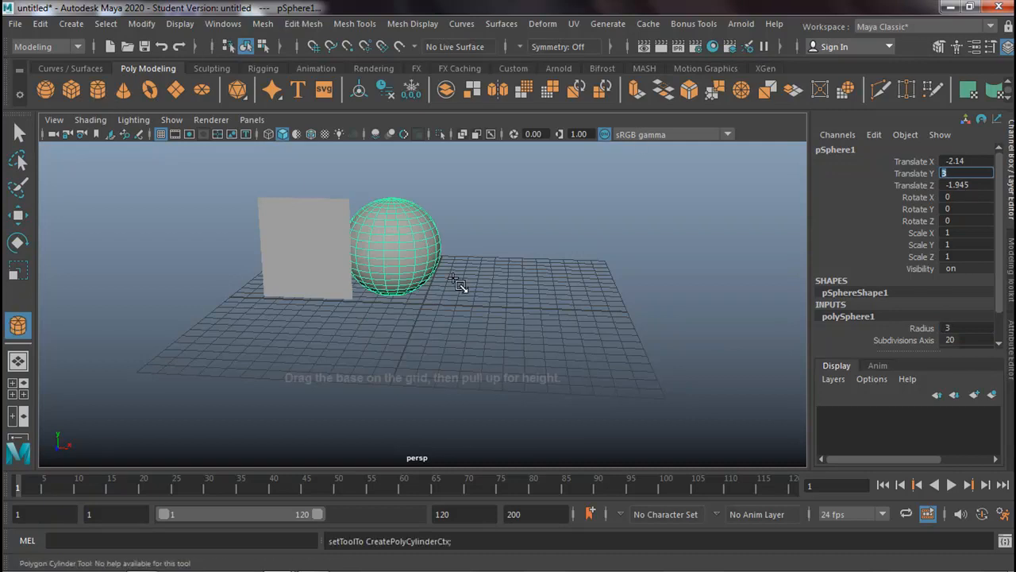
pyautogui.click(71, 90)
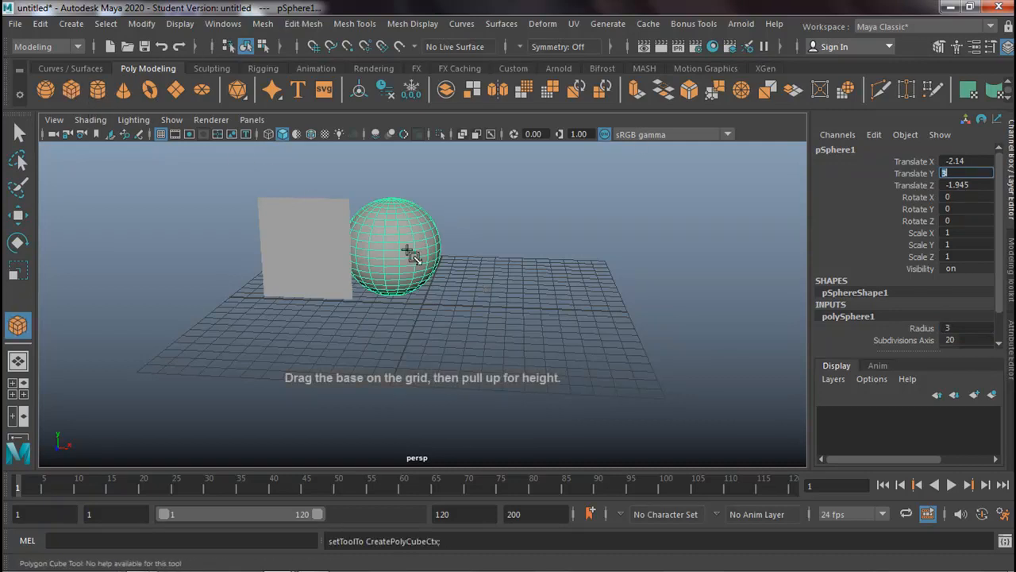
pyautogui.moveTo(484, 285)
pyautogui.mouseDown()
pyautogui.moveTo(511, 308)
pyautogui.moveTo(563, 318)
pyautogui.moveTo(532, 266)
pyautogui.moveTo(540, 228)
pyautogui.mouseUp()
pyautogui.click(99, 90)
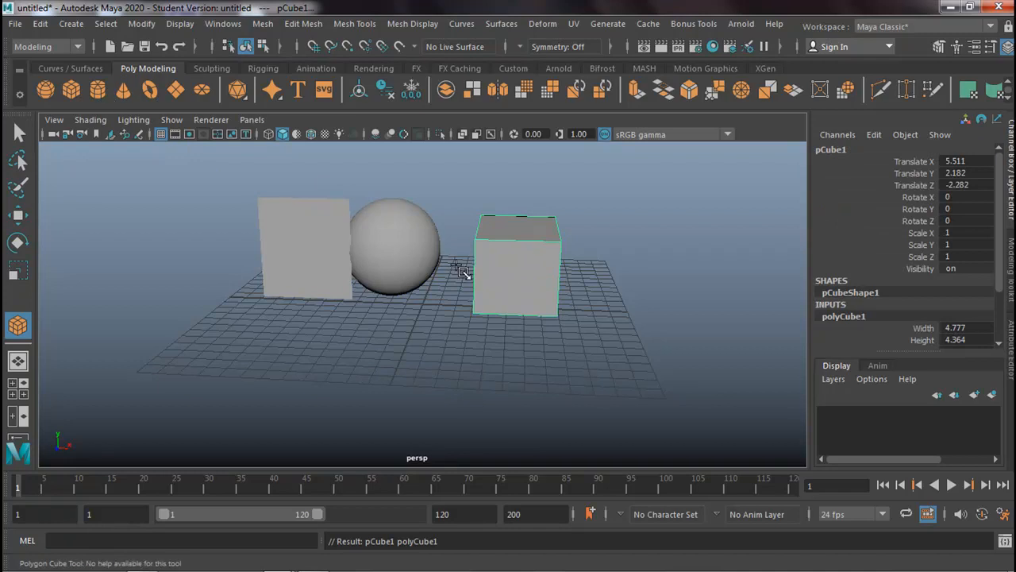
pyautogui.moveTo(640, 308); pyautogui.dragTo(665, 179)
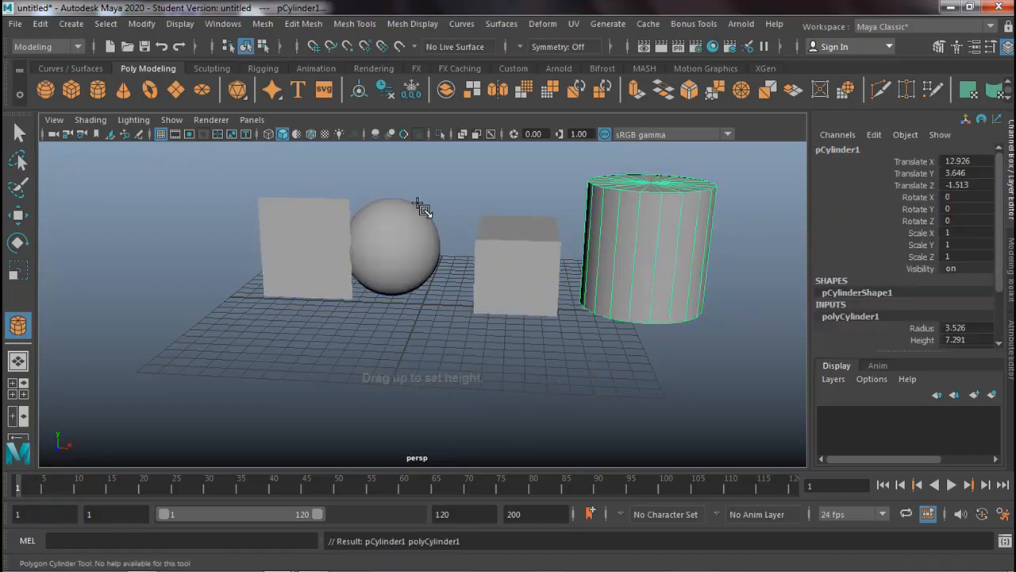
# Move the plane, the sphere and the cube along X to space the objects apart, with the cube at about X 4.14.
pyautogui.click(21, 132)
pyautogui.click(19, 214)
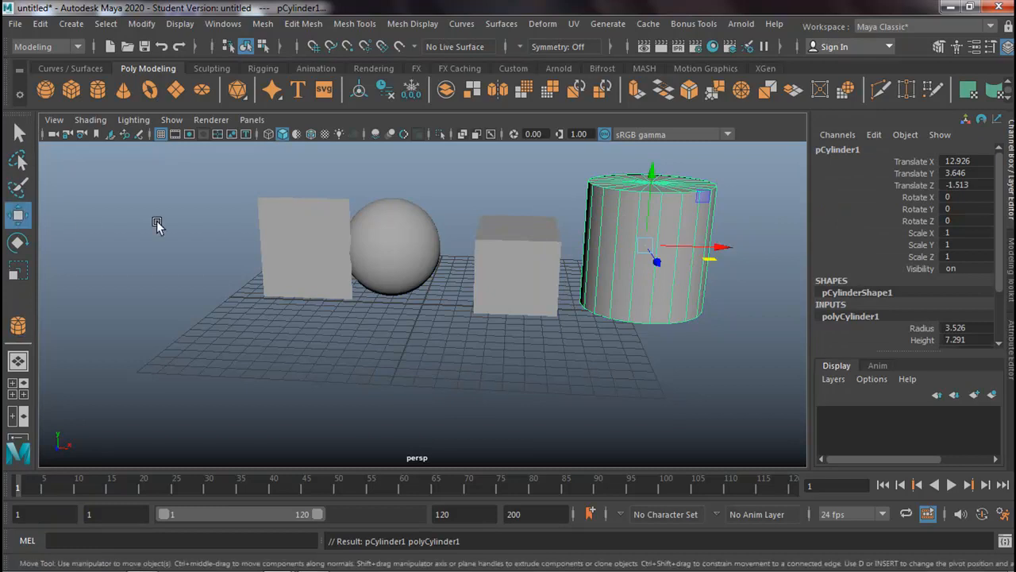
pyautogui.click(330, 247)
pyautogui.moveTo(354, 265); pyautogui.dragTo(270, 251)
pyautogui.click(372, 251)
pyautogui.moveTo(441, 248); pyautogui.dragTo(409, 250)
pyautogui.click(492, 283)
pyautogui.moveTo(585, 267); pyautogui.dragTo(564, 264)
pyautogui.keyDown('alt'); pyautogui.moveTo(499, 306); pyautogui.dragTo(470, 315); pyautogui.keyUp('alt')
pyautogui.keyDown('alt'); pyautogui.moveTo(470, 315); pyautogui.dragTo(478, 329, button='middle'); pyautogui.keyUp('alt')
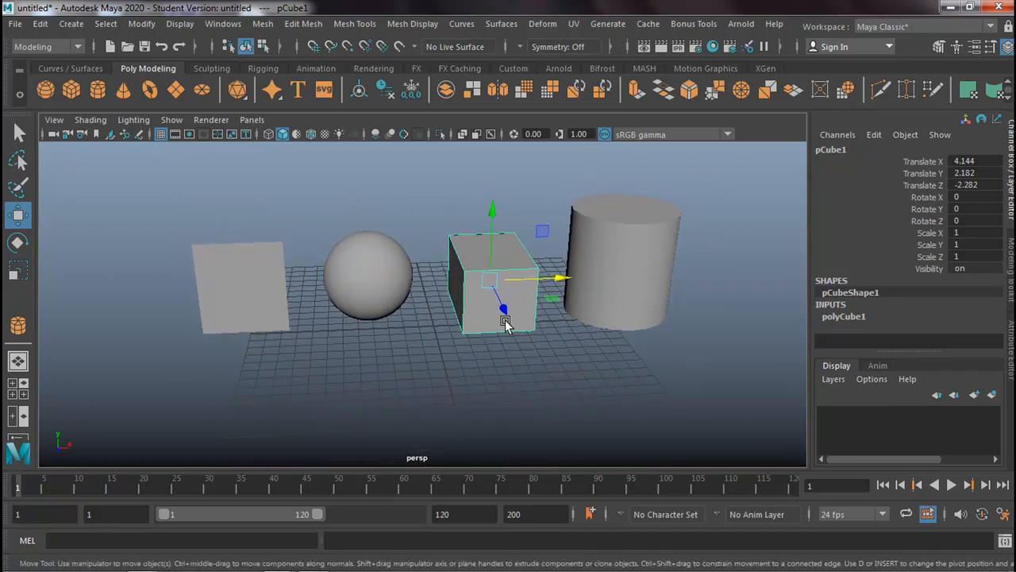
# Detach the UV commands as a floating window and place it beside the four objects.
pyautogui.click(575, 26)
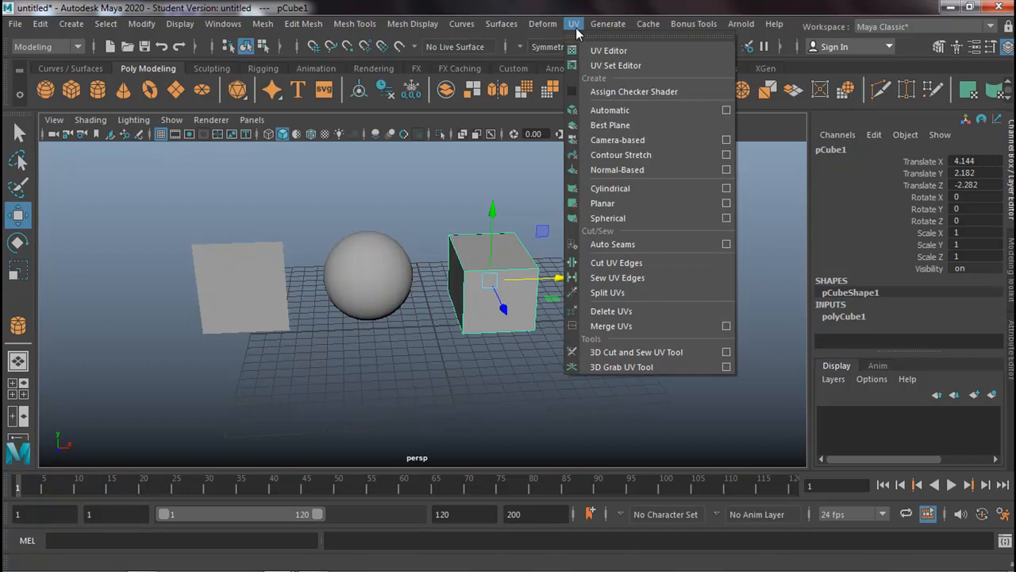
pyautogui.click(622, 38)
pyautogui.moveTo(708, 89); pyautogui.dragTo(722, 97)
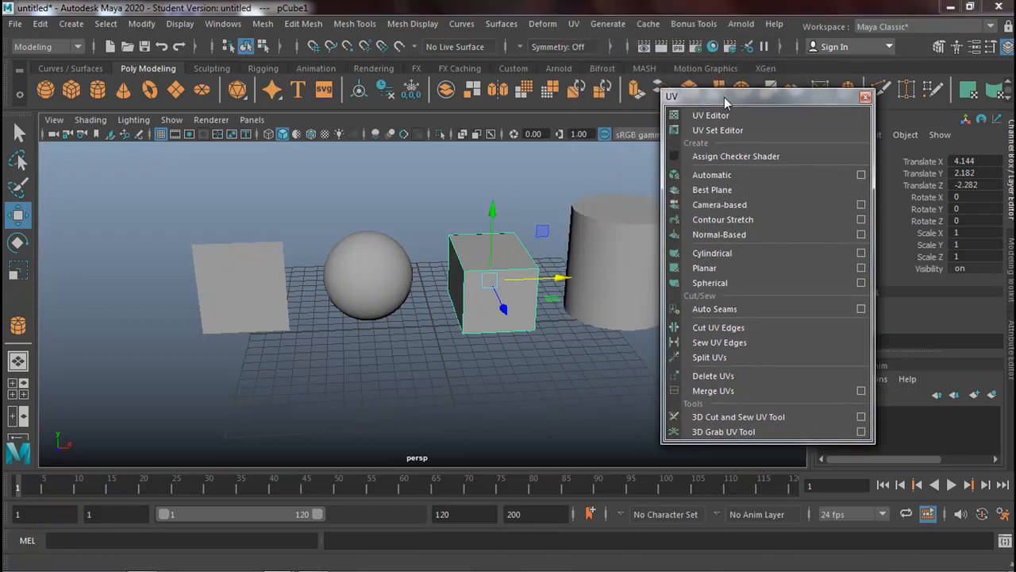
pyautogui.click(577, 25)
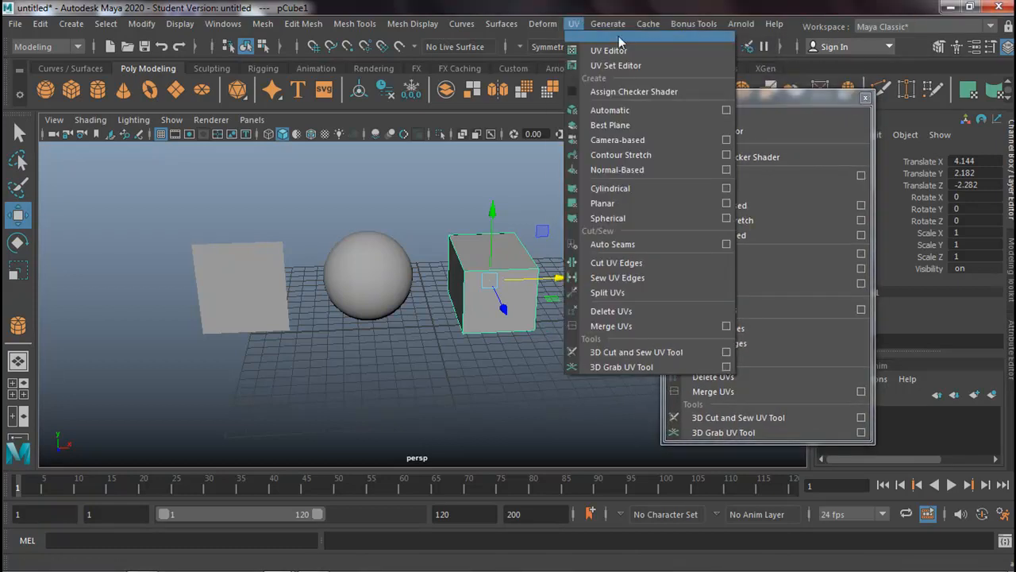
pyautogui.click(768, 102)
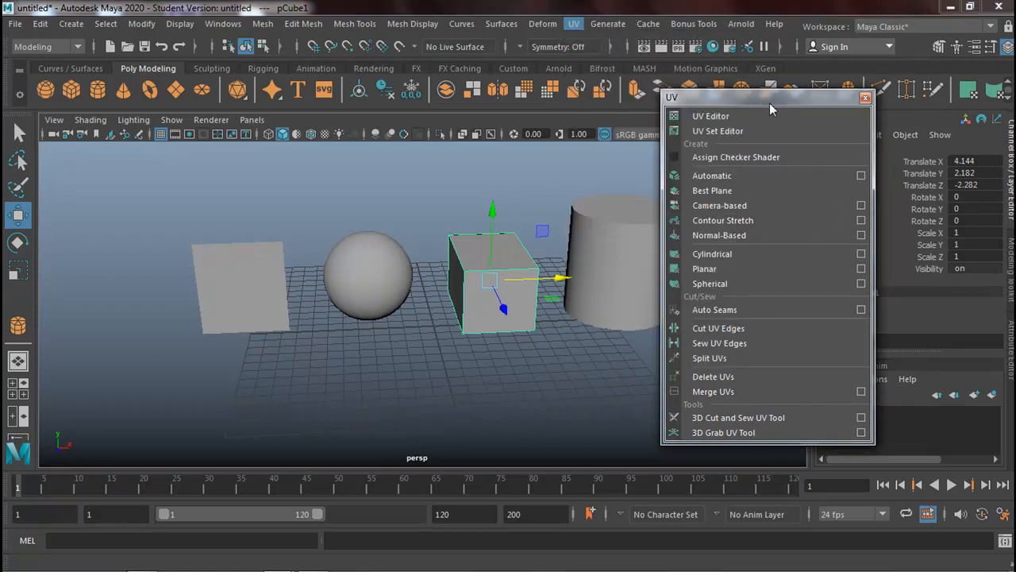
pyautogui.moveTo(782, 99); pyautogui.dragTo(832, 96)
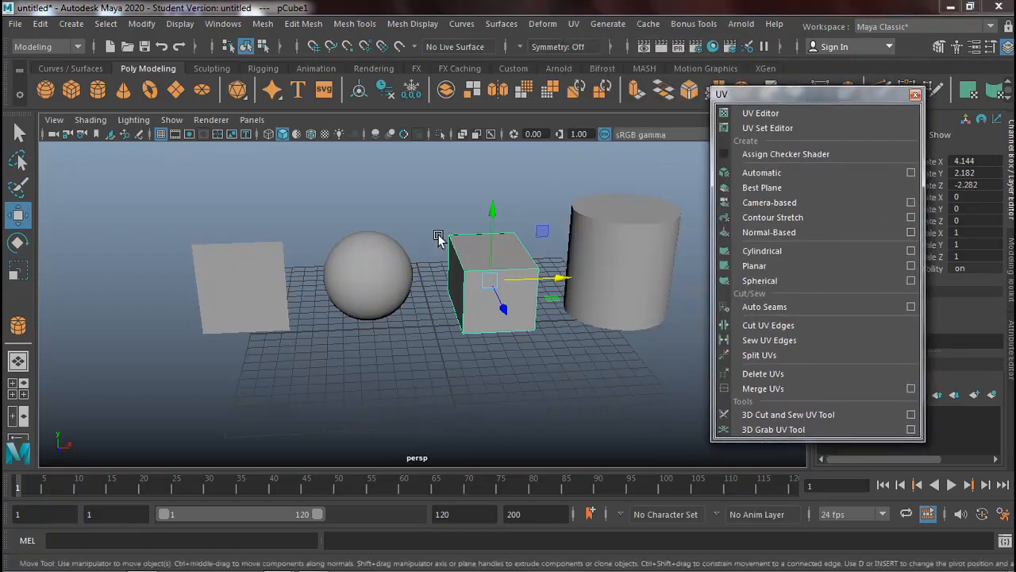
# Select the plane, sphere, cube and cylinder, assign them a new Blinn material, and show the material's attributes.
pyautogui.moveTo(195, 183); pyautogui.dragTo(627, 338)
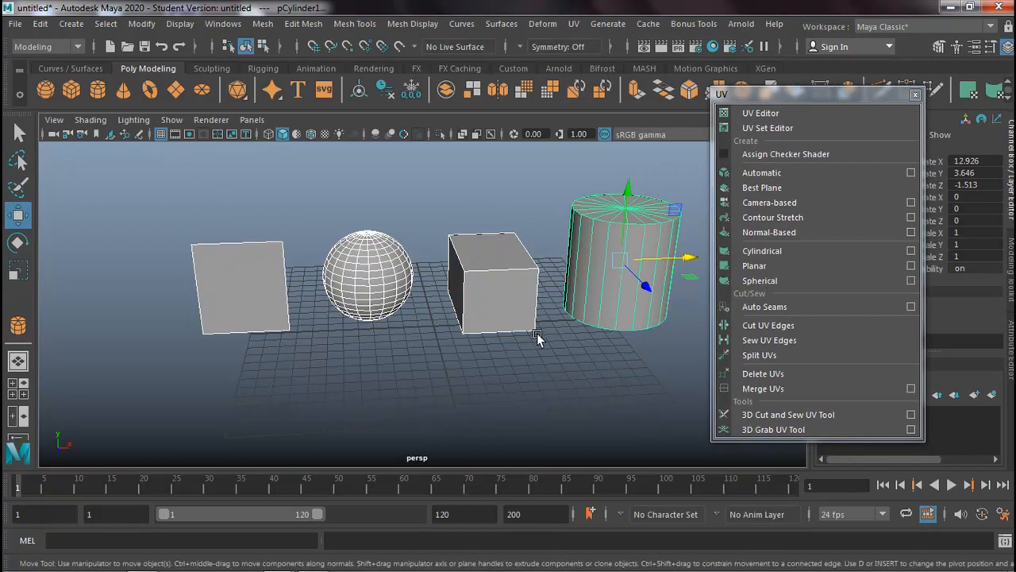
pyautogui.click(373, 68)
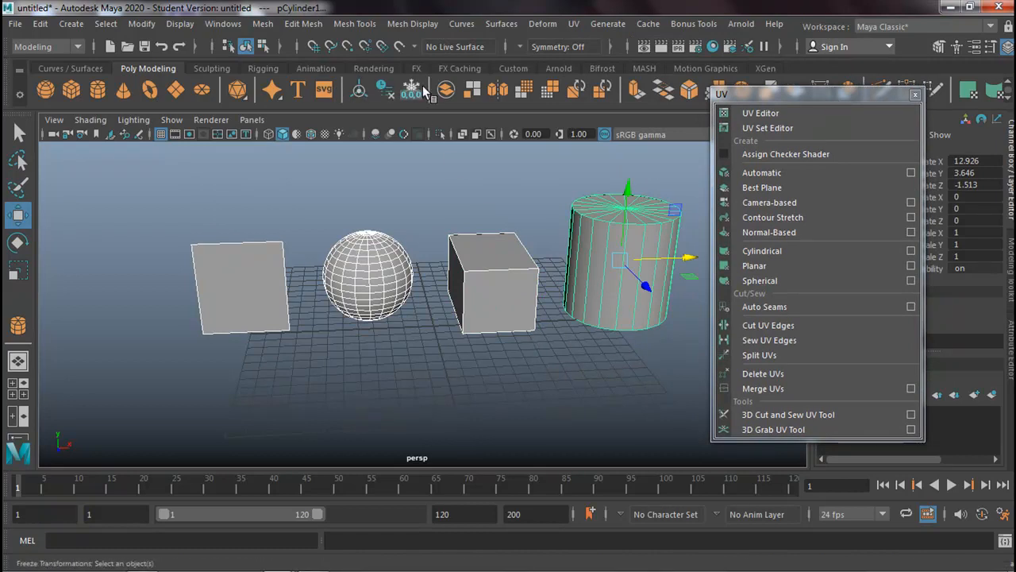
pyautogui.click(334, 88)
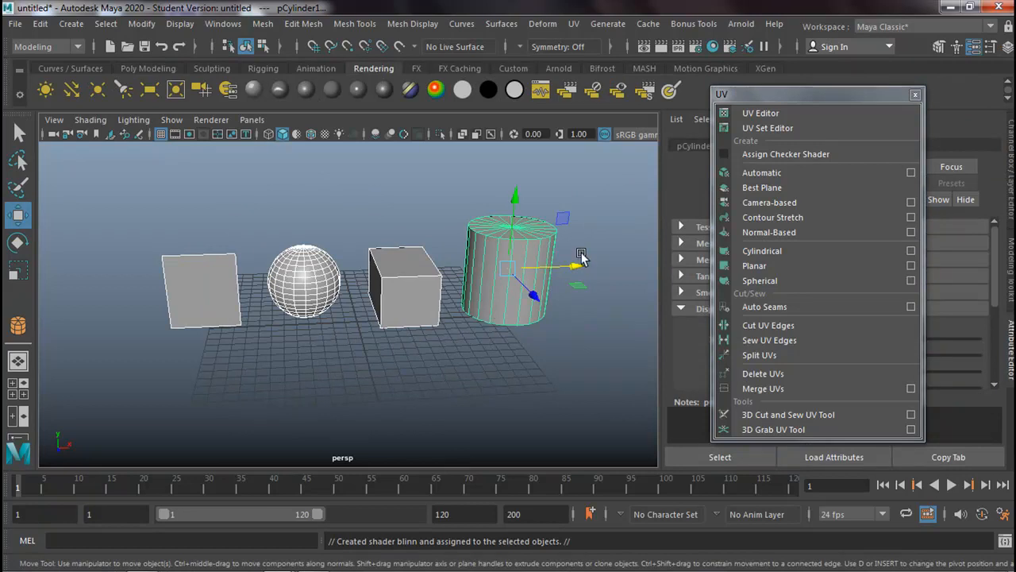
pyautogui.moveTo(755, 94); pyautogui.dragTo(427, 108)
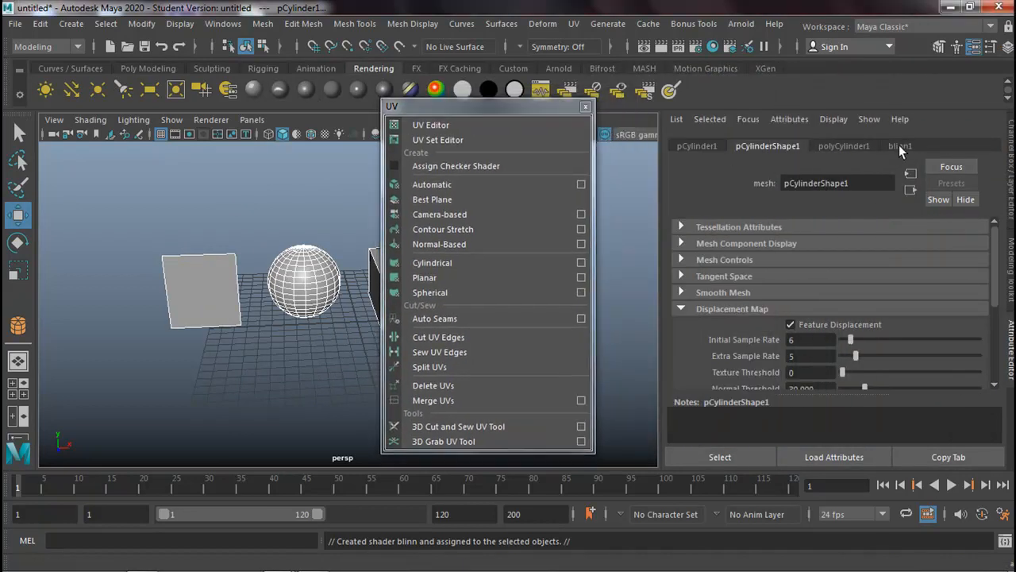
pyautogui.click(899, 145)
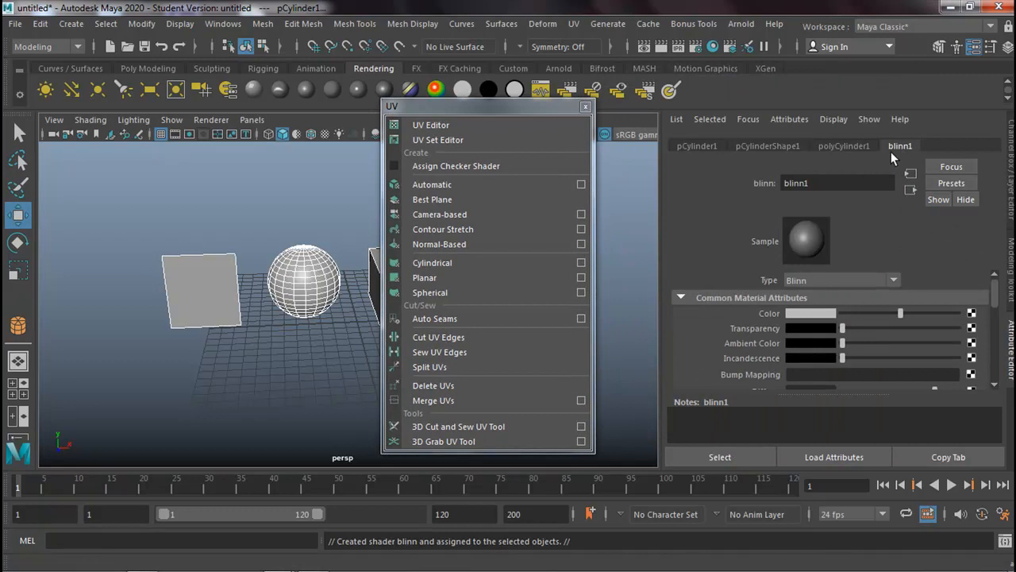
# Connect a File texture to the Blinn material's Color and load the image ALBERT E.jpg.
pyautogui.click(972, 314)
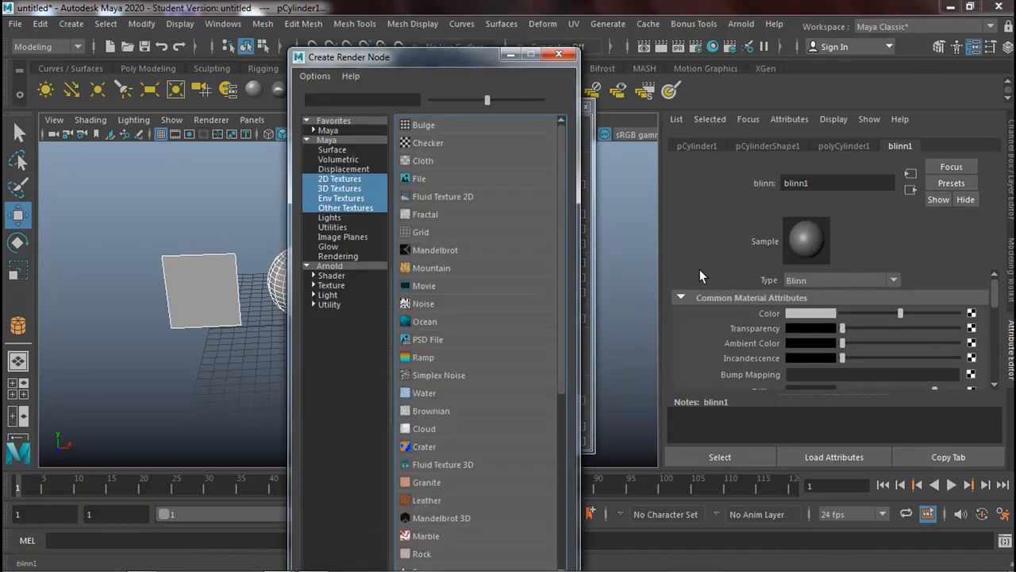
pyautogui.click(335, 182)
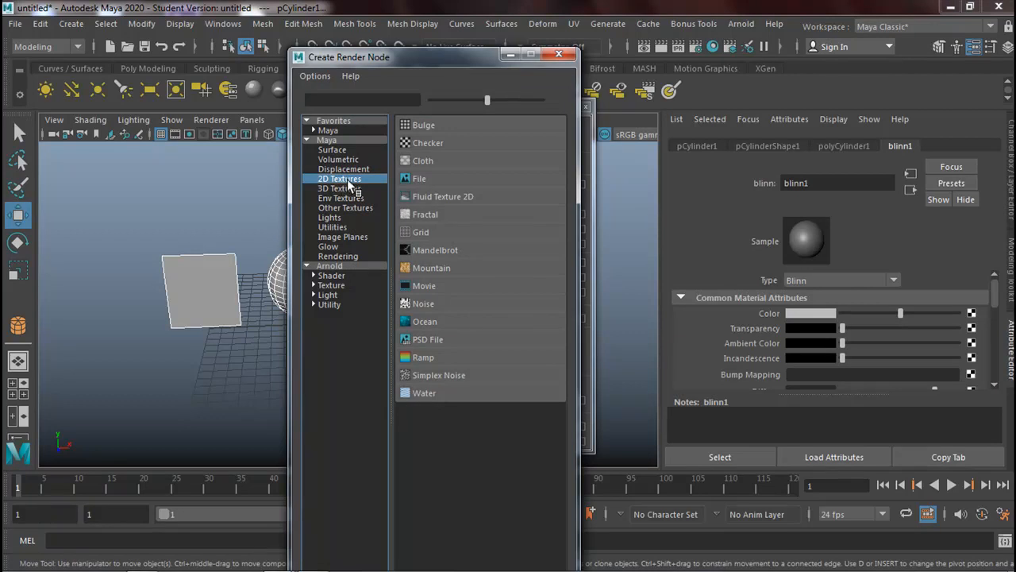
pyautogui.click(431, 178)
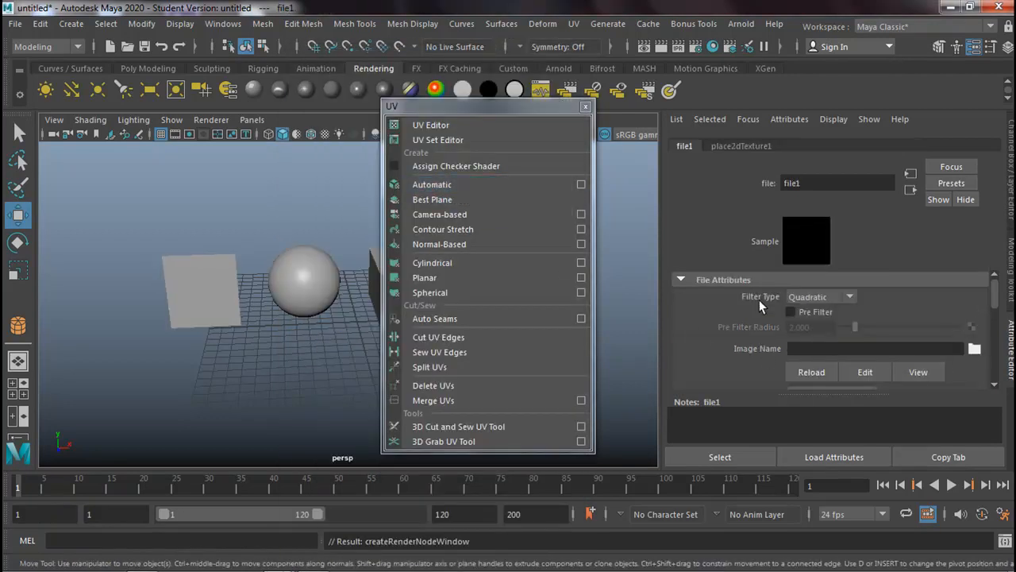
pyautogui.click(975, 349)
pyautogui.click(221, 149)
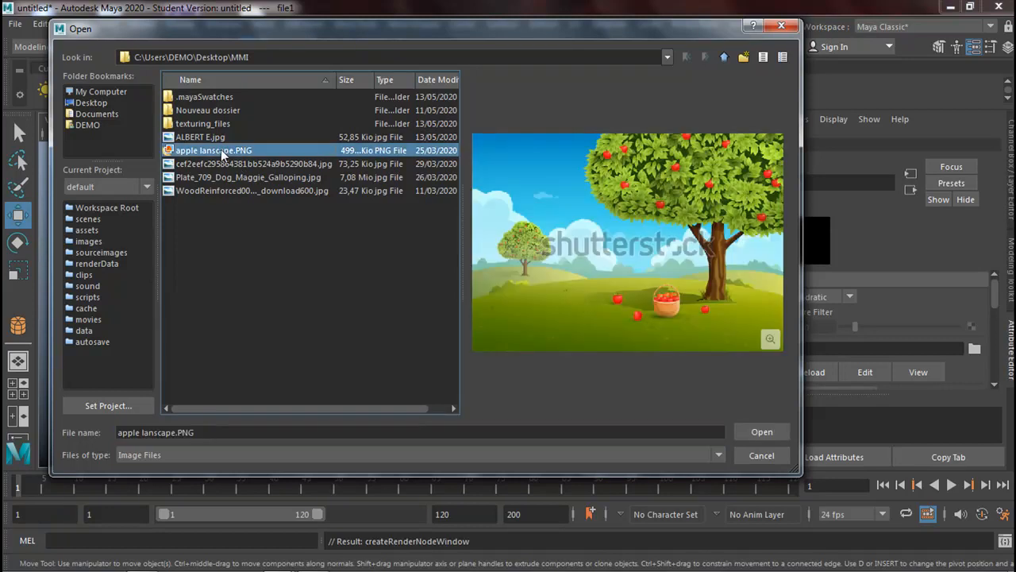
pyautogui.click(205, 136)
pyautogui.click(771, 429)
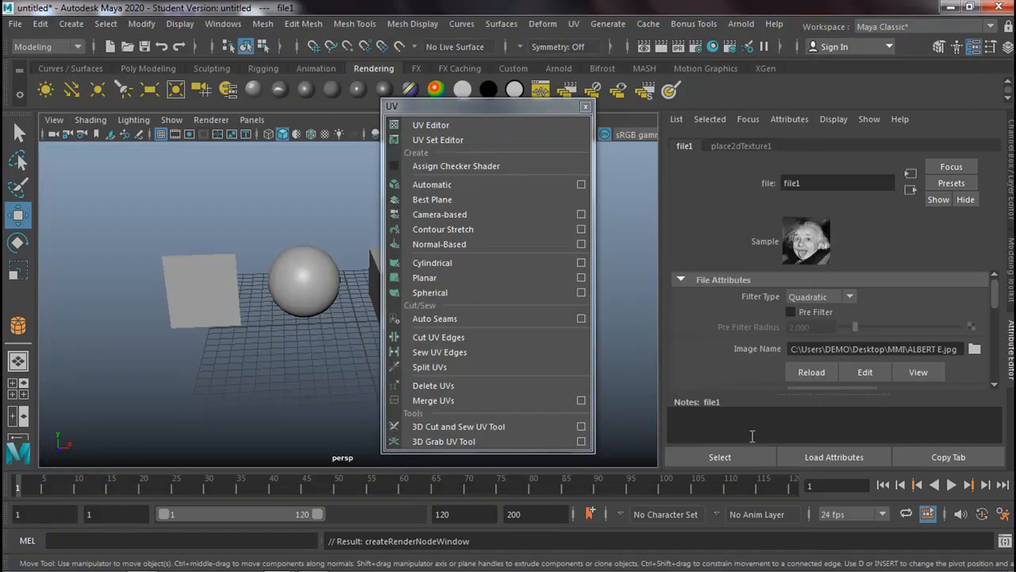
# Turn on textured display in the perspective view and clear the selection.
pyautogui.moveTo(467, 106); pyautogui.dragTo(642, 121)
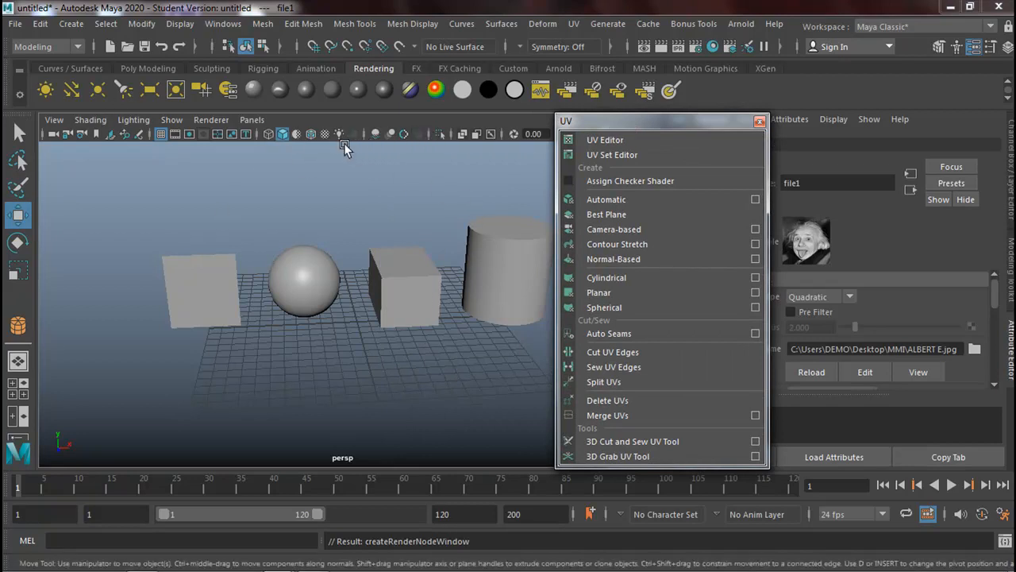
pyautogui.click(325, 134)
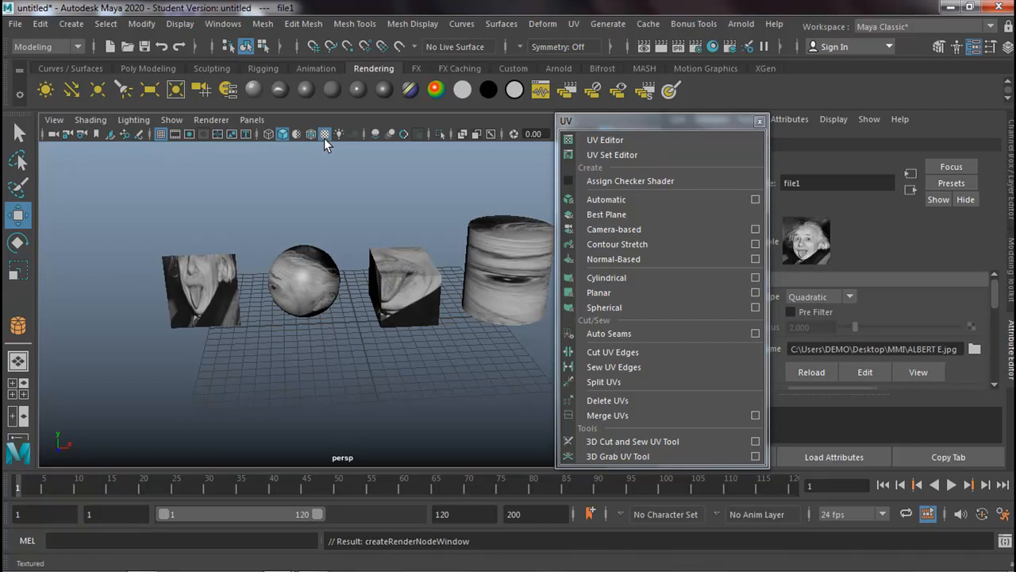
pyautogui.click(90, 119)
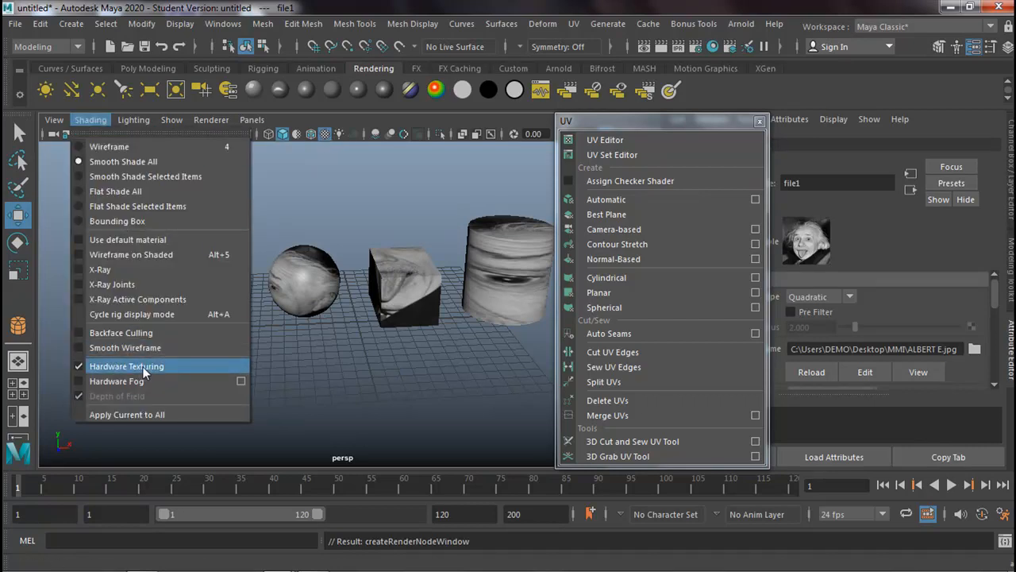
pyautogui.click(304, 348)
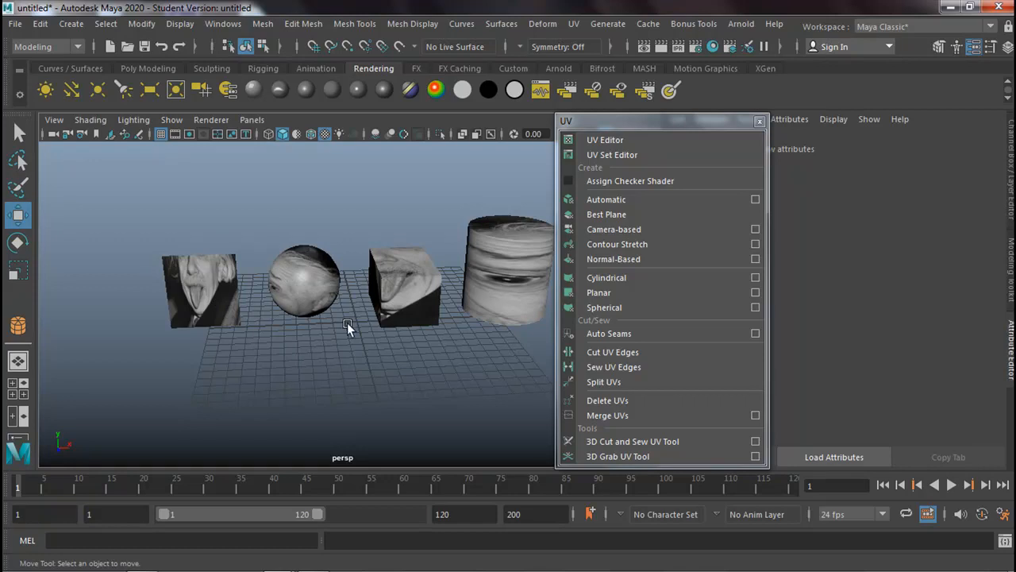
# Apply a planar UV projection from the X axis to the upright plane.
pyautogui.click(211, 291)
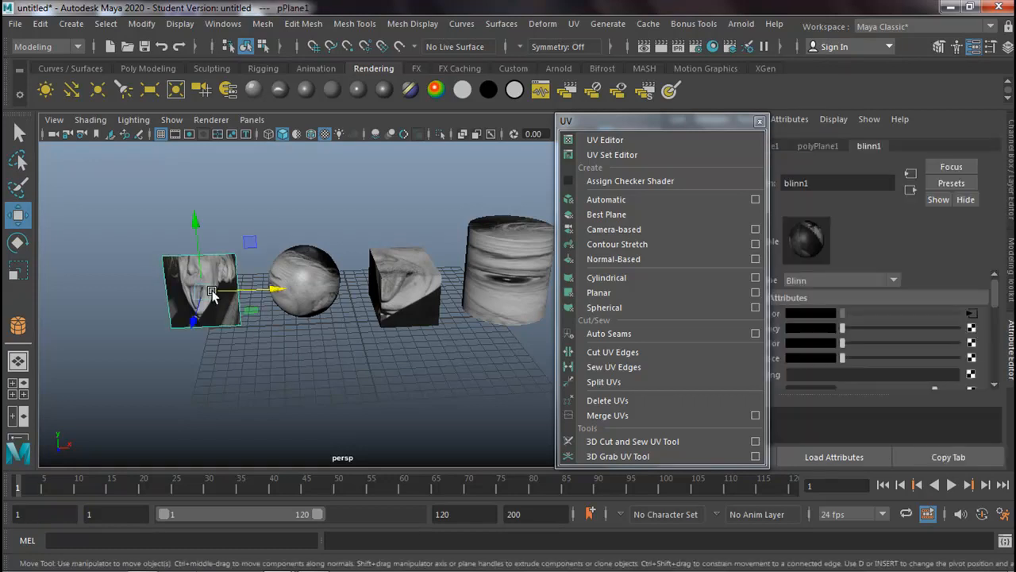
pyautogui.click(286, 290)
pyautogui.click(609, 294)
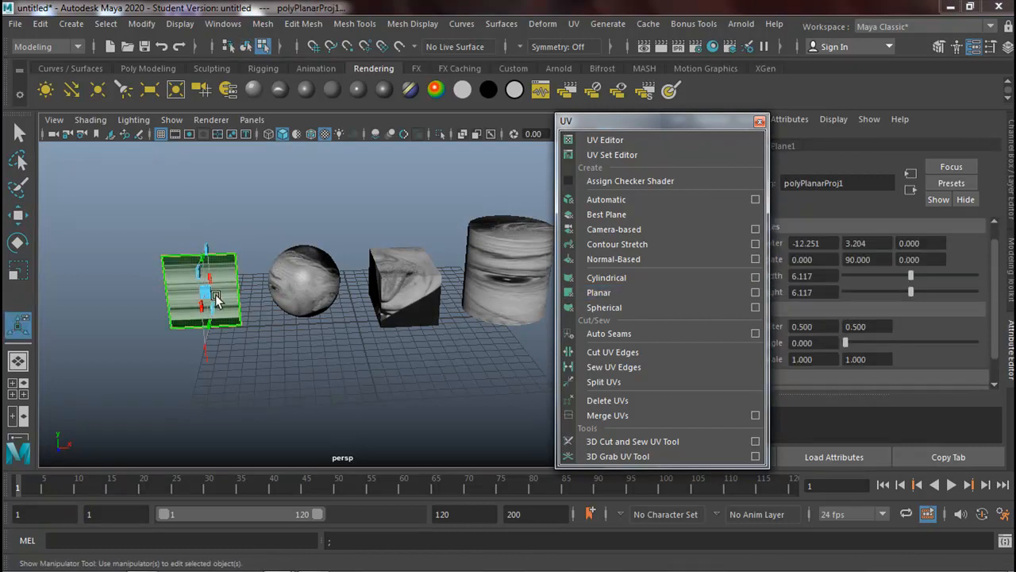
# Set the plane's planar projection Rotate values to 0, 0 and 90 so the projection faces the plane.
pyautogui.press('f')
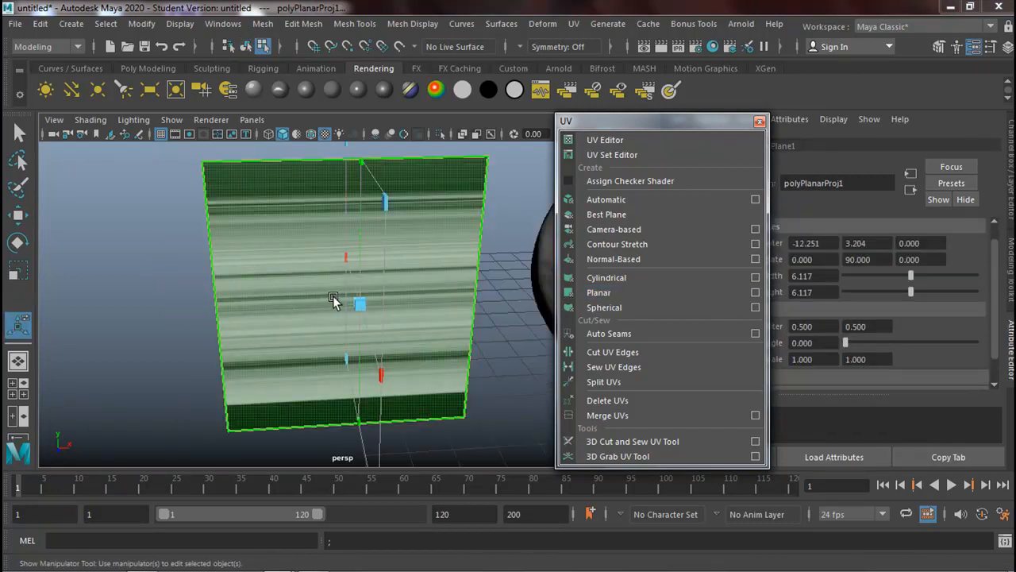
pyautogui.keyDown('alt'); pyautogui.moveTo(288, 312); pyautogui.dragTo(270, 276); pyautogui.keyUp('alt')
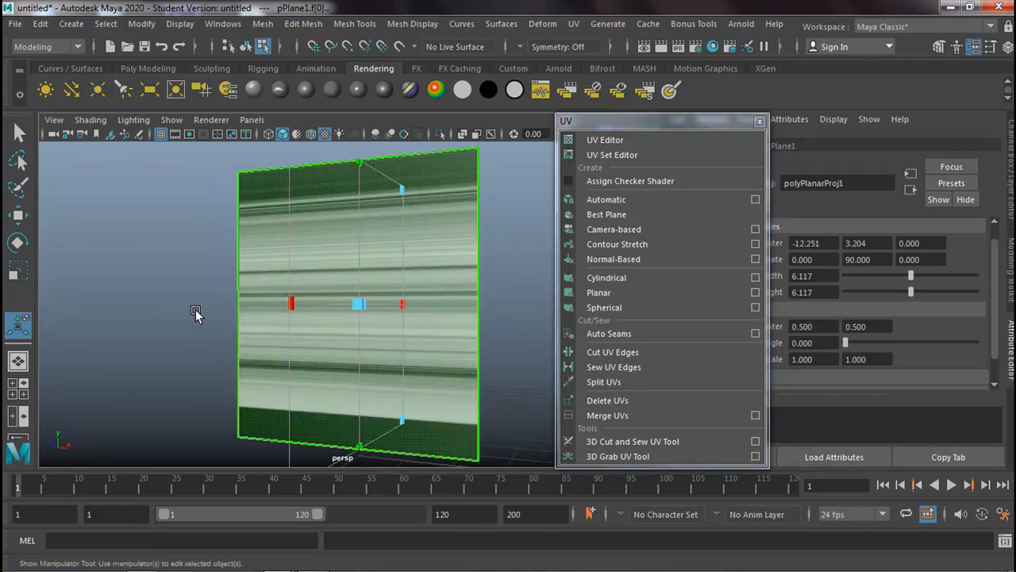
pyautogui.keyDown('alt'); pyautogui.moveTo(209, 320); pyautogui.dragTo(104, 416); pyautogui.keyUp('alt')
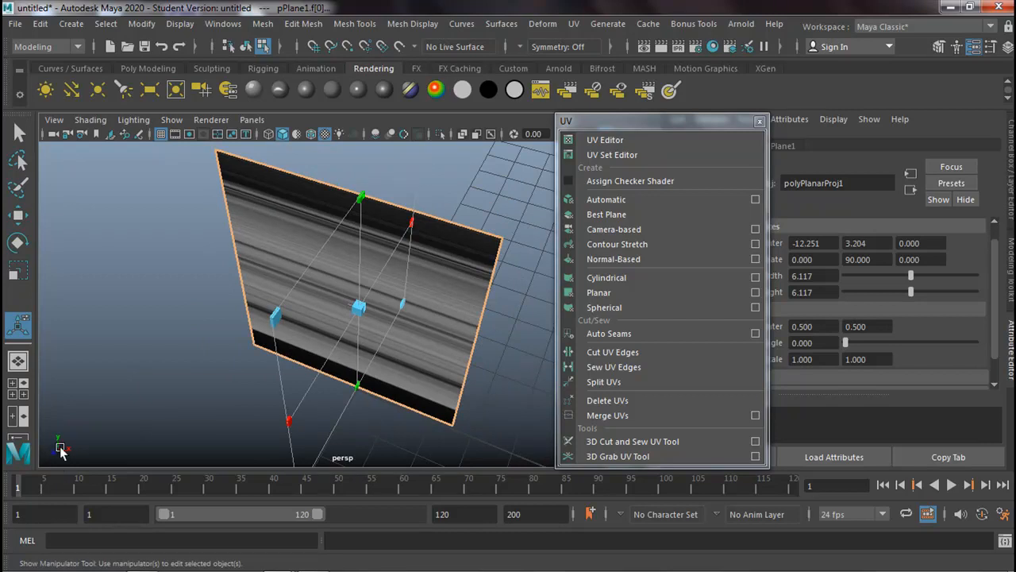
pyautogui.keyDown('alt'); pyautogui.moveTo(209, 385); pyautogui.dragTo(278, 333); pyautogui.keyUp('alt')
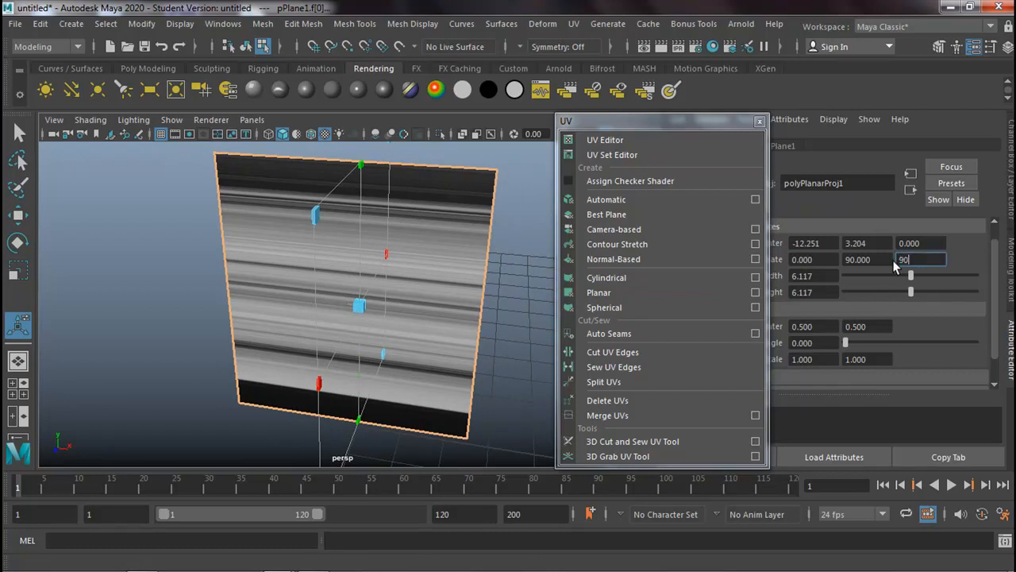
pyautogui.click(882, 259)
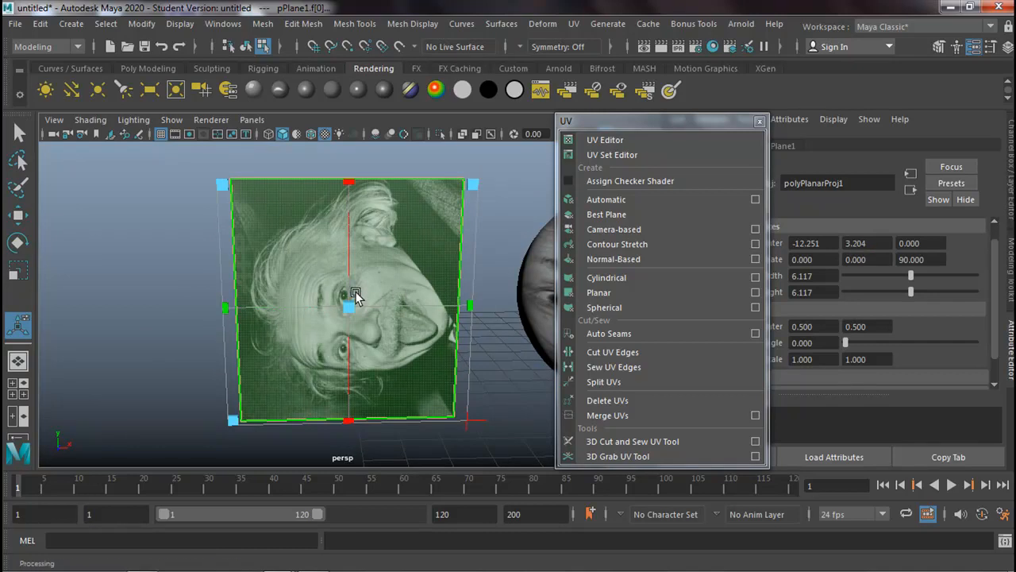
# Set the planar projection's image Rotation Angle to 90 to stand the portrait upright.
pyautogui.scroll(-1, 890, 352)
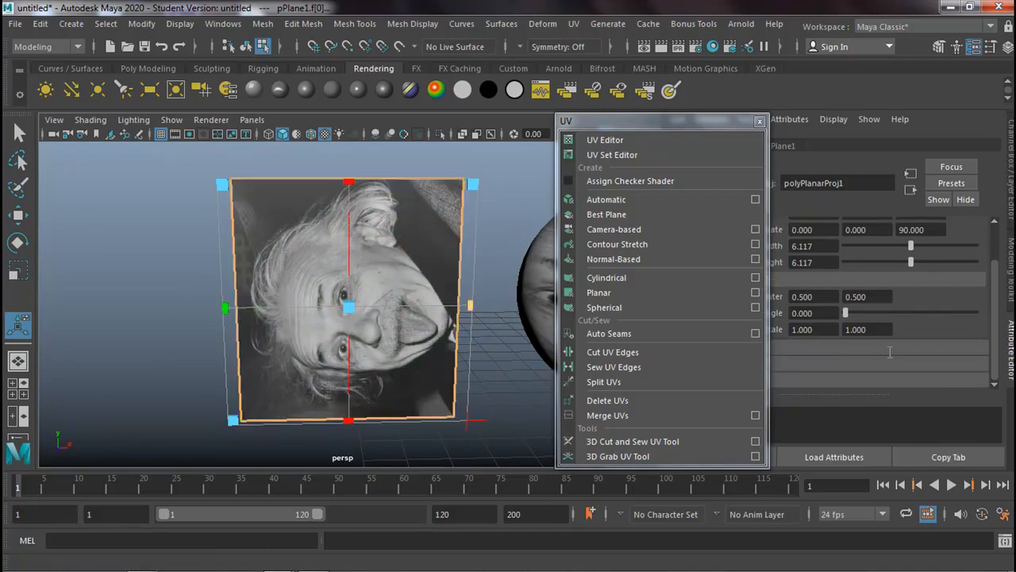
pyautogui.moveTo(714, 122); pyautogui.dragTo(635, 111)
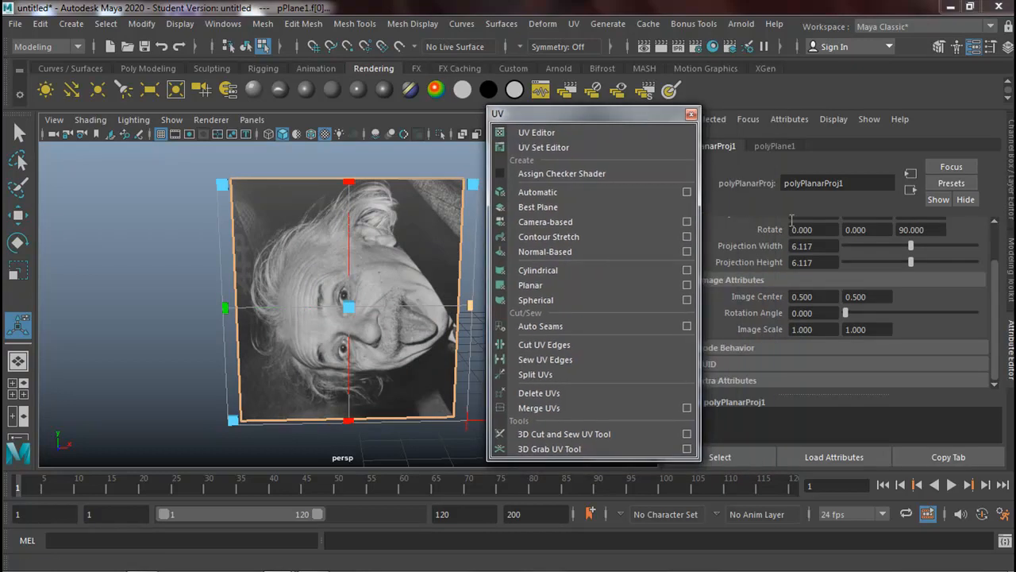
pyautogui.click(807, 313)
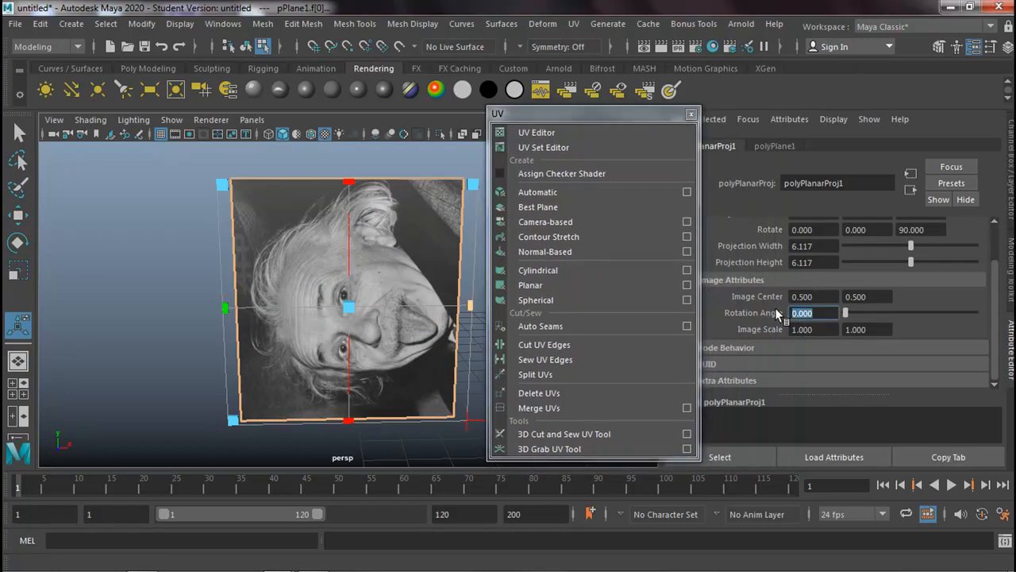
pyautogui.write('90')
pyautogui.press('Return')
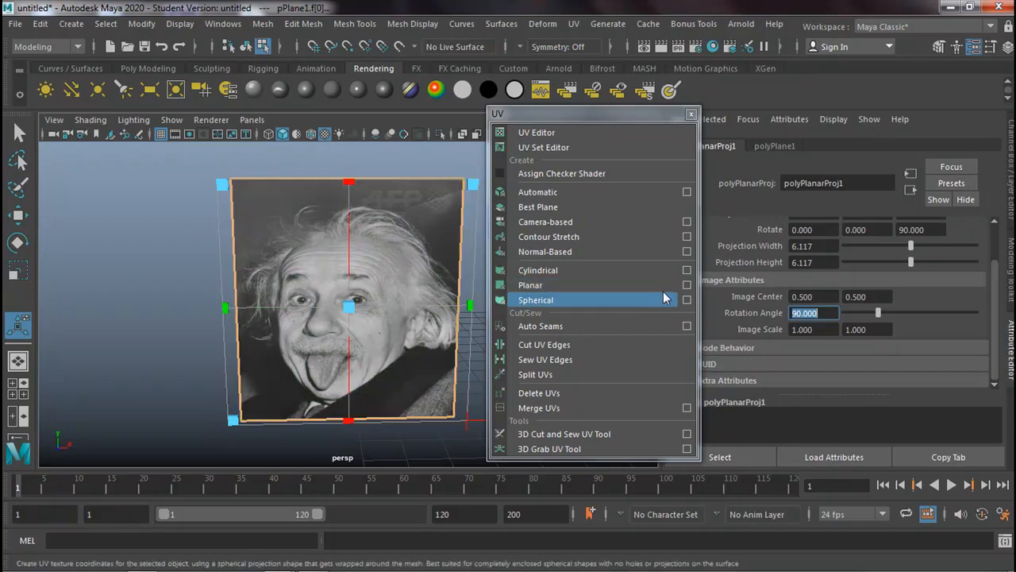
# Reset the planar mapping options, re-enable Keep image width/height ratio, close them without projecting, and leave the projection manipulator.
pyautogui.click(687, 285)
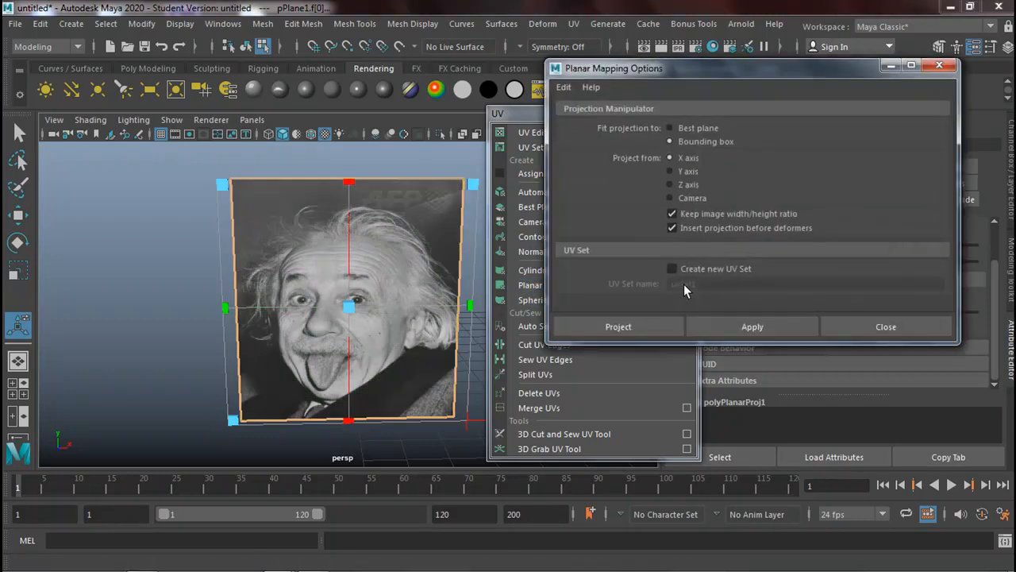
pyautogui.click(565, 90)
pyautogui.click(591, 119)
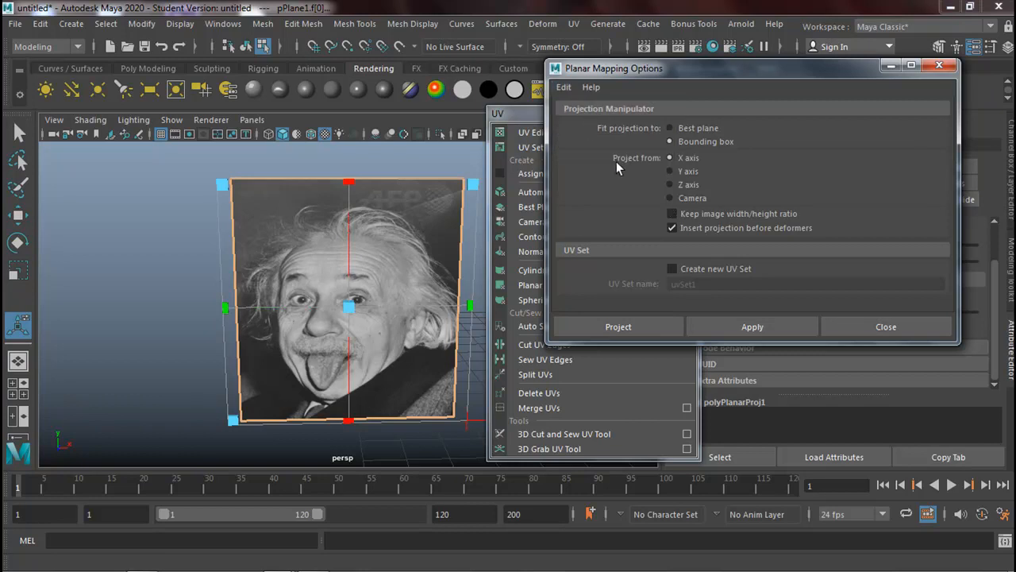
pyautogui.click(674, 214)
pyautogui.click(854, 328)
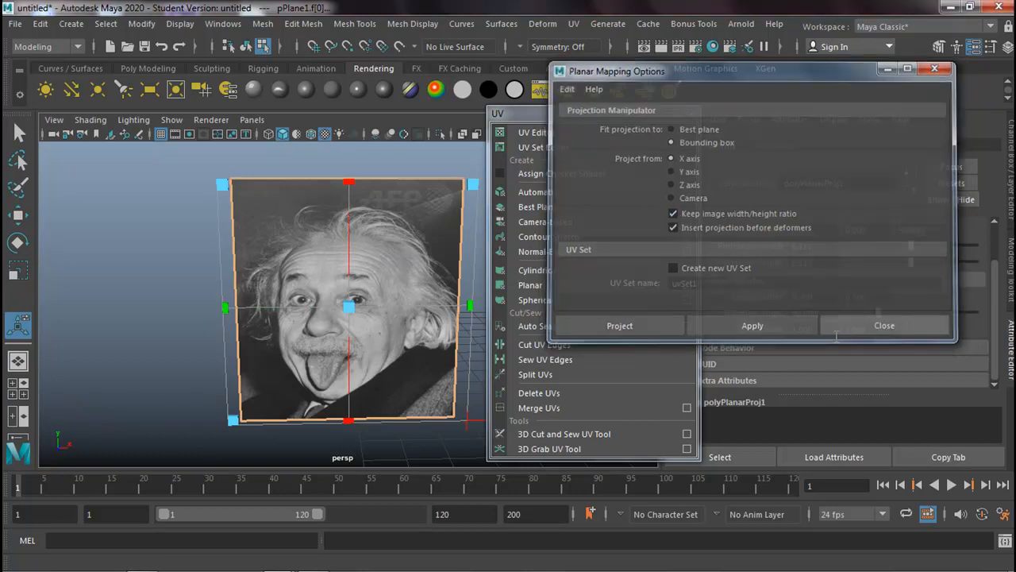
pyautogui.keyDown('alt'); pyautogui.moveTo(388, 286); pyautogui.dragTo(91, 316, button='right'); pyautogui.keyUp('alt')
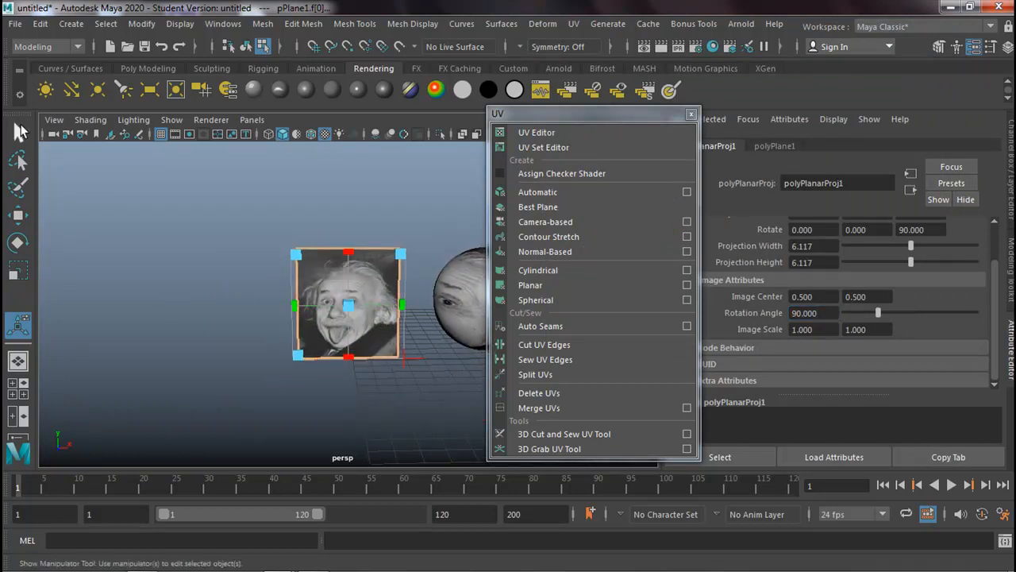
pyautogui.click(20, 131)
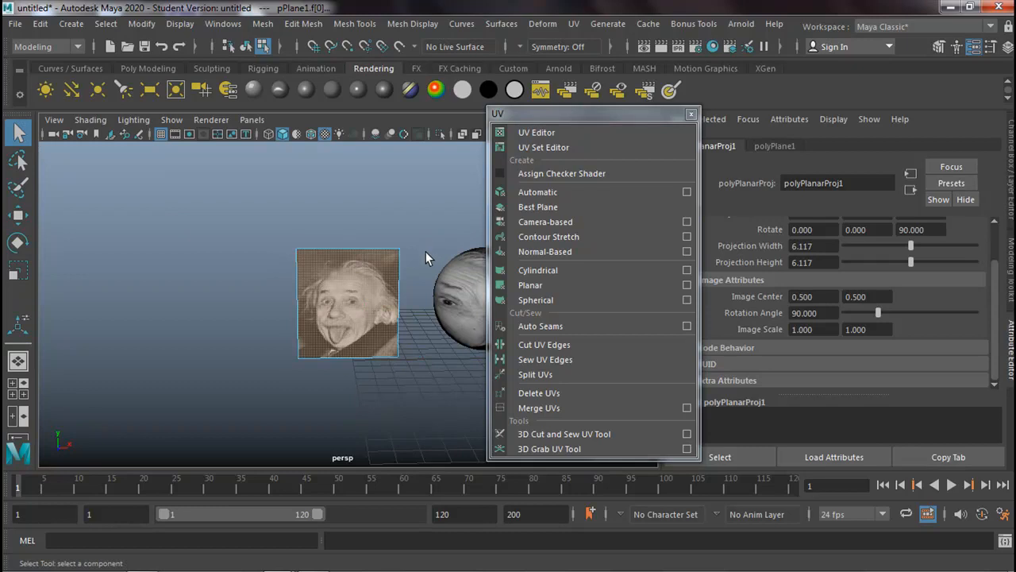
# Apply a spherical UV projection to the whole sphere.
pyautogui.keyDown('alt'); pyautogui.moveTo(424, 249); pyautogui.dragTo(265, 260, button='middle'); pyautogui.keyUp('alt')
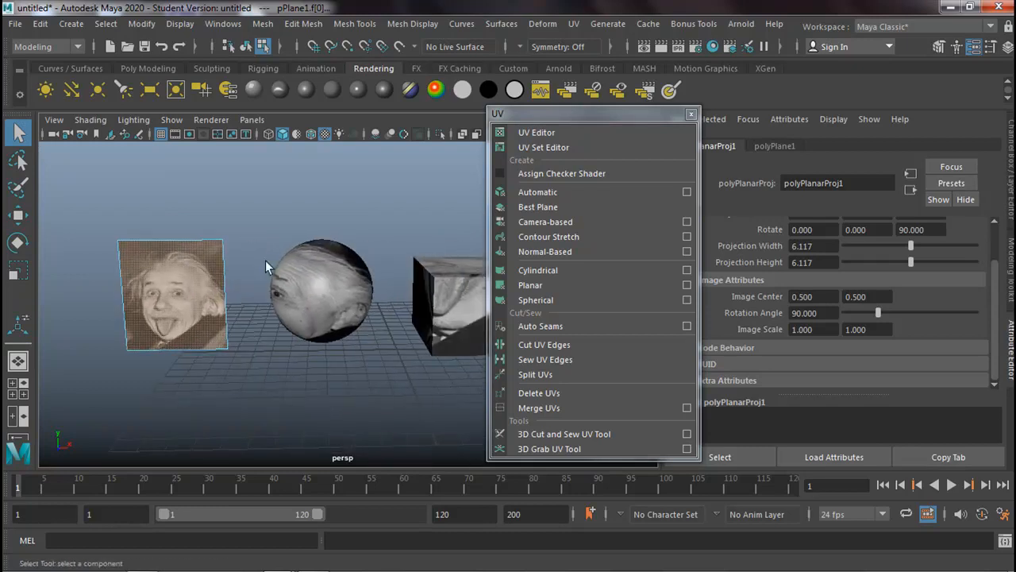
pyautogui.click(310, 275)
pyautogui.moveTo(319, 270); pyautogui.dragTo(409, 133, button='right')
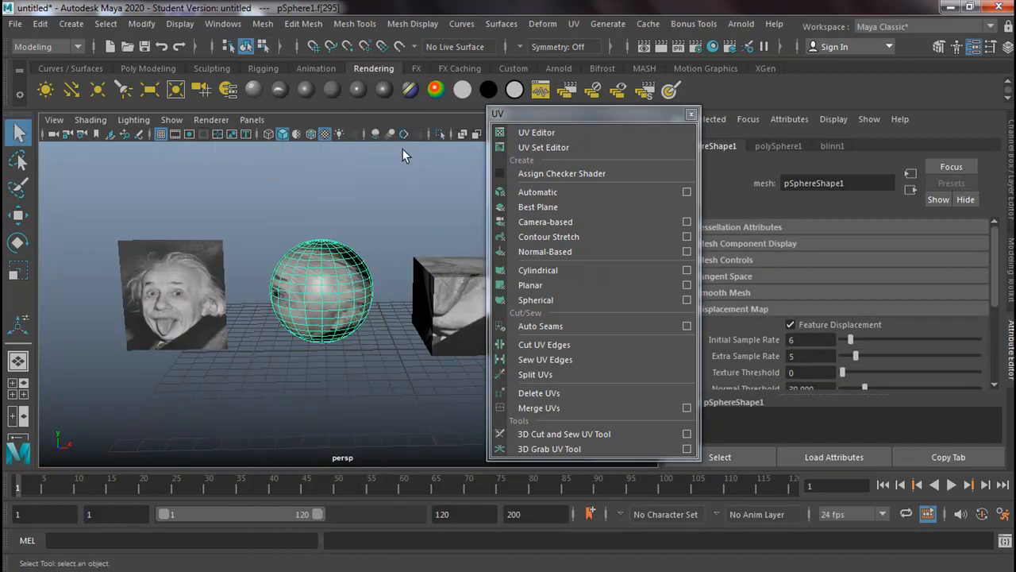
pyautogui.click(558, 299)
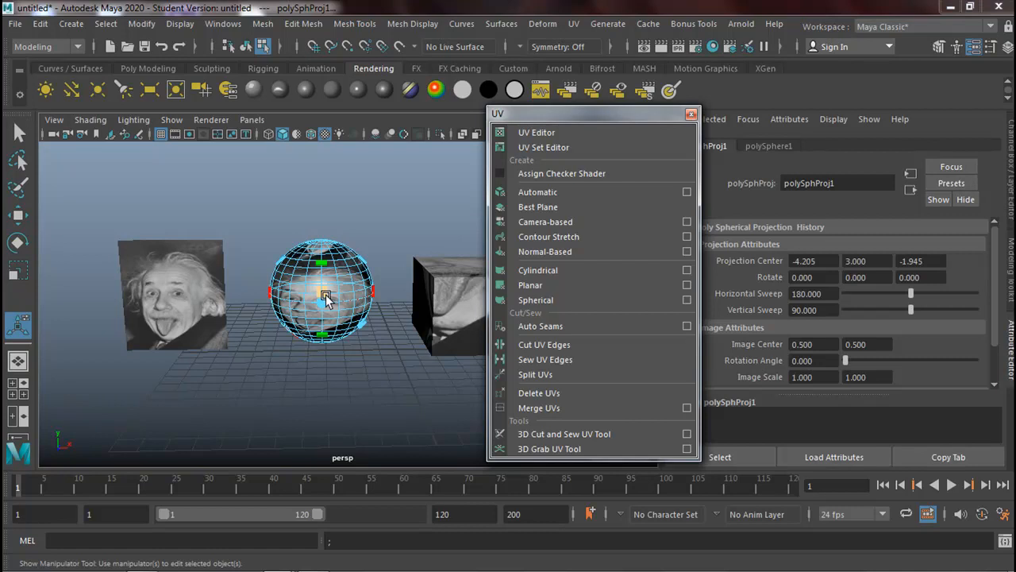
pyautogui.press('f')
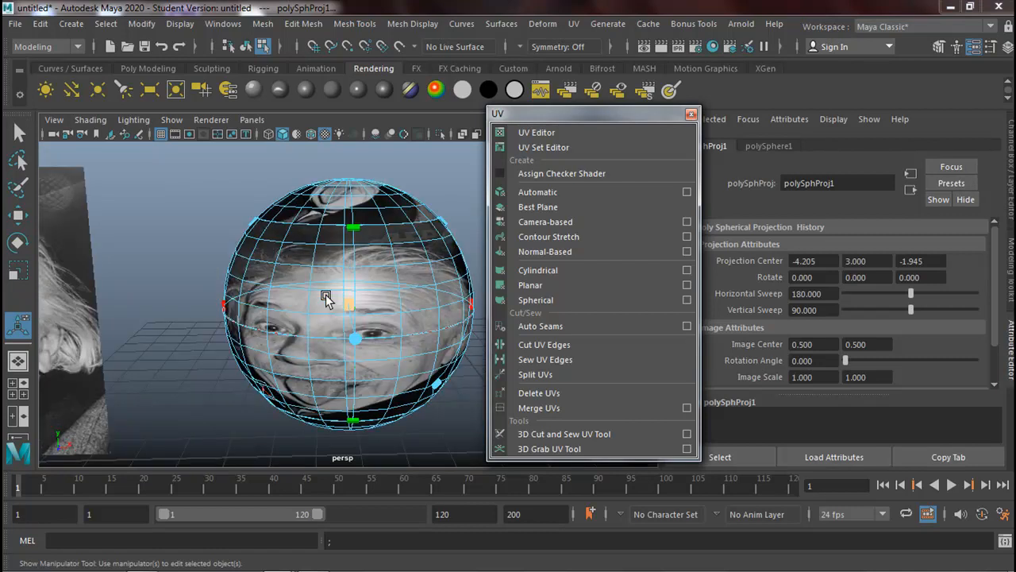
pyautogui.keyDown('alt'); pyautogui.moveTo(326, 299); pyautogui.dragTo(254, 336); pyautogui.keyUp('alt')
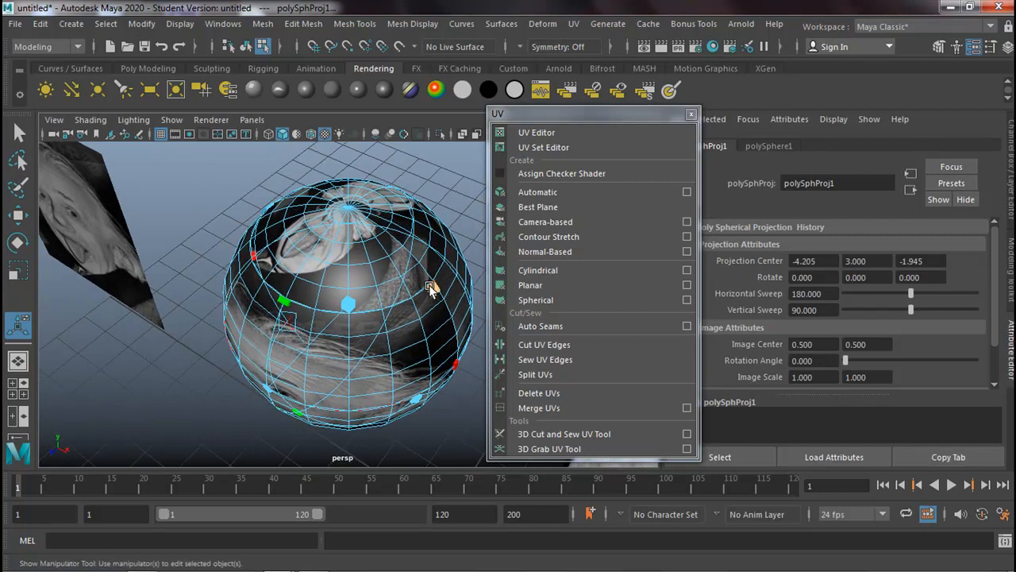
# Widen the sphere's spherical projection sweeps to 360 and 180 degrees and rotate it to about -8.2, -6.0 and 0.5.
pyautogui.keyDown('alt'); pyautogui.moveTo(429, 286); pyautogui.dragTo(408, 323); pyautogui.keyUp('alt')
pyautogui.moveTo(414, 372); pyautogui.dragTo(466, 213)
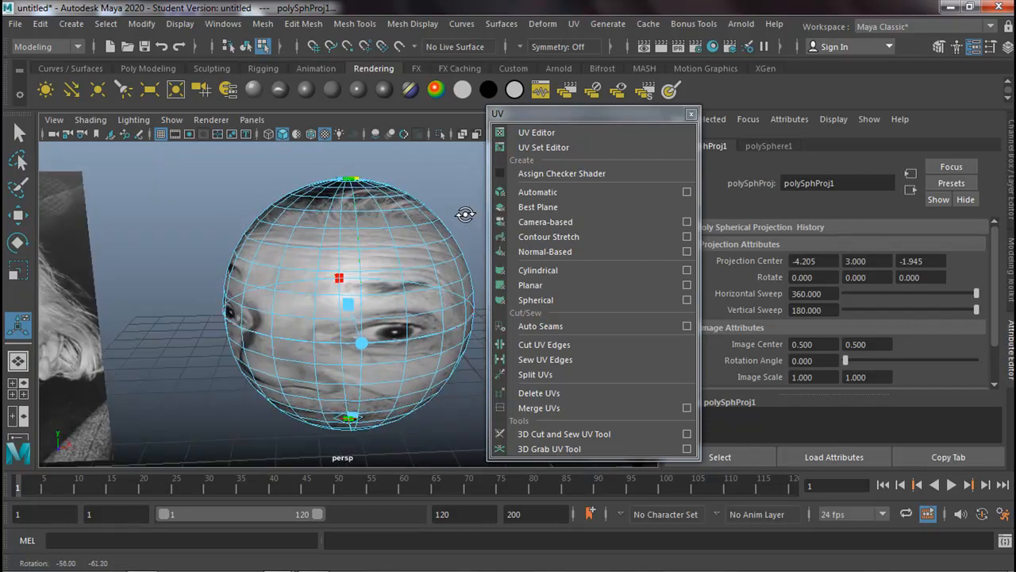
pyautogui.click(351, 305)
pyautogui.moveTo(360, 310)
pyautogui.mouseDown()
pyautogui.moveTo(278, 323)
pyautogui.moveTo(376, 312)
pyautogui.mouseUp()
pyautogui.moveTo(365, 355); pyautogui.dragTo(347, 332)
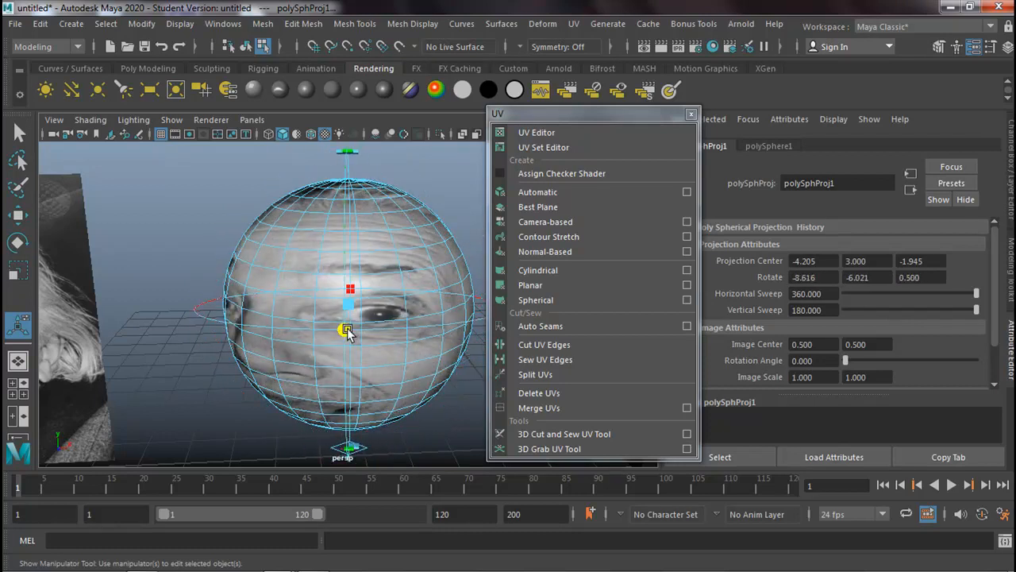
pyautogui.scroll(-5, 347, 332)
pyautogui.click(23, 133)
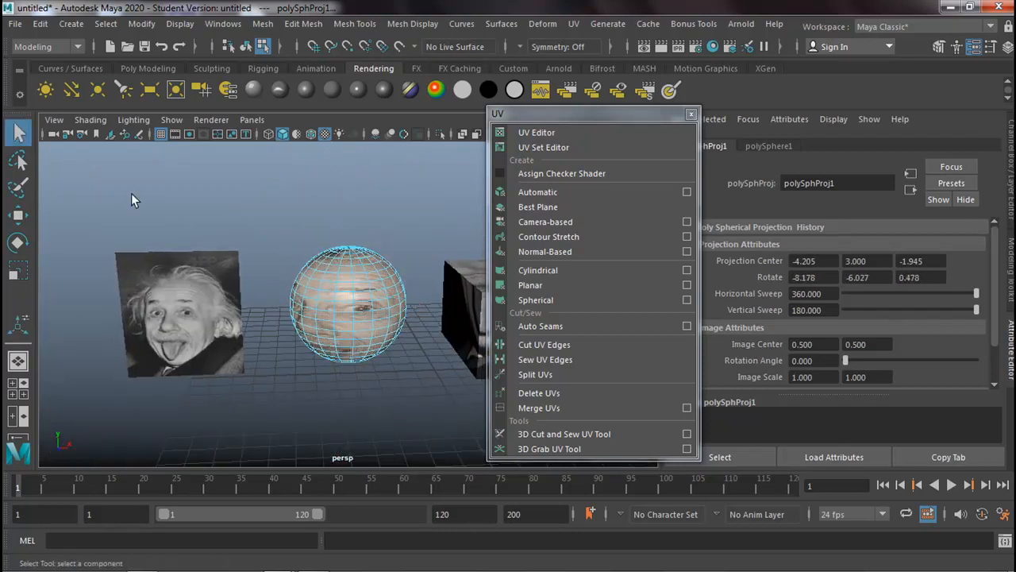
# Try an automatic UV projection on the cube with its projection scale reduced to about 7.27, 3.48 and 3.45.
pyautogui.keyDown('alt'); pyautogui.moveTo(375, 301); pyautogui.dragTo(302, 322, button='right'); pyautogui.keyUp('alt')
pyautogui.keyDown('alt'); pyautogui.moveTo(404, 310); pyautogui.dragTo(286, 319, button='middle'); pyautogui.keyUp('alt')
pyautogui.click(357, 335)
pyautogui.moveTo(358, 279); pyautogui.dragTo(421, 120, button='right')
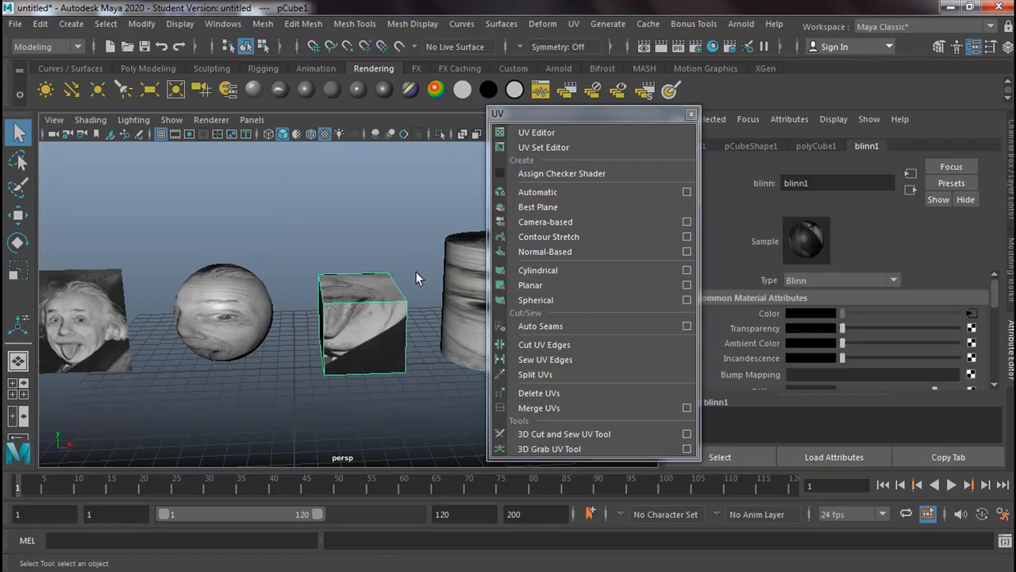
pyautogui.click(563, 194)
pyautogui.keyDown('alt'); pyautogui.moveTo(408, 302); pyautogui.dragTo(450, 307); pyautogui.keyUp('alt')
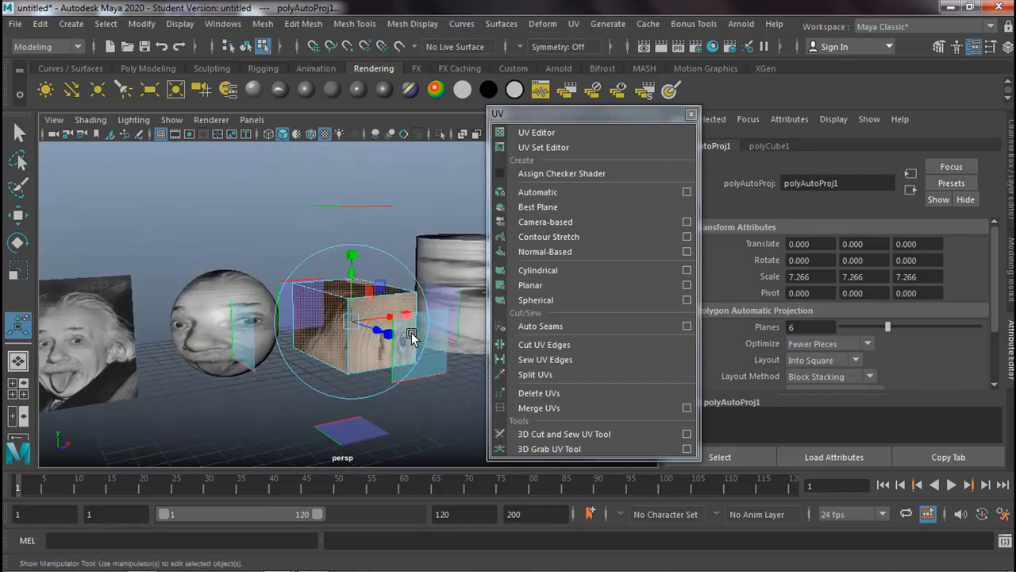
pyautogui.keyDown('alt'); pyautogui.moveTo(394, 338); pyautogui.dragTo(379, 302); pyautogui.keyUp('alt')
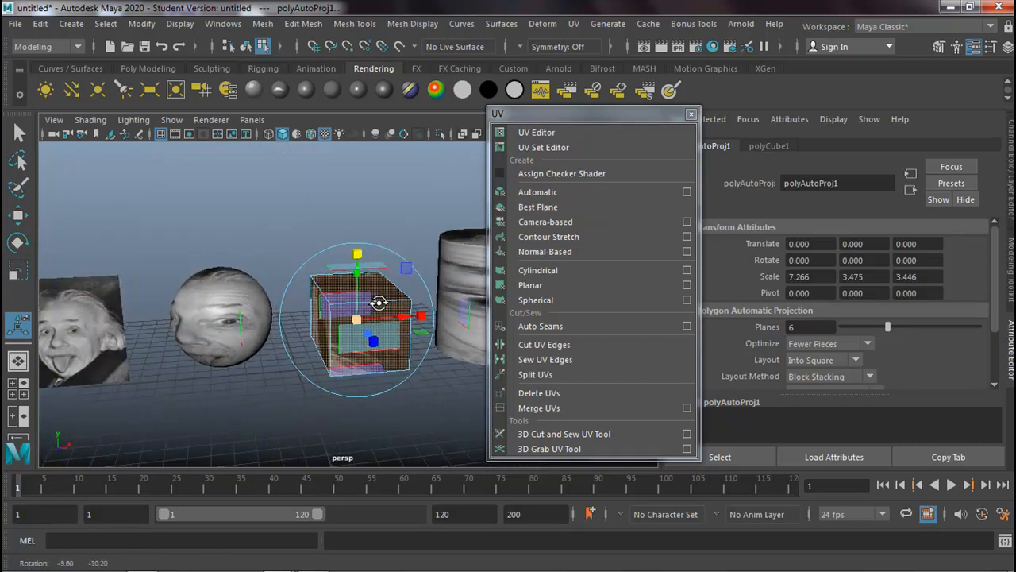
# Return the cube to object selection and undo the repeated automatic projection on it.
pyautogui.click(602, 345)
pyautogui.moveTo(368, 272); pyautogui.dragTo(439, 126, button='right')
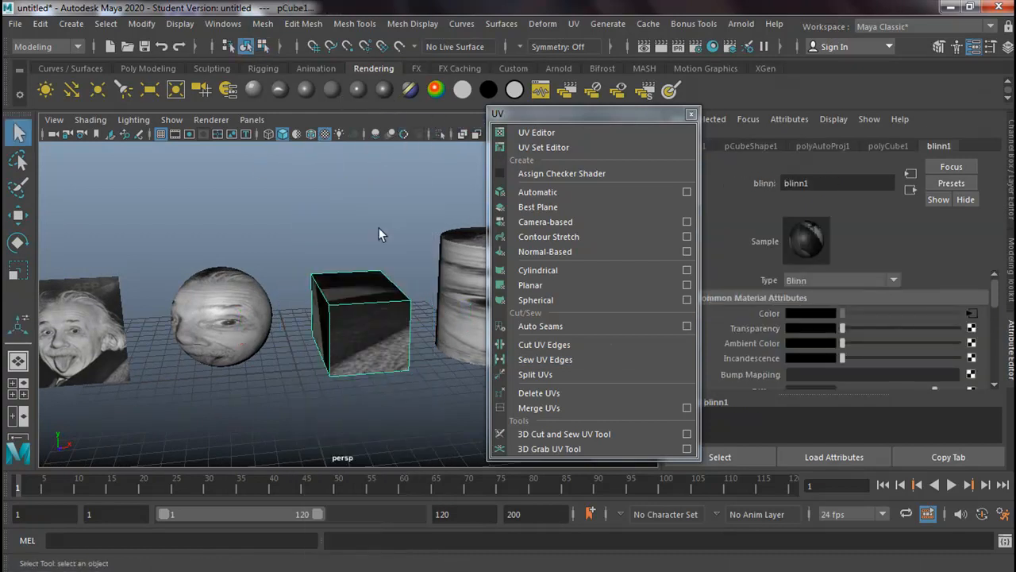
pyautogui.press('t')
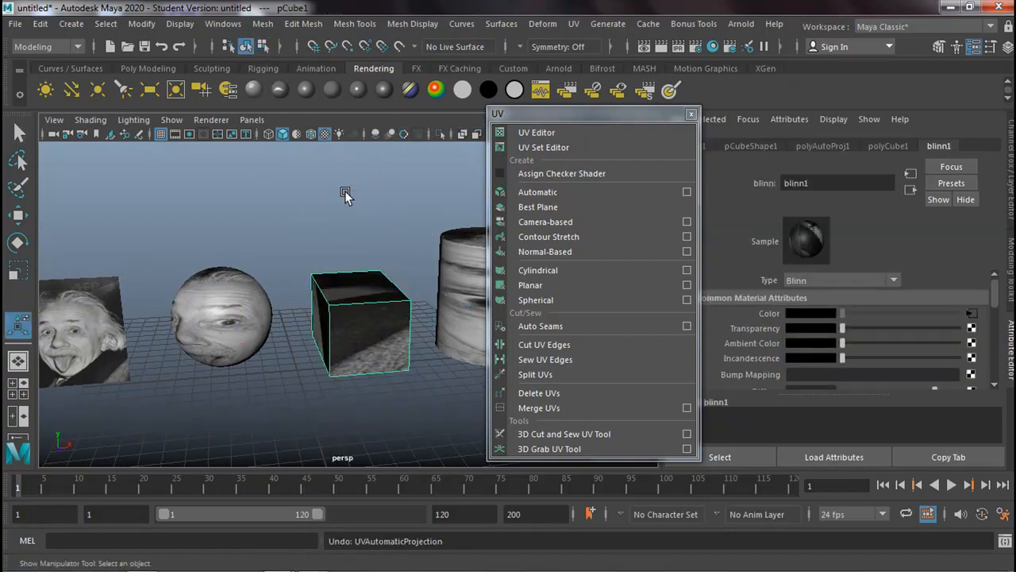
pyautogui.click(344, 192)
pyautogui.click(378, 298)
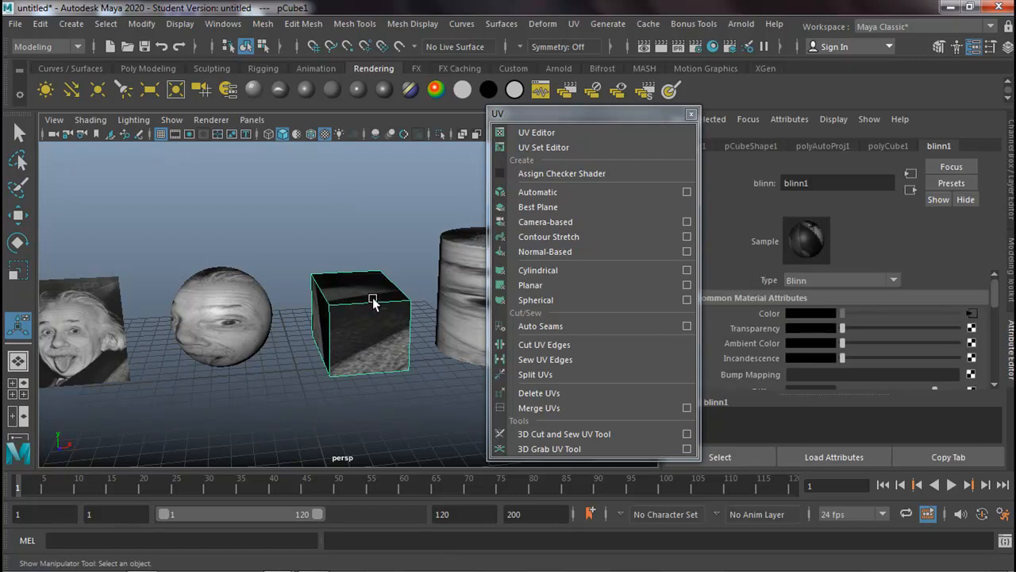
# Apply a fresh automatic UV projection to the cube and set its Layout to Tile.
pyautogui.click(559, 193)
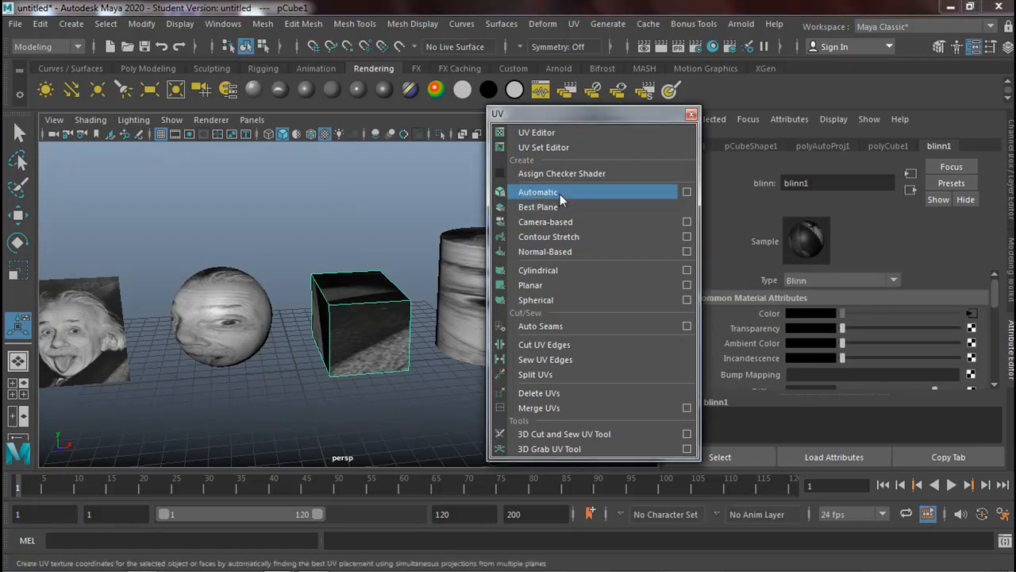
pyautogui.click(869, 314)
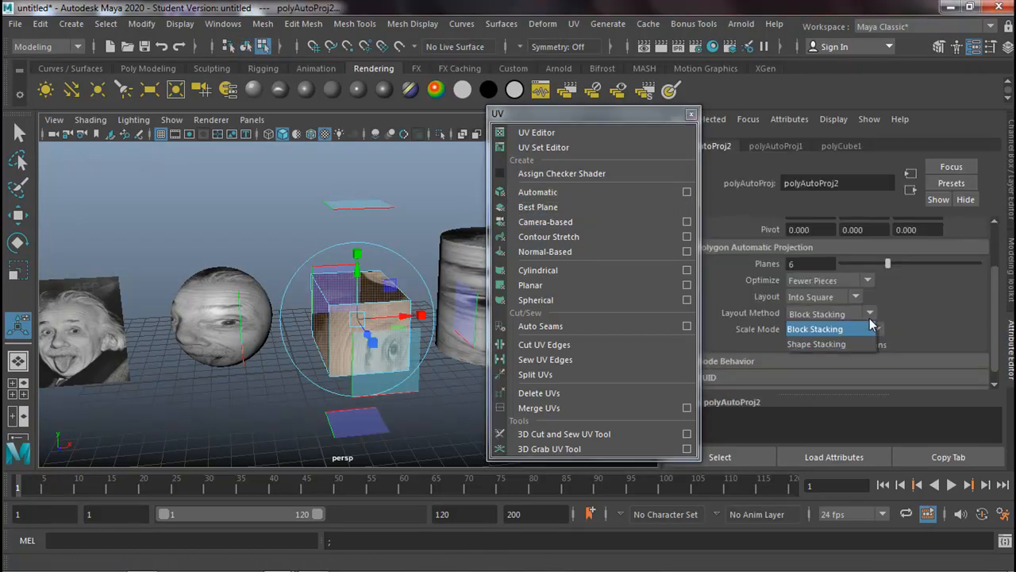
pyautogui.click(878, 289)
pyautogui.click(845, 299)
pyautogui.click(802, 358)
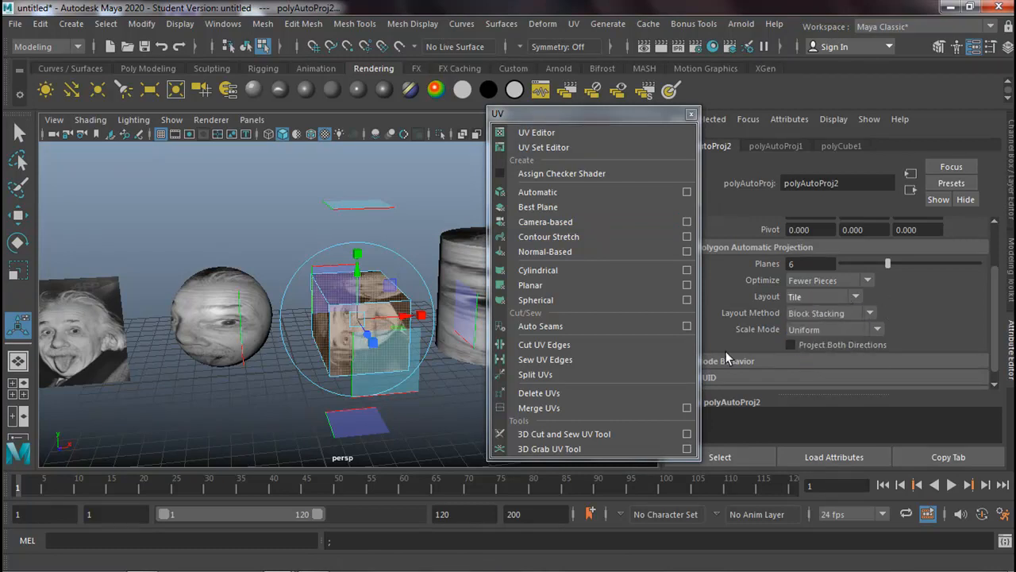
# Shift the cube's automatic projection pivot to about 4.27, 1.66 and -2.28 so the portrait fits the front face.
pyautogui.keyDown('alt'); pyautogui.moveTo(409, 272); pyautogui.dragTo(343, 292); pyautogui.keyUp('alt')
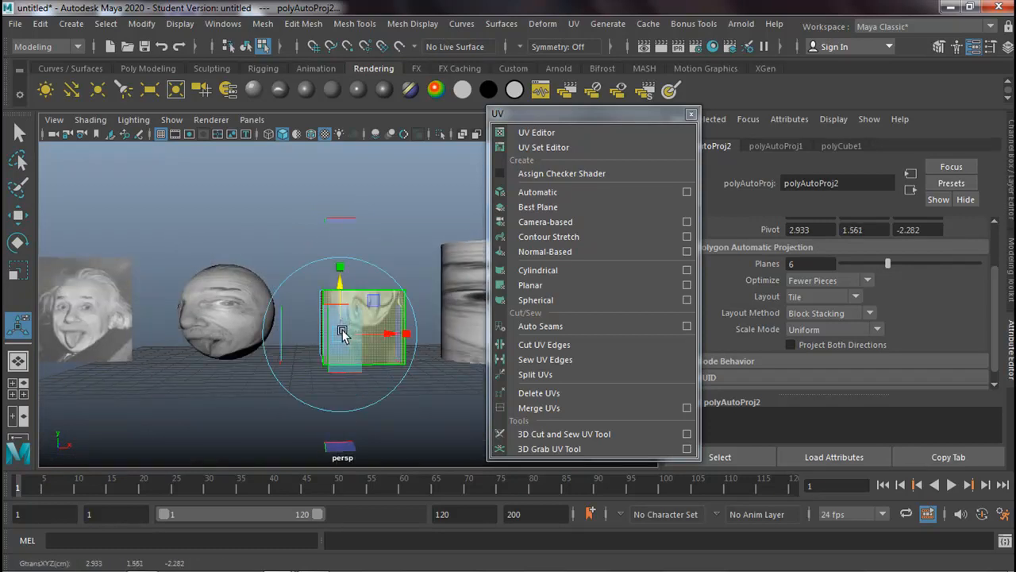
pyautogui.click(348, 333)
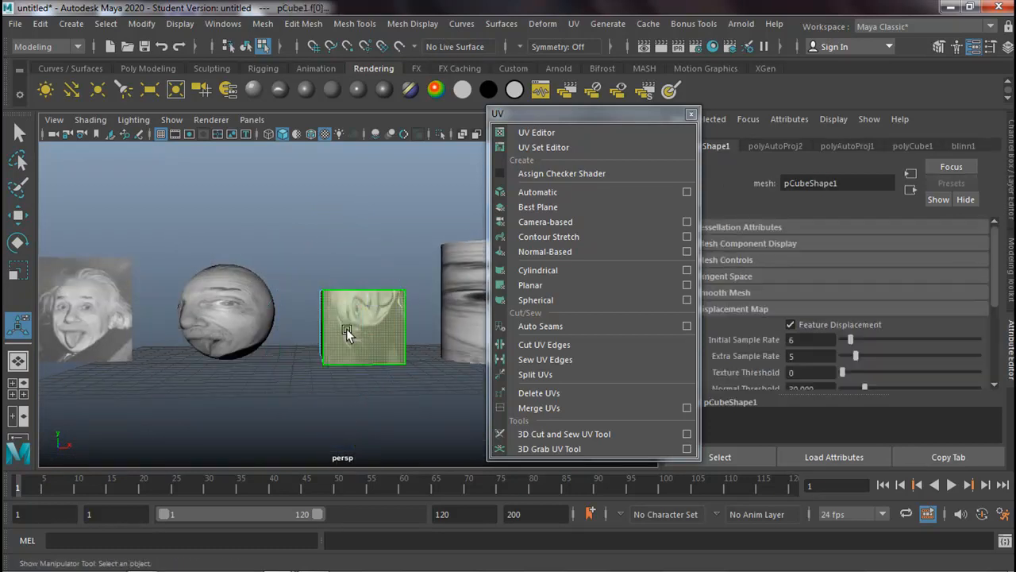
pyautogui.hotkey('ctrl', 'z')
pyautogui.moveTo(339, 287); pyautogui.dragTo(343, 287)
pyautogui.keyDown('alt'); pyautogui.moveTo(354, 370); pyautogui.dragTo(344, 315); pyautogui.keyUp('alt')
pyautogui.moveTo(334, 266); pyautogui.dragTo(358, 355)
pyautogui.moveTo(396, 323); pyautogui.dragTo(409, 299)
pyautogui.click(21, 133)
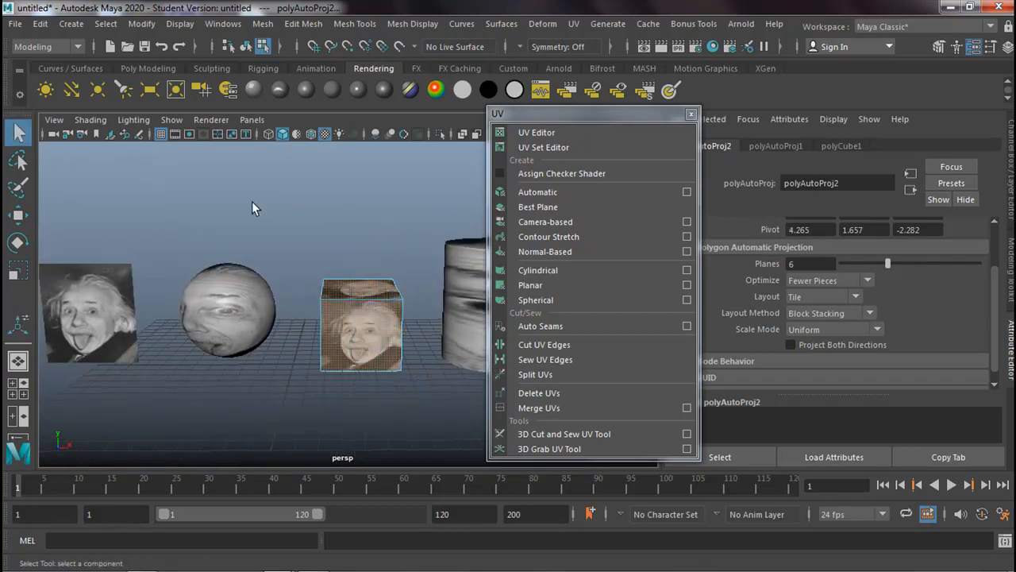
# Apply a cylindrical UV projection to the cylinder.
pyautogui.click(293, 224)
pyautogui.click(475, 309)
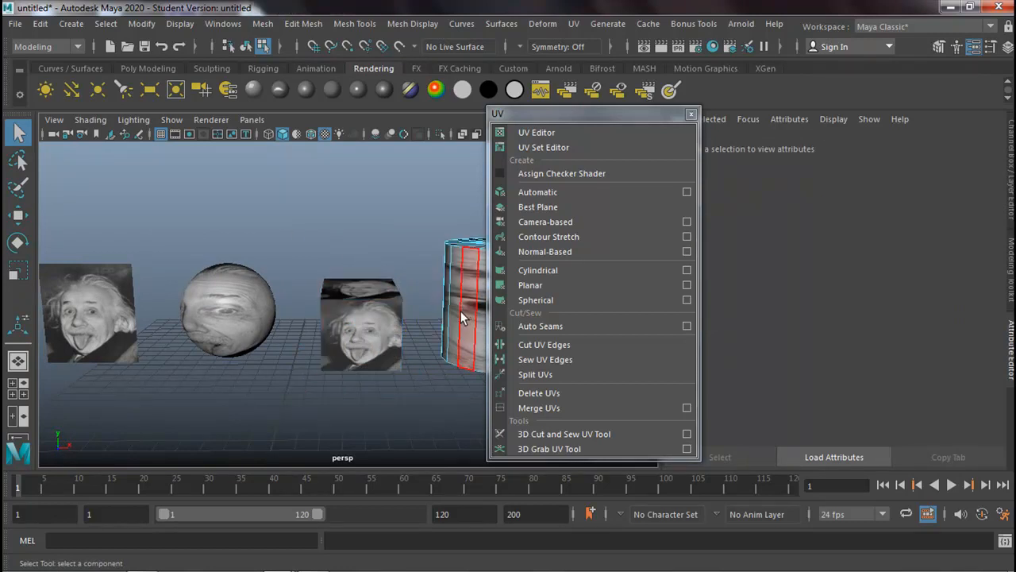
pyautogui.keyDown('alt'); pyautogui.moveTo(437, 299); pyautogui.dragTo(273, 263, button='middle'); pyautogui.keyUp('alt')
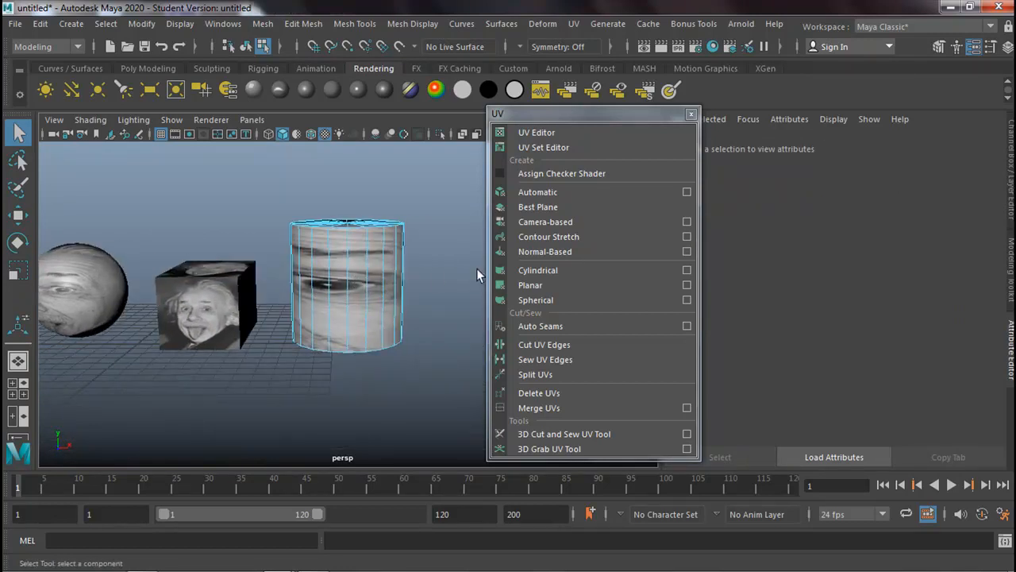
pyautogui.moveTo(367, 241); pyautogui.dragTo(436, 129, button='right')
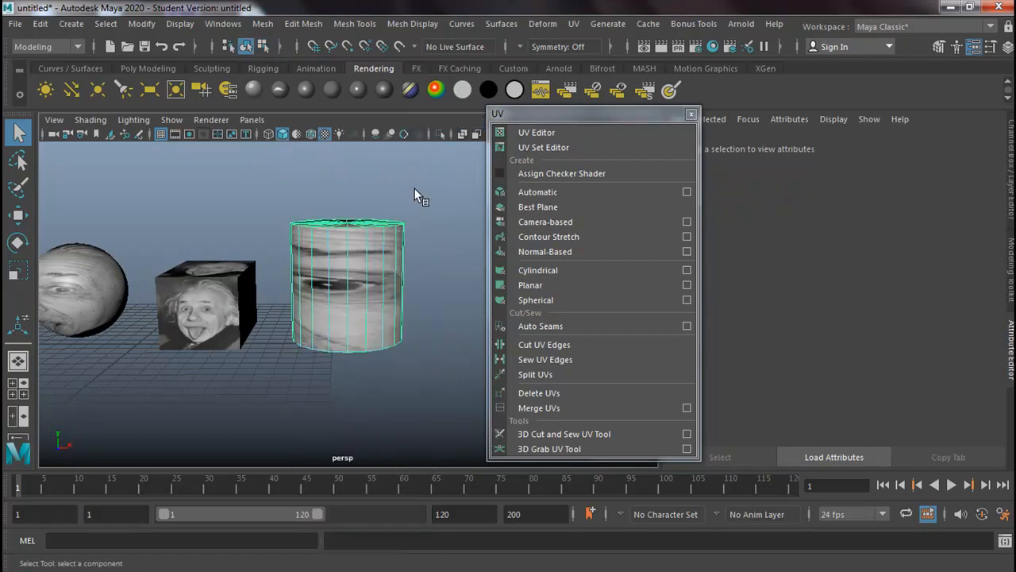
pyautogui.click(548, 270)
pyautogui.keyDown('alt'); pyautogui.moveTo(413, 301); pyautogui.dragTo(252, 234); pyautogui.keyUp('alt')
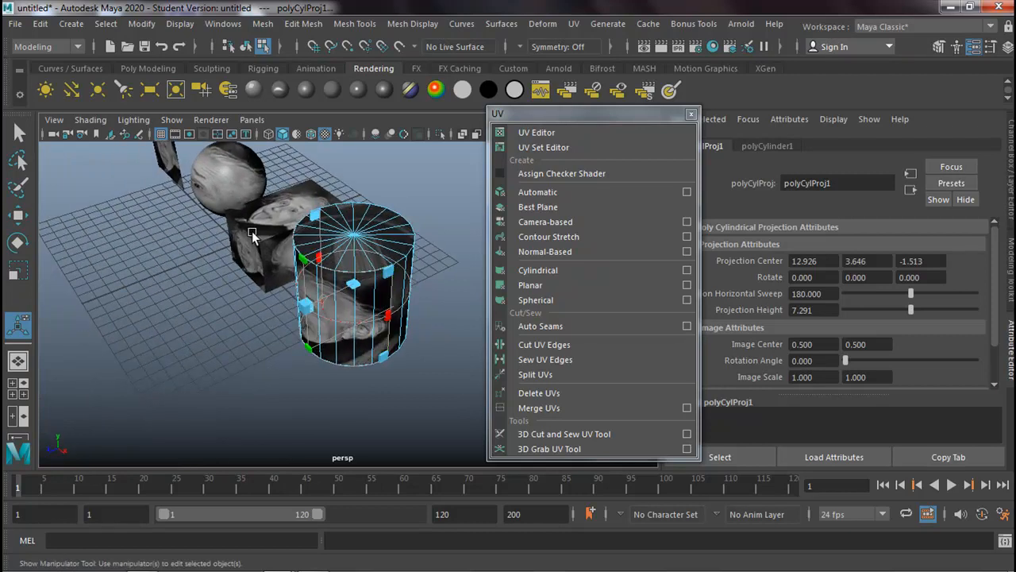
# Extend the cylindrical projection's horizontal sweep to 360 degrees and raise its center height to about 5.02, keeping the height about 7.44.
pyautogui.moveTo(389, 316); pyautogui.dragTo(414, 243)
pyautogui.keyDown('alt'); pyautogui.moveTo(365, 302); pyautogui.dragTo(421, 281); pyautogui.keyUp('alt')
pyautogui.moveTo(327, 250); pyautogui.dragTo(318, 291)
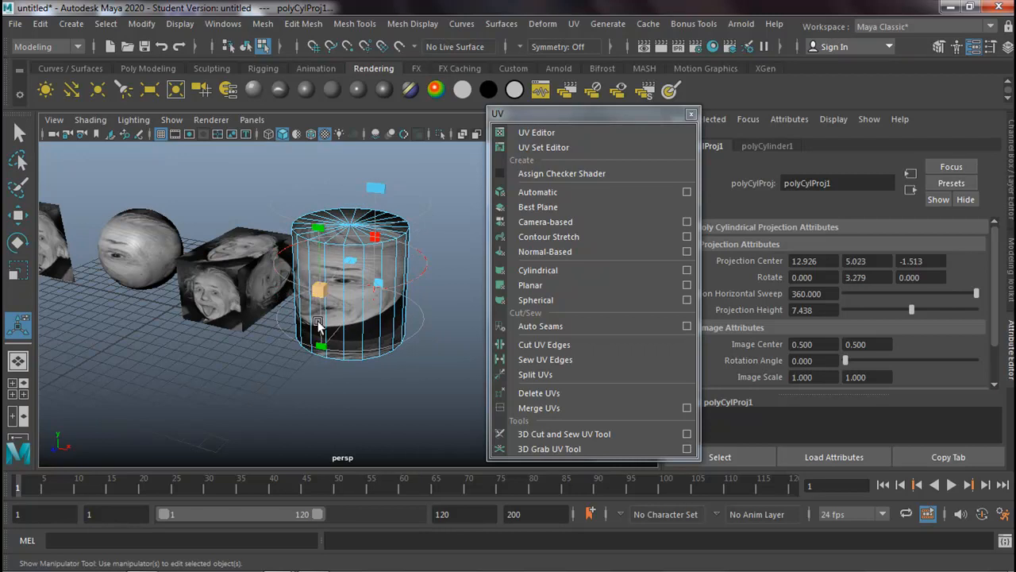
pyautogui.press('F11')
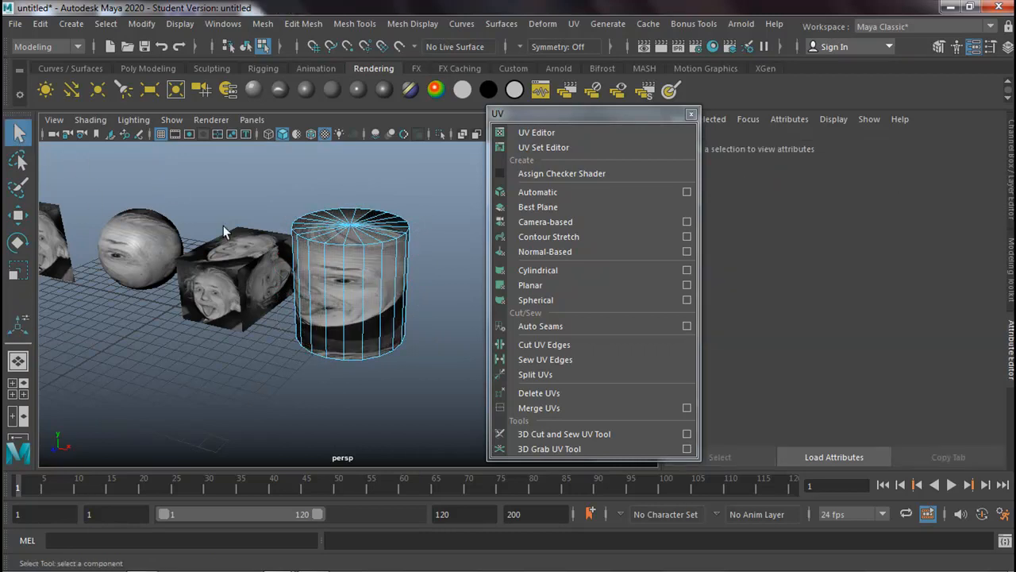
# Apply a planar UV projection from the X axis to the whole cylinder and check the portrait from several sides.
pyautogui.click(349, 282)
pyautogui.moveTo(346, 271); pyautogui.dragTo(416, 125, button='right')
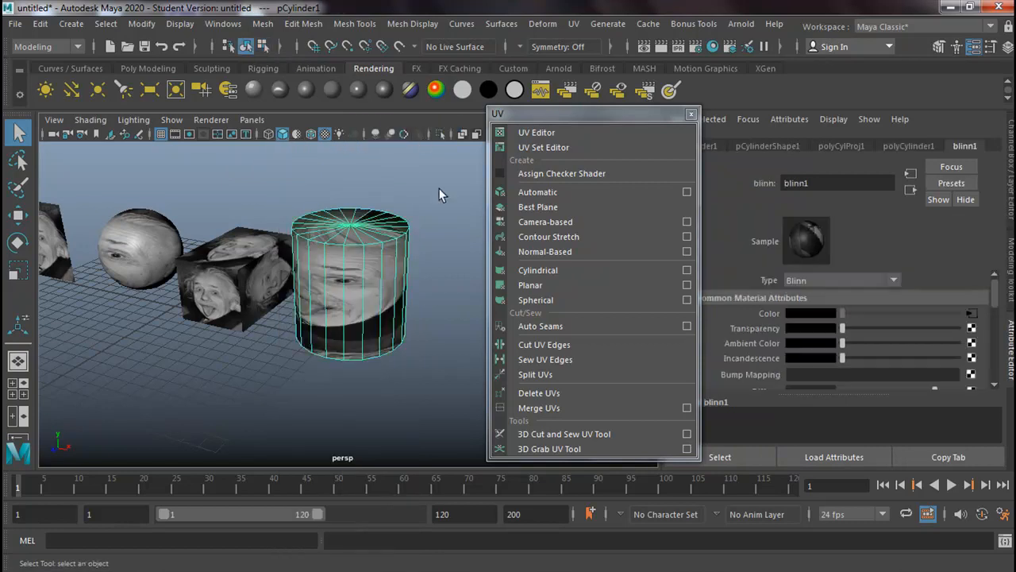
pyautogui.click(530, 287)
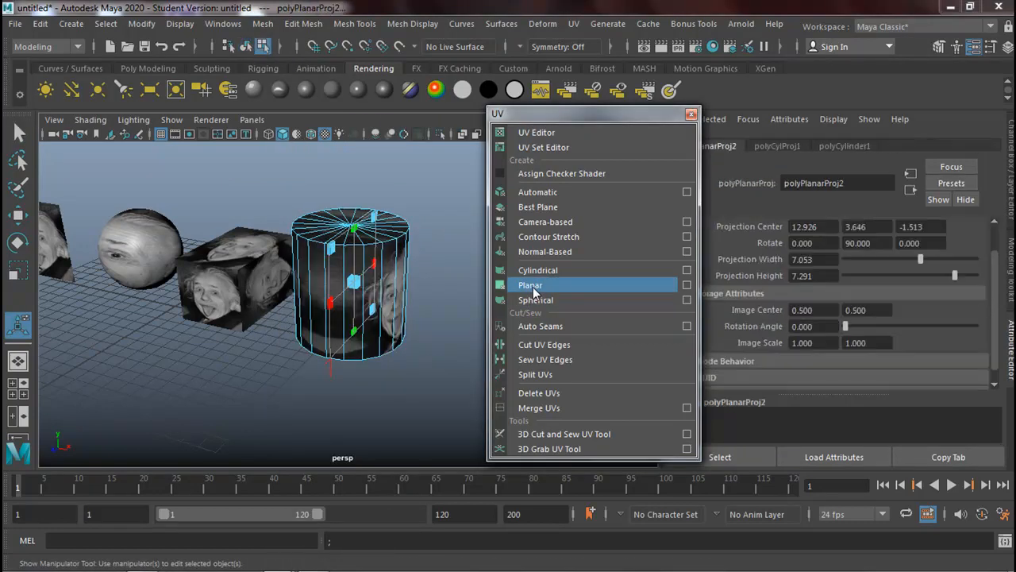
pyautogui.keyDown('alt'); pyautogui.moveTo(456, 306); pyautogui.dragTo(286, 306); pyautogui.keyUp('alt')
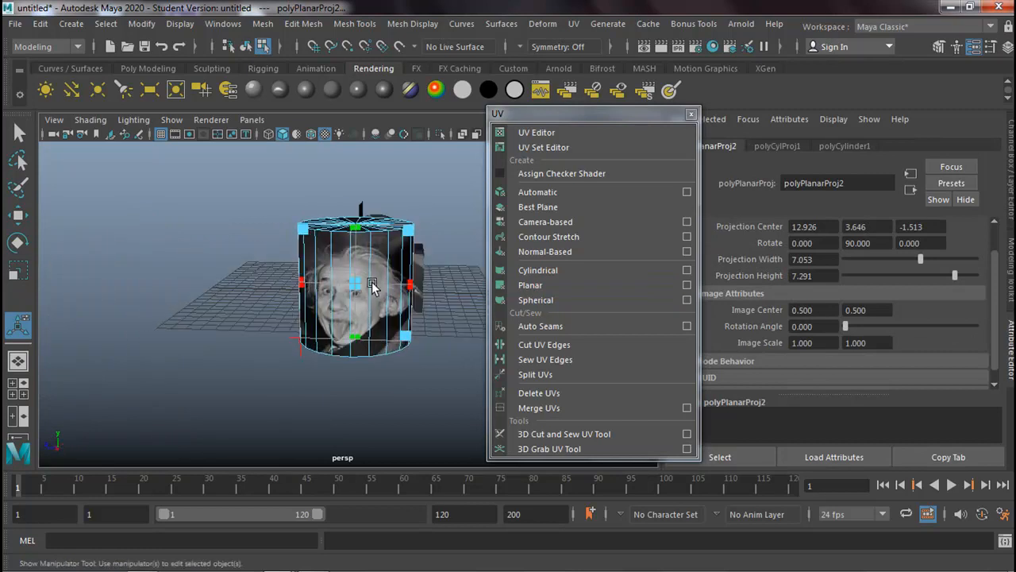
pyautogui.keyDown('alt'); pyautogui.moveTo(369, 310); pyautogui.dragTo(548, 301); pyautogui.keyUp('alt')
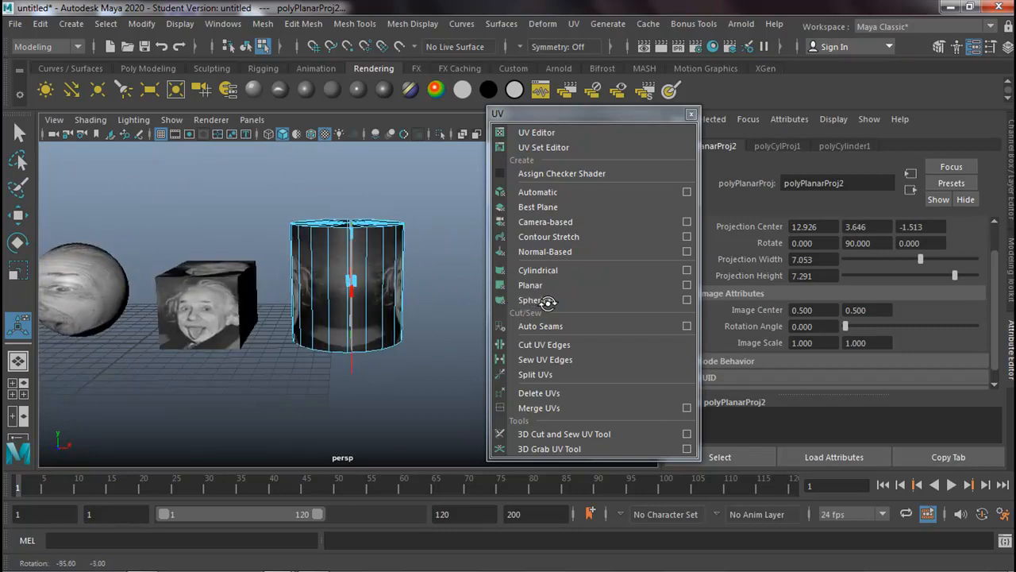
pyautogui.scroll(5, 357, 262)
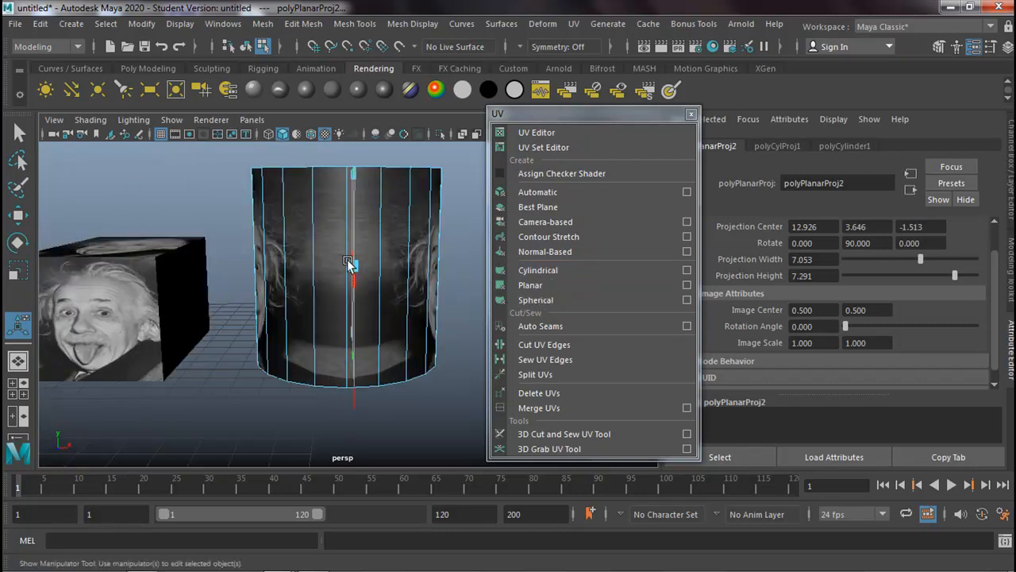
pyautogui.keyDown('alt'); pyautogui.moveTo(361, 270); pyautogui.dragTo(415, 240); pyautogui.keyUp('alt')
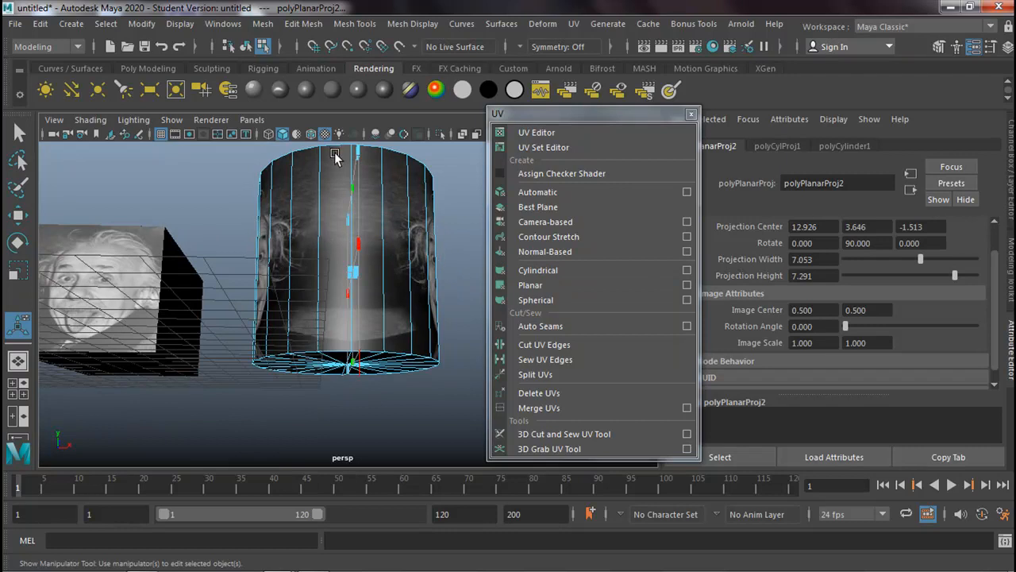
pyautogui.keyDown('alt'); pyautogui.moveTo(374, 326); pyautogui.dragTo(367, 352); pyautogui.keyUp('alt')
pyautogui.keyDown('alt'); pyautogui.moveTo(368, 349); pyautogui.dragTo(237, 293, button='right'); pyautogui.keyUp('alt')
pyautogui.keyDown('alt'); pyautogui.moveTo(236, 293); pyautogui.dragTo(292, 298, button='middle'); pyautogui.keyUp('alt')
pyautogui.keyDown('alt'); pyautogui.moveTo(292, 298); pyautogui.dragTo(323, 291); pyautogui.keyUp('alt')
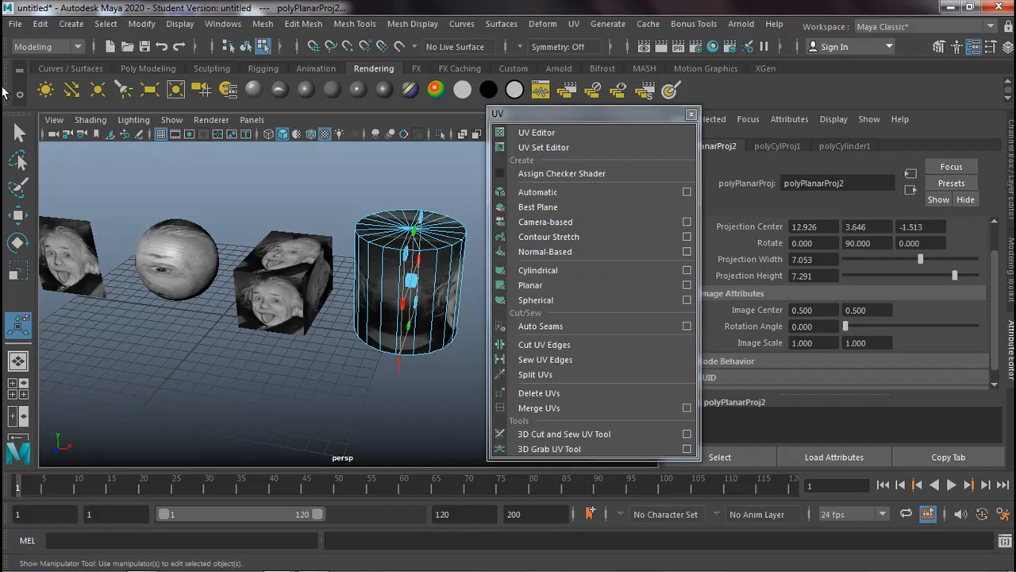
# Start a new scene without saving the current one, close the floating UV menu and show the Channel Box.
pyautogui.click(15, 24)
pyautogui.click(37, 54)
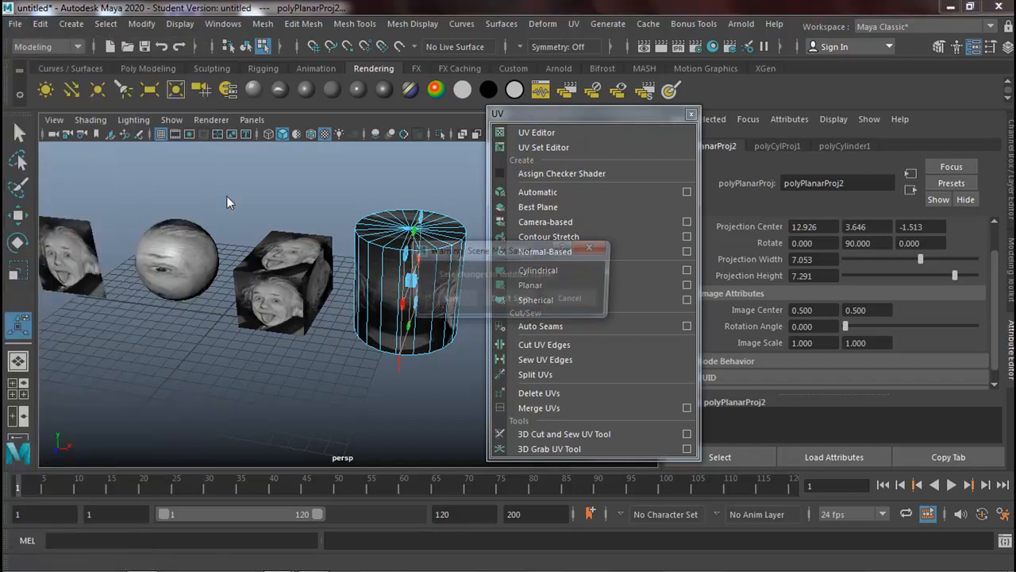
pyautogui.click(510, 300)
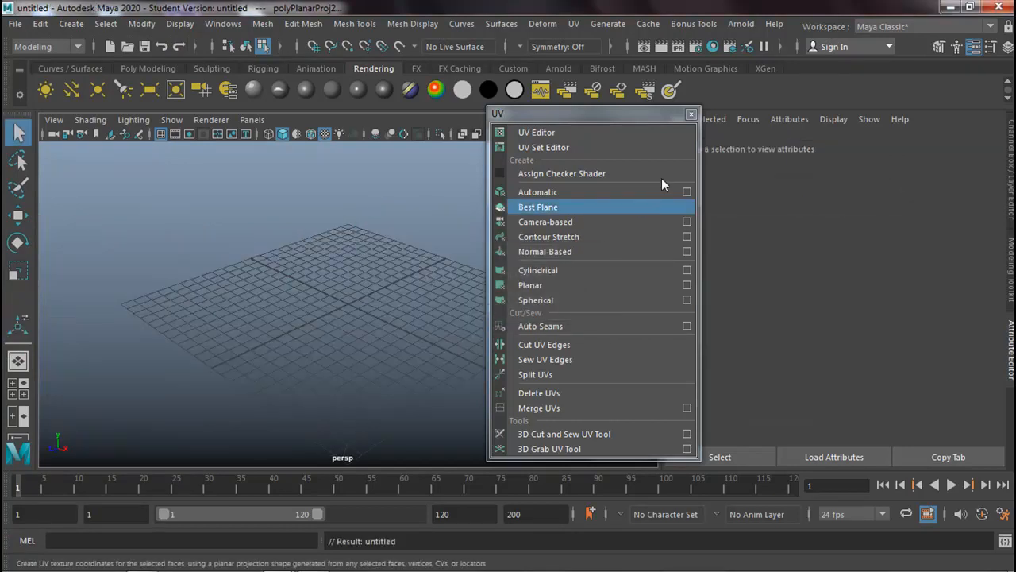
pyautogui.click(692, 113)
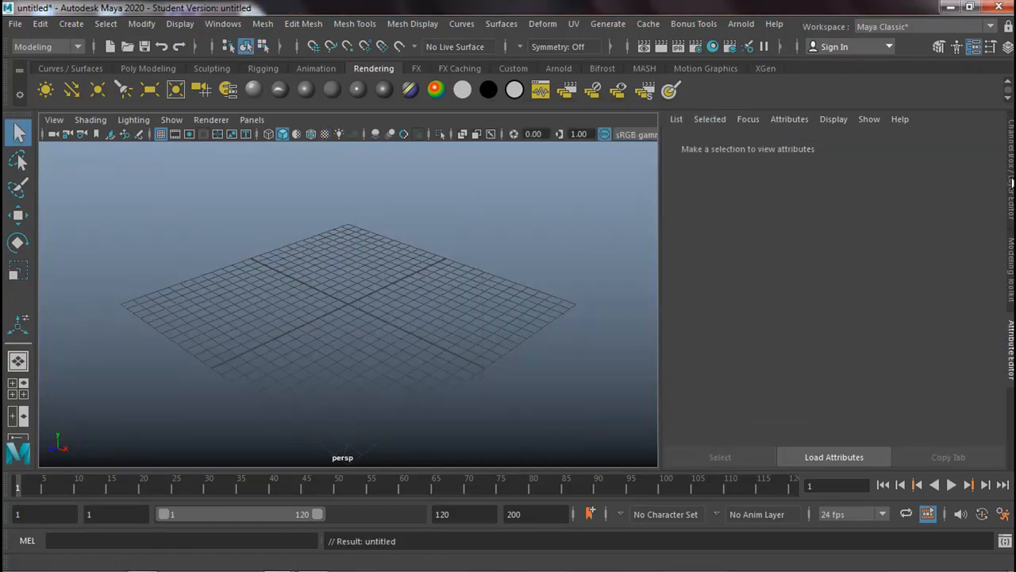
pyautogui.click(1011, 182)
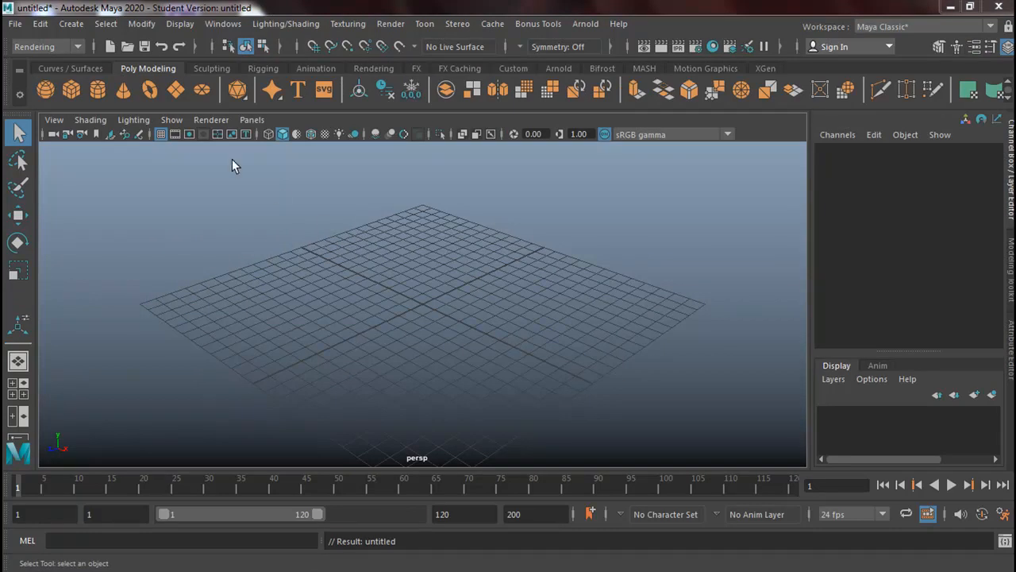
# Create a polygon cylinder on the grid with a radius of about 5.3 and a height of about 11.9, and frame it.
pyautogui.click(97, 89)
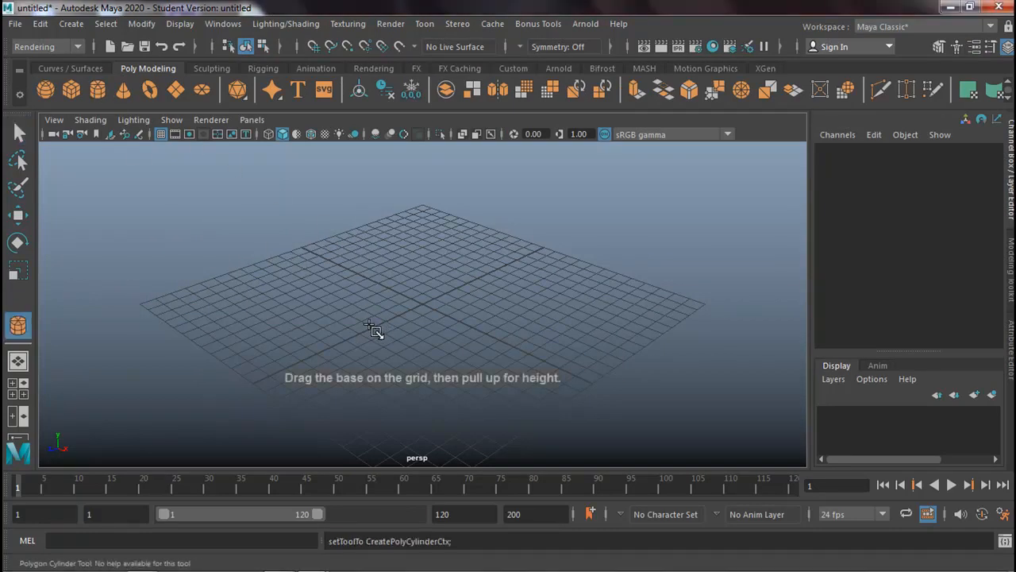
pyautogui.moveTo(366, 312); pyautogui.dragTo(427, 347)
pyautogui.moveTo(398, 294); pyautogui.dragTo(405, 158)
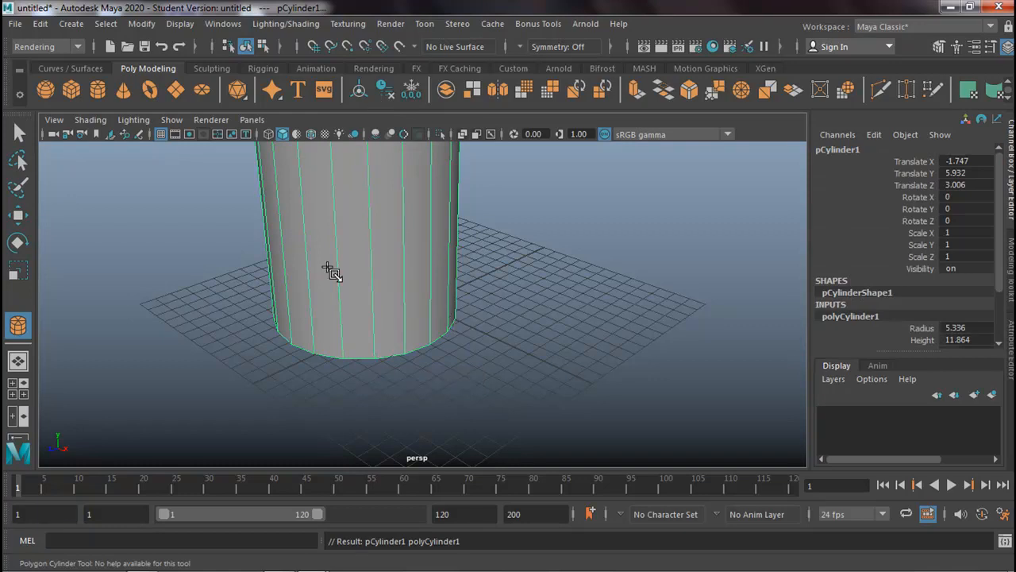
pyautogui.click(20, 132)
pyautogui.press('f')
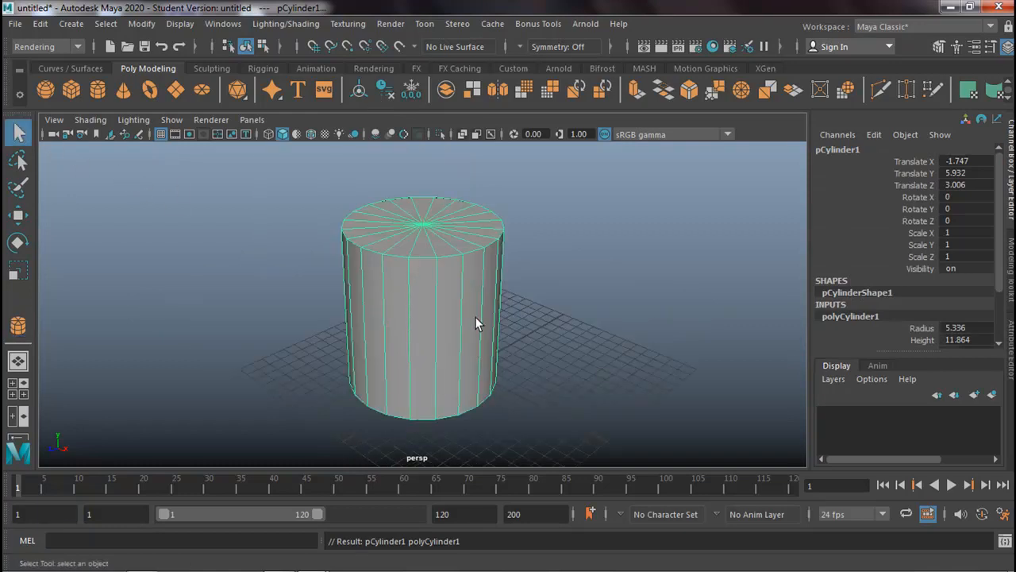
# Assign a new Blinn material to the cylinder and show the material's attributes.
pyautogui.click(379, 69)
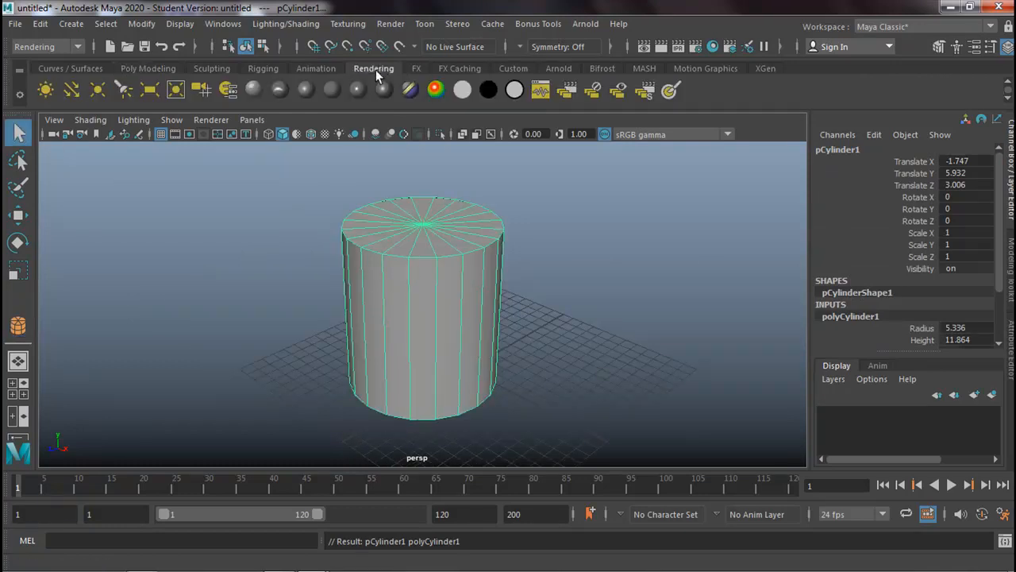
pyautogui.click(308, 89)
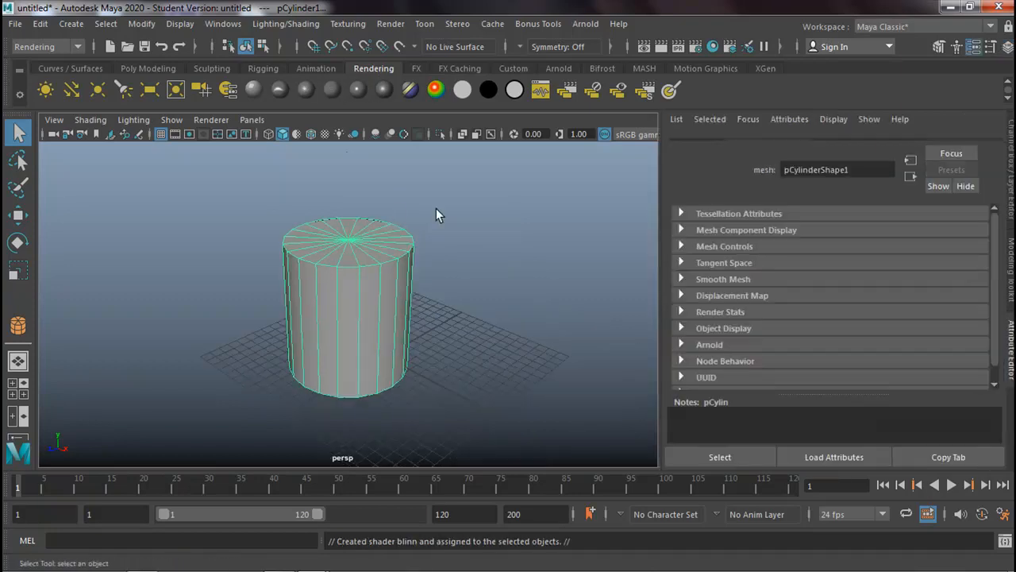
pyautogui.click(899, 146)
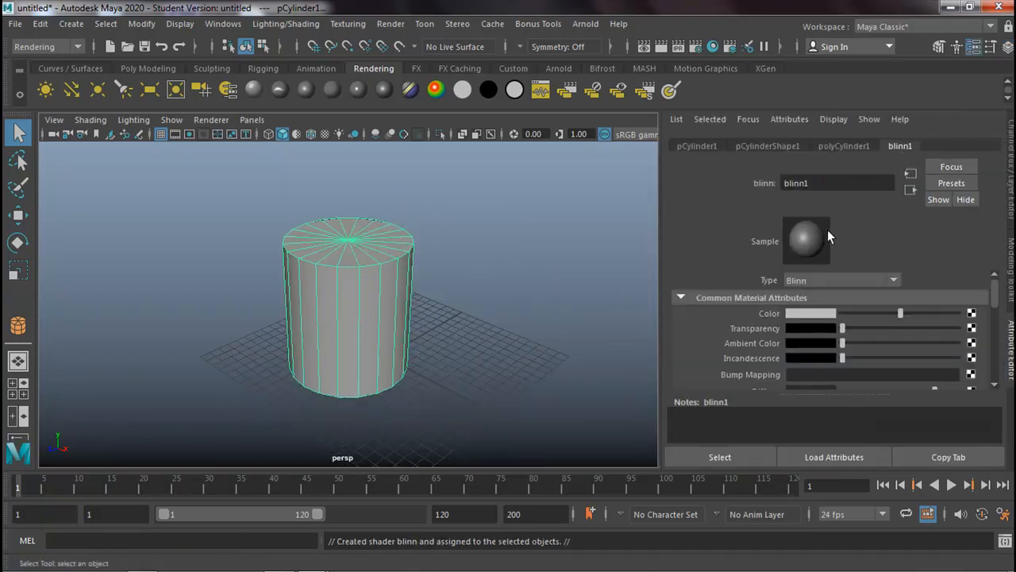
# Map the Blinn material's Color to a file texture using oil_drum.jpg, and display textures in the viewport.
pyautogui.click(971, 312)
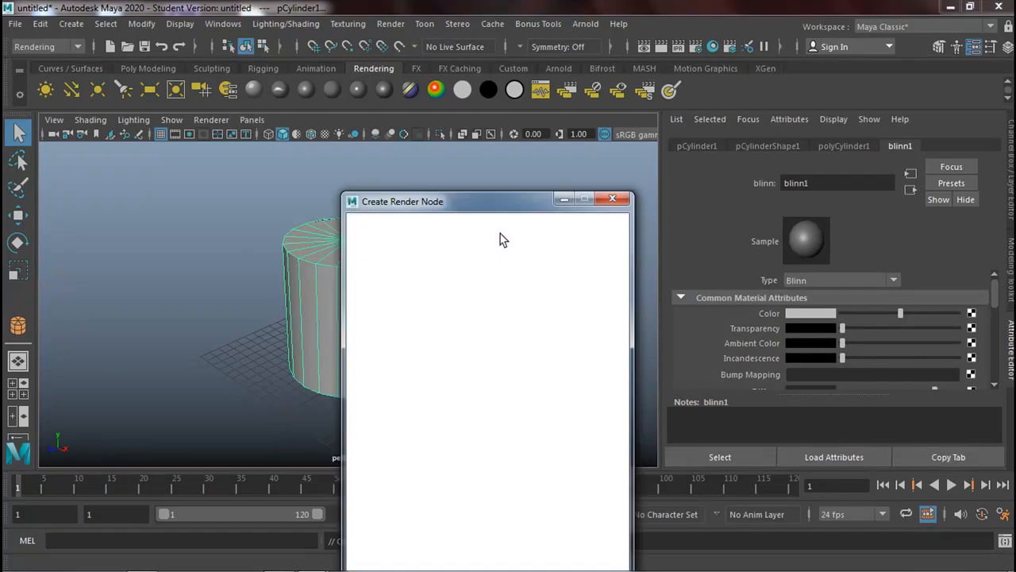
pyautogui.click(474, 324)
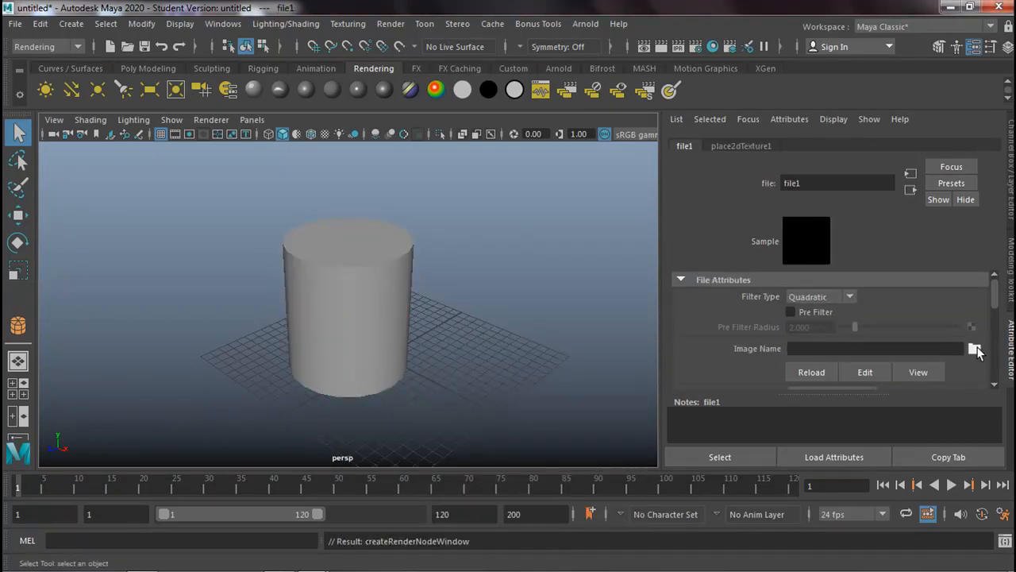
pyautogui.click(975, 349)
pyautogui.click(216, 109)
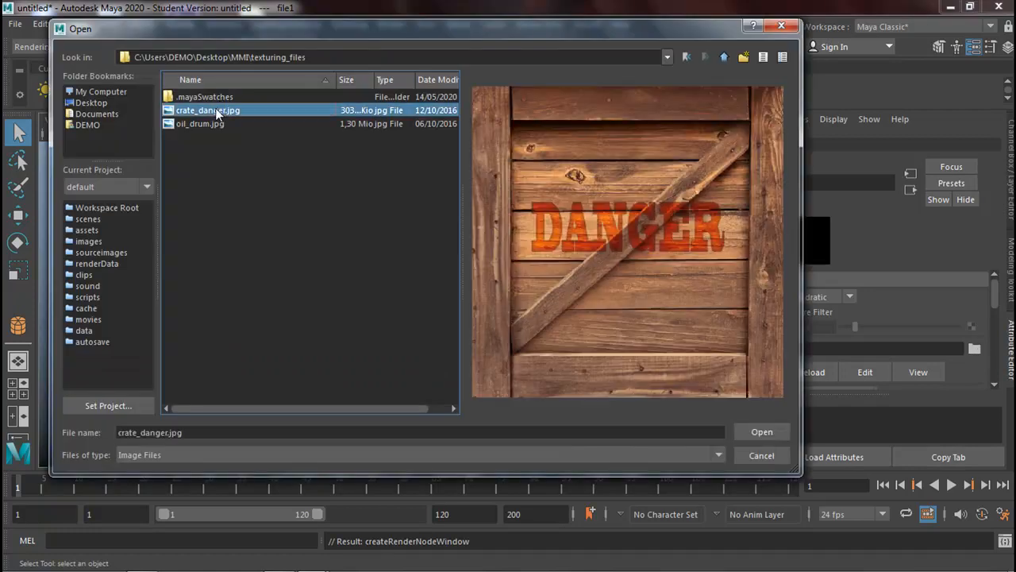
pyautogui.click(210, 123)
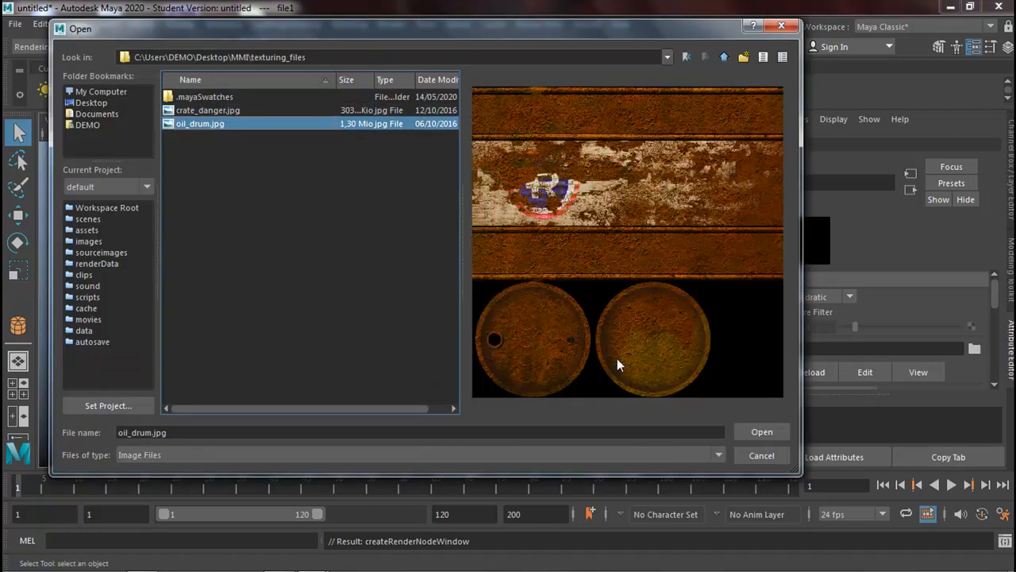
pyautogui.click(758, 432)
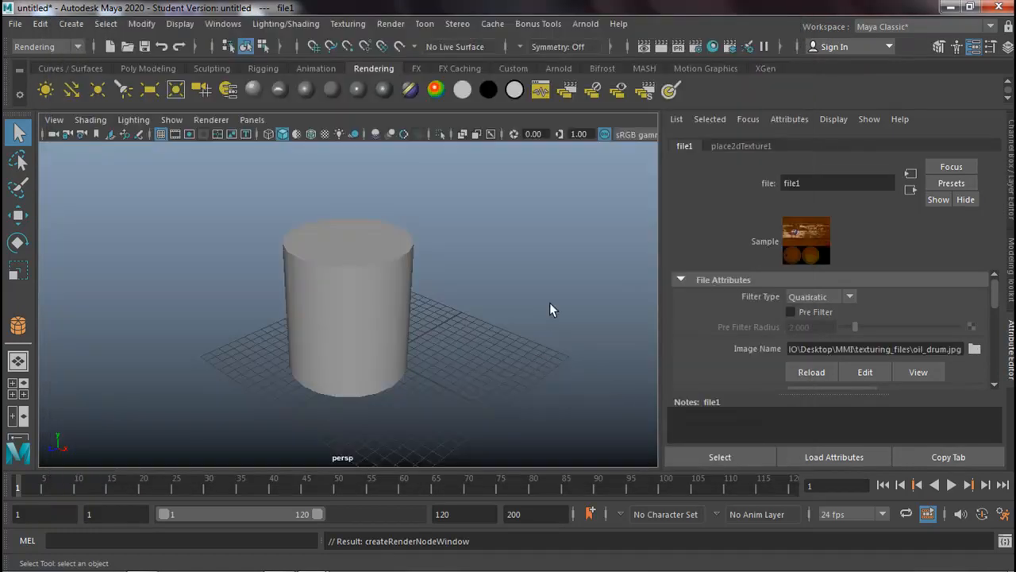
pyautogui.click(322, 132)
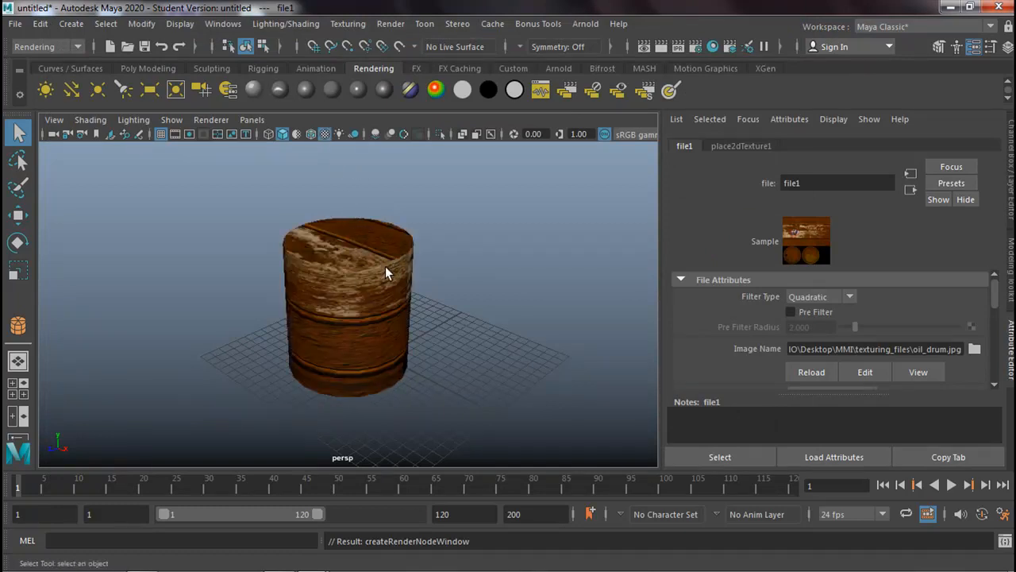
pyautogui.scroll(3, 472, 268)
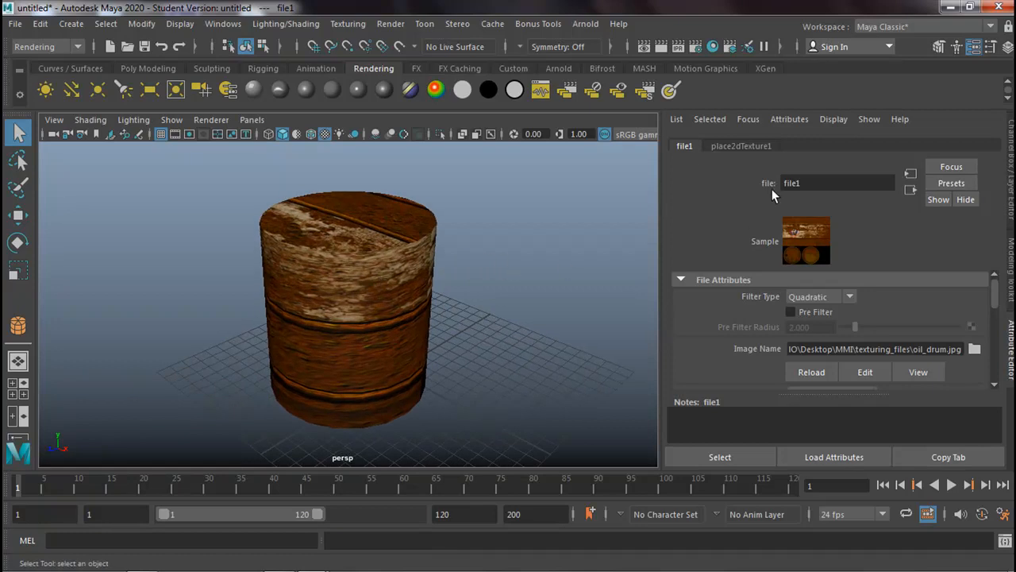
# Switch to the UV Editing workspace and select the cylinder to display its UV layout.
pyautogui.click(991, 28)
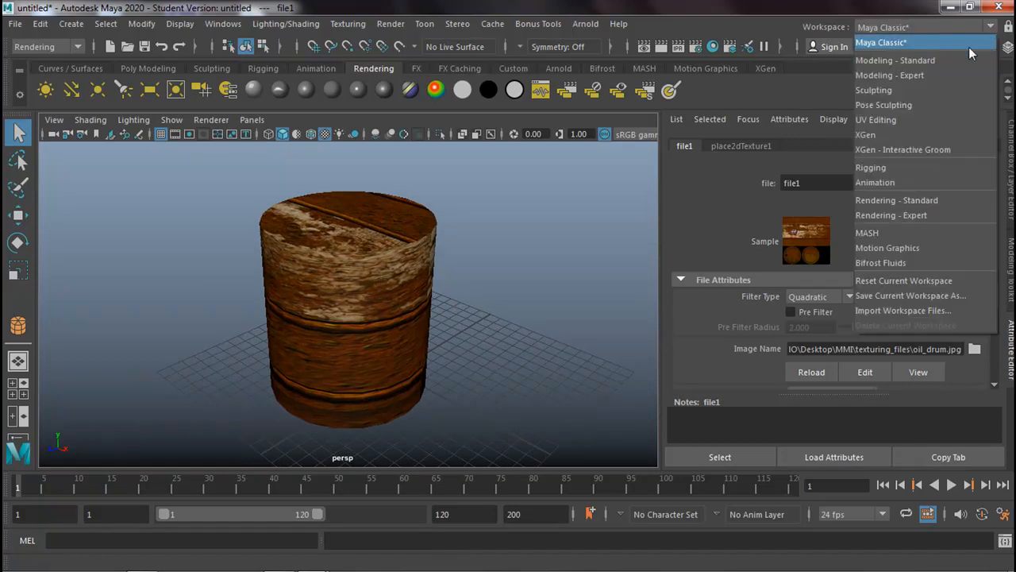
pyautogui.click(894, 120)
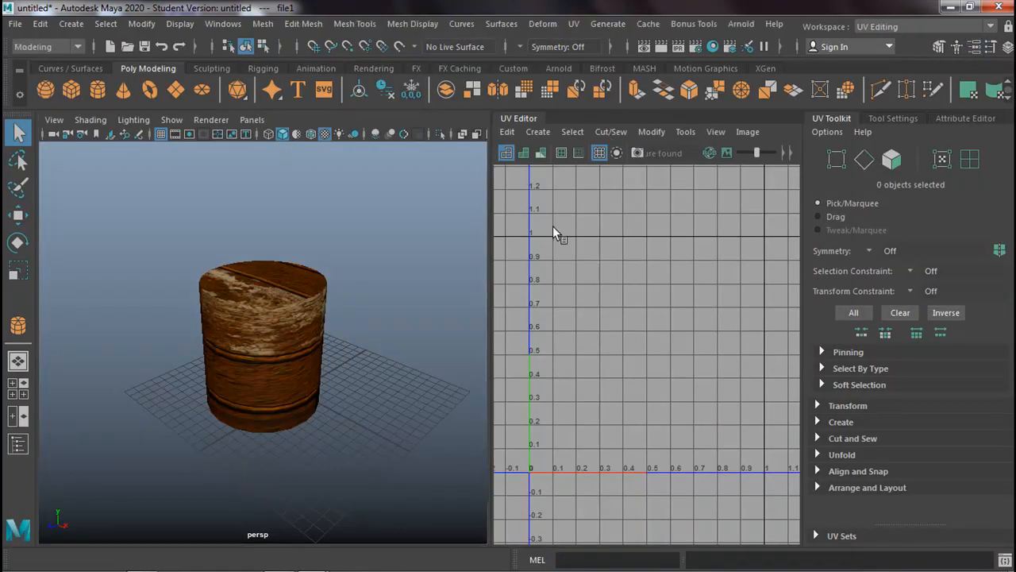
pyautogui.click(296, 325)
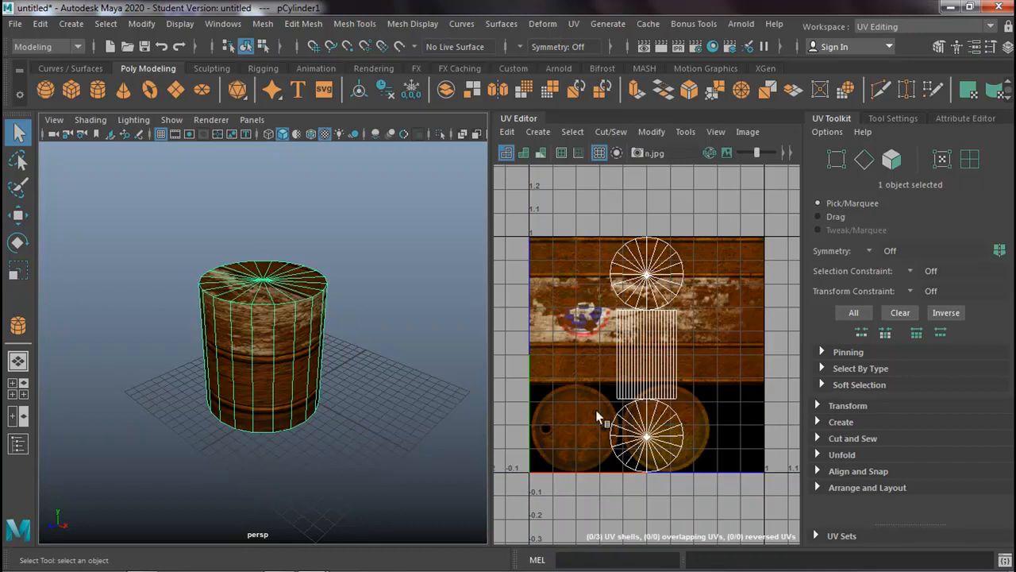
# Select the faces of the cylinder's top cap in the UV layout and move that shell onto the drum lid with the hole.
pyautogui.keyDown('alt'); pyautogui.moveTo(161, 288); pyautogui.dragTo(330, 254, button='right'); pyautogui.keyUp('alt')
pyautogui.keyDown('alt'); pyautogui.moveTo(329, 254); pyautogui.dragTo(336, 295); pyautogui.keyUp('alt')
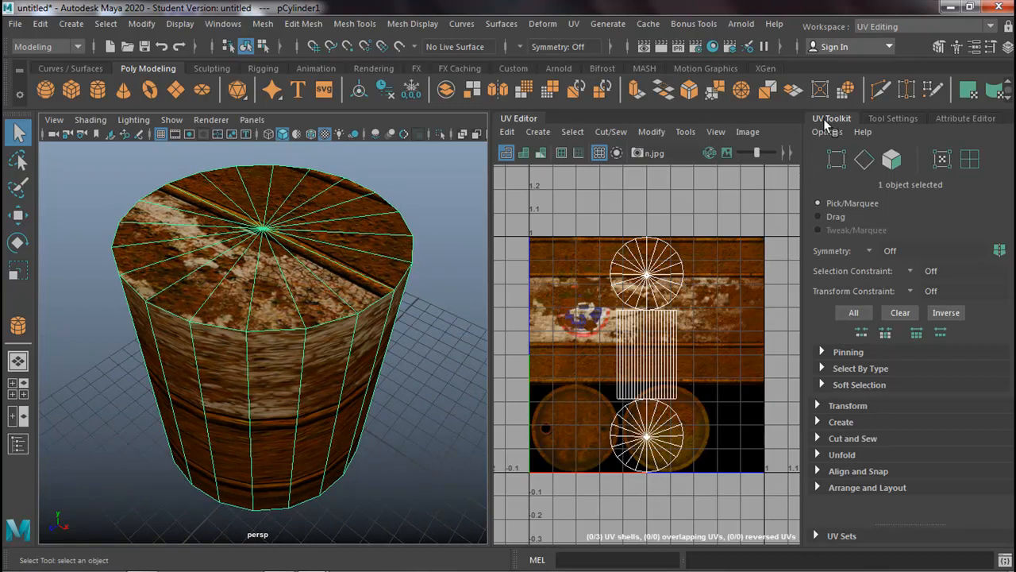
pyautogui.click(891, 161)
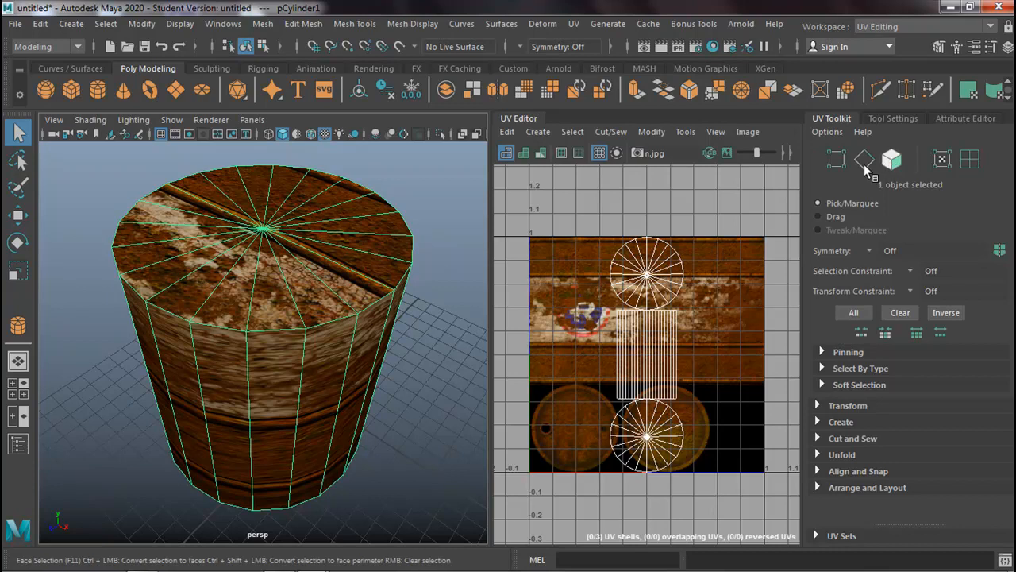
pyautogui.moveTo(636, 220); pyautogui.dragTo(689, 303)
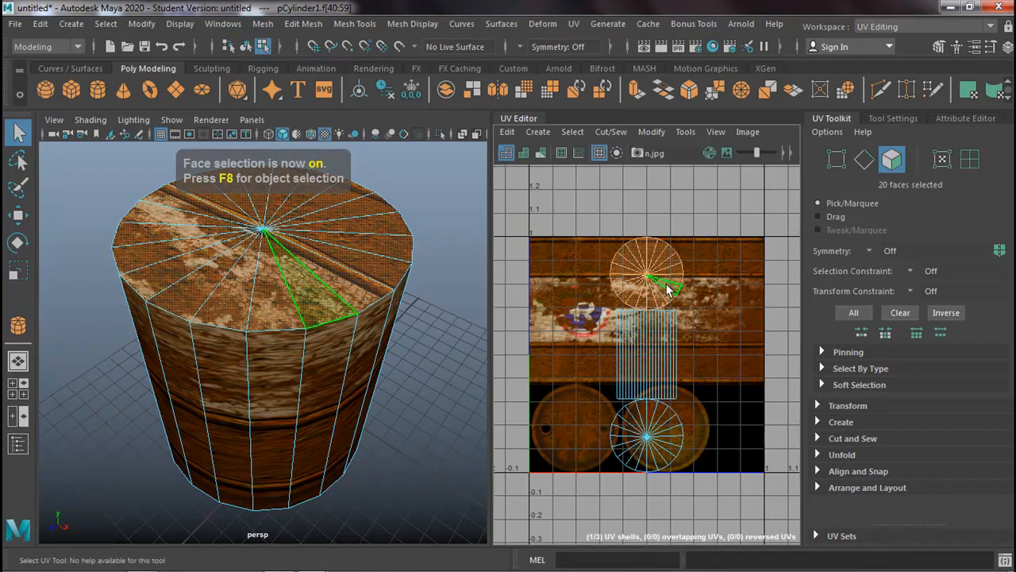
pyautogui.click(18, 215)
pyautogui.moveTo(647, 279); pyautogui.dragTo(576, 429)
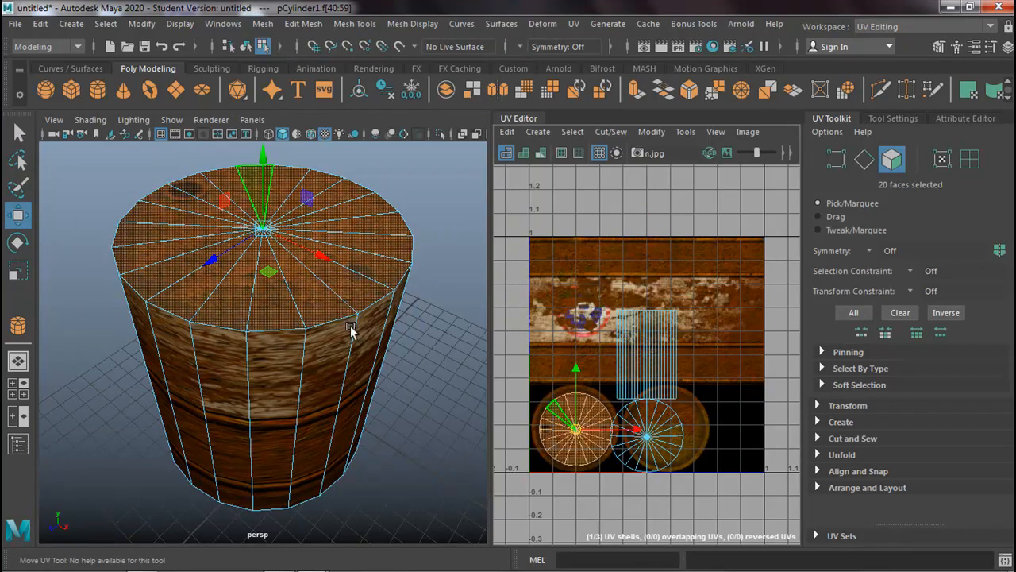
# Move the cylinder's rectangular side UV shell up onto the painted drum-wall area of the texture.
pyautogui.click(671, 364)
pyautogui.moveTo(647, 338); pyautogui.dragTo(647, 292)
# Move the bottom cap's UV shell onto the drum lid without the hole and centre it there.
pyautogui.click(647, 439)
pyautogui.moveTo(648, 433); pyautogui.dragTo(644, 403)
pyautogui.scroll(5, 672, 425)
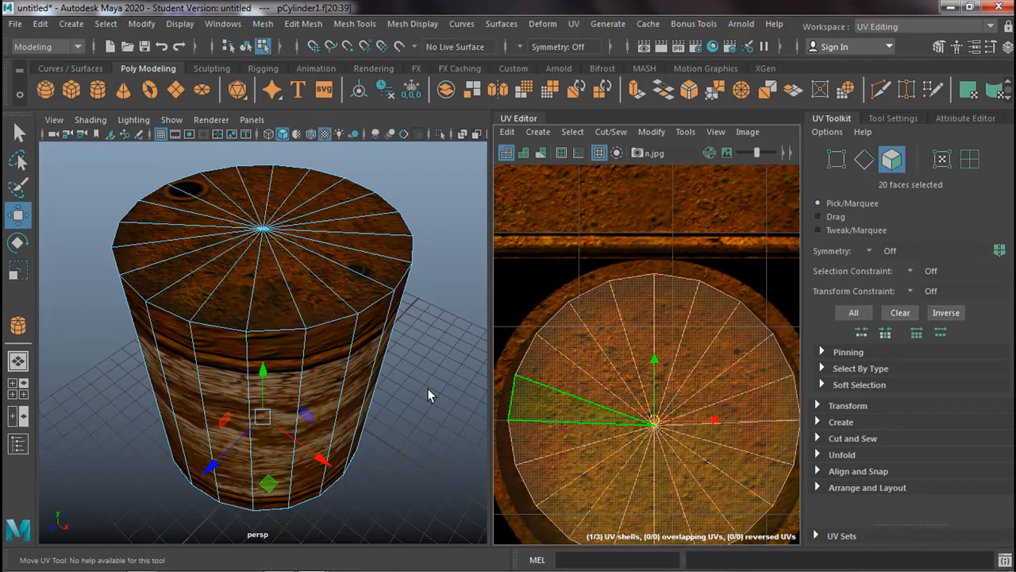
pyautogui.keyDown('alt'); pyautogui.moveTo(431, 392); pyautogui.dragTo(372, 243); pyautogui.keyUp('alt')
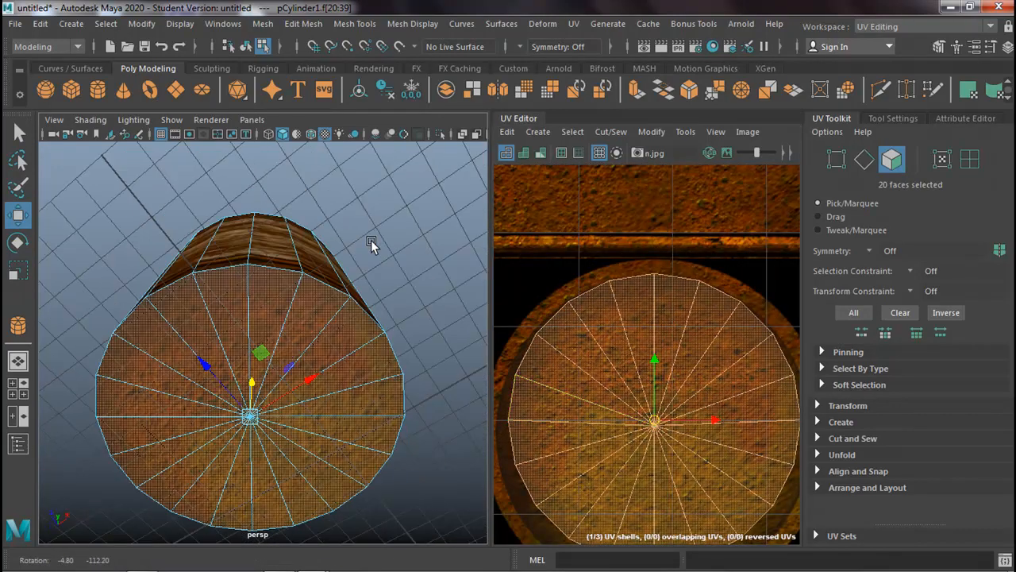
pyautogui.scroll(-2, 607, 405)
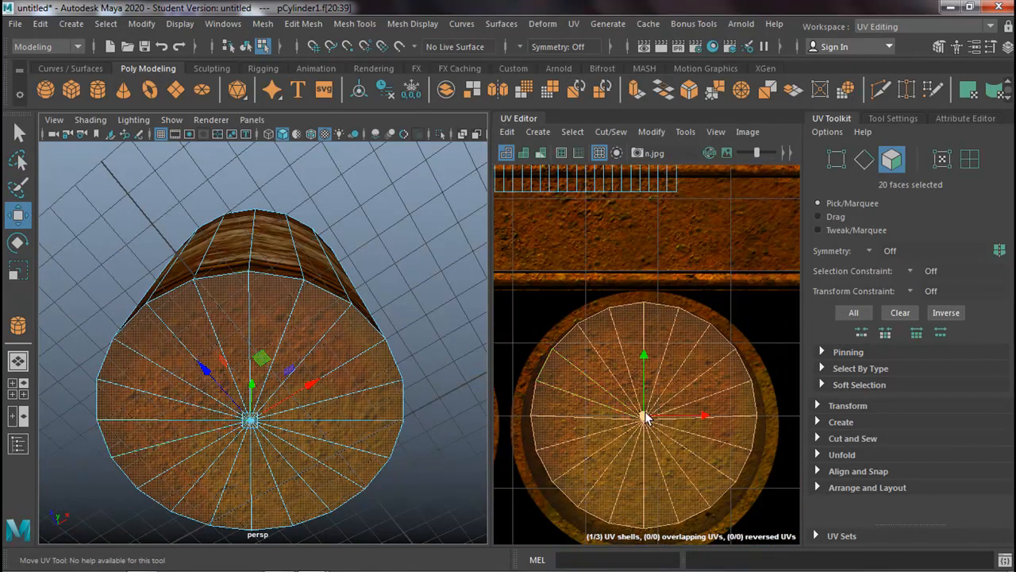
pyautogui.moveTo(646, 416); pyautogui.dragTo(648, 429)
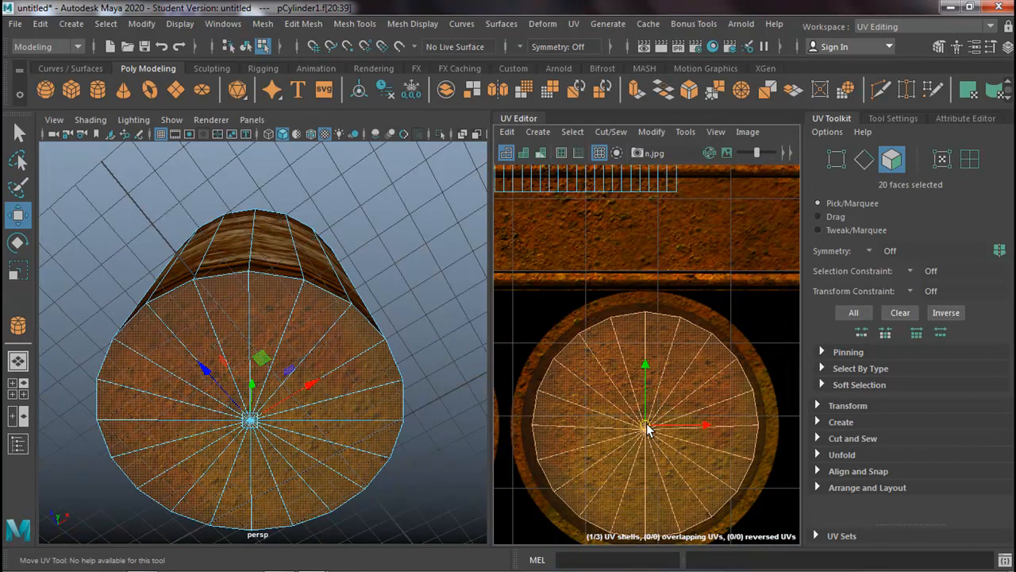
pyautogui.scroll(-2, 663, 397)
pyautogui.scroll(1, 658, 409)
pyautogui.scroll(1, 659, 429)
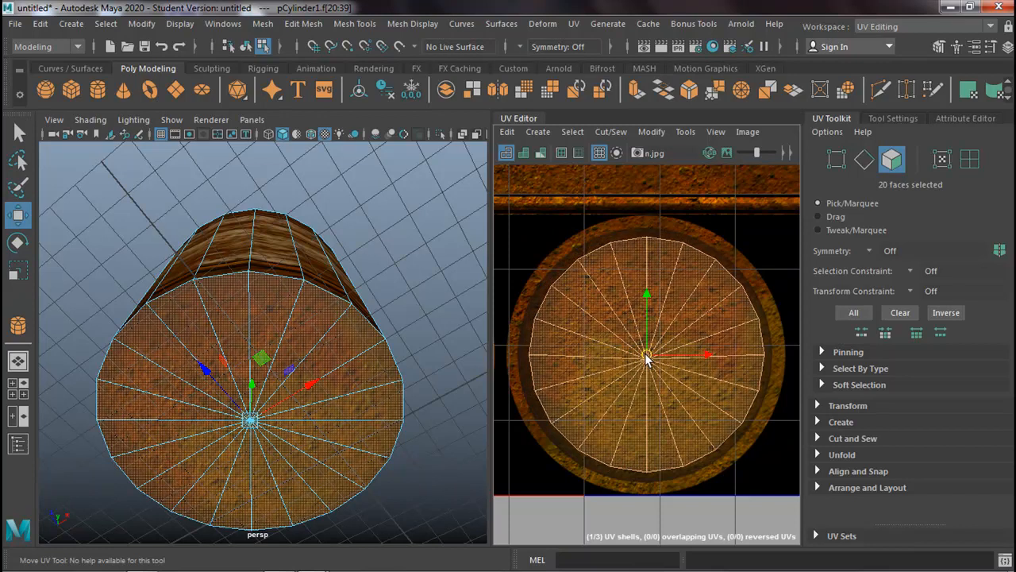
# Scale up the bottom cap's UV shell uniformly until its outline matches the rim of the drum lid.
pyautogui.click(16, 272)
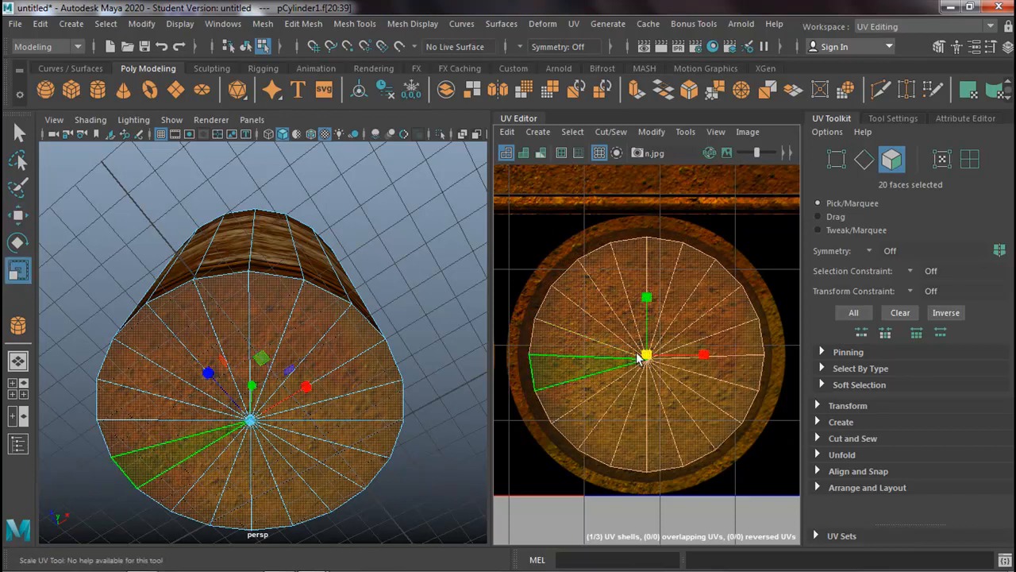
pyautogui.moveTo(647, 357); pyautogui.dragTo(658, 349)
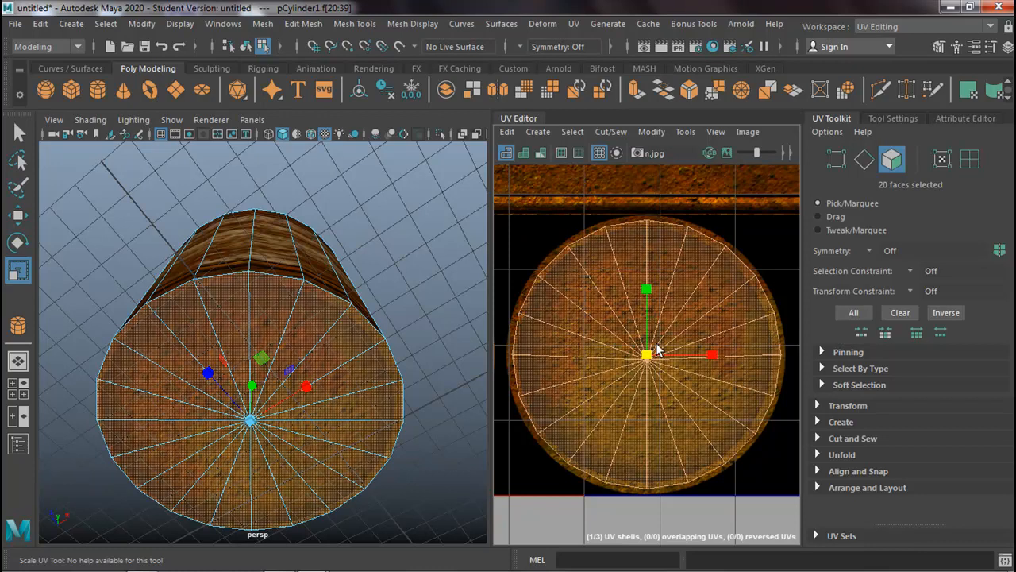
pyautogui.moveTo(658, 349); pyautogui.dragTo(659, 353)
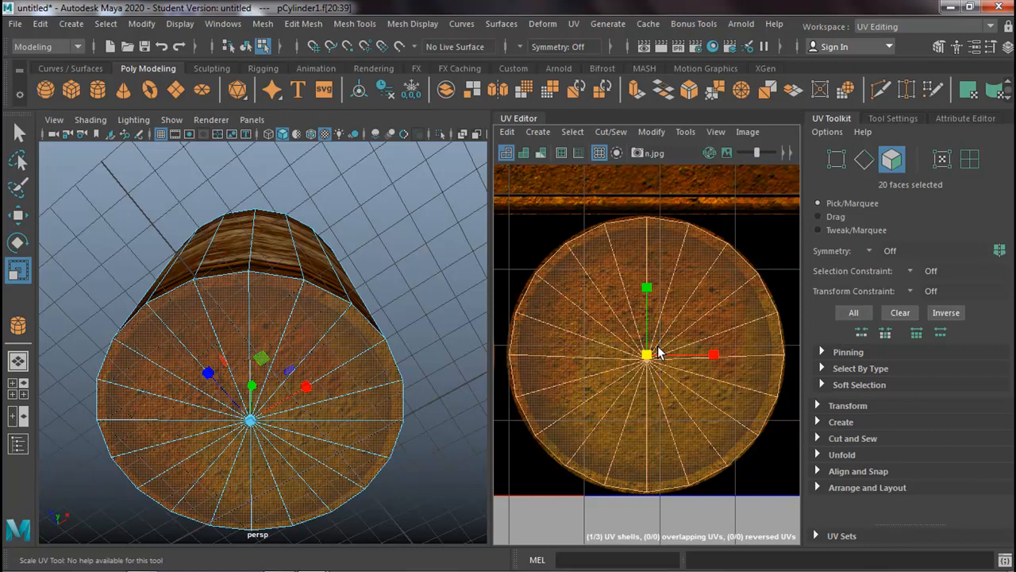
pyautogui.keyDown('alt'); pyautogui.moveTo(632, 342); pyautogui.dragTo(467, 337, button='right'); pyautogui.keyUp('alt')
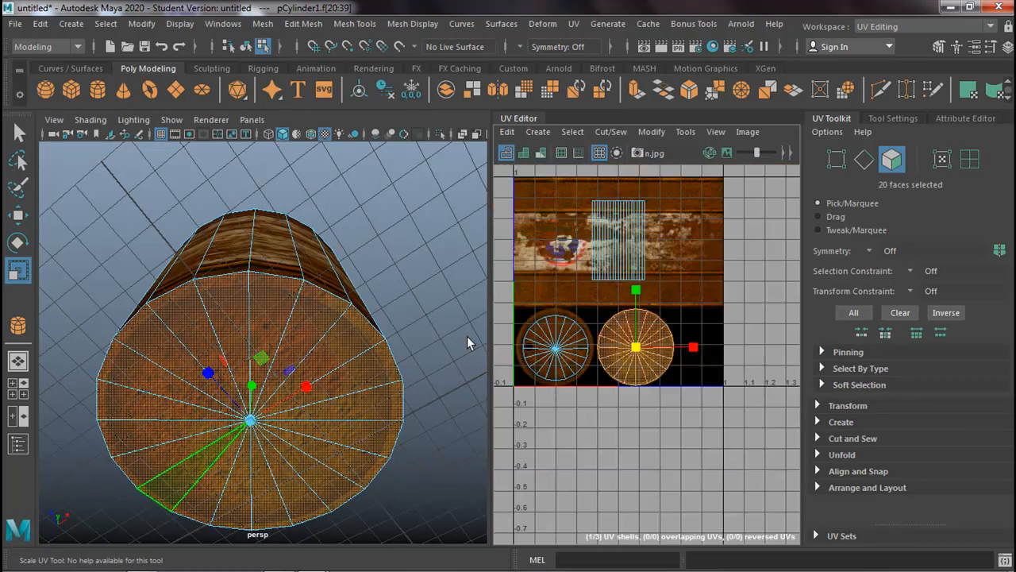
pyautogui.keyDown('alt'); pyautogui.moveTo(357, 261); pyautogui.dragTo(393, 299, button='middle'); pyautogui.keyUp('alt')
pyautogui.keyDown('alt'); pyautogui.moveTo(394, 299); pyautogui.dragTo(373, 432); pyautogui.keyUp('alt')
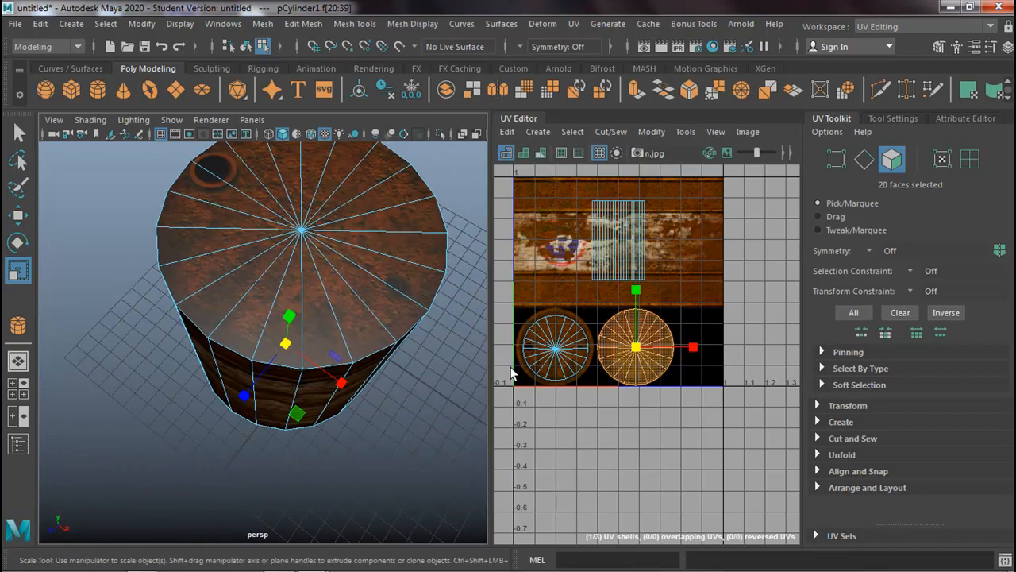
# Centre the top cap's UV shell on the drum lid with the hole and scale it uniformly to match the lid's rim.
pyautogui.click(553, 348)
pyautogui.moveTo(537, 408); pyautogui.dragTo(575, 308)
pyautogui.press('f')
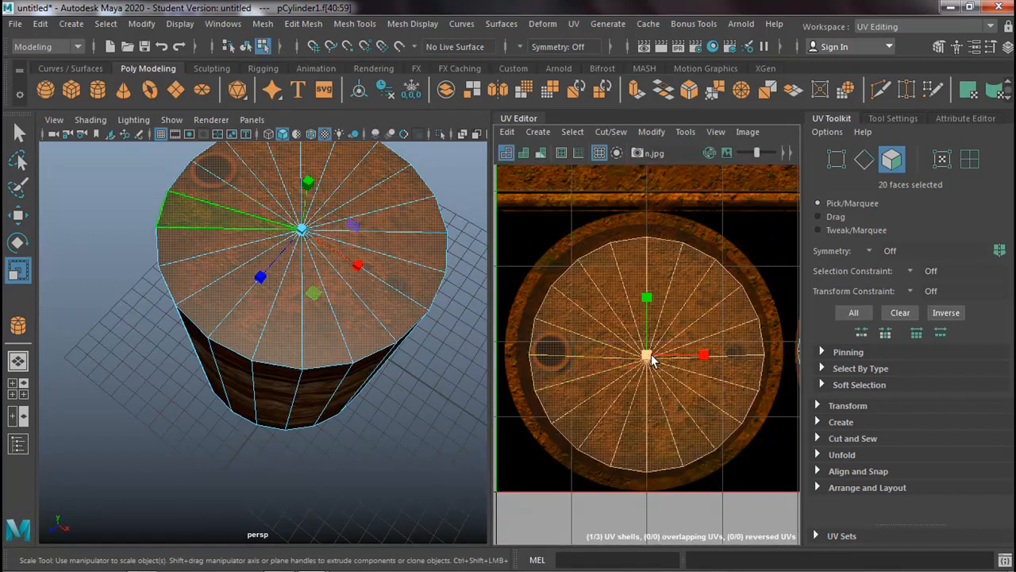
pyautogui.press('w')
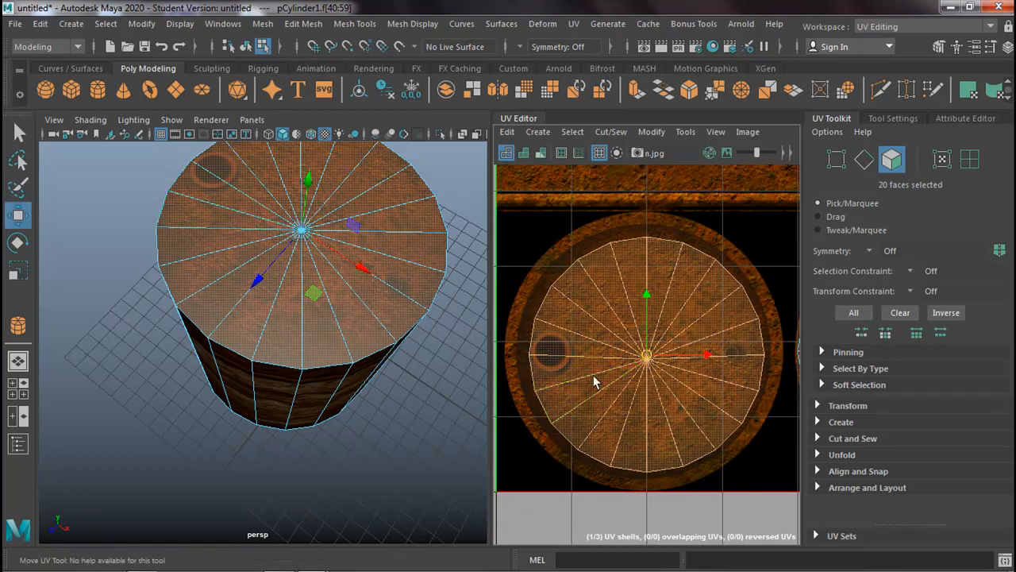
pyautogui.moveTo(648, 355); pyautogui.dragTo(647, 358)
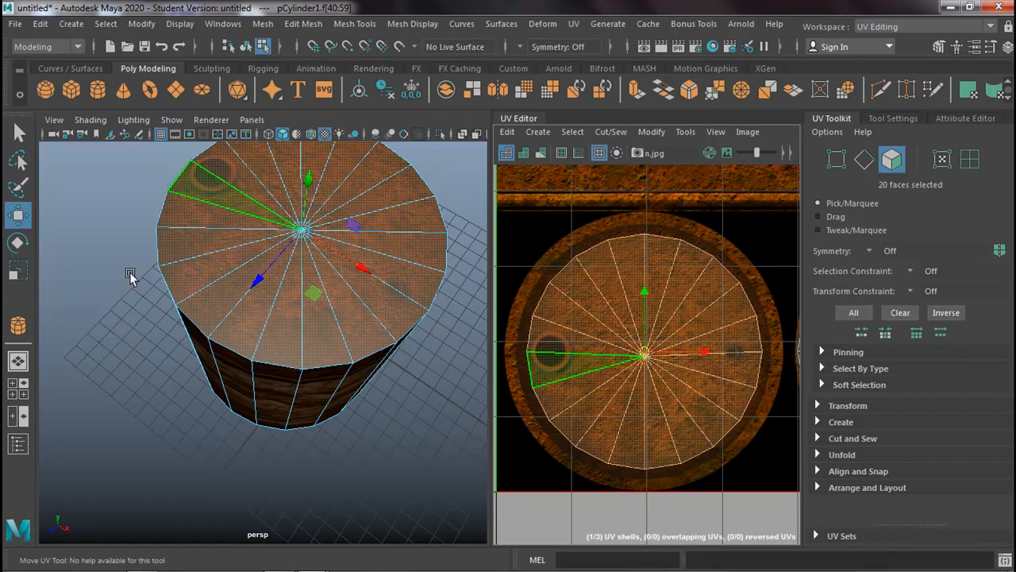
pyautogui.press('r')
pyautogui.moveTo(646, 360); pyautogui.dragTo(659, 360)
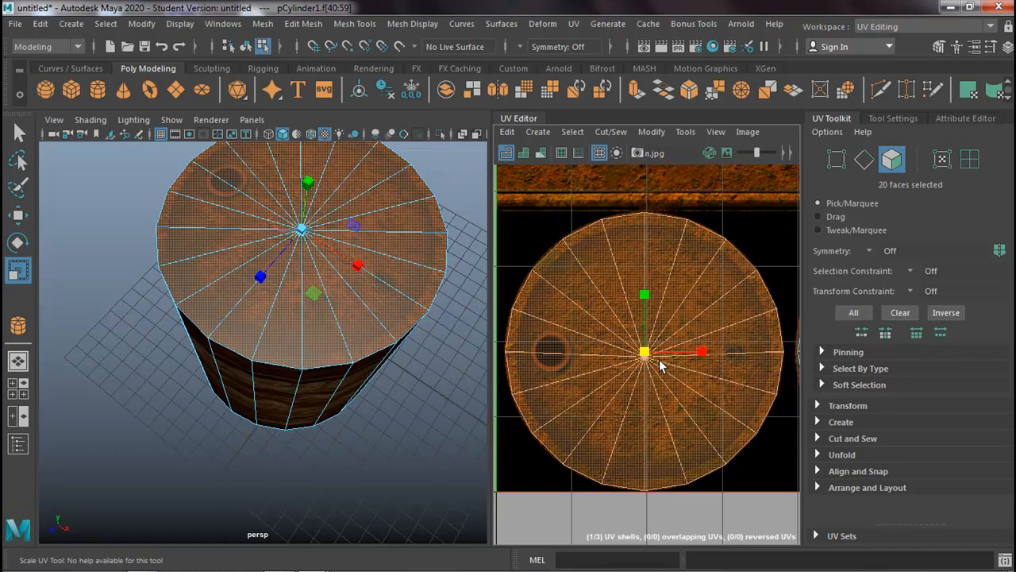
pyautogui.click(450, 390)
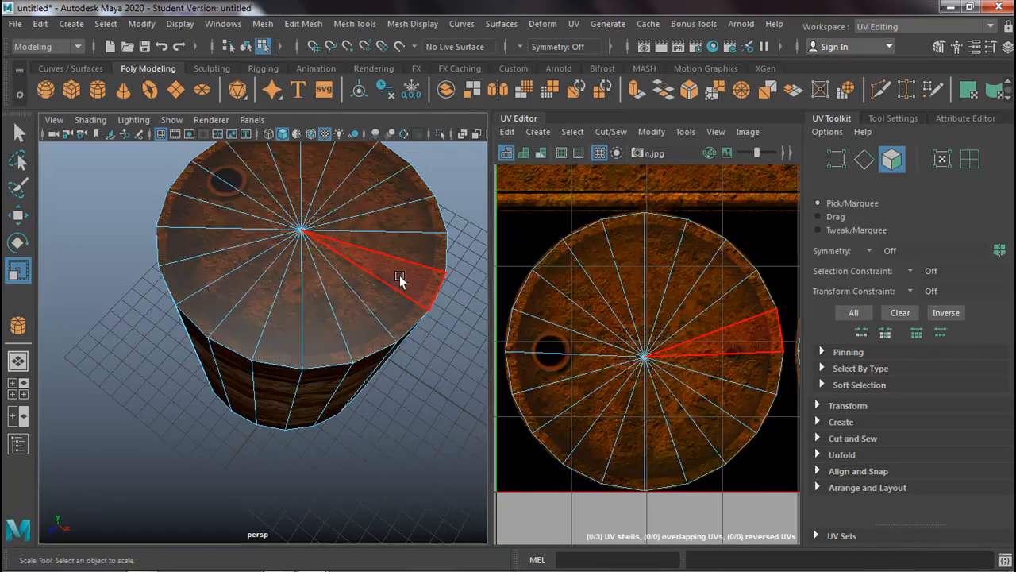
# Stretch the cylinder's side UV shell to the full height of the drum-wall area and the full width of the texture.
pyautogui.scroll(-9, 601, 322)
pyautogui.moveTo(617, 247); pyautogui.dragTo(703, 283)
pyautogui.scroll(5, 662, 272)
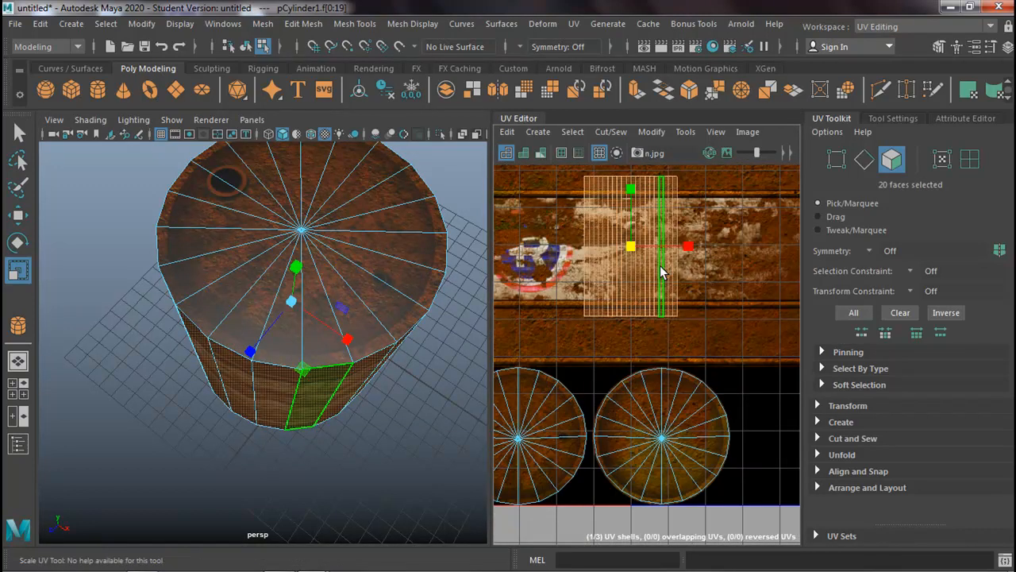
pyautogui.scroll(-3, 661, 272)
pyautogui.moveTo(646, 195); pyautogui.dragTo(647, 161)
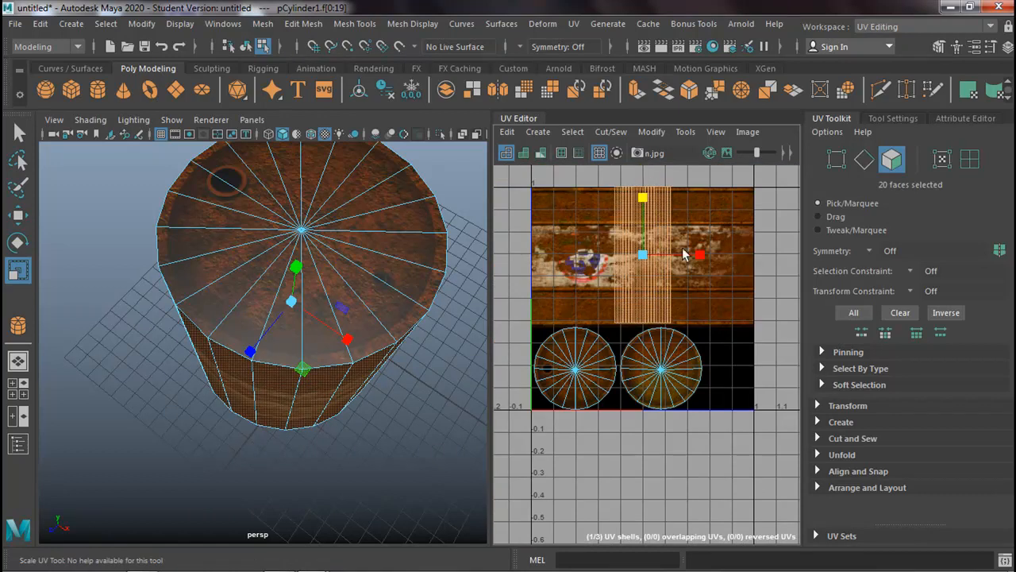
pyautogui.moveTo(699, 255); pyautogui.dragTo(769, 262)
pyautogui.moveTo(843, 280); pyautogui.dragTo(871, 282)
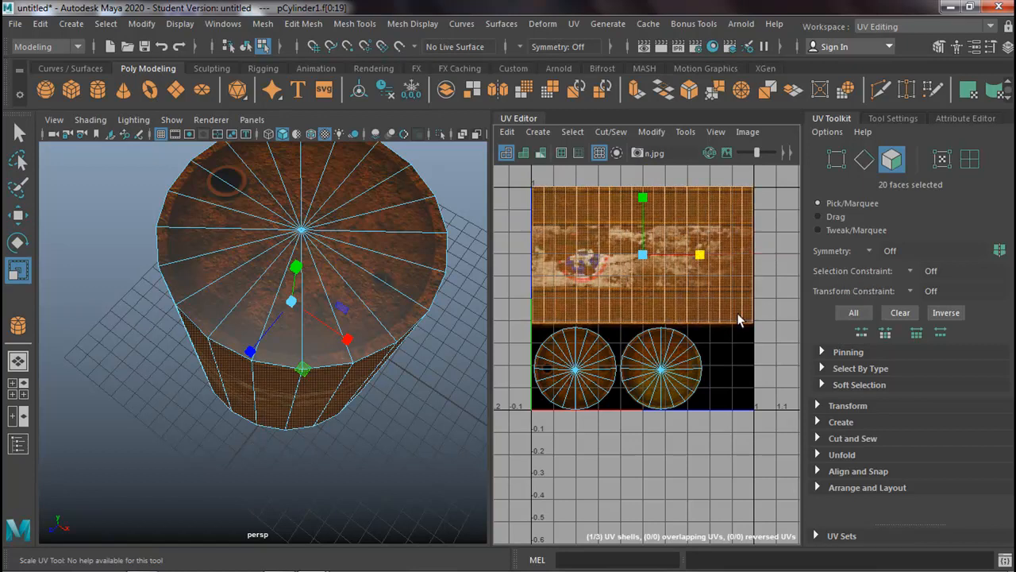
pyautogui.click(461, 387)
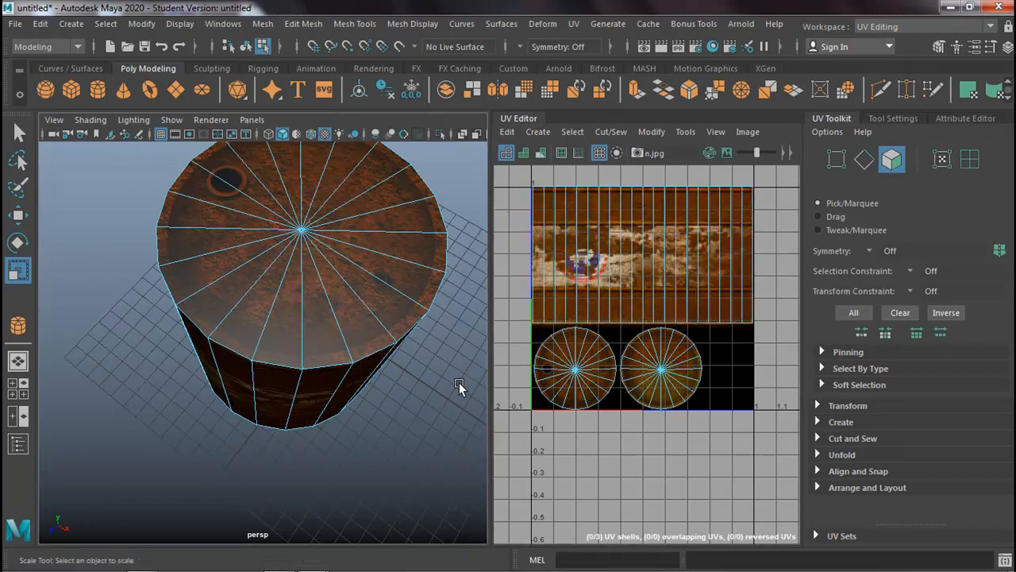
# Return to object selection with the drum deselected and switch the workspace to Maya Classic.
pyautogui.keyDown('alt'); pyautogui.moveTo(425, 385); pyautogui.dragTo(309, 358); pyautogui.keyUp('alt')
pyautogui.moveTo(309, 359); pyautogui.dragTo(383, 127, button='right')
pyautogui.click(352, 342)
pyautogui.keyDown('alt'); pyautogui.moveTo(352, 341); pyautogui.dragTo(451, 365); pyautogui.keyUp('alt')
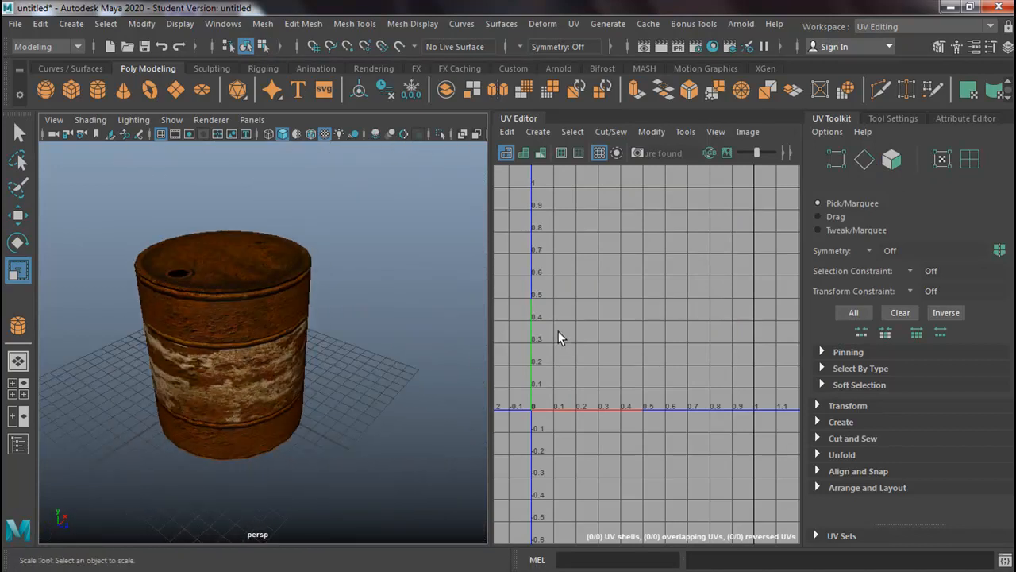
pyautogui.click(990, 27)
pyautogui.click(952, 41)
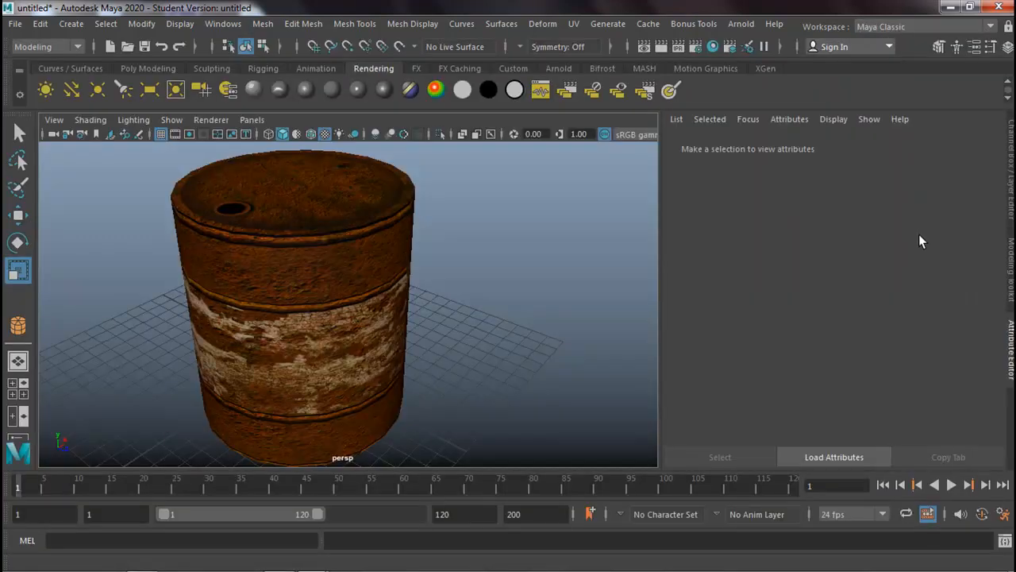
pyautogui.click(1010, 351)
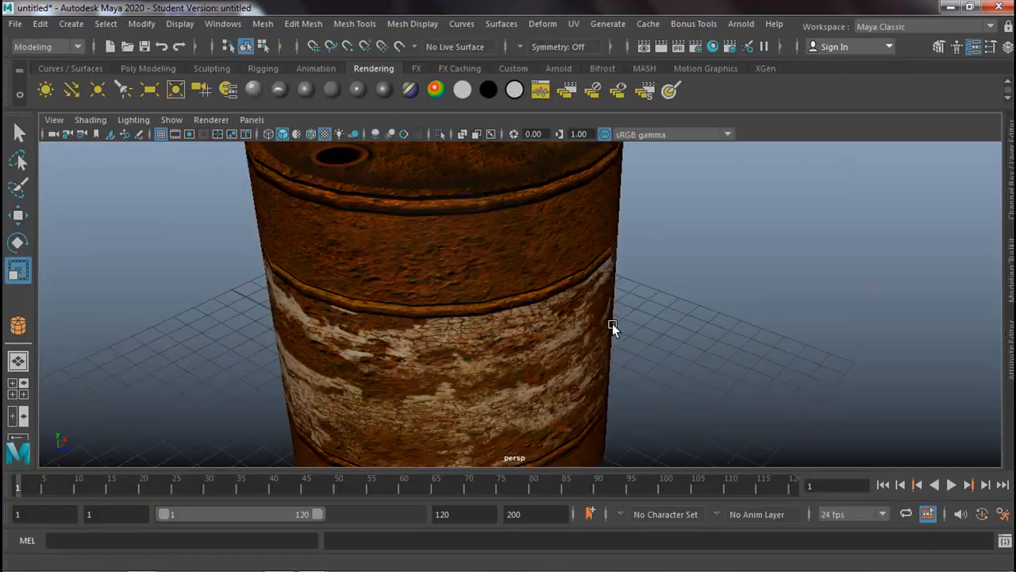
# Darken the Specular Color of the drum's blinn1 material and inspect the deselected drum from around its side.
pyautogui.click(541, 342)
pyautogui.click(1009, 357)
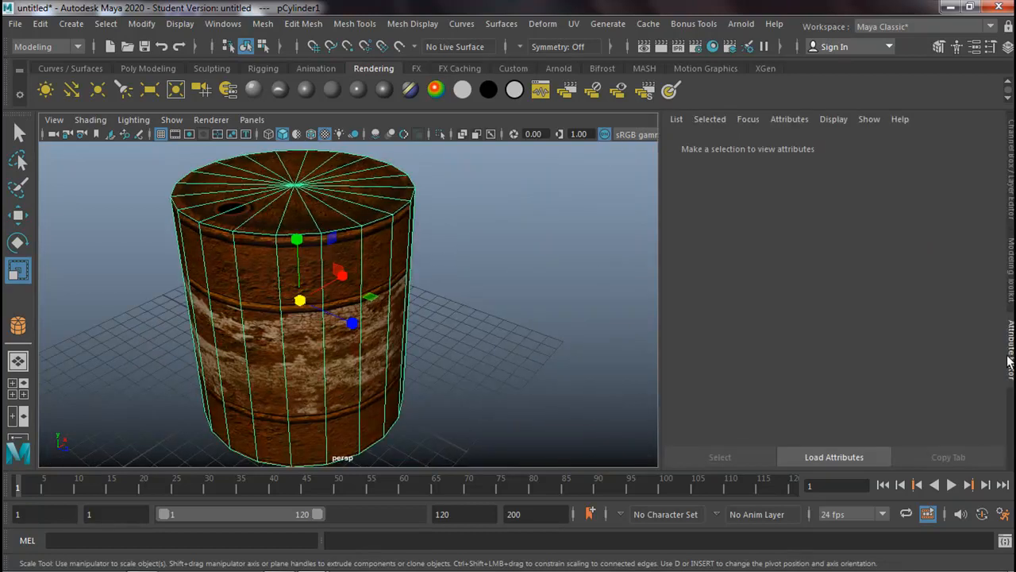
pyautogui.scroll(-5, 886, 325)
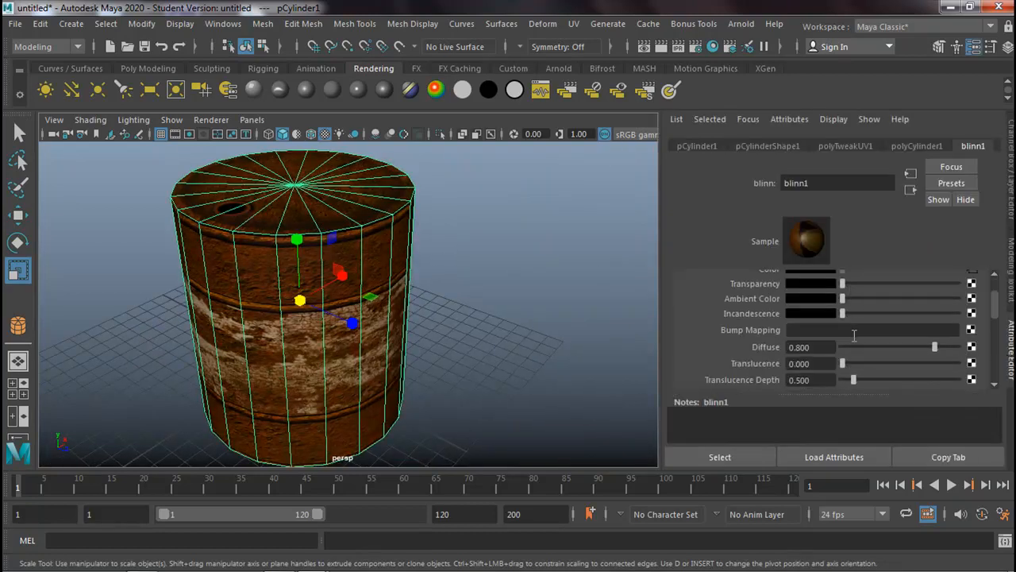
pyautogui.scroll(-2, 891, 353)
pyautogui.moveTo(901, 357); pyautogui.dragTo(853, 368)
pyautogui.keyDown('alt'); pyautogui.moveTo(448, 288); pyautogui.dragTo(482, 286); pyautogui.keyUp('alt')
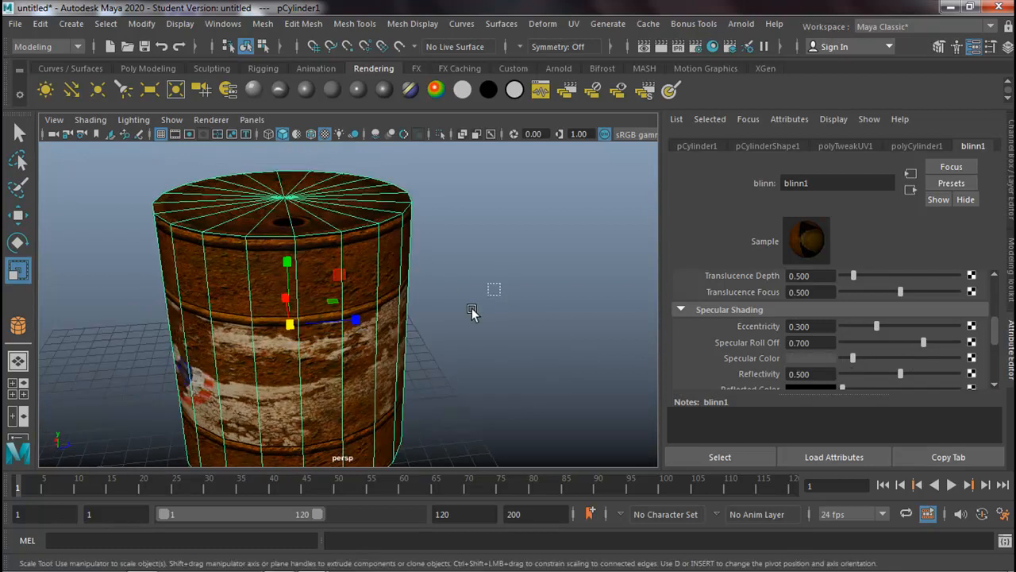
pyautogui.click(477, 297)
pyautogui.keyDown('alt'); pyautogui.moveTo(456, 320); pyautogui.dragTo(337, 272); pyautogui.keyUp('alt')
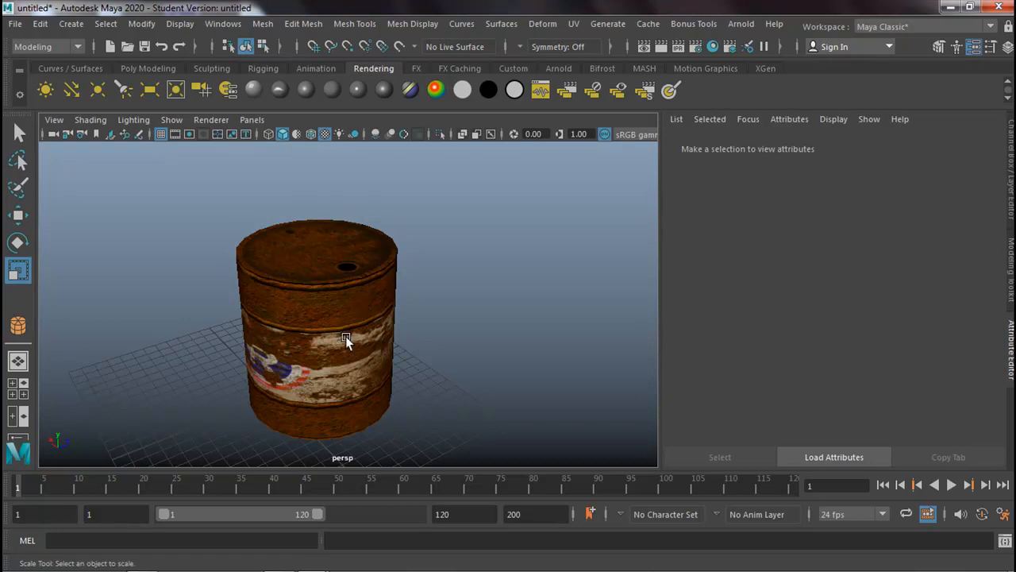
# Delete the textured drum cylinder from the scene and show the Channel Box.
pyautogui.click(332, 265)
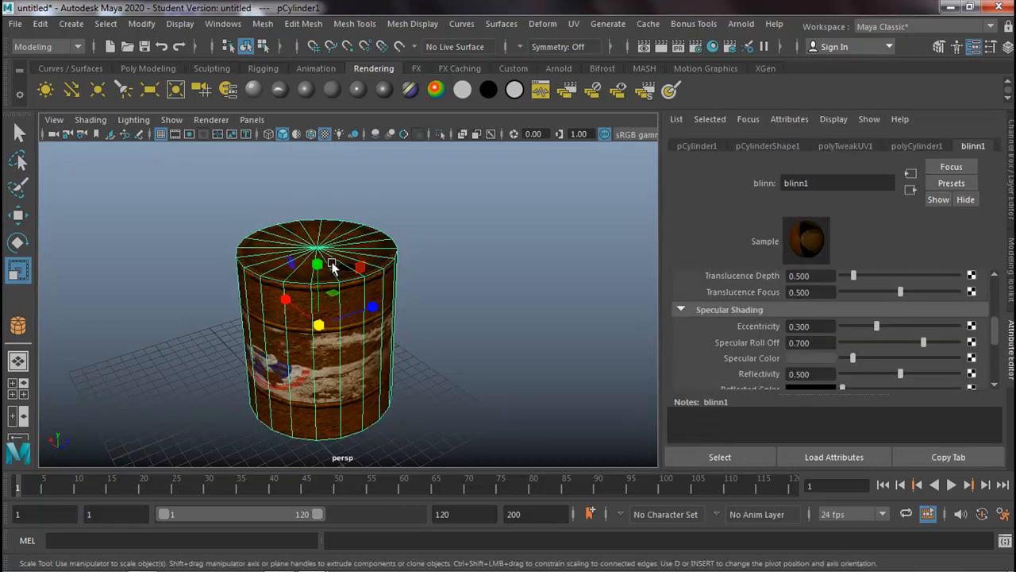
pyautogui.press('Delete')
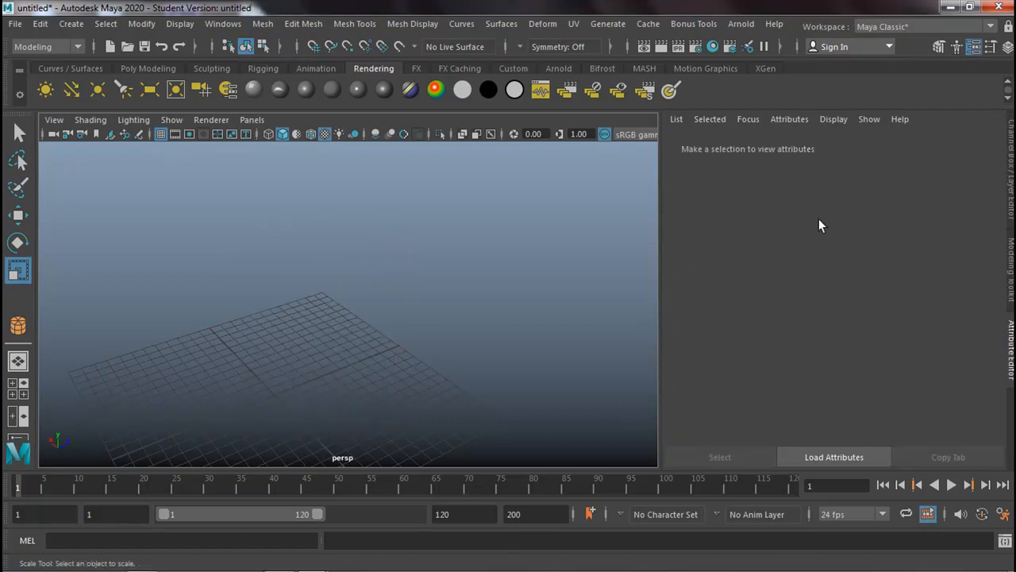
pyautogui.click(1011, 179)
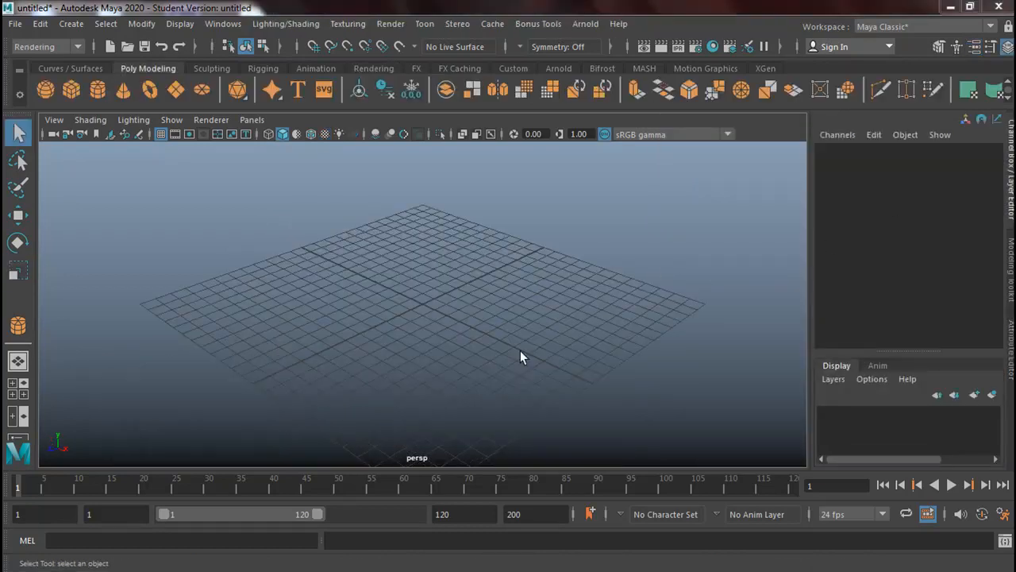
# Create a polygon cube on the grid and set its width, height and depth to 10.
pyautogui.click(71, 88)
pyautogui.moveTo(213, 284); pyautogui.dragTo(439, 131)
pyautogui.click(974, 330)
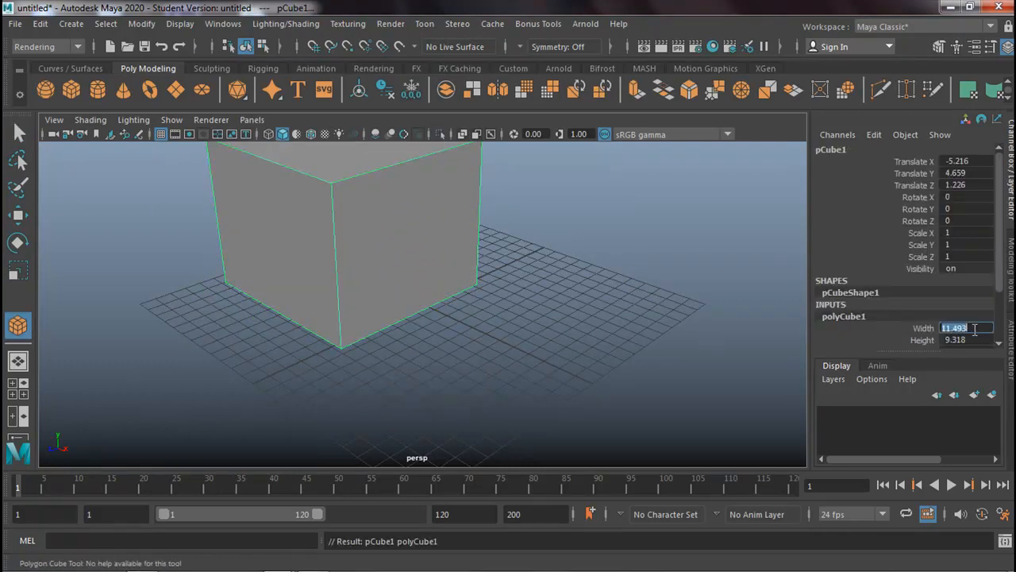
pyautogui.write('10')
pyautogui.press('Tab')
pyautogui.write('1')
pyautogui.press('Tab')
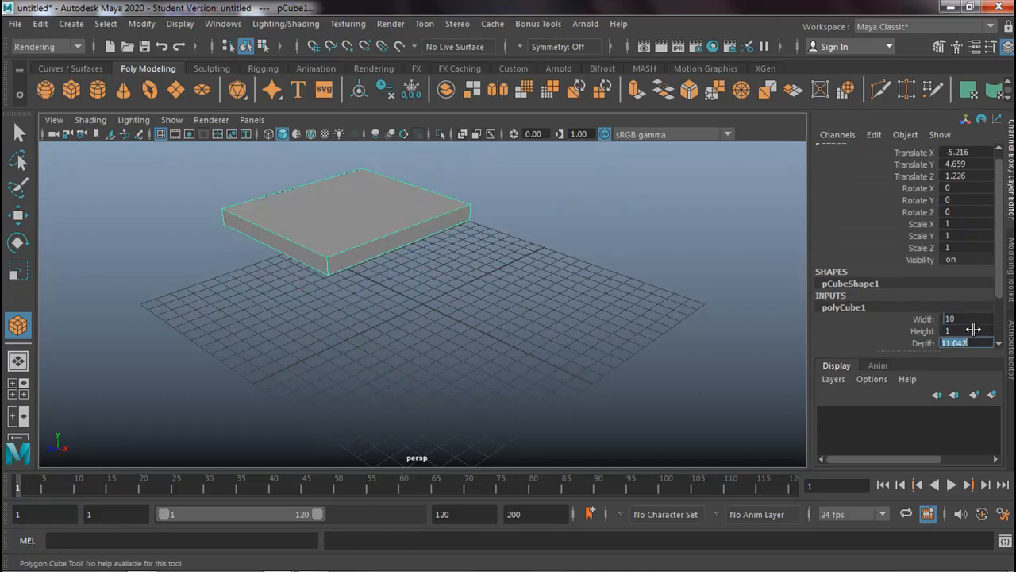
pyautogui.write('10')
pyautogui.click(974, 330)
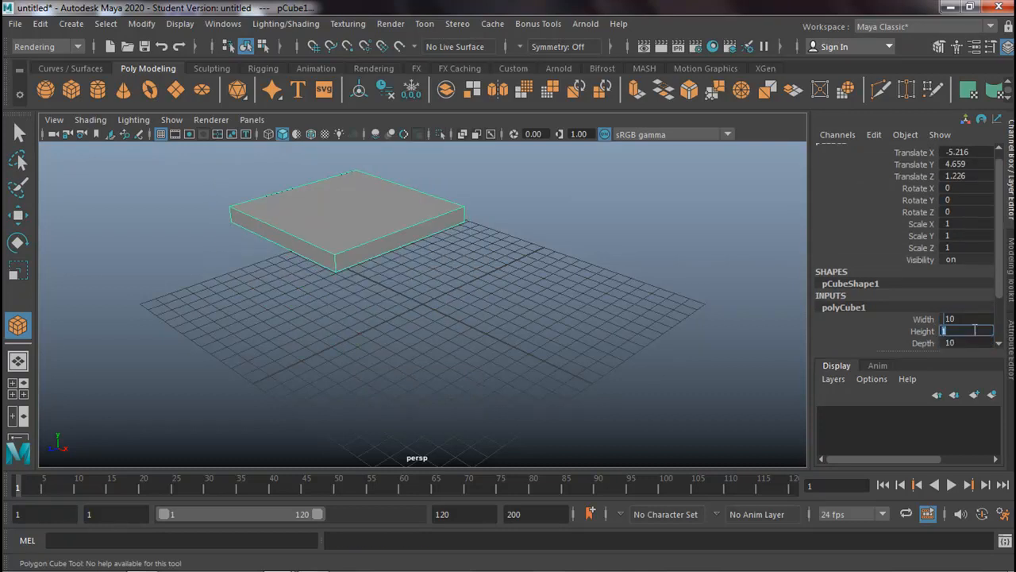
# Set the cube's Translate Y to 5 so that it rests on the grid.
pyautogui.click(974, 165)
pyautogui.write('56')
pyautogui.press('Return')
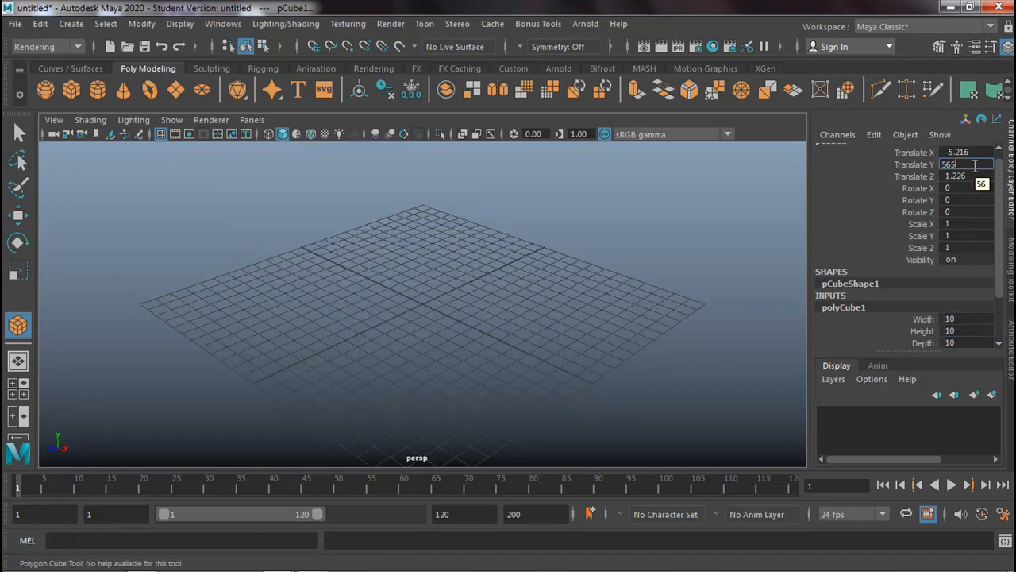
pyautogui.write('5')
pyautogui.press('Return')
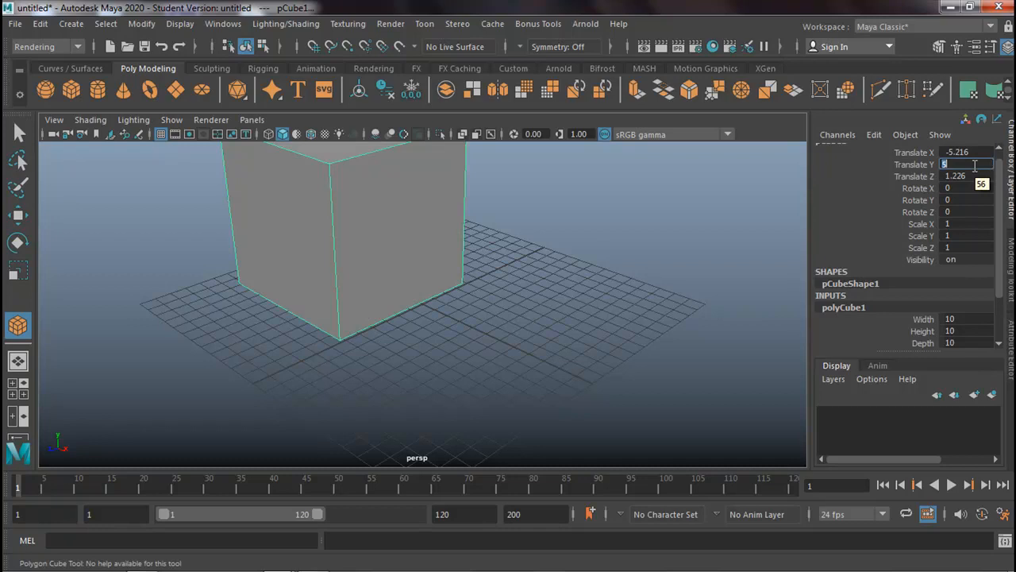
pyautogui.press('q')
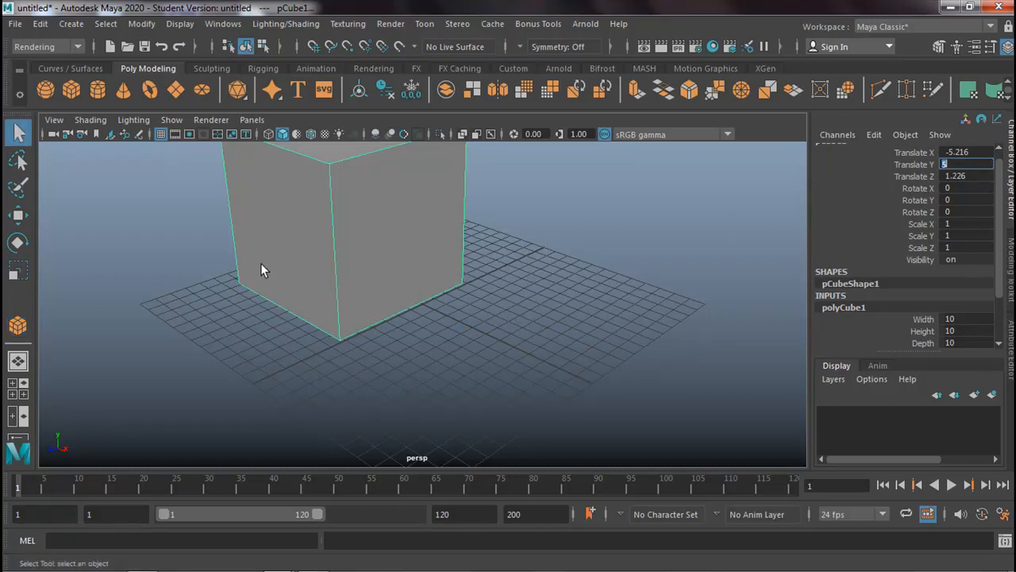
pyautogui.write('5')
pyautogui.press('Return')
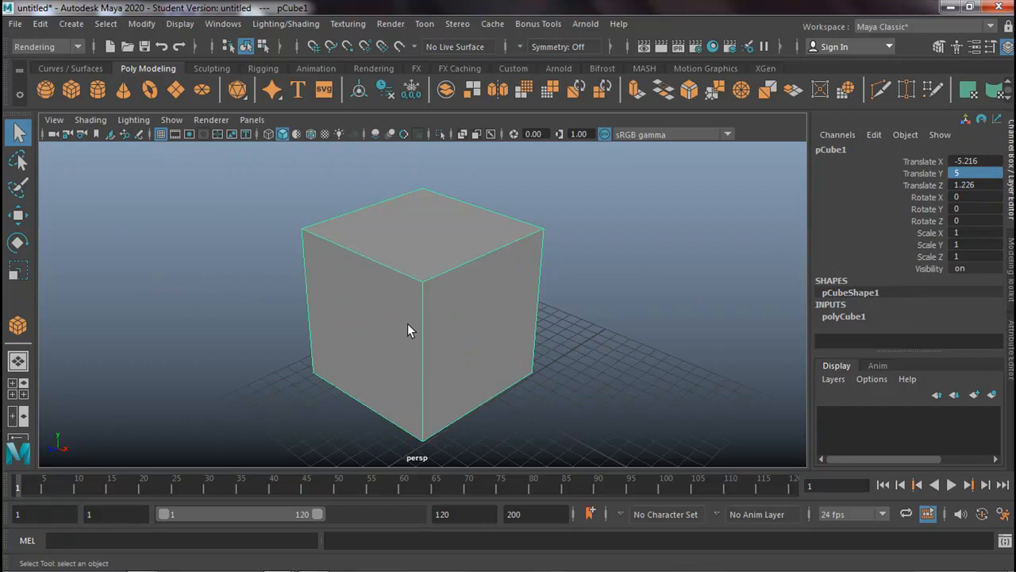
# Clone the cube along the X axis with the Move tool, placing the copy at Translate X about 15.8.
pyautogui.keyDown('alt'); pyautogui.moveTo(411, 275); pyautogui.dragTo(178, 302, button='right'); pyautogui.keyUp('alt')
pyautogui.keyDown('alt'); pyautogui.moveTo(381, 327); pyautogui.dragTo(476, 327); pyautogui.keyUp('alt')
pyautogui.keyDown('alt'); pyautogui.moveTo(445, 322); pyautogui.dragTo(289, 287, button='middle'); pyautogui.keyUp('alt')
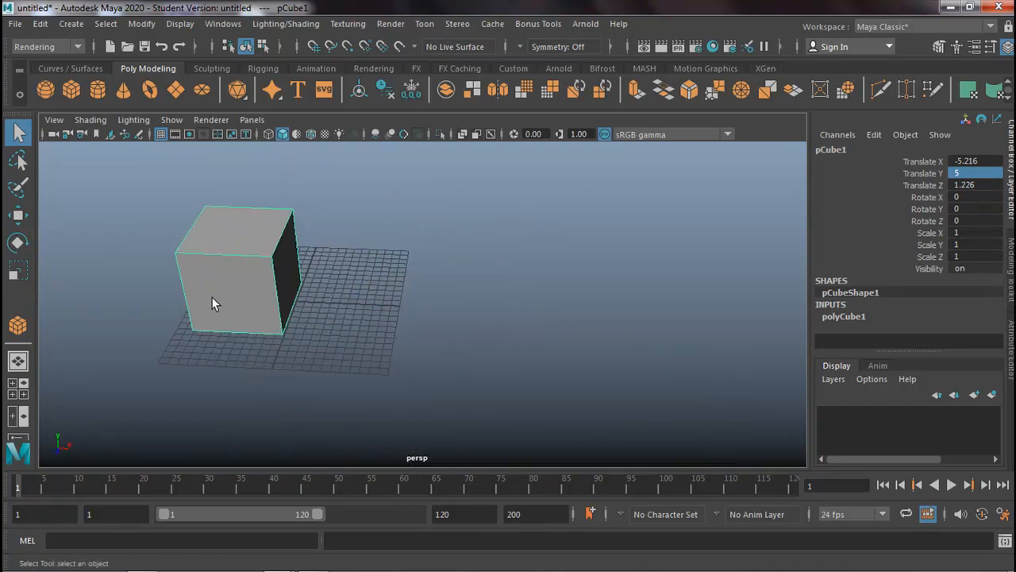
pyautogui.click(25, 222)
pyautogui.keyDown('shift'); pyautogui.moveTo(287, 282); pyautogui.dragTo(481, 320); pyautogui.keyUp('shift')
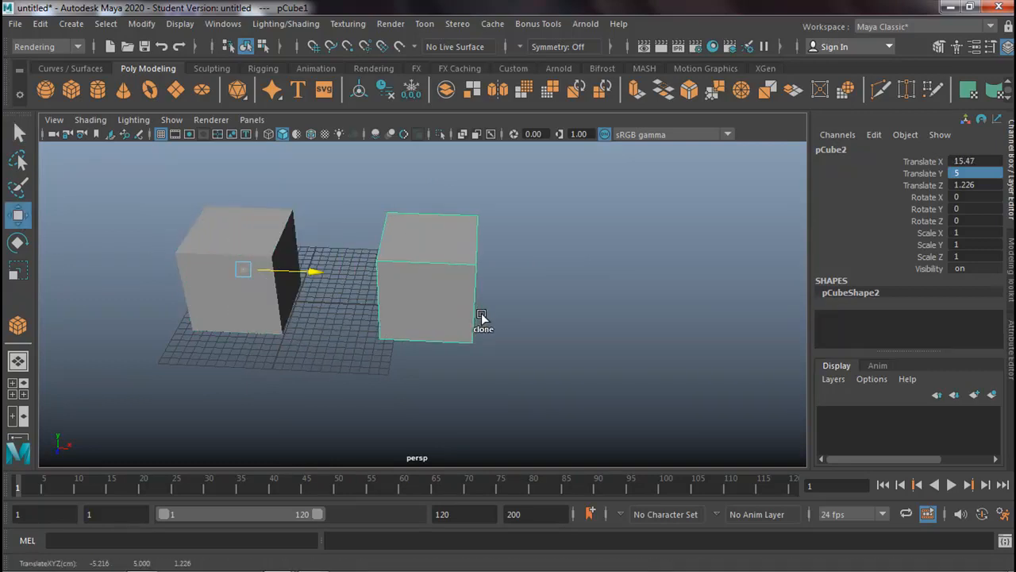
pyautogui.click(383, 355)
# Show the viewport in wireframe and select the duplicated cube.
pyautogui.keyDown('alt'); pyautogui.moveTo(444, 302); pyautogui.dragTo(314, 285); pyautogui.keyUp('alt')
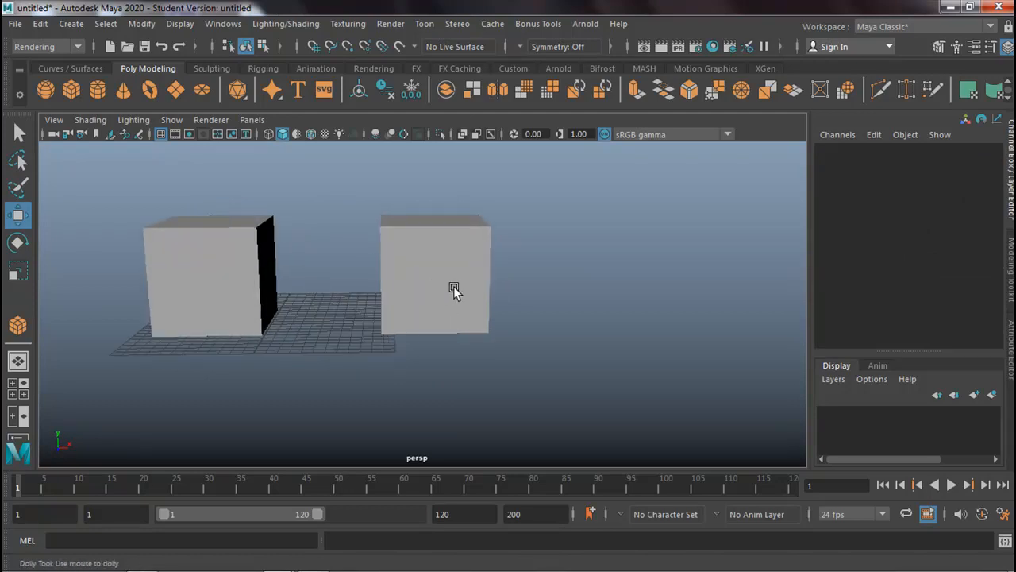
pyautogui.keyDown('alt'); pyautogui.moveTo(450, 291); pyautogui.dragTo(496, 284, button='right'); pyautogui.keyUp('alt')
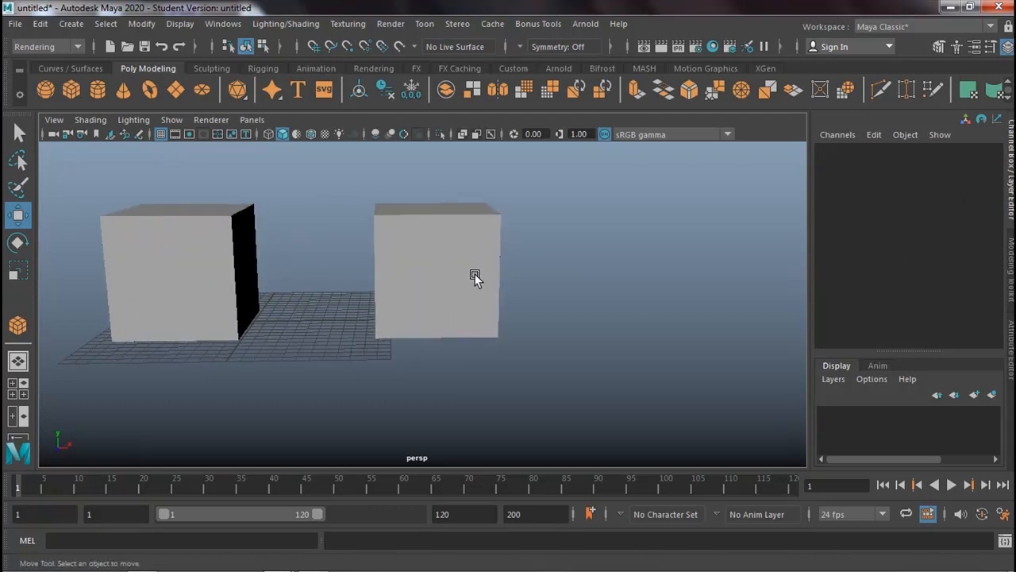
pyautogui.click(269, 135)
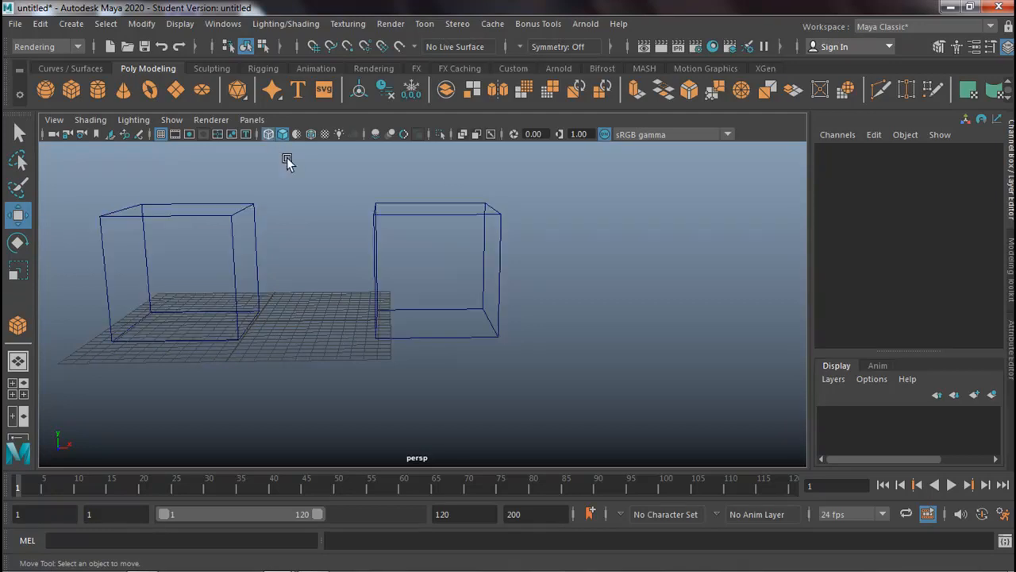
pyautogui.moveTo(416, 184); pyautogui.dragTo(453, 326)
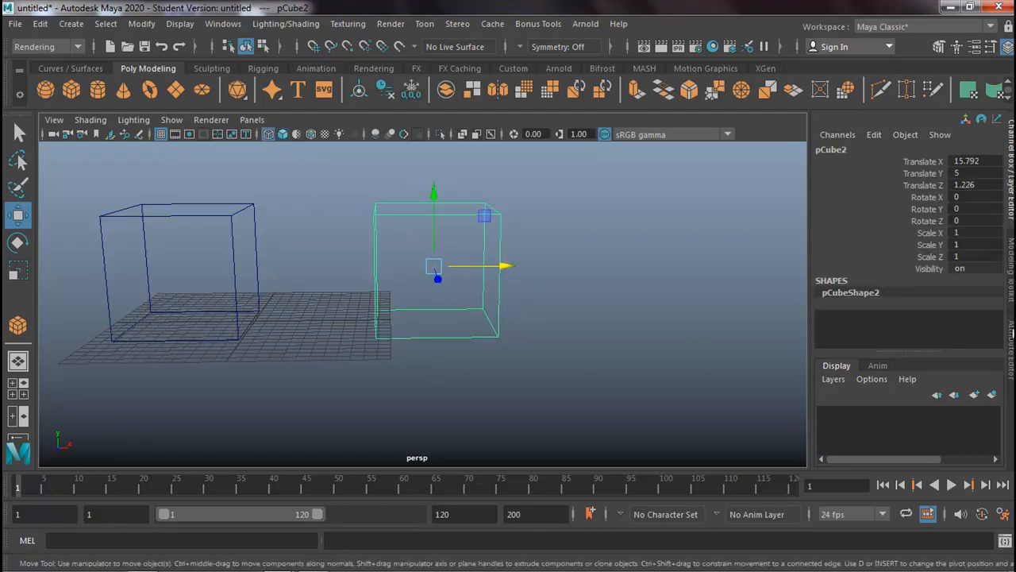
# Connect the duplicated cube's four X-direction edges with two edge loops and scale the loops apart along X towards the outer sides.
pyautogui.click(1011, 288)
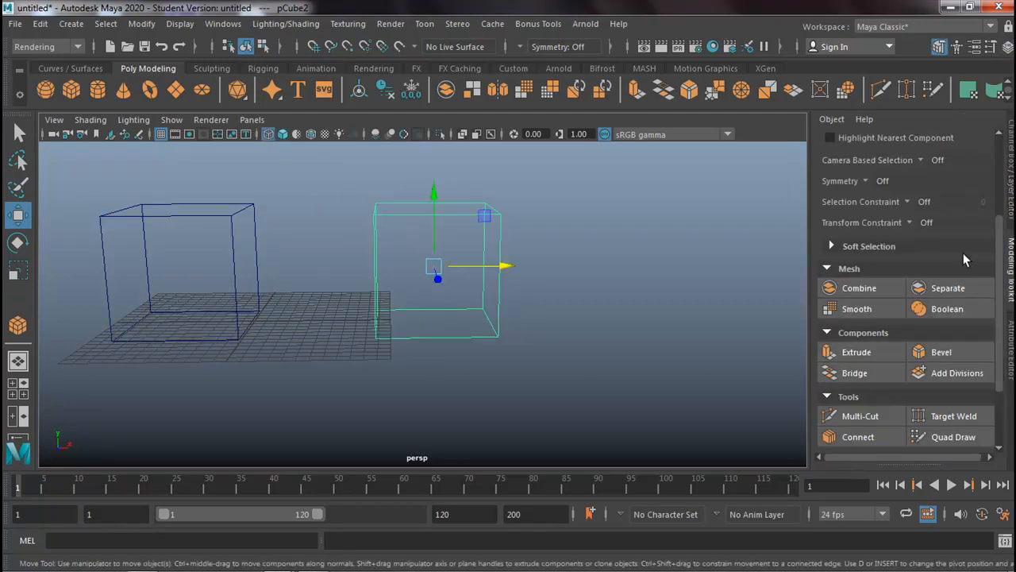
pyautogui.scroll(5, 964, 252)
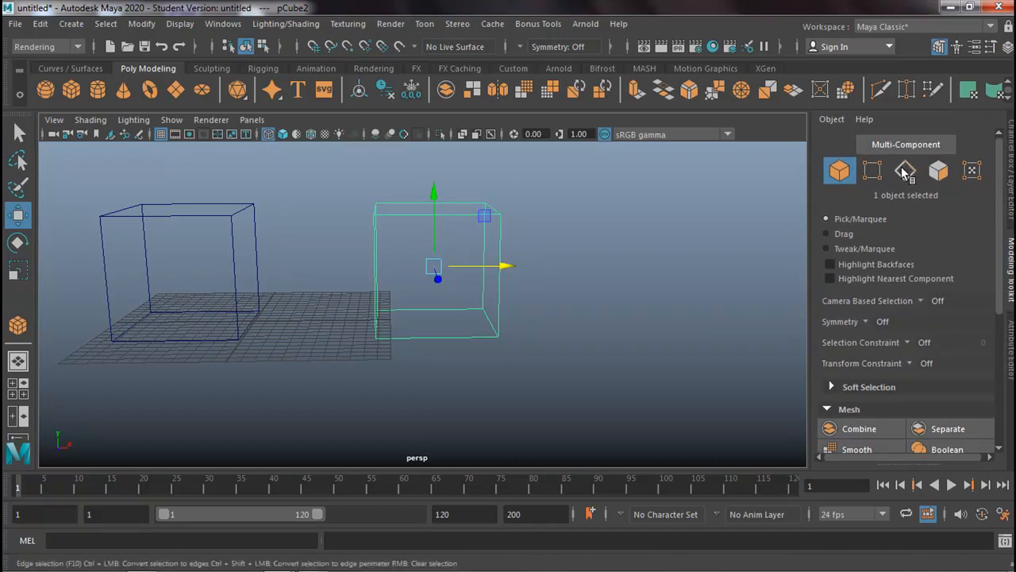
pyautogui.click(905, 171)
pyautogui.moveTo(431, 220); pyautogui.dragTo(453, 401)
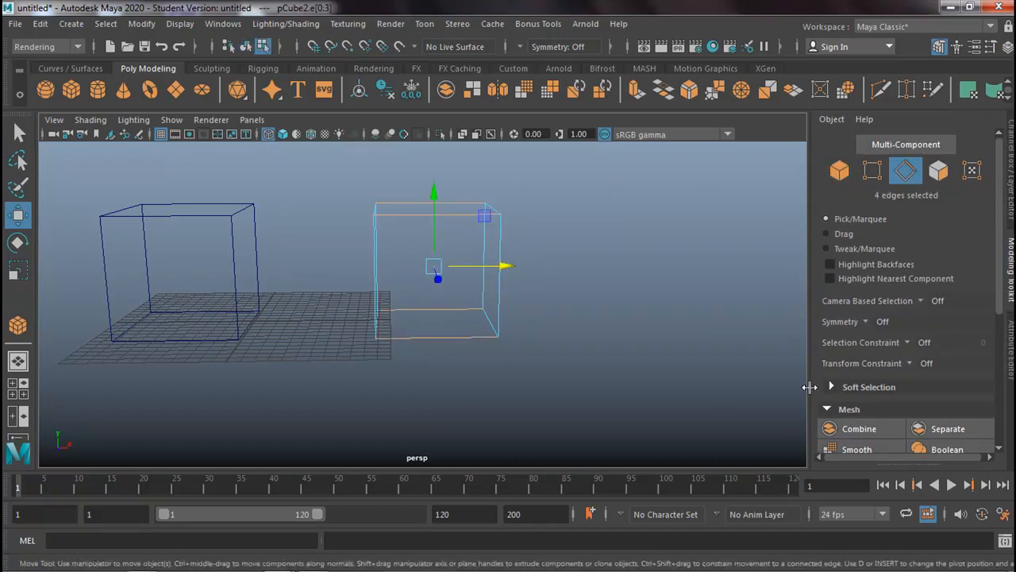
pyautogui.scroll(-4, 876, 403)
pyautogui.scroll(-1, 930, 399)
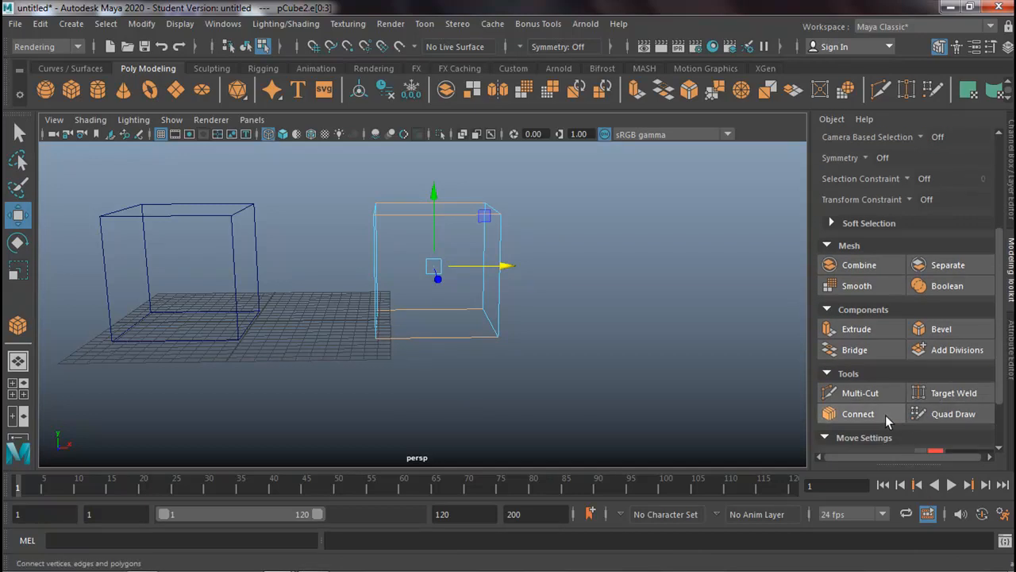
pyautogui.click(893, 415)
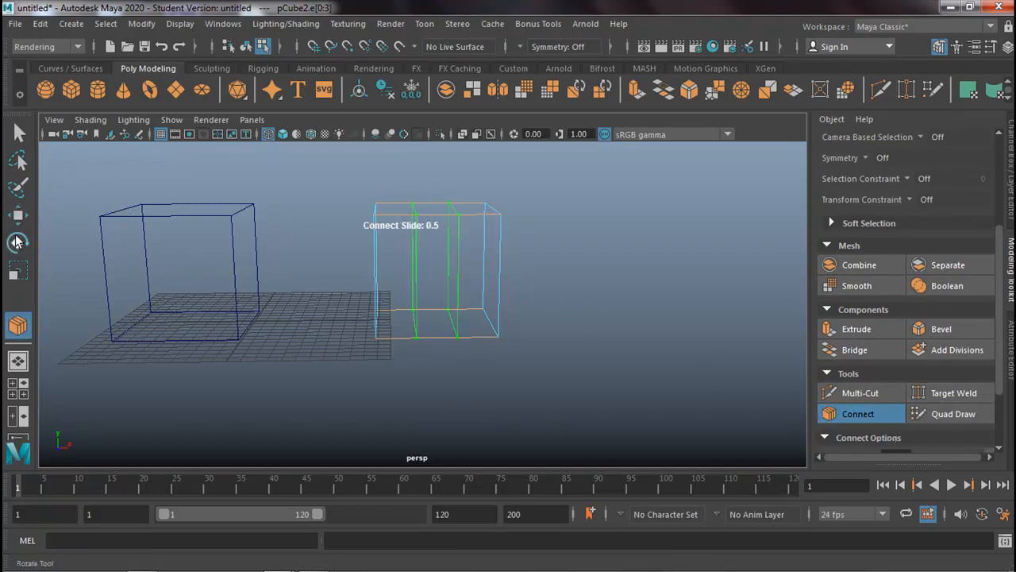
pyautogui.click(19, 132)
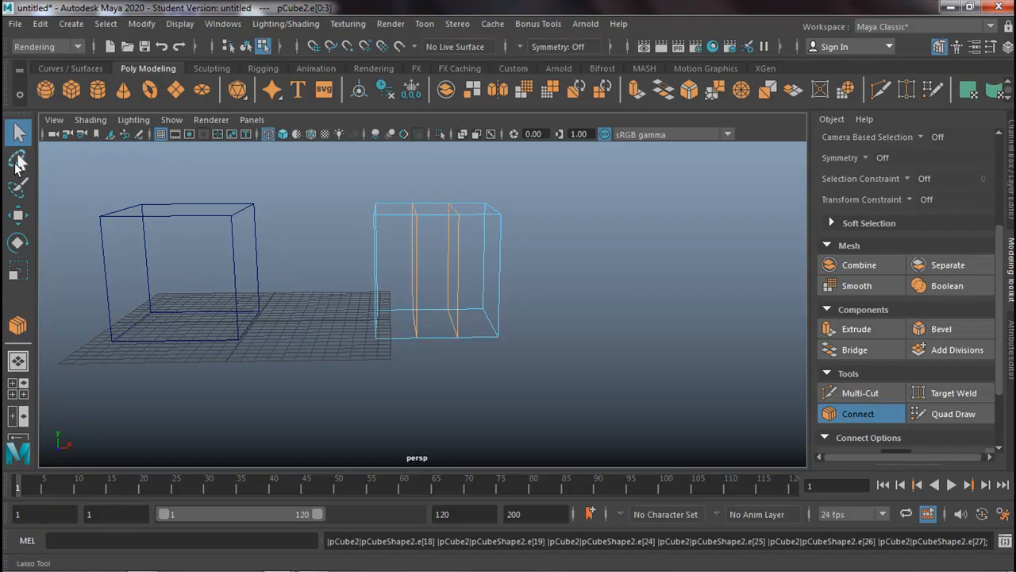
pyautogui.click(18, 271)
pyautogui.moveTo(499, 270); pyautogui.dragTo(582, 277)
# Connect the duplicated cube's Z-direction edges with two edge loops and scale them apart along Z towards the front and back.
pyautogui.keyDown('alt'); pyautogui.moveTo(424, 311); pyautogui.dragTo(594, 341); pyautogui.keyUp('alt')
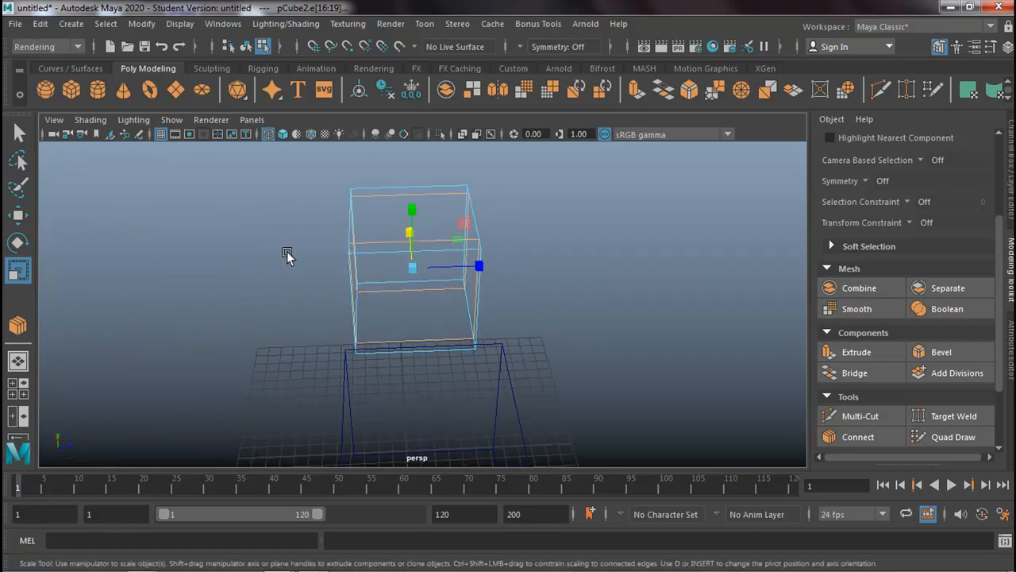
pyautogui.click(19, 132)
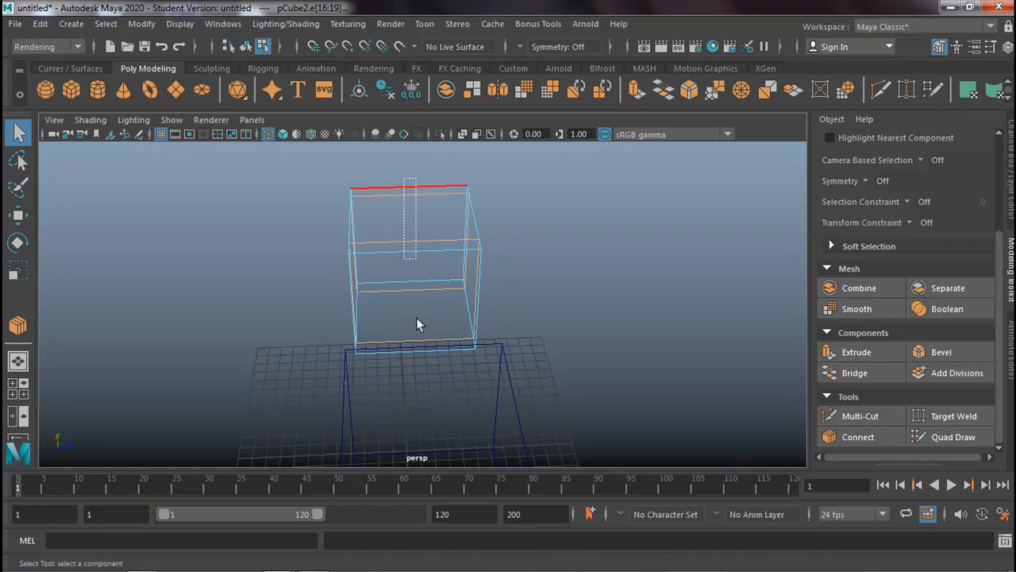
pyautogui.click(417, 370)
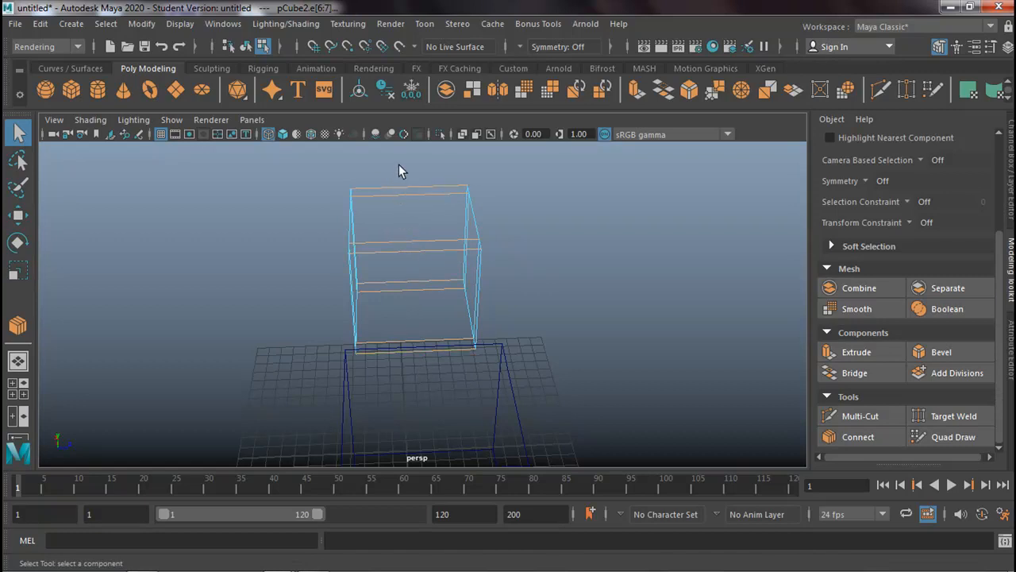
pyautogui.click(879, 446)
pyautogui.click(20, 133)
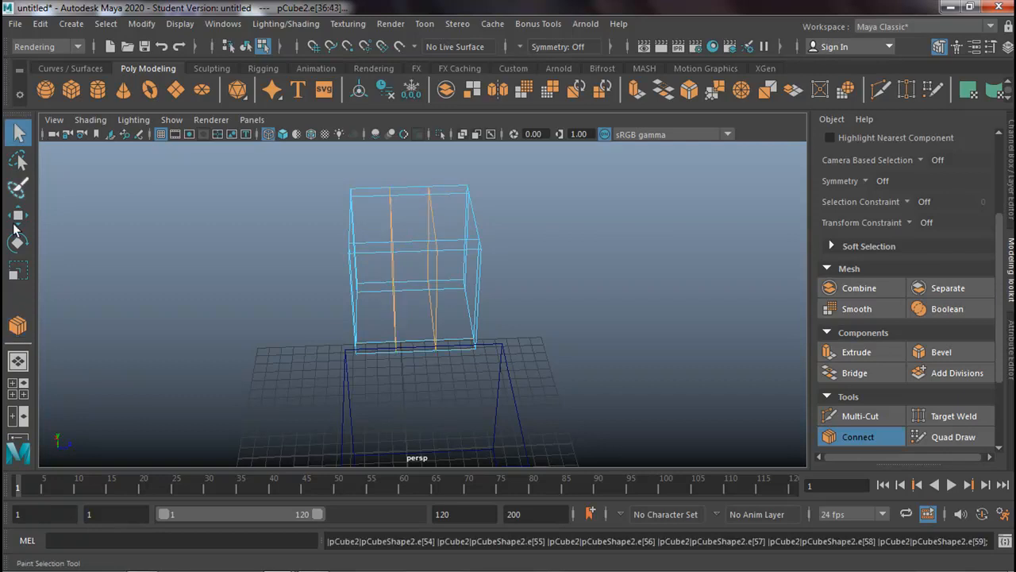
pyautogui.click(13, 272)
pyautogui.moveTo(483, 268); pyautogui.dragTo(786, 280)
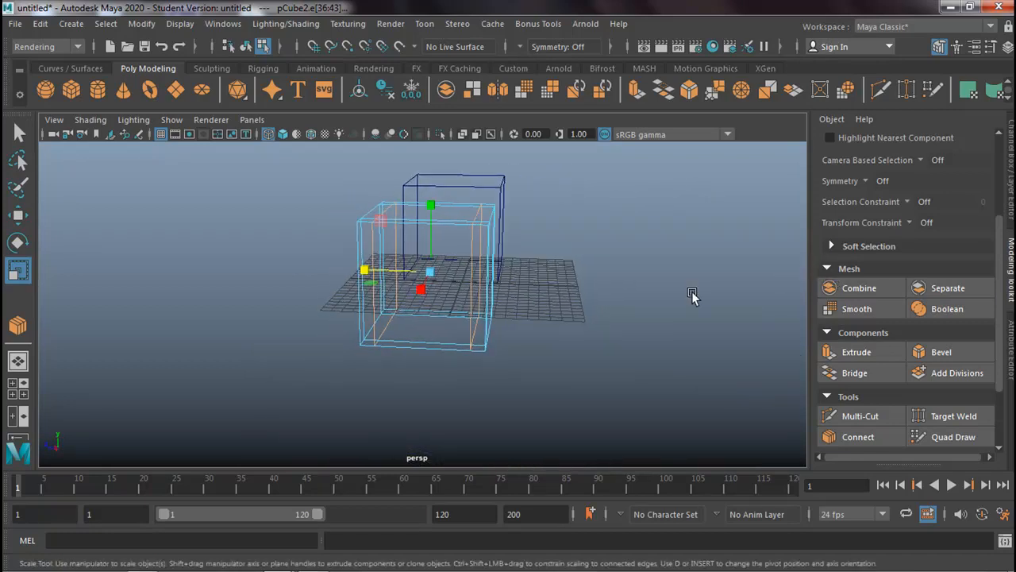
# Connect the duplicated cube's vertical edges with two edge loops, scale them apart along Y, and clear the selection.
pyautogui.click(19, 132)
pyautogui.moveTo(315, 265); pyautogui.dragTo(566, 297)
pyautogui.click(861, 437)
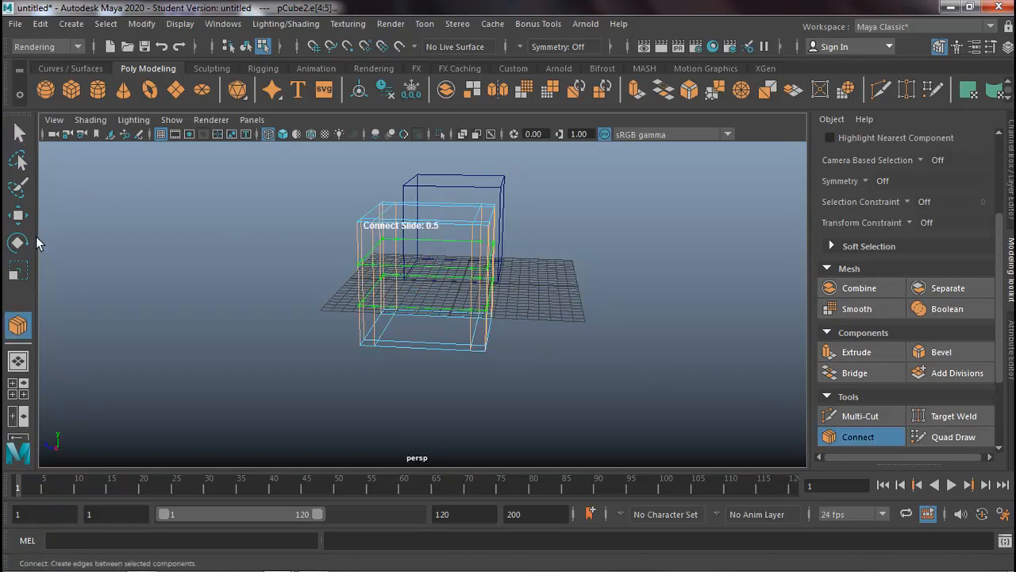
pyautogui.click(19, 132)
pyautogui.click(17, 270)
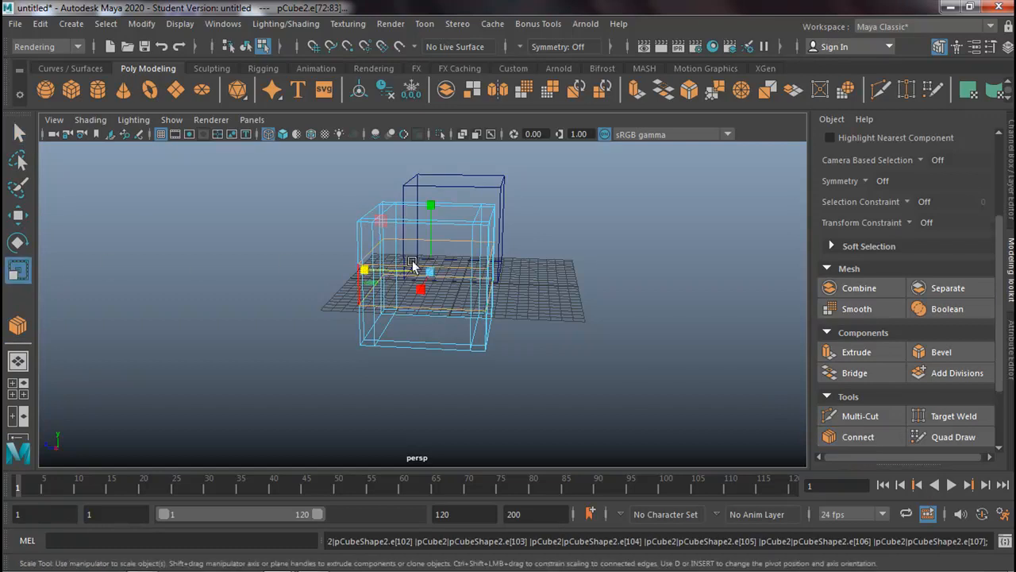
pyautogui.moveTo(430, 205); pyautogui.dragTo(417, 122)
pyautogui.keyDown('alt'); pyautogui.moveTo(415, 242); pyautogui.dragTo(580, 253); pyautogui.keyUp('alt')
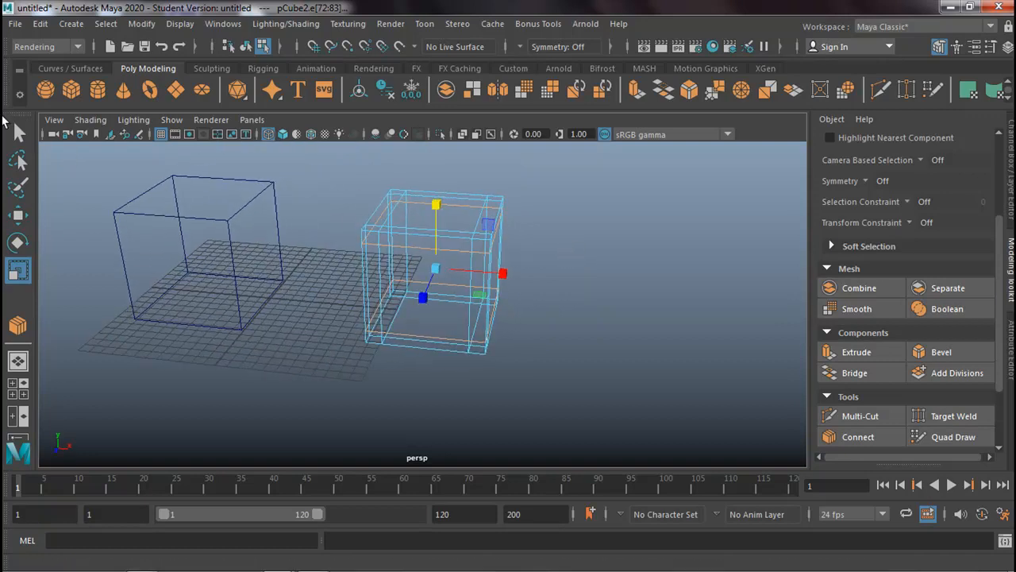
pyautogui.press('q')
pyautogui.click(630, 295)
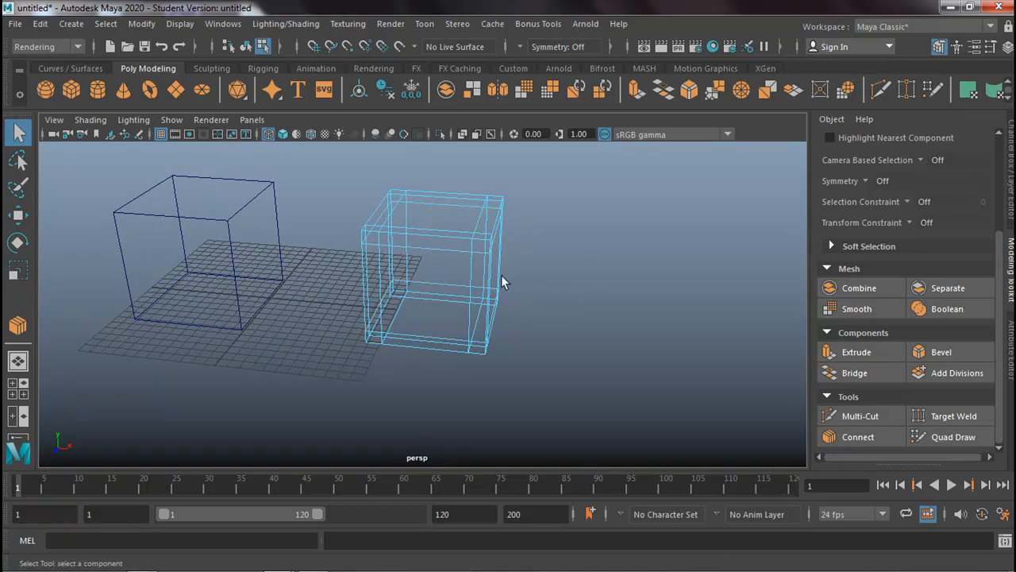
# Show the viewport shaded and select the large central face on each side of the duplicated cube.
pyautogui.click(283, 134)
pyautogui.keyDown('alt'); pyautogui.moveTo(600, 311); pyautogui.dragTo(653, 334); pyautogui.keyUp('alt')
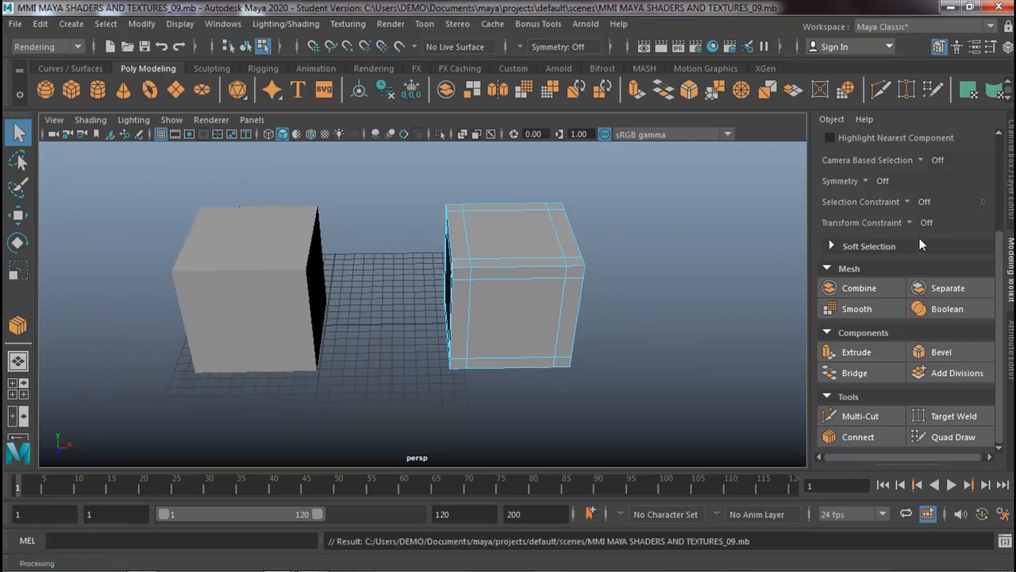
pyautogui.scroll(5, 921, 244)
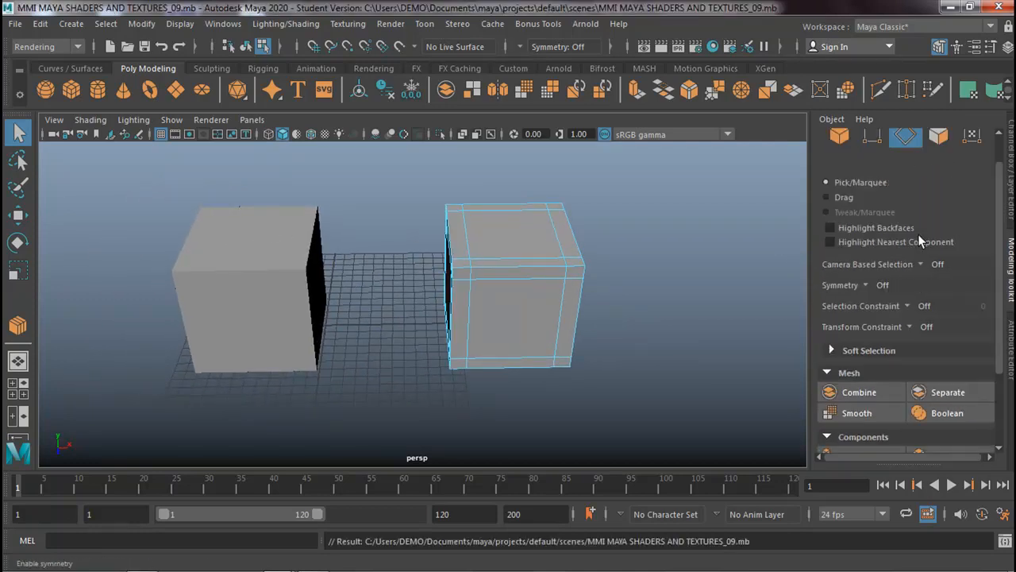
pyautogui.click(939, 171)
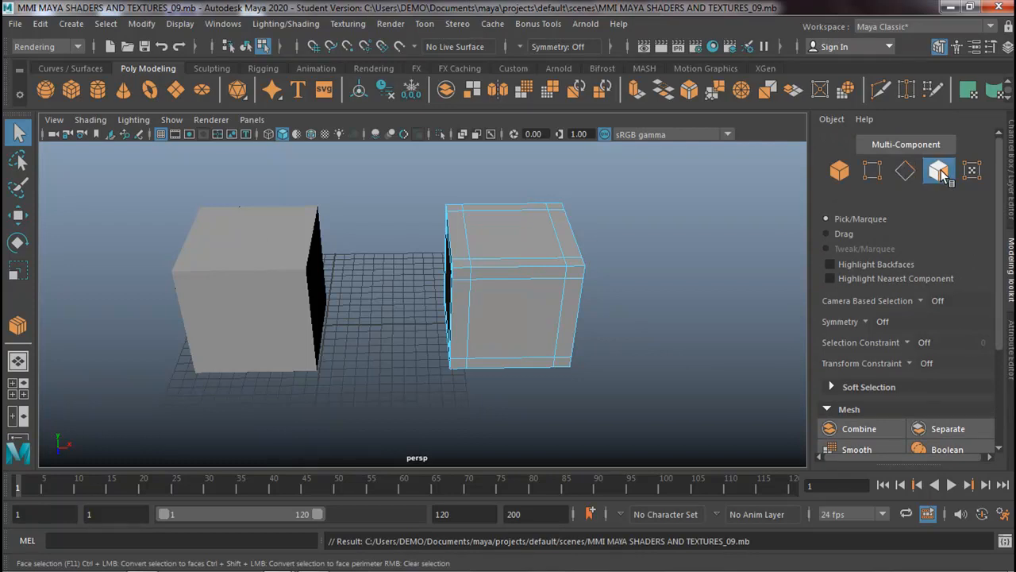
pyautogui.click(523, 312)
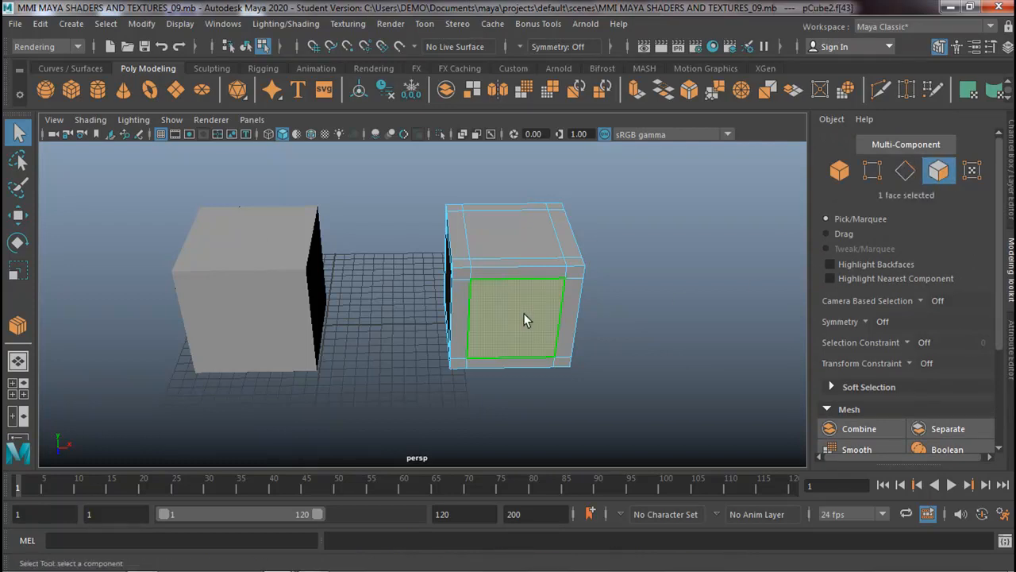
pyautogui.keyDown('shift'); pyautogui.click(525, 236); pyautogui.keyUp('shift')
pyautogui.keyDown('alt'); pyautogui.moveTo(655, 294); pyautogui.dragTo(508, 333); pyautogui.keyUp('alt')
pyautogui.keyDown('shift'); pyautogui.click(508, 333); pyautogui.keyUp('shift')
pyautogui.keyDown('alt'); pyautogui.moveTo(597, 336); pyautogui.dragTo(830, 373); pyautogui.keyUp('alt')
pyautogui.keyDown('shift'); pyautogui.click(373, 302); pyautogui.keyUp('shift')
pyautogui.keyDown('shift'); pyautogui.click(393, 282); pyautogui.keyUp('shift')
pyautogui.keyDown('shift'); pyautogui.click(416, 330); pyautogui.keyUp('shift')
pyautogui.scroll(-2, 919, 378)
pyautogui.scroll(-3, 919, 379)
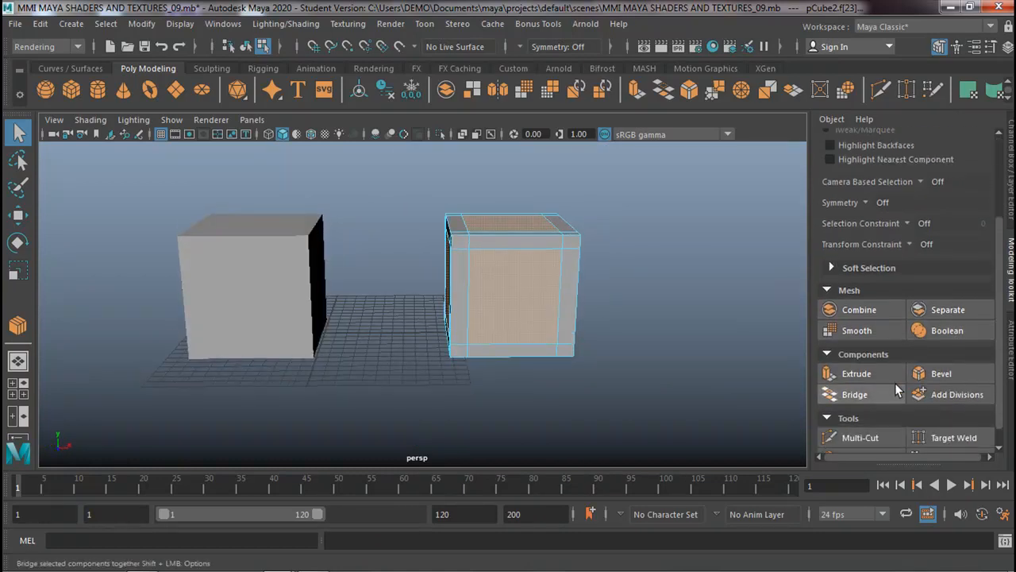
# Extrude the selected central faces inward to a Local Translate Z of -0.363 to form recessed panels.
pyautogui.click(868, 375)
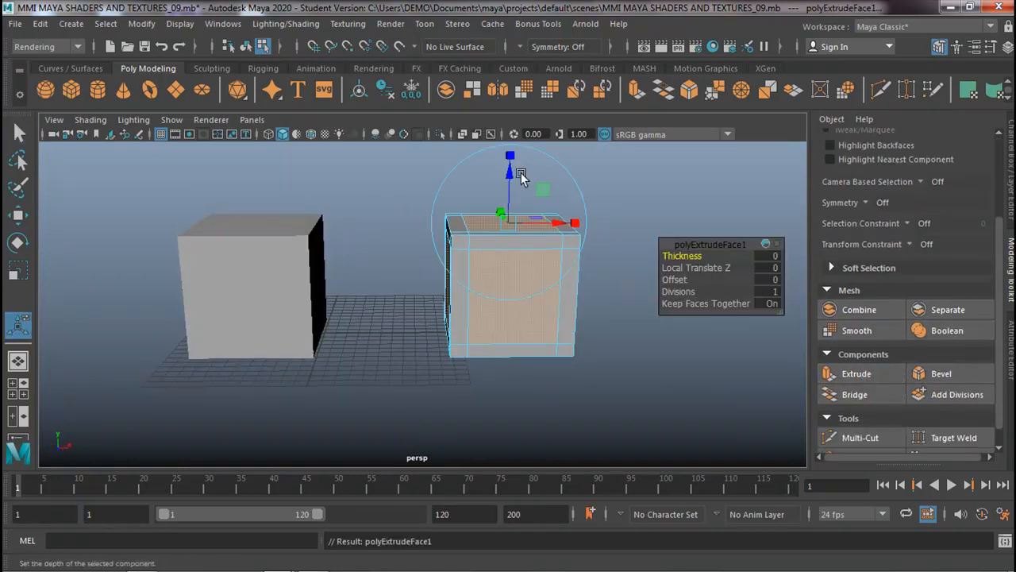
pyautogui.moveTo(509, 174); pyautogui.dragTo(509, 178)
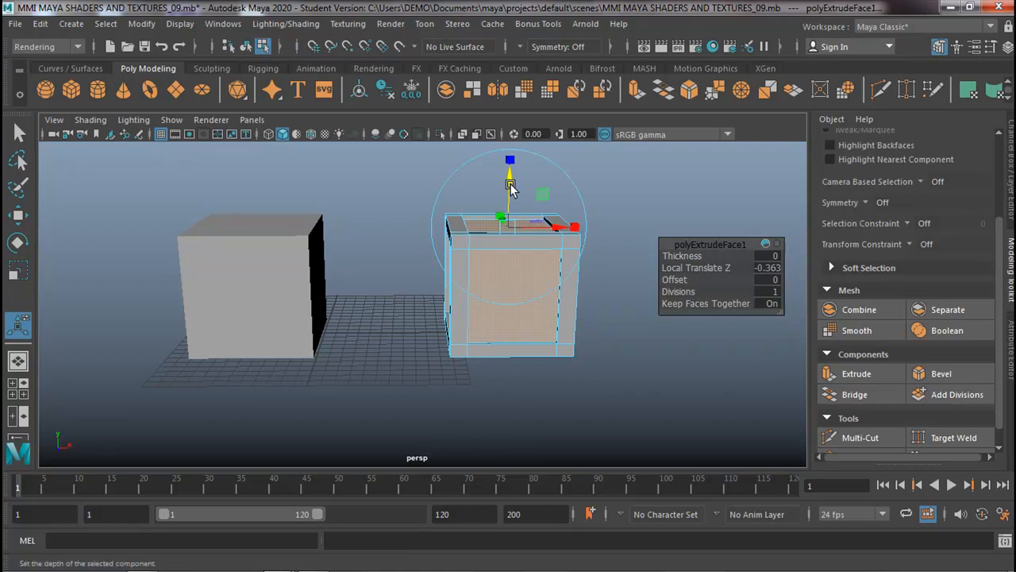
pyautogui.click(19, 133)
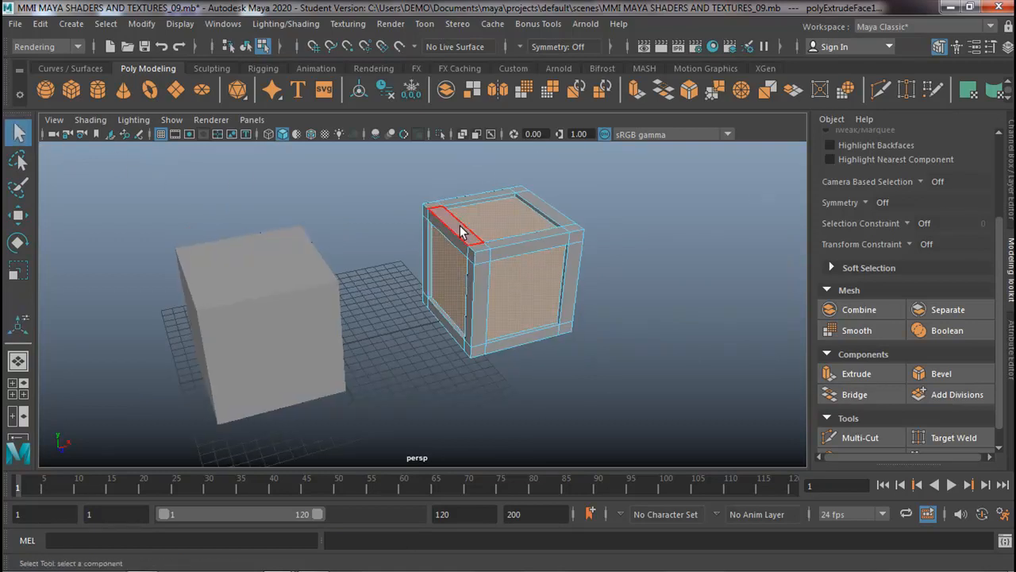
# Return to object selection and delete the construction history of the cube with recessed panels.
pyautogui.moveTo(461, 231); pyautogui.dragTo(527, 124, button='right')
pyautogui.click(586, 372)
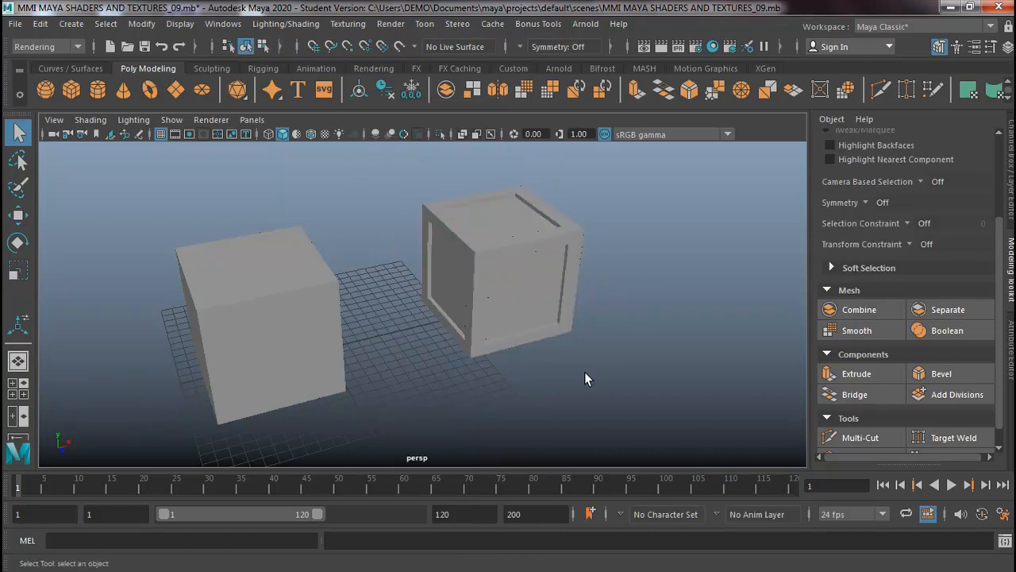
pyautogui.click(538, 301)
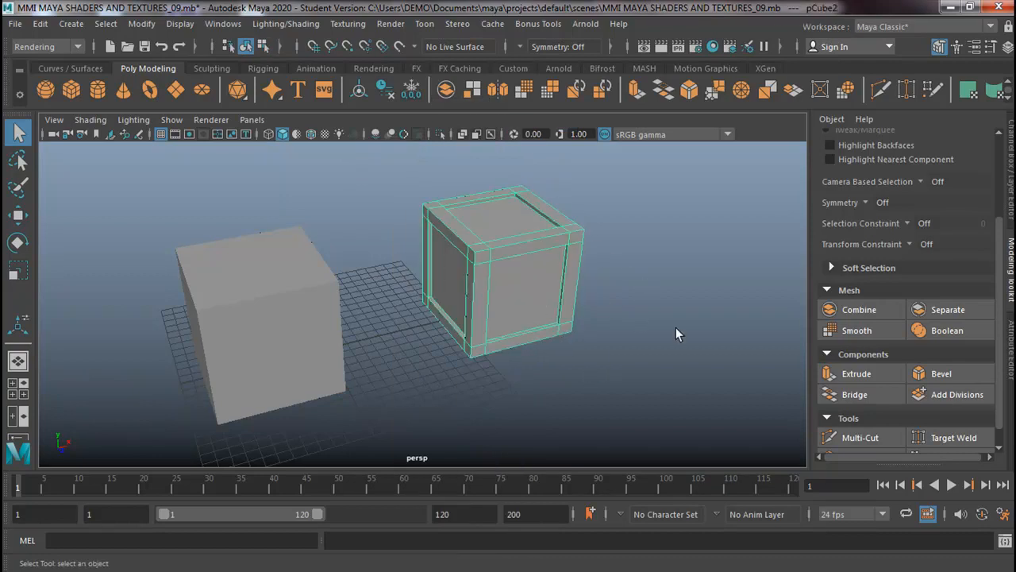
pyautogui.click(1010, 365)
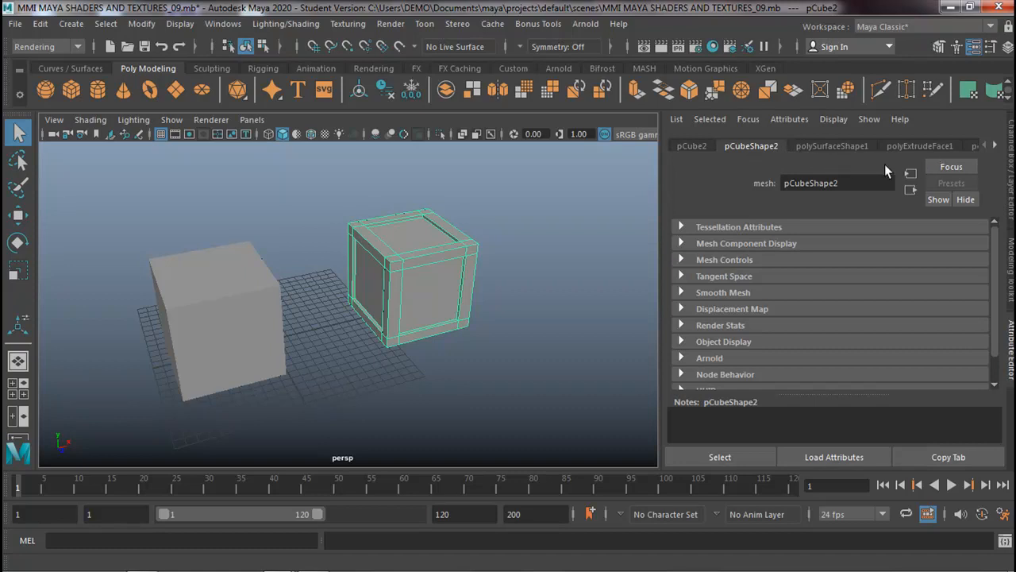
pyautogui.click(50, 24)
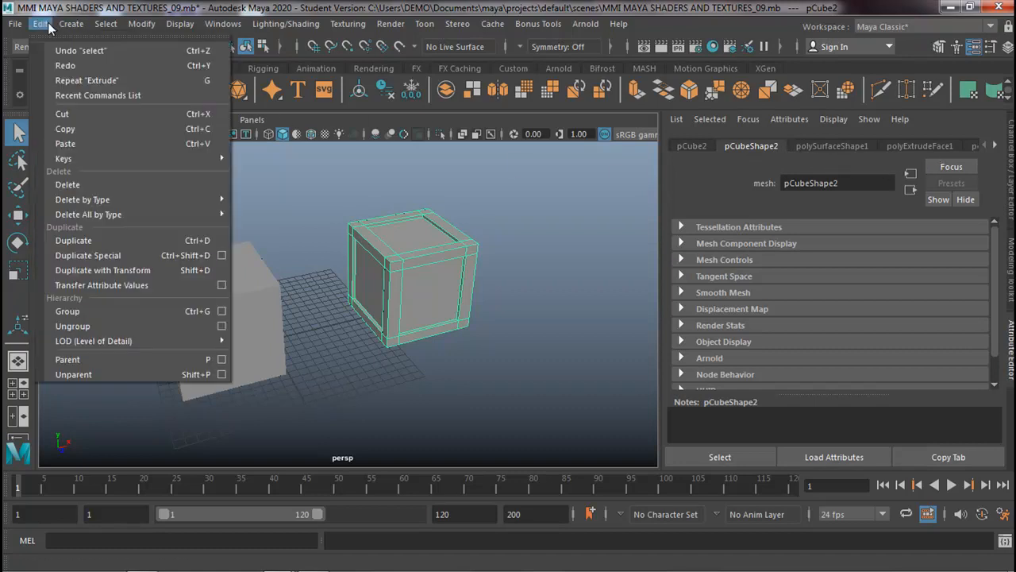
pyautogui.moveTo(102, 200)
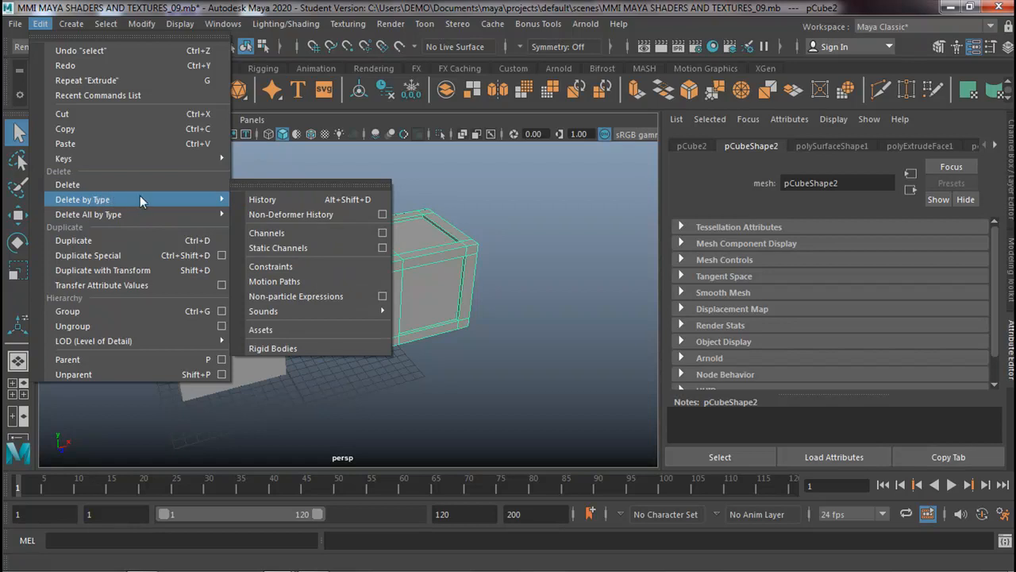
pyautogui.click(263, 201)
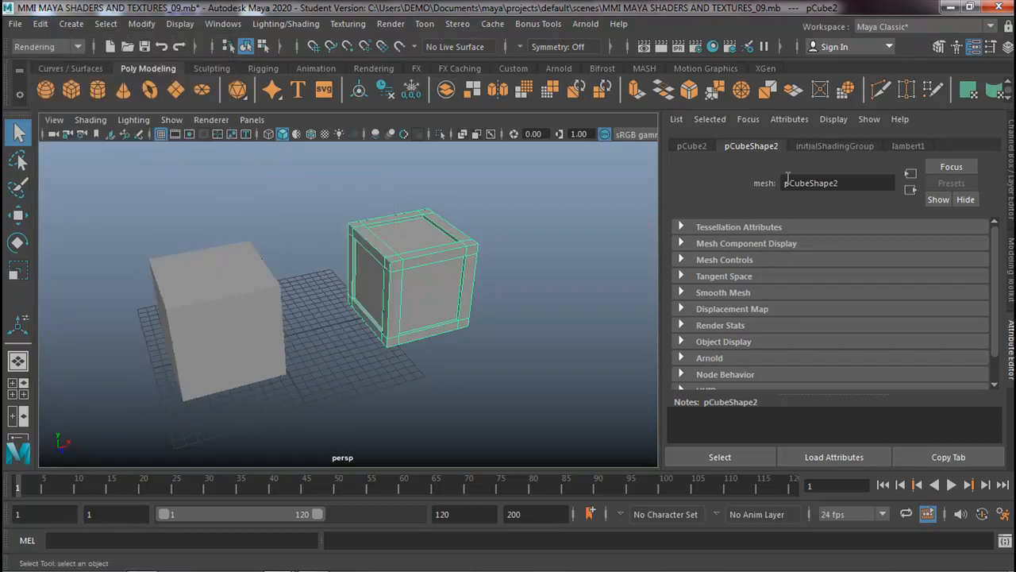
pyautogui.click(524, 260)
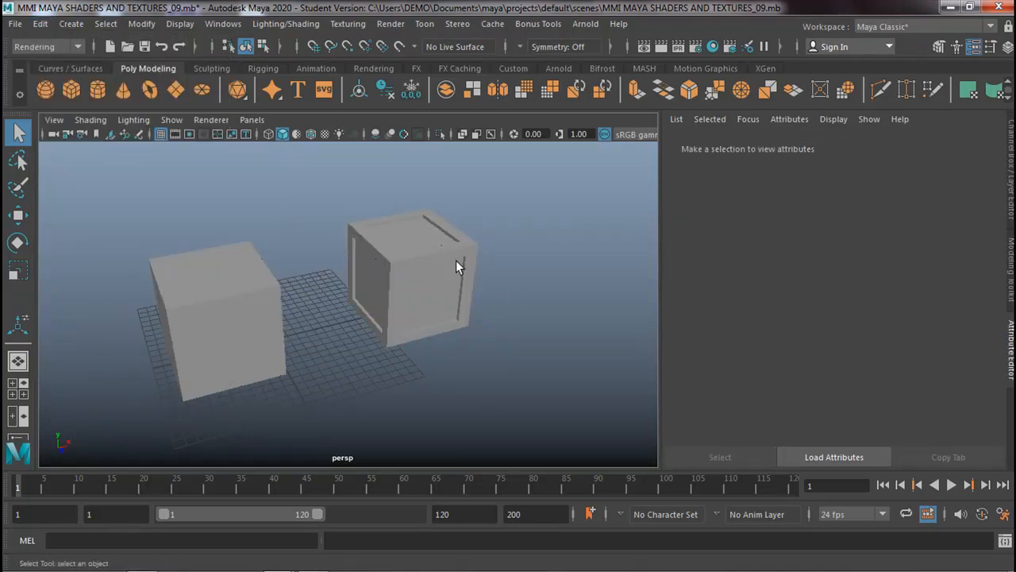
# Select both cubes and assign them a new Blinn material.
pyautogui.keyDown('alt'); pyautogui.moveTo(502, 305); pyautogui.dragTo(502, 288); pyautogui.keyUp('alt')
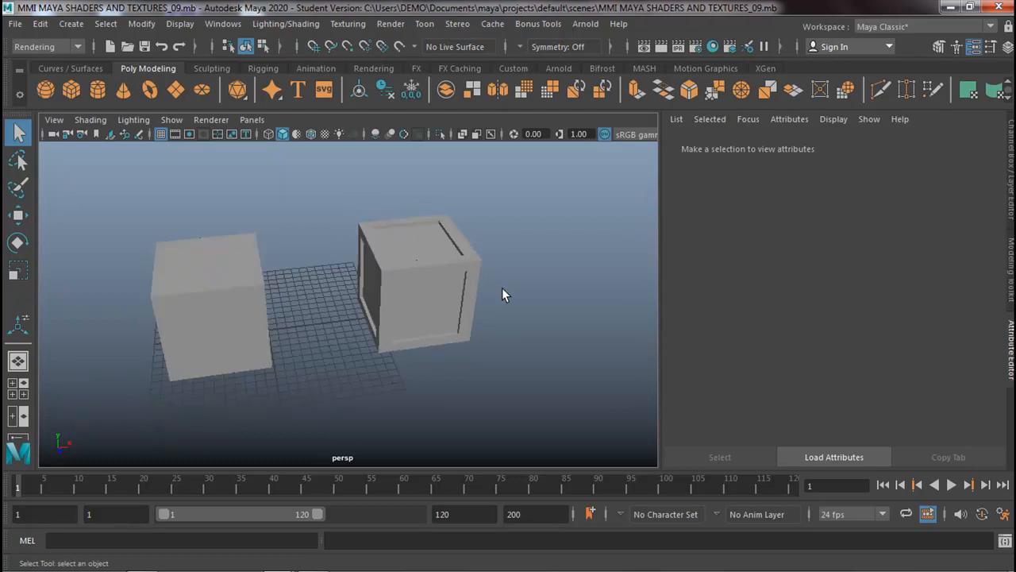
pyautogui.moveTo(399, 305); pyautogui.dragTo(171, 194)
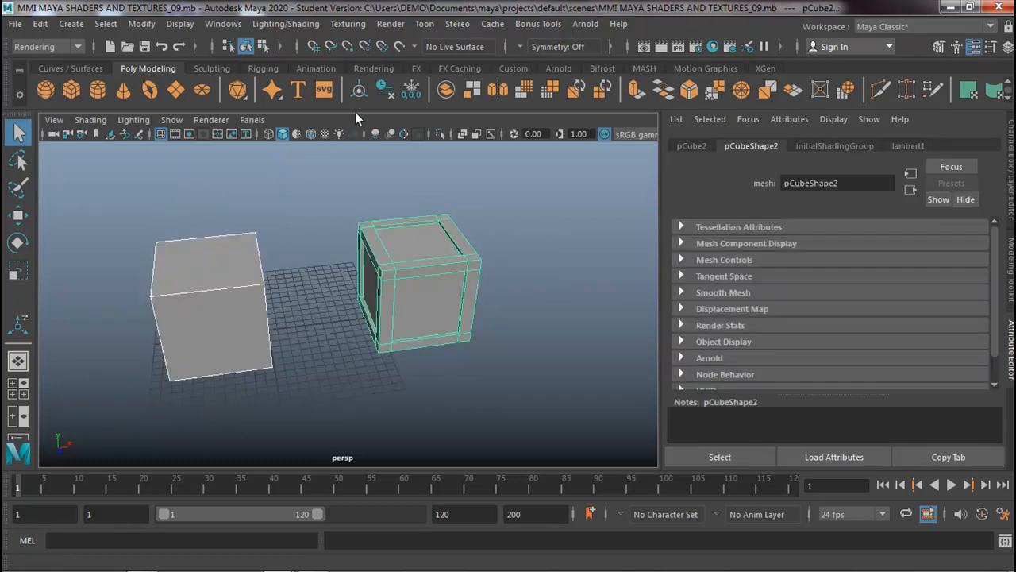
pyautogui.click(373, 69)
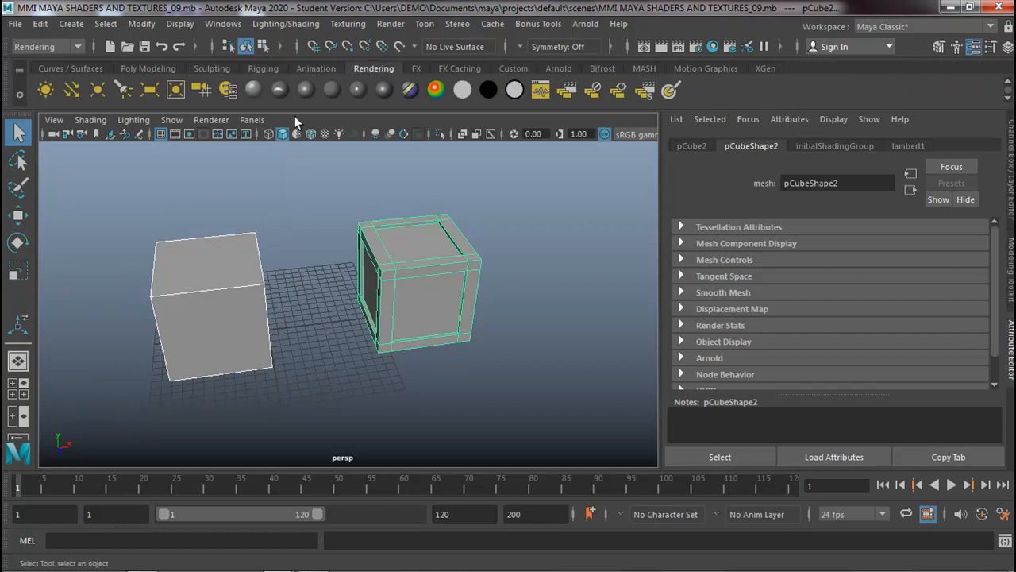
pyautogui.click(306, 90)
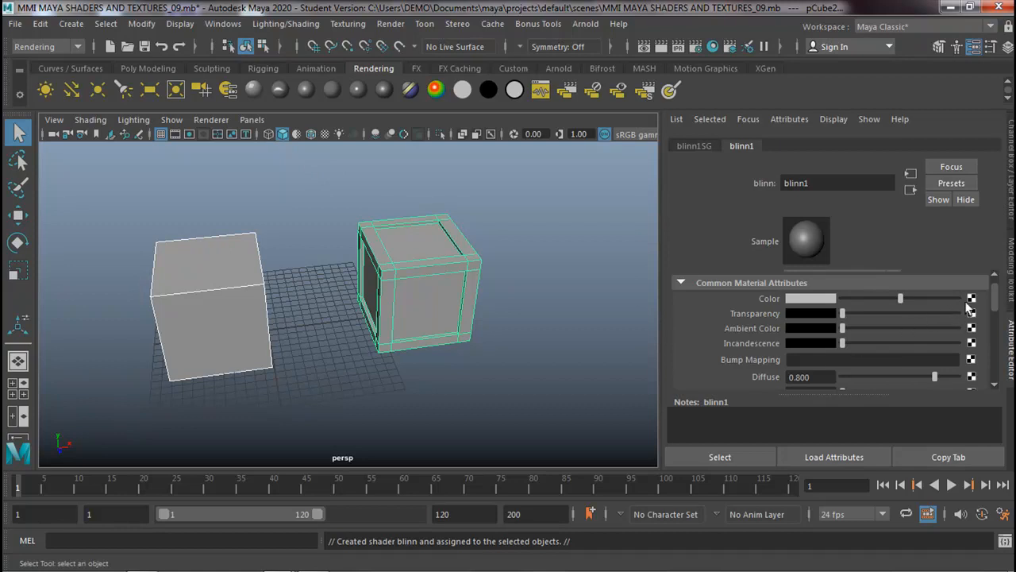
# Select the cube with recessed panels and show its Blinn material attributes.
pyautogui.moveTo(553, 223); pyautogui.dragTo(500, 242)
pyautogui.moveTo(489, 213); pyautogui.dragTo(432, 268)
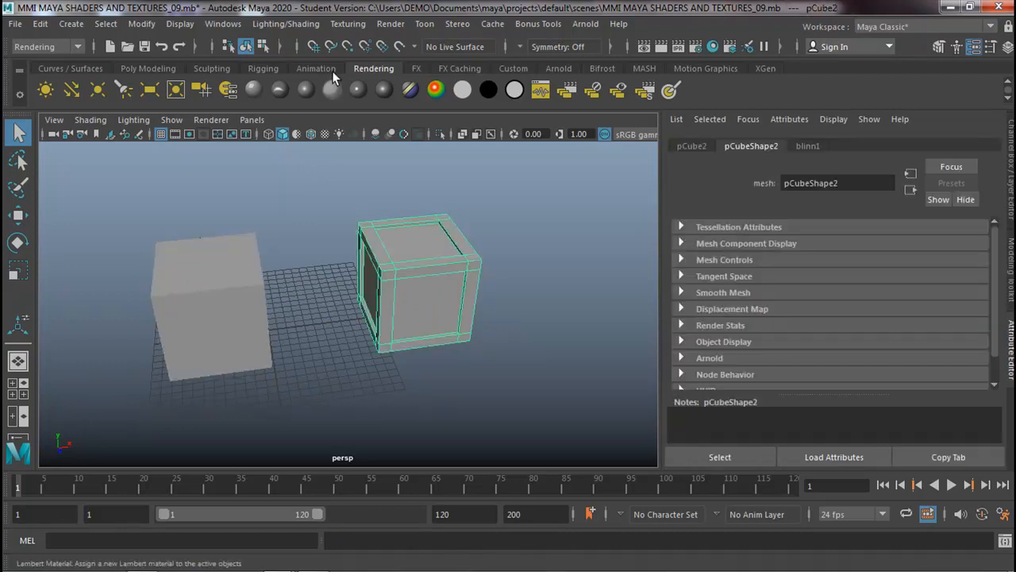
pyautogui.click(283, 27)
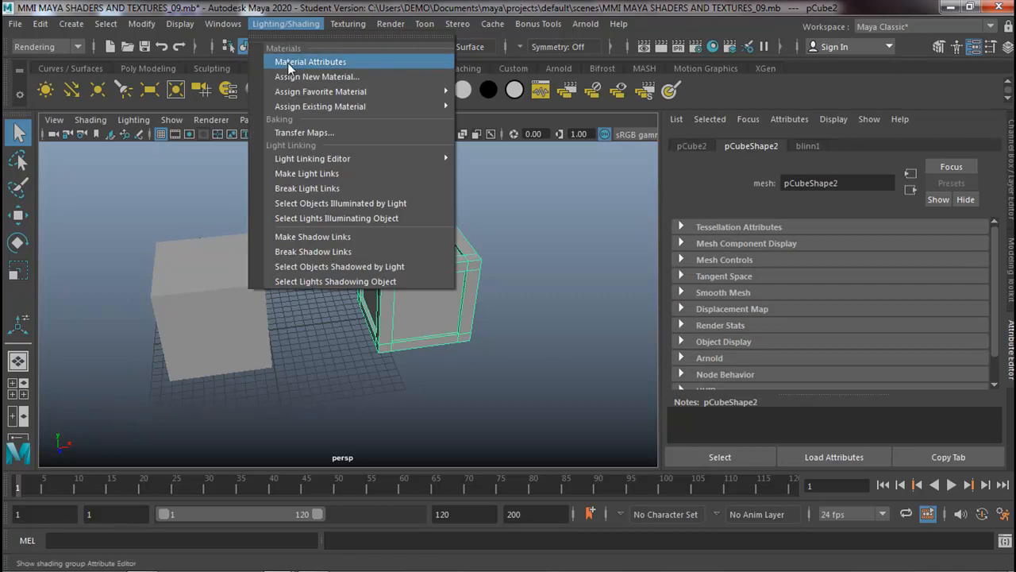
pyautogui.click(288, 63)
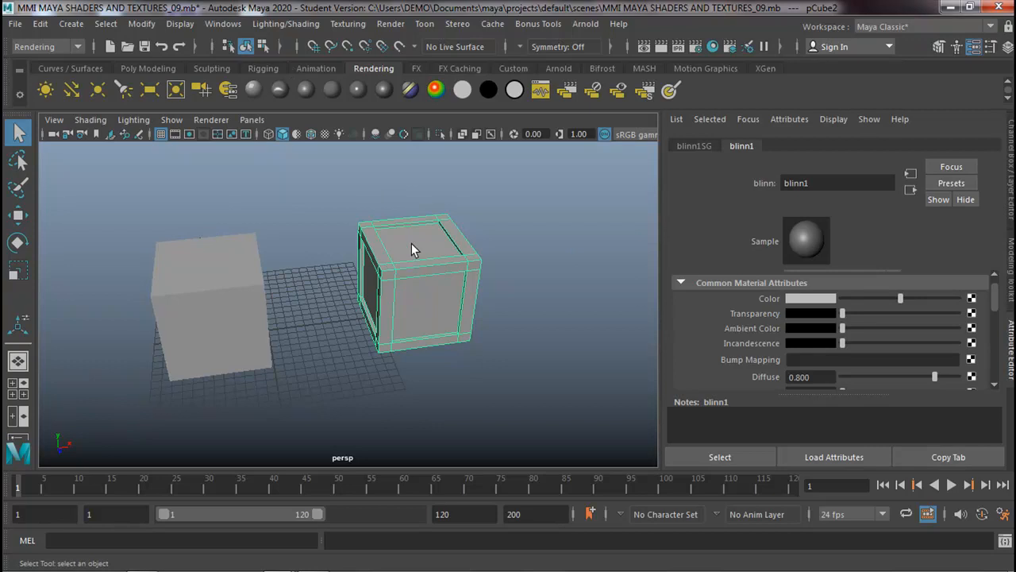
# Map the image file crate_danger.jpg to the Blinn material's color and show textures in the viewport.
pyautogui.click(971, 299)
pyautogui.click(479, 322)
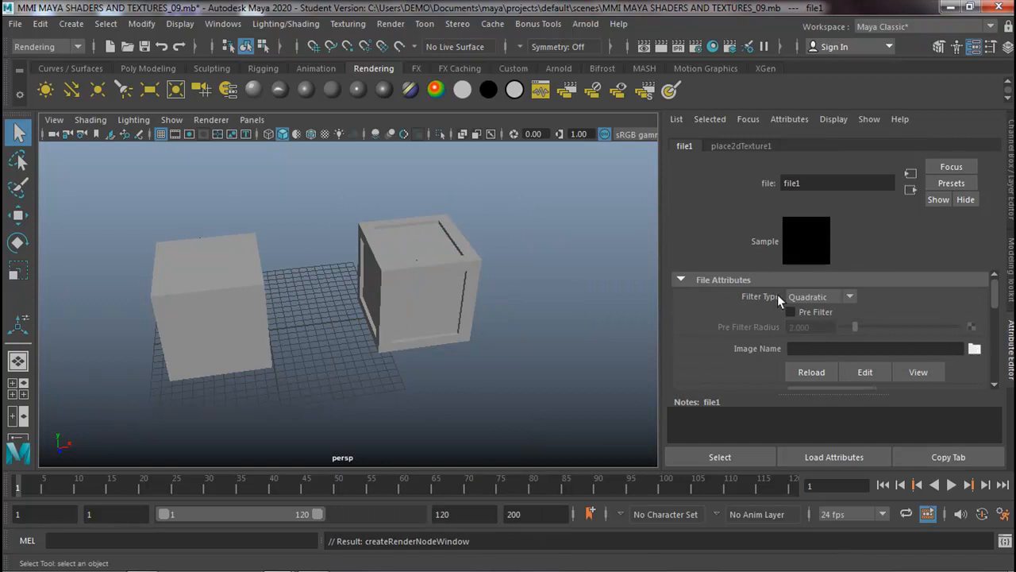
pyautogui.click(974, 349)
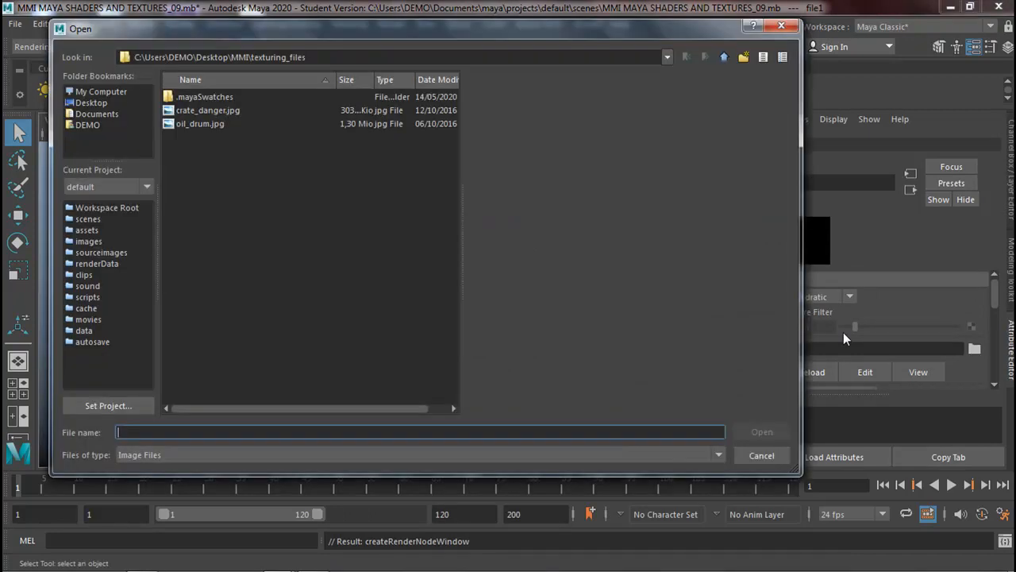
pyautogui.click(230, 111)
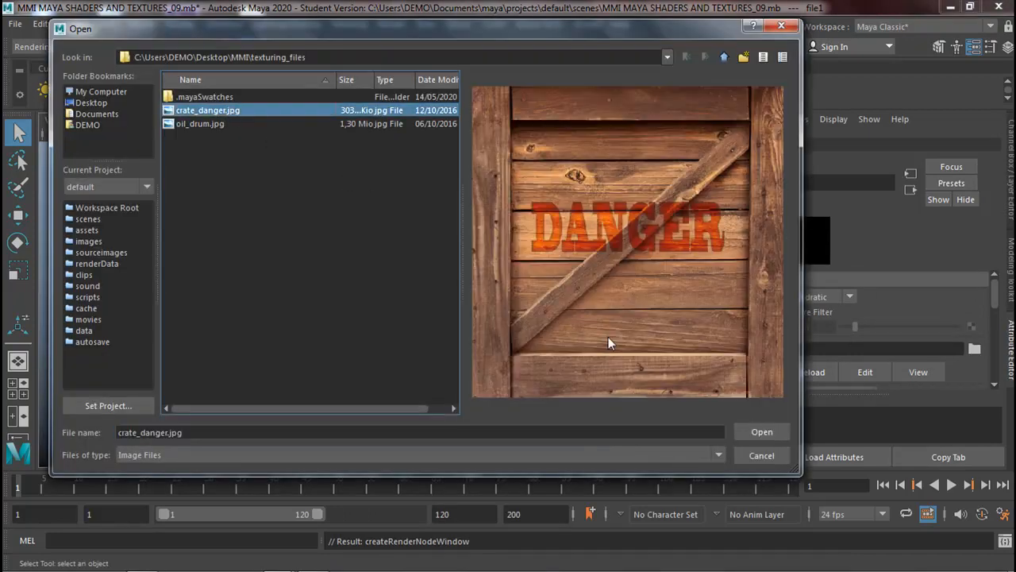
pyautogui.click(762, 432)
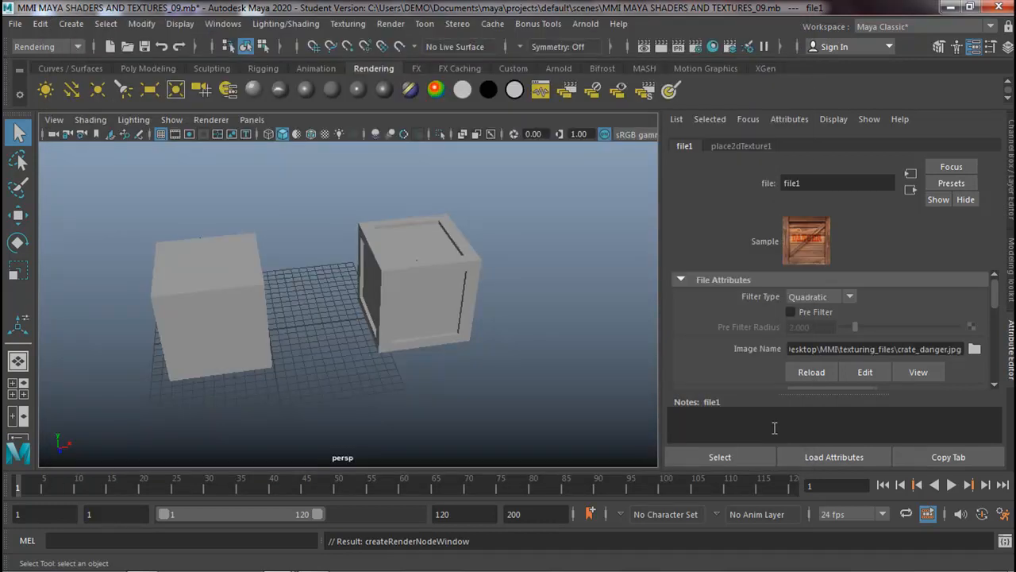
pyautogui.click(325, 133)
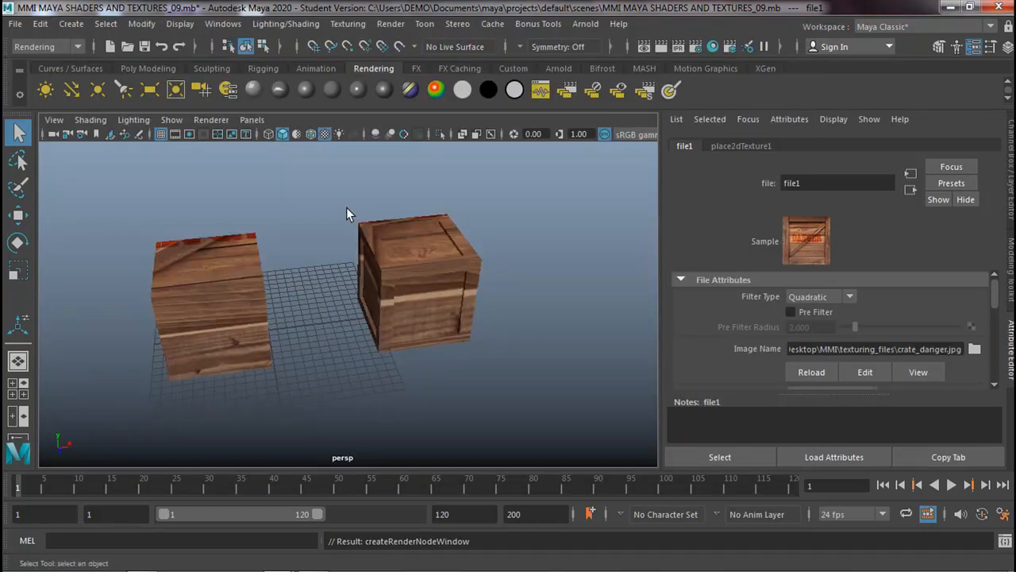
# Switch to the Modeling menu set and apply an Automatic UV projection to the plain cube.
pyautogui.moveTo(433, 340)
pyautogui.keyDown('alt'); pyautogui.mouseDown()
pyautogui.moveTo(449, 357)
pyautogui.moveTo(402, 286)
pyautogui.moveTo(329, 327)
pyautogui.moveTo(252, 347)
pyautogui.moveTo(445, 348)
pyautogui.mouseUp(); pyautogui.keyUp('alt')
pyautogui.click(339, 347)
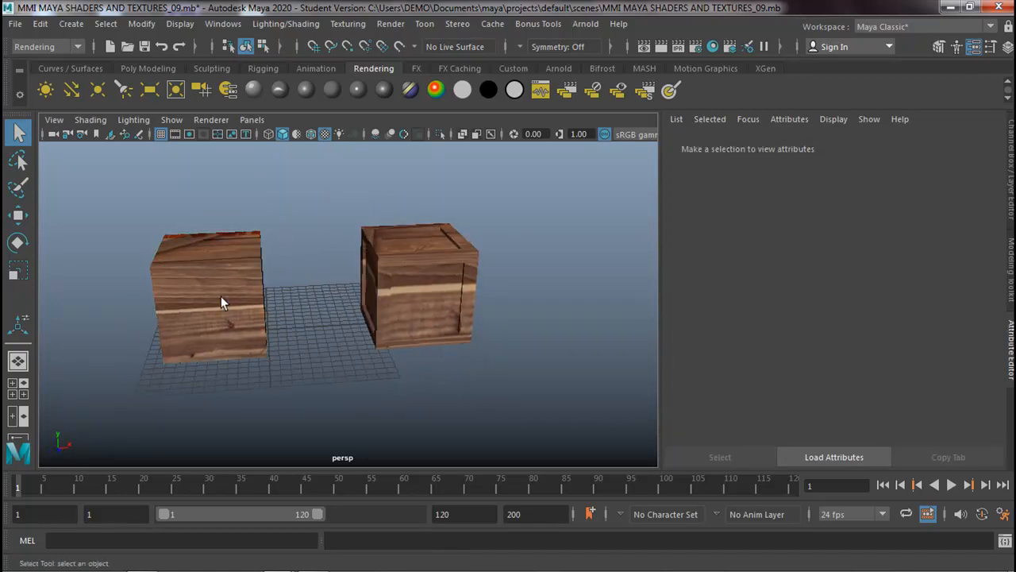
pyautogui.click(221, 296)
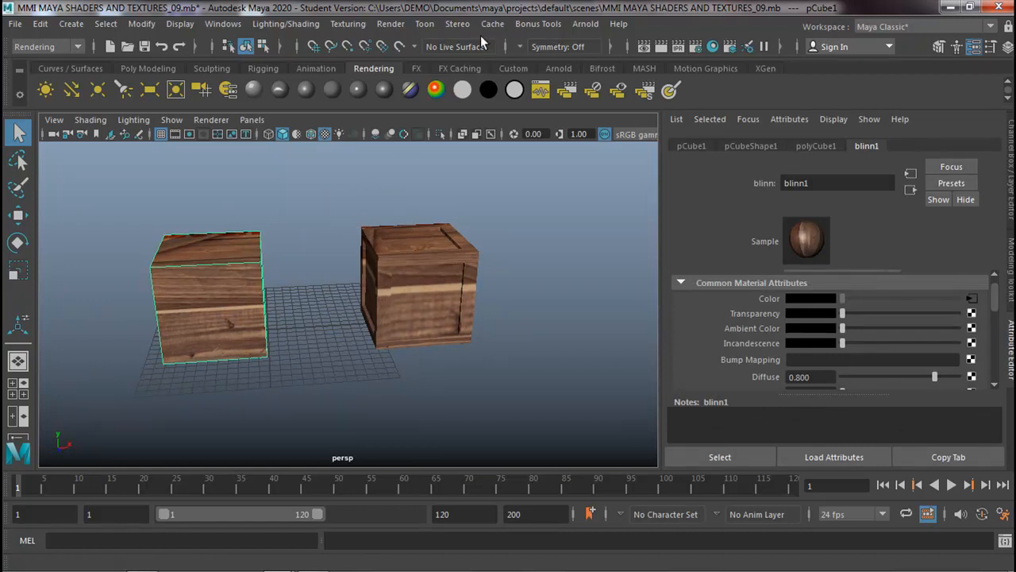
pyautogui.click(61, 47)
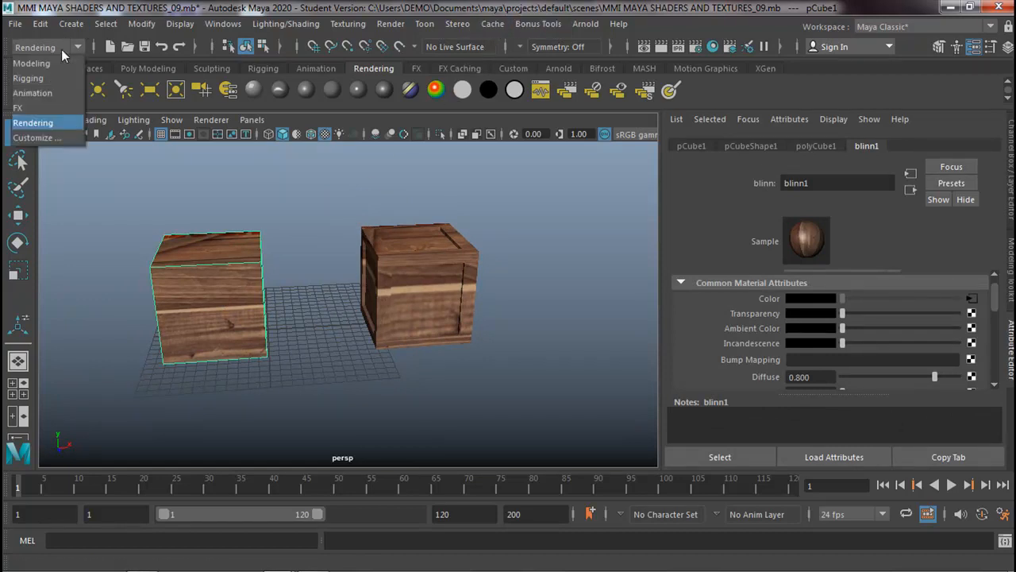
pyautogui.click(50, 61)
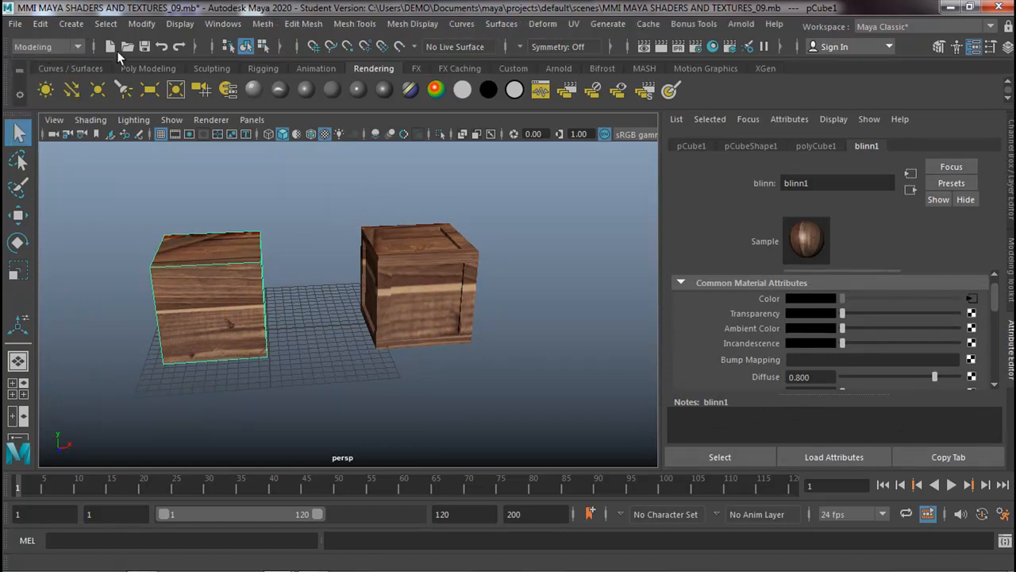
pyautogui.click(575, 23)
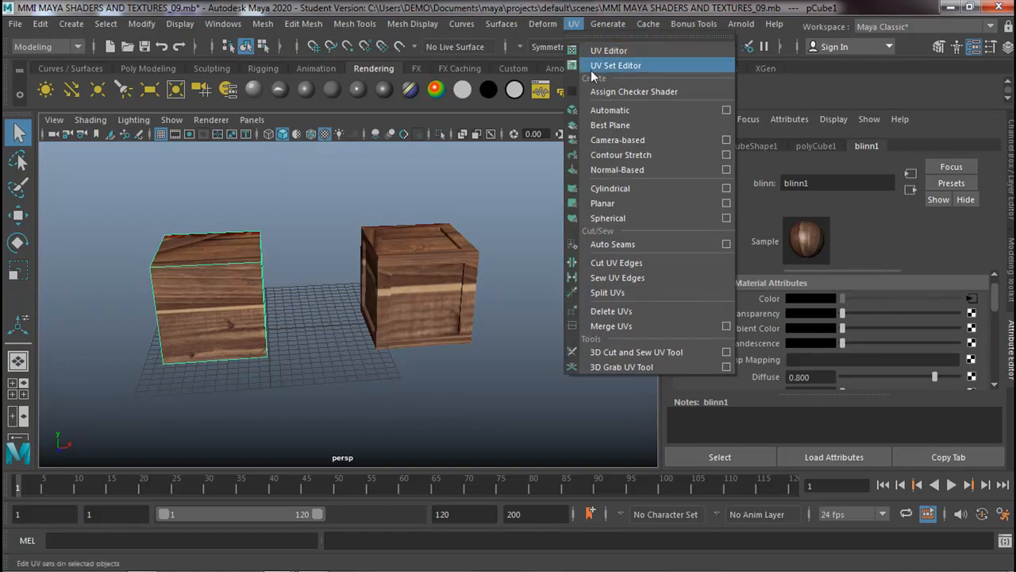
pyautogui.click(611, 111)
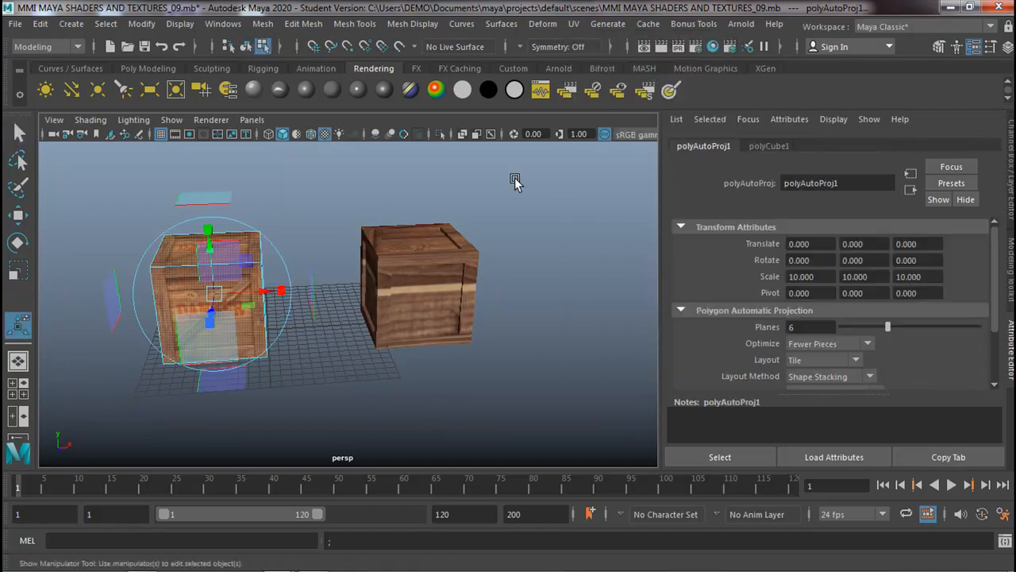
pyautogui.click(19, 132)
pyautogui.click(263, 431)
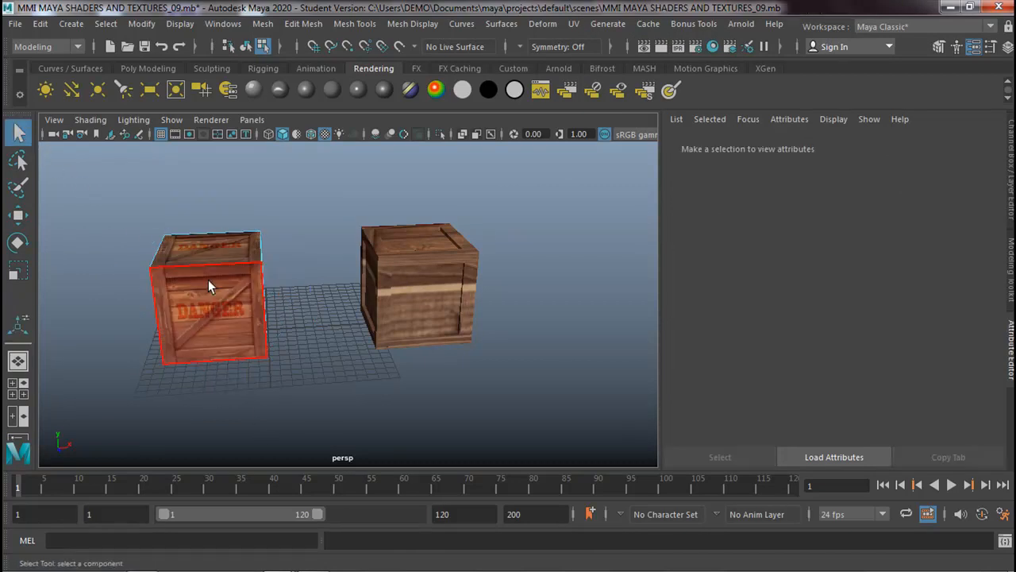
# Check the texture around the plain cube, return to object selection and delete that cube.
pyautogui.keyDown('alt'); pyautogui.moveTo(237, 374); pyautogui.dragTo(477, 363); pyautogui.keyUp('alt')
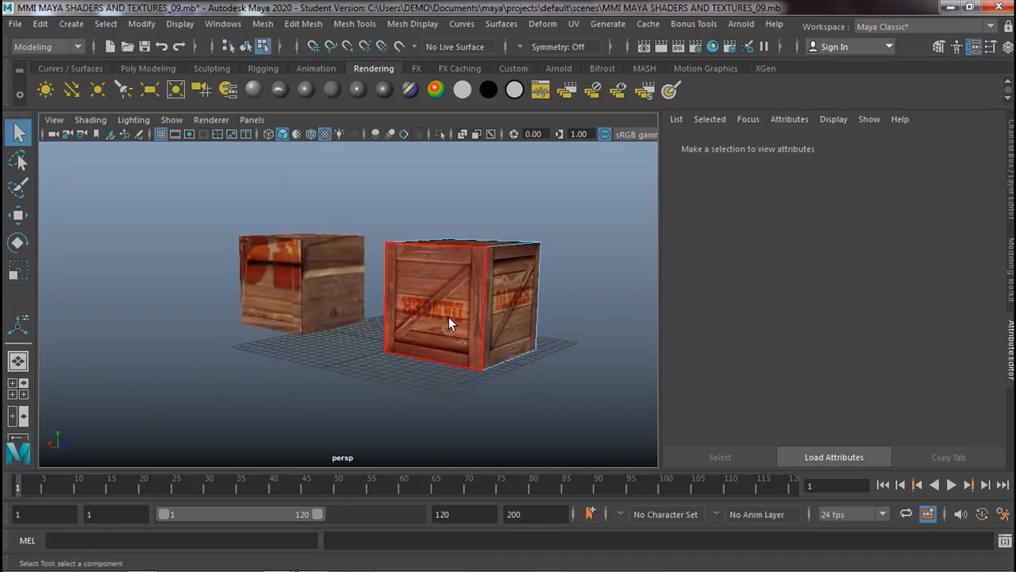
pyautogui.keyDown('alt'); pyautogui.moveTo(441, 316); pyautogui.dragTo(255, 339); pyautogui.keyUp('alt')
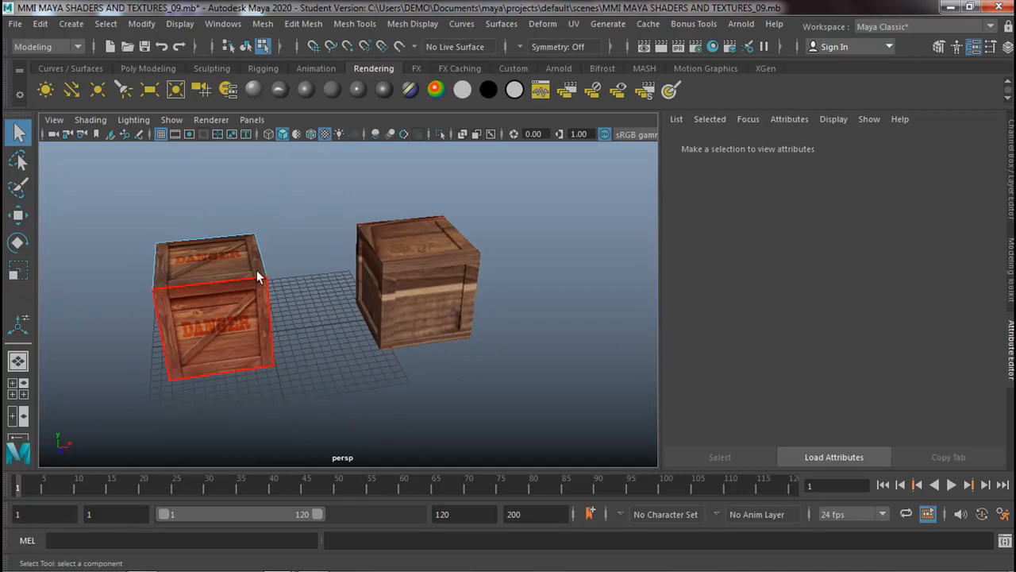
pyautogui.rightClick(236, 328)
pyautogui.moveTo(252, 258); pyautogui.dragTo(315, 129, button='right')
pyautogui.click(307, 227)
pyautogui.moveTo(286, 194); pyautogui.dragTo(202, 386)
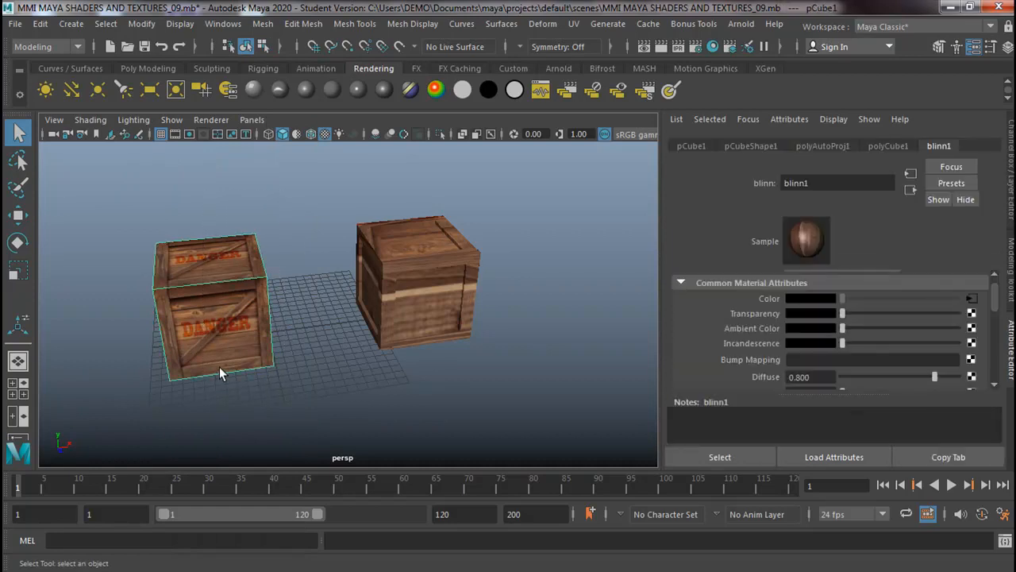
pyautogui.press('Delete')
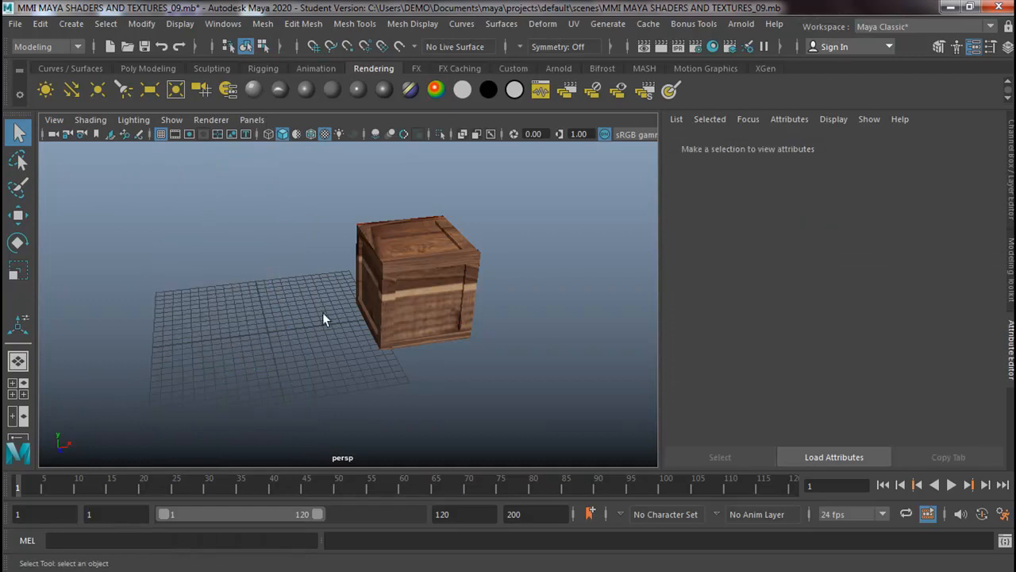
# Select the remaining crate, frame it in the view and switch to the UV Editing workspace.
pyautogui.click(398, 274)
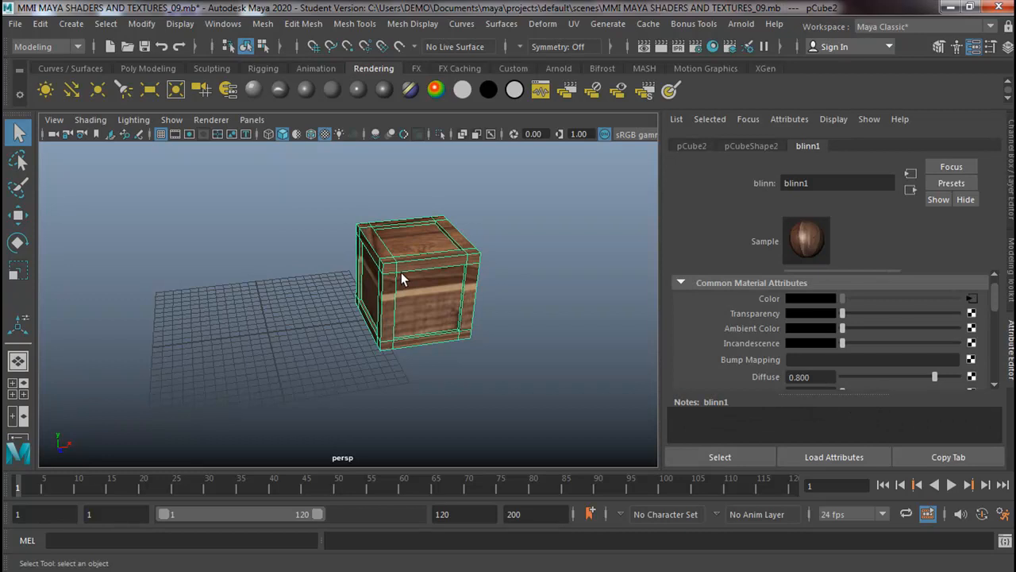
pyautogui.press('f')
pyautogui.keyDown('alt'); pyautogui.moveTo(417, 322); pyautogui.dragTo(134, 296); pyautogui.keyUp('alt')
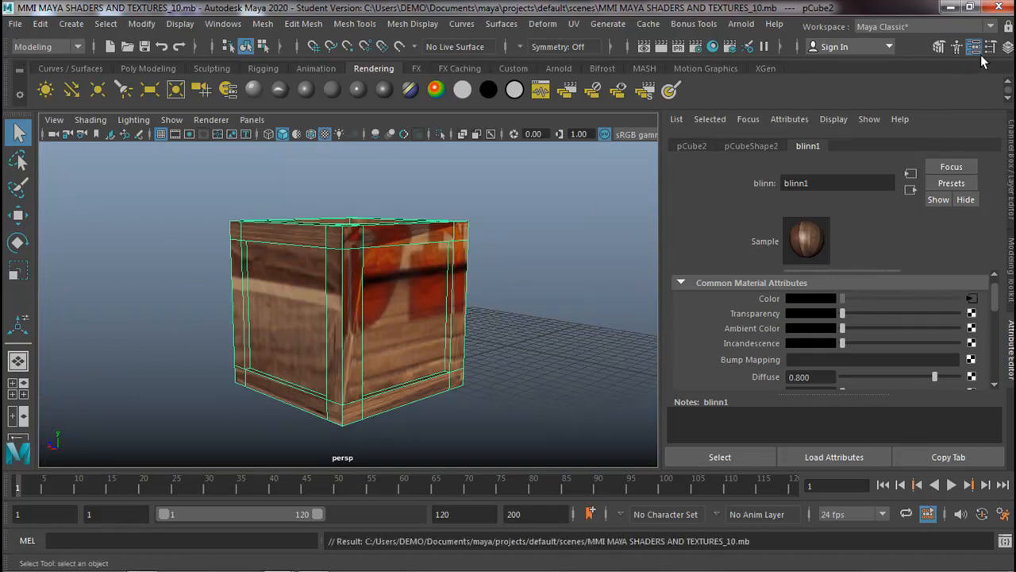
pyautogui.click(985, 26)
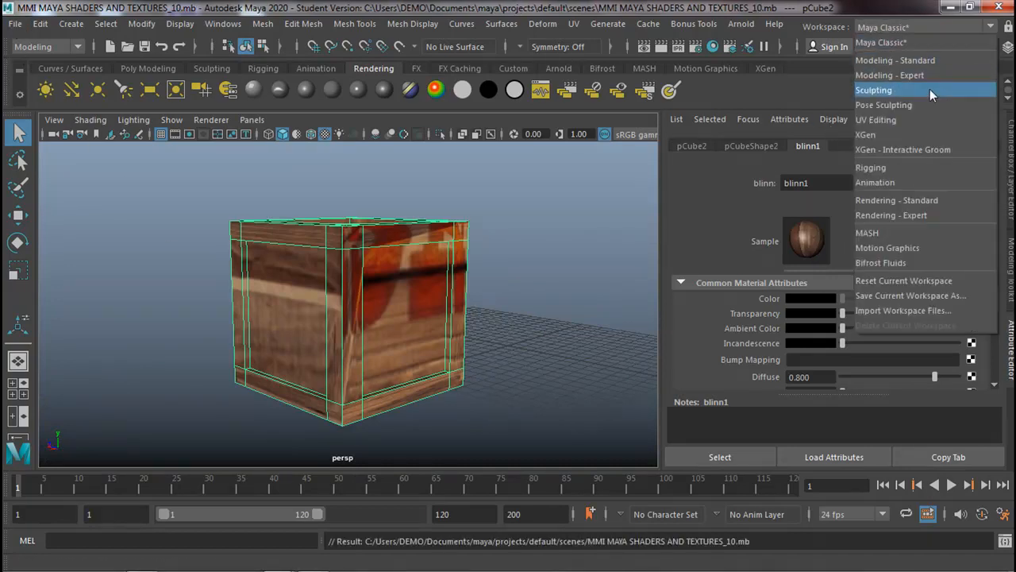
pyautogui.click(911, 116)
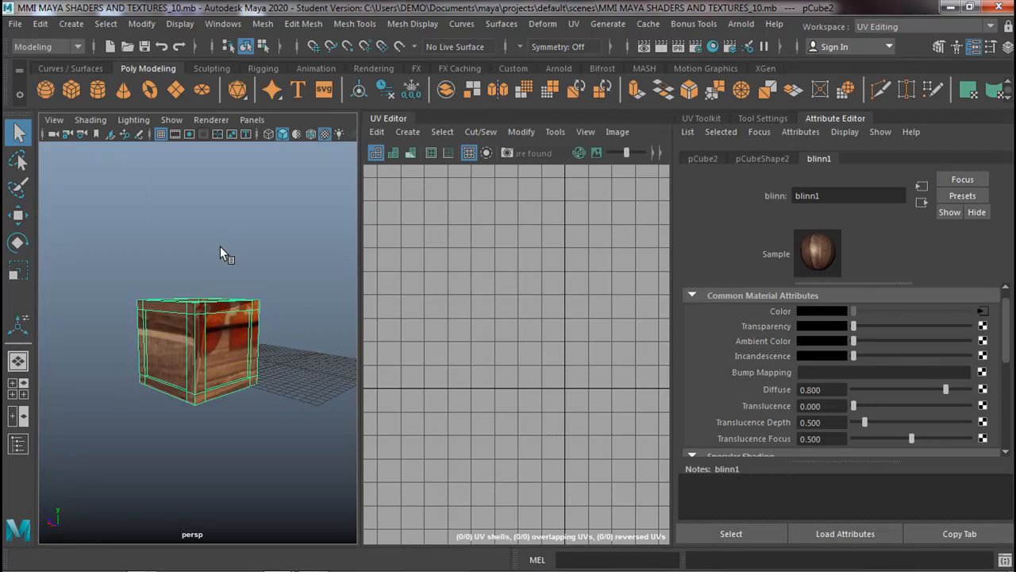
# Display and frame the crate's UV layout over its texture in the UV Editor.
pyautogui.click(215, 334)
pyautogui.moveTo(182, 321); pyautogui.dragTo(246, 120, button='right')
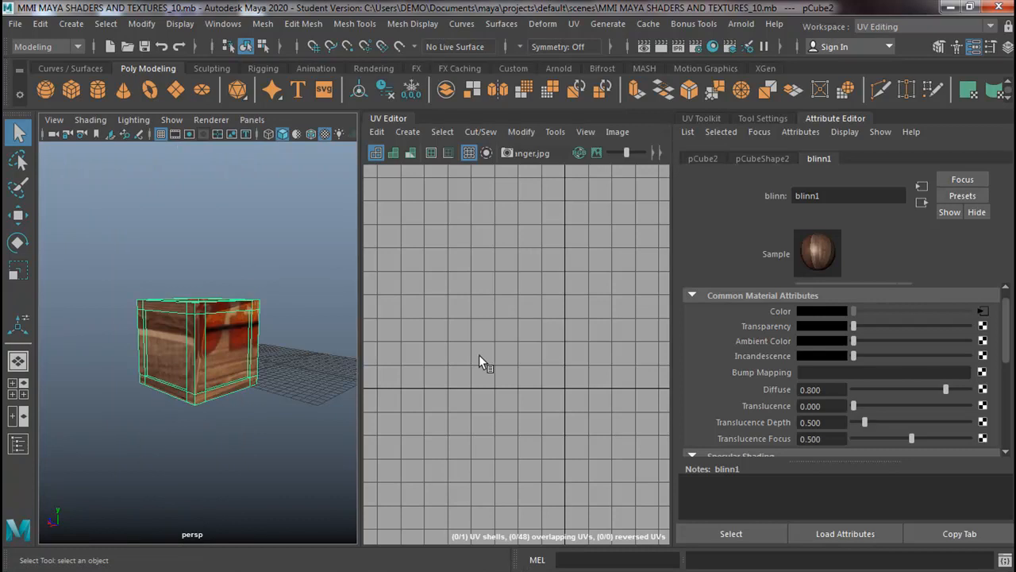
pyautogui.press('f')
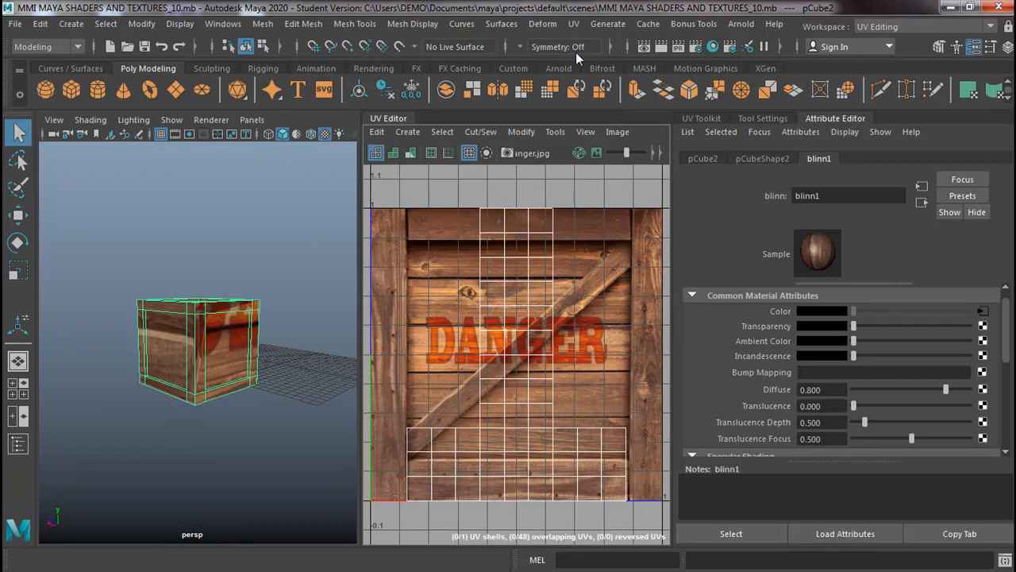
# Show the UV Toolkit's selection options and turn on face selection for the crate.
pyautogui.click(315, 363)
pyautogui.keyDown('alt'); pyautogui.moveTo(286, 363); pyautogui.dragTo(232, 298); pyautogui.keyUp('alt')
pyautogui.click(243, 358)
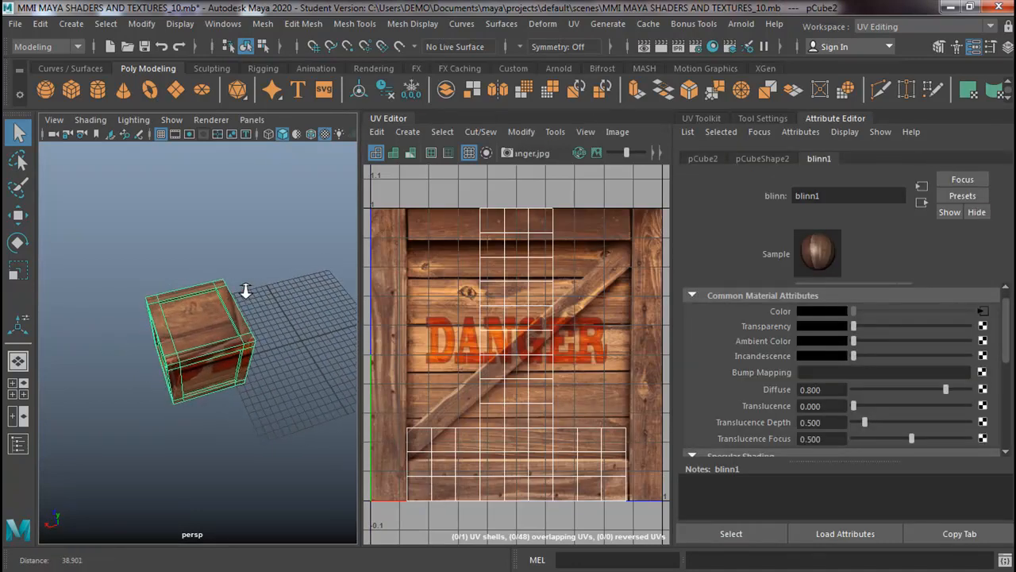
pyautogui.keyDown('alt'); pyautogui.moveTo(232, 298); pyautogui.dragTo(317, 274, button='right'); pyautogui.keyUp('alt')
pyautogui.keyDown('alt'); pyautogui.moveTo(232, 320); pyautogui.dragTo(221, 345); pyautogui.keyUp('alt')
pyautogui.keyDown('alt'); pyautogui.moveTo(221, 339); pyautogui.dragTo(310, 282, button='right'); pyautogui.keyUp('alt')
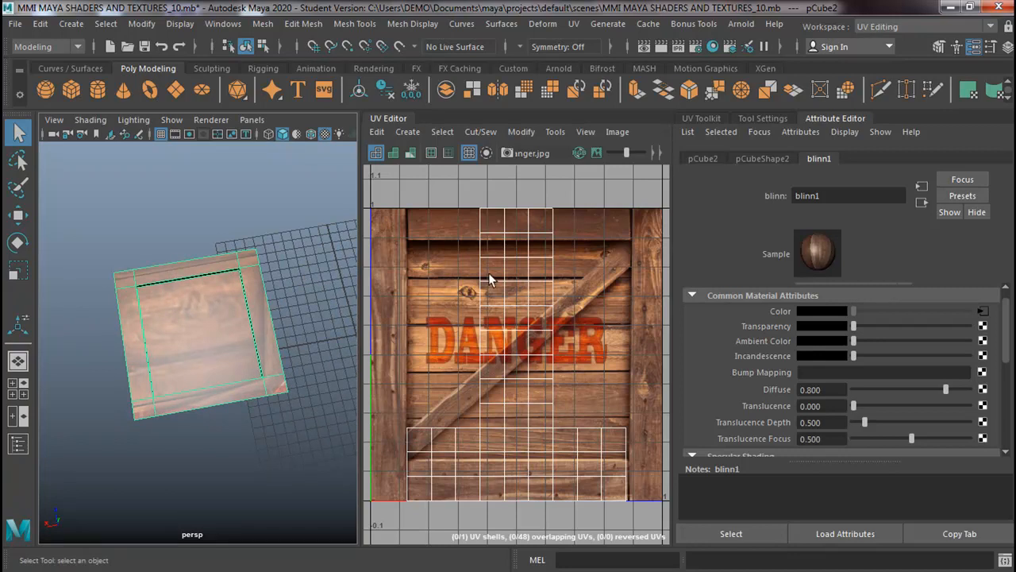
pyautogui.click(701, 118)
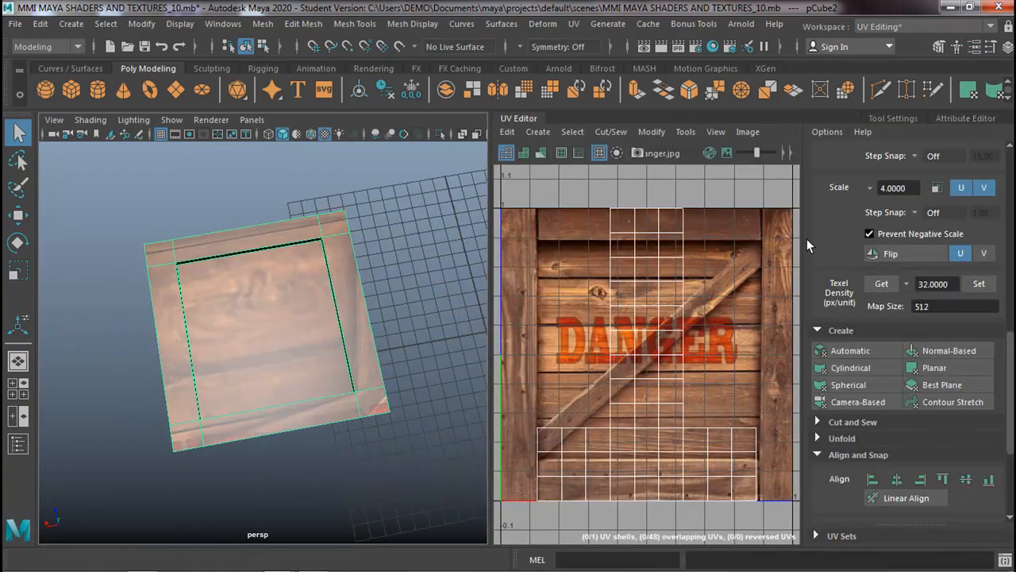
pyautogui.scroll(2, 880, 269)
pyautogui.scroll(6, 880, 269)
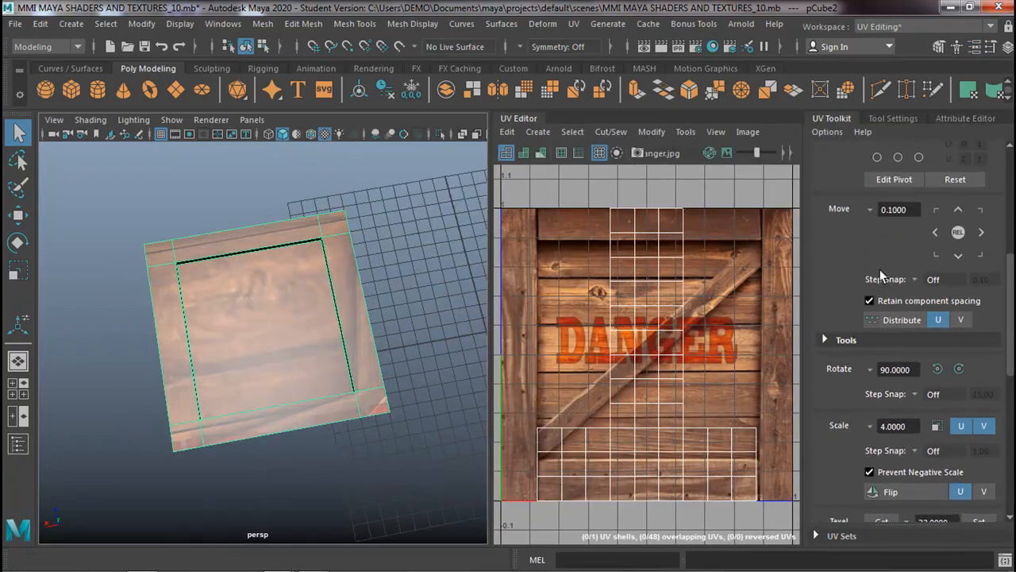
pyautogui.scroll(2, 880, 268)
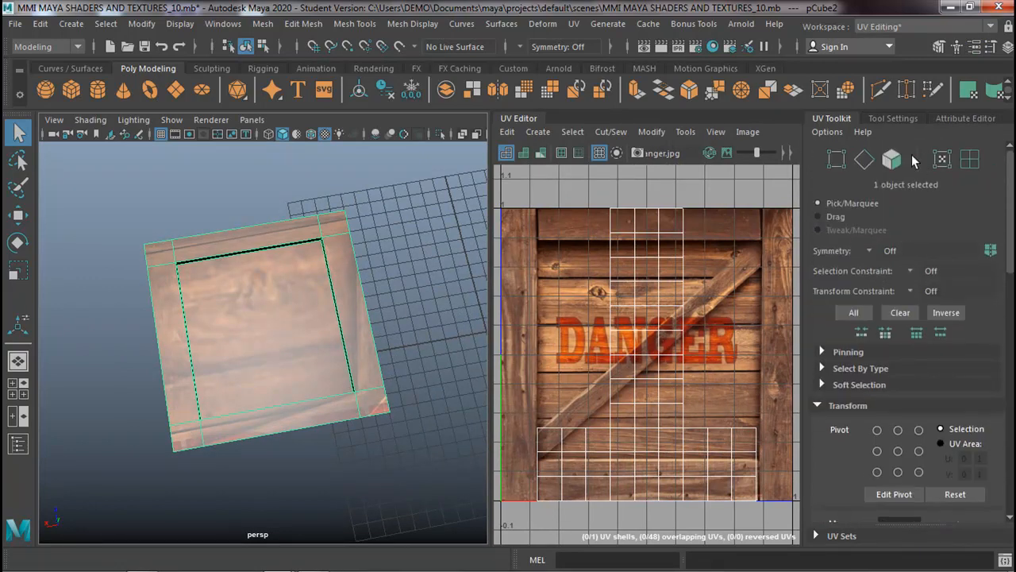
pyautogui.click(892, 159)
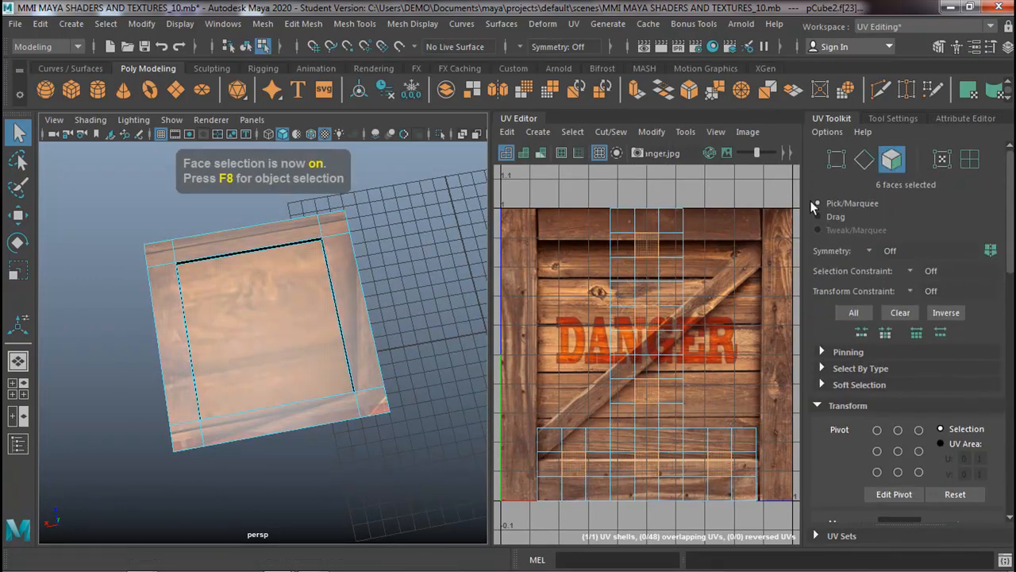
# Set the selection symmetry to Object Y and select the crate's recessed top panel together with its mirrored bottom panel.
pyautogui.keyDown('alt'); pyautogui.moveTo(288, 288); pyautogui.dragTo(291, 263); pyautogui.keyUp('alt')
pyautogui.keyDown('alt'); pyautogui.moveTo(334, 302); pyautogui.dragTo(343, 403); pyautogui.keyUp('alt')
pyautogui.click(383, 373)
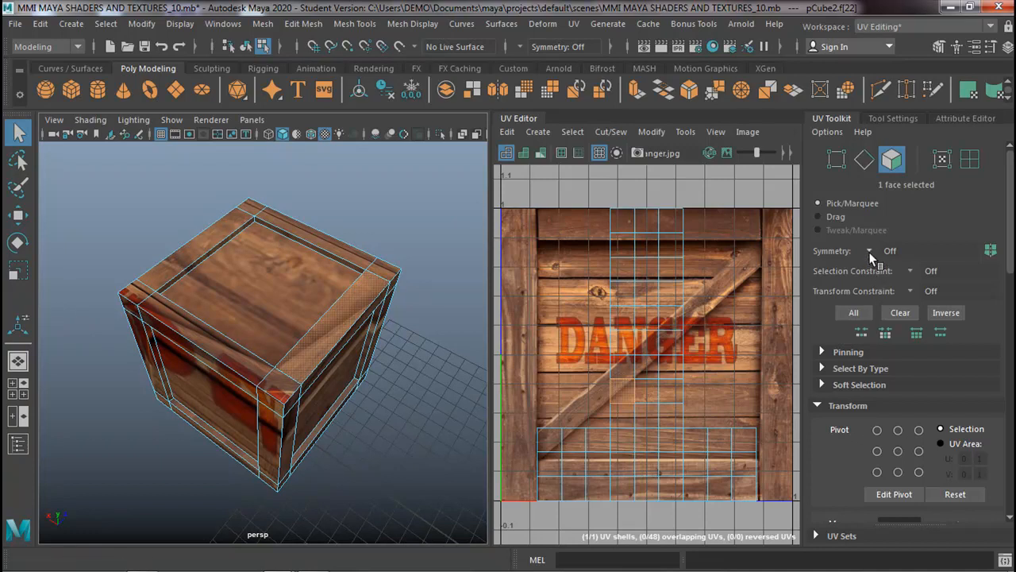
pyautogui.keyDown('alt'); pyautogui.moveTo(106, 470); pyautogui.dragTo(74, 517); pyautogui.keyUp('alt')
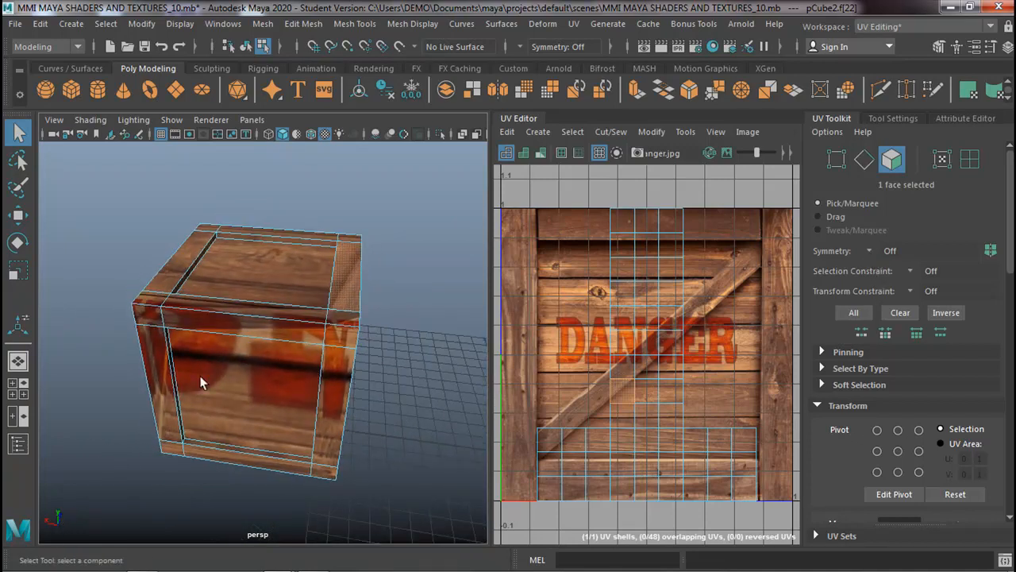
pyautogui.keyDown('alt'); pyautogui.moveTo(257, 447); pyautogui.dragTo(298, 458); pyautogui.keyUp('alt')
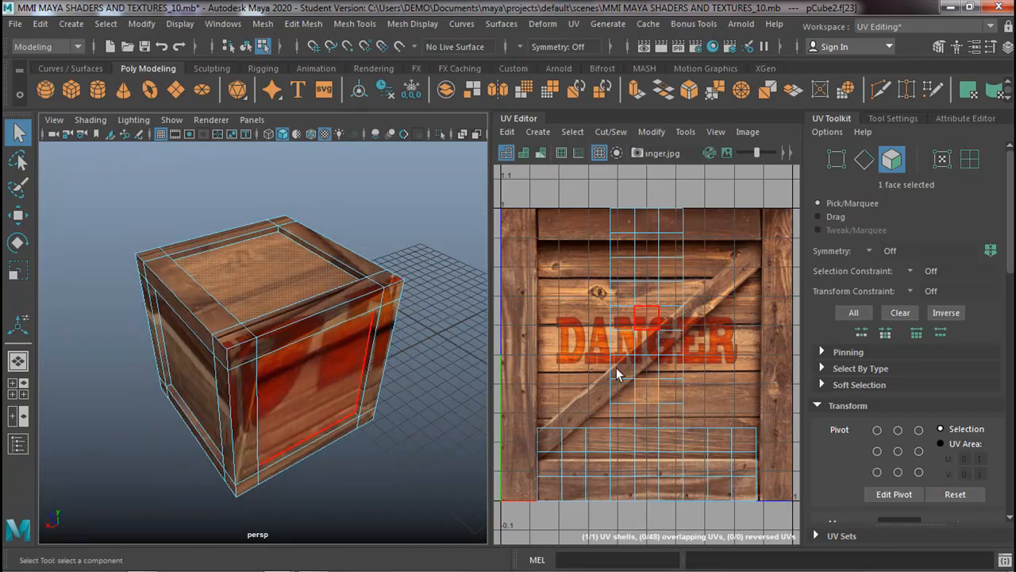
pyautogui.click(870, 251)
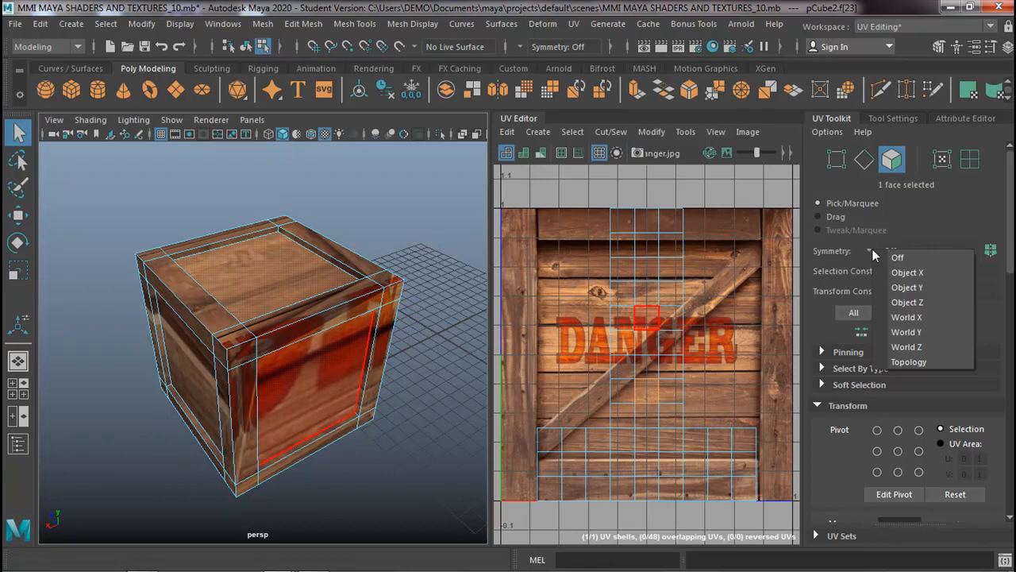
pyautogui.click(906, 287)
pyautogui.click(335, 247)
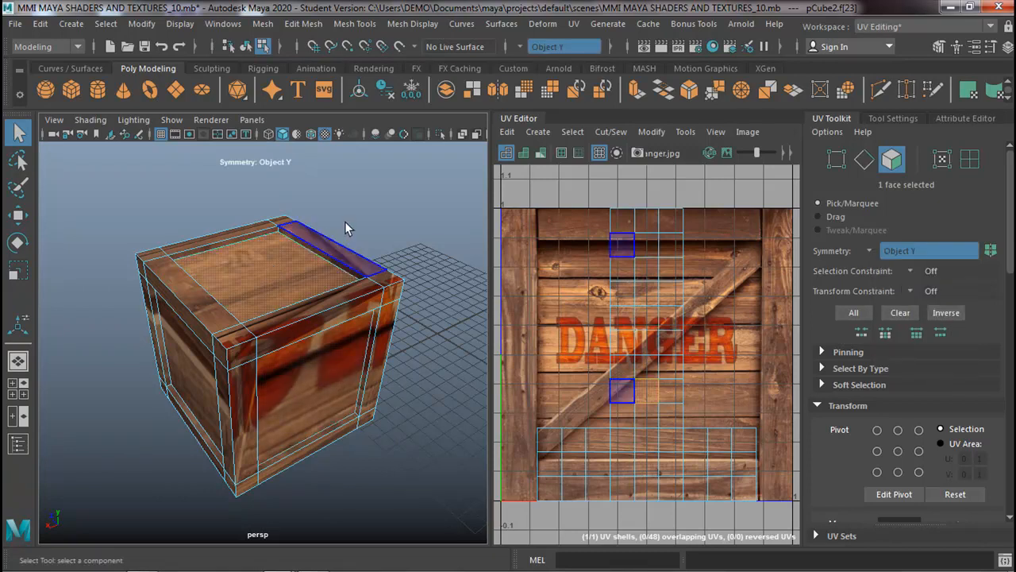
pyautogui.click(302, 276)
pyautogui.keyDown('alt'); pyautogui.moveTo(337, 312); pyautogui.dragTo(370, 353); pyautogui.keyUp('alt')
pyautogui.keyDown('alt'); pyautogui.moveTo(347, 266); pyautogui.dragTo(371, 409); pyautogui.keyUp('alt')
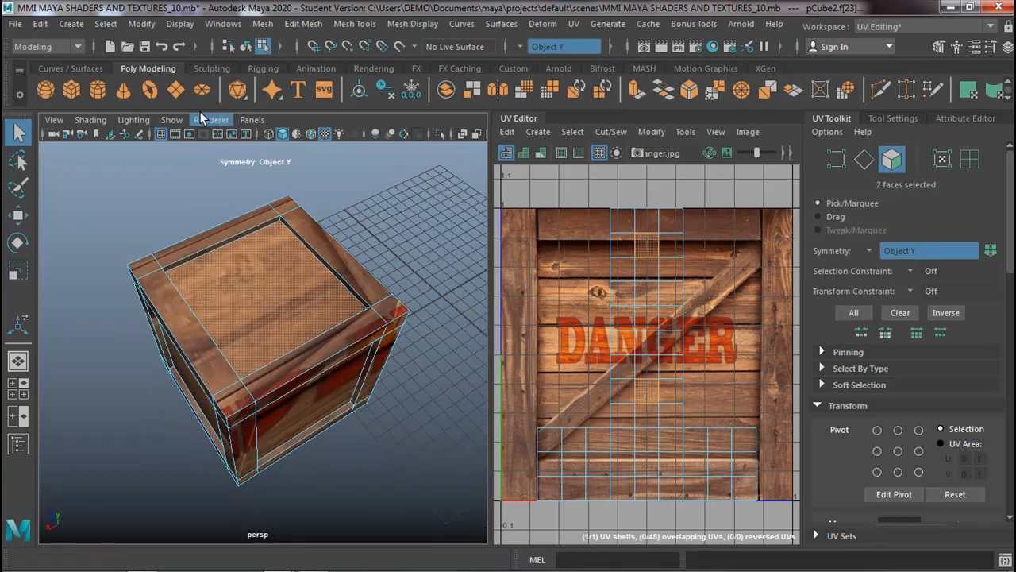
# Show the crate in wireframe and add all border faces around the top and bottom panels to the selection.
pyautogui.click(268, 133)
pyautogui.click(295, 239)
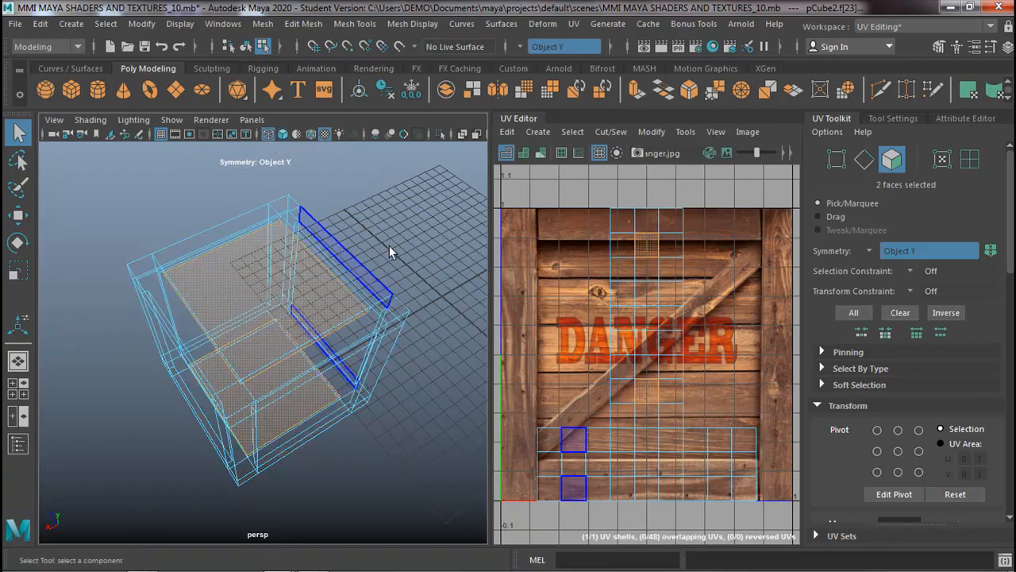
pyautogui.click(302, 297)
pyautogui.keyDown('shift'); pyautogui.click(250, 222); pyautogui.keyUp('shift')
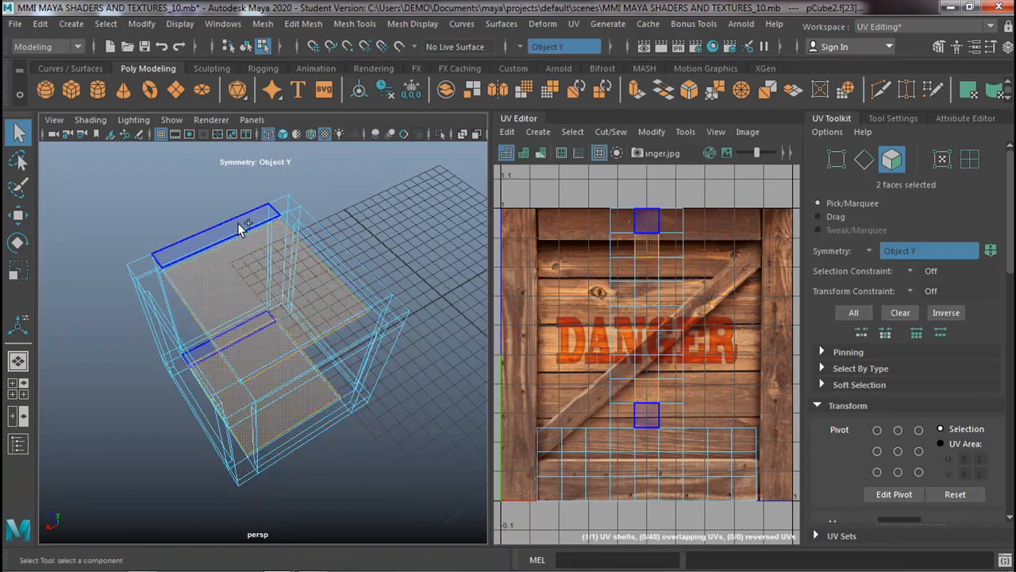
pyautogui.keyDown('shift'); pyautogui.click(282, 204); pyautogui.keyUp('shift')
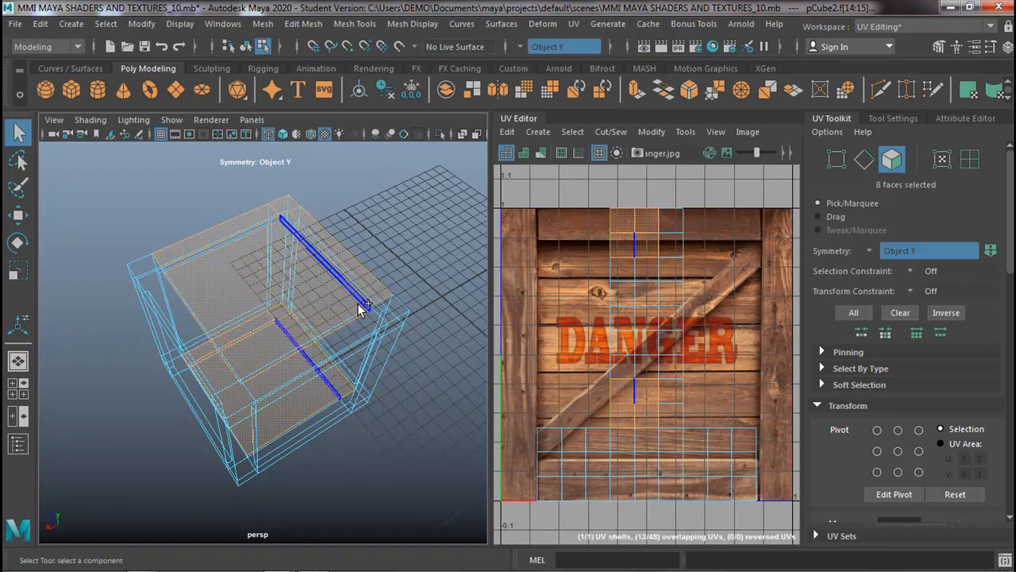
pyautogui.keyDown('shift'); pyautogui.click(385, 313); pyautogui.keyUp('shift')
pyautogui.keyDown('shift'); pyautogui.click(349, 327); pyautogui.keyUp('shift')
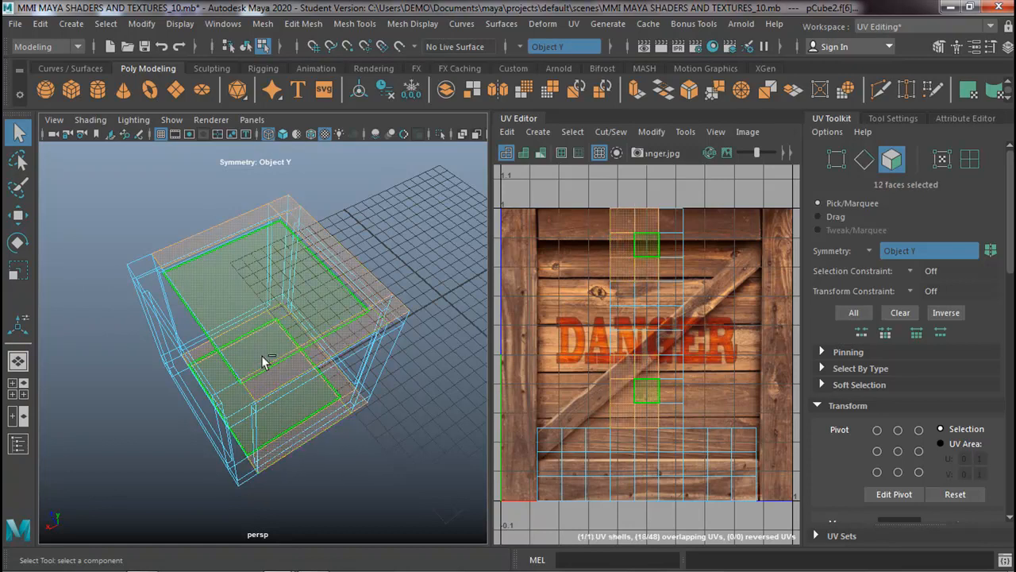
pyautogui.keyDown('shift'); pyautogui.click(235, 400); pyautogui.keyUp('shift')
pyautogui.keyDown('shift'); pyautogui.click(196, 355); pyautogui.keyUp('shift')
pyautogui.keyDown('shift'); pyautogui.click(140, 268); pyautogui.keyUp('shift')
pyautogui.keyDown('alt'); pyautogui.moveTo(276, 325); pyautogui.dragTo(347, 302); pyautogui.keyUp('alt')
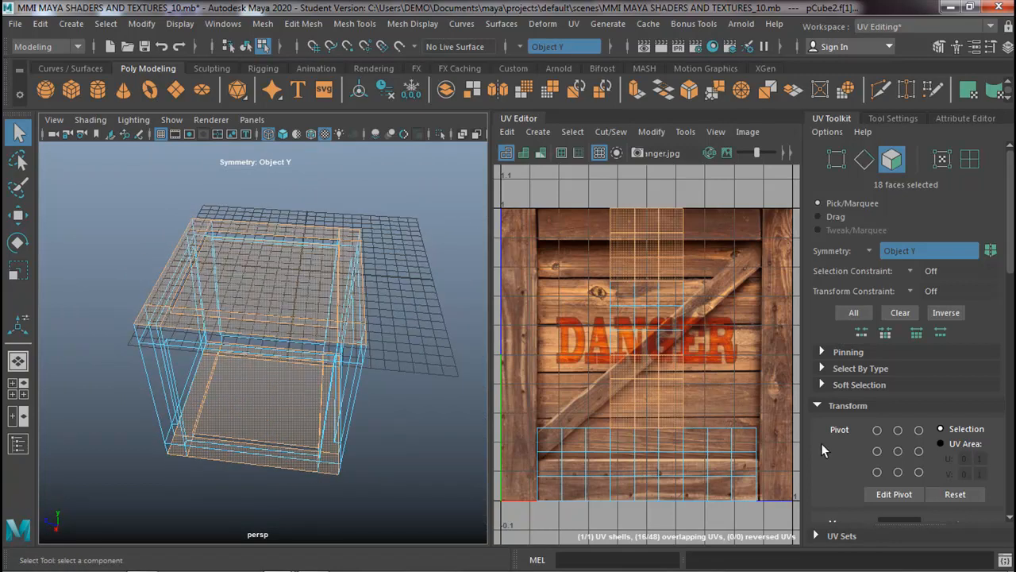
# Create a planar UV projection on the selected top and bottom faces of the crate.
pyautogui.scroll(-5, 975, 385)
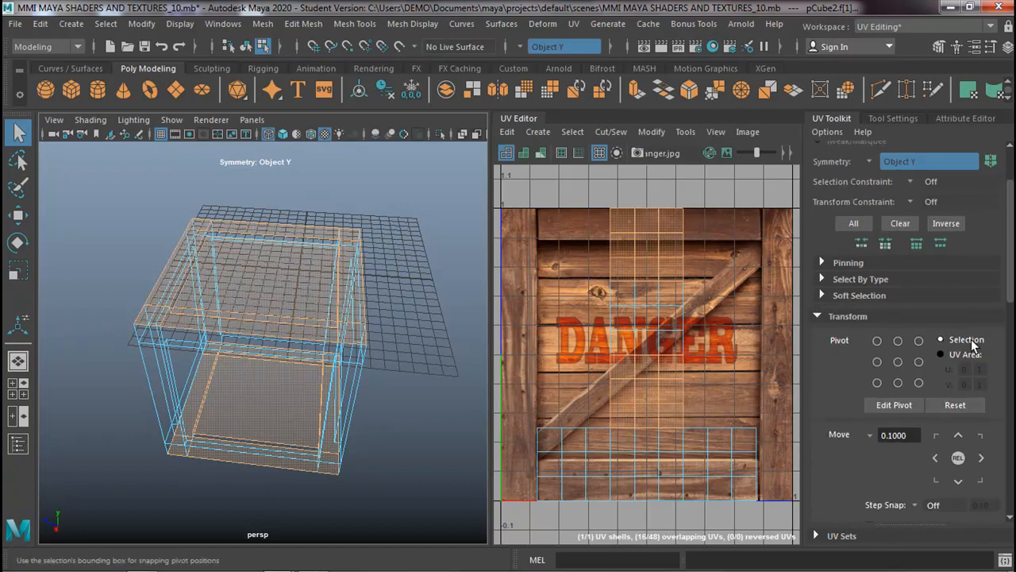
pyautogui.scroll(-10, 975, 385)
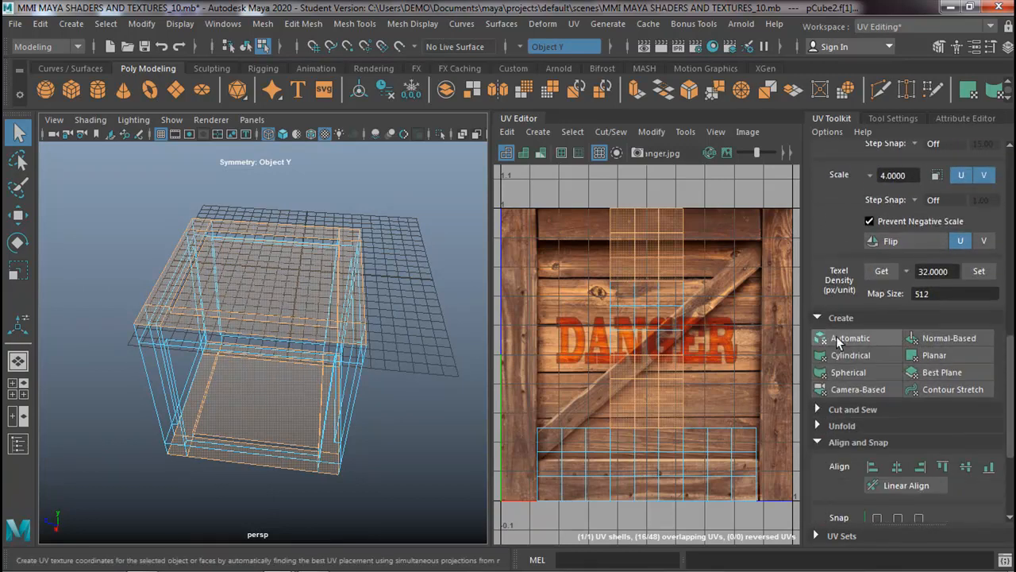
pyautogui.click(935, 357)
pyautogui.keyDown('alt'); pyautogui.moveTo(427, 332); pyautogui.dragTo(259, 267); pyautogui.keyUp('alt')
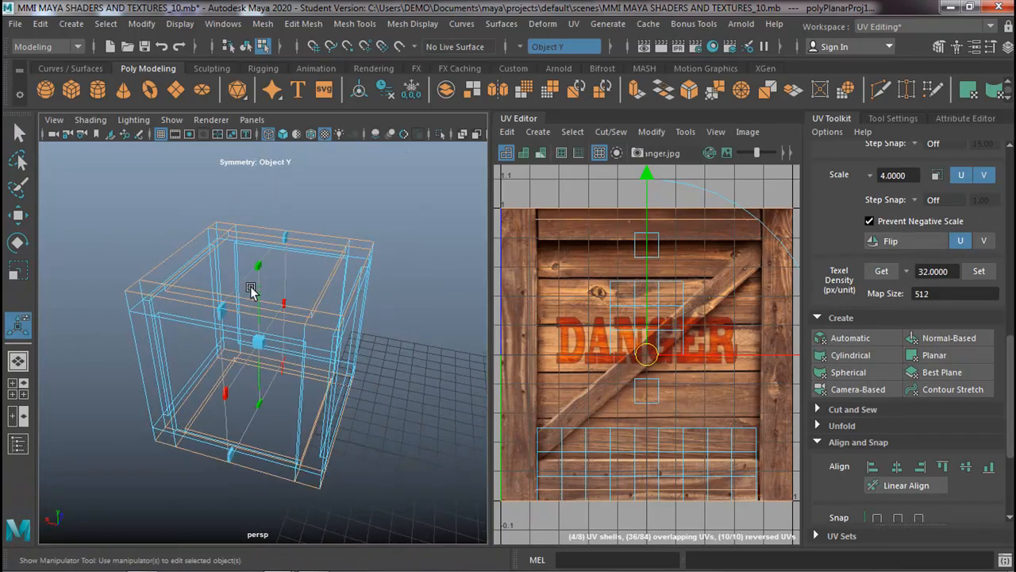
pyautogui.keyDown('alt'); pyautogui.moveTo(160, 461); pyautogui.dragTo(74, 516); pyautogui.keyUp('alt')
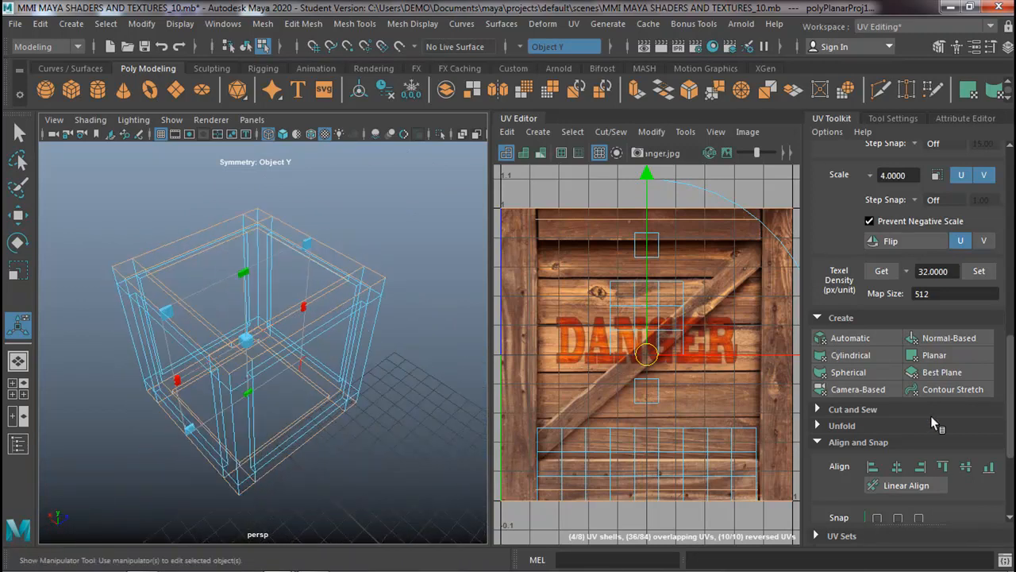
# Display the planar projection's attributes and set its Z rotation to 90.
pyautogui.click(959, 119)
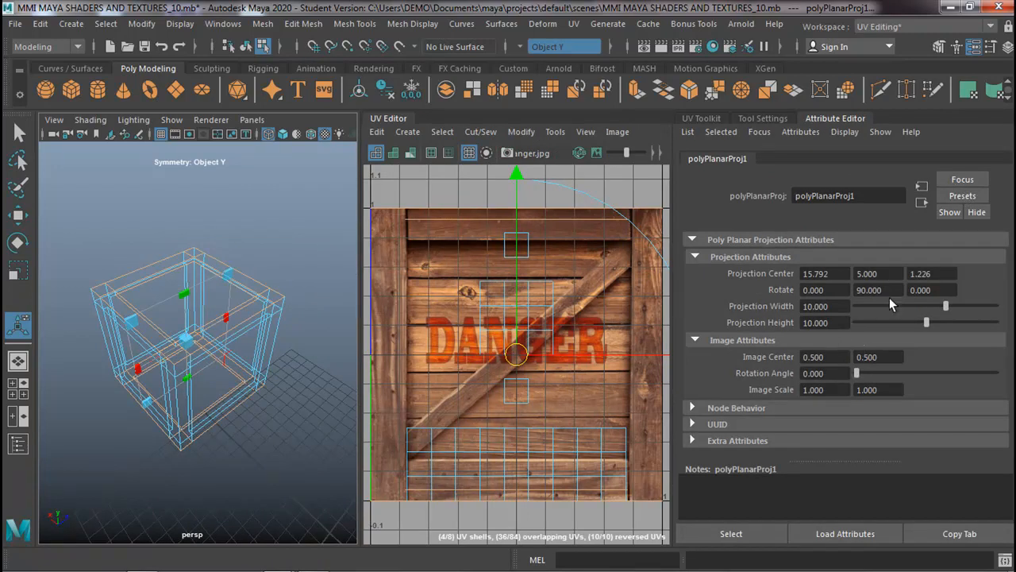
pyautogui.write('90')
pyautogui.press('Return')
pyautogui.write('90')
pyautogui.press('Return')
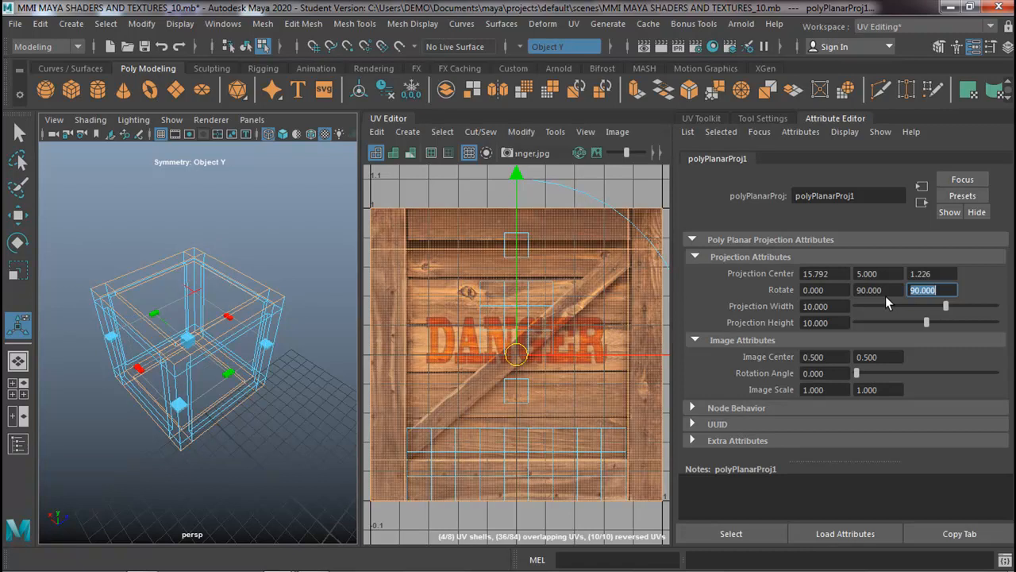
# Return to shaded display and check the projected texture on the crate's top and bottom.
pyautogui.keyDown('alt'); pyautogui.moveTo(244, 320); pyautogui.dragTo(266, 311, button='right'); pyautogui.keyUp('alt')
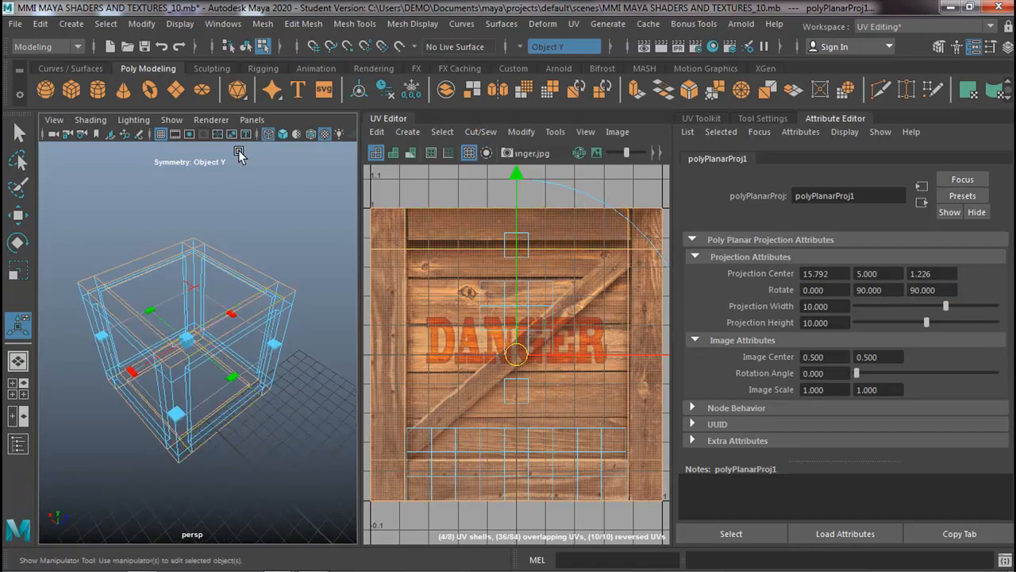
pyautogui.click(284, 135)
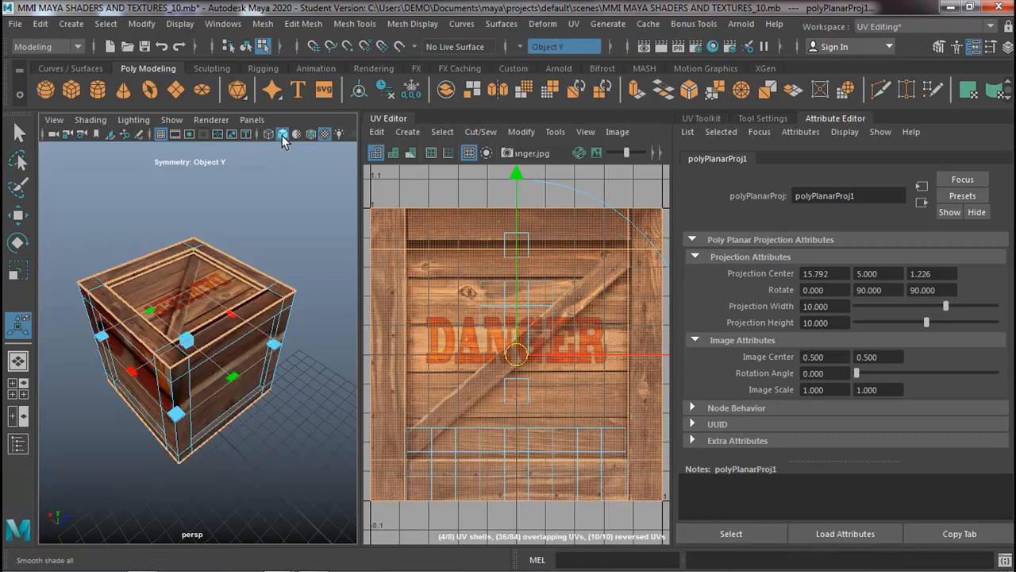
pyautogui.keyDown('alt'); pyautogui.moveTo(254, 215); pyautogui.dragTo(200, 357); pyautogui.keyUp('alt')
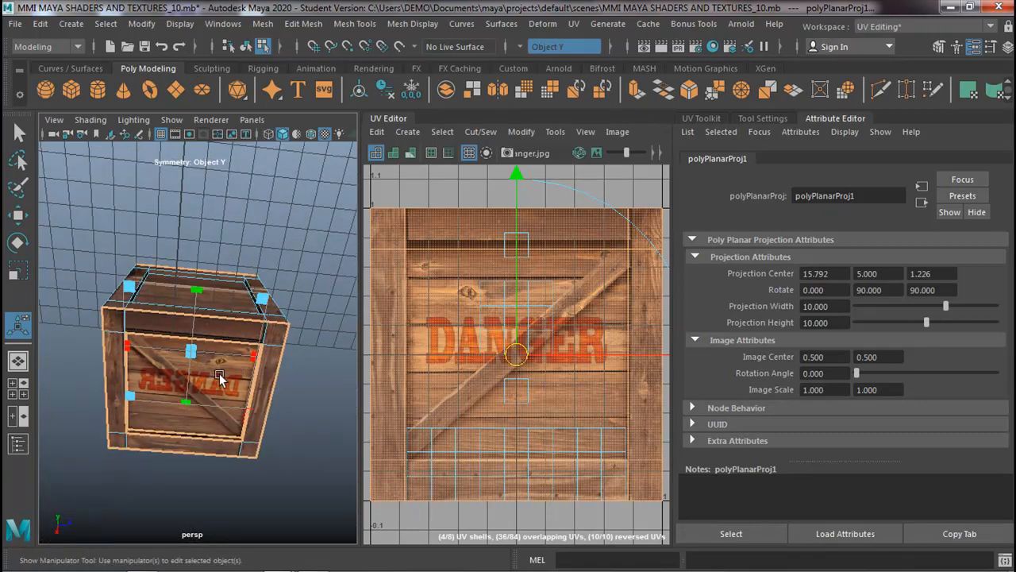
pyautogui.keyDown('alt'); pyautogui.moveTo(238, 288); pyautogui.dragTo(231, 342); pyautogui.keyUp('alt')
# Pick a border face on the crate's side and change the UV Toolkit's selection symmetry to Object X.
pyautogui.click(213, 265)
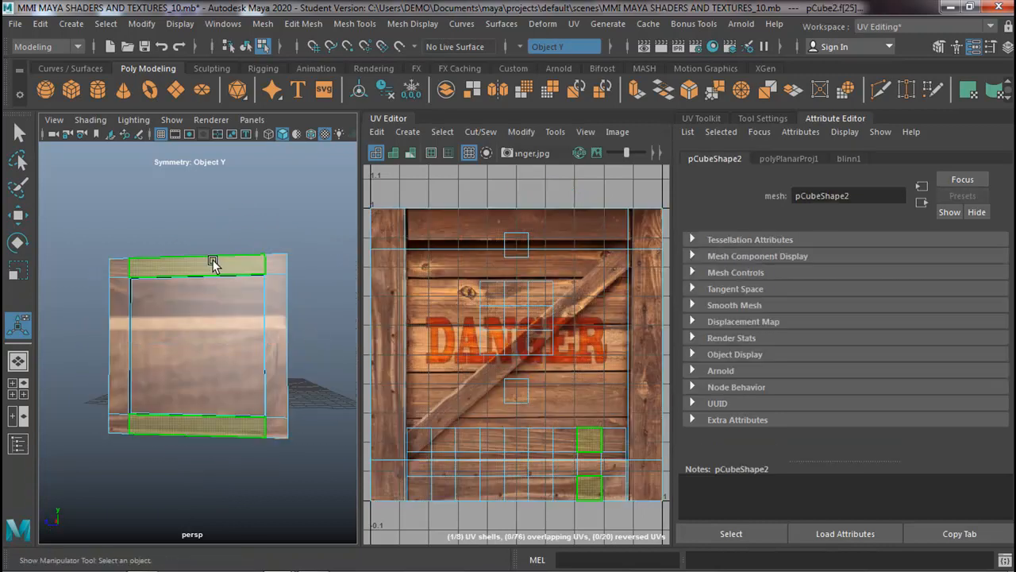
pyautogui.keyDown('alt'); pyautogui.moveTo(238, 247); pyautogui.dragTo(139, 334); pyautogui.keyUp('alt')
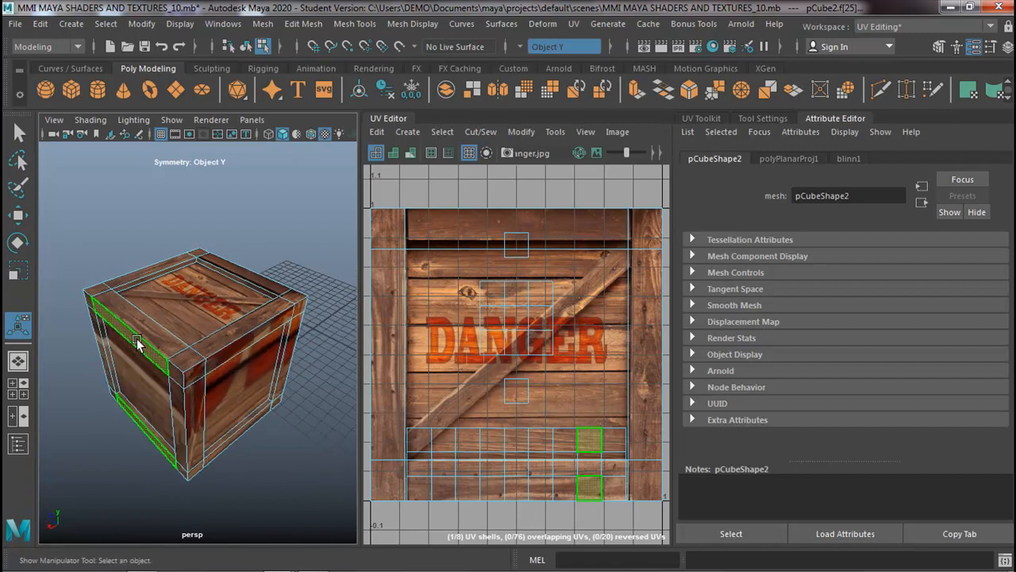
pyautogui.keyDown('alt'); pyautogui.moveTo(220, 332); pyautogui.dragTo(144, 337); pyautogui.keyUp('alt')
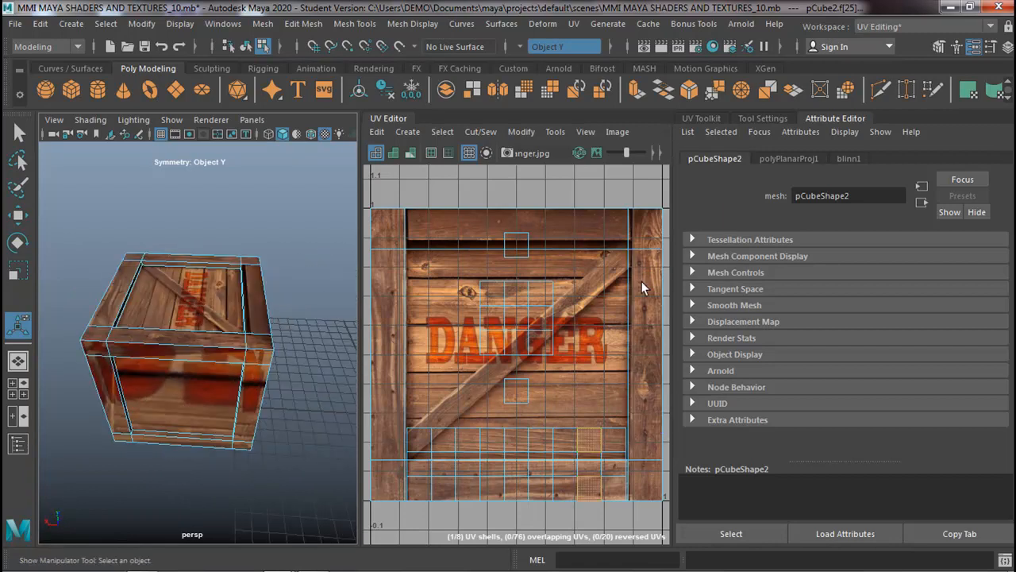
pyautogui.click(712, 121)
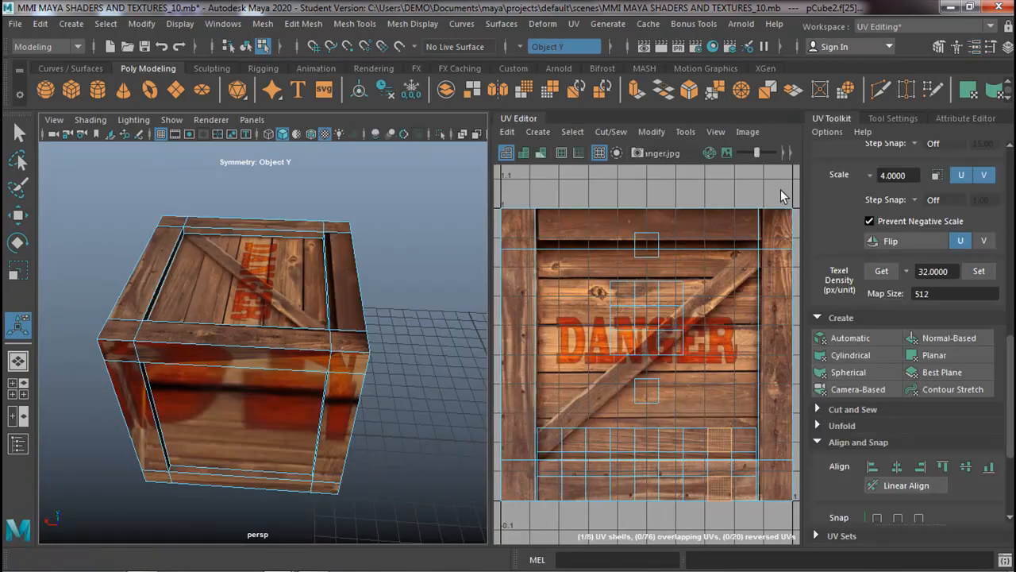
pyautogui.scroll(8, 875, 230)
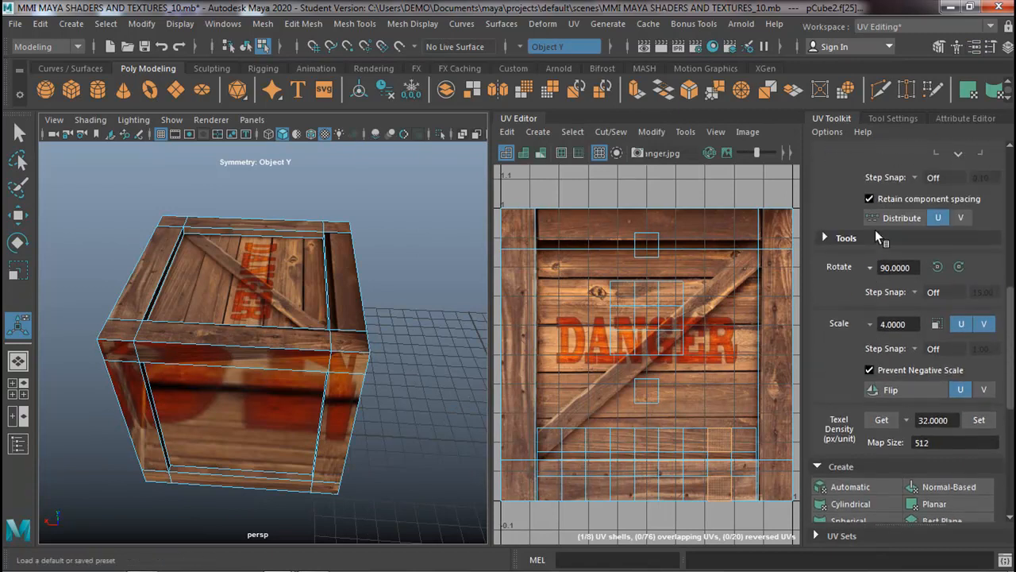
pyautogui.scroll(2, 875, 229)
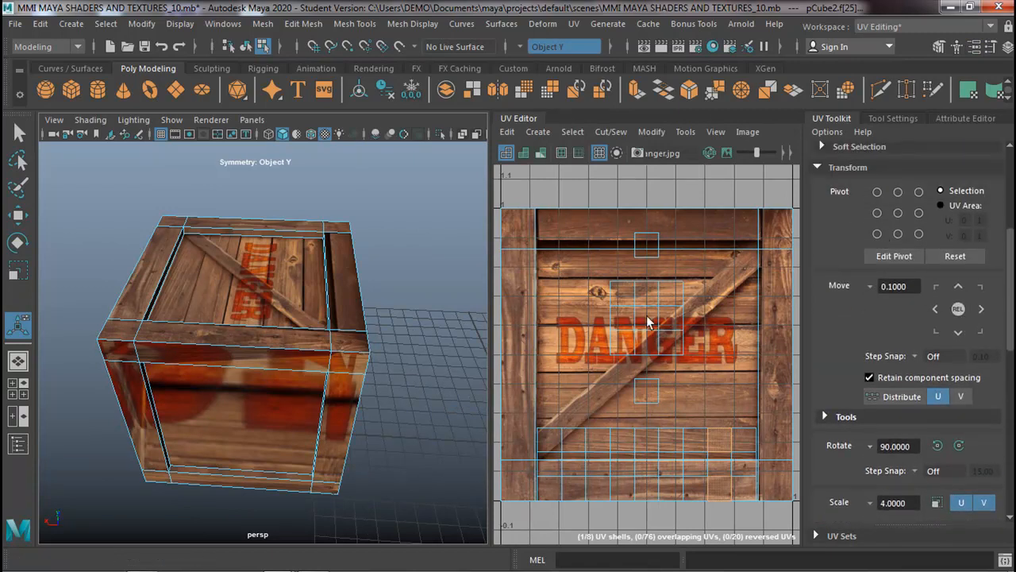
pyautogui.keyDown('alt'); pyautogui.moveTo(397, 329); pyautogui.dragTo(366, 329); pyautogui.keyUp('alt')
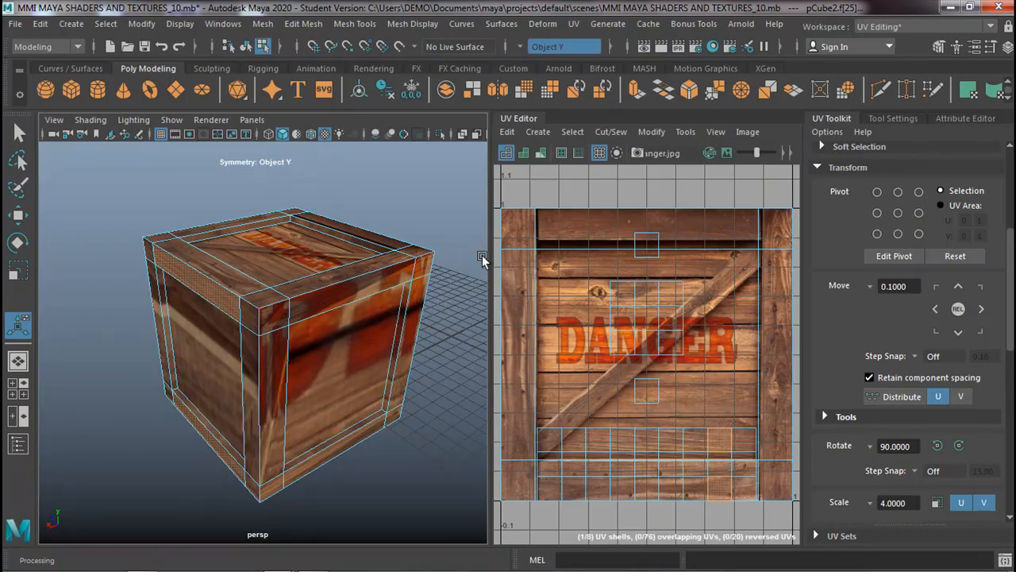
pyautogui.scroll(5, 894, 341)
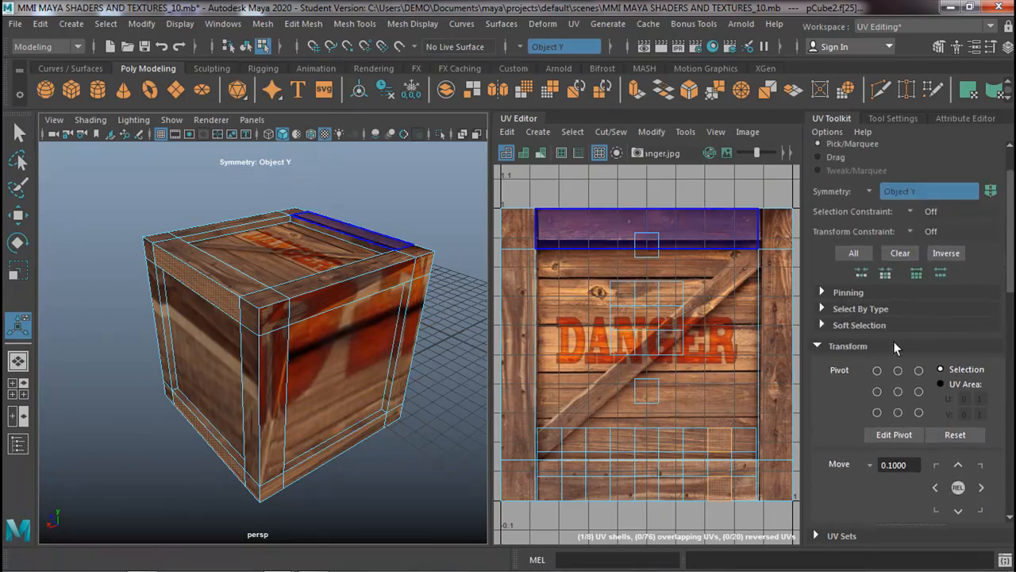
pyautogui.scroll(3, 893, 342)
pyautogui.click(870, 251)
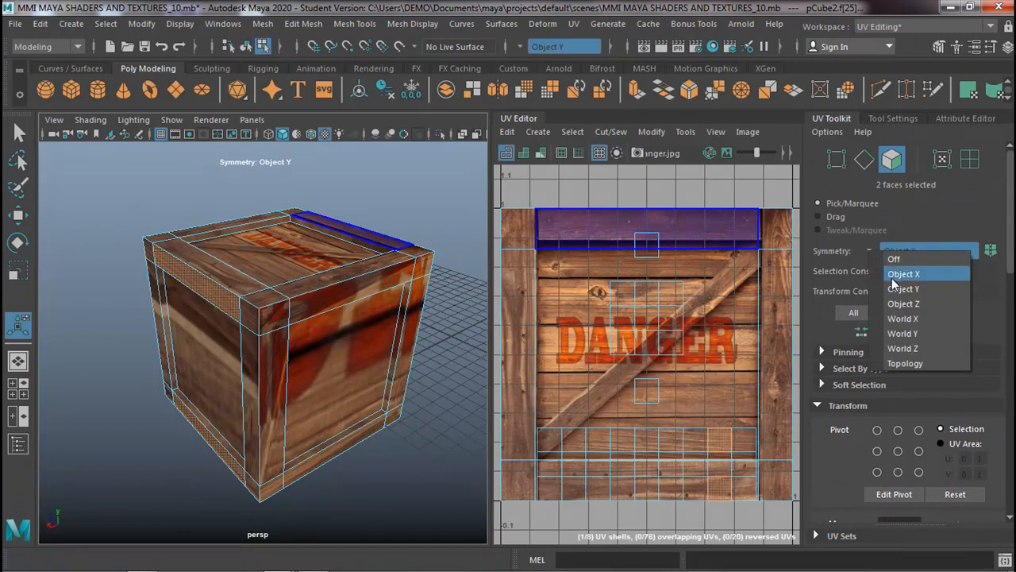
pyautogui.click(892, 275)
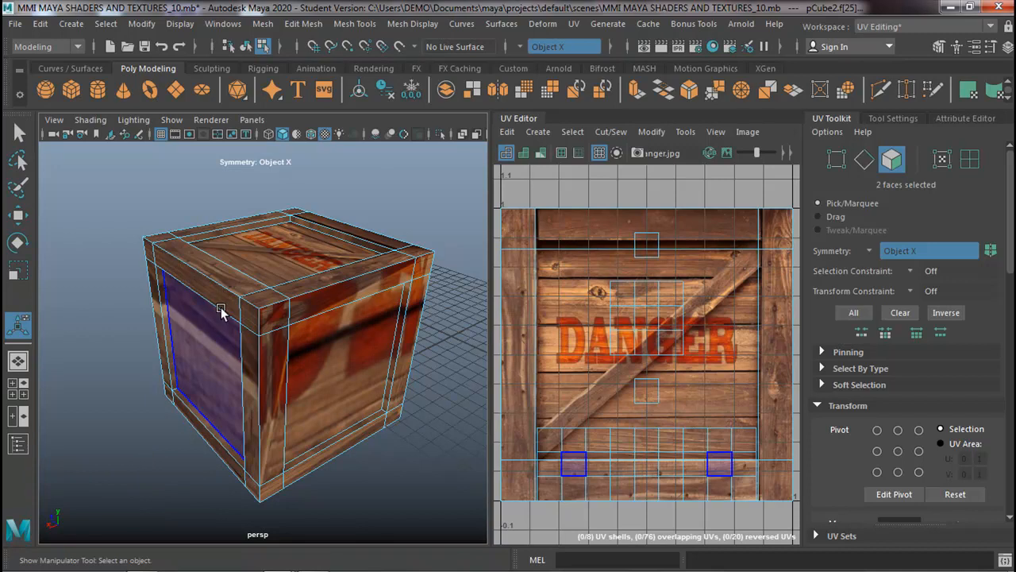
# Select the recessed panel and all border faces on one crate side together with those on the opposite side.
pyautogui.keyDown('alt'); pyautogui.moveTo(252, 383); pyautogui.dragTo(336, 306); pyautogui.keyUp('alt')
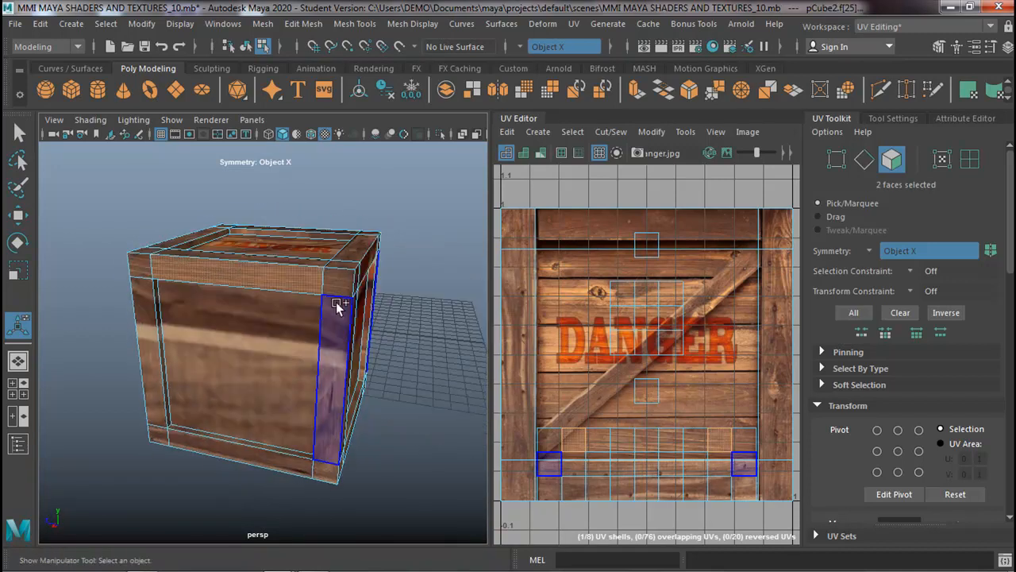
pyautogui.keyDown('shift'); pyautogui.click(342, 457); pyautogui.keyUp('shift')
pyautogui.keyDown('shift'); pyautogui.click(171, 443); pyautogui.keyUp('shift')
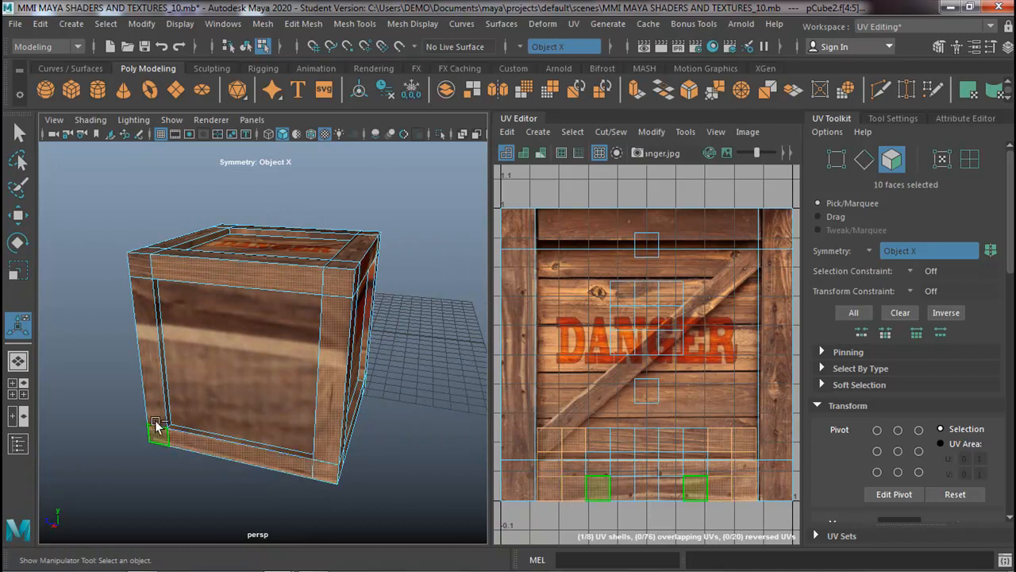
pyautogui.keyDown('shift'); pyautogui.click(191, 309); pyautogui.keyUp('shift')
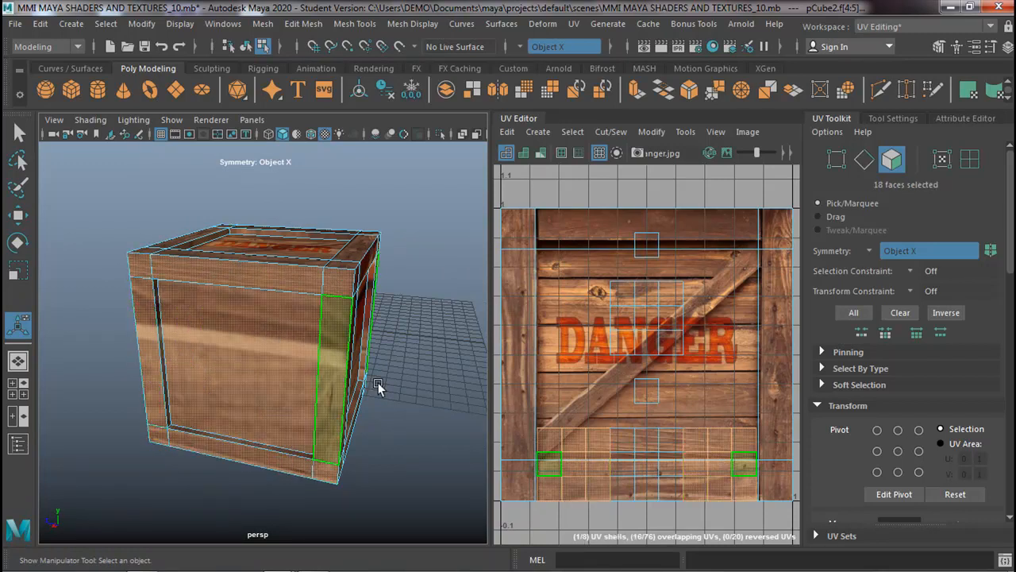
pyautogui.keyDown('alt'); pyautogui.moveTo(429, 387); pyautogui.dragTo(372, 392); pyautogui.keyUp('alt')
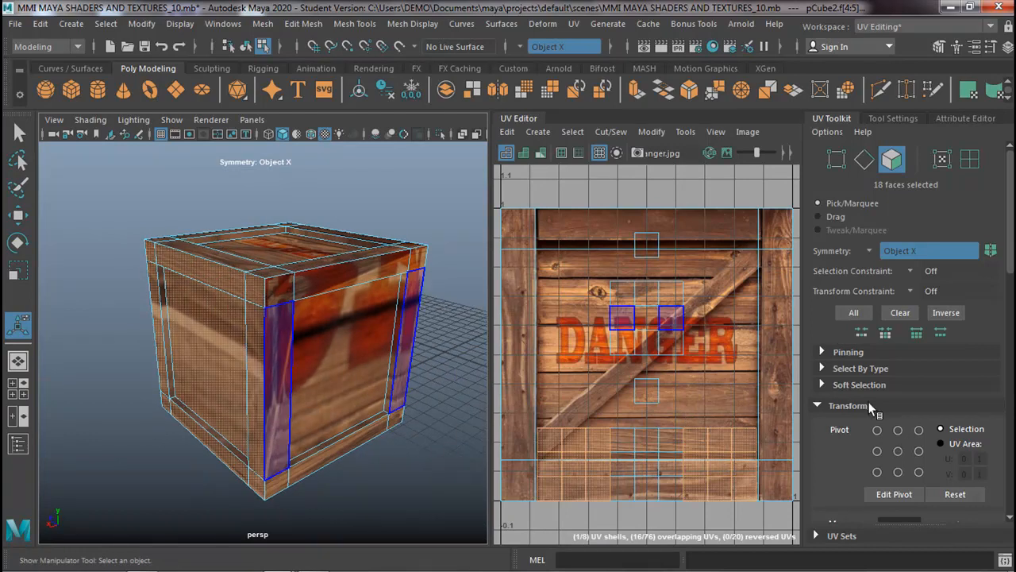
pyautogui.scroll(-10, 876, 432)
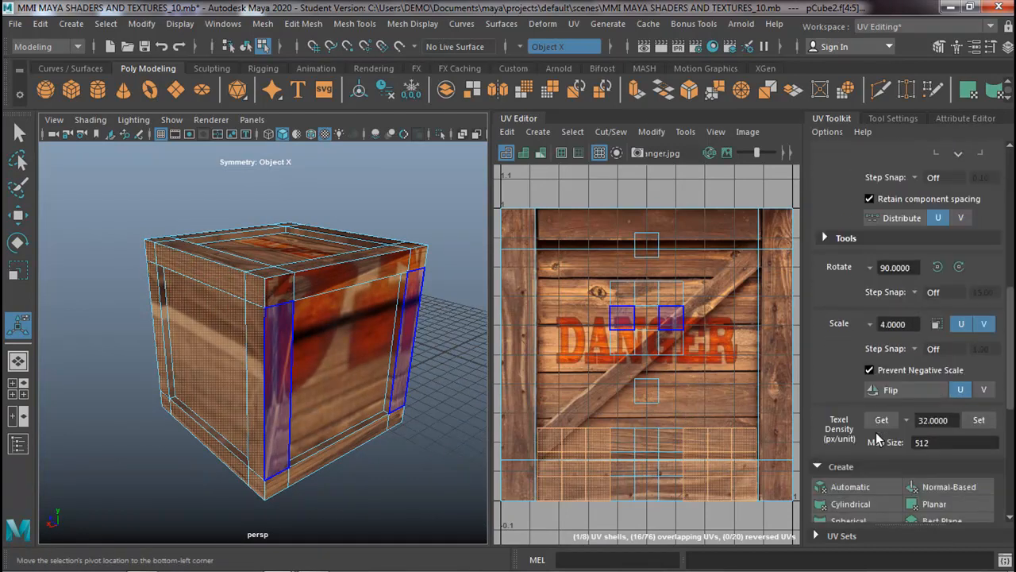
# Apply a planar UV projection to the selected faces on the pair of opposite crate sides.
pyautogui.scroll(-3, 876, 432)
pyautogui.click(933, 401)
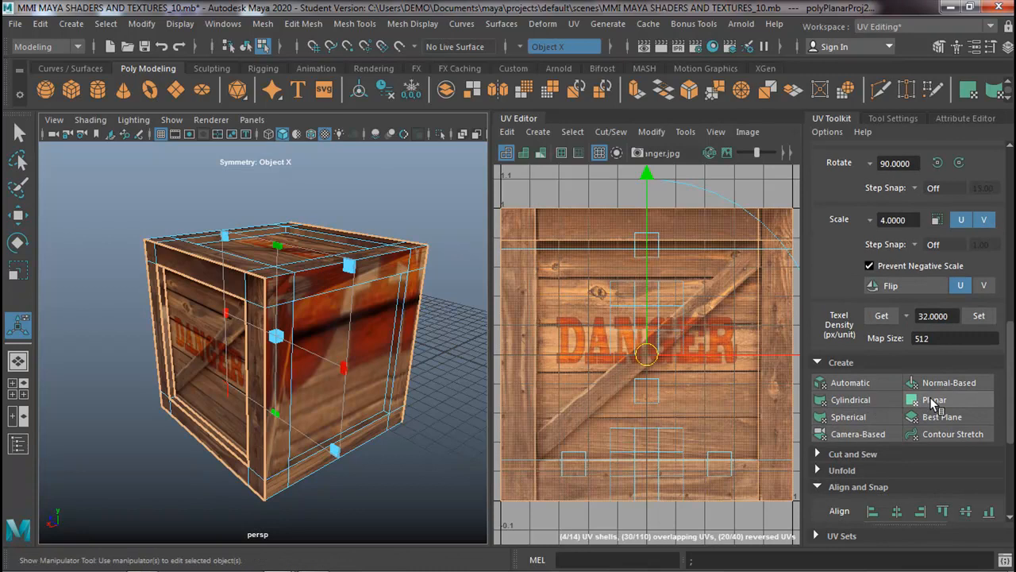
pyautogui.keyDown('alt'); pyautogui.moveTo(368, 368); pyautogui.dragTo(269, 387, button='right'); pyautogui.keyUp('alt')
pyautogui.keyDown('alt'); pyautogui.moveTo(268, 387); pyautogui.dragTo(298, 375); pyautogui.keyUp('alt')
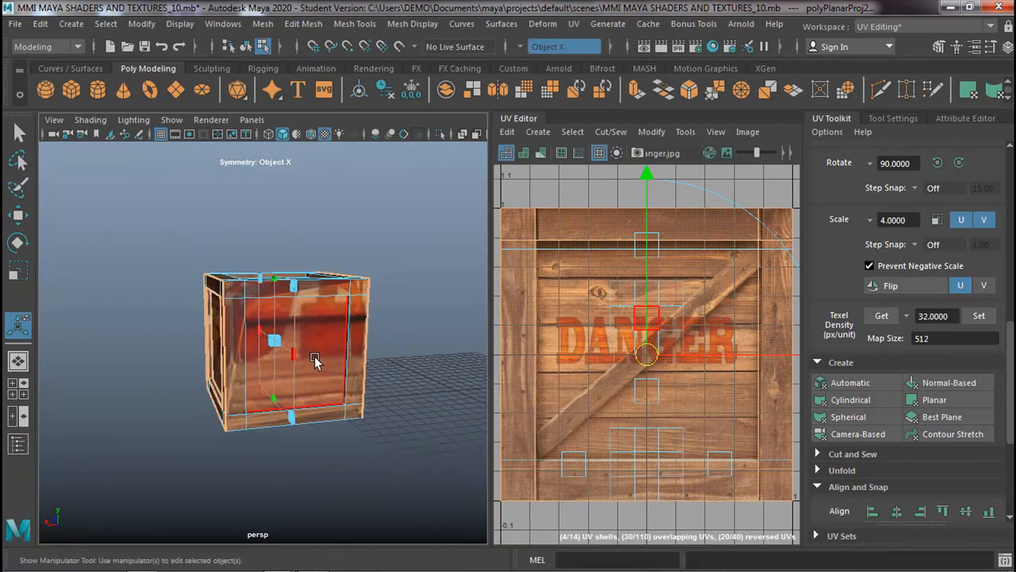
# Pick a face on the crate side with the stretched texture and change the selection symmetry to Object Z.
pyautogui.click(315, 360)
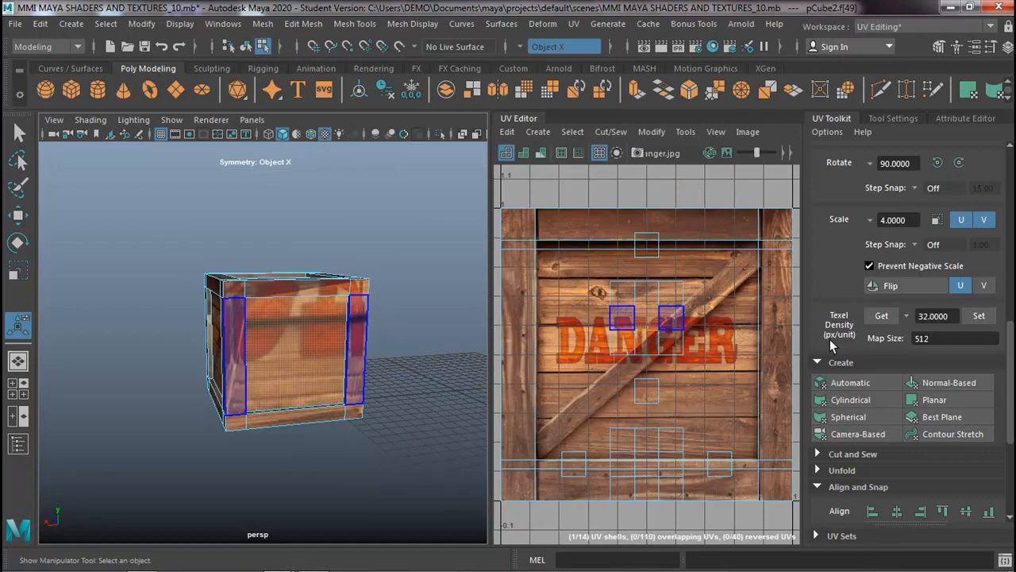
pyautogui.scroll(3, 883, 289)
pyautogui.scroll(10, 885, 283)
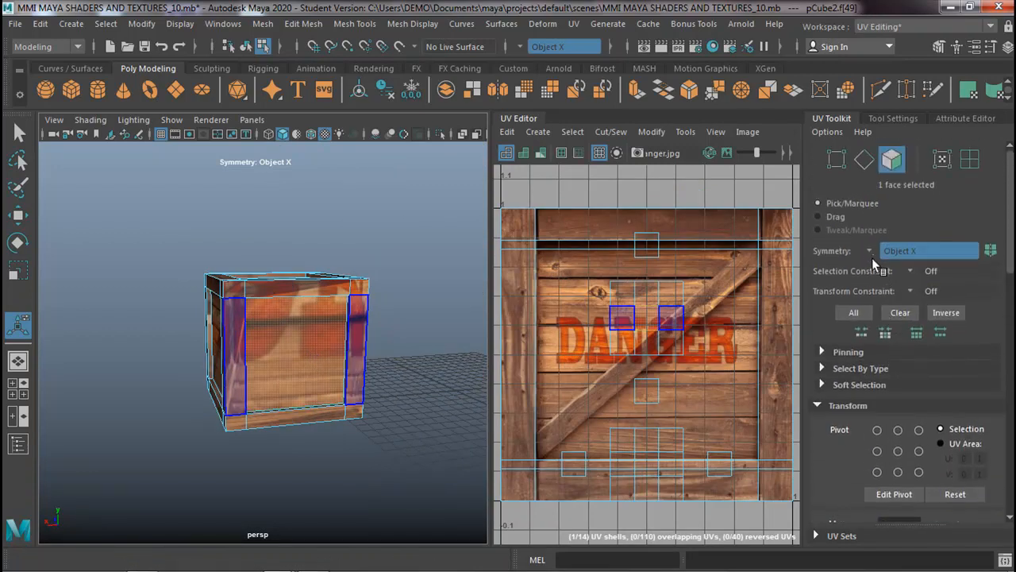
pyautogui.click(869, 251)
pyautogui.click(902, 308)
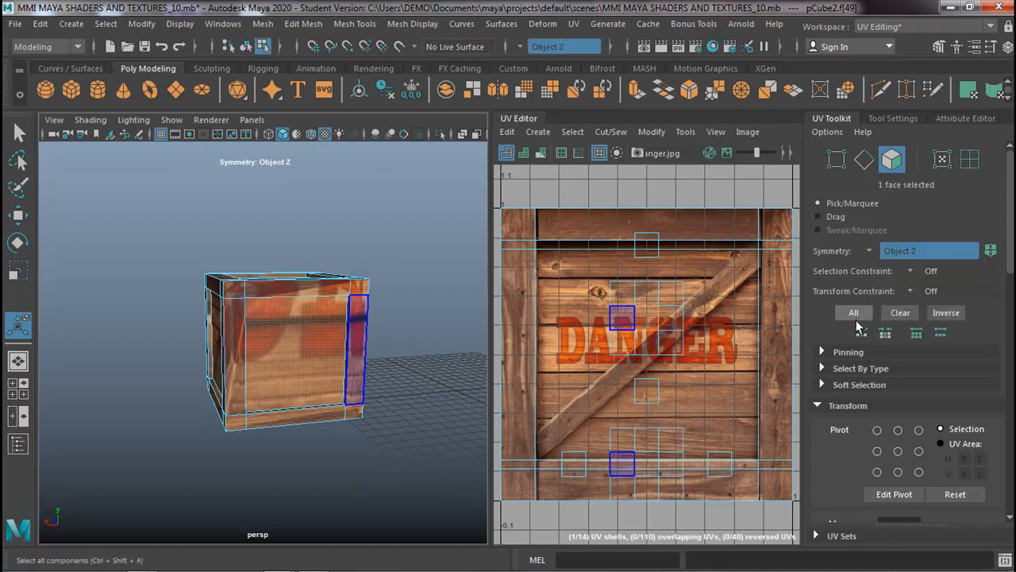
# Select the recessed panel and all border faces on this side together with those on the opposite side.
pyautogui.click(305, 290)
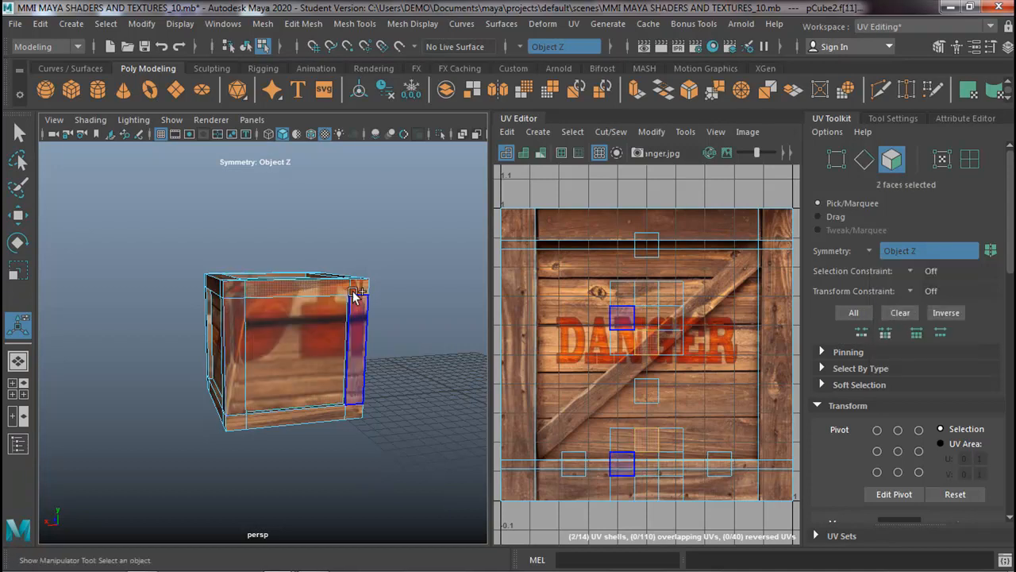
pyautogui.click(366, 399)
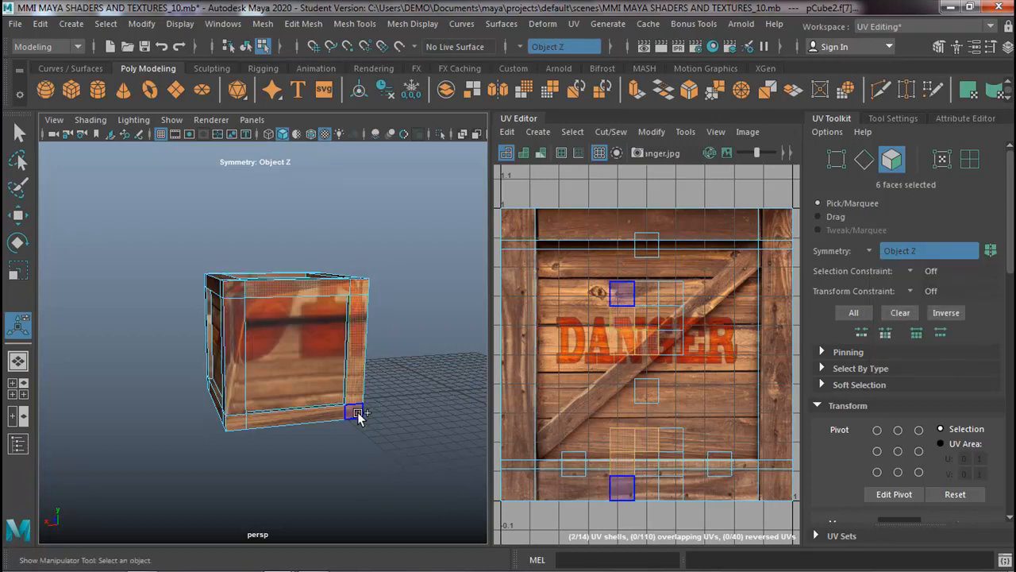
pyautogui.keyDown('shift'); pyautogui.click(264, 417); pyautogui.keyUp('shift')
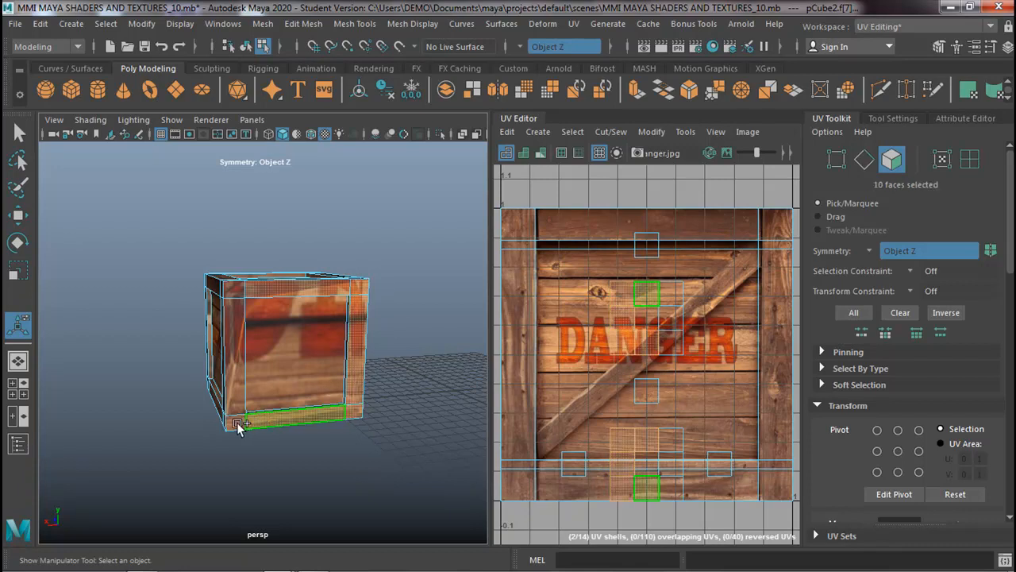
pyautogui.keyDown('shift'); pyautogui.click(219, 314); pyautogui.keyUp('shift')
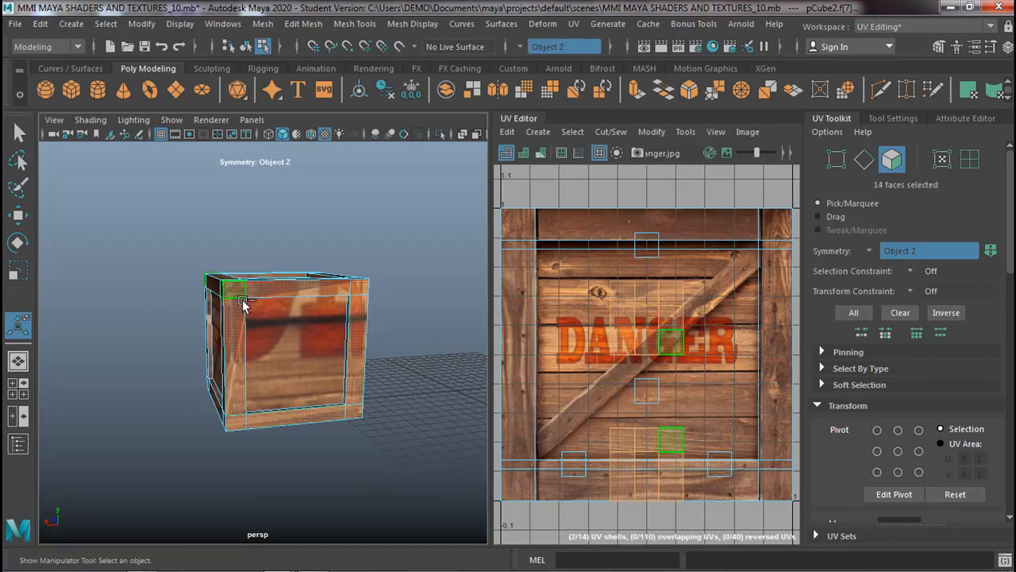
pyautogui.keyDown('shift'); pyautogui.click(285, 333); pyautogui.keyUp('shift')
pyautogui.moveTo(298, 284)
pyautogui.keyDown('alt'); pyautogui.mouseDown()
pyautogui.moveTo(416, 290)
pyautogui.moveTo(574, 245)
pyautogui.moveTo(551, 217)
pyautogui.moveTo(289, 268)
pyautogui.mouseUp(); pyautogui.keyUp('alt')
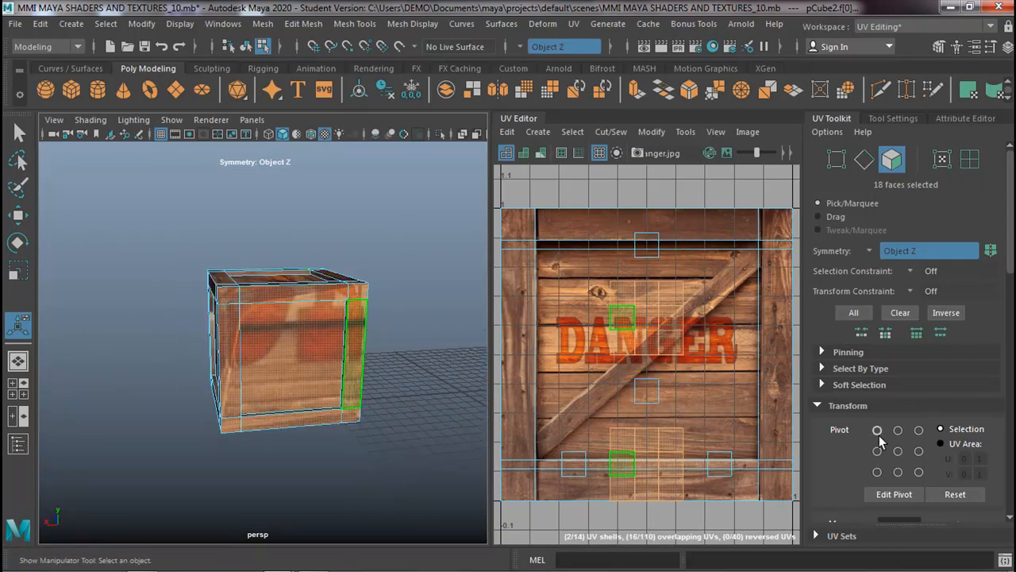
# Apply a planar UV projection to the selected pair of sides and set the projection's Y rotation to 0.
pyautogui.scroll(-10, 880, 436)
pyautogui.scroll(-5, 881, 440)
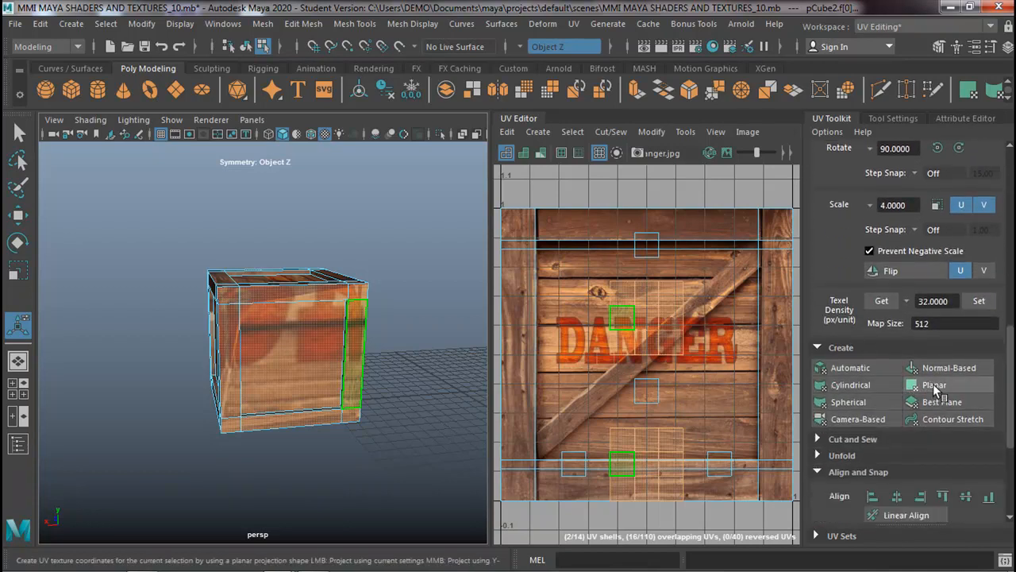
pyautogui.click(934, 385)
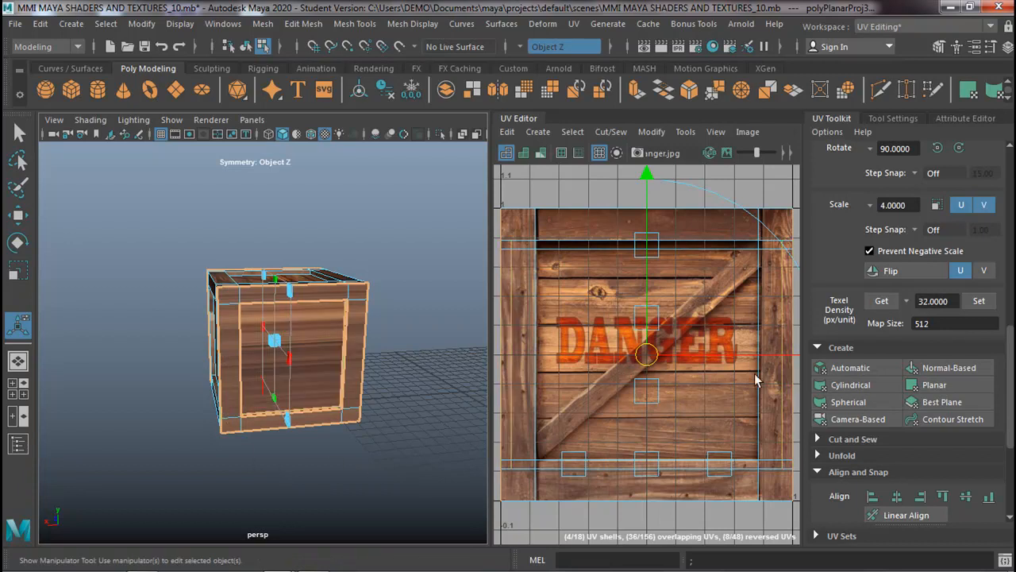
pyautogui.click(953, 120)
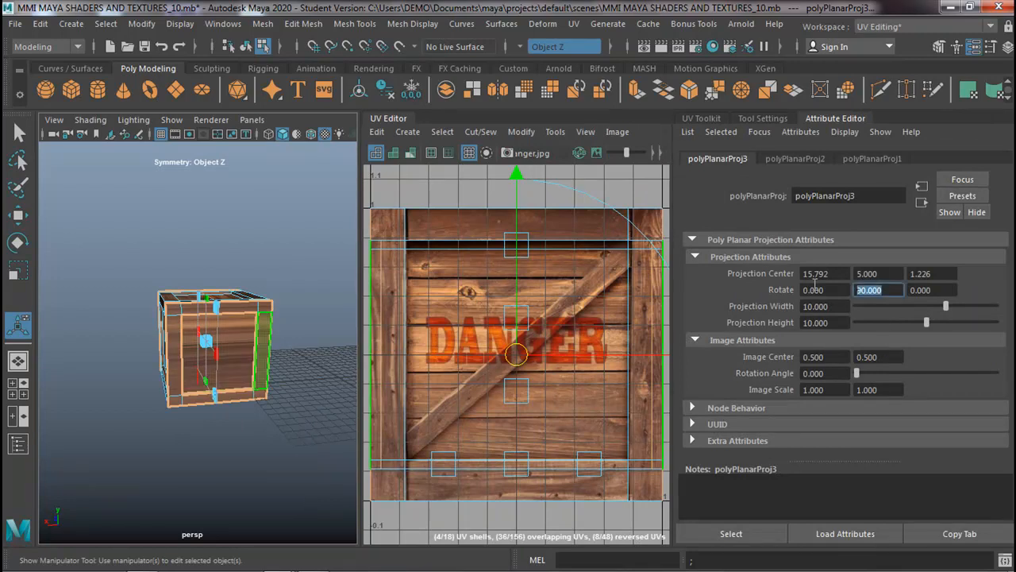
pyautogui.write('0')
pyautogui.press('Return')
pyautogui.keyDown('alt'); pyautogui.moveTo(205, 340); pyautogui.dragTo(295, 332, button='right'); pyautogui.keyUp('alt')
pyautogui.keyDown('alt'); pyautogui.moveTo(283, 339); pyautogui.dragTo(130, 327); pyautogui.keyUp('alt')
pyautogui.moveTo(256, 278)
pyautogui.keyDown('alt'); pyautogui.mouseDown()
pyautogui.moveTo(244, 310)
pyautogui.moveTo(245, 289)
pyautogui.mouseUp(); pyautogui.keyUp('alt')
pyautogui.moveTo(256, 350)
pyautogui.keyDown('alt'); pyautogui.mouseDown()
pyautogui.moveTo(214, 357)
pyautogui.moveTo(116, 337)
pyautogui.moveTo(350, 353)
pyautogui.moveTo(102, 345)
pyautogui.moveTo(197, 355)
pyautogui.moveTo(243, 340)
pyautogui.mouseUp(); pyautogui.keyUp('alt')
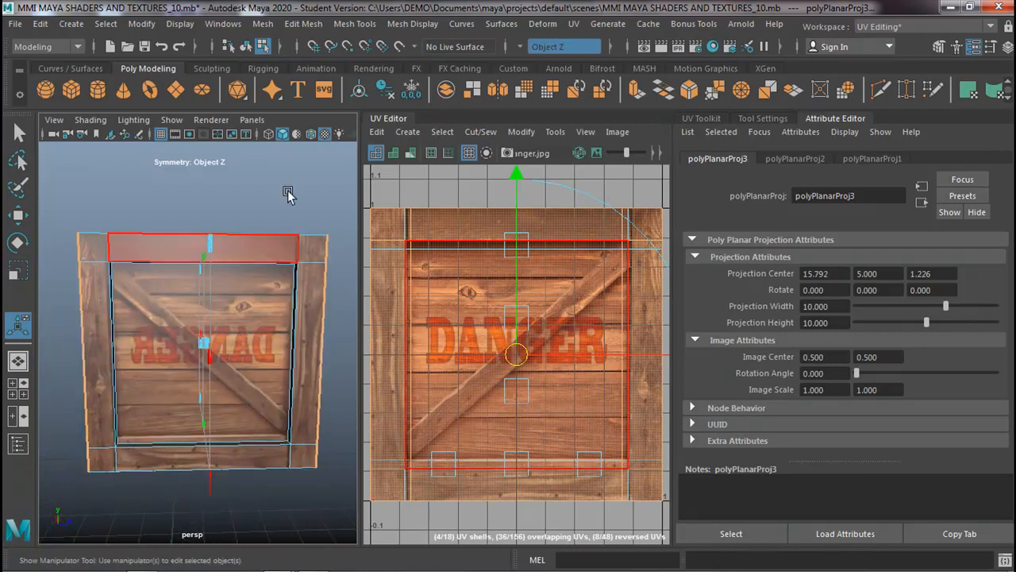
# Pick the upper border face on the side with the mirrored DANGER text and turn selection symmetry off.
pyautogui.click(288, 190)
pyautogui.click(257, 249)
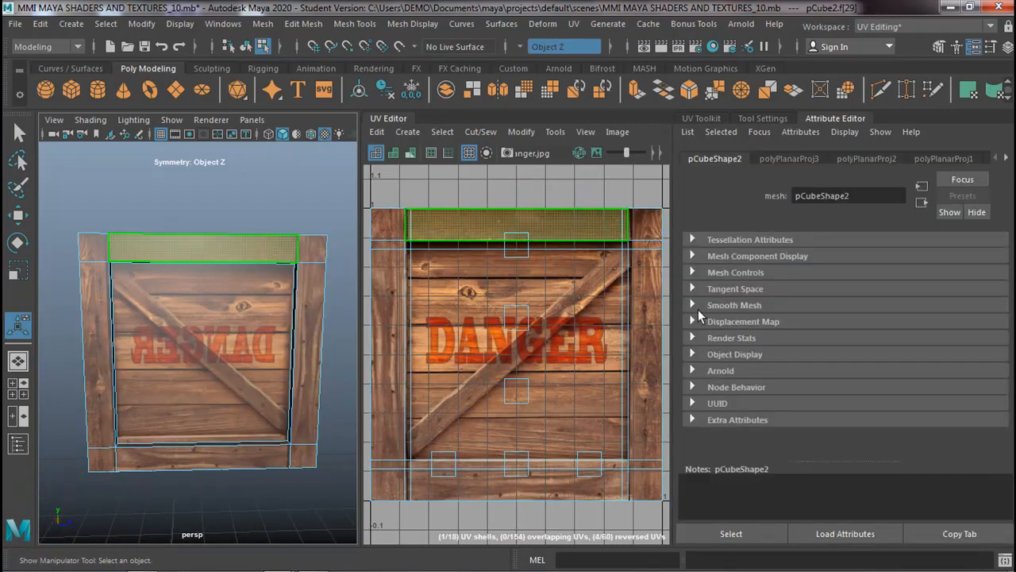
pyautogui.click(698, 117)
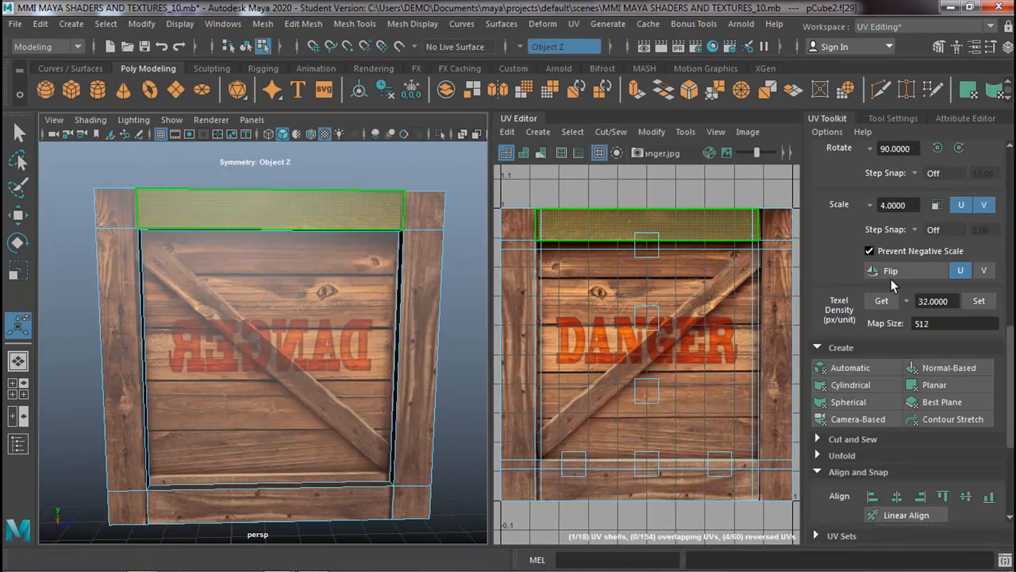
pyautogui.scroll(3, 891, 278)
pyautogui.scroll(5, 891, 279)
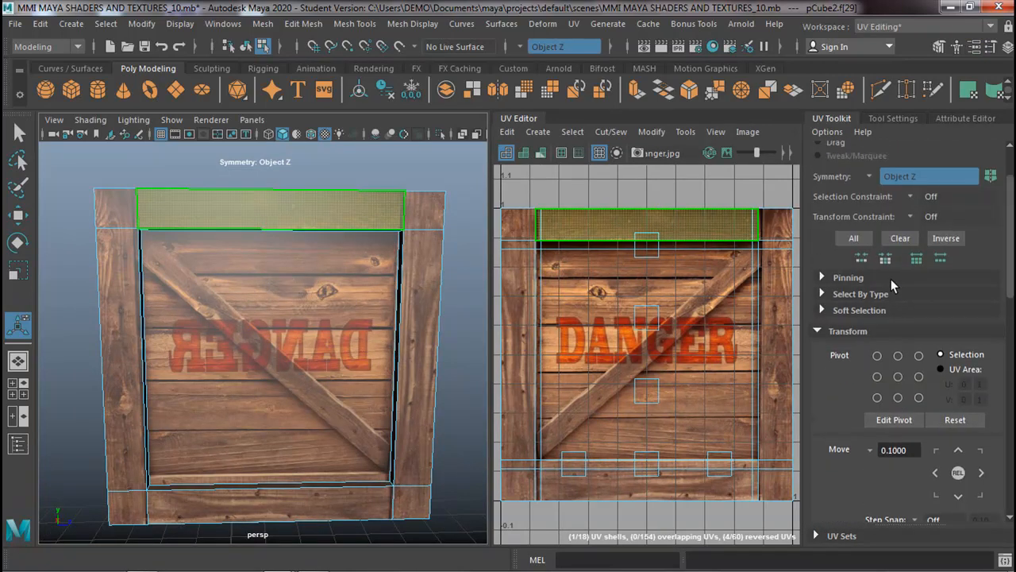
pyautogui.click(869, 252)
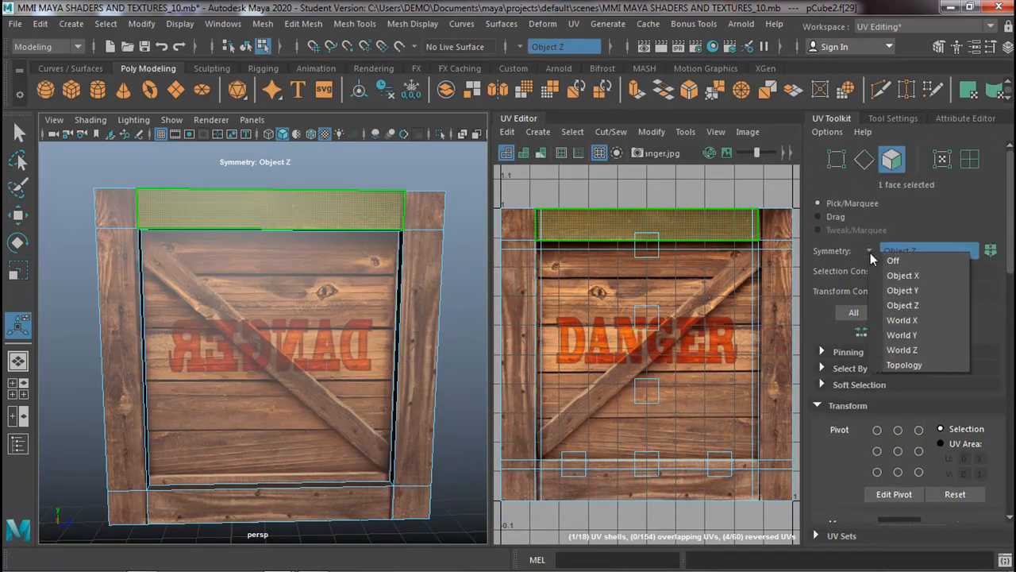
pyautogui.click(893, 260)
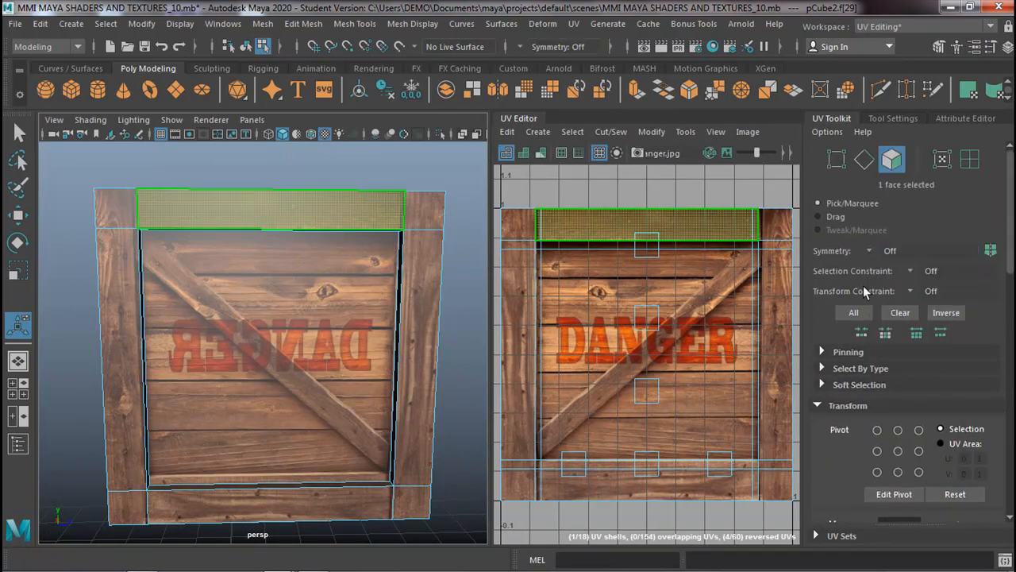
pyautogui.click(418, 214)
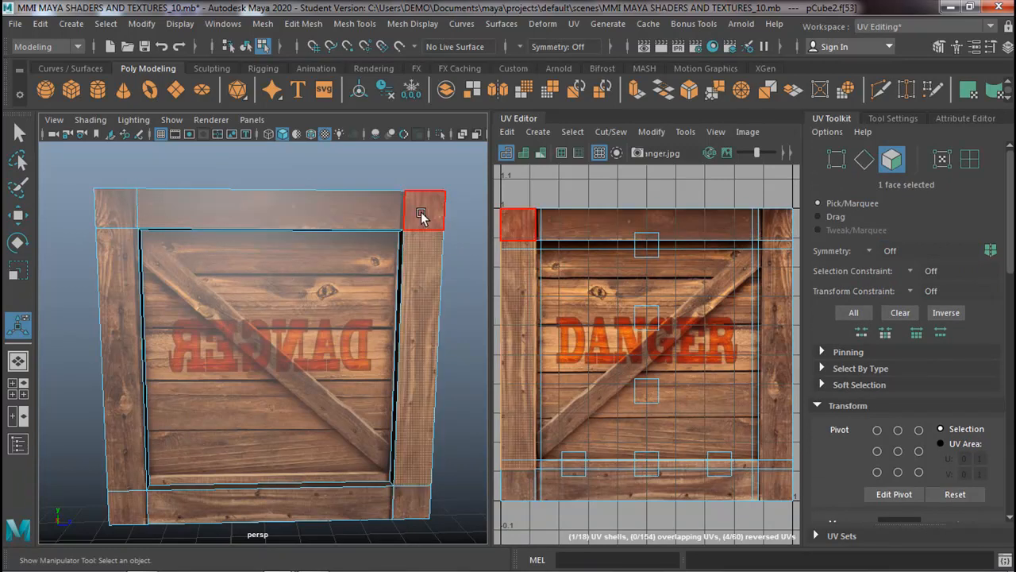
pyautogui.keyDown('shift'); pyautogui.click(419, 262); pyautogui.keyUp('shift')
pyautogui.keyDown('shift'); pyautogui.click(366, 287); pyautogui.keyUp('shift')
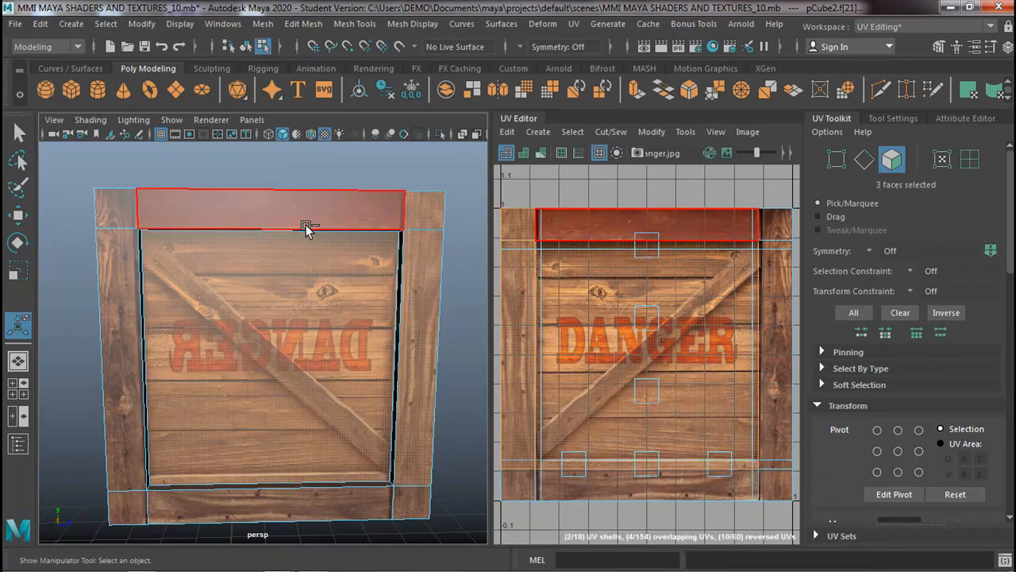
pyautogui.keyDown('shift'); pyautogui.click(302, 219); pyautogui.keyUp('shift')
pyautogui.keyDown('shift'); pyautogui.click(127, 221); pyautogui.keyUp('shift')
pyautogui.keyDown('shift'); pyautogui.click(120, 266); pyautogui.keyUp('shift')
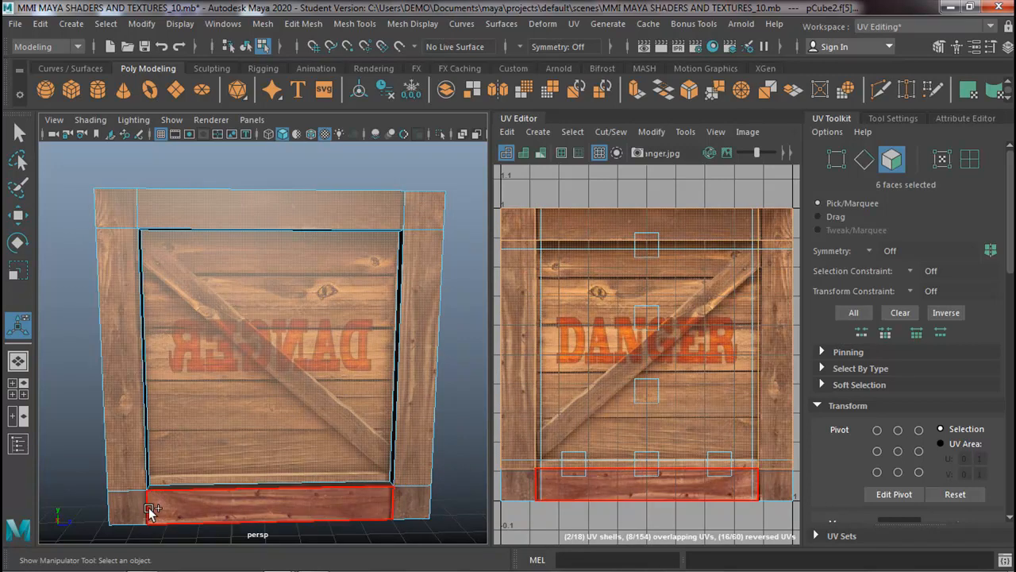
pyautogui.keyDown('shift'); pyautogui.moveTo(148, 509); pyautogui.dragTo(417, 505); pyautogui.keyUp('shift')
pyautogui.scroll(-3, 856, 446)
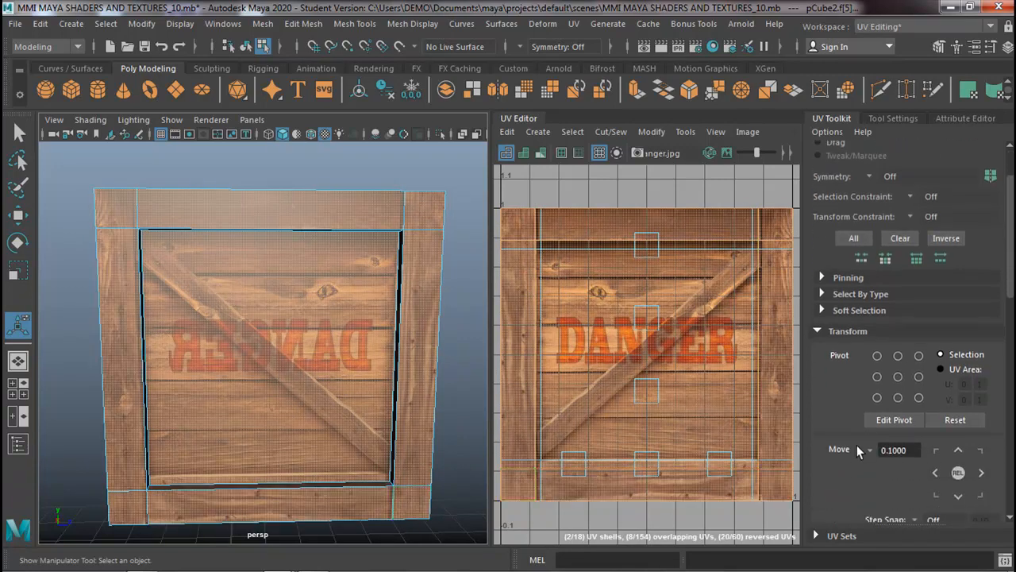
pyautogui.click(472, 281)
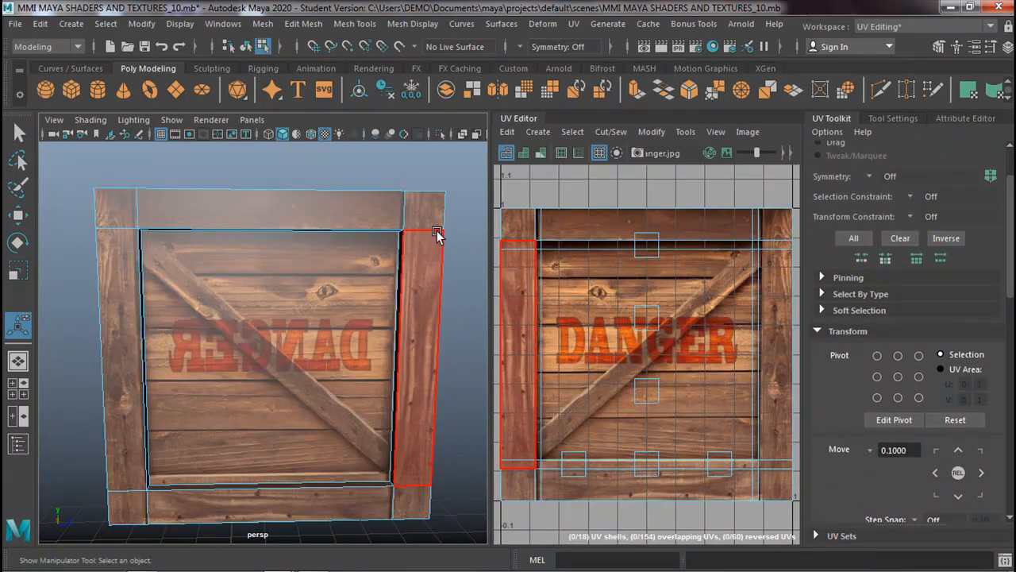
# Select the panel and all border faces of the side with the mirrored DANGER text and flip their UVs in U.
pyautogui.click(425, 213)
pyautogui.keyDown('shift'); pyautogui.click(362, 207); pyautogui.keyUp('shift')
pyautogui.keyDown('shift'); pyautogui.click(115, 205); pyautogui.keyUp('shift')
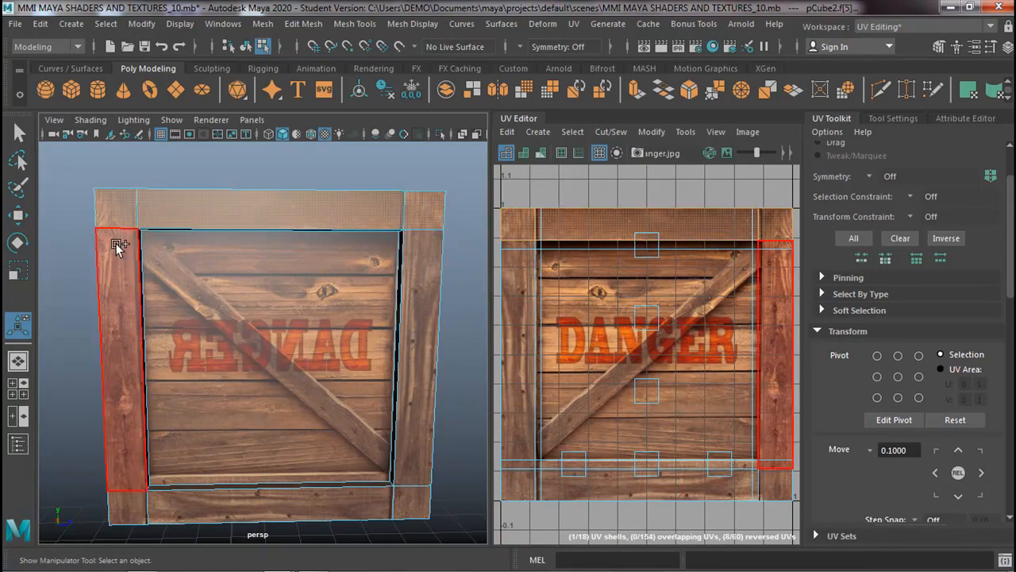
pyautogui.keyDown('shift'); pyautogui.click(118, 244); pyautogui.keyUp('shift')
pyautogui.keyDown('shift'); pyautogui.click(193, 272); pyautogui.keyUp('shift')
pyautogui.keyDown('shift'); pyautogui.click(421, 501); pyautogui.keyUp('shift')
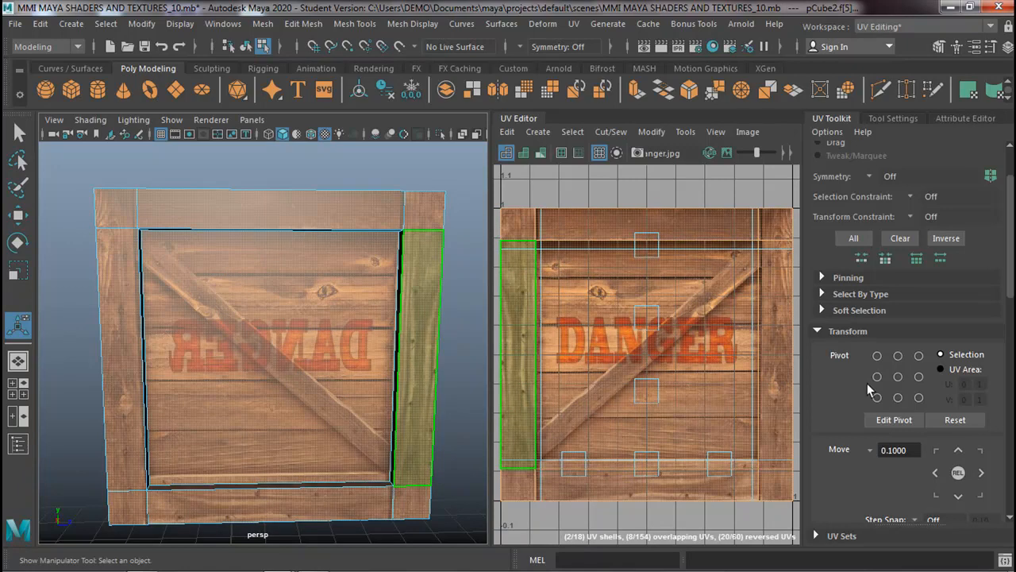
pyautogui.scroll(-5, 868, 383)
pyautogui.scroll(-2, 867, 375)
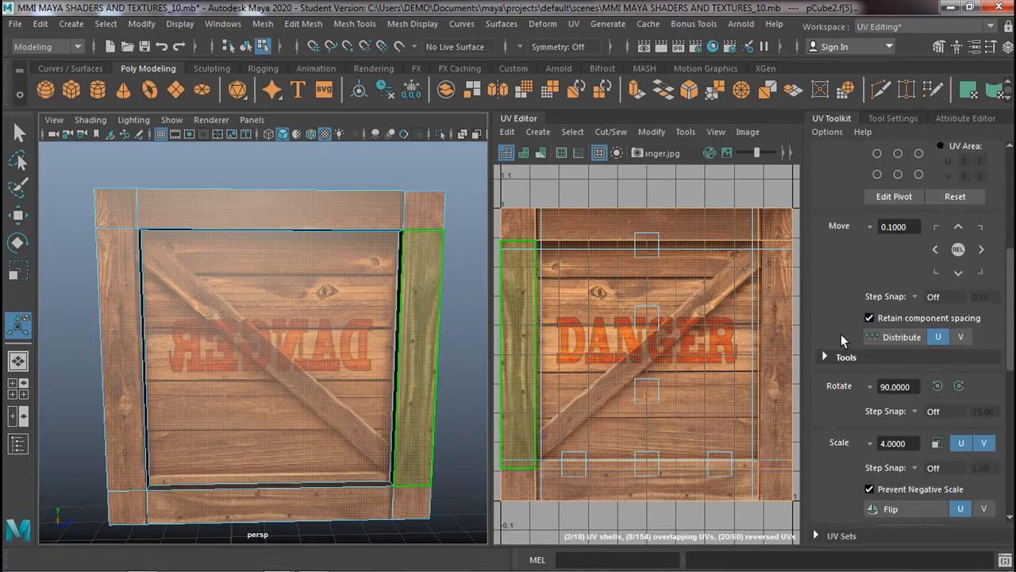
pyautogui.scroll(1, 849, 321)
pyautogui.scroll(-3, 854, 441)
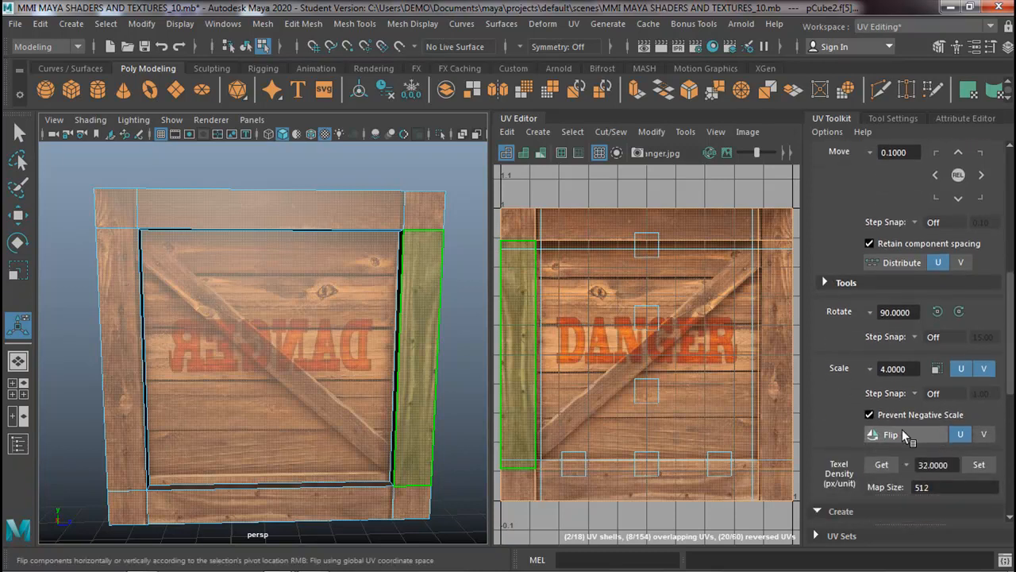
pyautogui.click(903, 431)
pyautogui.click(289, 354)
pyautogui.click(414, 313)
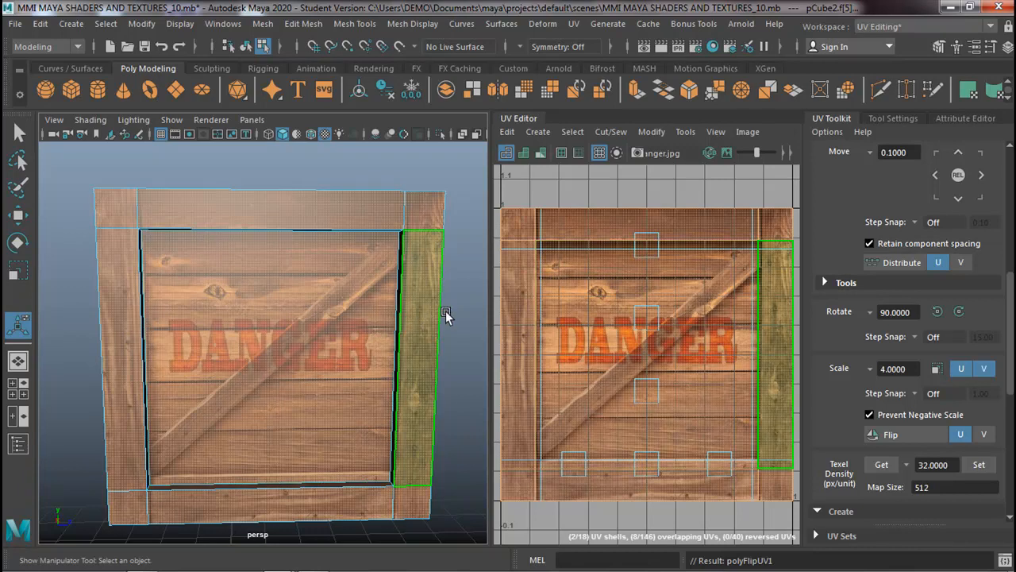
# Select the panel and all border faces of the next vertical side with mirrored text, flip their UVs in U, and deselect them.
pyautogui.scroll(-4, 449, 316)
pyautogui.keyDown('alt'); pyautogui.moveTo(449, 314); pyautogui.dragTo(254, 340); pyautogui.keyUp('alt')
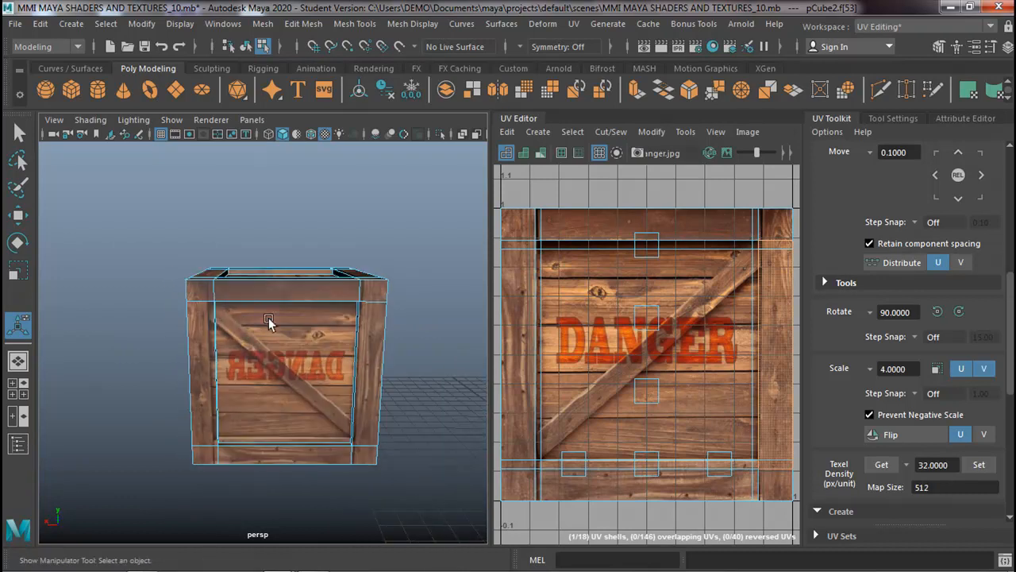
pyautogui.click(278, 293)
pyautogui.keyDown('shift'); pyautogui.click(367, 301); pyautogui.keyUp('shift')
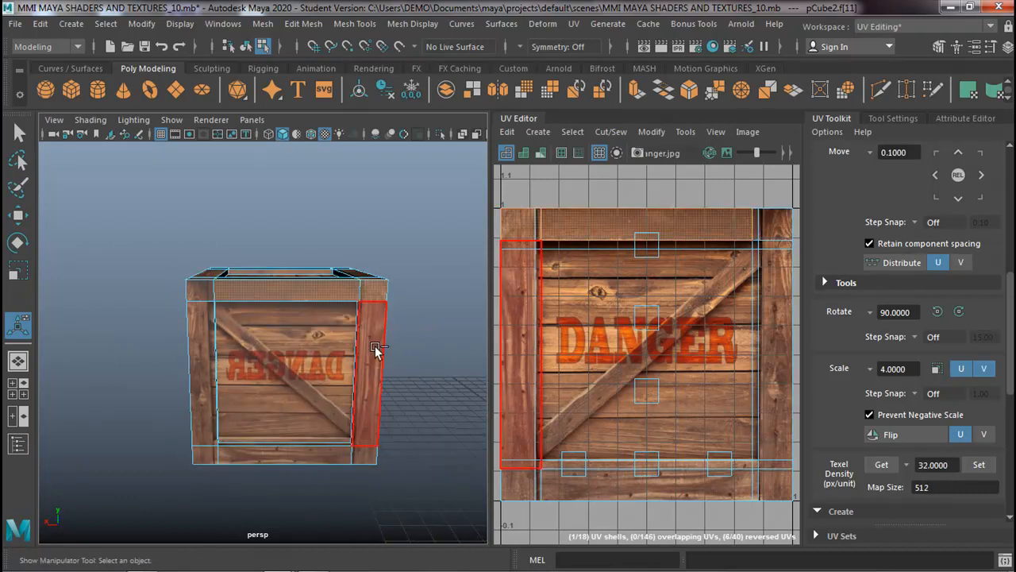
pyautogui.keyDown('shift'); pyautogui.click(375, 333); pyautogui.keyUp('shift')
pyautogui.keyDown('shift'); pyautogui.click(371, 455); pyautogui.keyUp('shift')
pyautogui.keyDown('shift'); pyautogui.click(336, 452); pyautogui.keyUp('shift')
pyautogui.keyDown('shift'); pyautogui.click(208, 452); pyautogui.keyUp('shift')
pyautogui.keyDown('shift'); pyautogui.click(201, 417); pyautogui.keyUp('shift')
pyautogui.keyDown('shift'); pyautogui.click(197, 294); pyautogui.keyUp('shift')
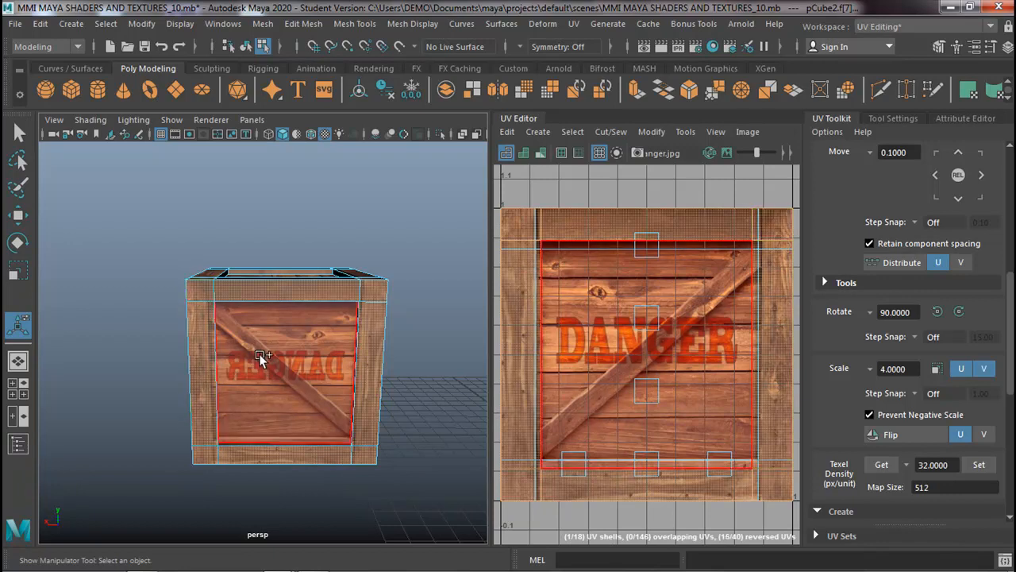
pyautogui.click(897, 435)
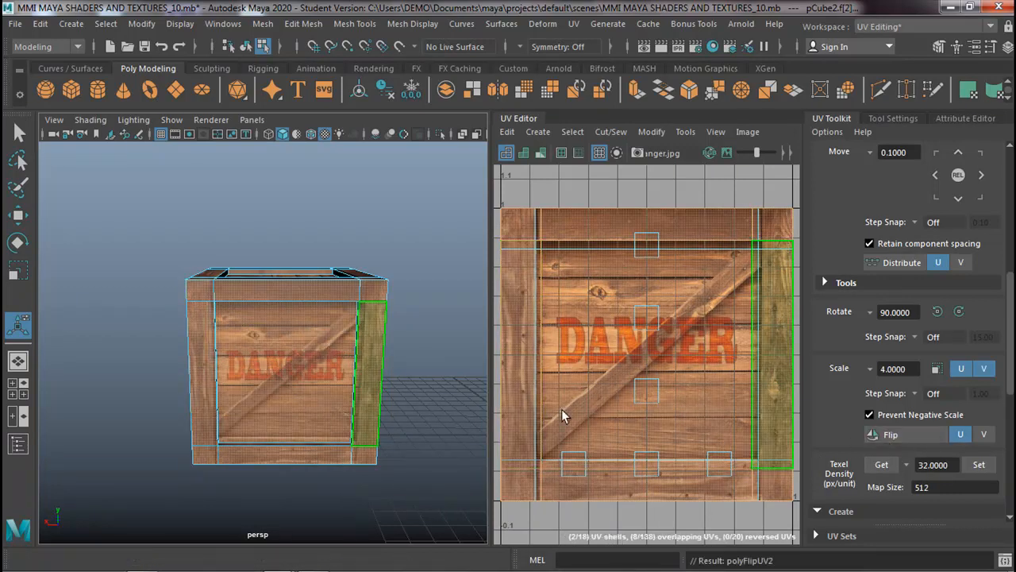
pyautogui.click(421, 381)
# Select the panel and all border faces of the remaining side with mirrored DANGER text, flip their UVs in U, and deselect them.
pyautogui.keyDown('alt'); pyautogui.moveTo(431, 358); pyautogui.dragTo(352, 282); pyautogui.keyUp('alt')
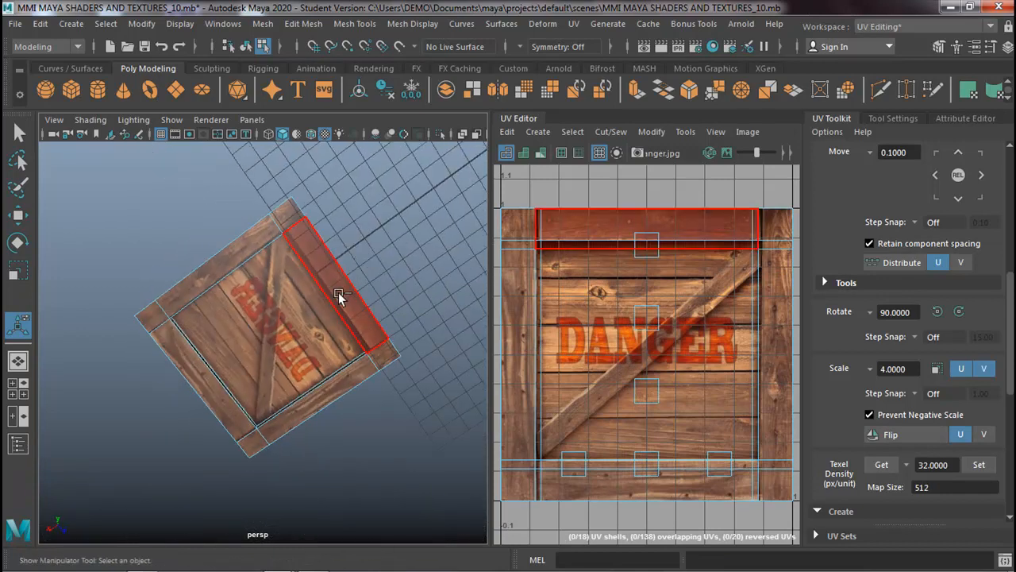
pyautogui.click(317, 310)
pyautogui.keyDown('shift'); pyautogui.click(267, 239); pyautogui.keyUp('shift')
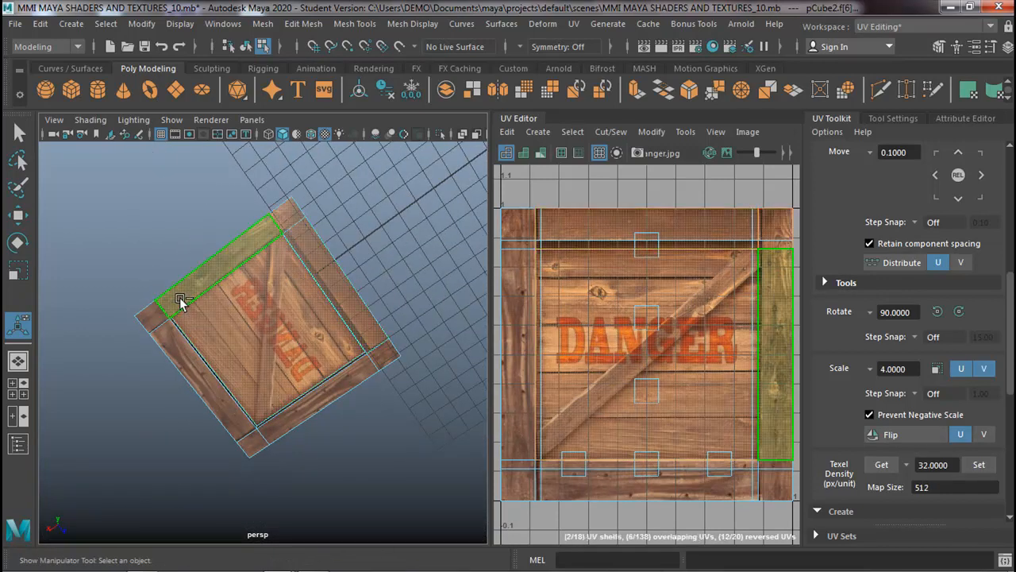
pyautogui.keyDown('shift'); pyautogui.click(172, 346); pyautogui.keyUp('shift')
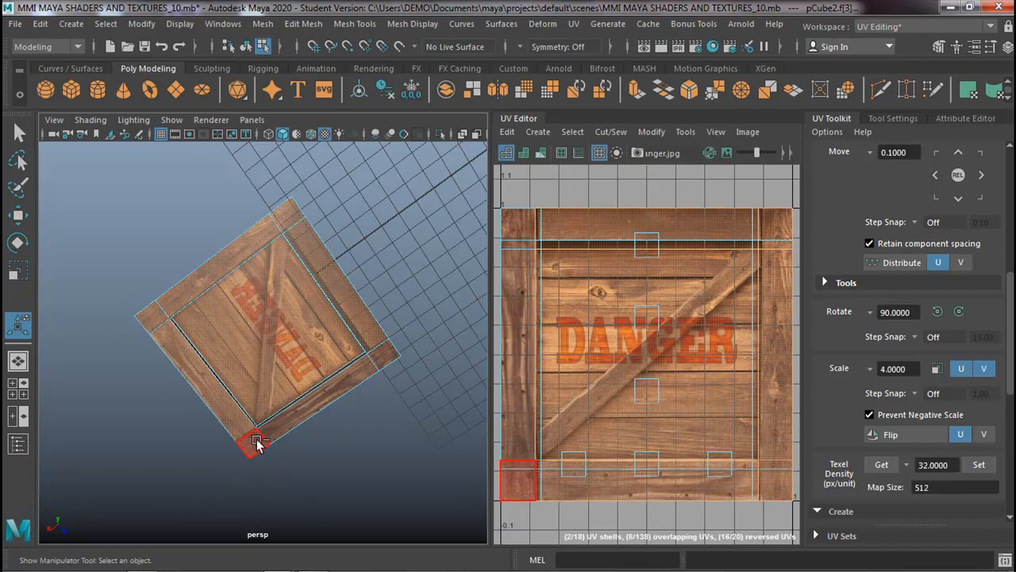
pyautogui.keyDown('shift'); pyautogui.click(254, 446); pyautogui.keyUp('shift')
pyautogui.keyDown('shift'); pyautogui.click(394, 357); pyautogui.keyUp('shift')
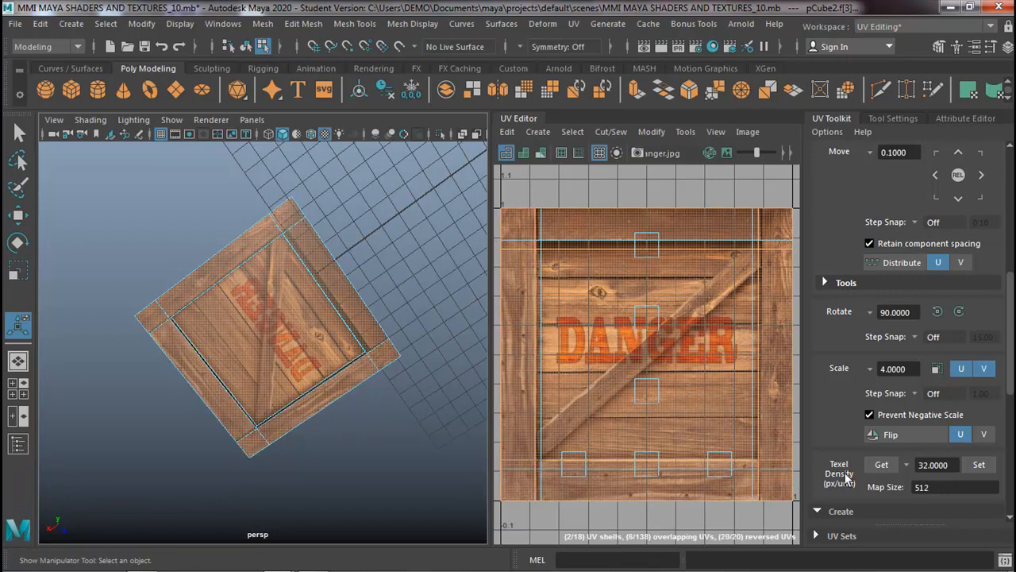
pyautogui.click(914, 435)
pyautogui.click(431, 399)
# Select the first horizontal inner ledge faces of the recesses around the crate's DANGER panels.
pyautogui.keyDown('alt'); pyautogui.moveTo(431, 398); pyautogui.dragTo(366, 324); pyautogui.keyUp('alt')
pyautogui.keyDown('alt'); pyautogui.moveTo(214, 269); pyautogui.dragTo(356, 268, button='right'); pyautogui.keyUp('alt')
pyautogui.keyDown('alt'); pyautogui.moveTo(356, 268); pyautogui.dragTo(394, 240); pyautogui.keyUp('alt')
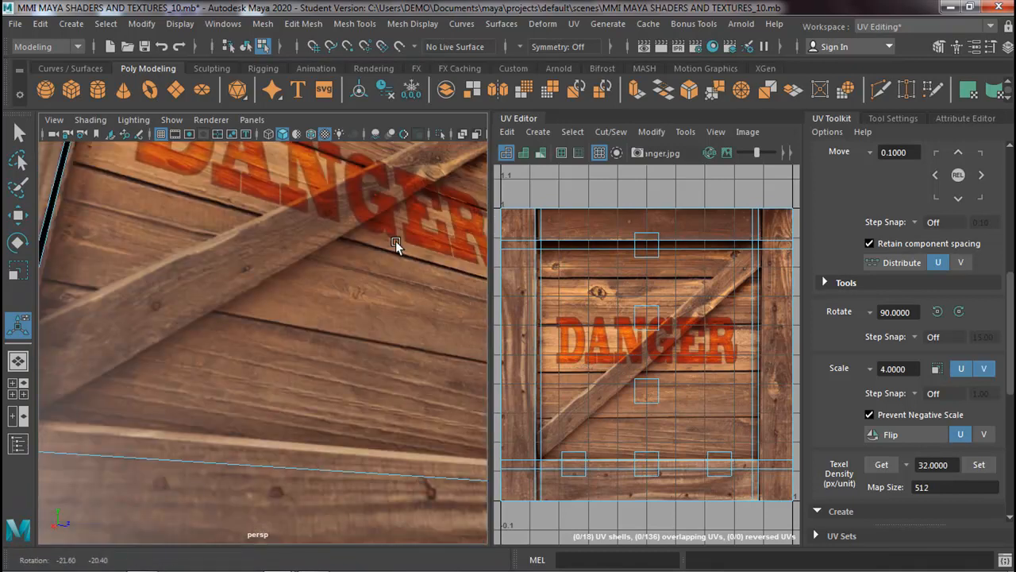
pyautogui.keyDown('alt'); pyautogui.moveTo(386, 219); pyautogui.dragTo(356, 380, button='middle'); pyautogui.keyUp('alt')
pyautogui.keyDown('alt'); pyautogui.moveTo(357, 380); pyautogui.dragTo(354, 334); pyautogui.keyUp('alt')
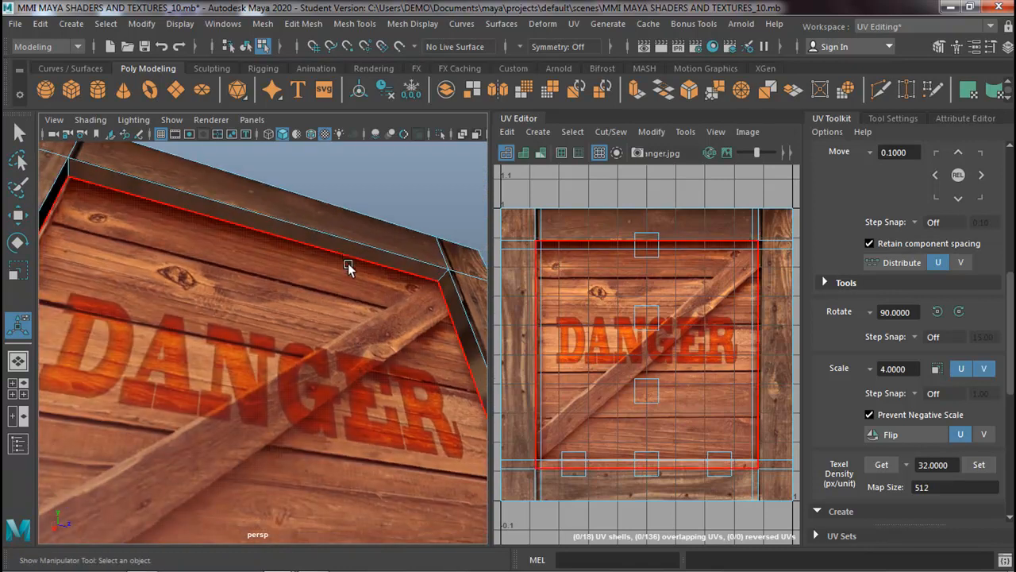
pyautogui.click(347, 247)
pyautogui.keyDown('alt'); pyautogui.moveTo(357, 272); pyautogui.dragTo(283, 309, button='right'); pyautogui.keyUp('alt')
pyautogui.keyDown('alt'); pyautogui.moveTo(284, 309); pyautogui.dragTo(254, 401); pyautogui.keyUp('alt')
pyautogui.keyDown('alt'); pyautogui.moveTo(262, 525); pyautogui.dragTo(270, 298); pyautogui.keyUp('alt')
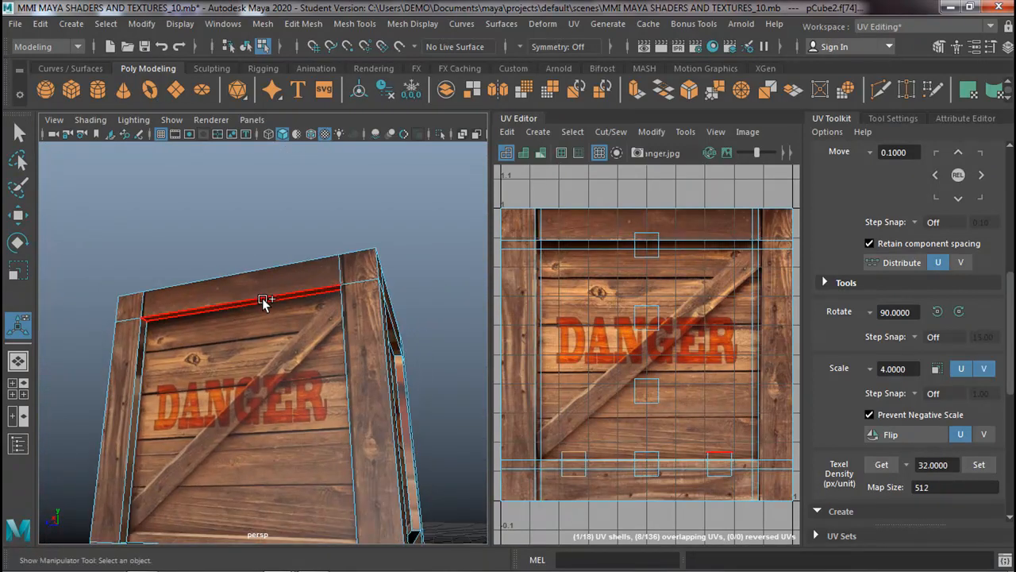
pyautogui.click(277, 324)
pyautogui.keyDown('alt'); pyautogui.moveTo(279, 365); pyautogui.dragTo(231, 505); pyautogui.keyUp('alt')
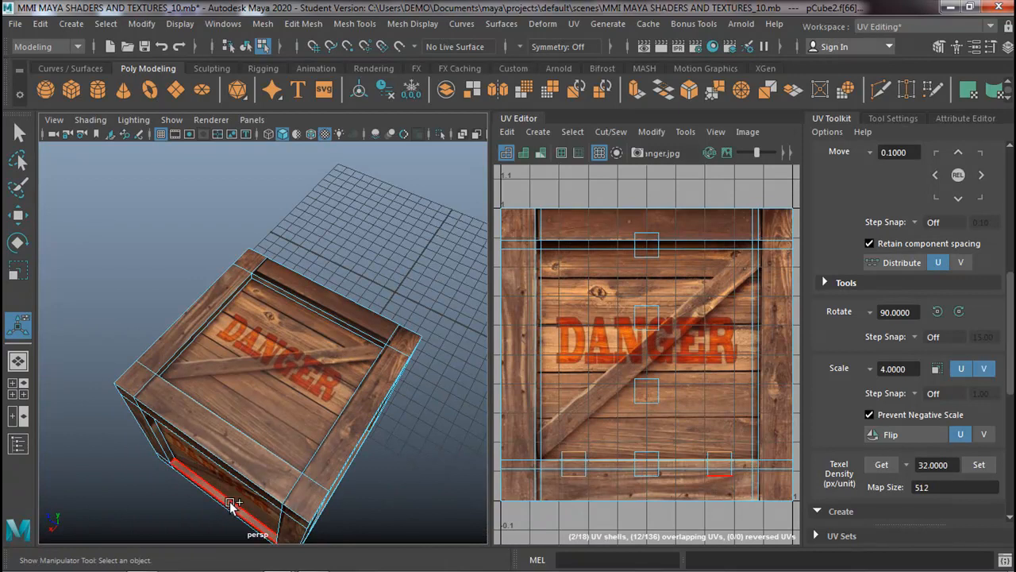
# Display the crate in wireframe and add the remaining upper and lower inner ledge faces of the four vertical sides to the selection.
pyautogui.click(268, 134)
pyautogui.moveTo(352, 283)
pyautogui.keyDown('alt'); pyautogui.mouseDown()
pyautogui.moveTo(338, 220)
pyautogui.moveTo(249, 203)
pyautogui.moveTo(247, 179)
pyautogui.moveTo(289, 187)
pyautogui.moveTo(274, 137)
pyautogui.moveTo(301, 174)
pyautogui.moveTo(278, 139)
pyautogui.moveTo(286, 222)
pyautogui.mouseUp(); pyautogui.keyUp('alt')
pyautogui.click(282, 232)
pyautogui.keyDown('alt'); pyautogui.moveTo(341, 238); pyautogui.dragTo(302, 363); pyautogui.keyUp('alt')
pyautogui.click(223, 499)
pyautogui.keyDown('shift'); pyautogui.click(223, 498); pyautogui.keyUp('shift')
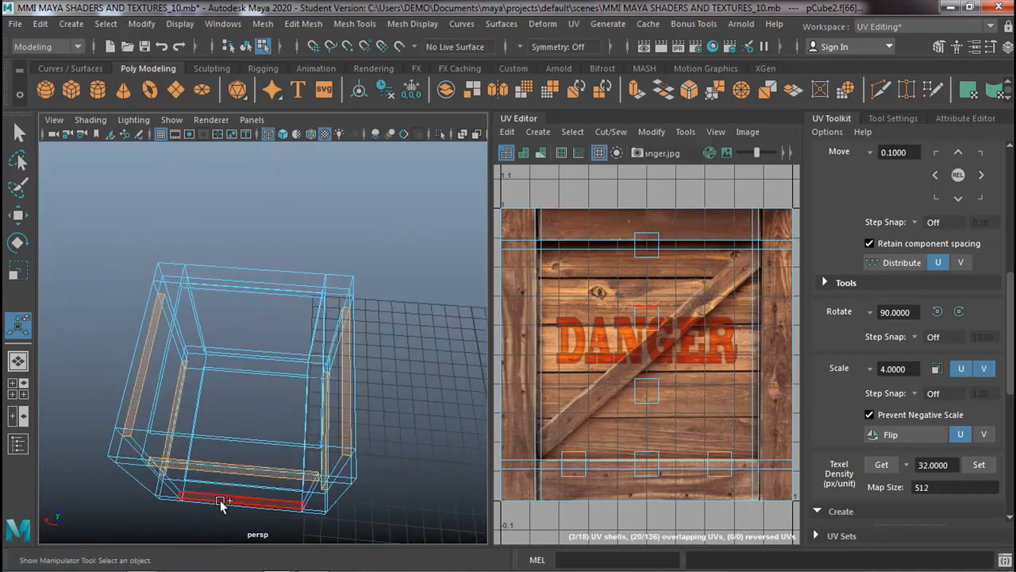
pyautogui.keyDown('alt'); pyautogui.moveTo(333, 433); pyautogui.dragTo(69, 283); pyautogui.keyUp('alt')
pyautogui.click(246, 274)
pyautogui.keyDown('shift'); pyautogui.click(272, 284); pyautogui.keyUp('shift')
pyautogui.keyDown('alt'); pyautogui.moveTo(272, 283); pyautogui.dragTo(317, 564); pyautogui.keyUp('alt')
pyautogui.keyDown('shift'); pyautogui.click(228, 515); pyautogui.keyUp('shift')
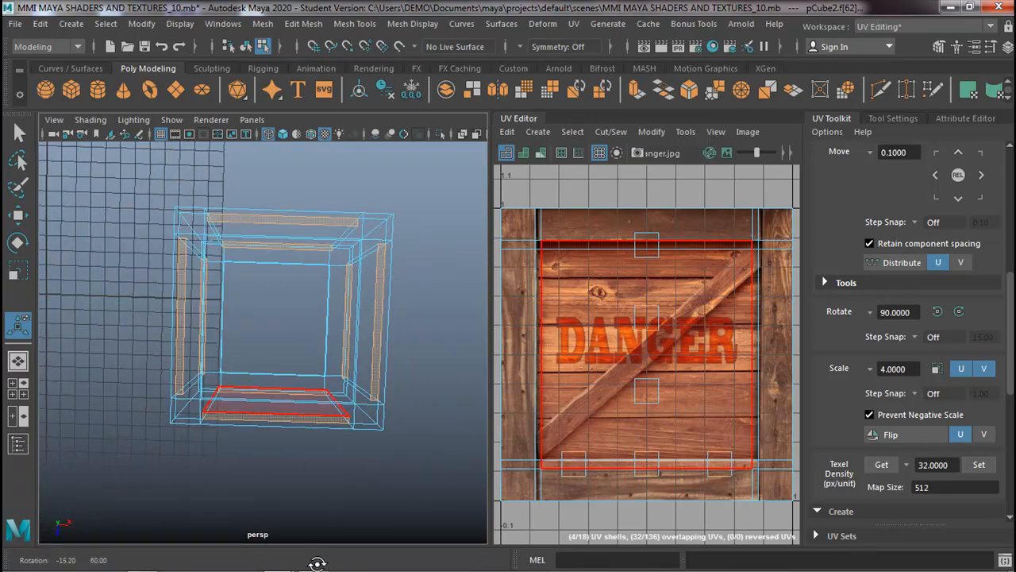
pyautogui.click(288, 358)
pyautogui.click(109, 453)
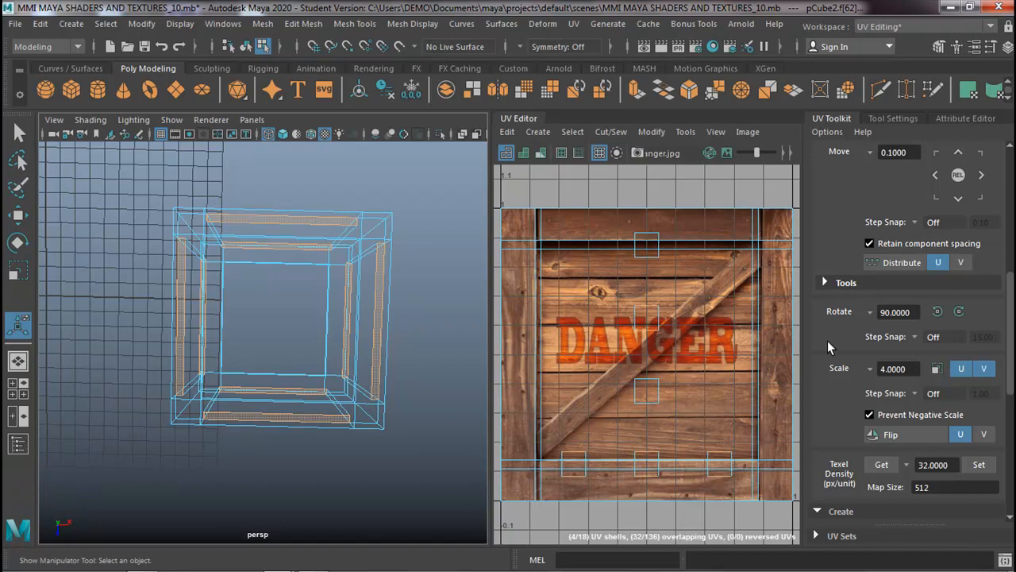
# Apply a planar UV projection to the selected horizontal ledge faces and set the projection's Z rotation to 90.
pyautogui.scroll(-5, 829, 344)
pyautogui.click(936, 385)
pyautogui.keyDown('alt'); pyautogui.moveTo(424, 363); pyautogui.dragTo(421, 328); pyautogui.keyUp('alt')
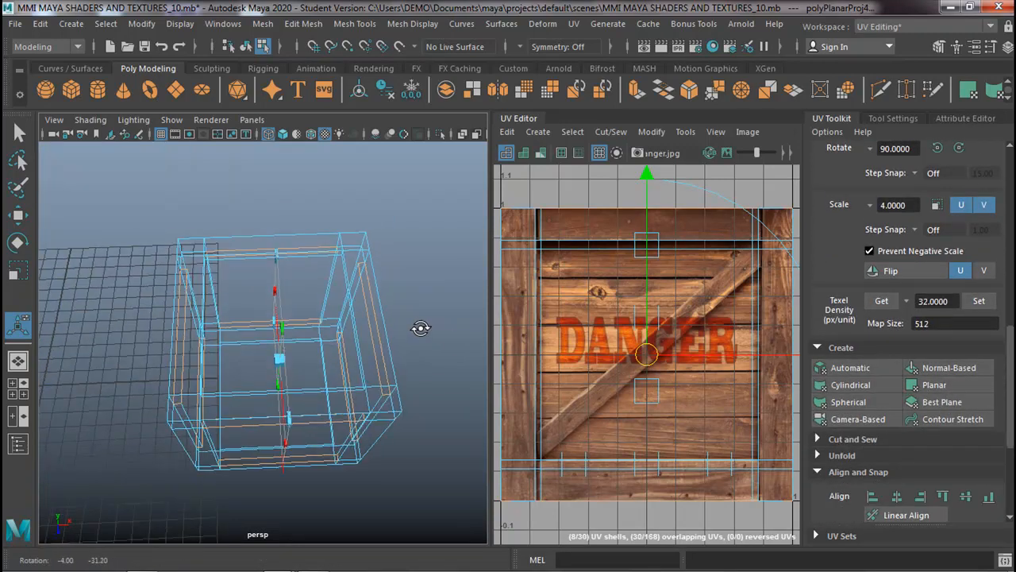
pyautogui.scroll(-5, 899, 413)
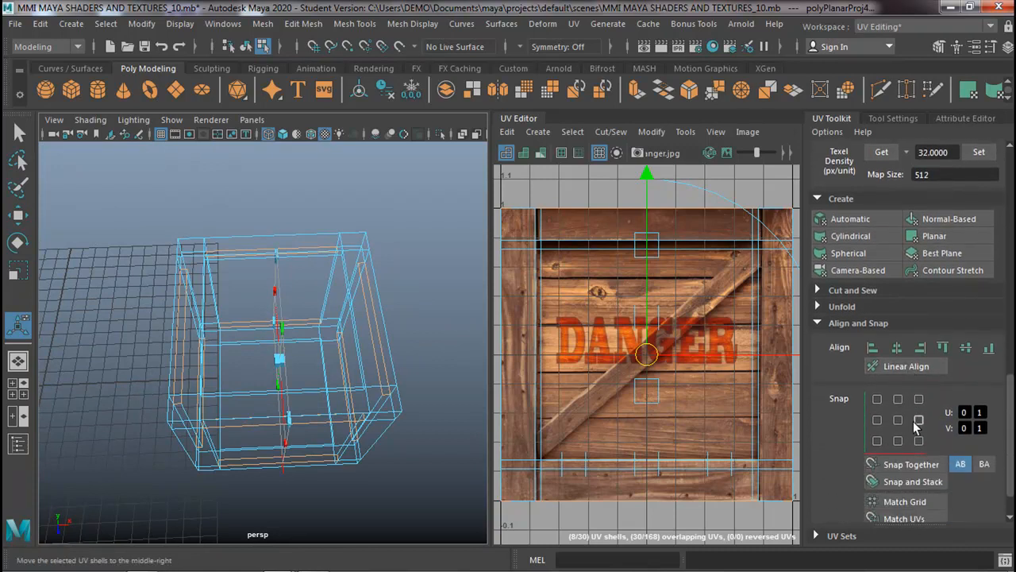
pyautogui.click(961, 119)
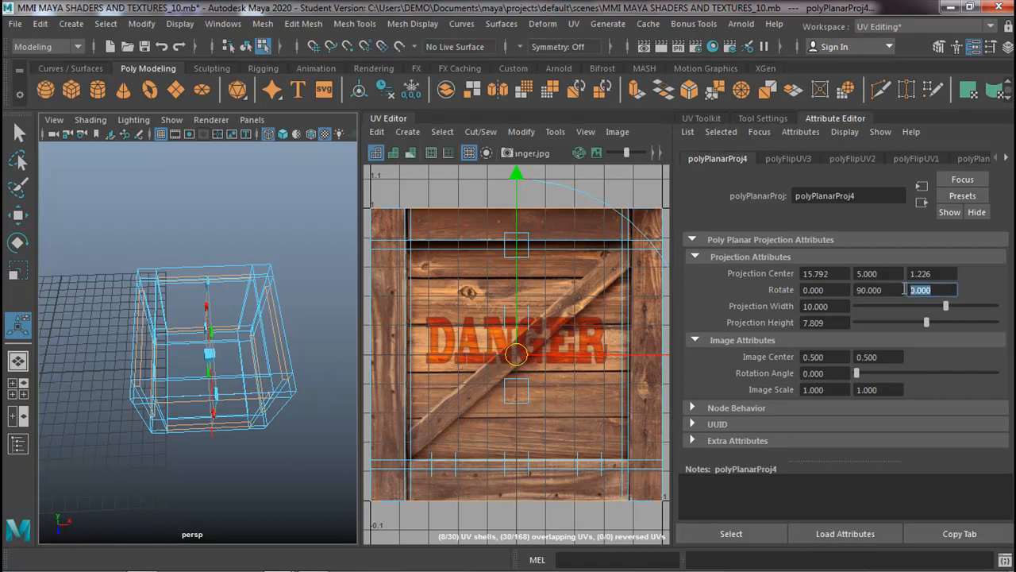
pyautogui.write('90')
pyautogui.press('Return')
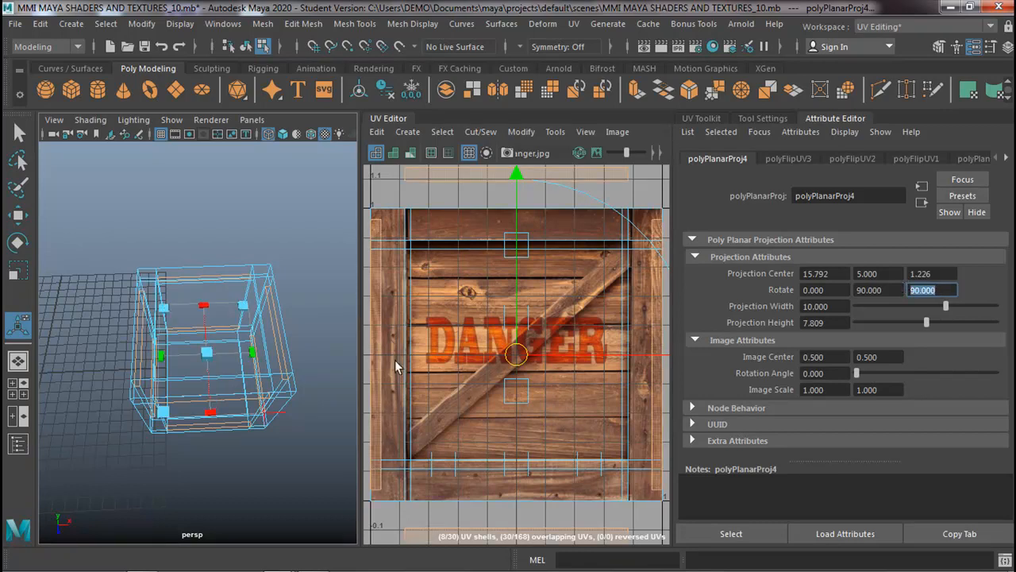
# Move the projected ledge UV shells into the empty space below the texture tile, then deselect them and display the crate shaded.
pyautogui.scroll(-6, 463, 294)
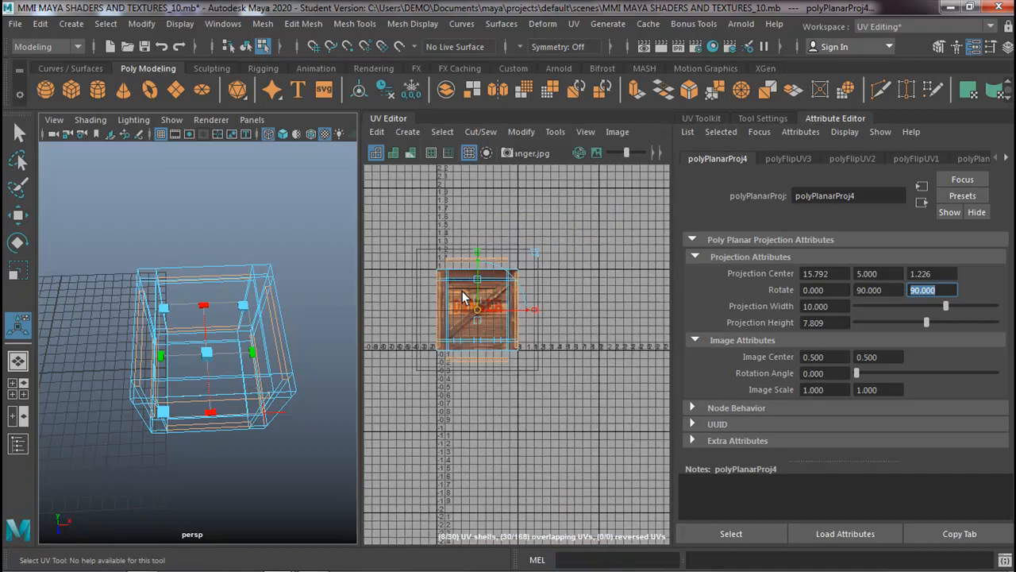
pyautogui.click(18, 217)
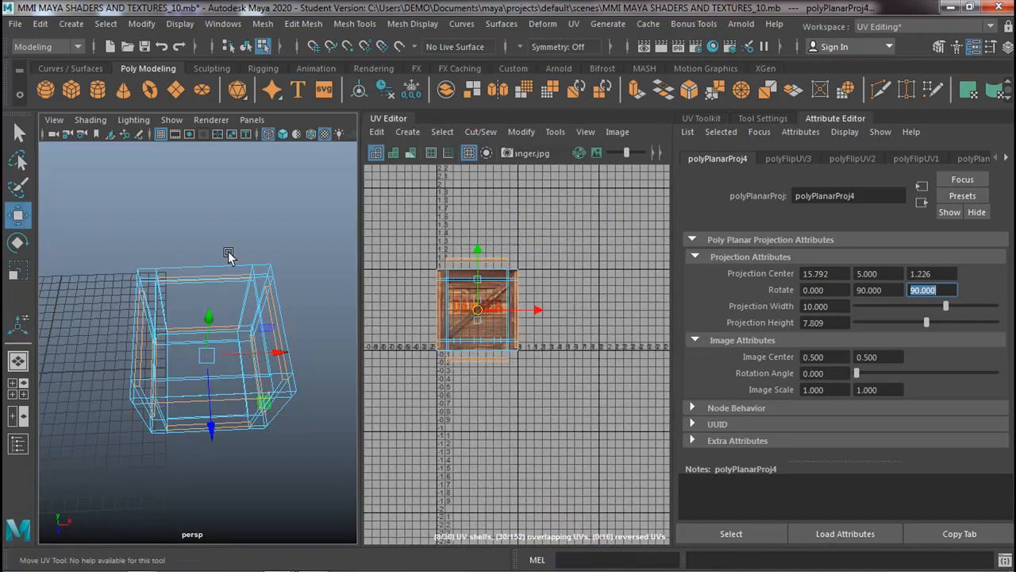
pyautogui.moveTo(479, 308); pyautogui.dragTo(512, 444)
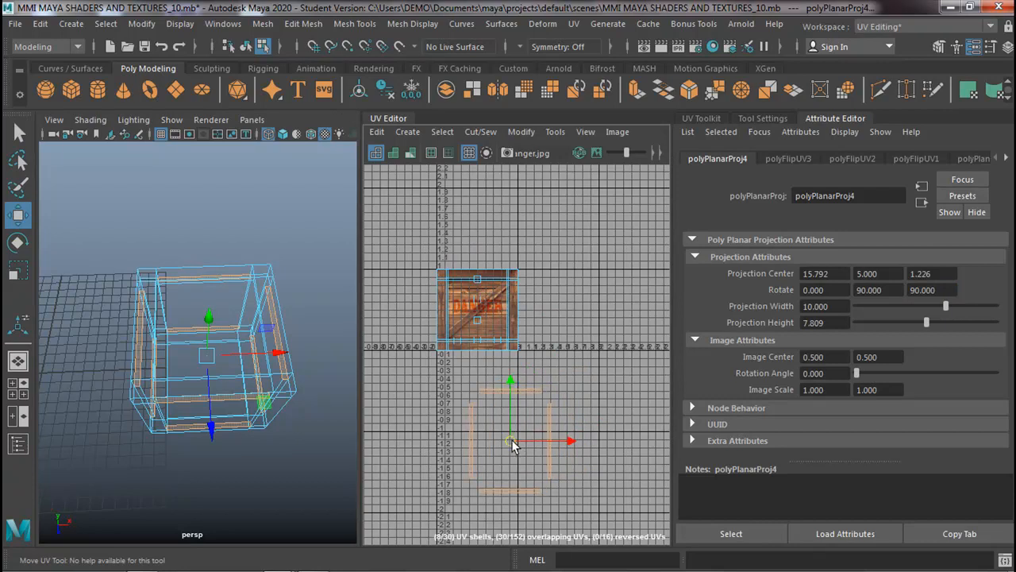
pyautogui.click(571, 357)
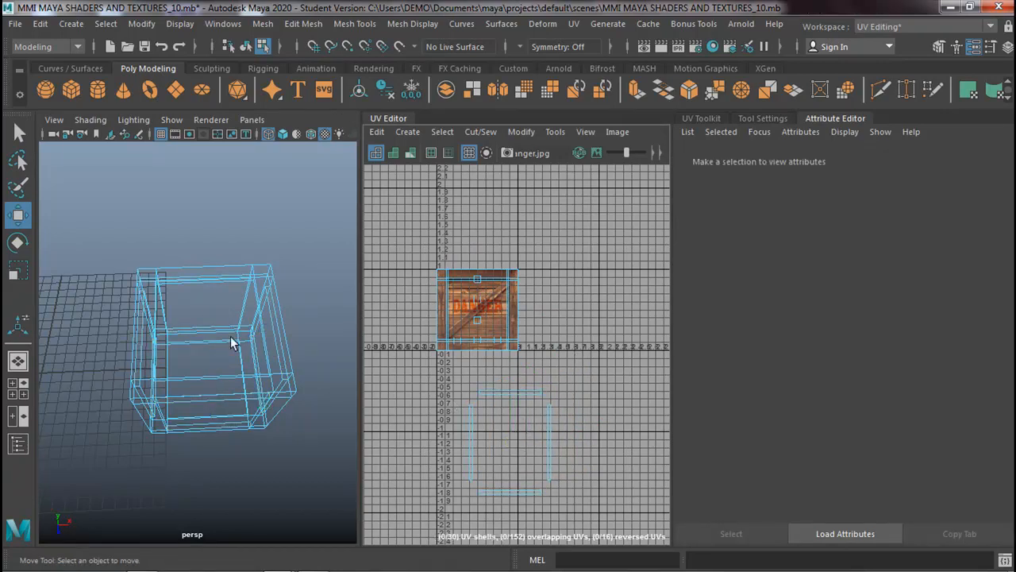
pyautogui.click(509, 458)
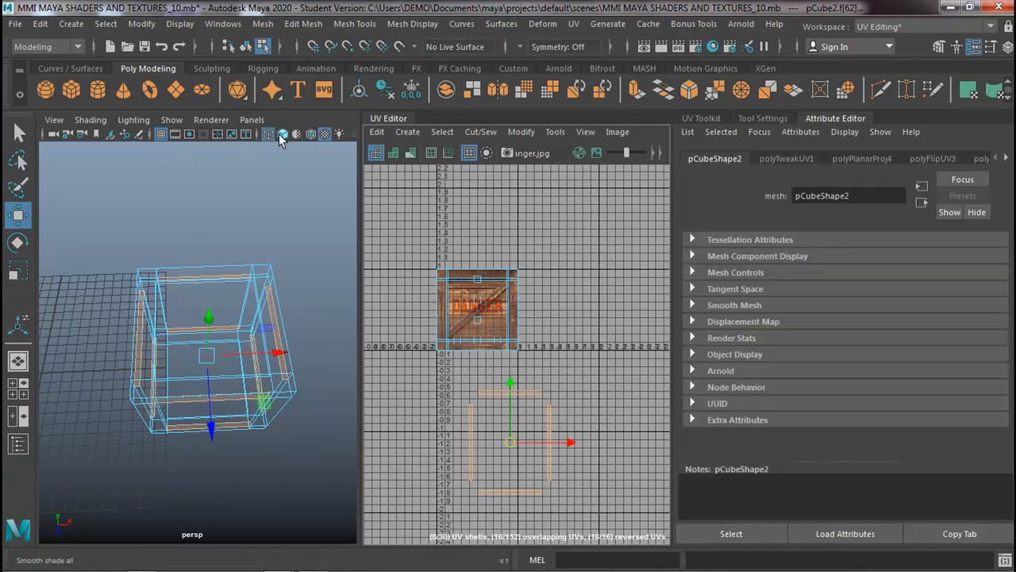
pyautogui.click(282, 134)
pyautogui.keyDown('alt'); pyautogui.moveTo(241, 291); pyautogui.dragTo(243, 262); pyautogui.keyUp('alt')
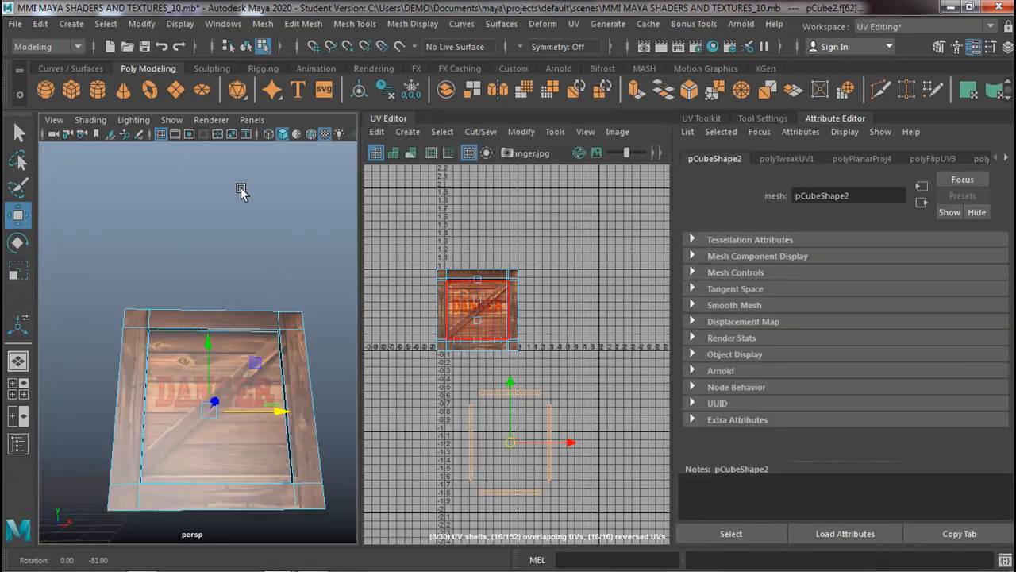
pyautogui.click(241, 297)
pyautogui.scroll(6, 241, 303)
pyautogui.scroll(-4, 247, 315)
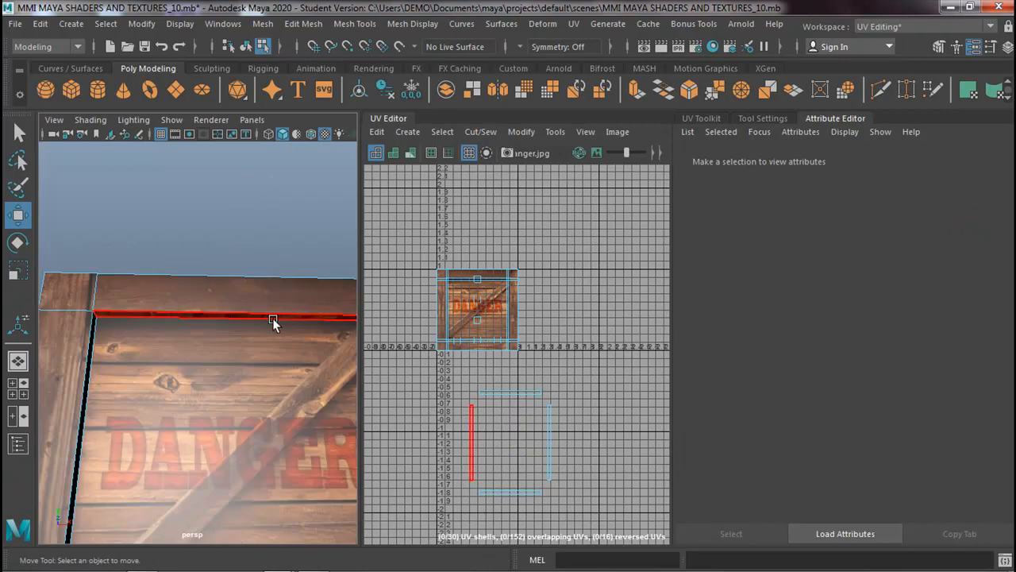
pyautogui.moveTo(498, 413); pyautogui.dragTo(459, 474)
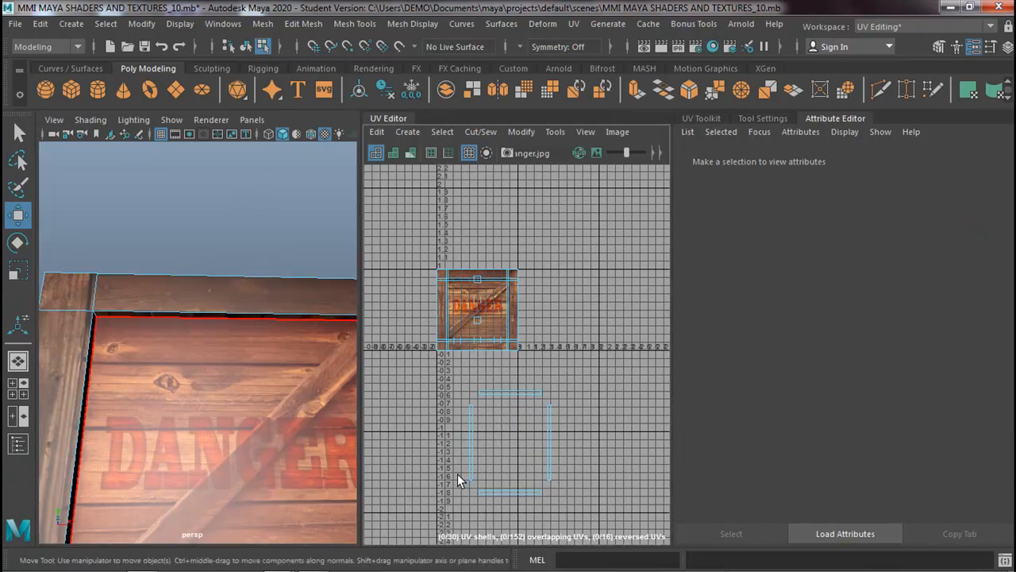
# Select the vertical inner ledge faces of the recesses on two opposite sides, using wireframe display to reach them.
pyautogui.keyDown('alt'); pyautogui.moveTo(246, 374); pyautogui.dragTo(342, 423); pyautogui.keyUp('alt')
pyautogui.click(95, 414)
pyautogui.click(331, 429)
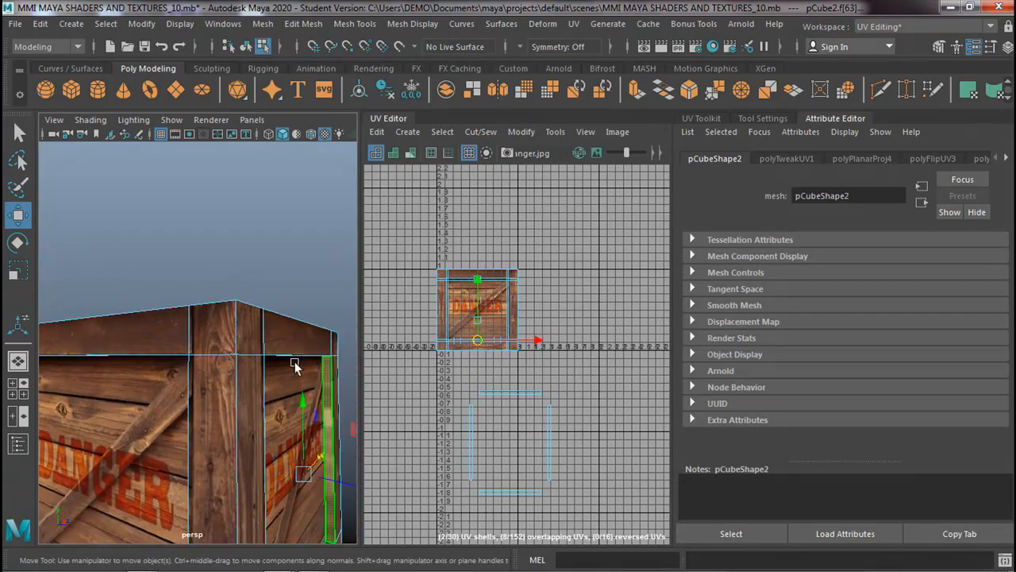
pyautogui.click(269, 135)
pyautogui.keyDown('alt'); pyautogui.moveTo(292, 348); pyautogui.dragTo(89, 400); pyautogui.keyUp('alt')
pyautogui.keyDown('shift'); pyautogui.click(324, 418); pyautogui.keyUp('shift')
pyautogui.keyDown('alt'); pyautogui.moveTo(329, 420); pyautogui.dragTo(108, 419); pyautogui.keyUp('alt')
pyautogui.keyDown('shift'); pyautogui.click(64, 421); pyautogui.keyUp('shift')
pyautogui.keyDown('alt'); pyautogui.moveTo(161, 459); pyautogui.dragTo(139, 398); pyautogui.keyUp('alt')
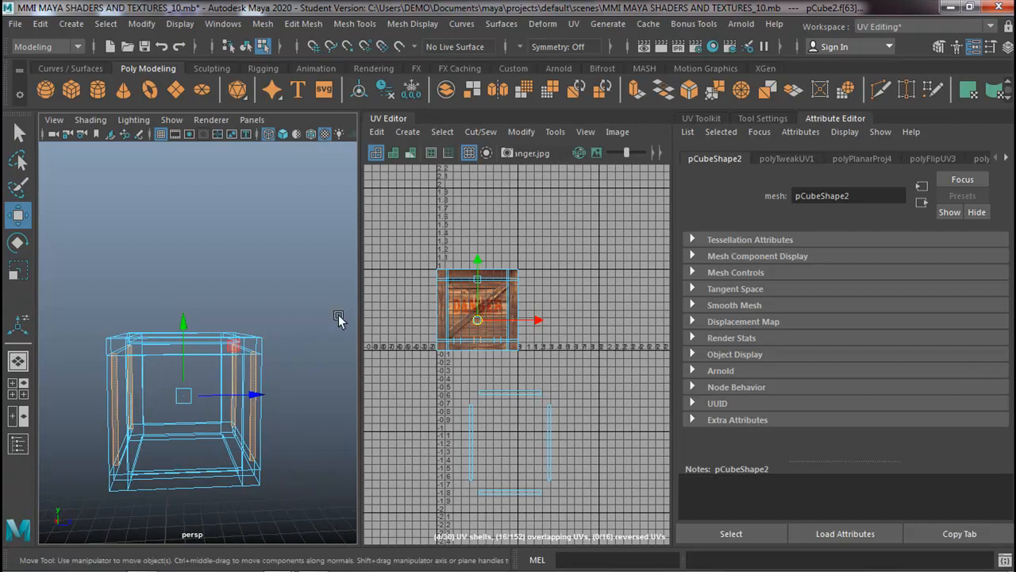
# Apply a planar UV projection to the selected vertical ledge faces and move their UV shells beside the first ledge shells, outside the texture tile.
pyautogui.click(712, 120)
pyautogui.scroll(-1, 973, 456)
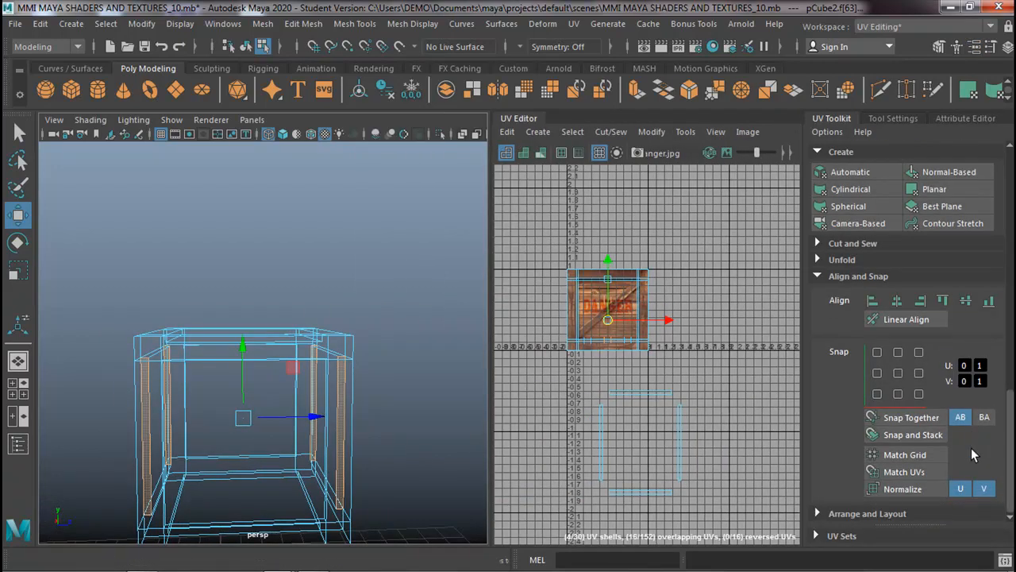
pyautogui.scroll(5, 973, 455)
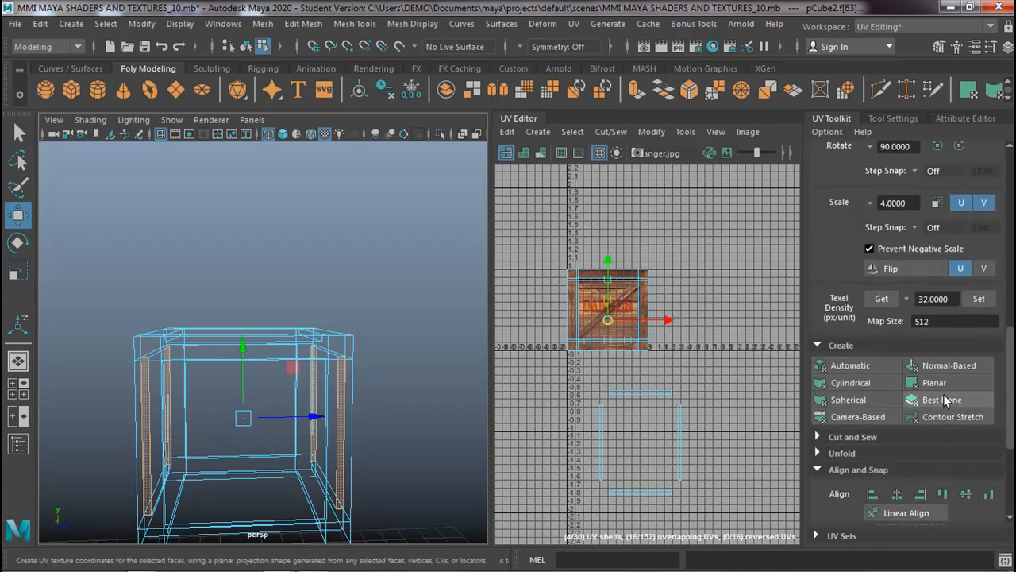
pyautogui.click(937, 383)
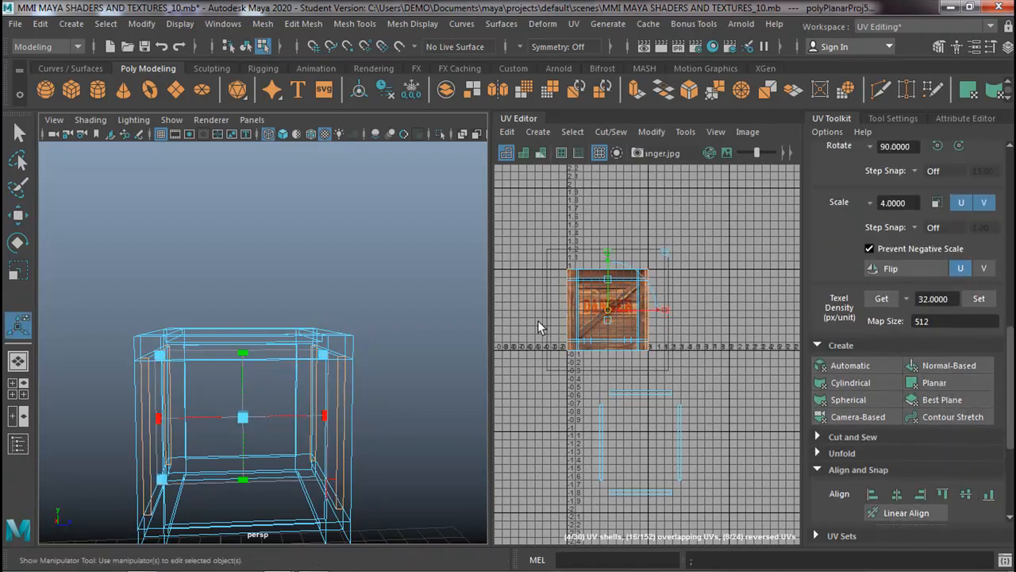
pyautogui.click(22, 215)
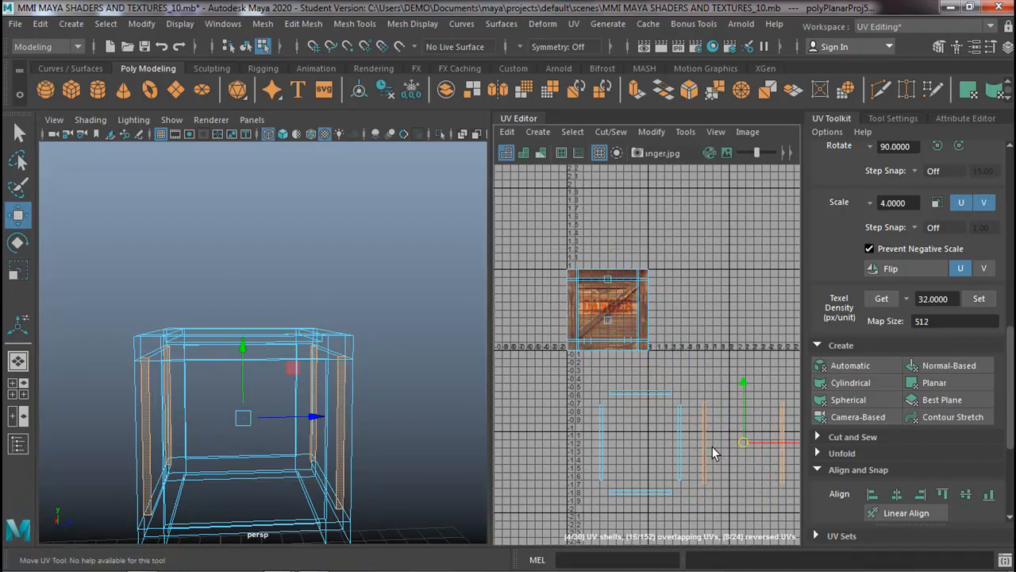
pyautogui.keyDown('alt'); pyautogui.moveTo(369, 387); pyautogui.dragTo(286, 394); pyautogui.keyUp('alt')
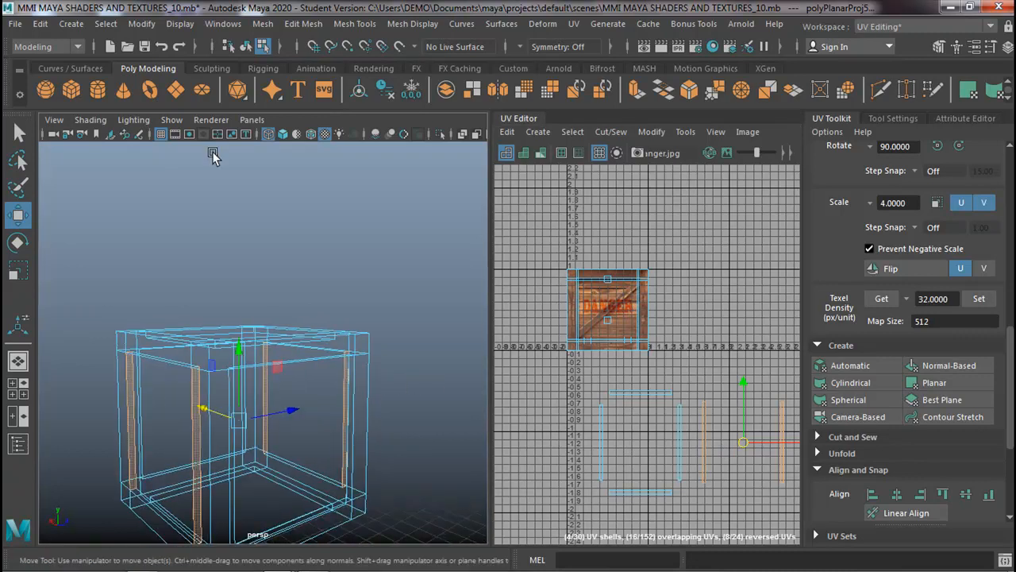
# Select the vertical inner ledge faces of the recesses on the other two opposite sides in shaded view, then display the crate in wireframe.
pyautogui.click(283, 133)
pyautogui.moveTo(293, 220)
pyautogui.keyDown('alt'); pyautogui.mouseDown()
pyautogui.moveTo(316, 249)
pyautogui.moveTo(336, 231)
pyautogui.moveTo(315, 218)
pyautogui.moveTo(290, 164)
pyautogui.moveTo(170, 225)
pyautogui.moveTo(182, 235)
pyautogui.mouseUp(); pyautogui.keyUp('alt')
pyautogui.keyDown('alt'); pyautogui.moveTo(389, 381); pyautogui.dragTo(111, 410); pyautogui.keyUp('alt')
pyautogui.click(150, 409)
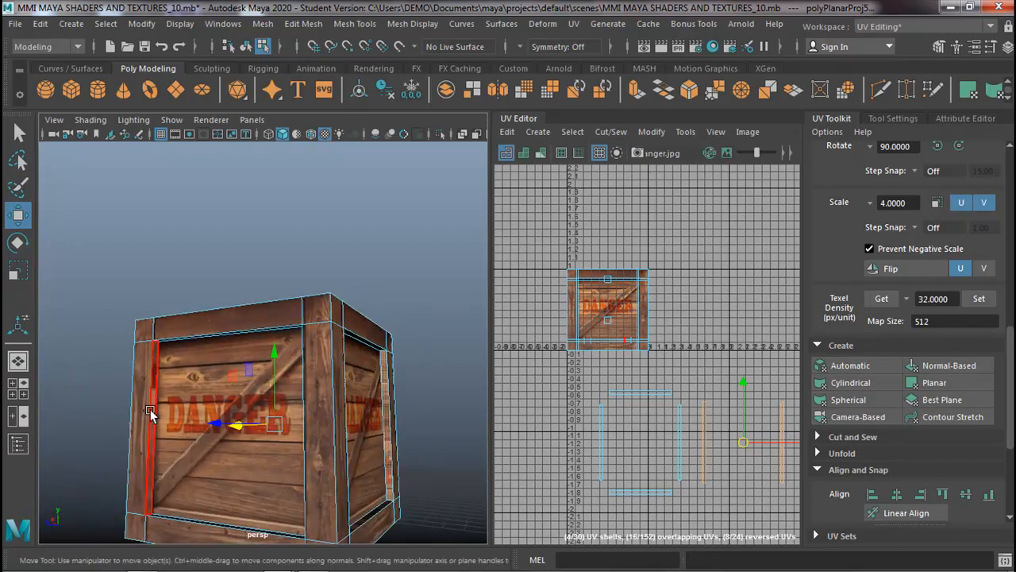
pyautogui.keyDown('alt'); pyautogui.moveTo(190, 411); pyautogui.dragTo(384, 418); pyautogui.keyUp('alt')
pyautogui.keyDown('shift'); pyautogui.click(385, 405); pyautogui.keyUp('shift')
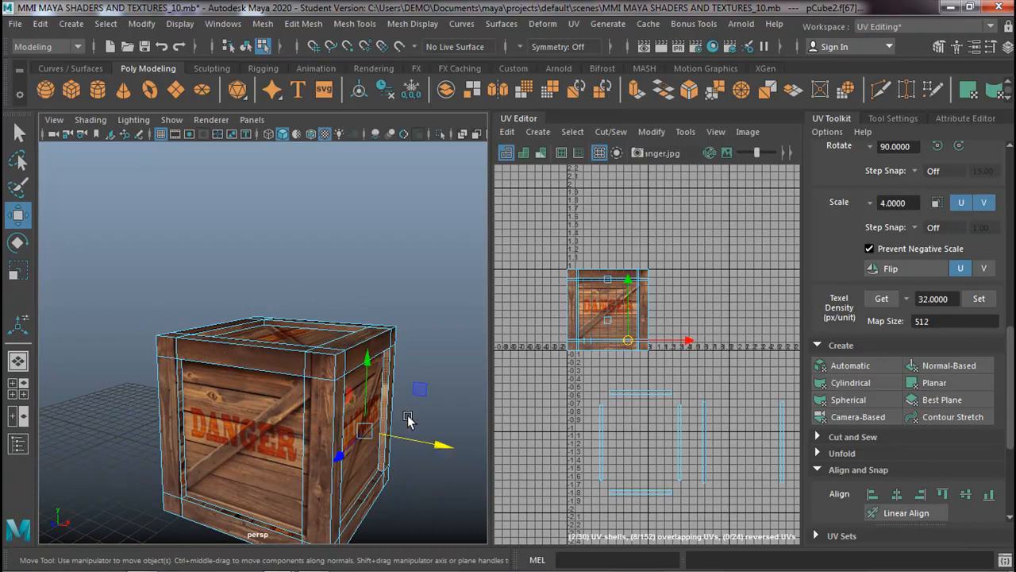
pyautogui.keyDown('alt'); pyautogui.moveTo(401, 413); pyautogui.dragTo(182, 400); pyautogui.keyUp('alt')
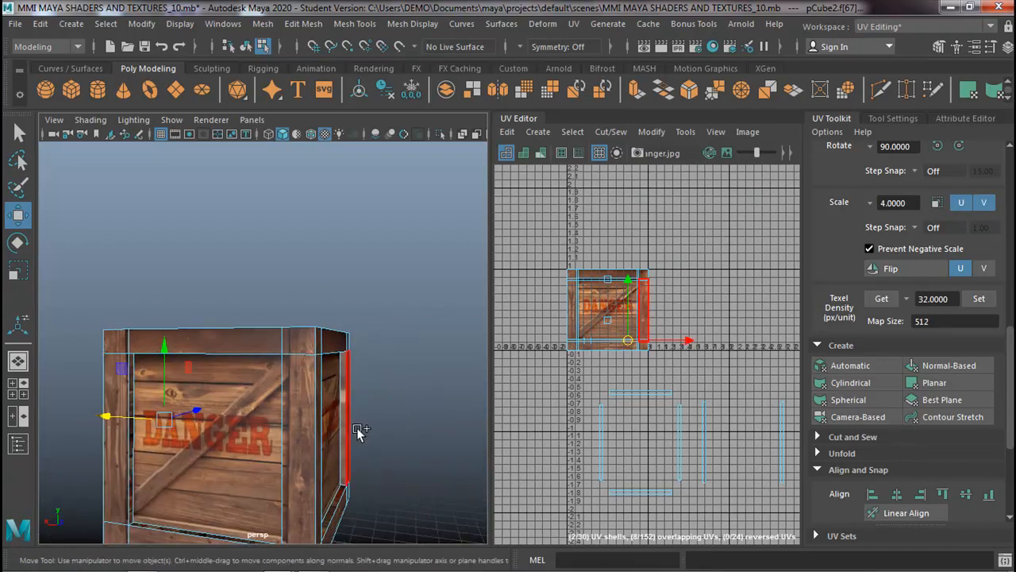
pyautogui.keyDown('shift'); pyautogui.click(343, 420); pyautogui.keyUp('shift')
pyautogui.keyDown('alt'); pyautogui.moveTo(388, 422); pyautogui.dragTo(148, 404); pyautogui.keyUp('alt')
pyautogui.keyDown('shift'); pyautogui.click(148, 404); pyautogui.keyUp('shift')
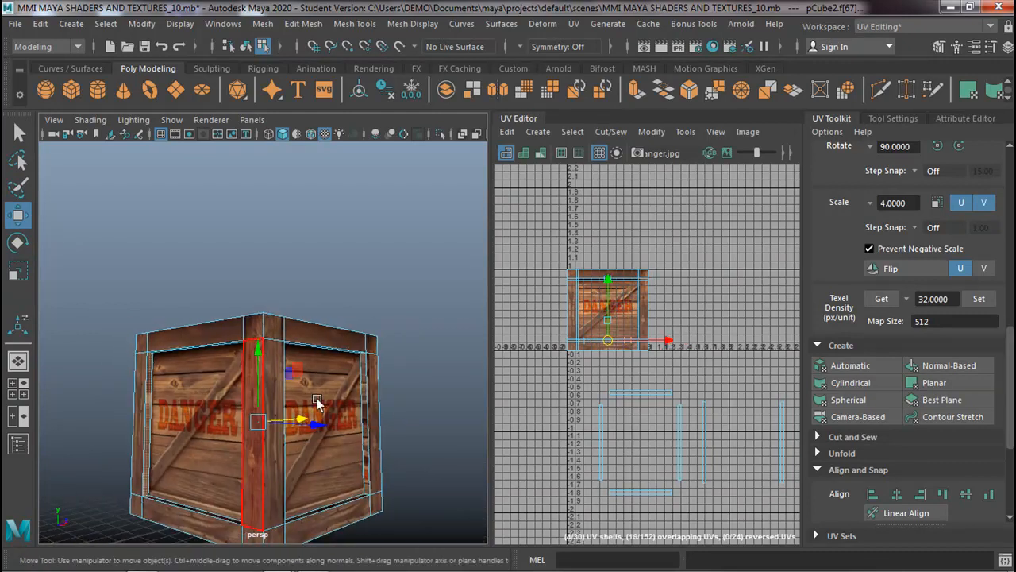
pyautogui.keyDown('shift'); pyautogui.click(380, 372); pyautogui.keyUp('shift')
pyautogui.moveTo(380, 372)
pyautogui.keyDown('alt'); pyautogui.mouseDown()
pyautogui.moveTo(357, 299)
pyautogui.moveTo(313, 254)
pyautogui.mouseUp(); pyautogui.keyUp('alt')
pyautogui.click(270, 135)
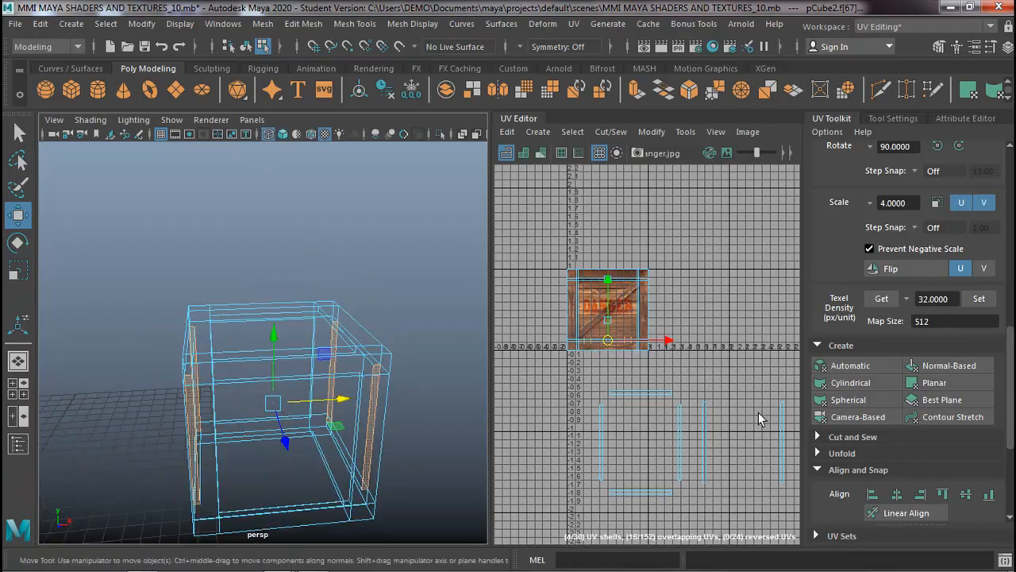
# Apply a planar UV projection to the selected vertical ledge faces and set its Y rotation to 0.
pyautogui.click(933, 384)
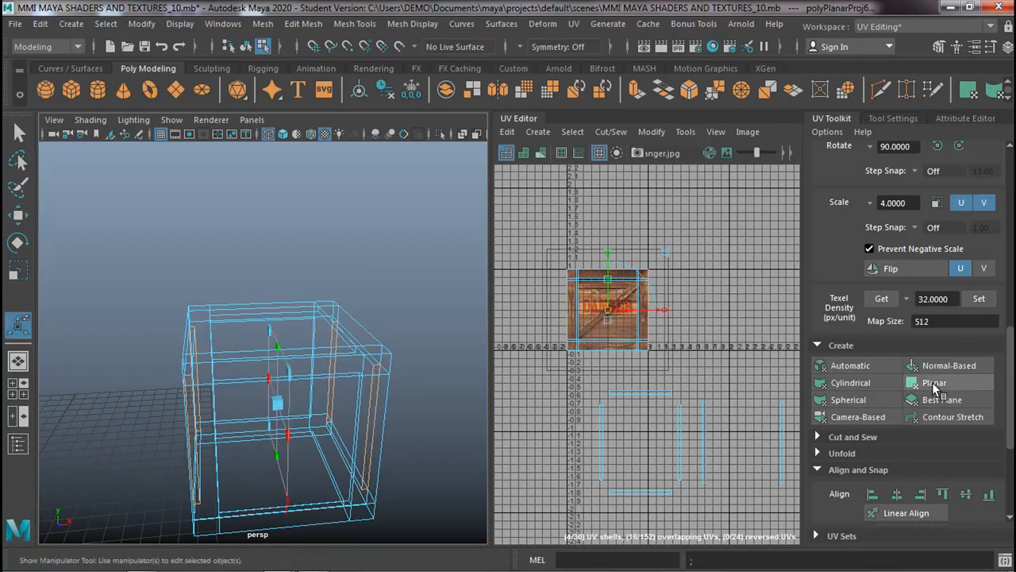
pyautogui.click(956, 118)
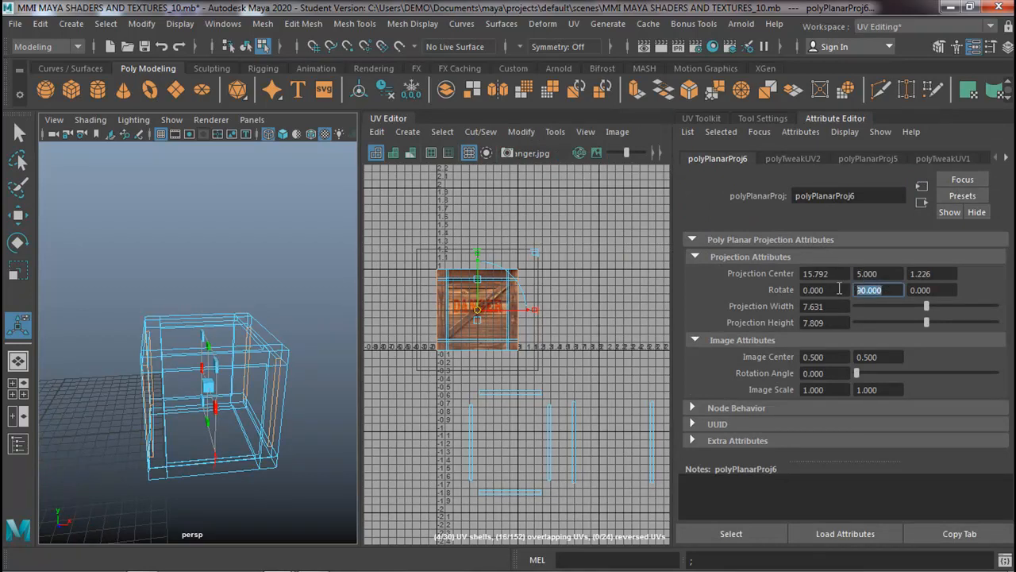
pyautogui.write('0')
pyautogui.press('Return')
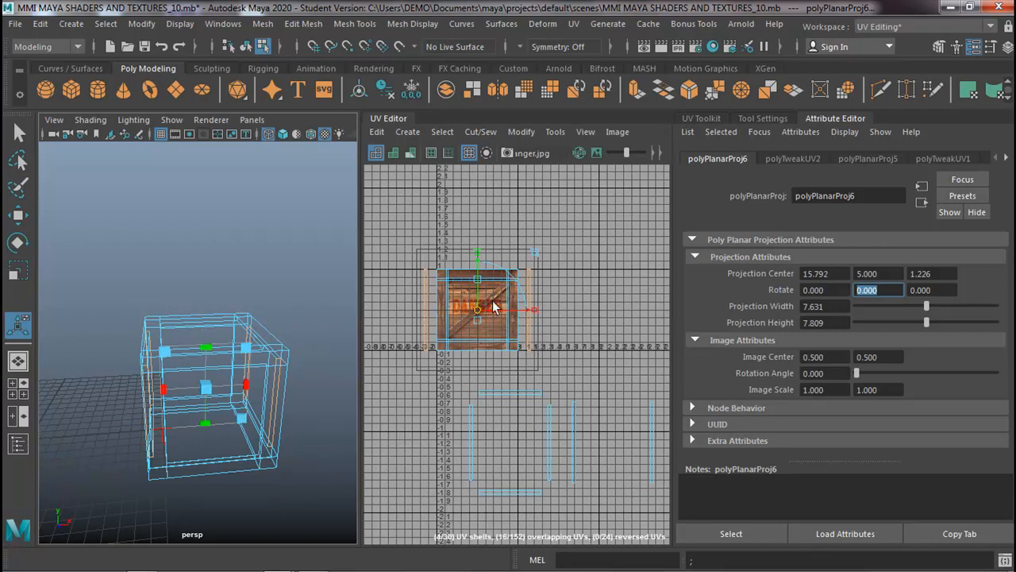
# Move the newly projected ledge shells into the empty space below and left of the texture tile, then deselect them.
pyautogui.click(18, 214)
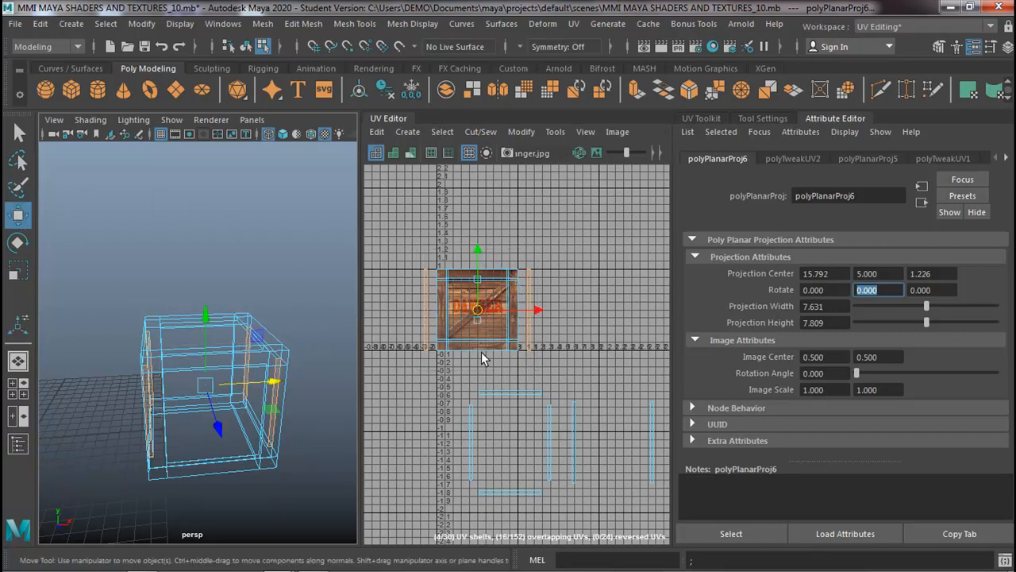
pyautogui.moveTo(477, 310); pyautogui.dragTo(414, 437)
pyautogui.click(433, 390)
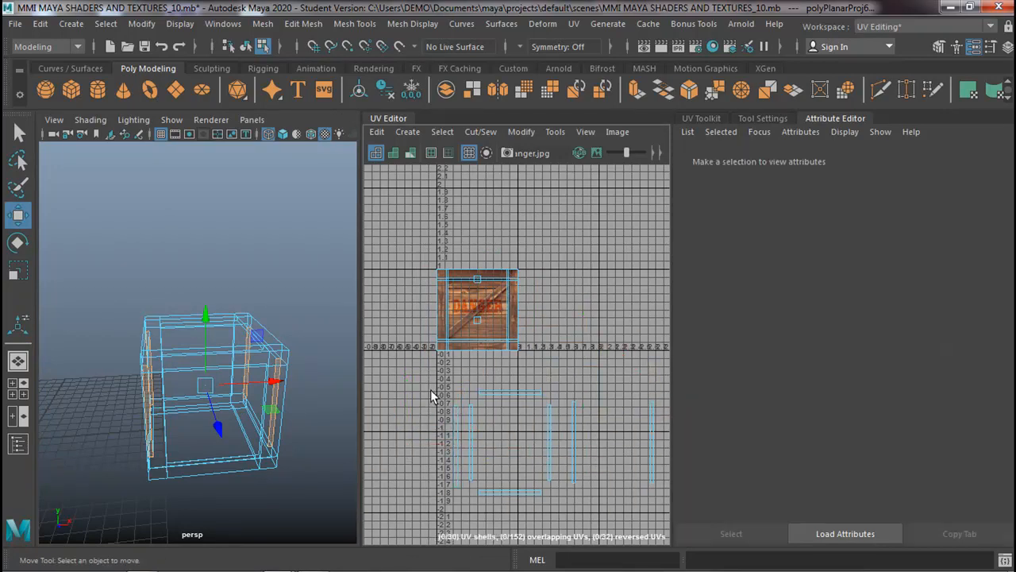
pyautogui.scroll(-3, 463, 366)
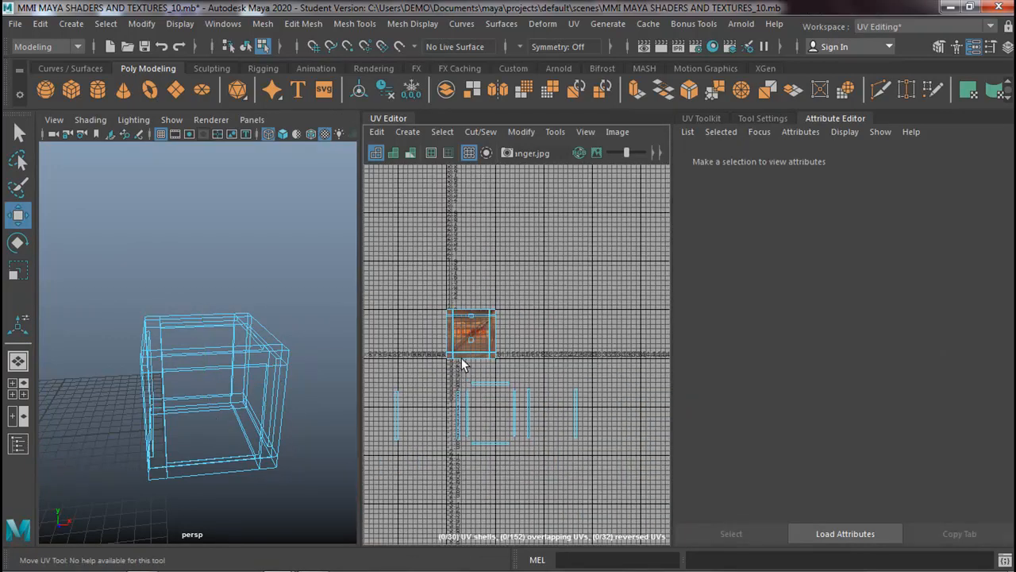
pyautogui.scroll(2, 469, 403)
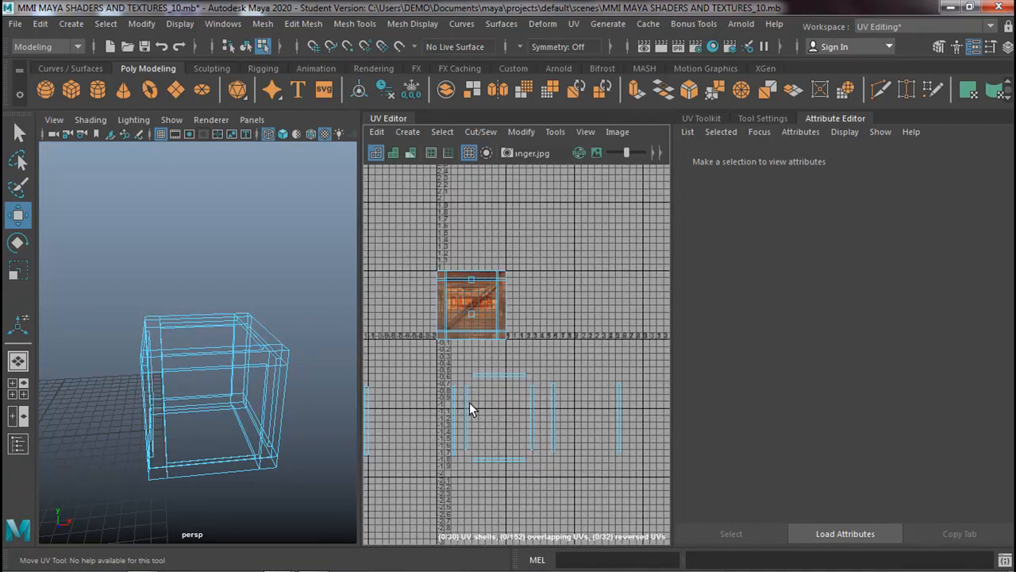
pyautogui.scroll(2, 473, 385)
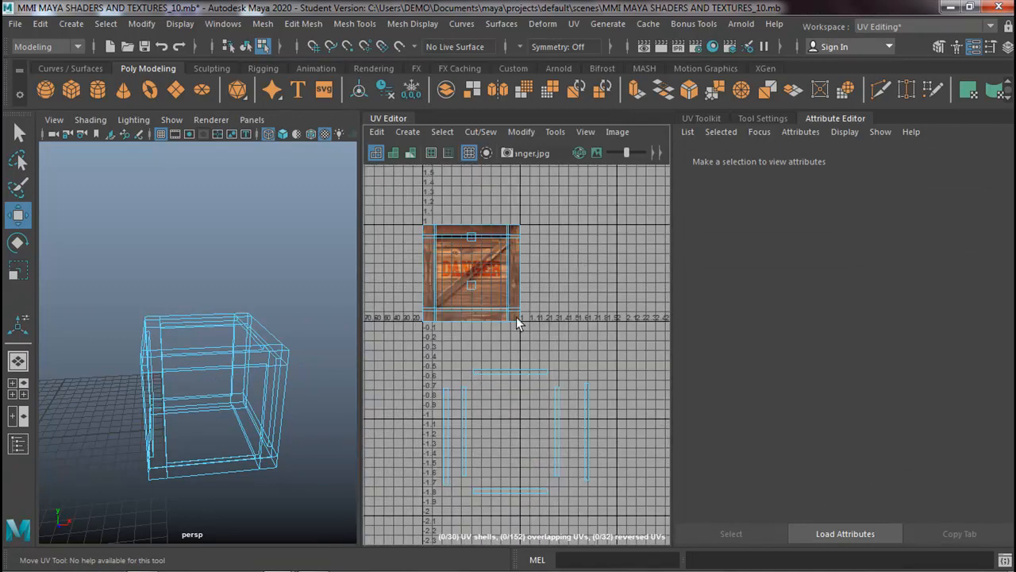
# Stack the vertical ledge shells below the texture tile onto the leftmost vertical shell.
pyautogui.keyDown('alt'); pyautogui.moveTo(503, 349); pyautogui.dragTo(528, 264, button='middle'); pyautogui.keyUp('alt')
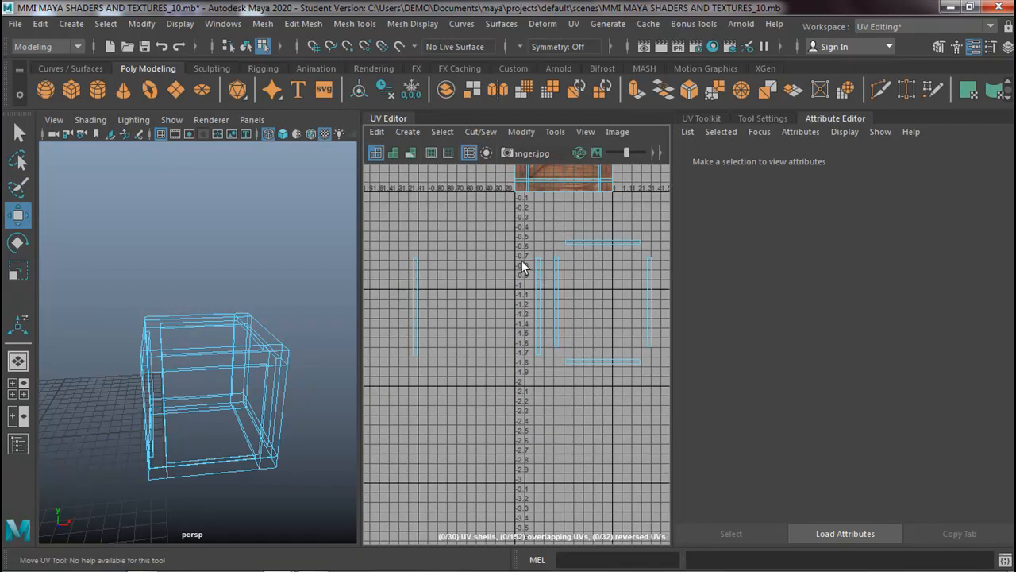
pyautogui.moveTo(540, 337); pyautogui.dragTo(545, 364)
pyautogui.moveTo(536, 311); pyautogui.dragTo(419, 308)
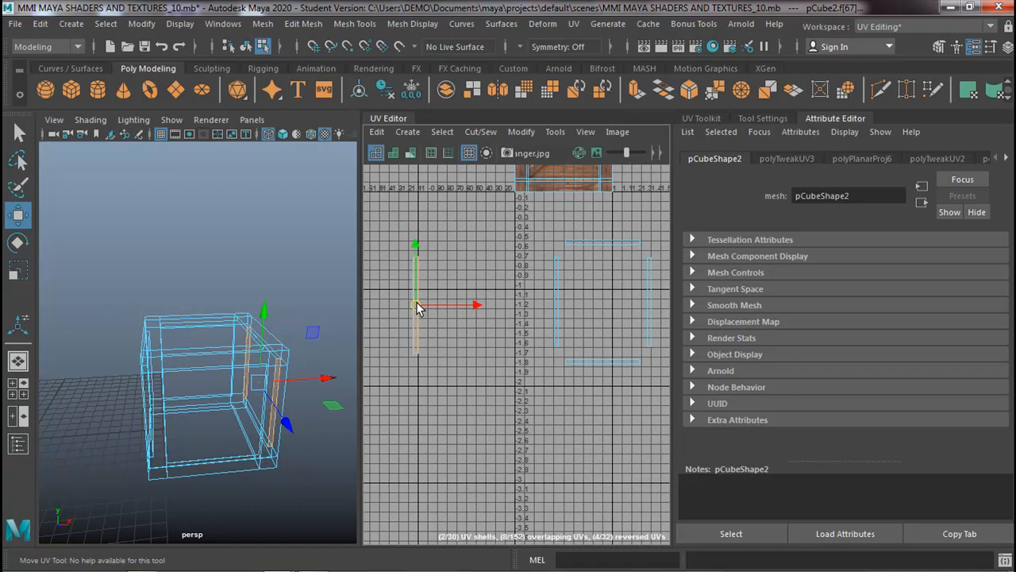
pyautogui.moveTo(544, 268); pyautogui.dragTo(574, 349)
pyautogui.moveTo(556, 302); pyautogui.dragTo(418, 309)
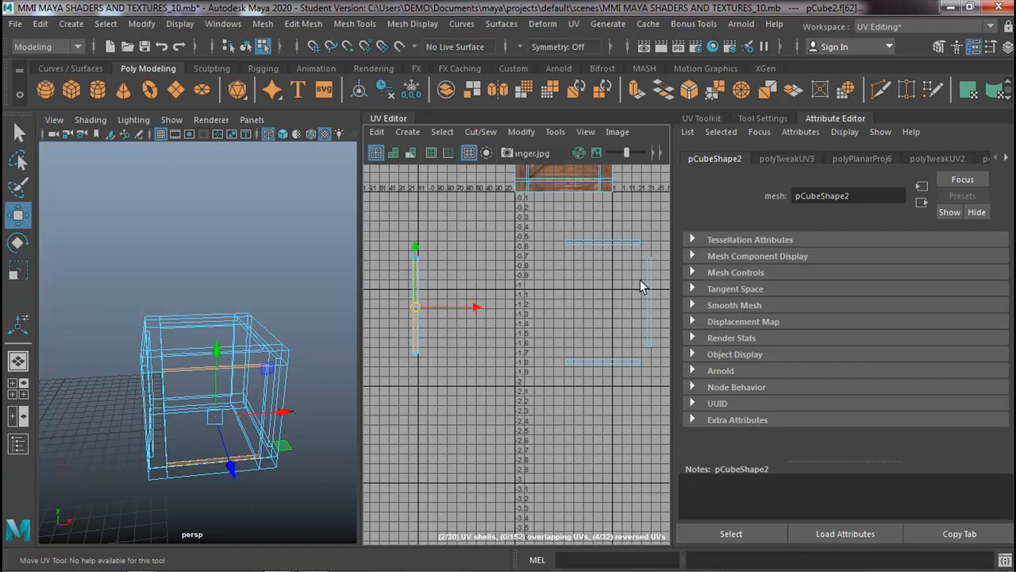
pyautogui.moveTo(634, 260); pyautogui.dragTo(670, 351)
pyautogui.moveTo(648, 305); pyautogui.dragTo(414, 309)
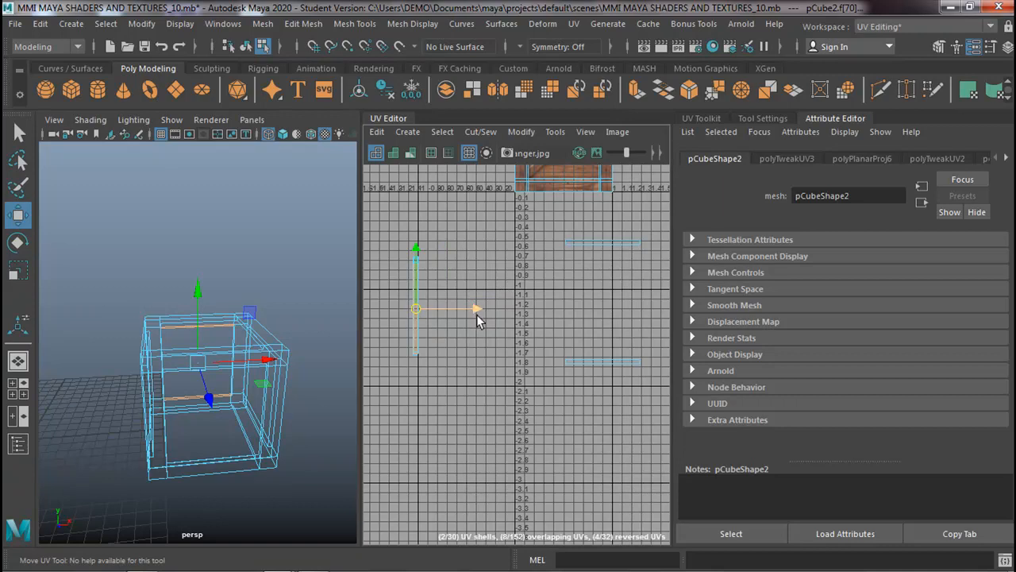
# Move the vertical ledge shells lying farther right of the texture tile onto the stack at the far left.
pyautogui.scroll(-5, 474, 317)
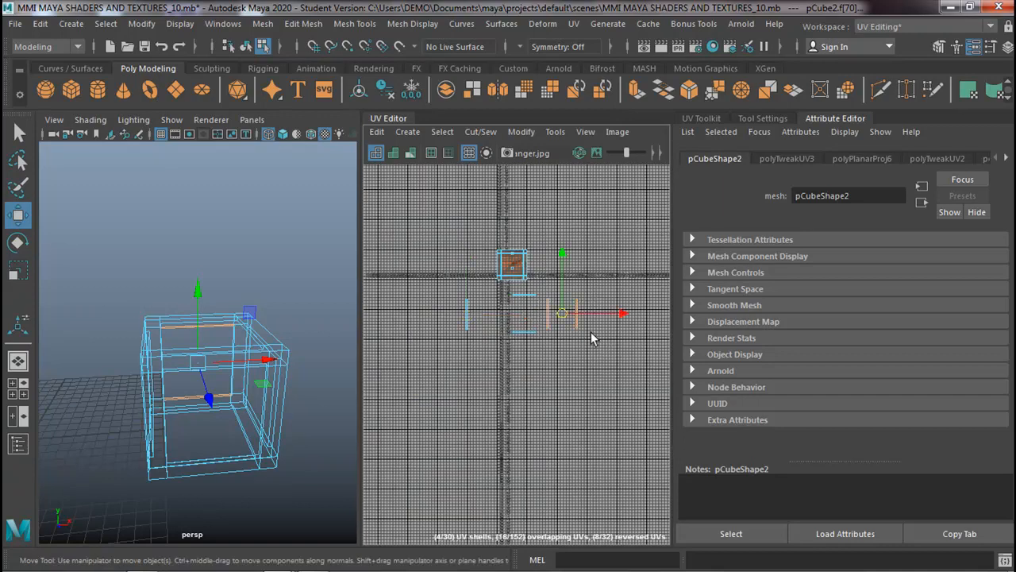
pyautogui.moveTo(593, 332); pyautogui.dragTo(583, 329)
pyautogui.scroll(3, 583, 330)
pyautogui.moveTo(510, 268); pyautogui.dragTo(375, 258)
pyautogui.moveTo(489, 293); pyautogui.dragTo(586, 316)
pyautogui.keyDown('alt'); pyautogui.moveTo(530, 308); pyautogui.dragTo(632, 321, button='middle'); pyautogui.keyUp('alt')
pyautogui.moveTo(627, 317); pyautogui.dragTo(433, 296)
pyautogui.keyDown('alt'); pyautogui.moveTo(467, 300); pyautogui.dragTo(654, 339, button='middle'); pyautogui.keyUp('alt')
pyautogui.moveTo(622, 335); pyautogui.dragTo(543, 320)
pyautogui.moveTo(500, 356); pyautogui.dragTo(489, 365)
pyautogui.moveTo(496, 318); pyautogui.dragTo(476, 331)
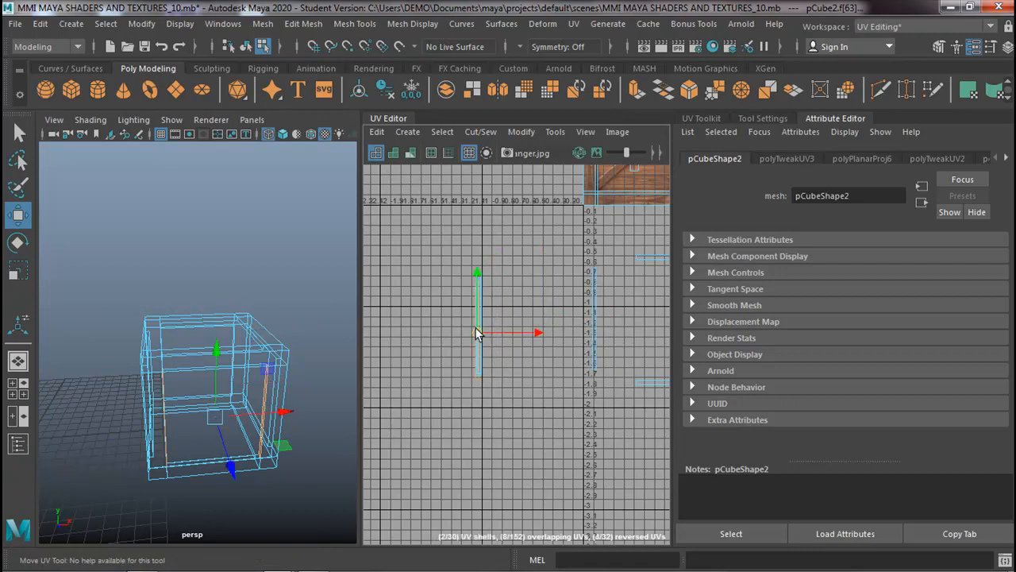
# Move the remaining vertical ledge shell onto the stack and align it over the other shells.
pyautogui.moveTo(558, 245); pyautogui.dragTo(617, 379)
pyautogui.moveTo(594, 319); pyautogui.dragTo(477, 326)
pyautogui.scroll(-3, 569, 342)
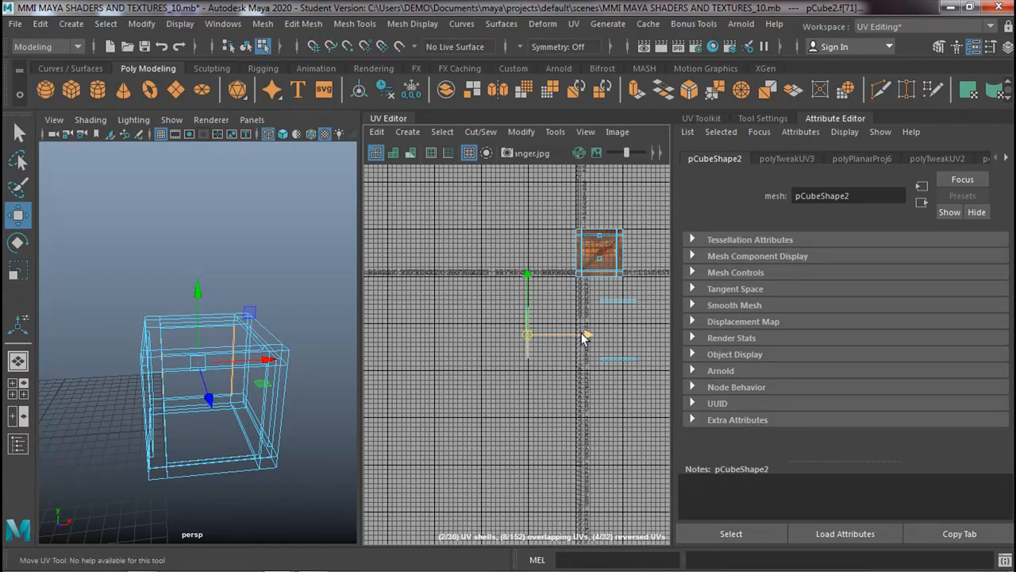
pyautogui.moveTo(586, 322); pyautogui.dragTo(594, 327)
pyautogui.scroll(5, 537, 345)
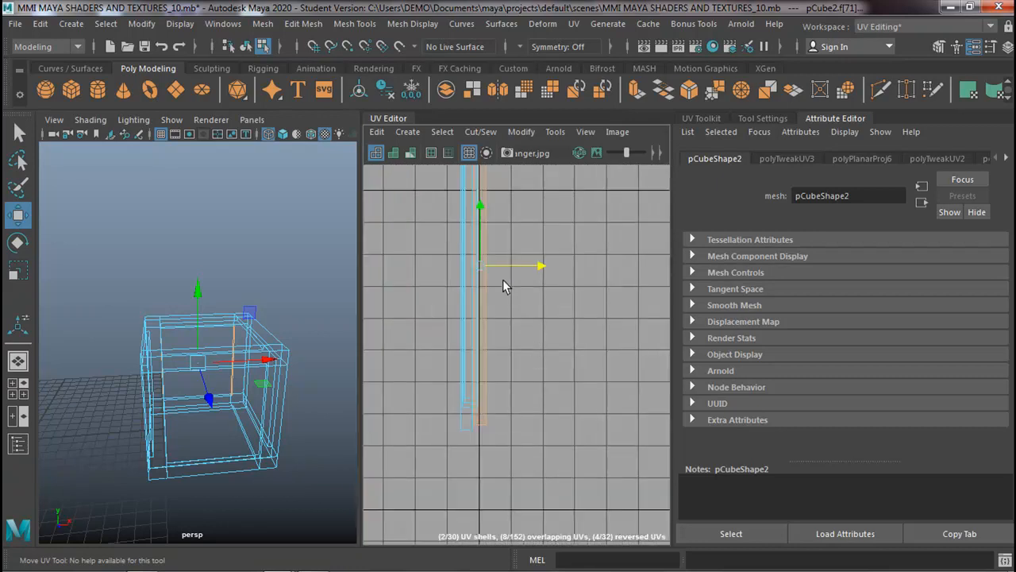
pyautogui.press('f')
pyautogui.moveTo(525, 352); pyautogui.dragTo(501, 336)
pyautogui.scroll(-2, 509, 352)
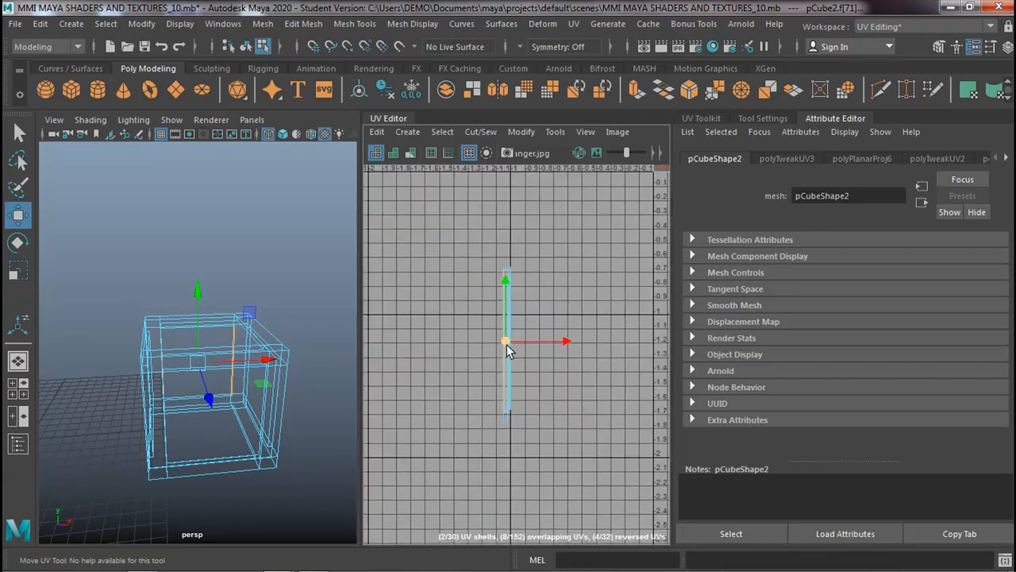
pyautogui.scroll(-2, 537, 348)
pyautogui.scroll(-2, 567, 345)
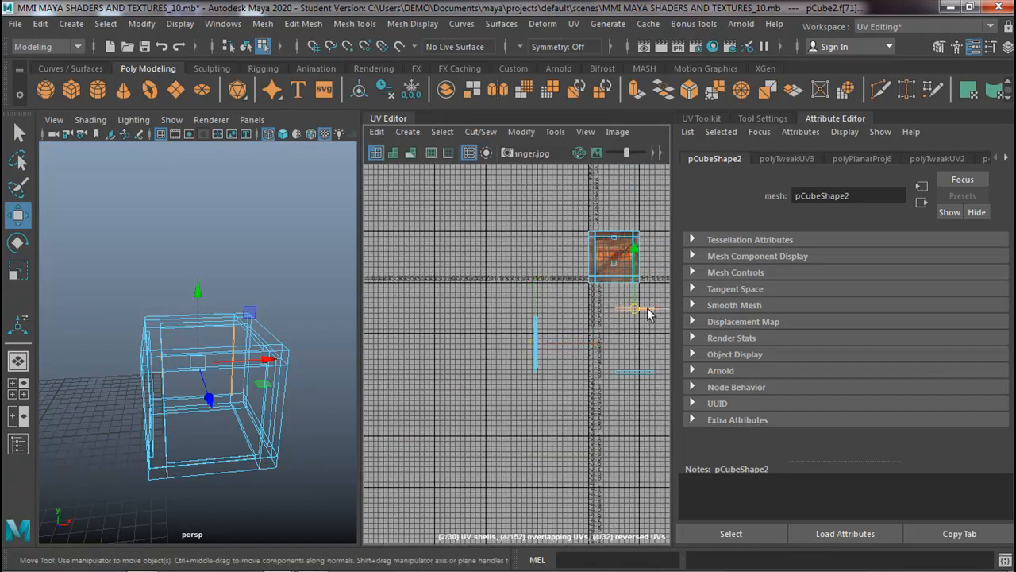
# Move the upper horizontal ledge shells onto the stack and rotate them upright to match it.
pyautogui.moveTo(636, 309); pyautogui.dragTo(534, 345)
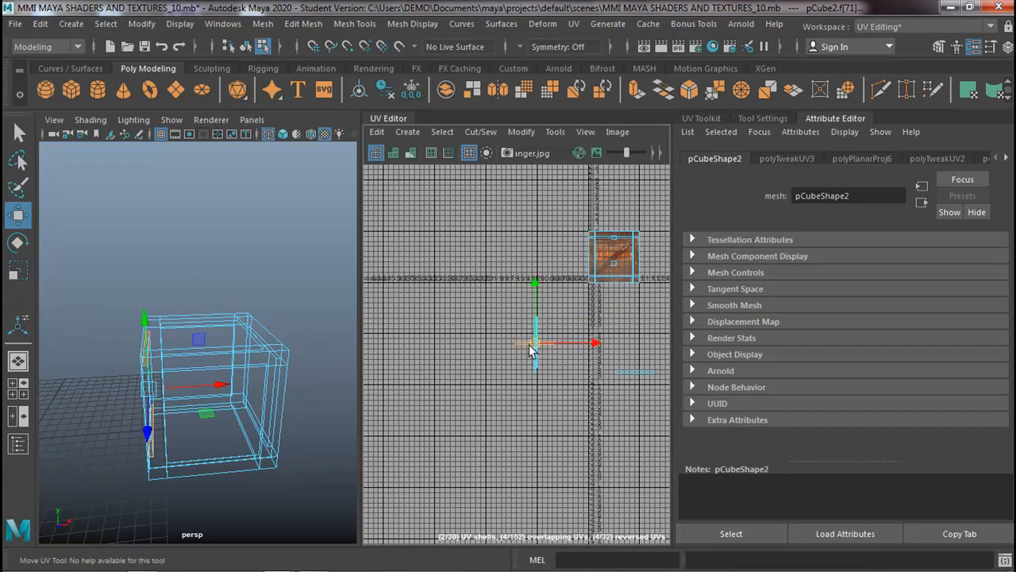
pyautogui.click(18, 242)
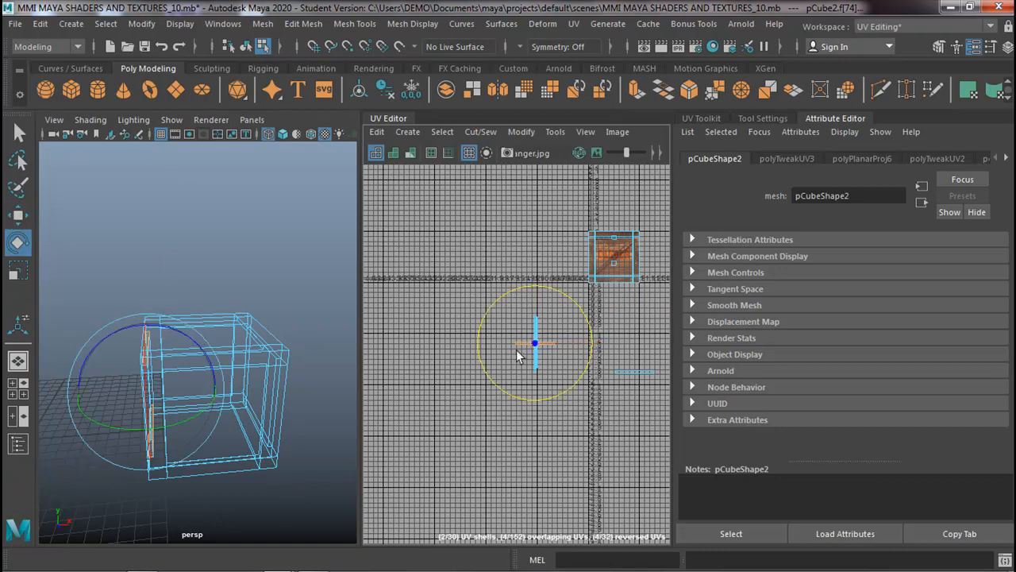
pyautogui.scroll(3, 509, 378)
pyautogui.moveTo(509, 371); pyautogui.dragTo(472, 299)
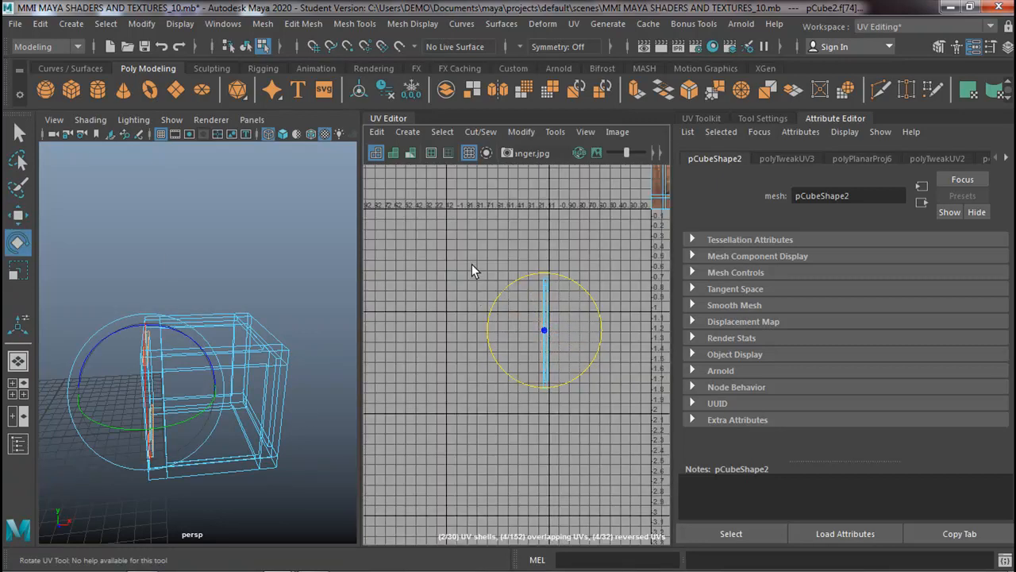
pyautogui.click(469, 273)
# Rotate the lower horizontal ledge shells upright and move them onto the vertical stack.
pyautogui.scroll(-3, 469, 274)
pyautogui.moveTo(559, 355); pyautogui.dragTo(622, 325)
pyautogui.scroll(5, 622, 326)
pyautogui.moveTo(549, 327); pyautogui.dragTo(529, 257)
pyautogui.scroll(-5, 529, 262)
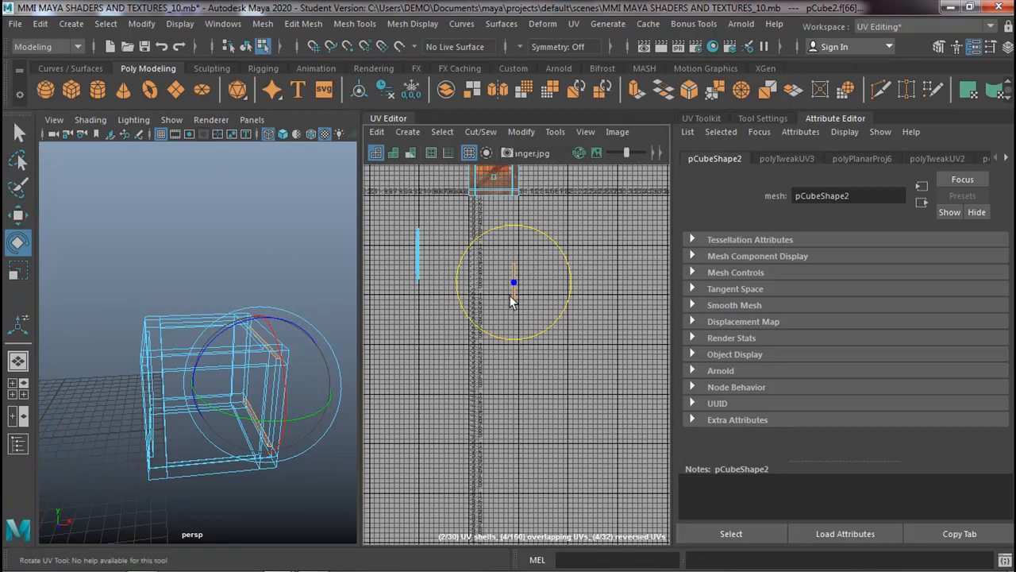
pyautogui.click(19, 214)
pyautogui.moveTo(520, 286); pyautogui.dragTo(453, 185)
# Select all the stacked ledge shells and move them over the left vertical plank of the crate texture.
pyautogui.scroll(6, 416, 262)
pyautogui.scroll(-3, 415, 262)
pyautogui.scroll(-5, 457, 203)
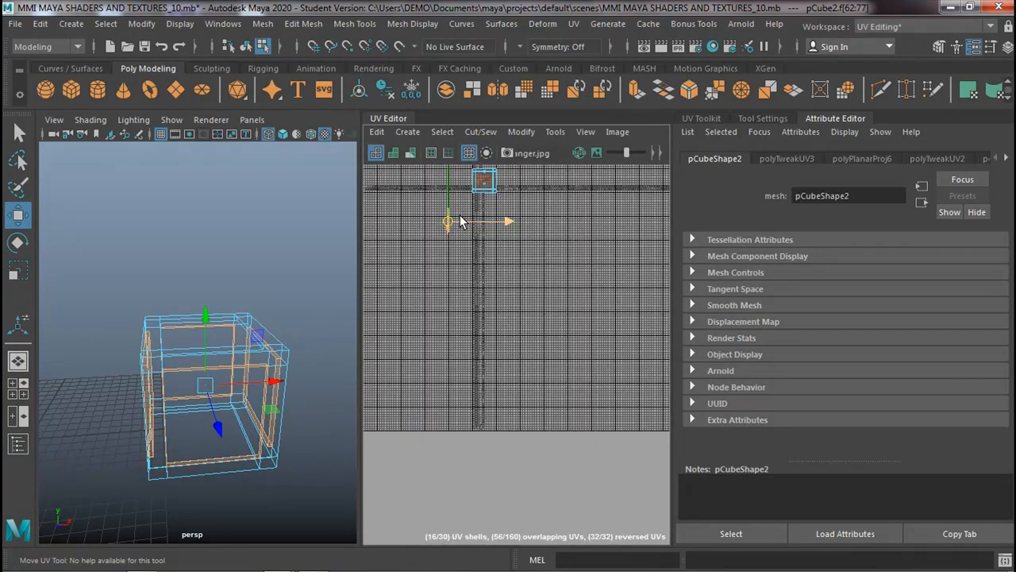
pyautogui.scroll(4, 460, 232)
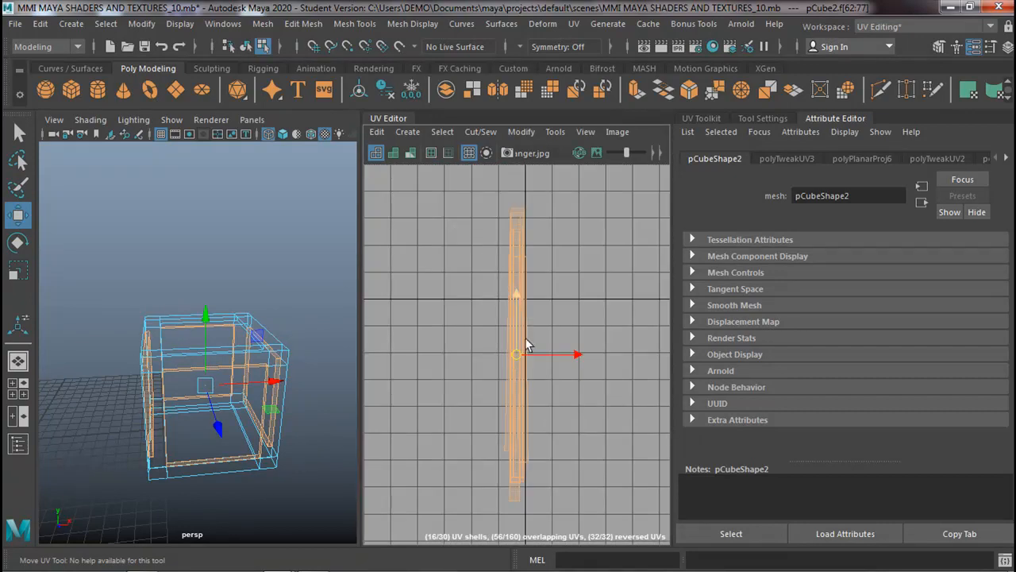
pyautogui.scroll(-2, 522, 345)
pyautogui.scroll(-2, 526, 351)
pyautogui.moveTo(527, 353); pyautogui.dragTo(611, 230)
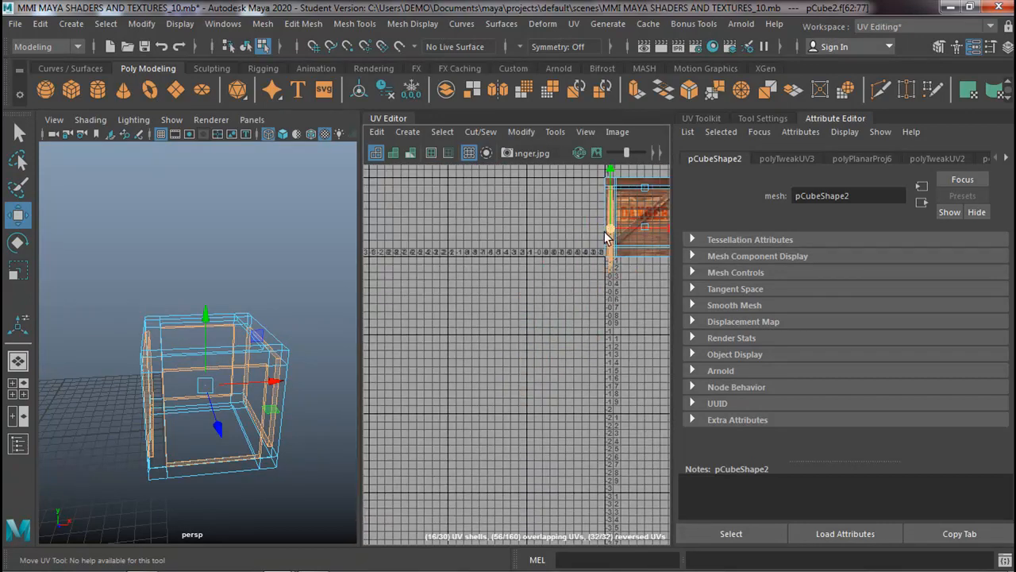
# Scale the stacked ledge shells down to fit inside the texture's left vertical plank, then deselect them.
pyautogui.press('f')
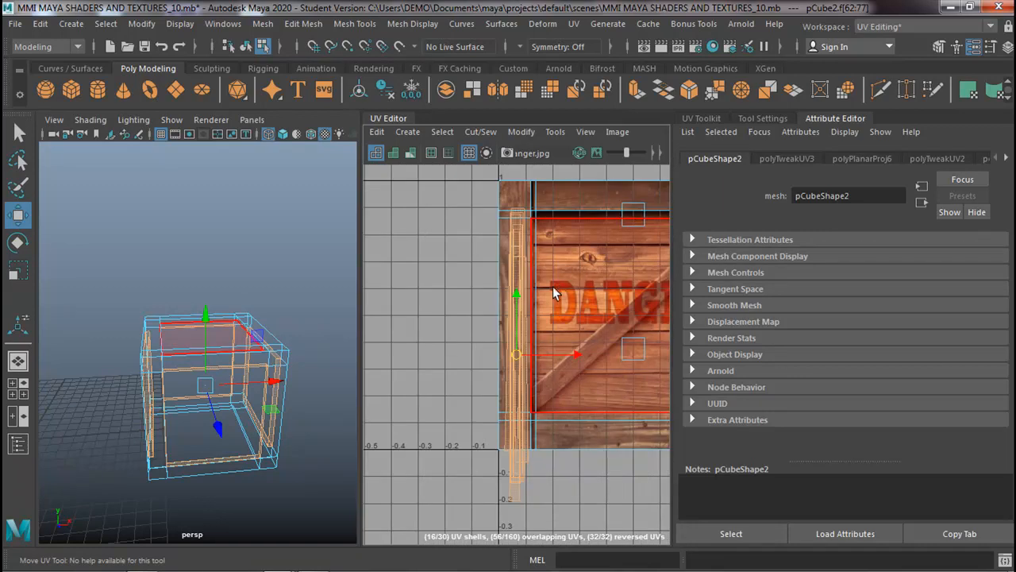
pyautogui.click(18, 270)
pyautogui.moveTo(516, 298); pyautogui.dragTo(518, 332)
pyautogui.moveTo(574, 354); pyautogui.dragTo(518, 324)
pyautogui.click(17, 214)
pyautogui.click(450, 323)
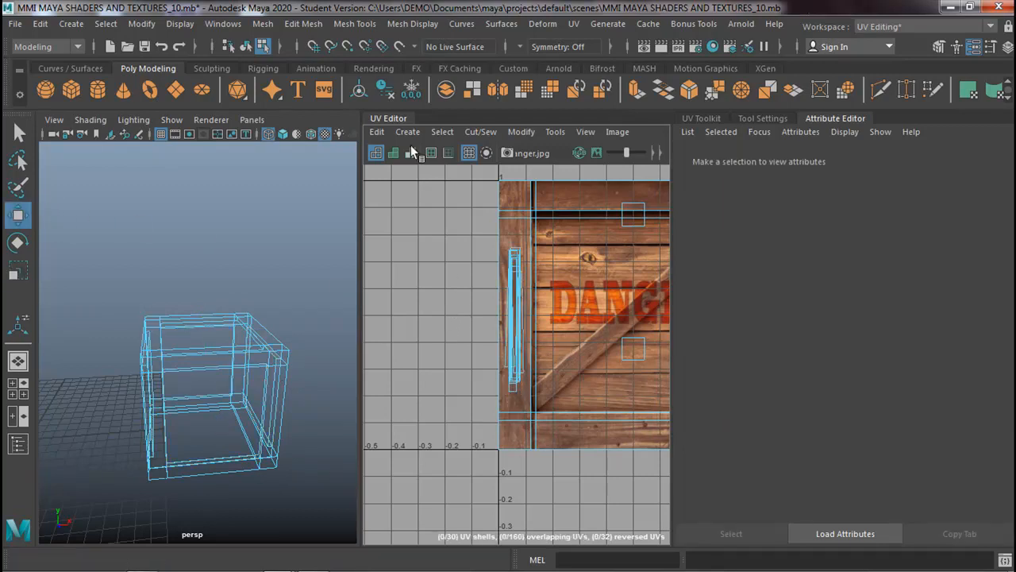
# Display the crate shaded in the Maya Classic workspace and return to object mode with nothing selected.
pyautogui.click(282, 133)
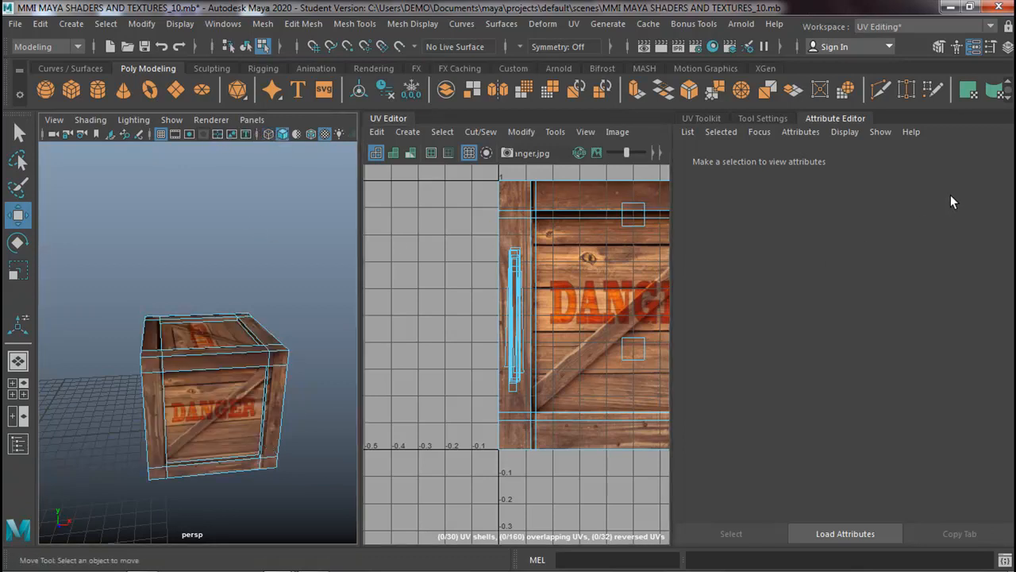
pyautogui.click(990, 27)
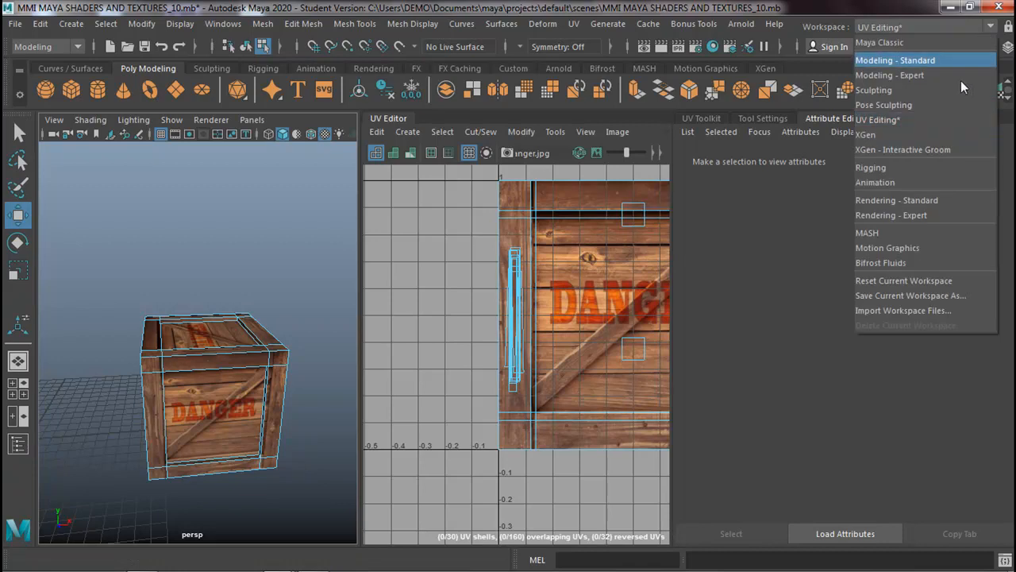
pyautogui.click(897, 43)
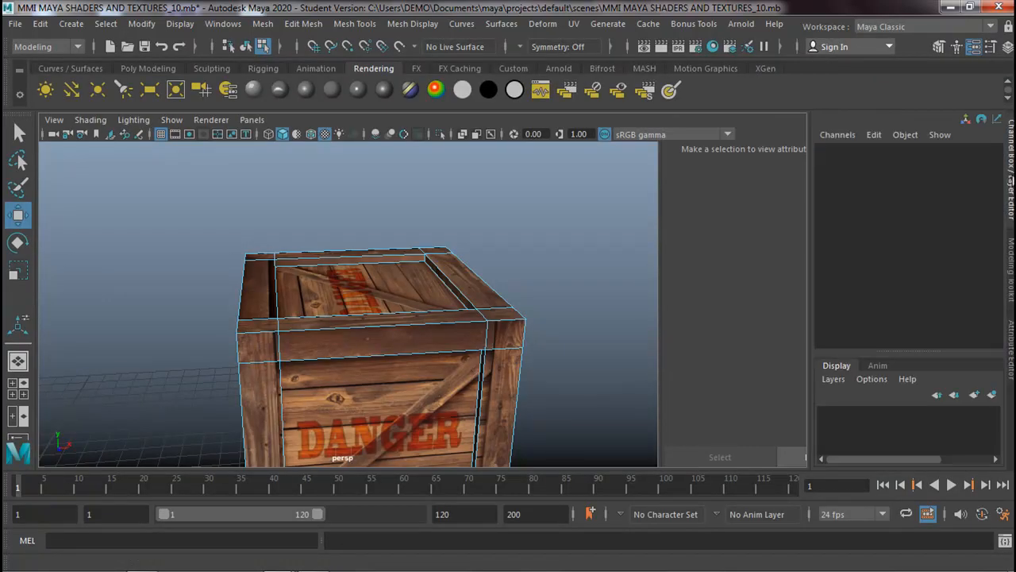
pyautogui.moveTo(517, 277); pyautogui.dragTo(590, 123, button='right')
pyautogui.click(605, 229)
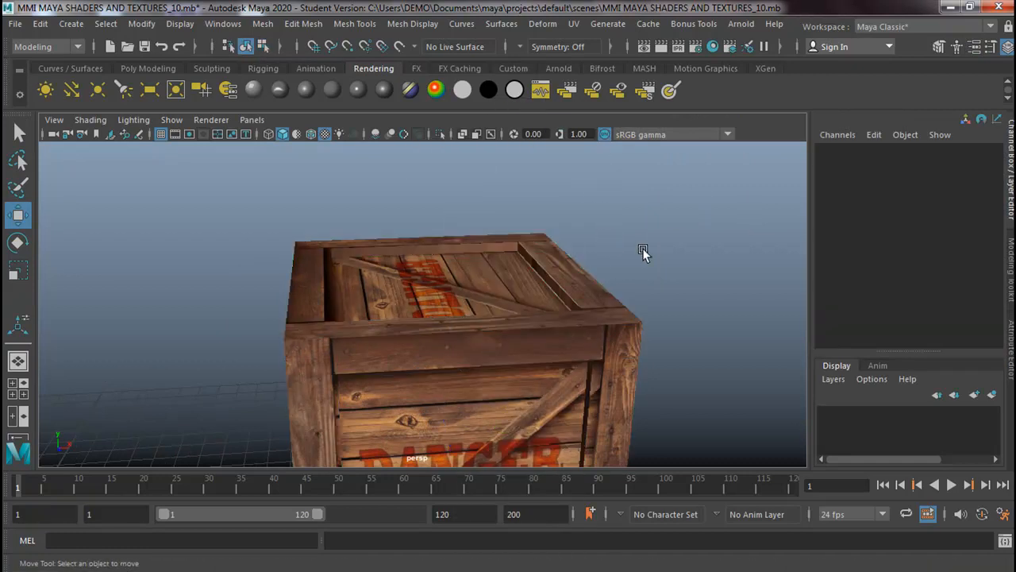
# Examine the textured crate from several angles, checking the panels and the recesses' inner ledges.
pyautogui.click(535, 266)
pyautogui.keyDown('alt'); pyautogui.moveTo(535, 266); pyautogui.dragTo(585, 249); pyautogui.keyUp('alt')
pyautogui.keyDown('alt'); pyautogui.moveTo(651, 313); pyautogui.dragTo(508, 368); pyautogui.keyUp('alt')
pyautogui.scroll(-5, 508, 367)
pyautogui.keyDown('alt'); pyautogui.moveTo(440, 365); pyautogui.dragTo(627, 370); pyautogui.keyUp('alt')
pyautogui.keyDown('alt'); pyautogui.moveTo(626, 371); pyautogui.dragTo(626, 302, button='right'); pyautogui.keyUp('alt')
pyautogui.keyDown('alt'); pyautogui.moveTo(627, 302); pyautogui.dragTo(648, 304); pyautogui.keyUp('alt')
pyautogui.click(620, 311)
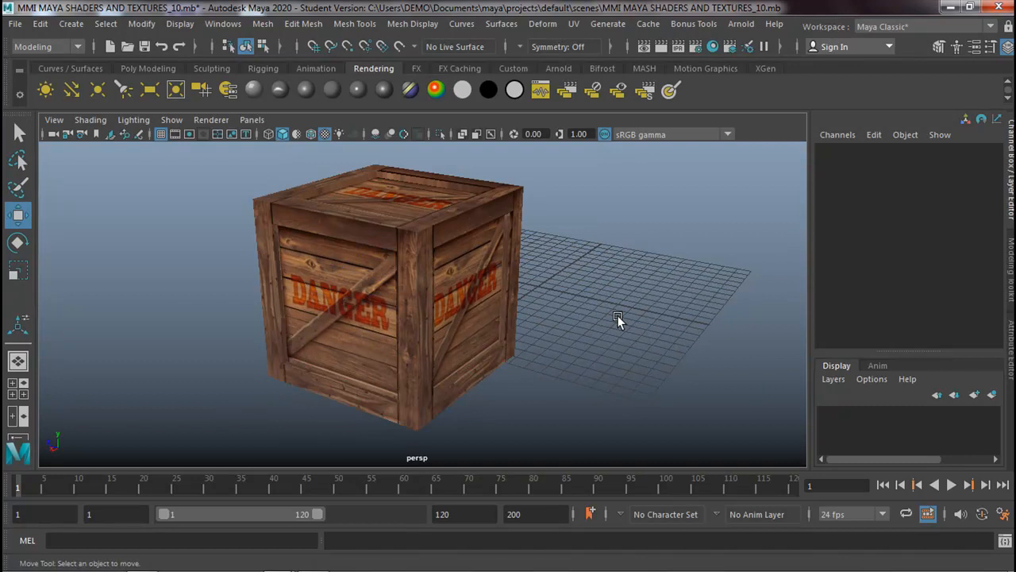
pyautogui.click(573, 23)
pyautogui.click(524, 315)
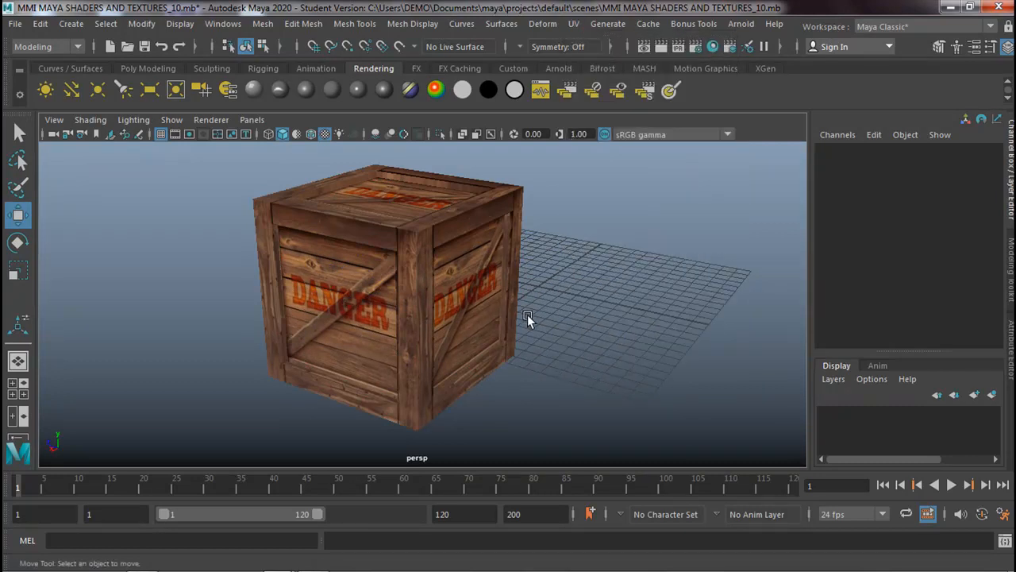